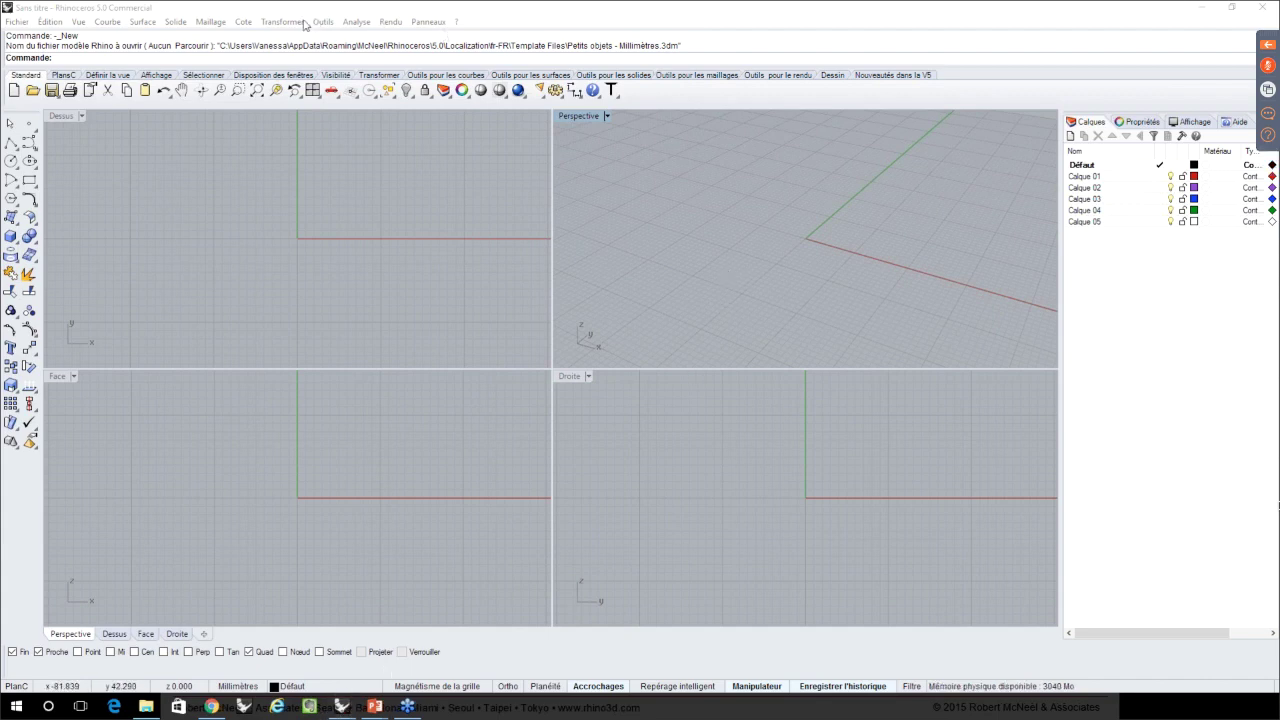
left_click(1079, 390)
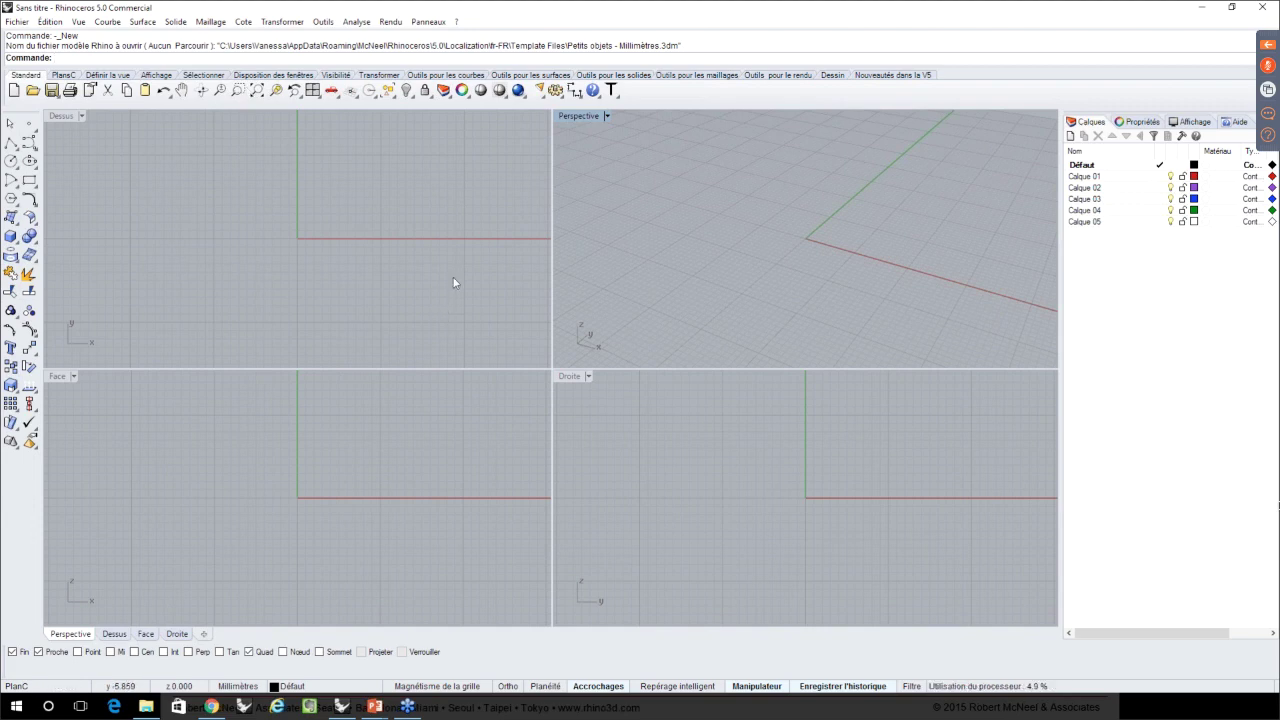
scroll(452, 276, "down", 10)
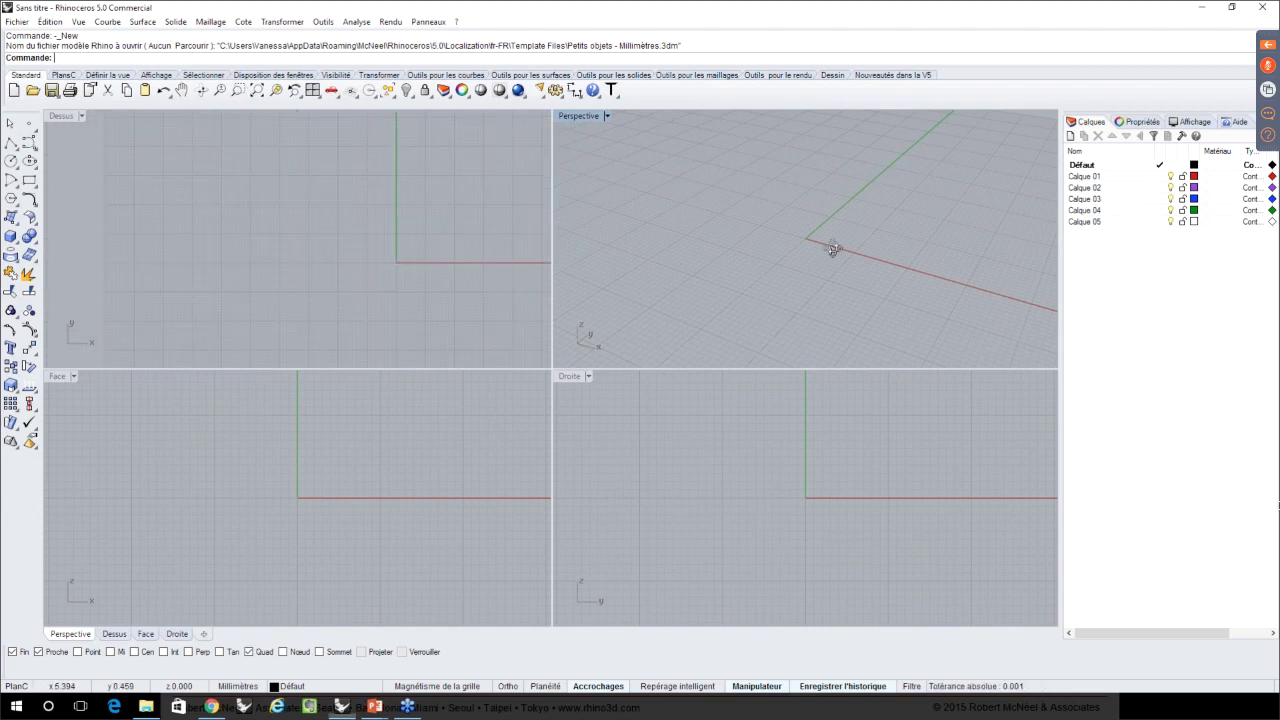
right_click_drag(833, 248, 835, 246)
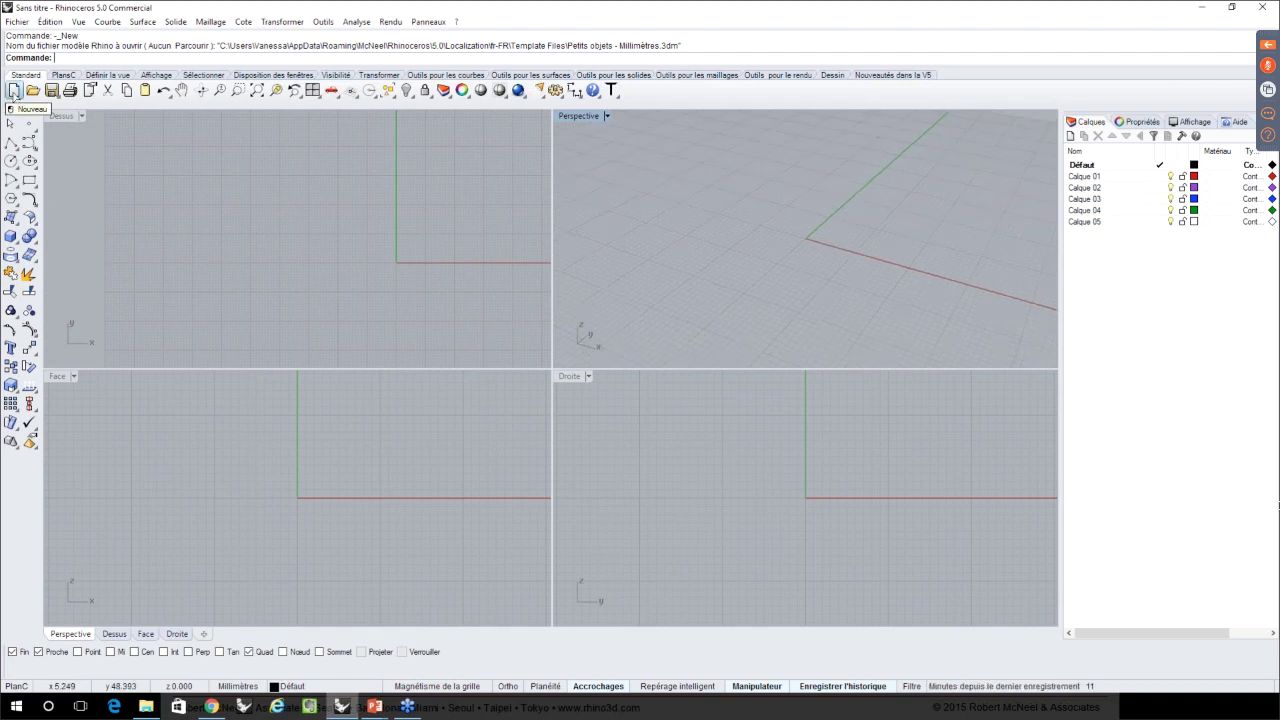
- Start a new model from the template Petits objets - Millimètres.3dm, after comparing its notes with those of Grands objets - Mètres.3dm
left_click(13, 91)
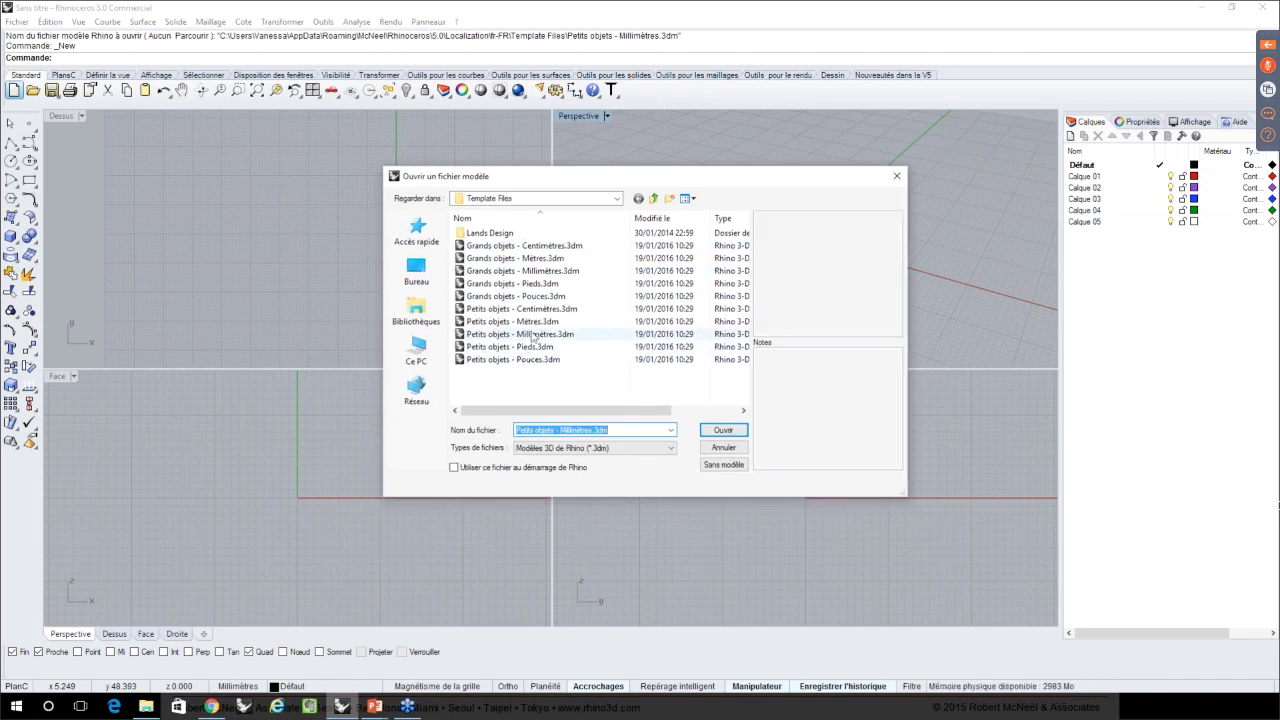
left_click(483, 336)
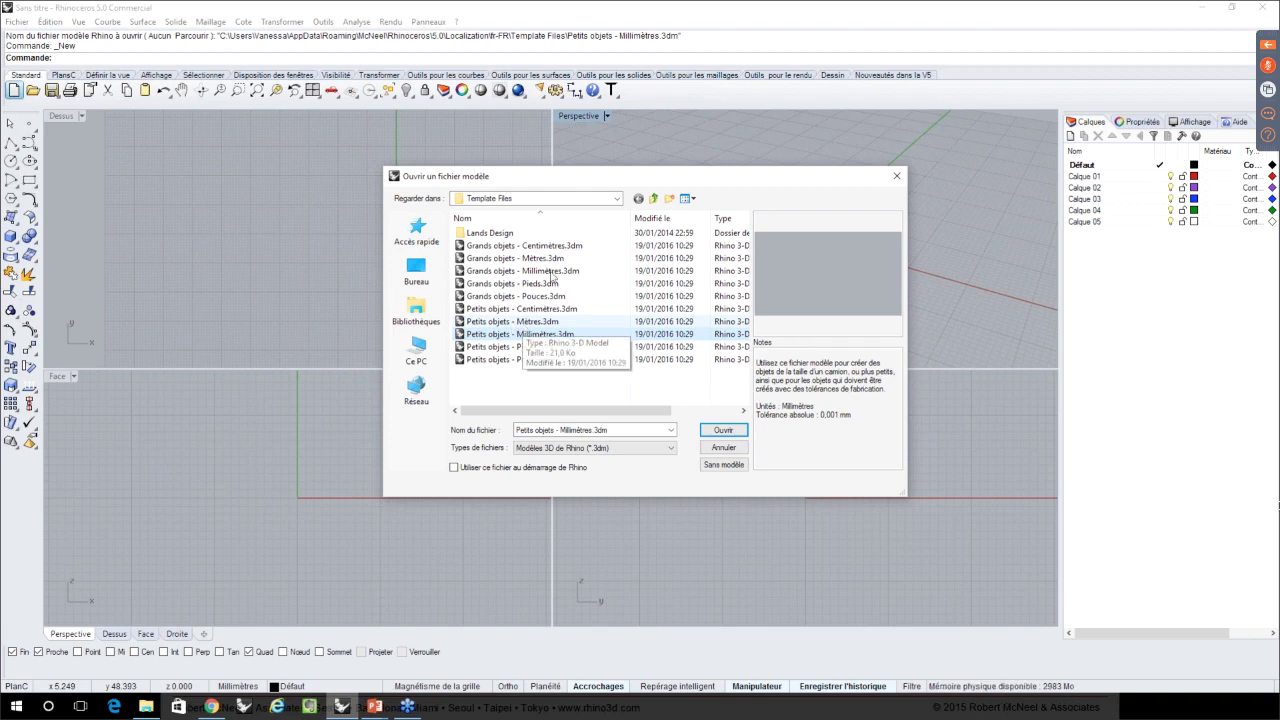
left_click(519, 260)
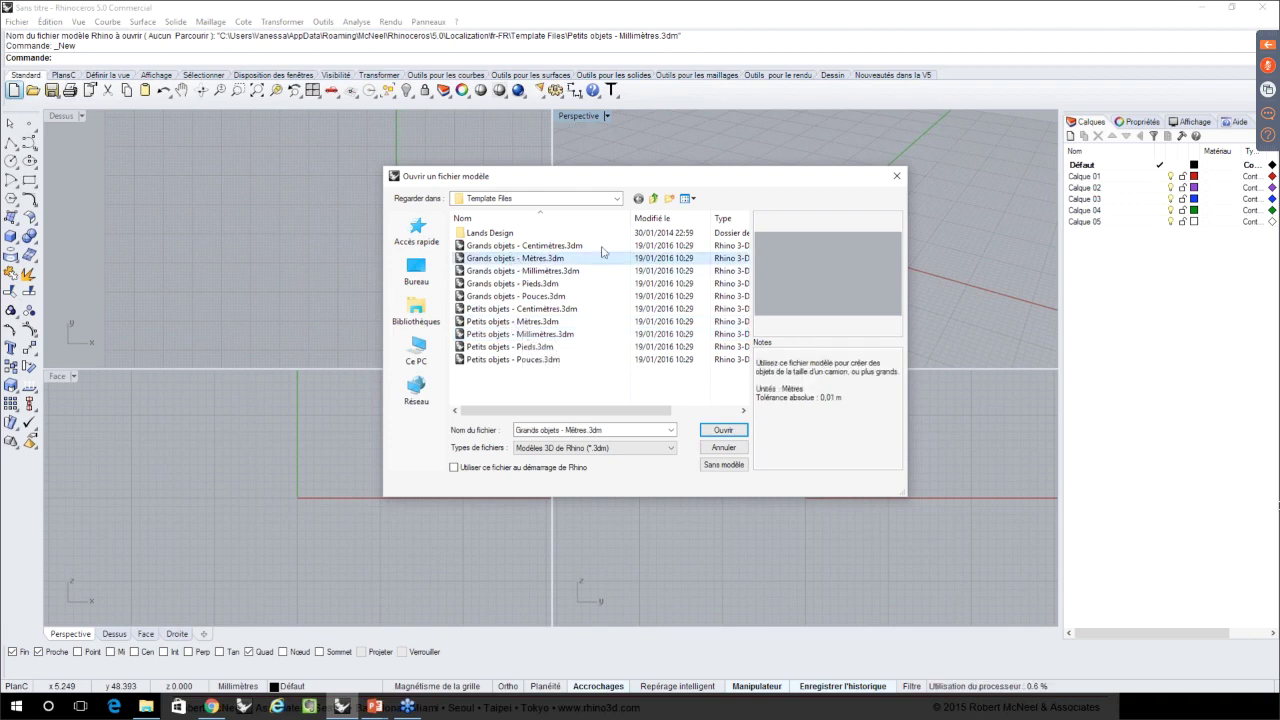
left_click(503, 336)
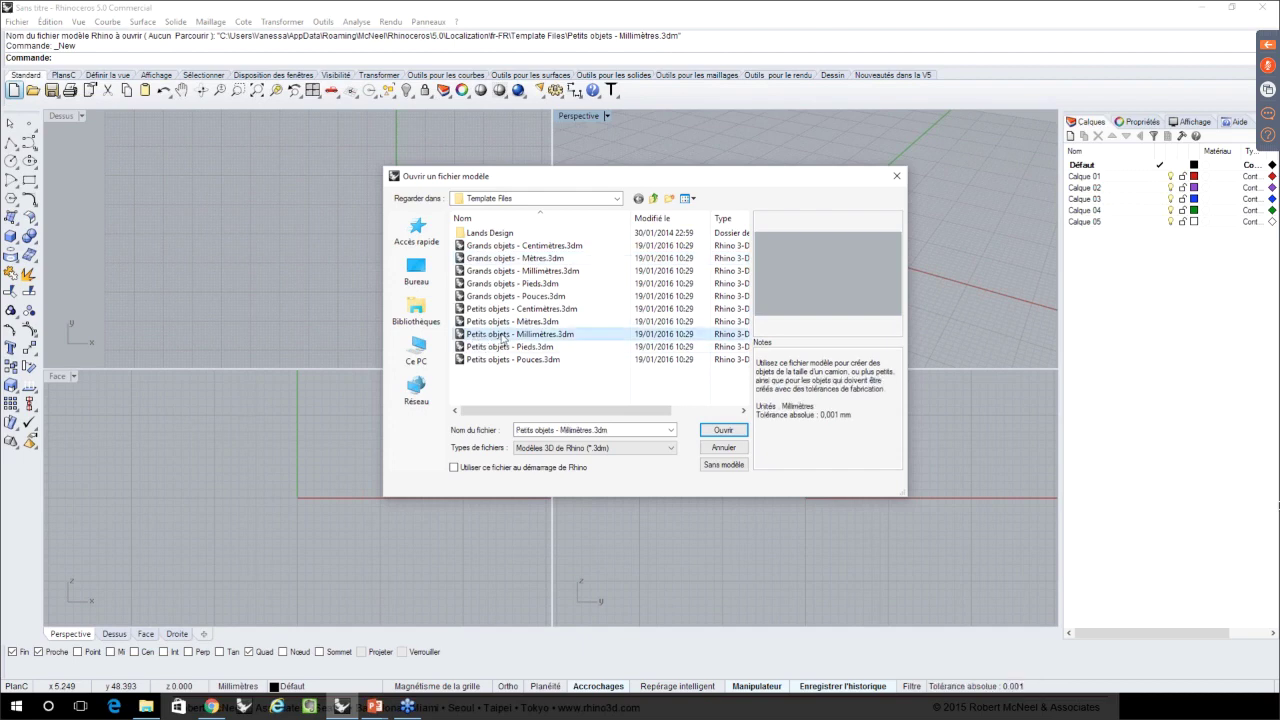
left_click(722, 430)
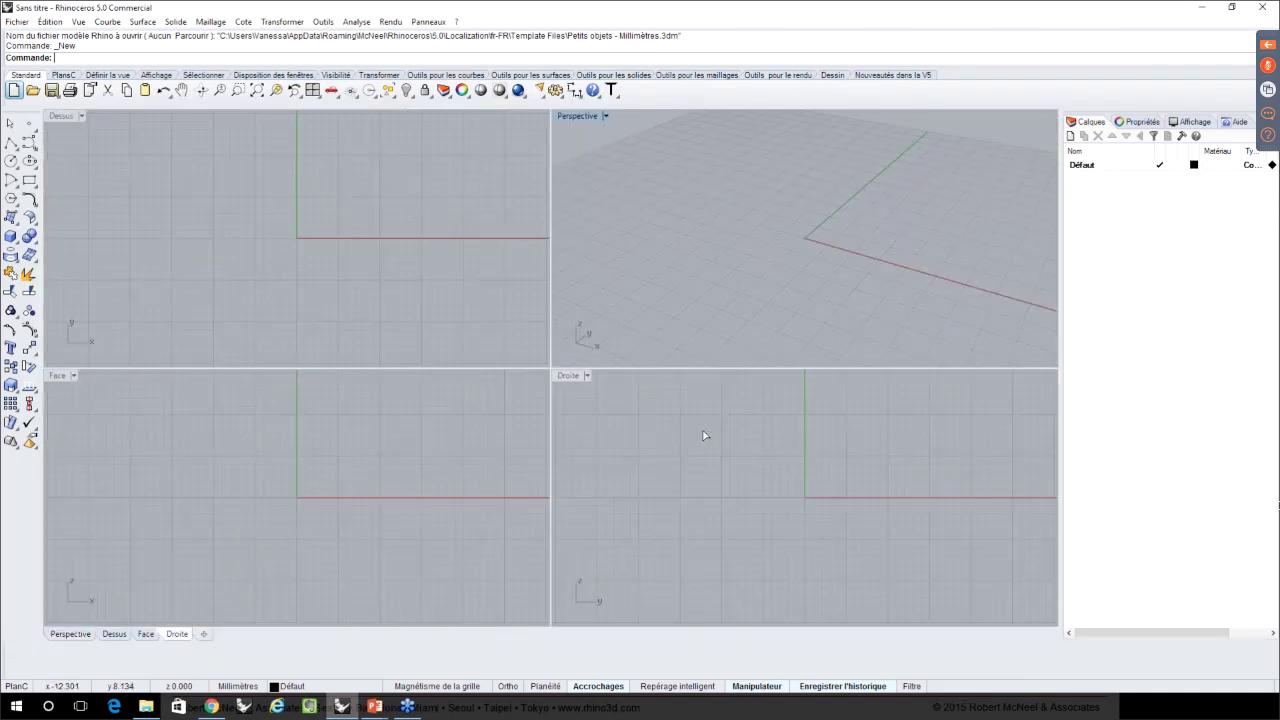
- Review the available model units and the tolerances in the document's units options, leaving the settings as they are
left_click(555, 90)
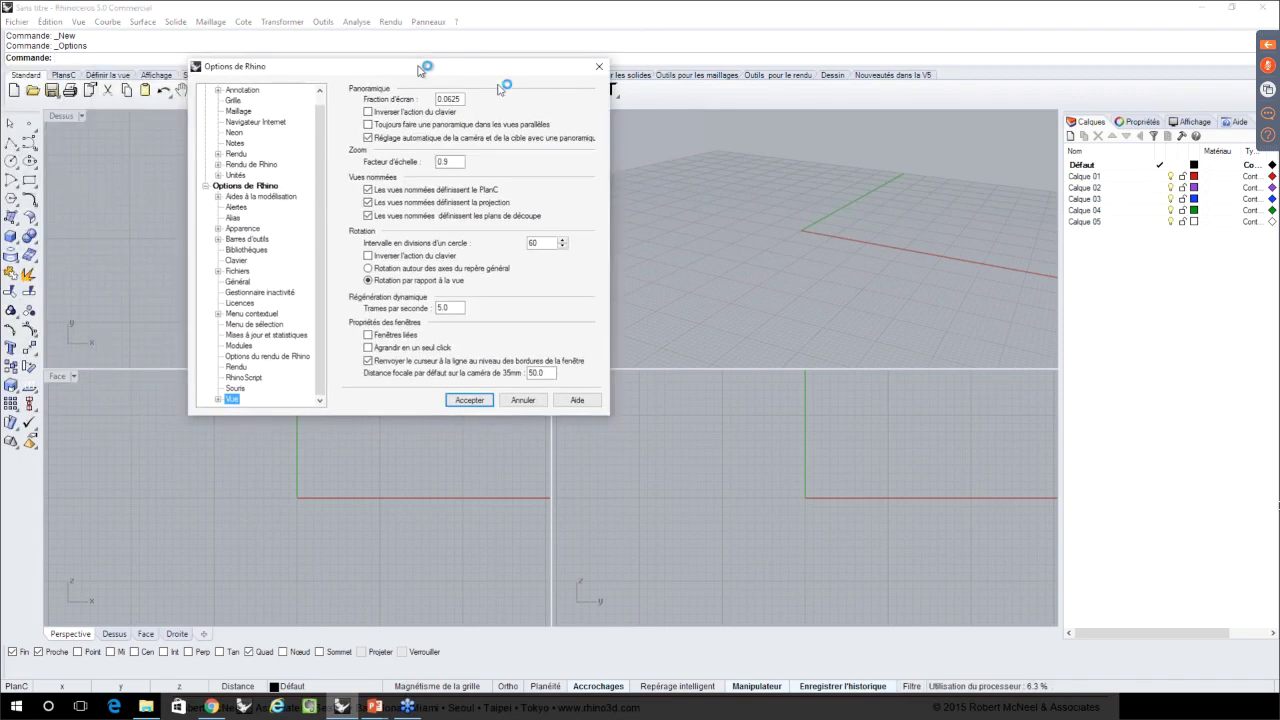
left_click_drag(420, 68, 761, 137)
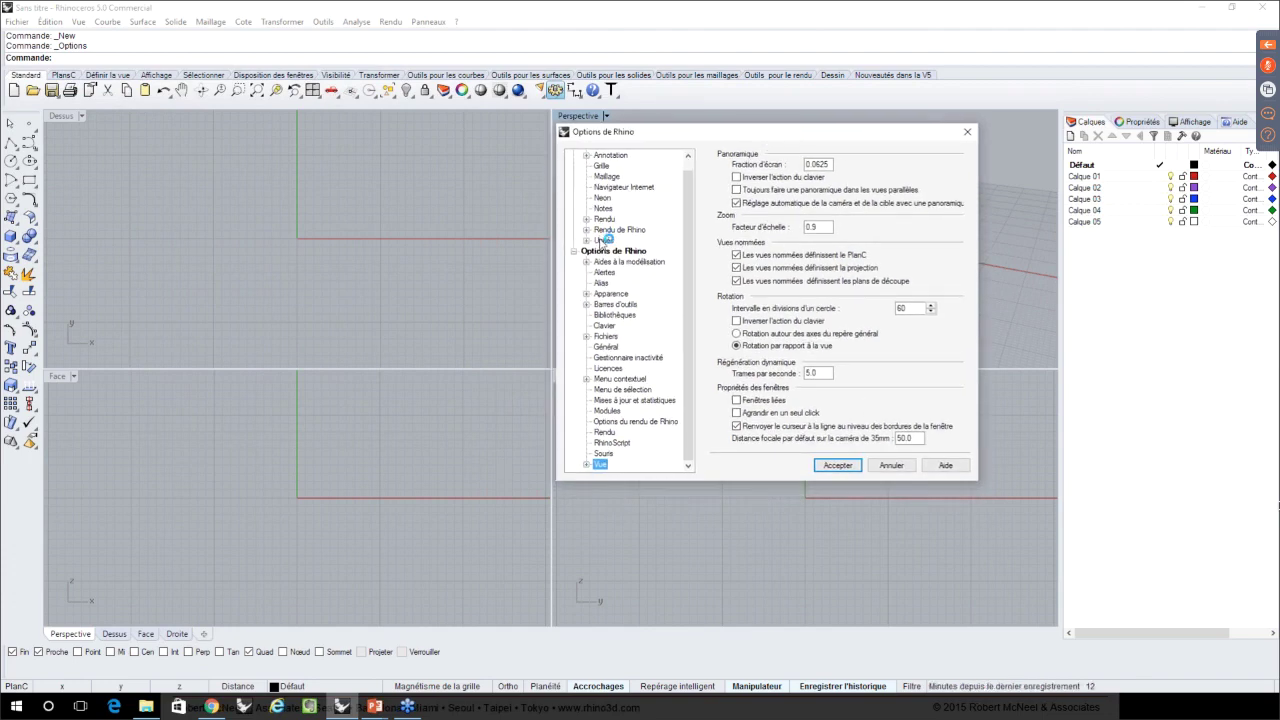
left_click(603, 241)
left_click(818, 176)
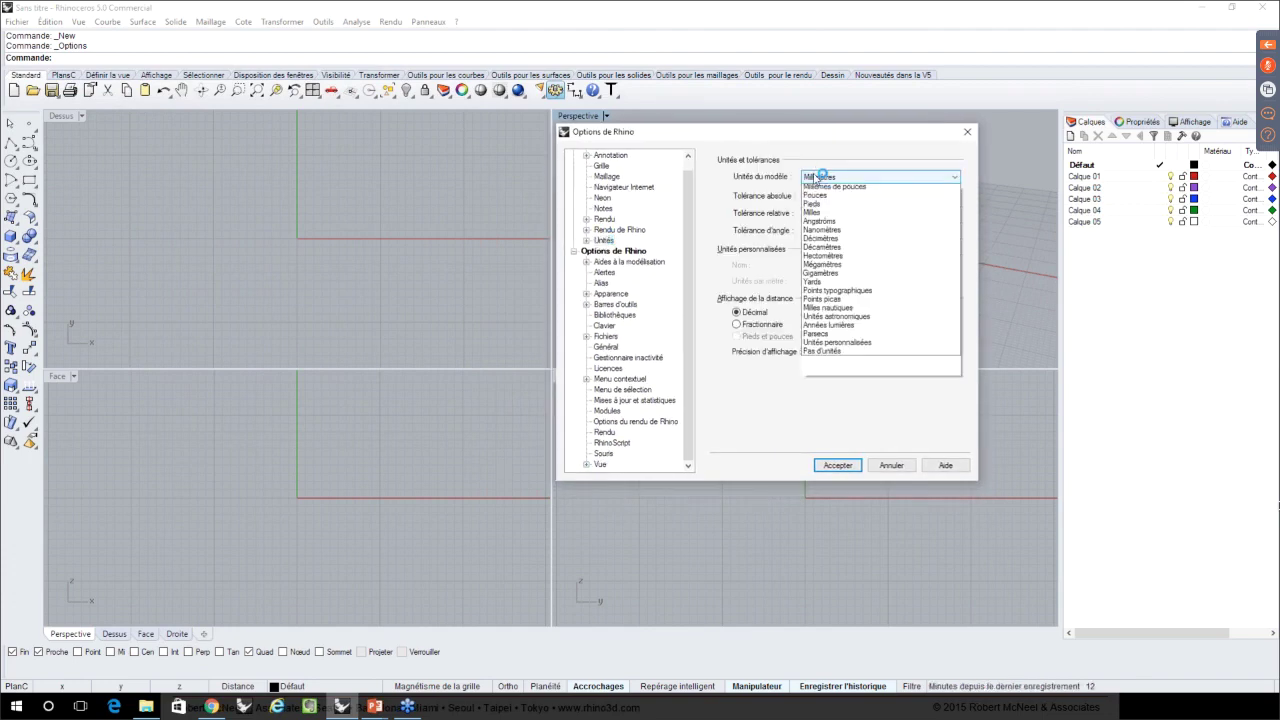
left_click(818, 177)
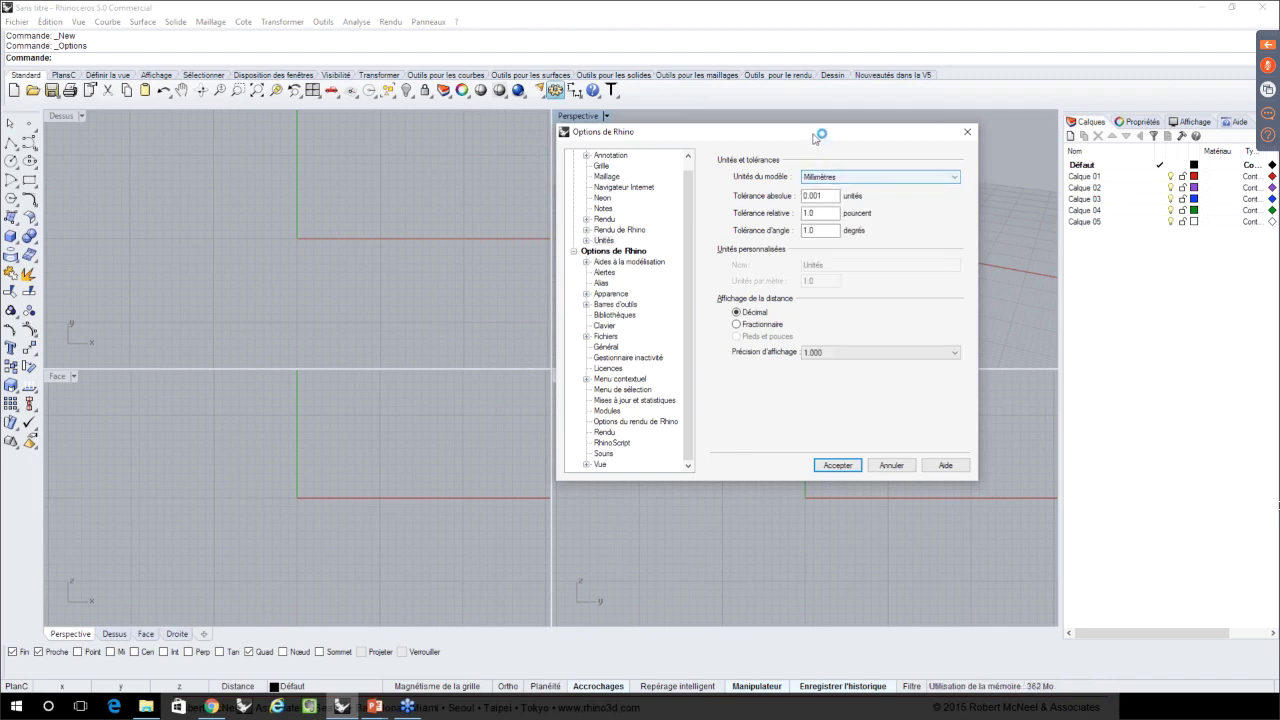
left_click_drag(814, 141, 809, 141)
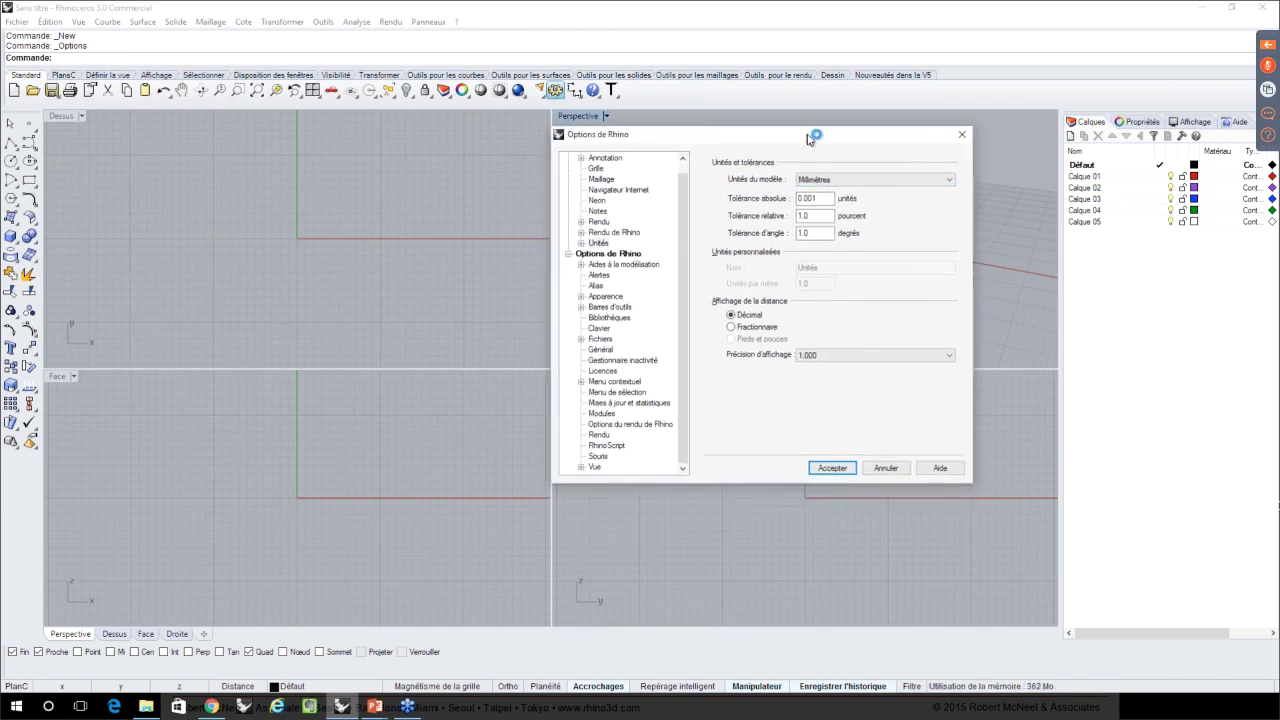
left_click(963, 135)
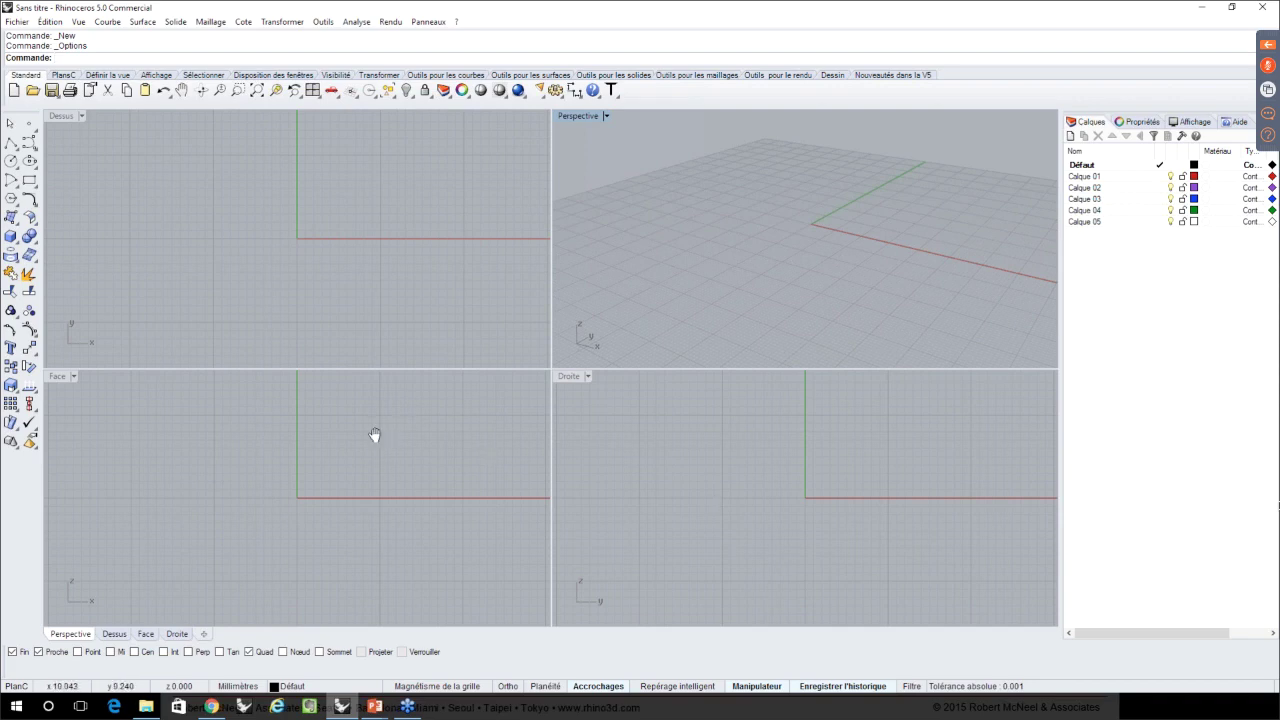
- Maximize the Perspective viewport, look through the Dessus and Face views, and restore the four-viewport layout
right_click_drag(374, 437, 400, 462)
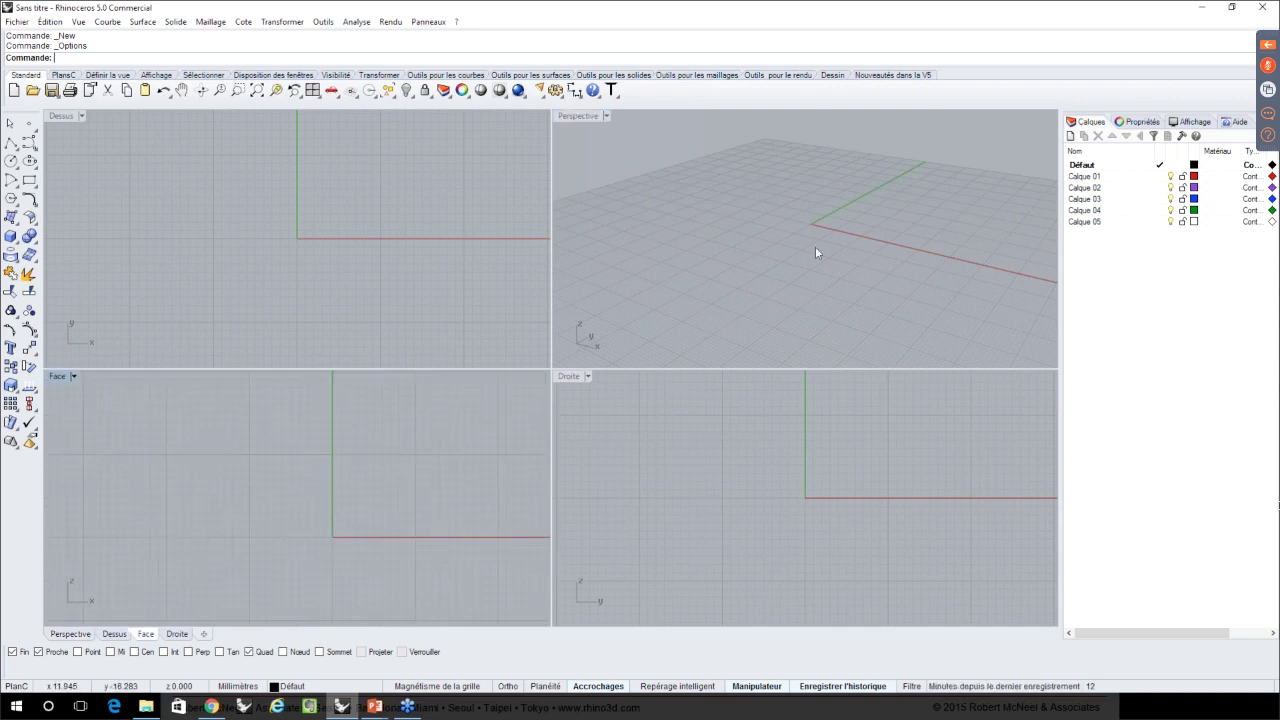
mouse_move(815, 246)
right_mouse_down()
mouse_move(820, 280)
mouse_move(828, 252)
right_mouse_up()
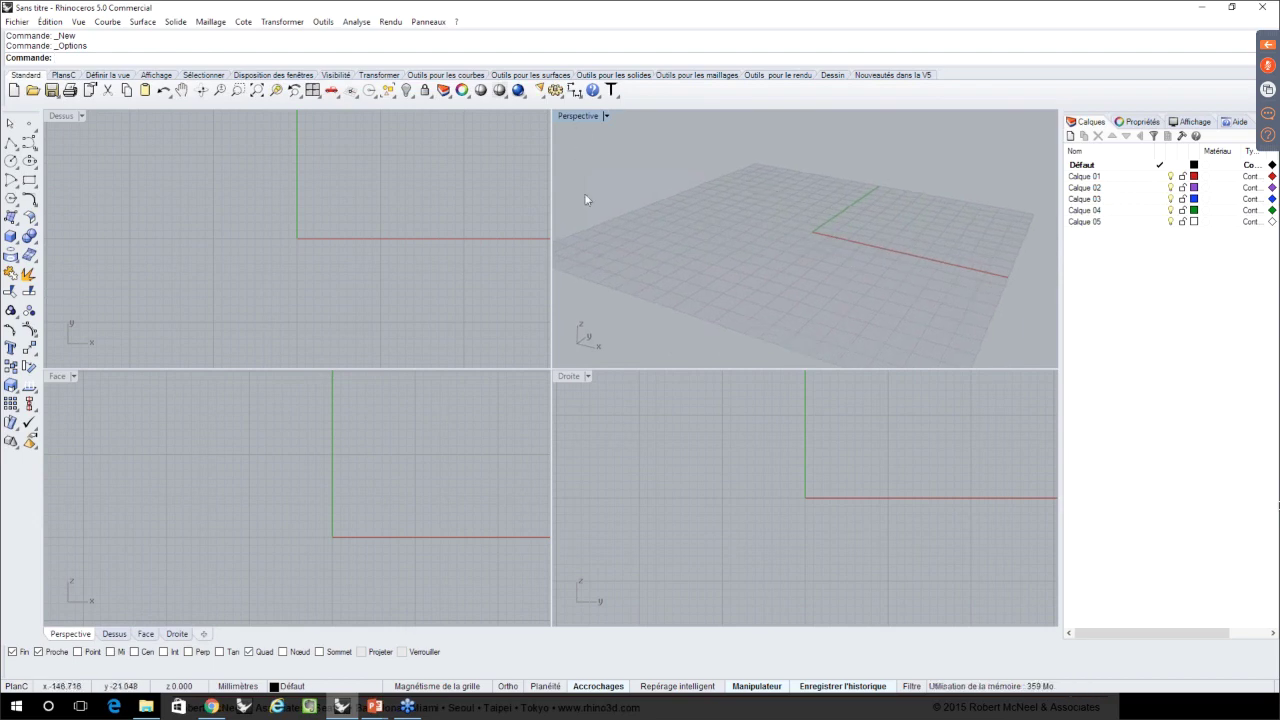
double_click(583, 116)
left_click(112, 636)
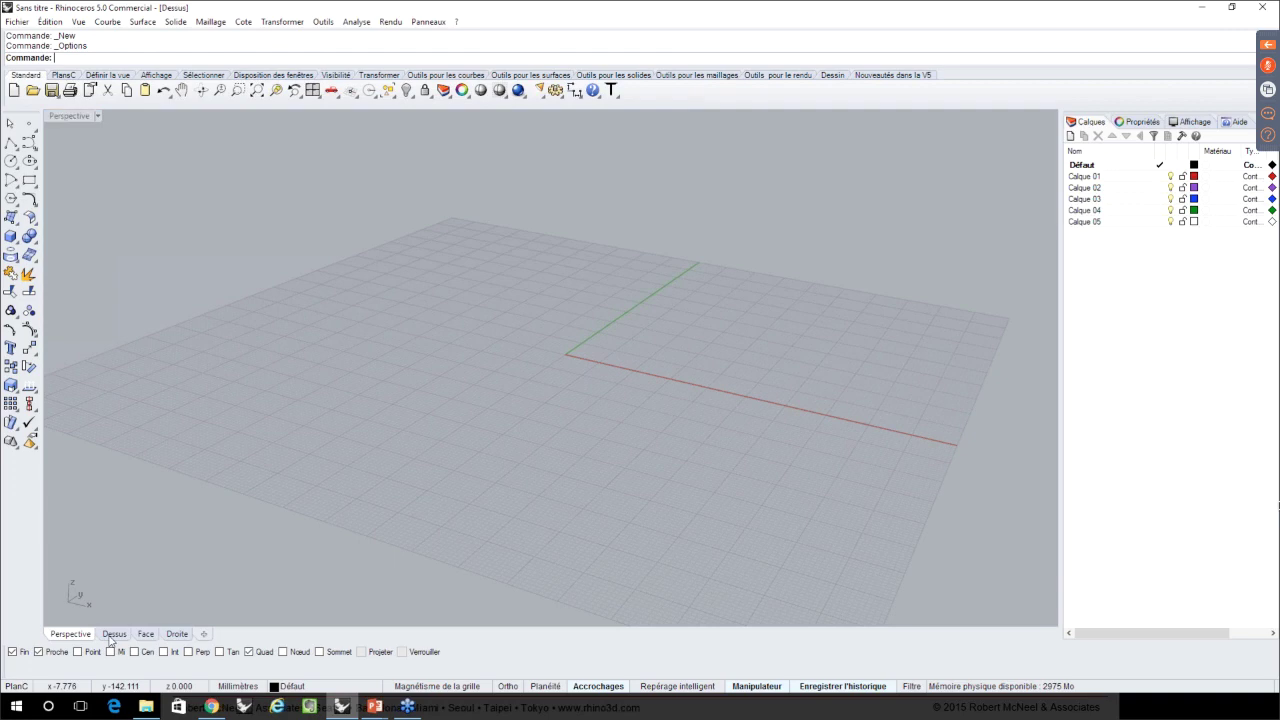
left_click(145, 635)
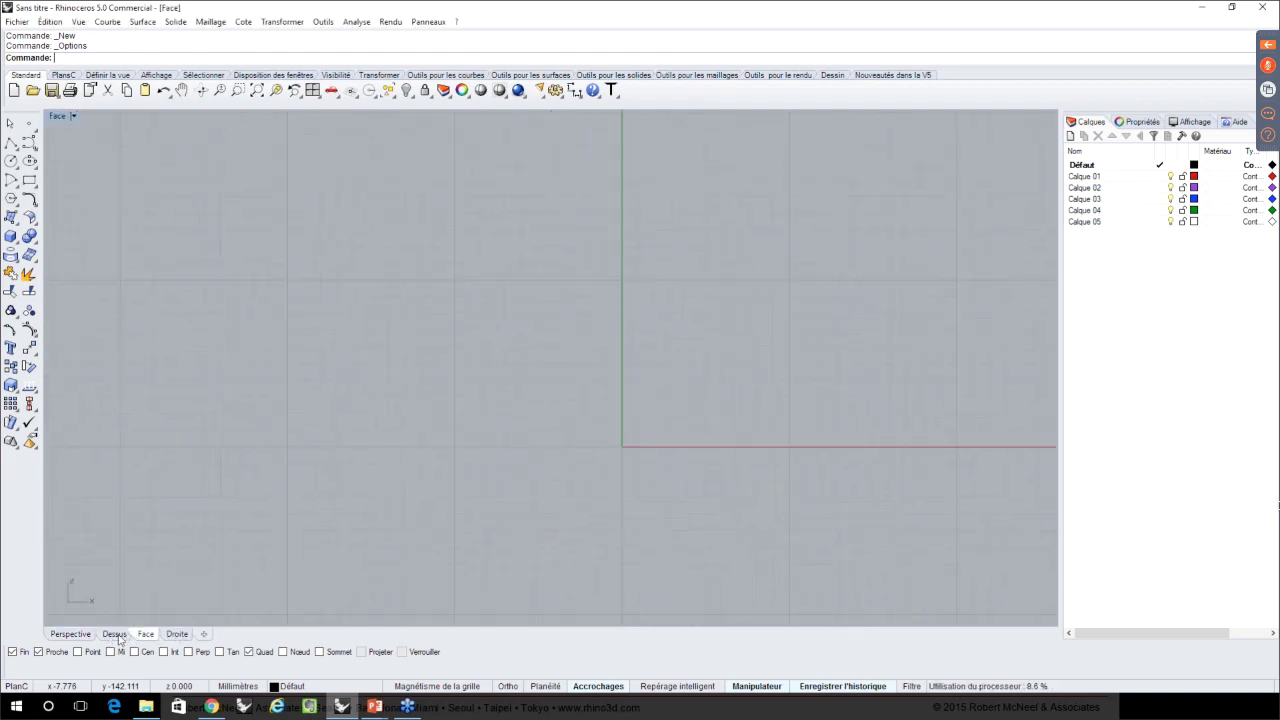
left_click(70, 634)
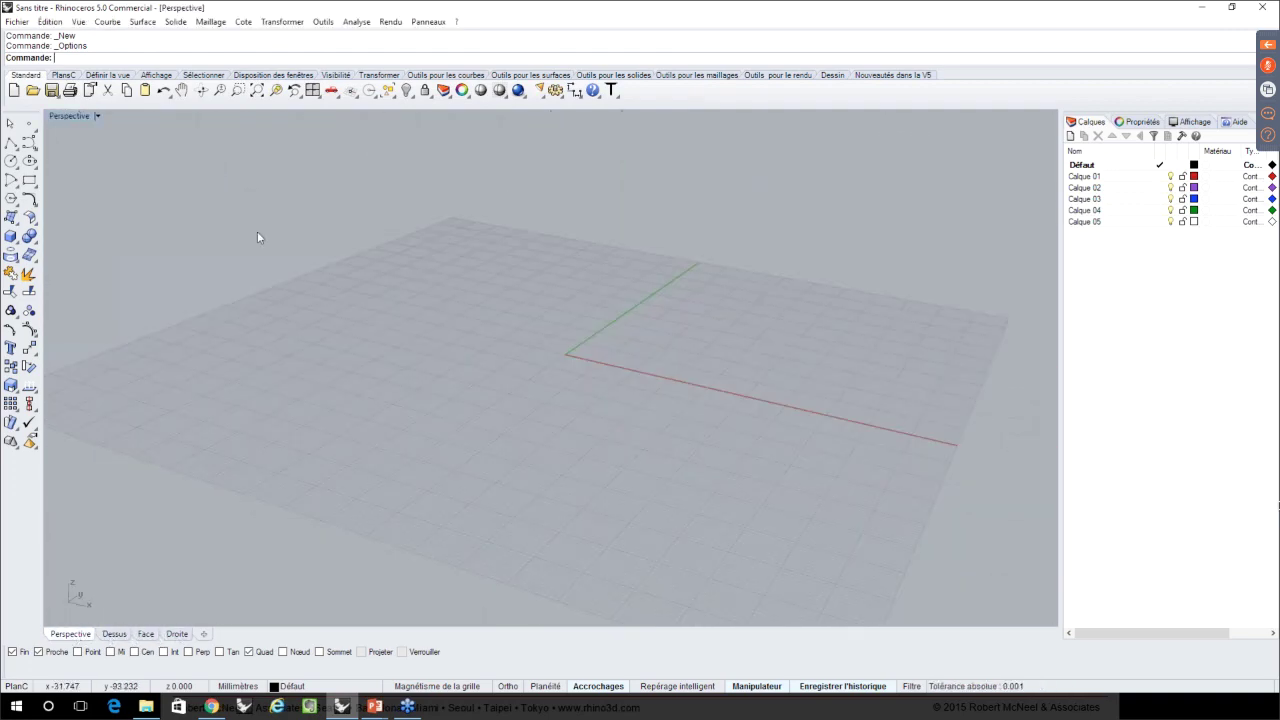
double_click(66, 117)
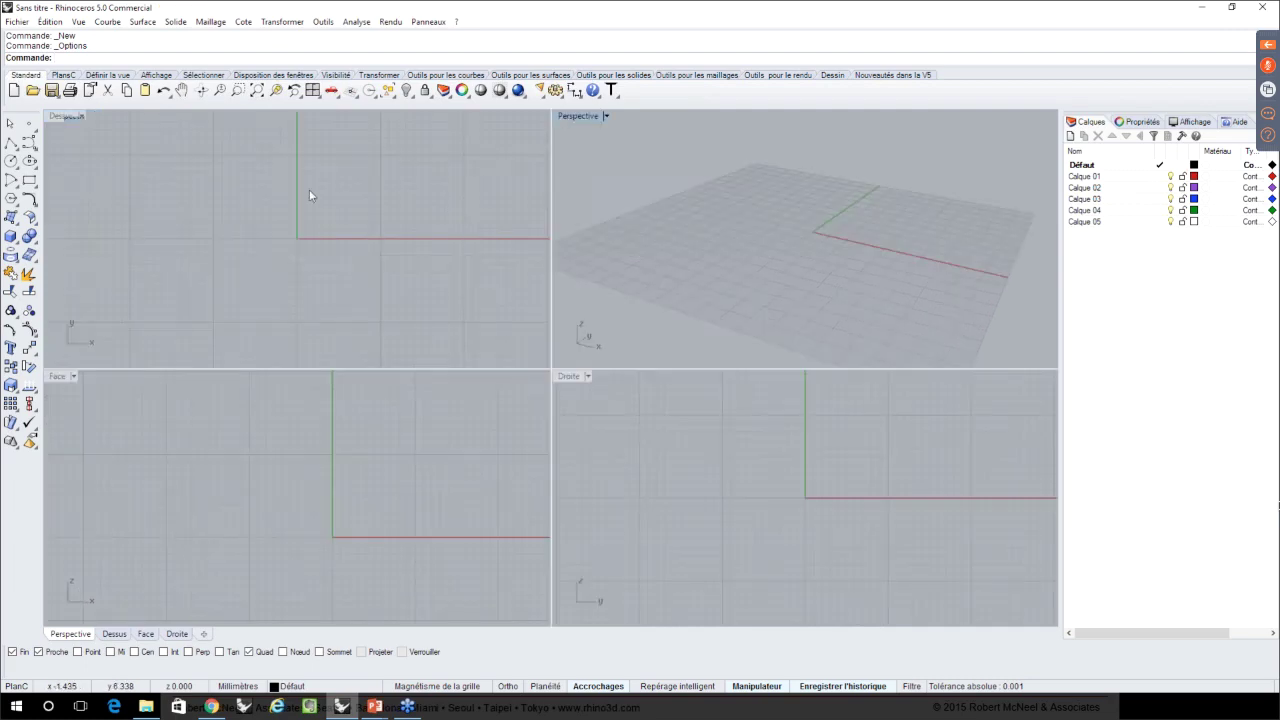
- Zoom out and recentre the Dessus, Perspective, Face and Droite viewports around their construction grids
right_click_drag(309, 189, 337, 243)
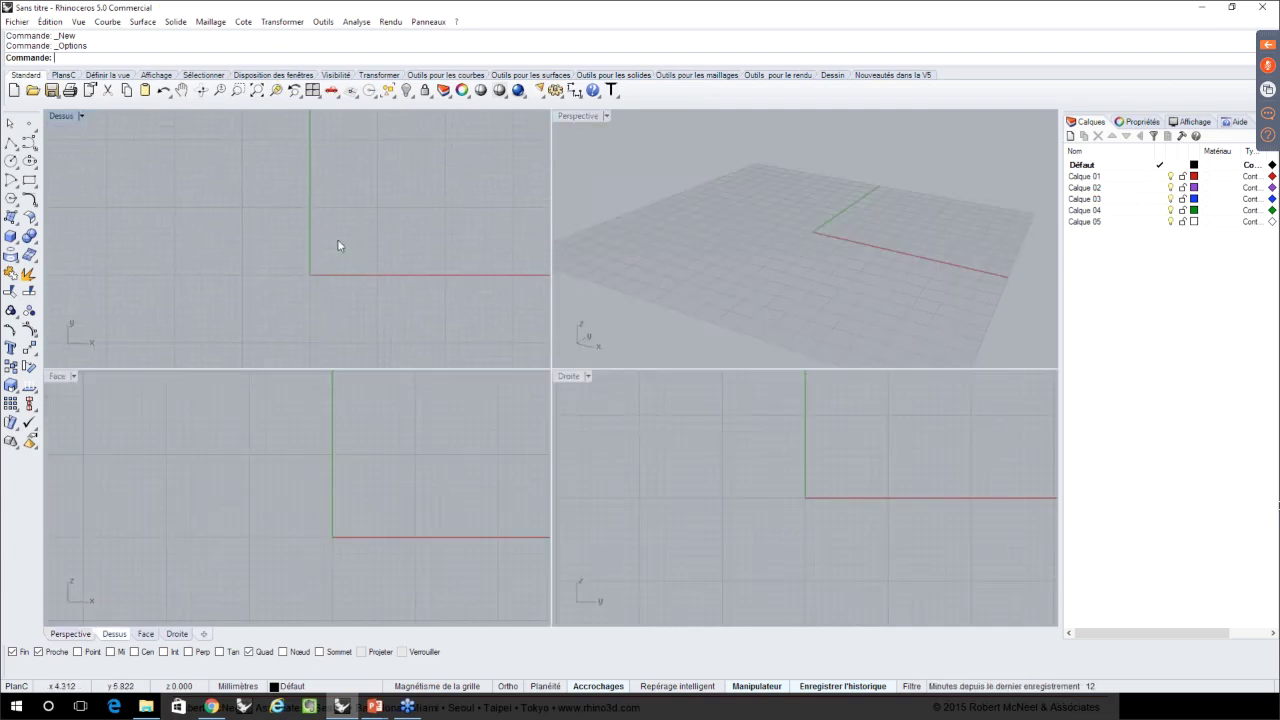
scroll(877, 231, "up", 3)
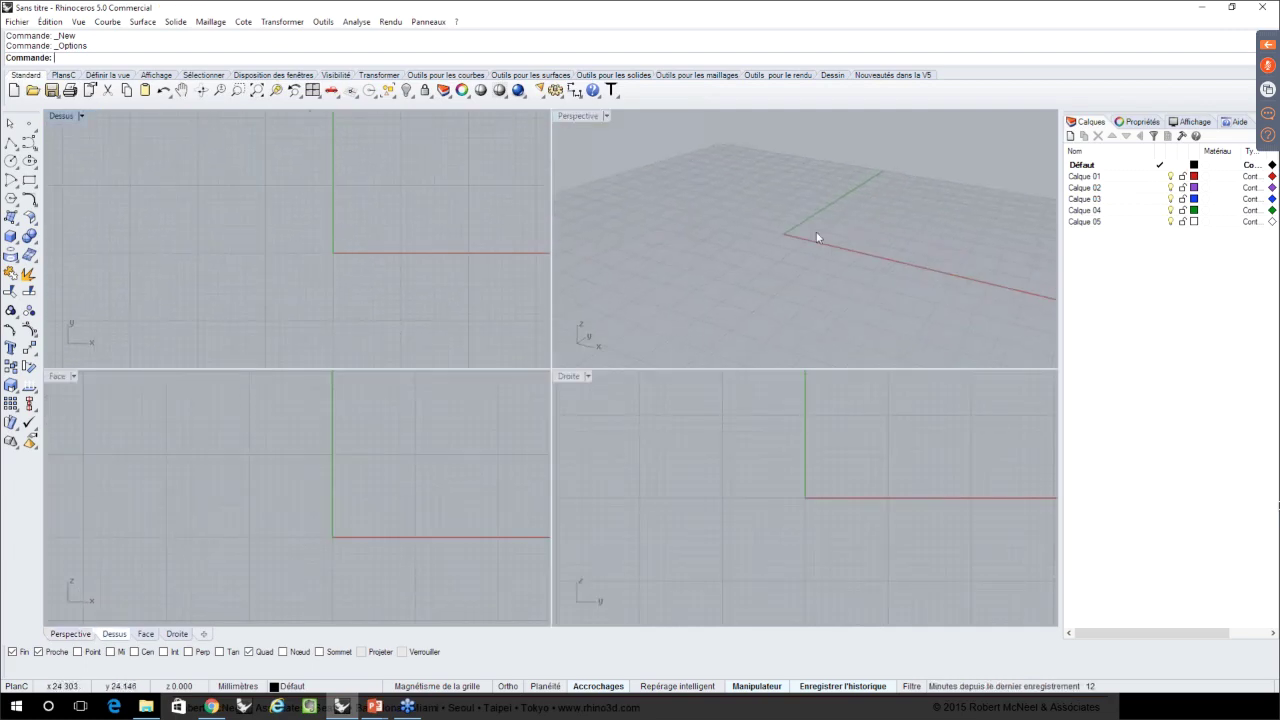
scroll(815, 231, "down", 2)
scroll(815, 231, "up", 2)
scroll(815, 231, "down", 4)
right_click_drag(857, 230, 893, 234)
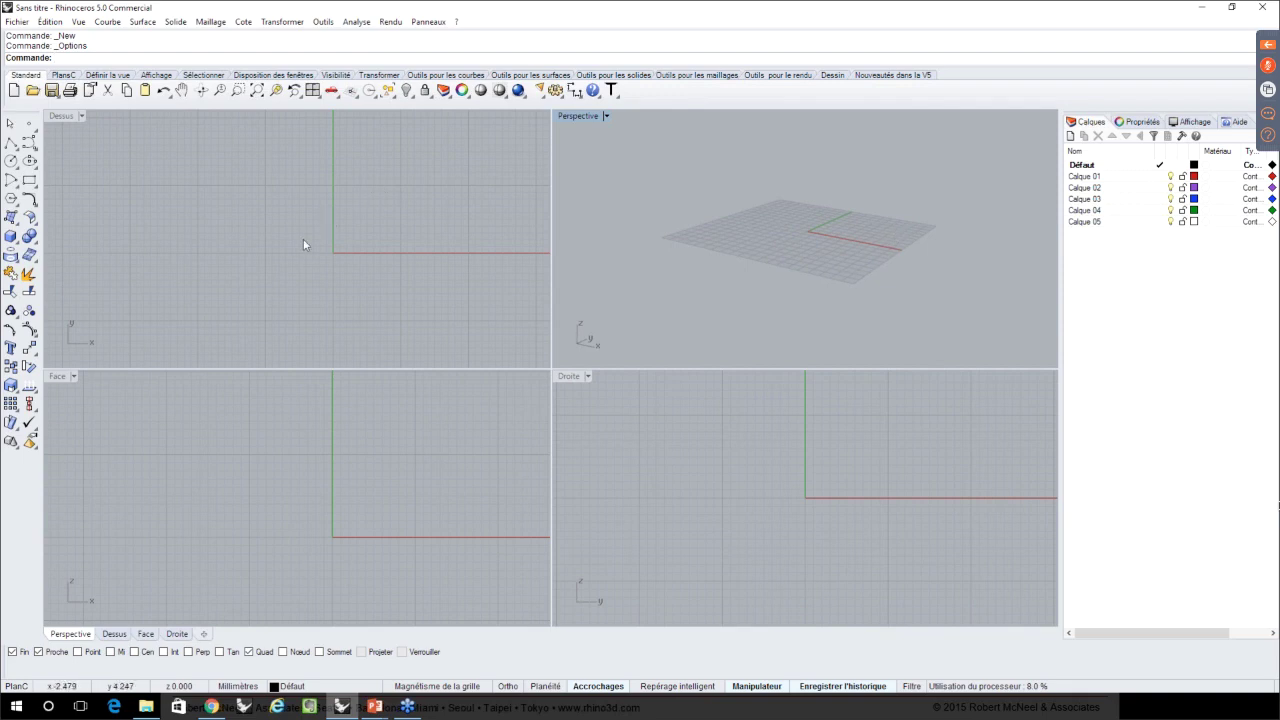
scroll(303, 243, "down", 2)
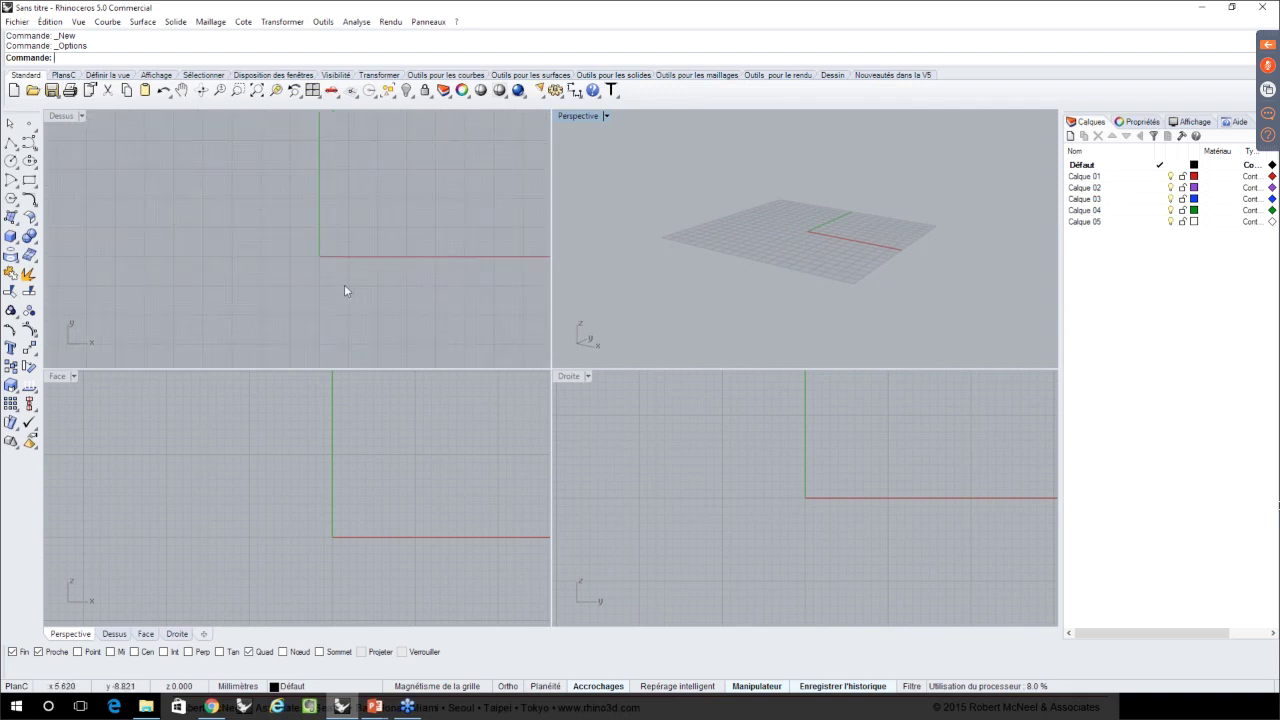
scroll(349, 286, "down", 3)
right_click_drag(349, 286, 351, 223)
scroll(400, 500, "down", 2)
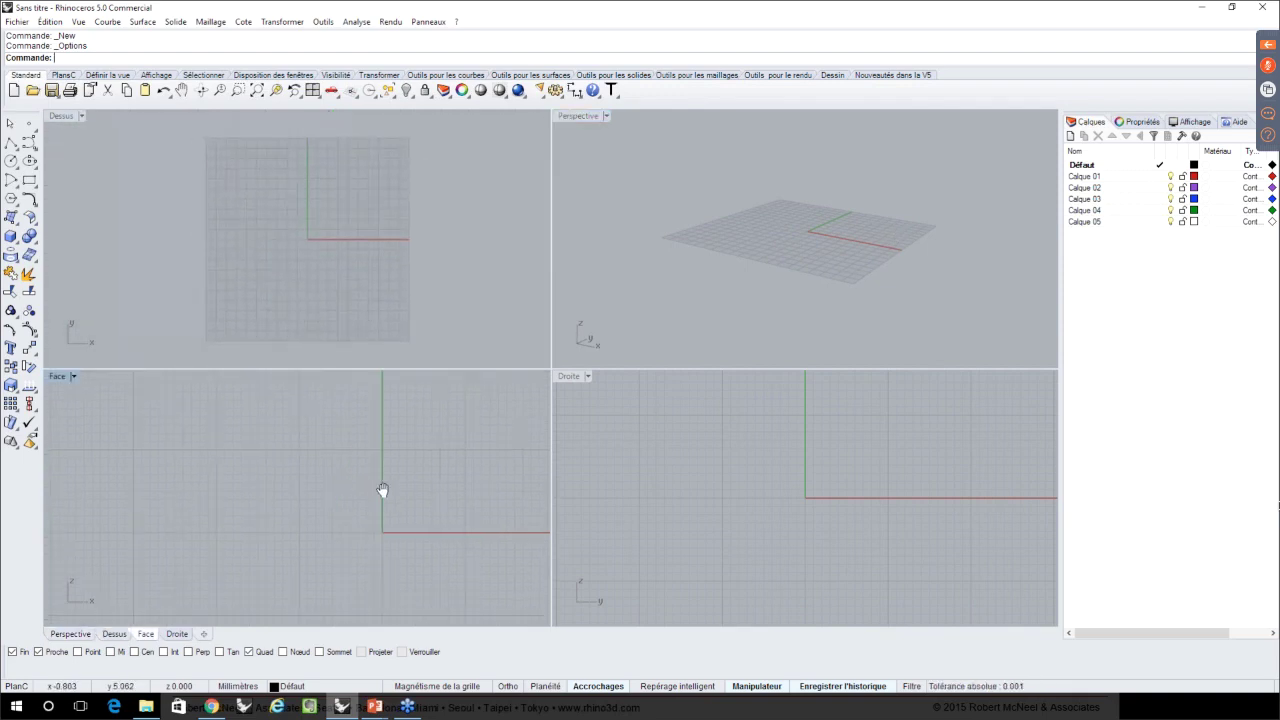
right_click_drag(375, 497, 309, 503)
scroll(347, 496, "down", 2)
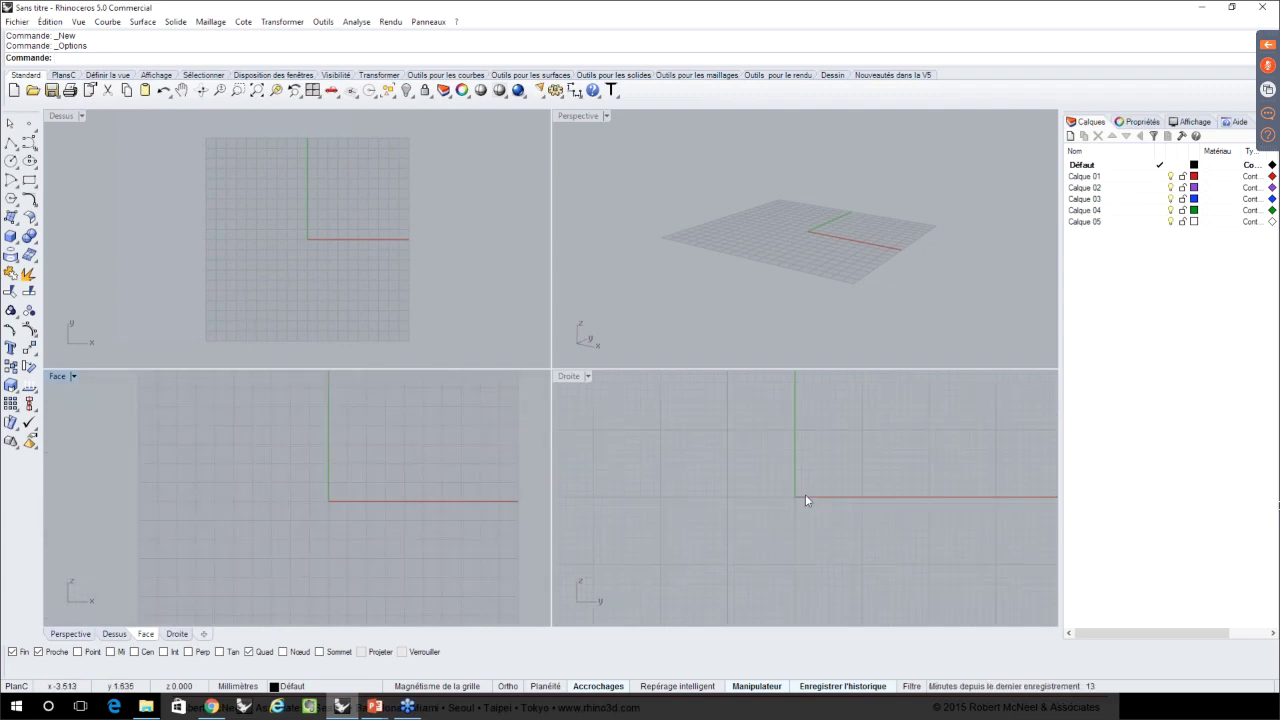
scroll(805, 494, "down", 3)
mouse_move(802, 489)
right_mouse_down()
mouse_move(718, 490)
mouse_move(820, 503)
right_mouse_up()
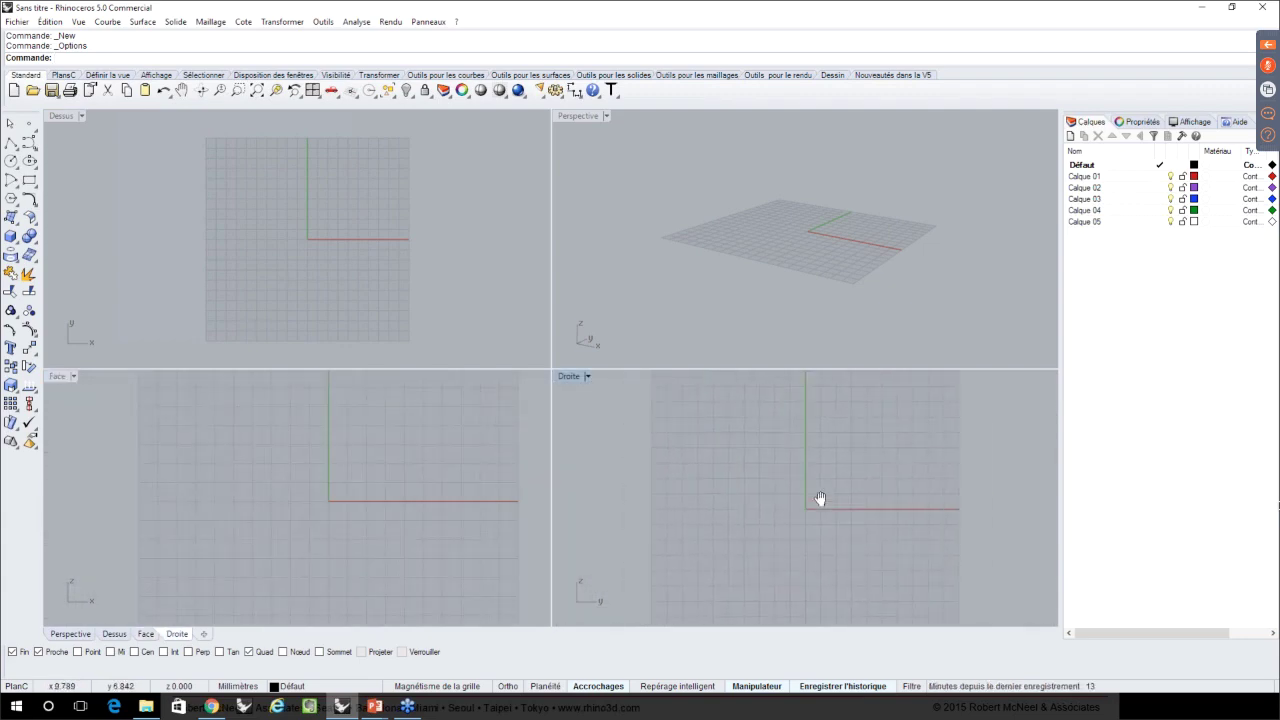
left_click(846, 214)
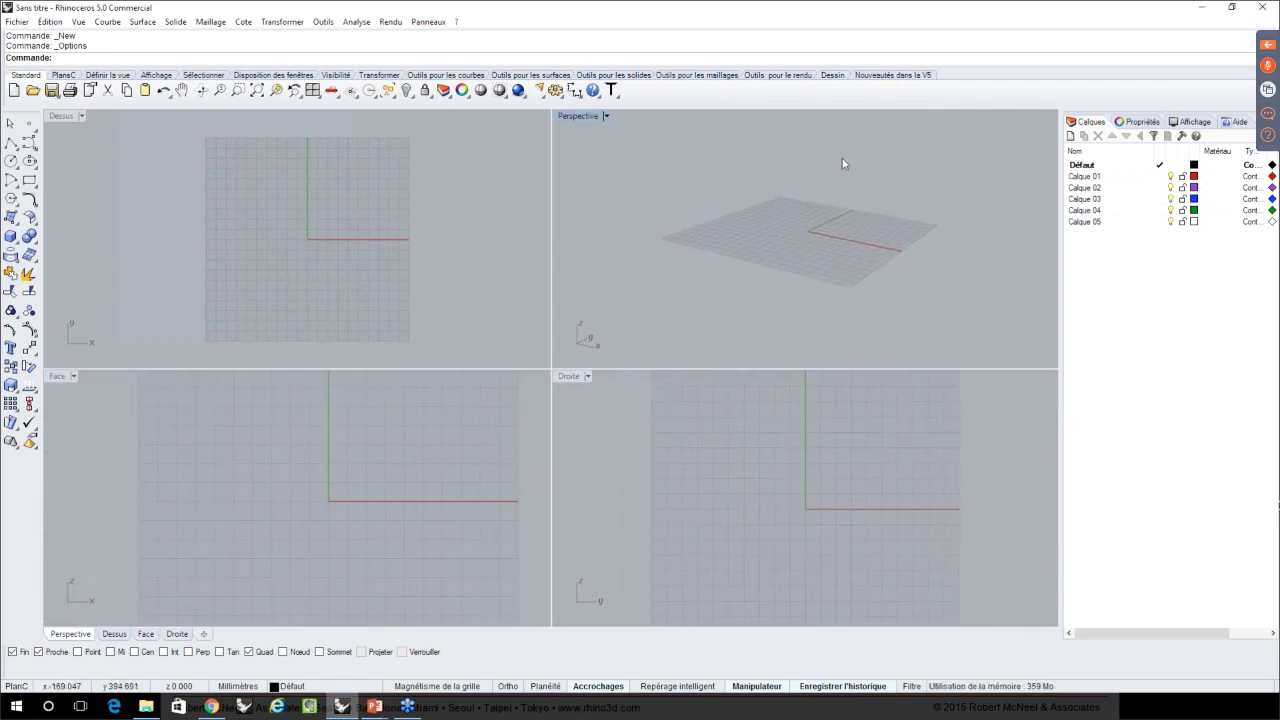
- View the Perspective viewport's properties and return to the layer list
left_click(1091, 127)
left_click(1132, 124)
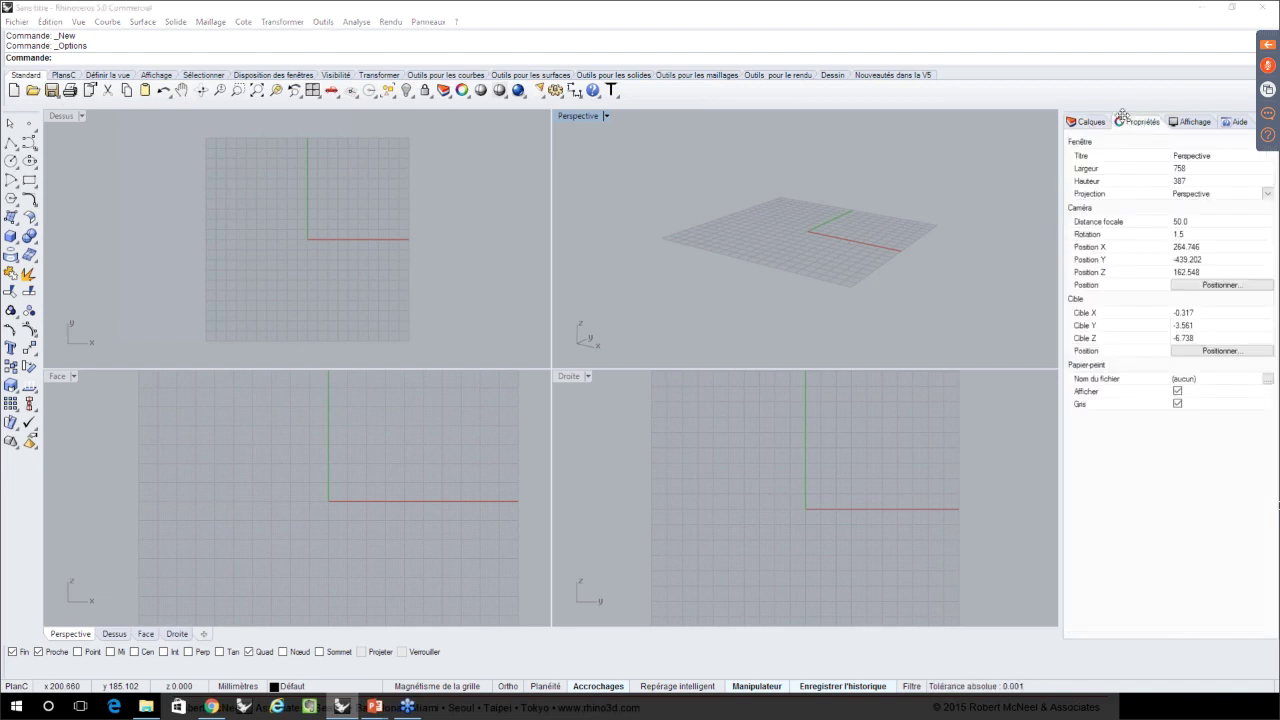
left_click(1095, 124)
left_click(1120, 123)
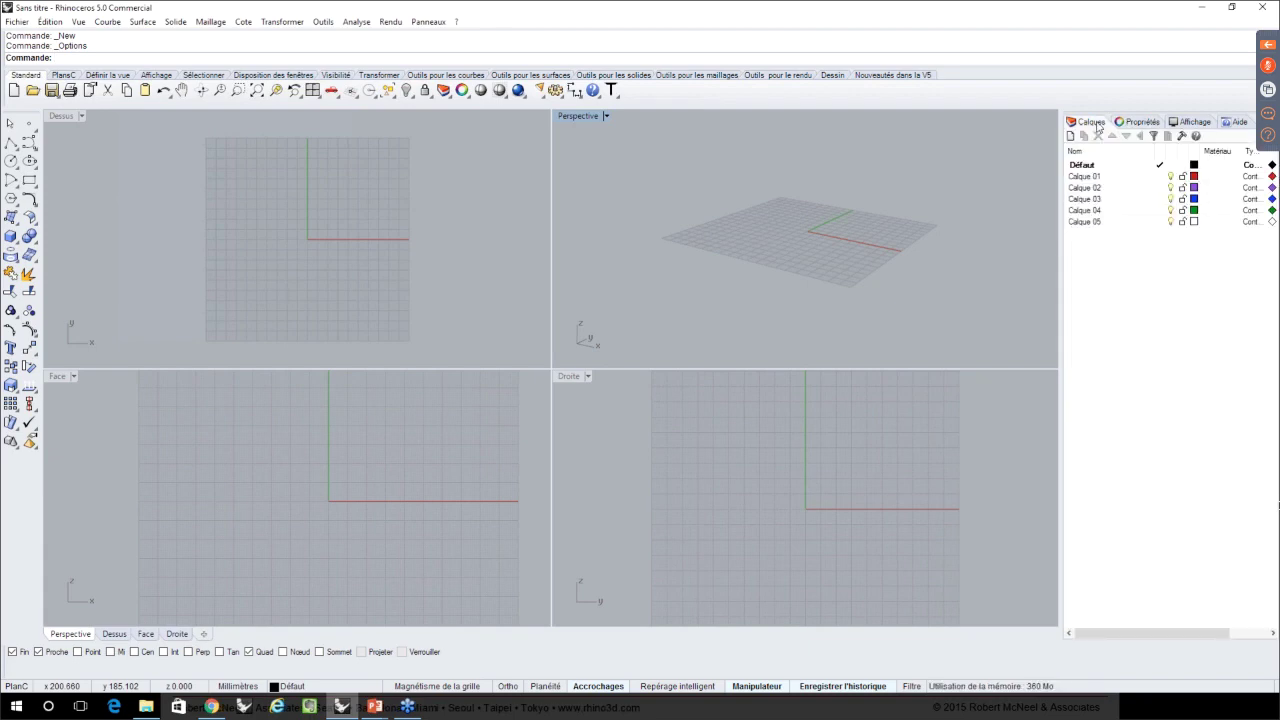
- Look through the template's layers by selecting Défaut, Calque 01, Calque 02 and Calque 03 in turn
left_click(1088, 166)
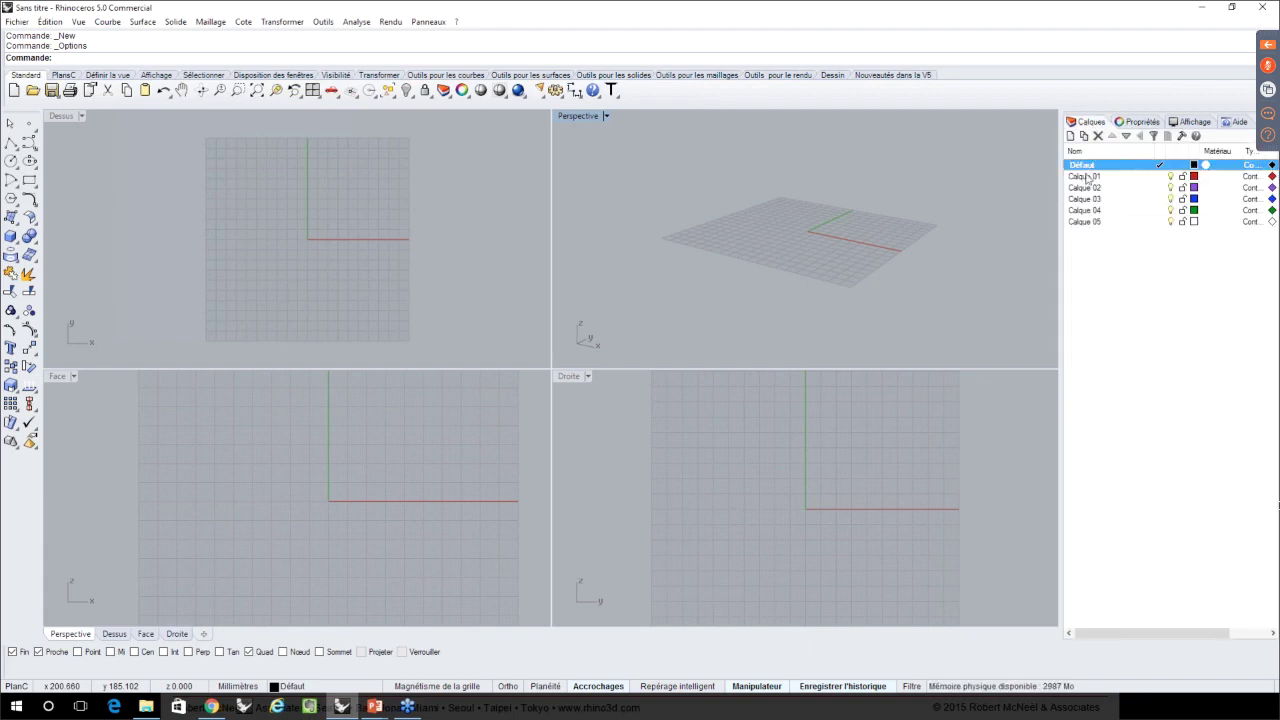
left_click(1087, 177)
left_click(1085, 189)
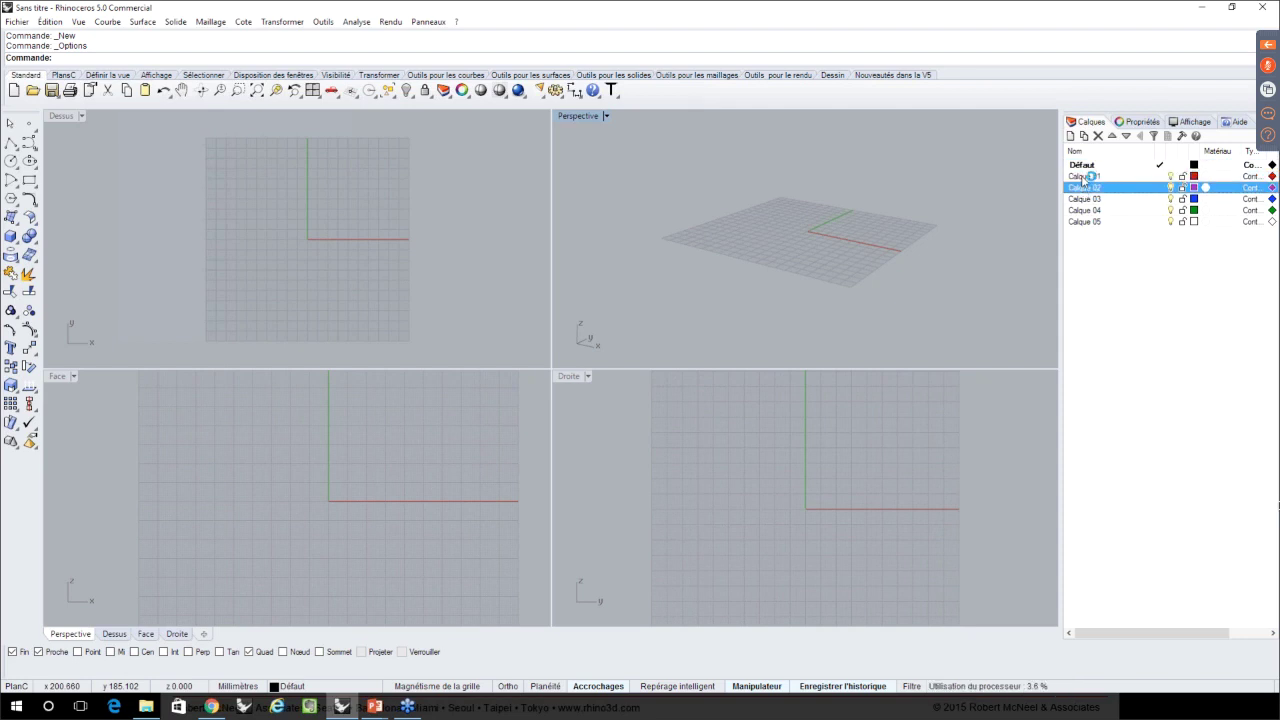
left_click(1085, 177)
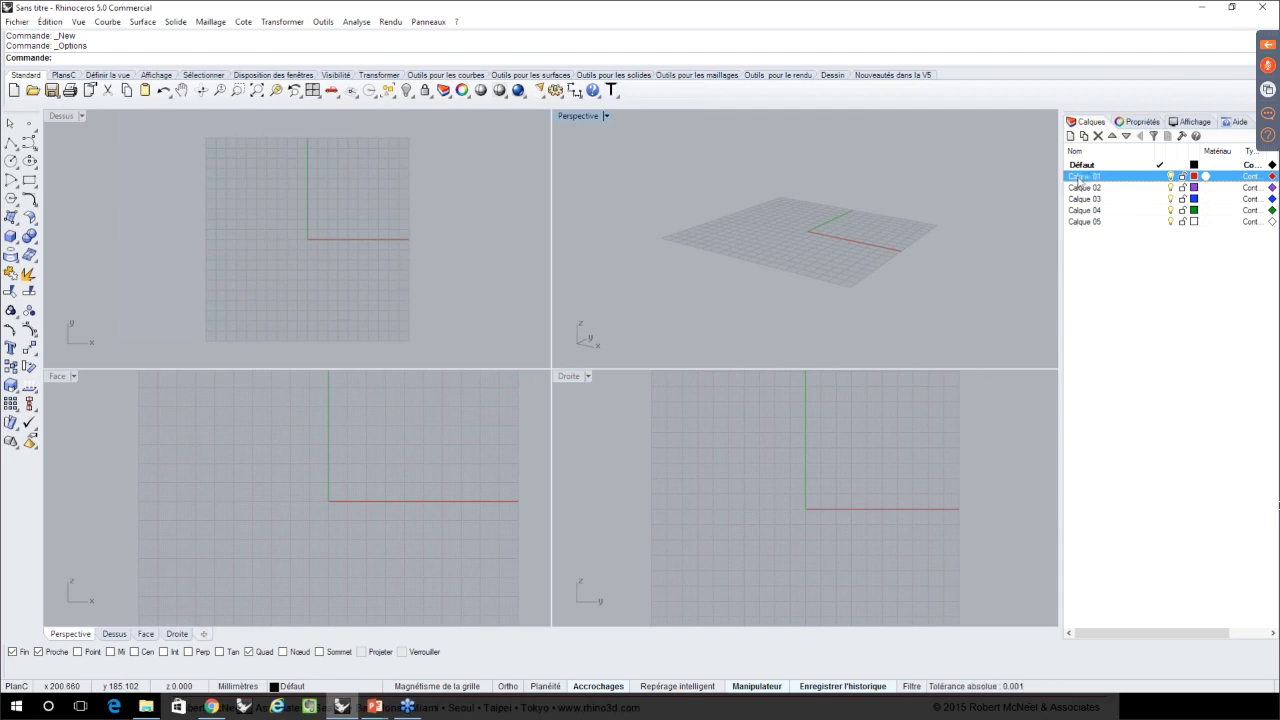
left_click(1077, 188)
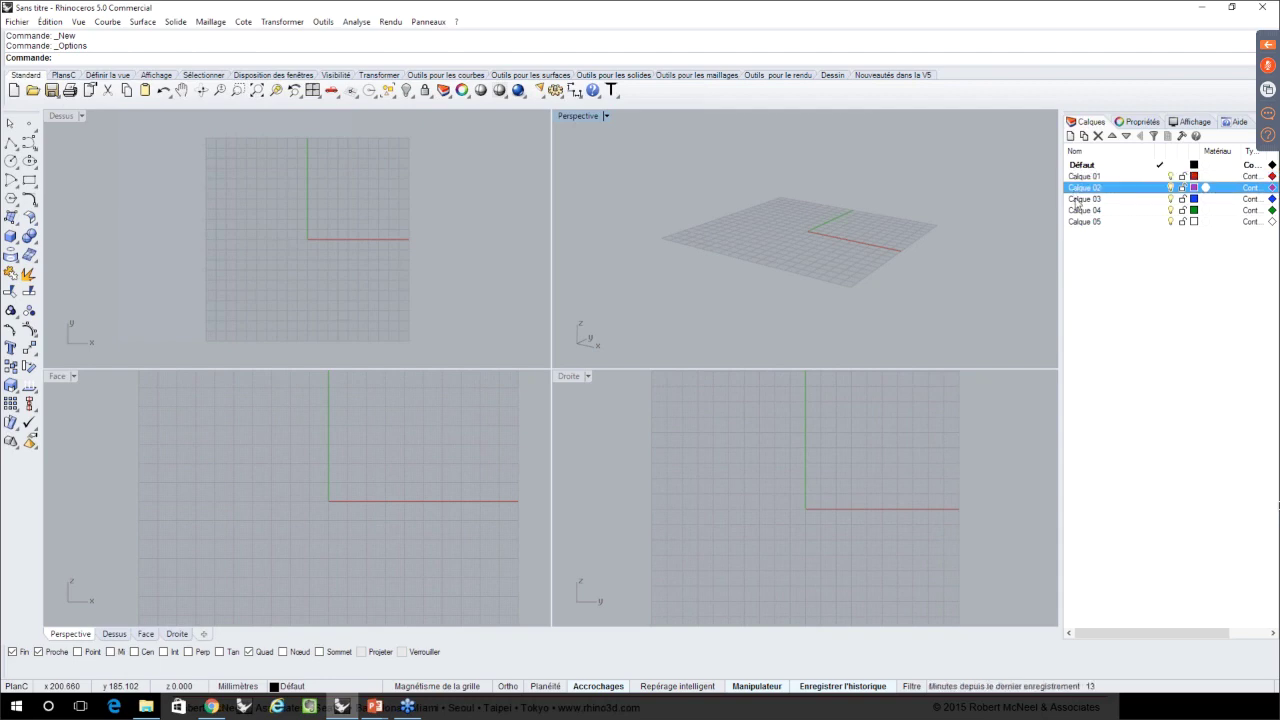
left_click(1077, 200)
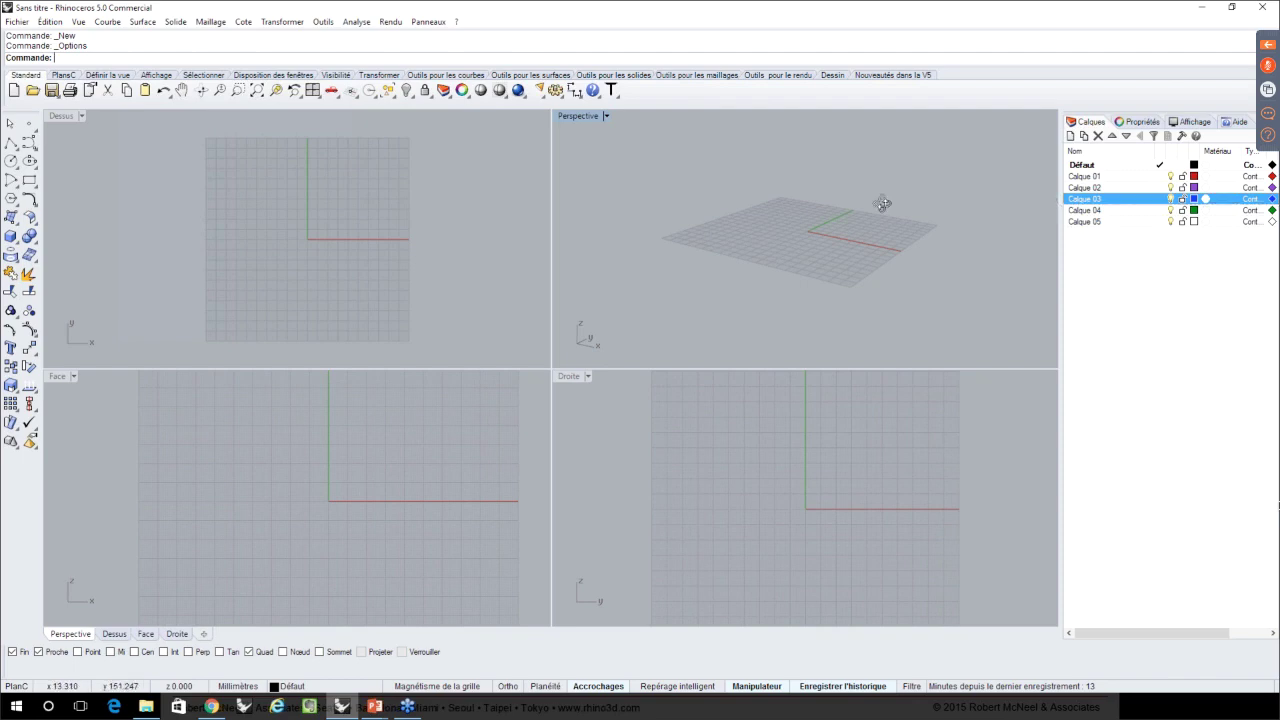
mouse_move(882, 205)
right_mouse_down()
mouse_move(900, 212)
mouse_move(876, 209)
right_mouse_up()
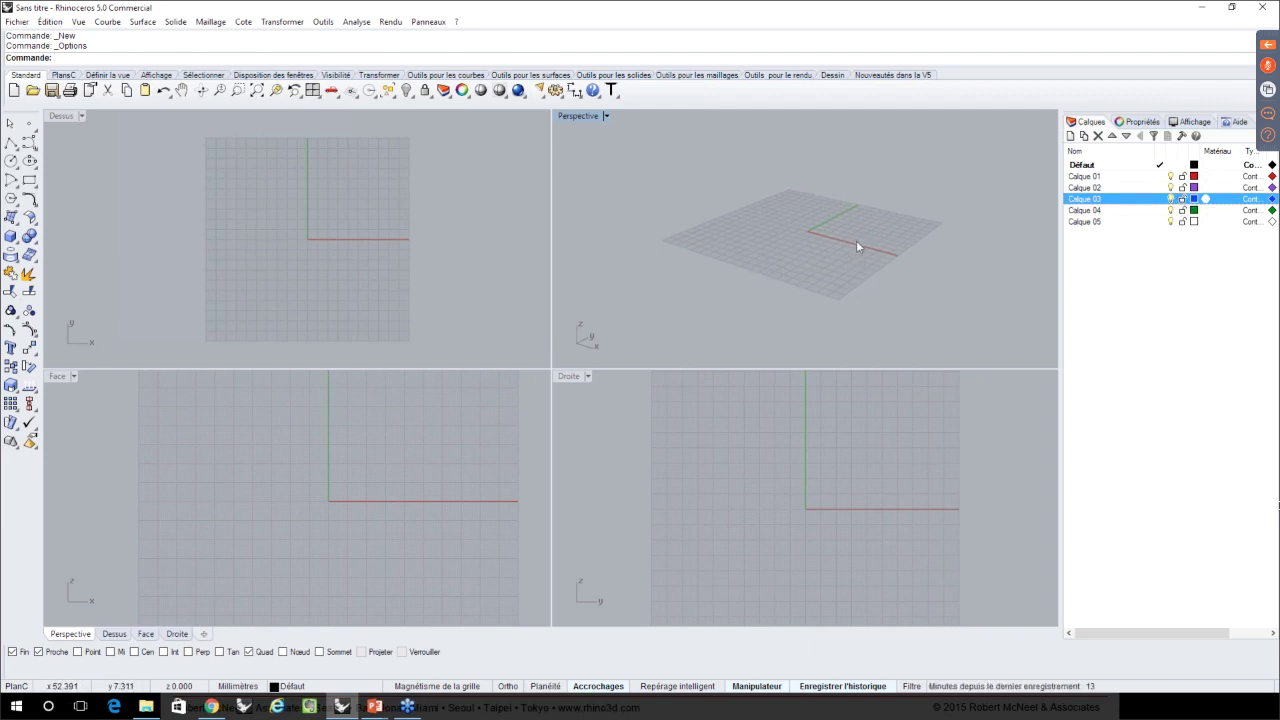
right_click_drag(843, 246, 843, 242)
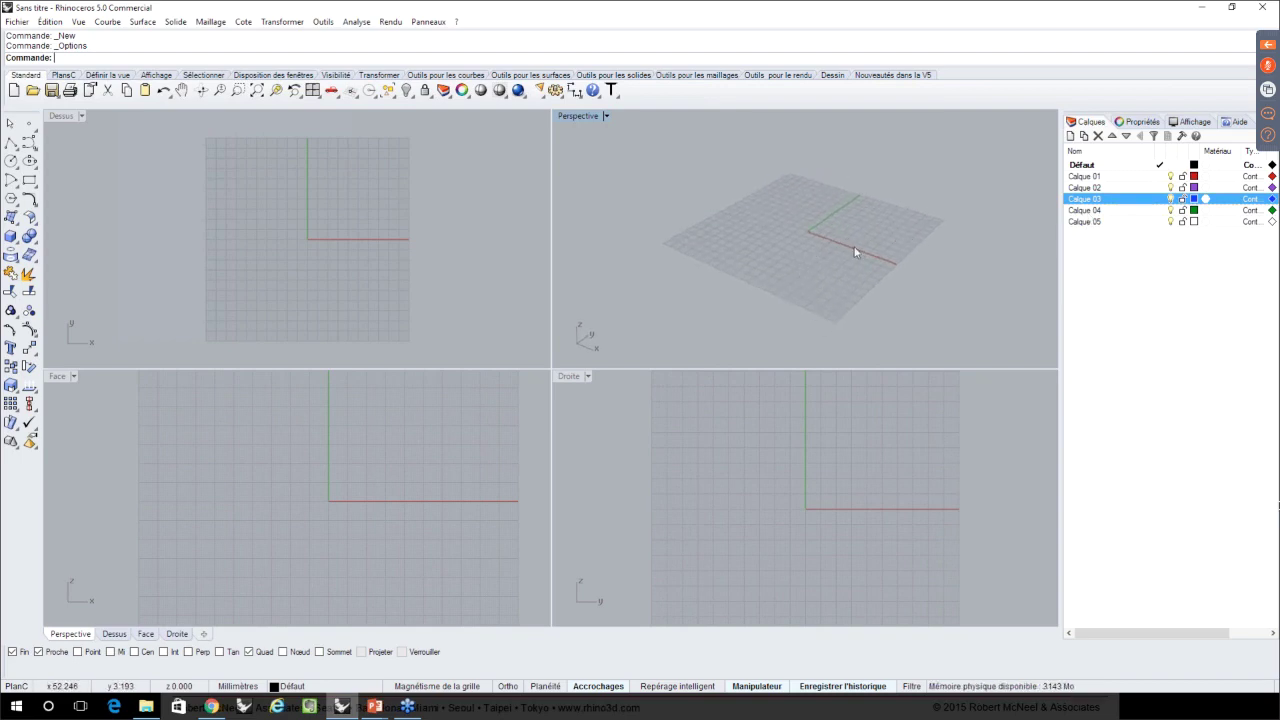
right_click_drag(857, 249, 846, 223)
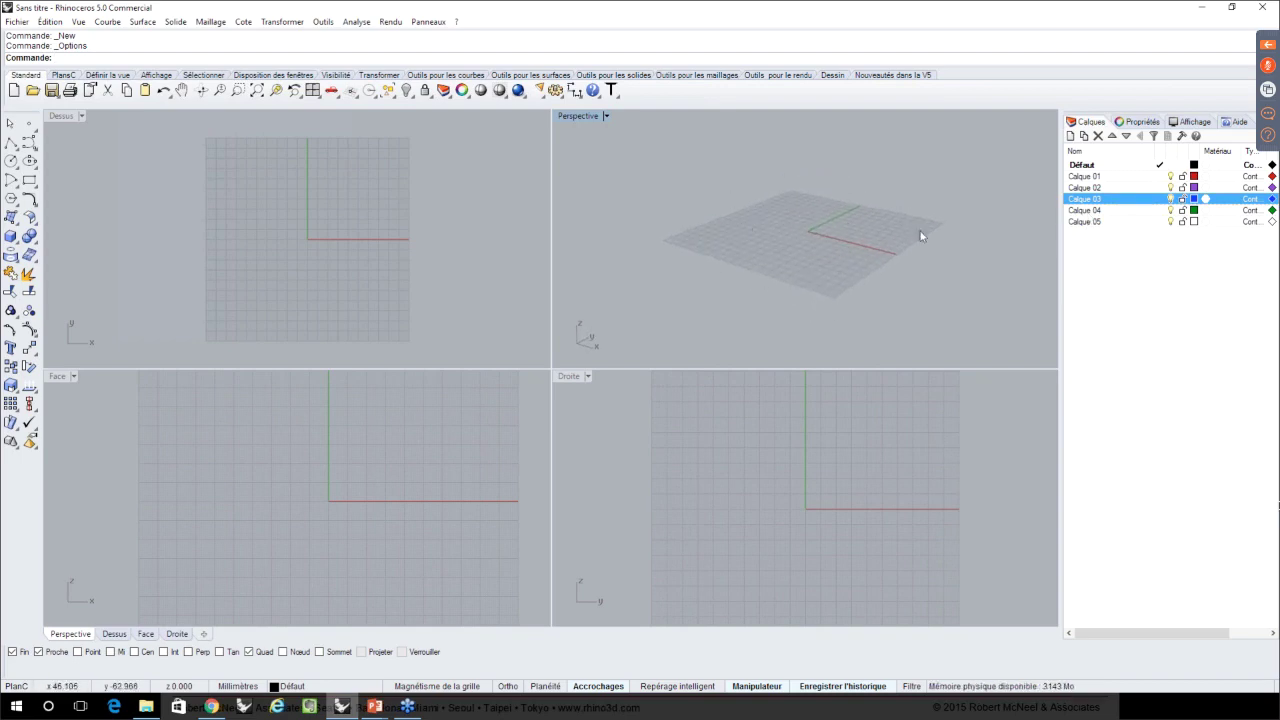
- Rename the Défaut layer as Géométrie Référence
left_click(1084, 166)
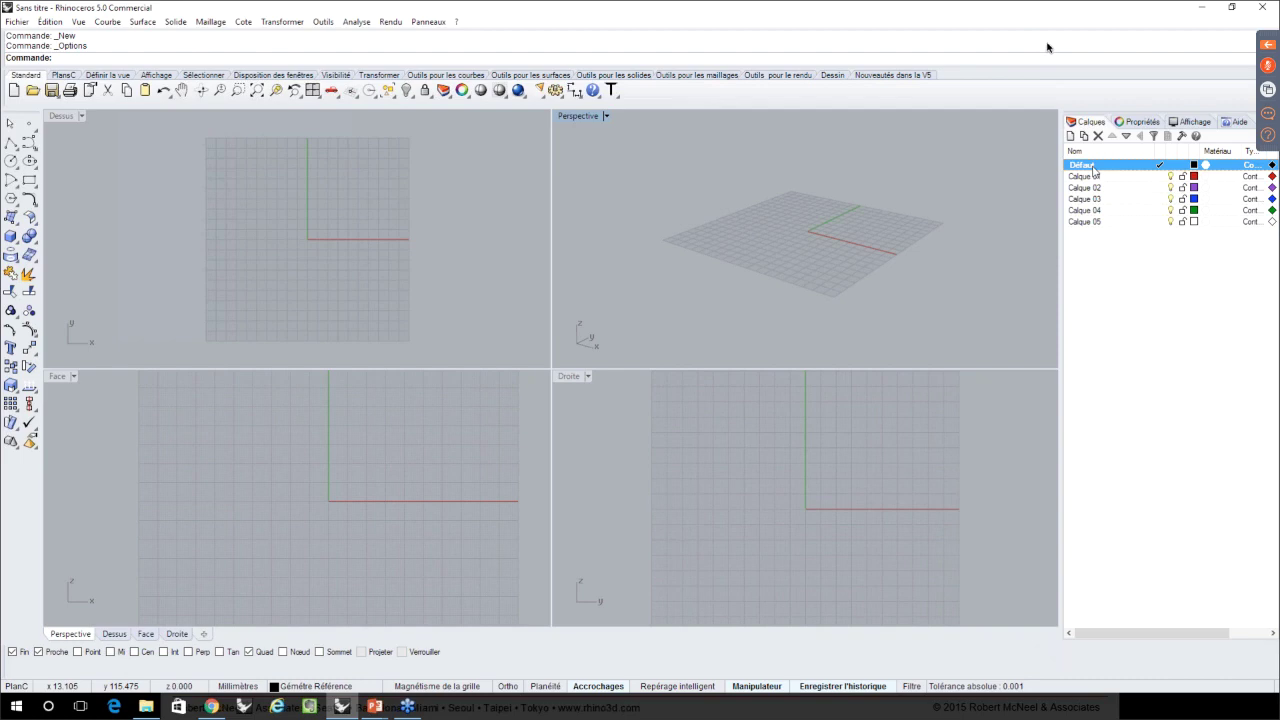
right_click_drag(938, 156, 901, 190)
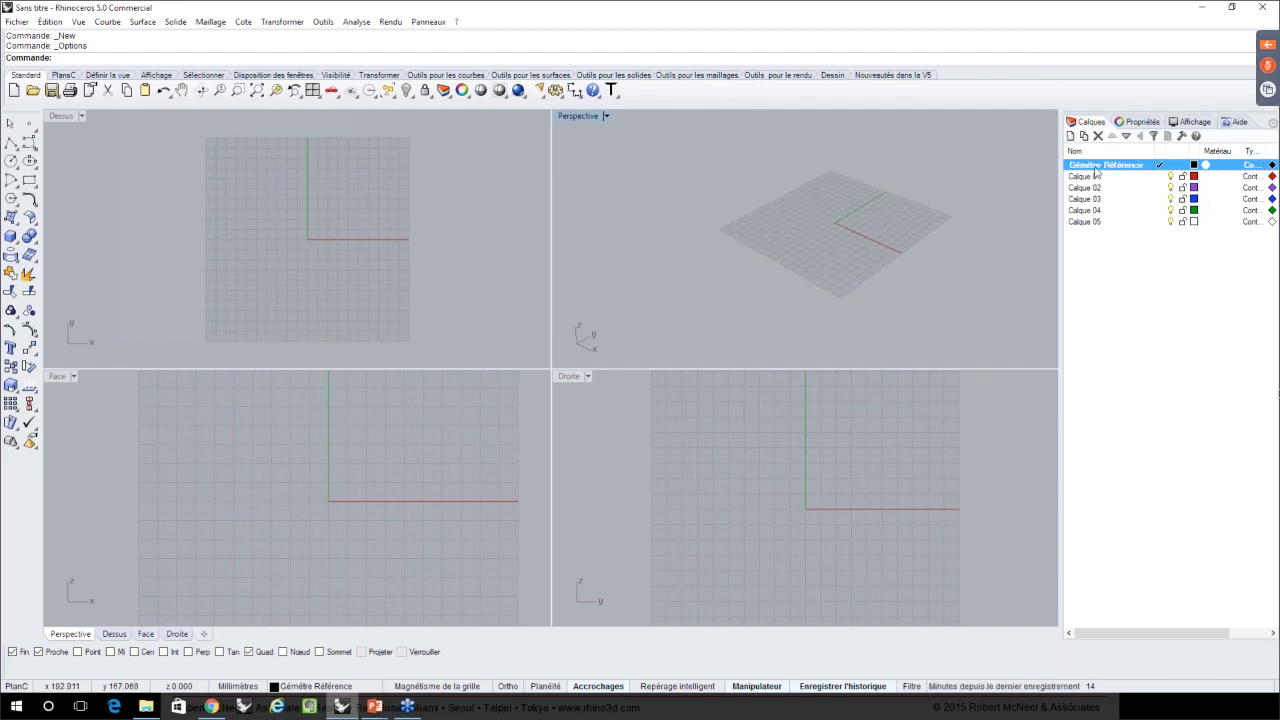
left_click(1095, 166)
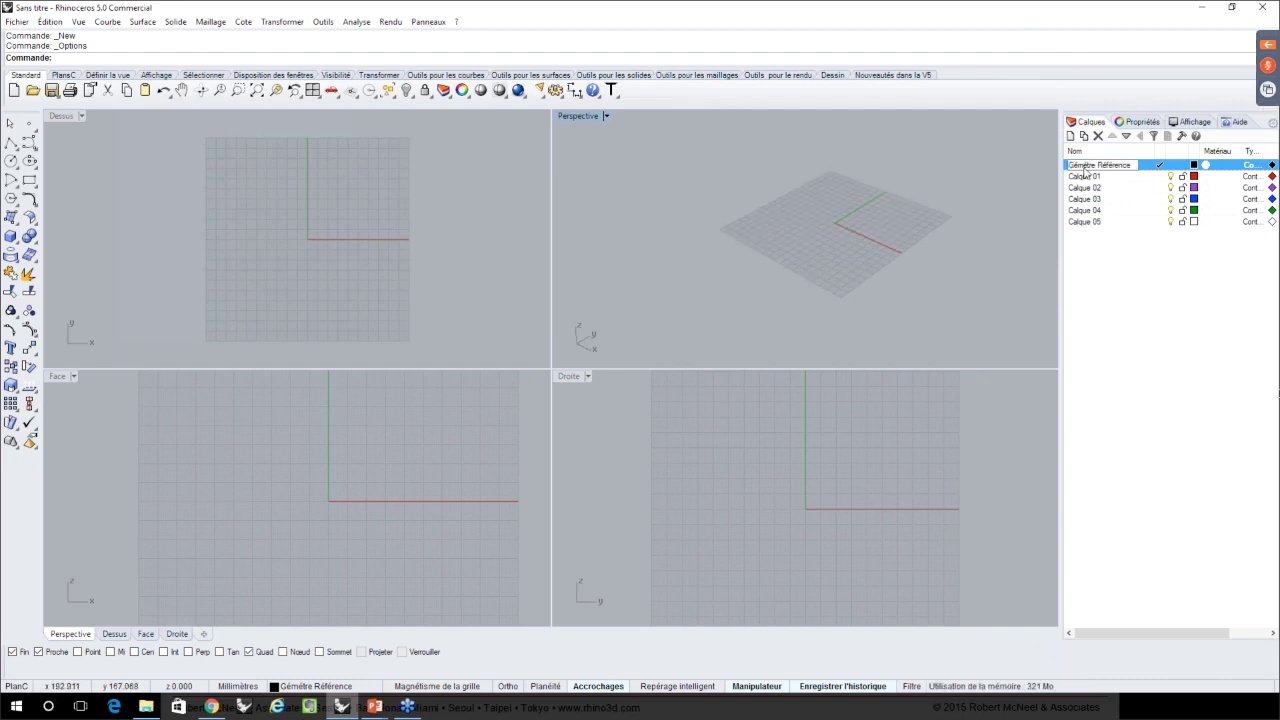
left_click(1080, 165)
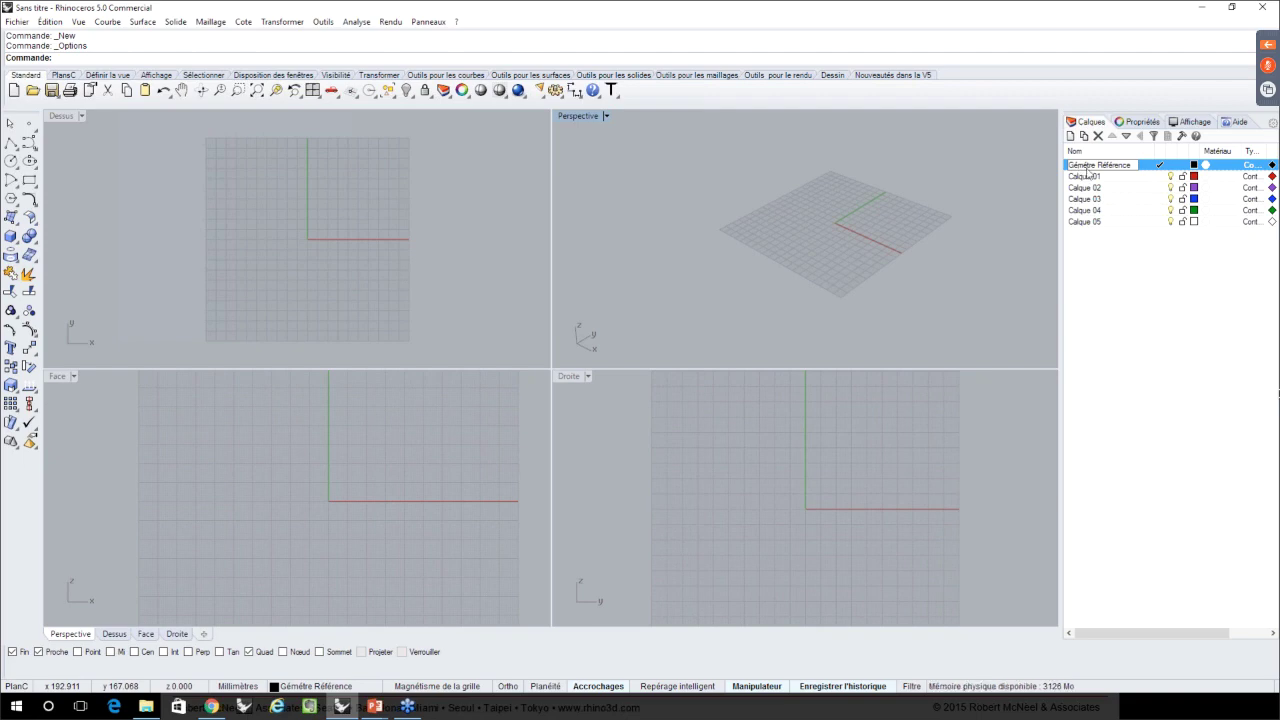
type("o")
key("Return")
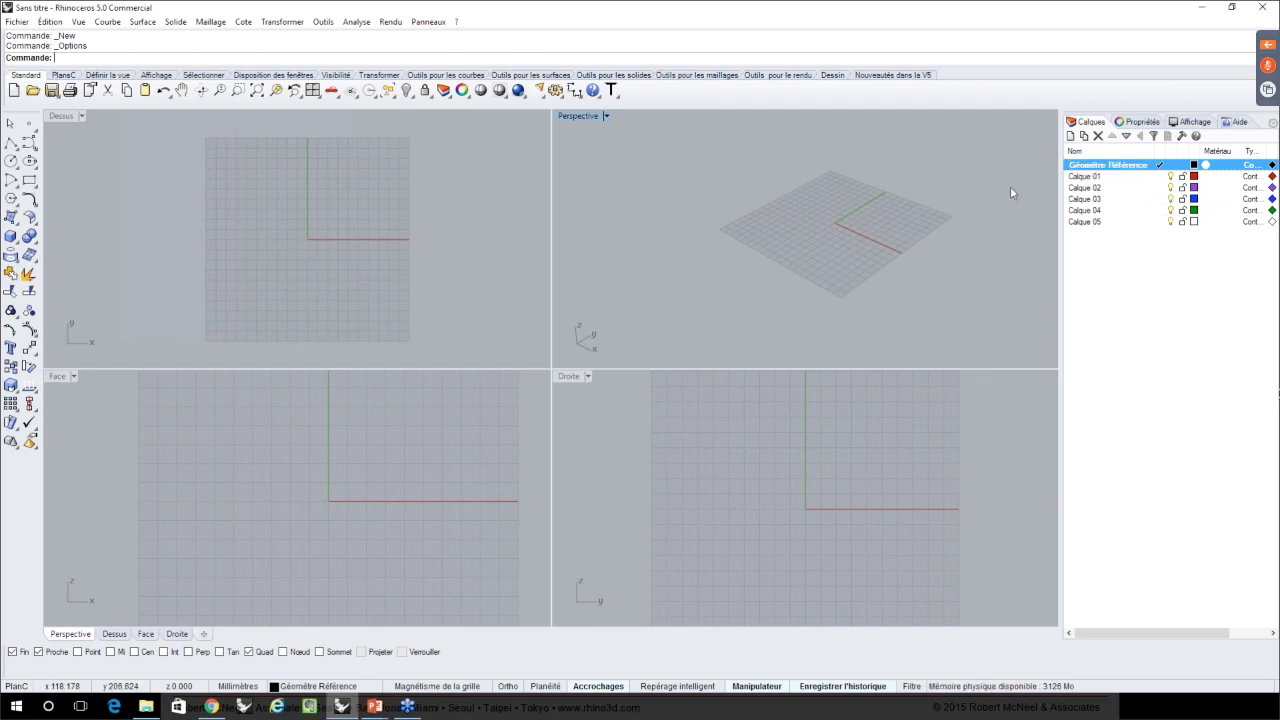
left_click(1100, 166)
left_click(1100, 167)
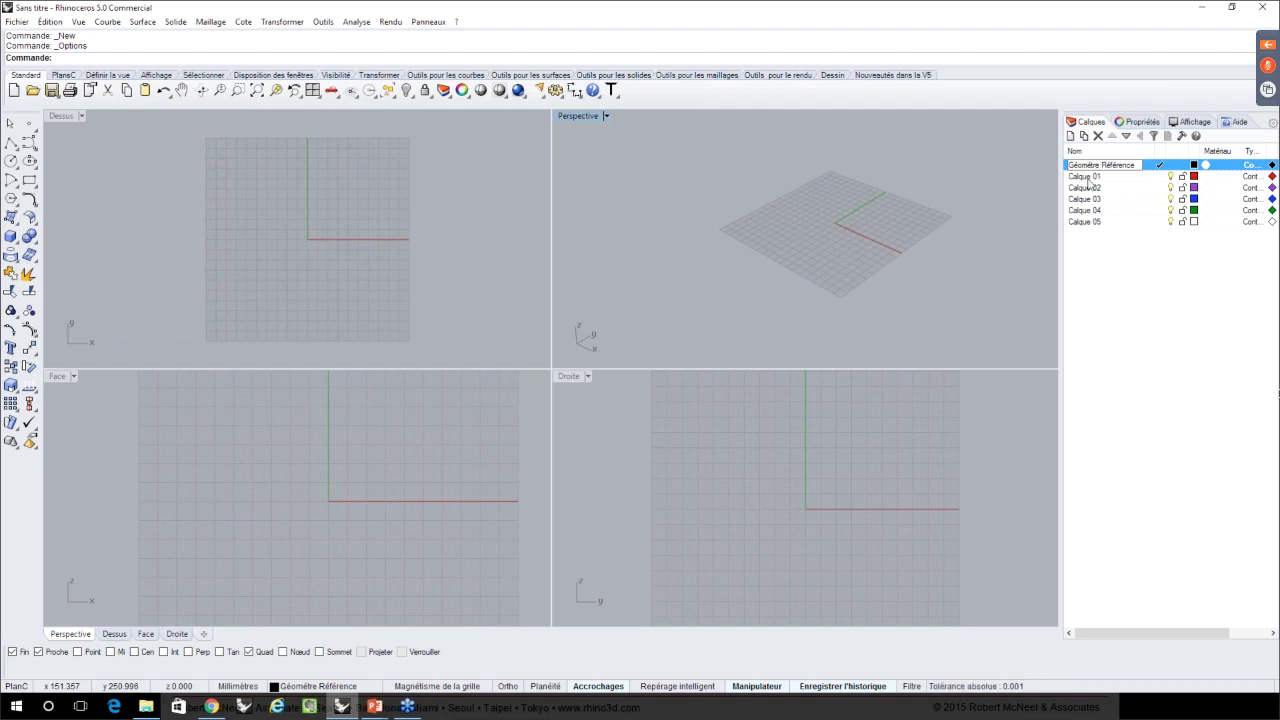
type("i")
key("Return")
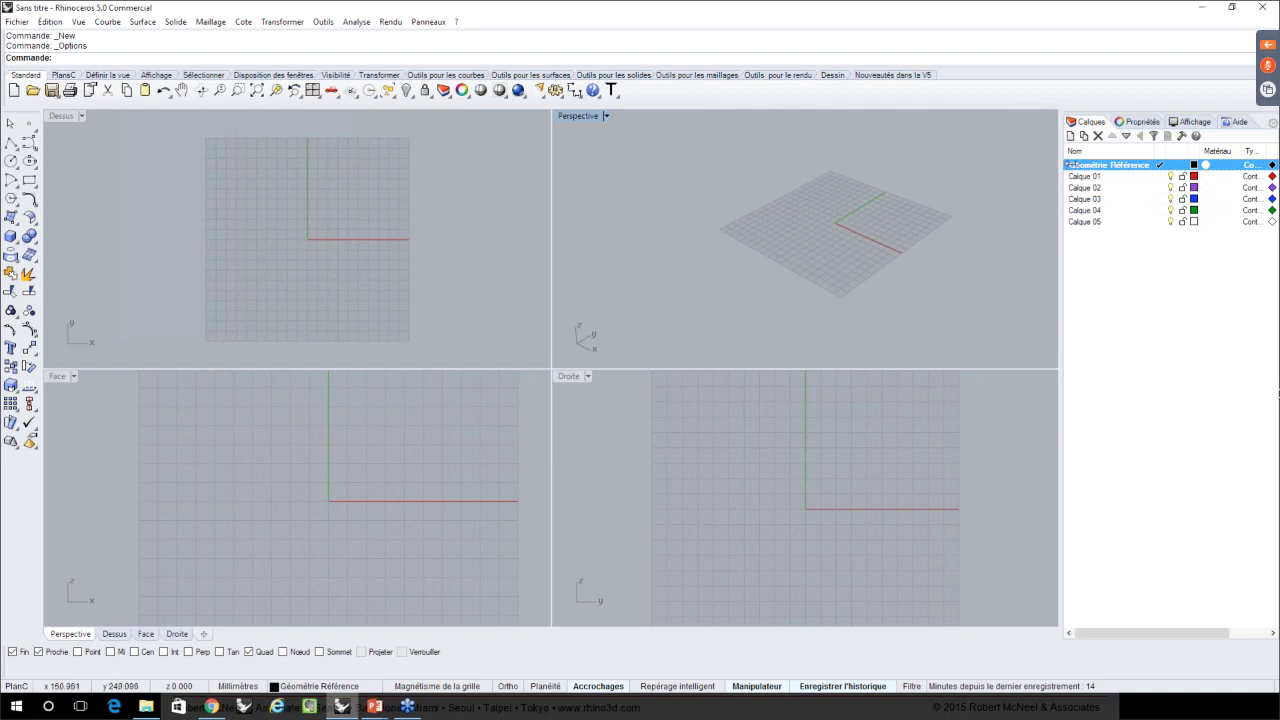
- Maximize the Face viewport with its whole construction grid in view
scroll(366, 502, "down", 3)
right_click_drag(368, 507, 376, 509)
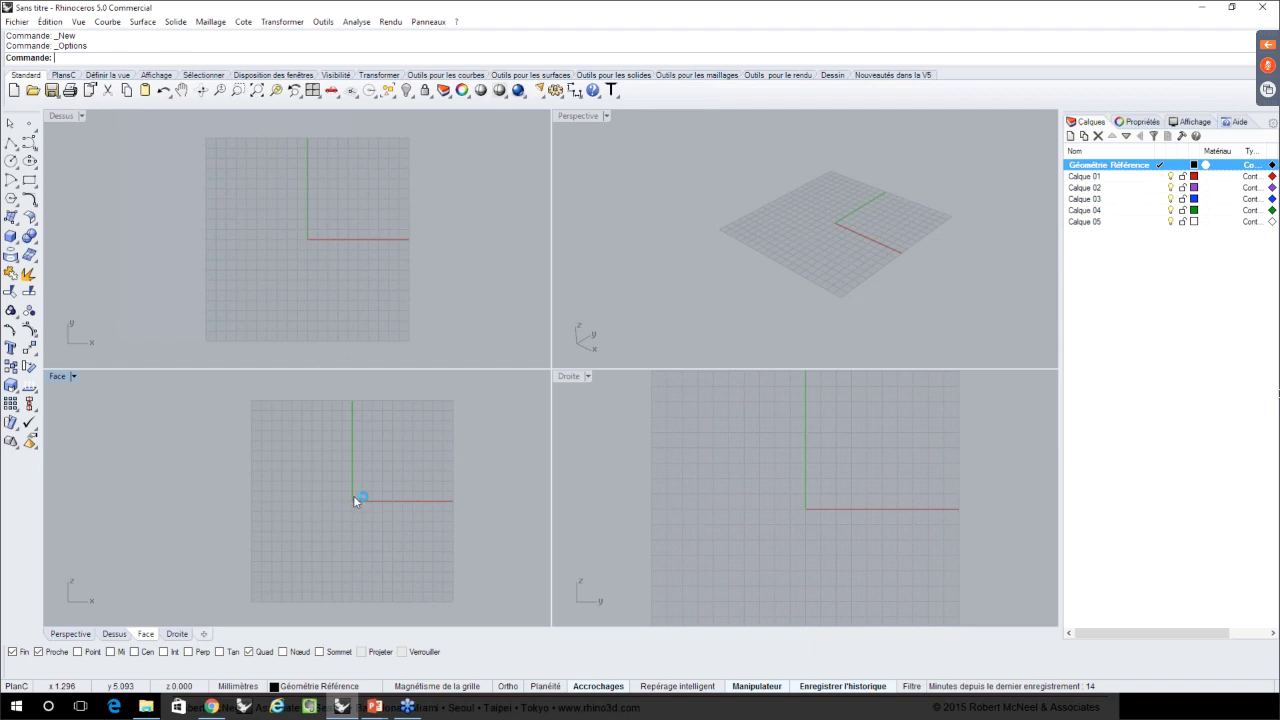
right_click_drag(393, 467, 389, 471)
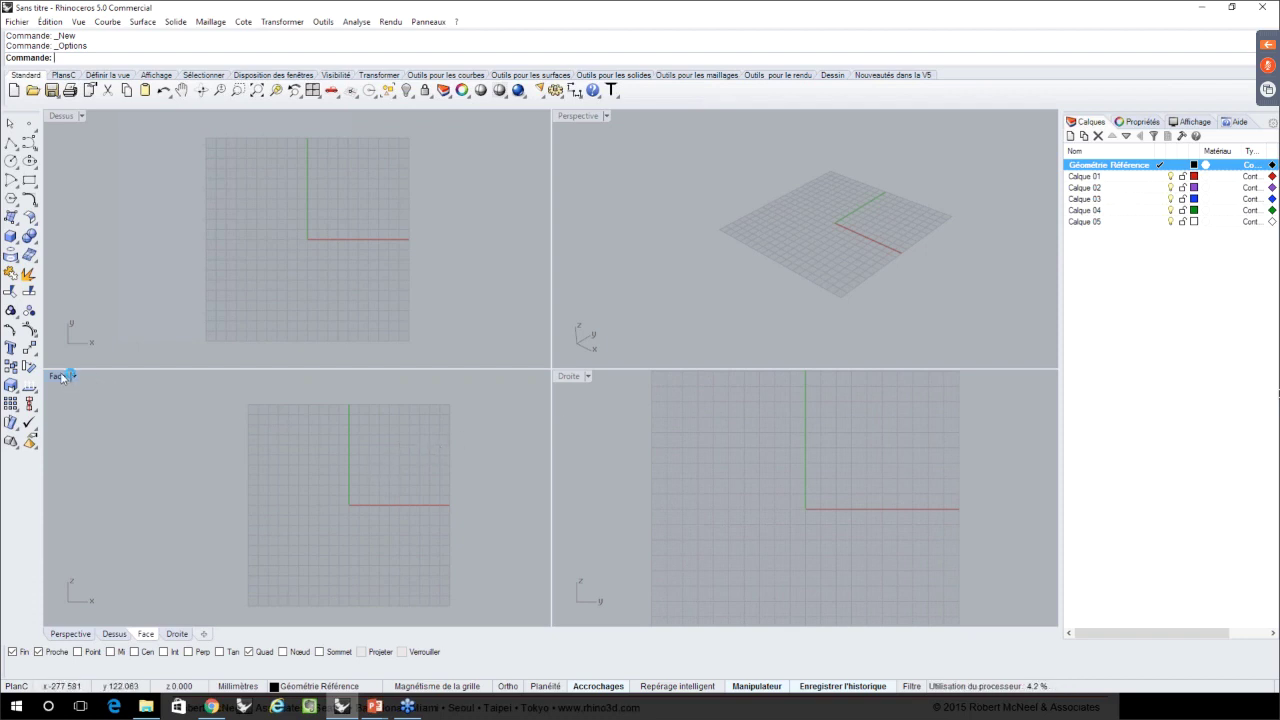
scroll(600, 332, "down", 4)
right_click_drag(604, 324, 548, 312)
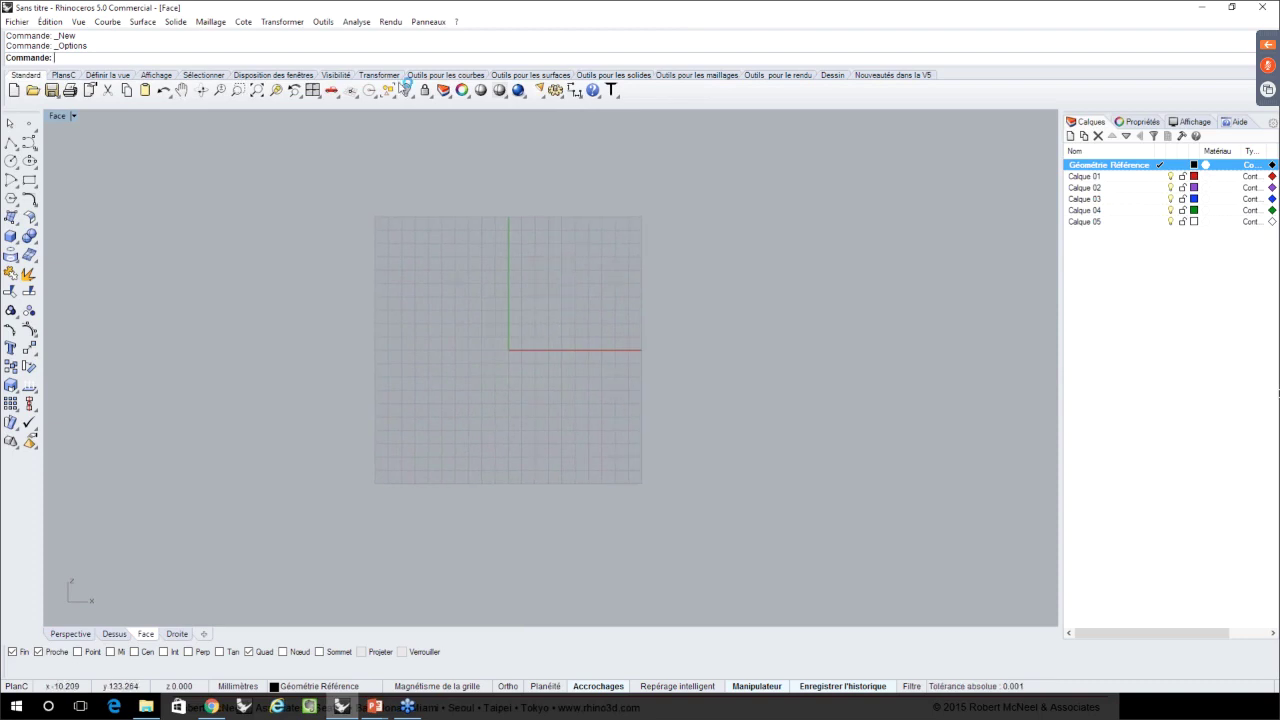
- Draw a rectangle in the Face view from the origin (0), with a length of 85 mm and a height of 100 mm
left_click(29, 183)
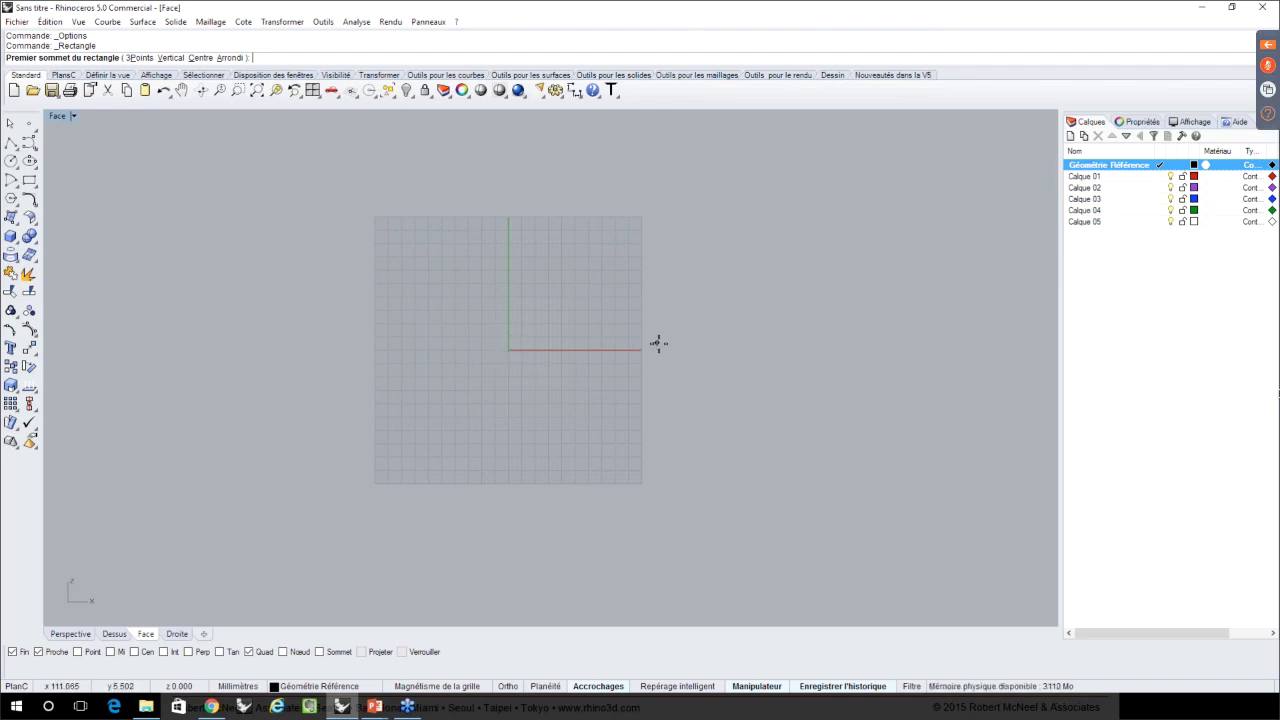
type("0")
key("Return")
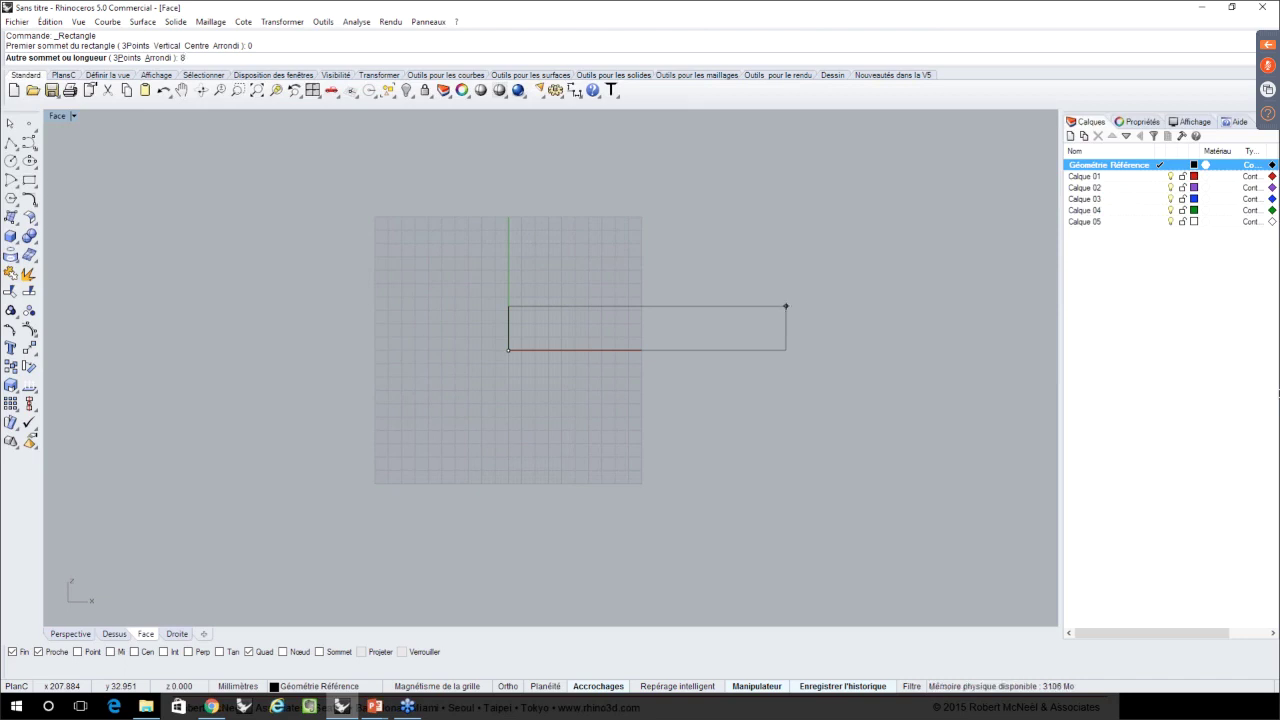
type("5")
key("Return")
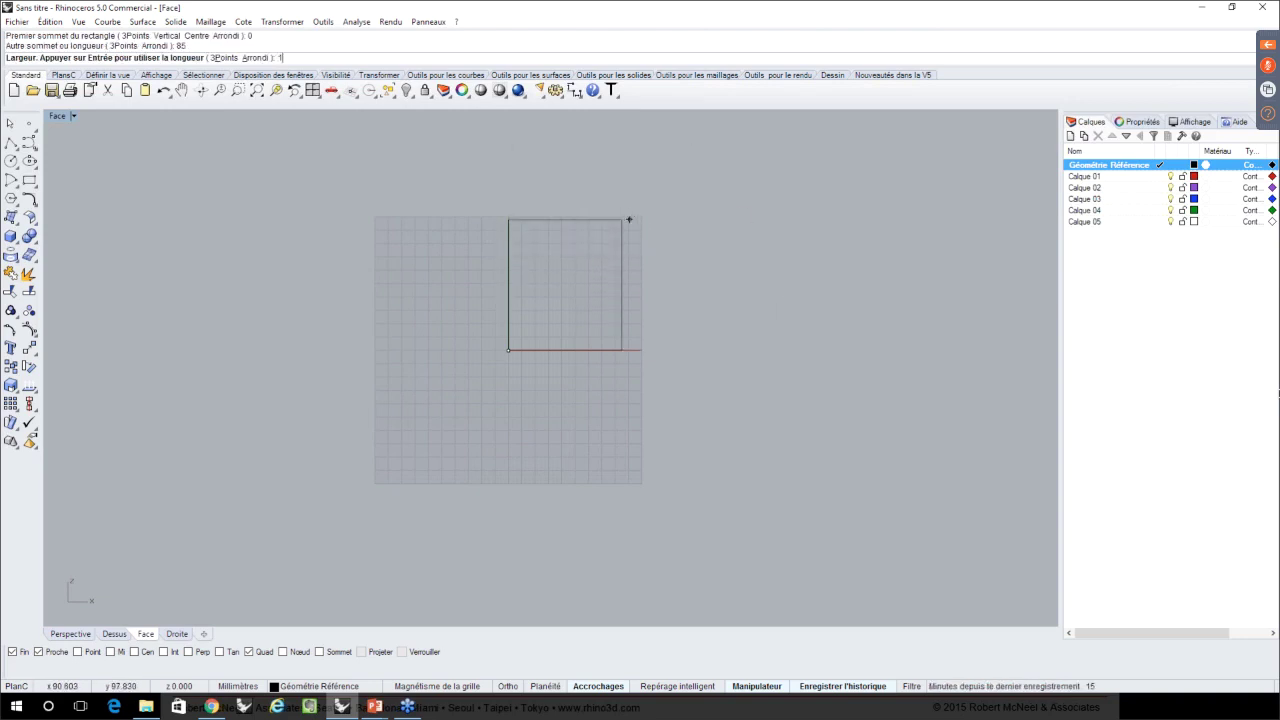
type("100")
key("Return")
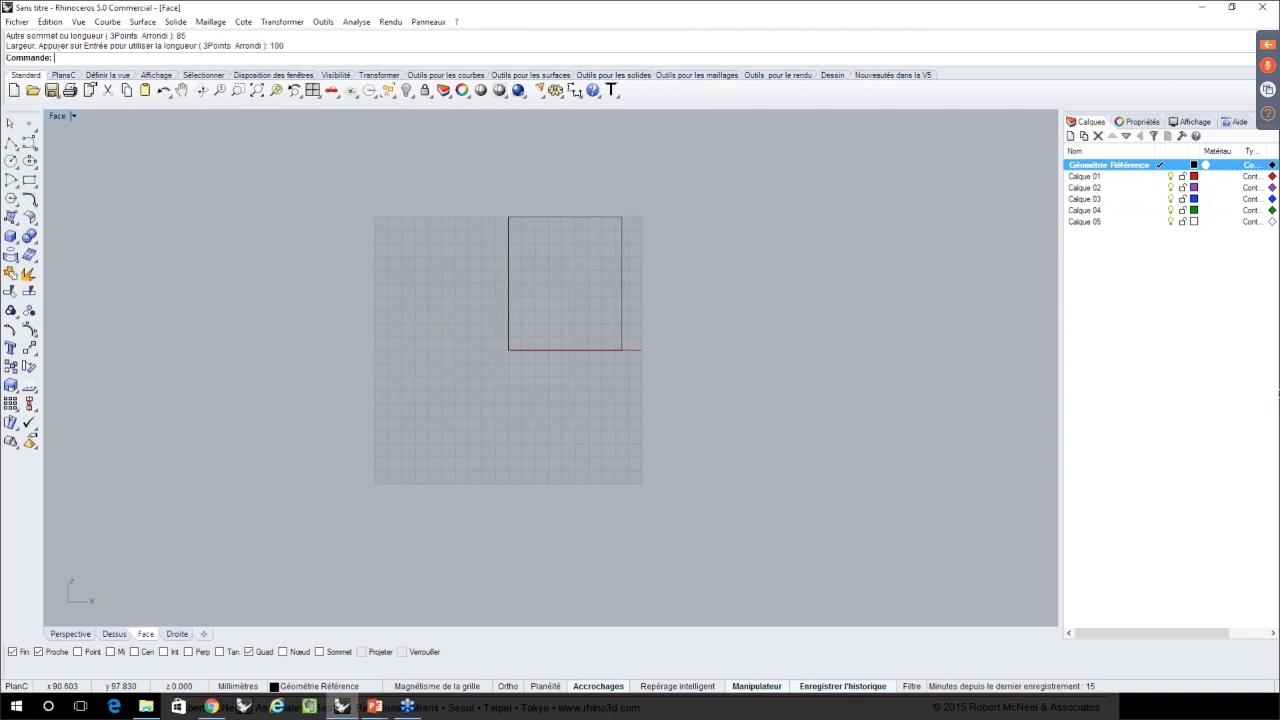
- Select the rectangle in the Face view
right_click_drag(643, 217, 657, 314)
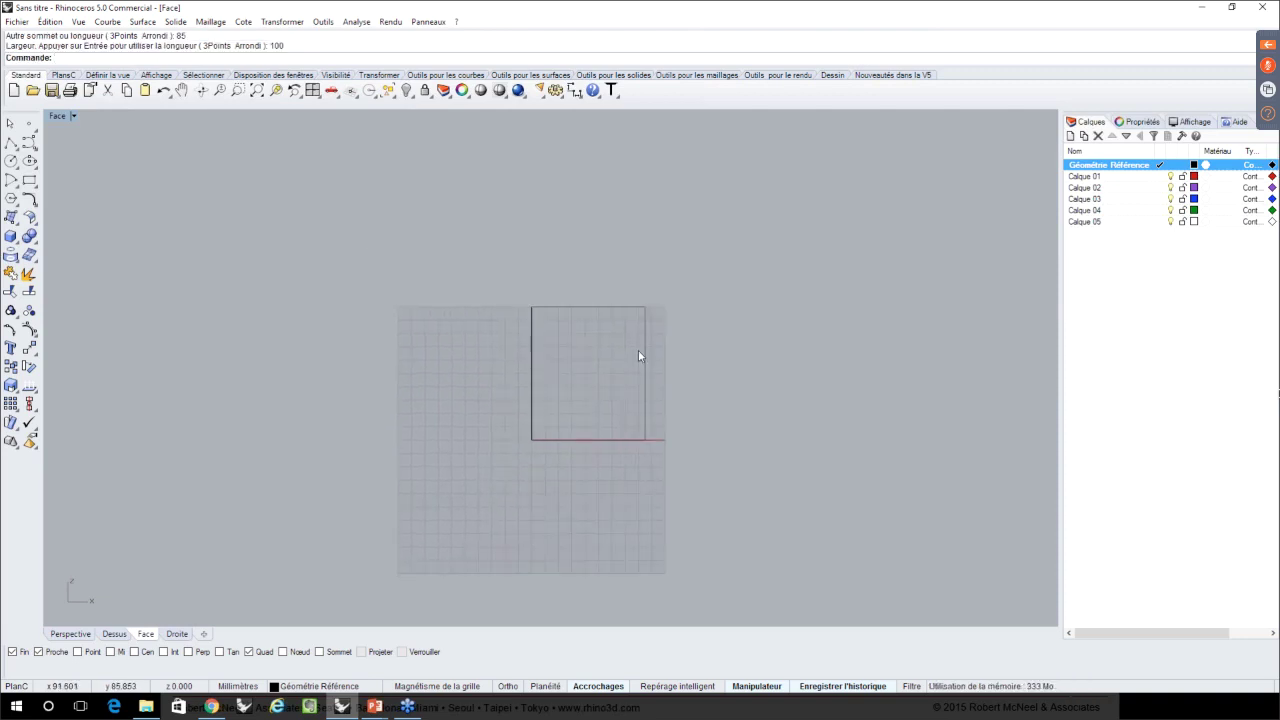
scroll(640, 354, "up", 3)
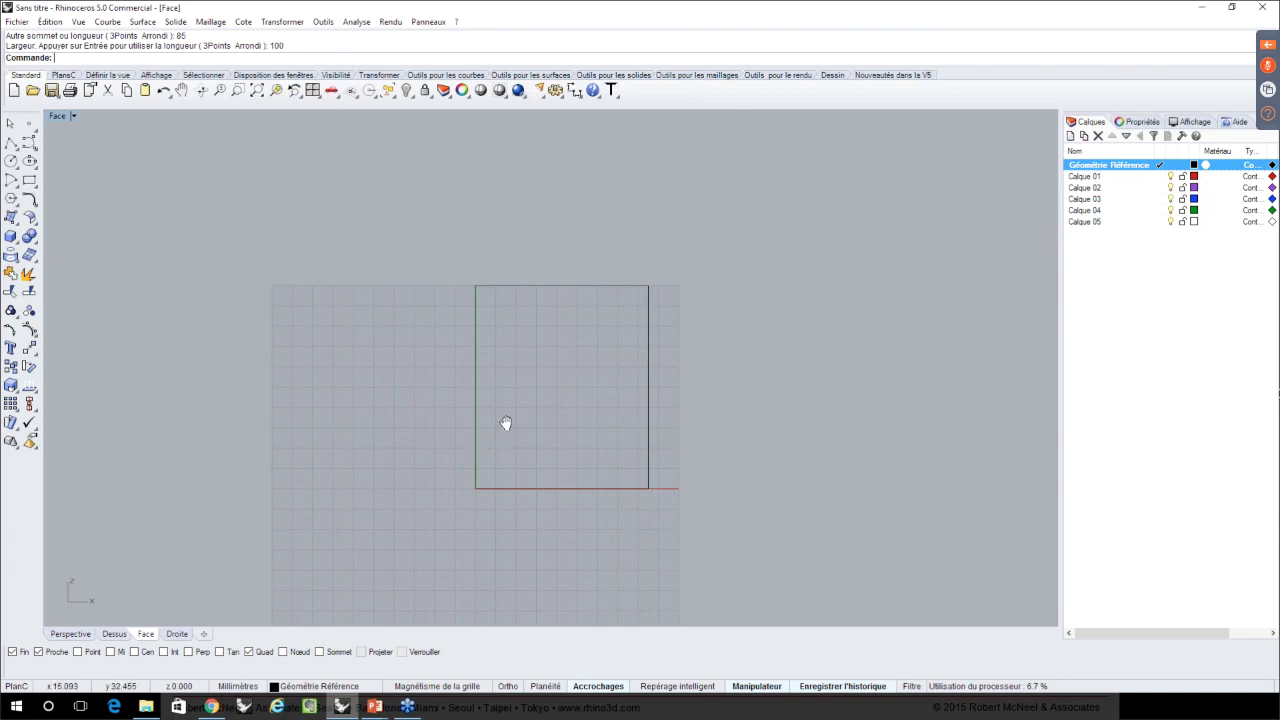
right_click_drag(506, 423, 514, 391)
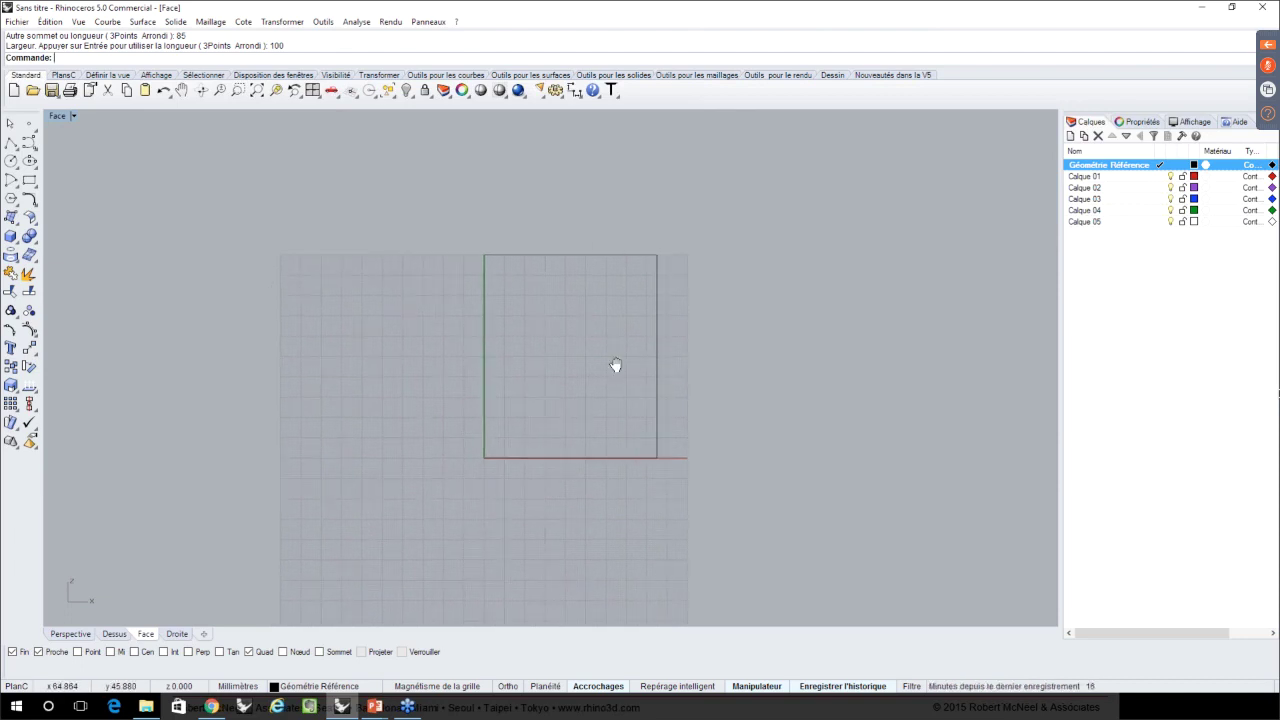
right_click_drag(615, 365, 611, 399)
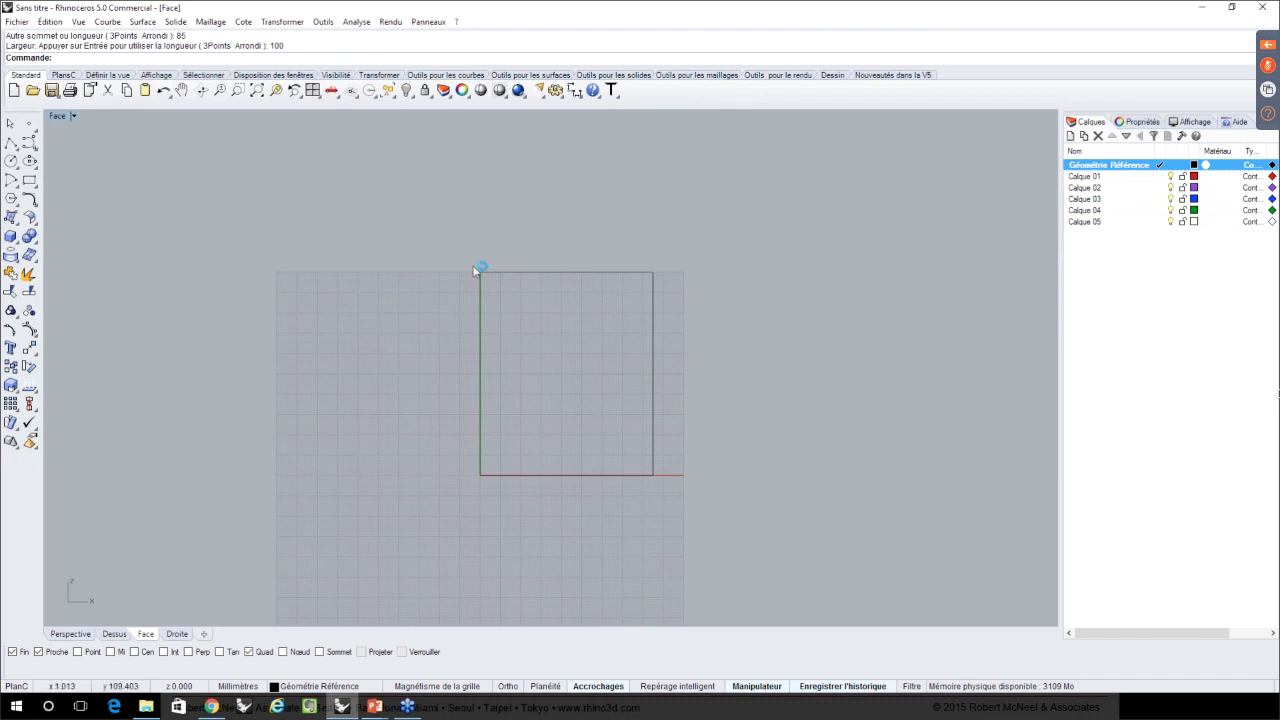
left_click(551, 475)
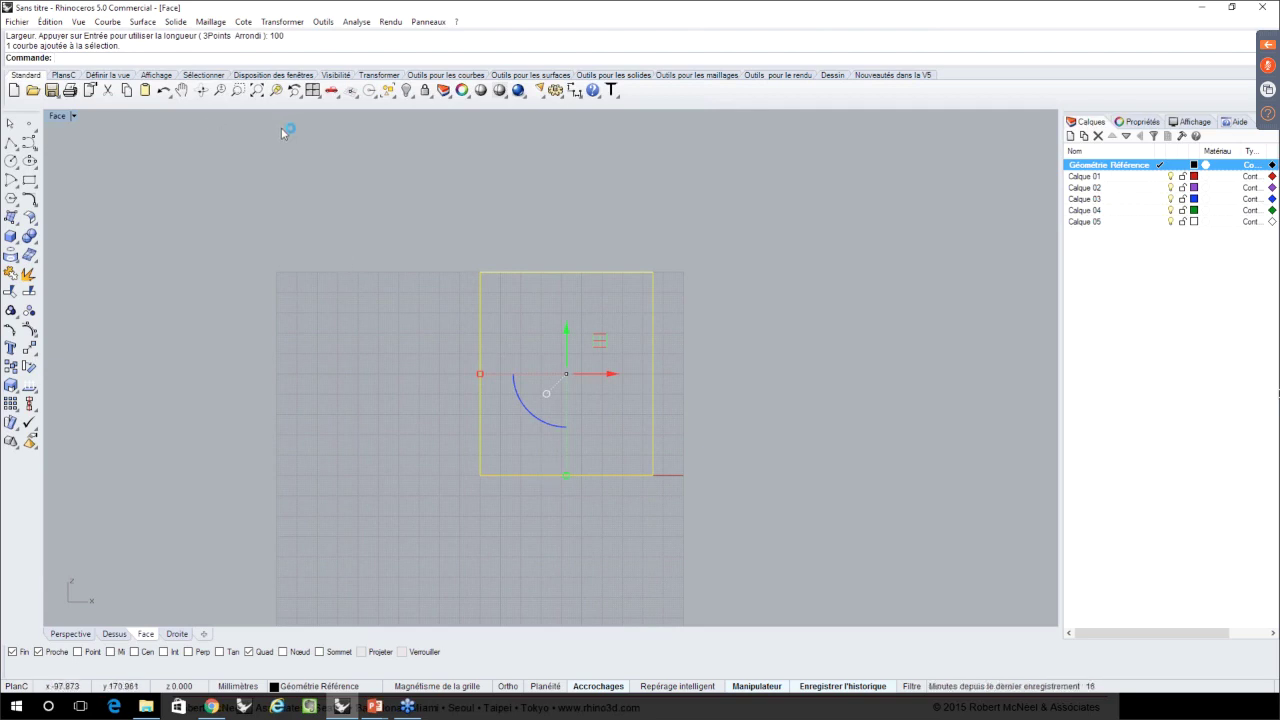
left_click(698, 428)
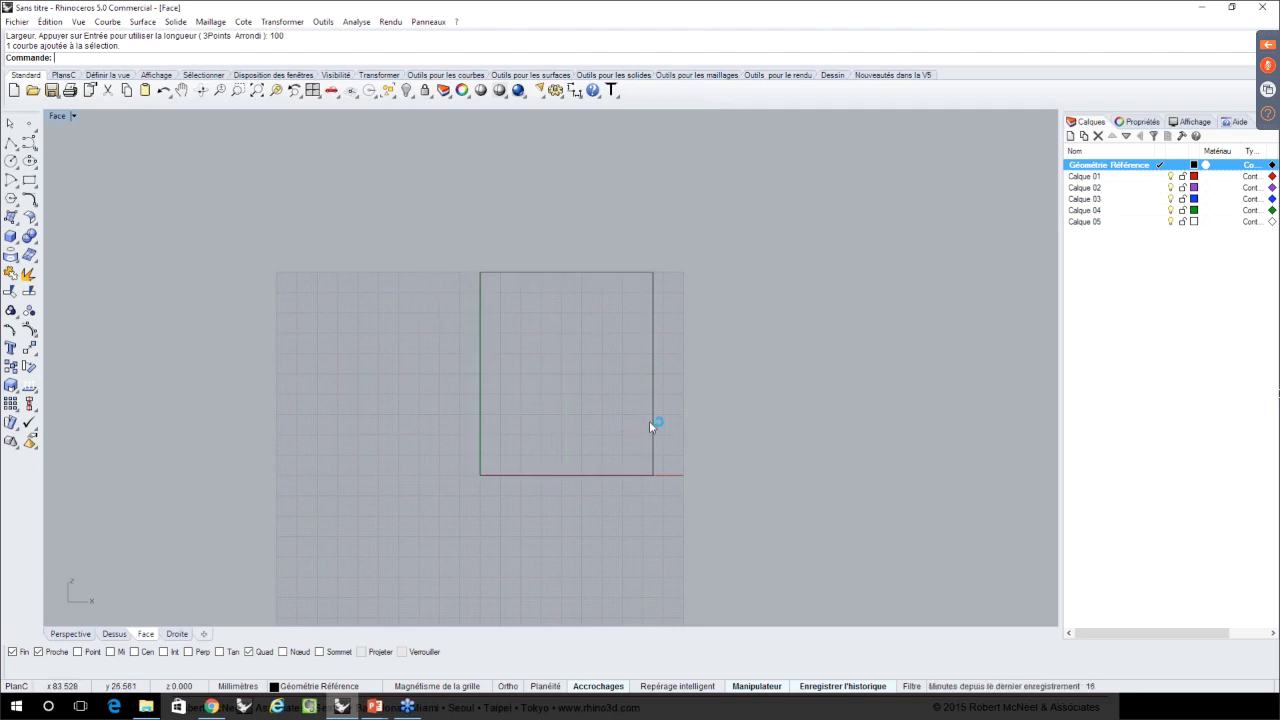
left_click(652, 425)
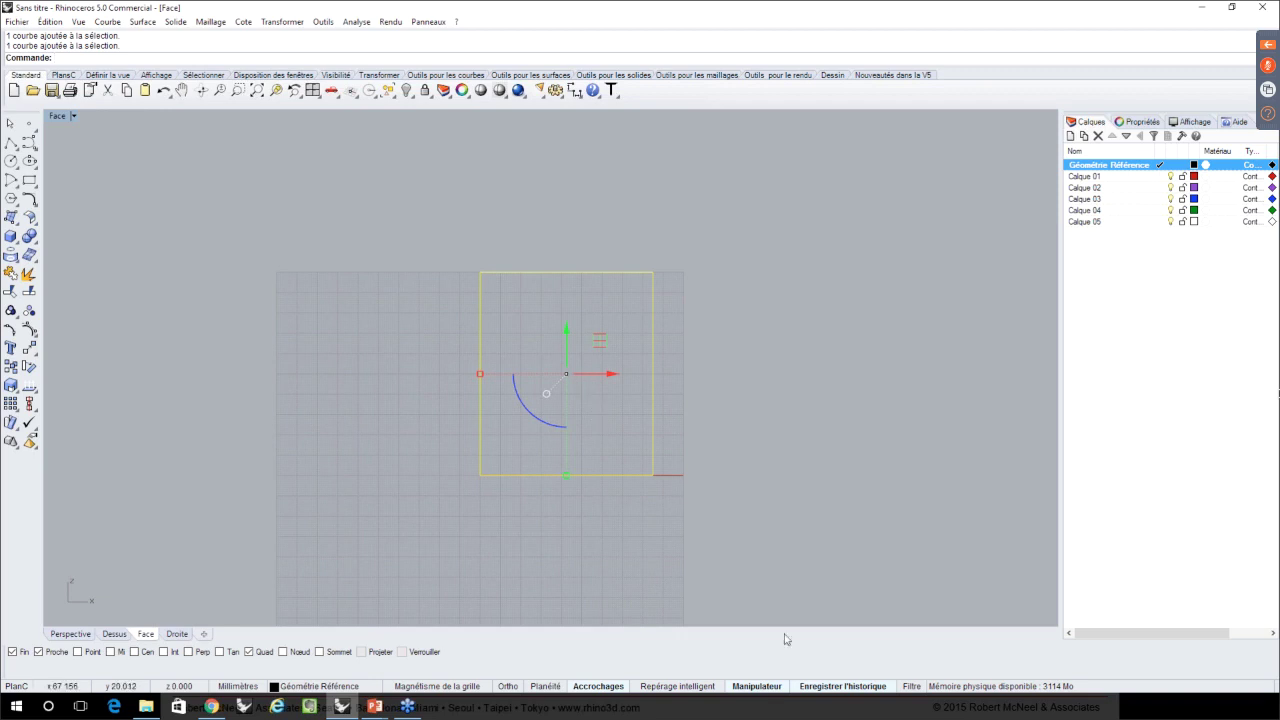
- Switch the Manipulateur off and back on for the selected rectangle, and view its alignment and movement options
left_click(756, 686)
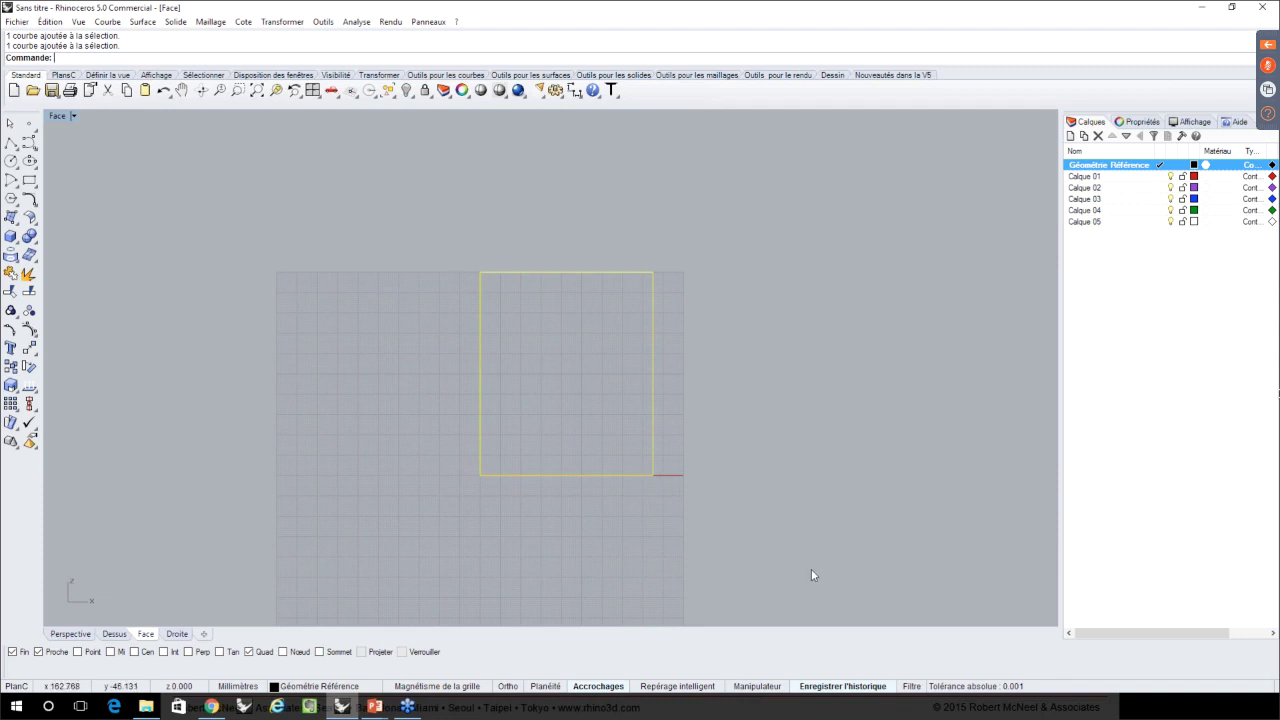
left_click(756, 688)
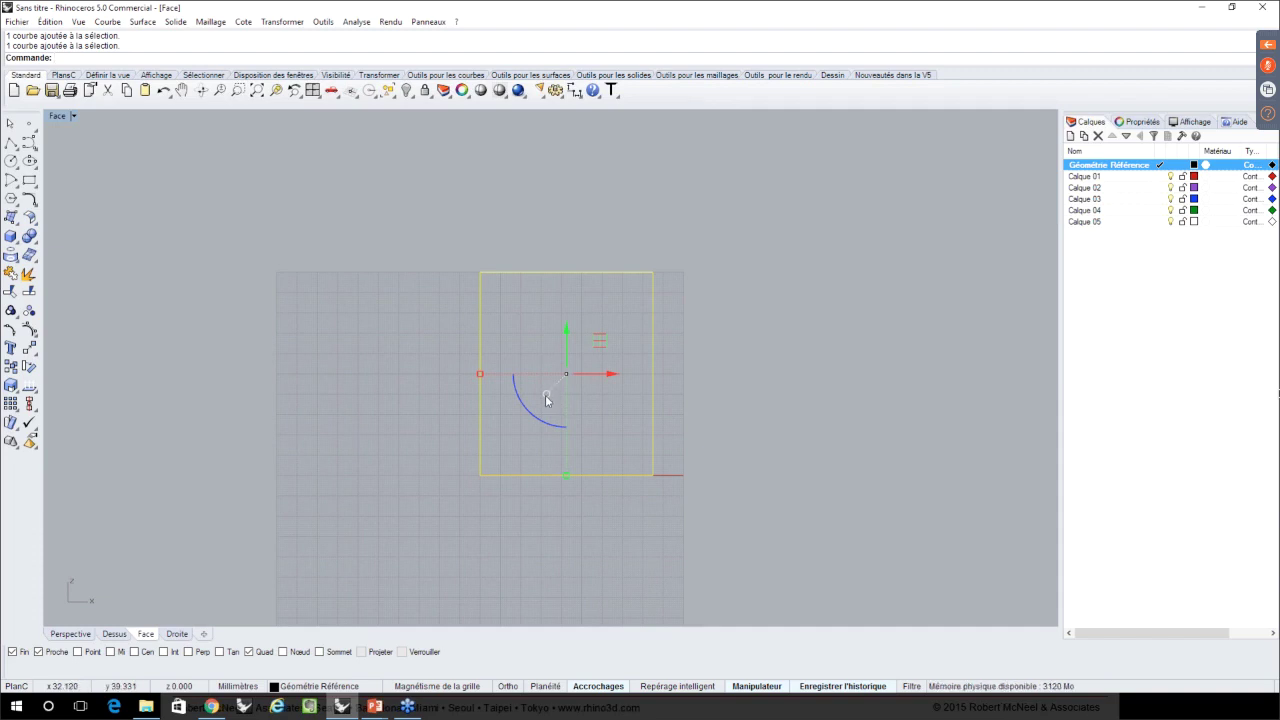
left_click(546, 398)
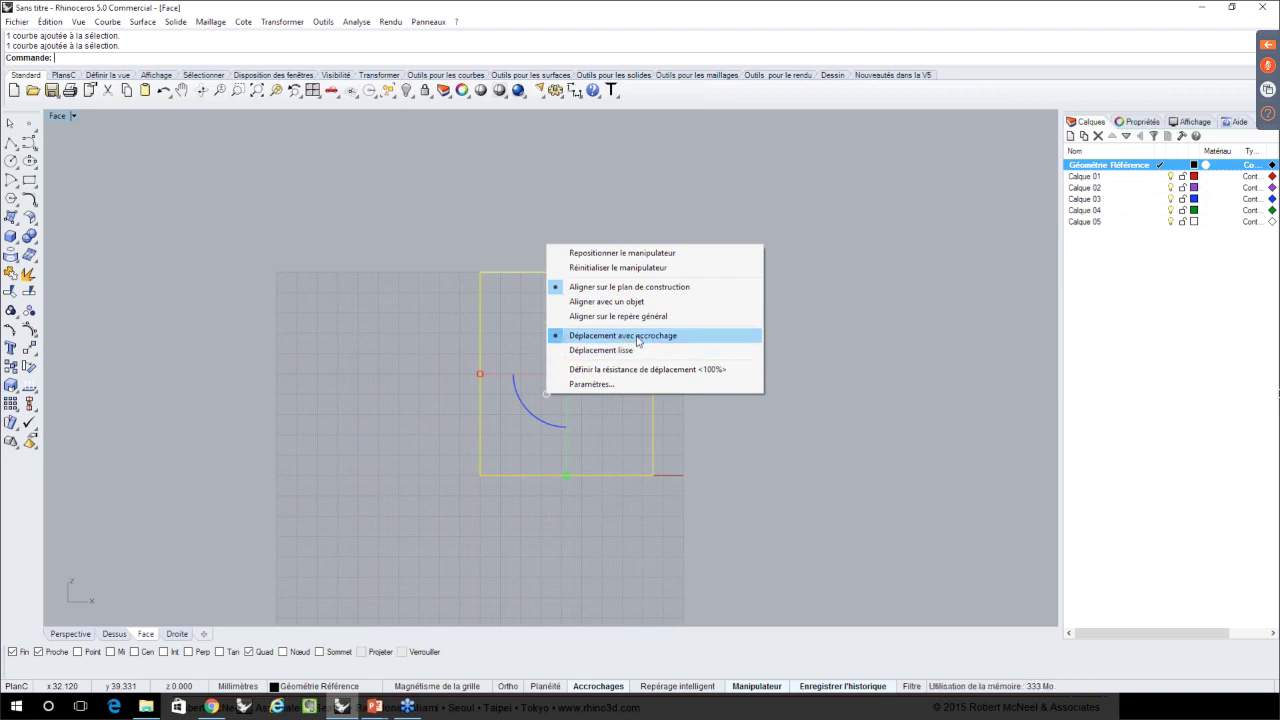
left_click(746, 414)
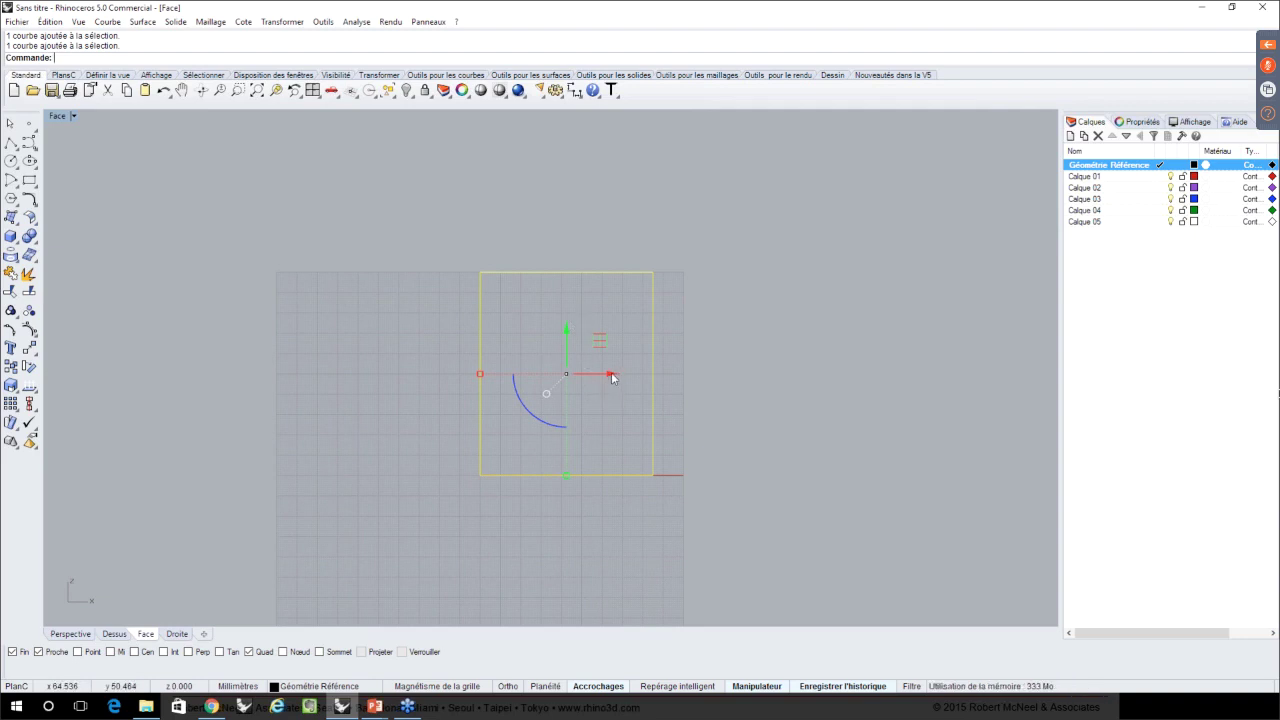
- Move the rectangle along the X axis with the Manipulateur to 0, centring it on the vertical axis, and deselect it
left_click_drag(612, 377, 714, 404)
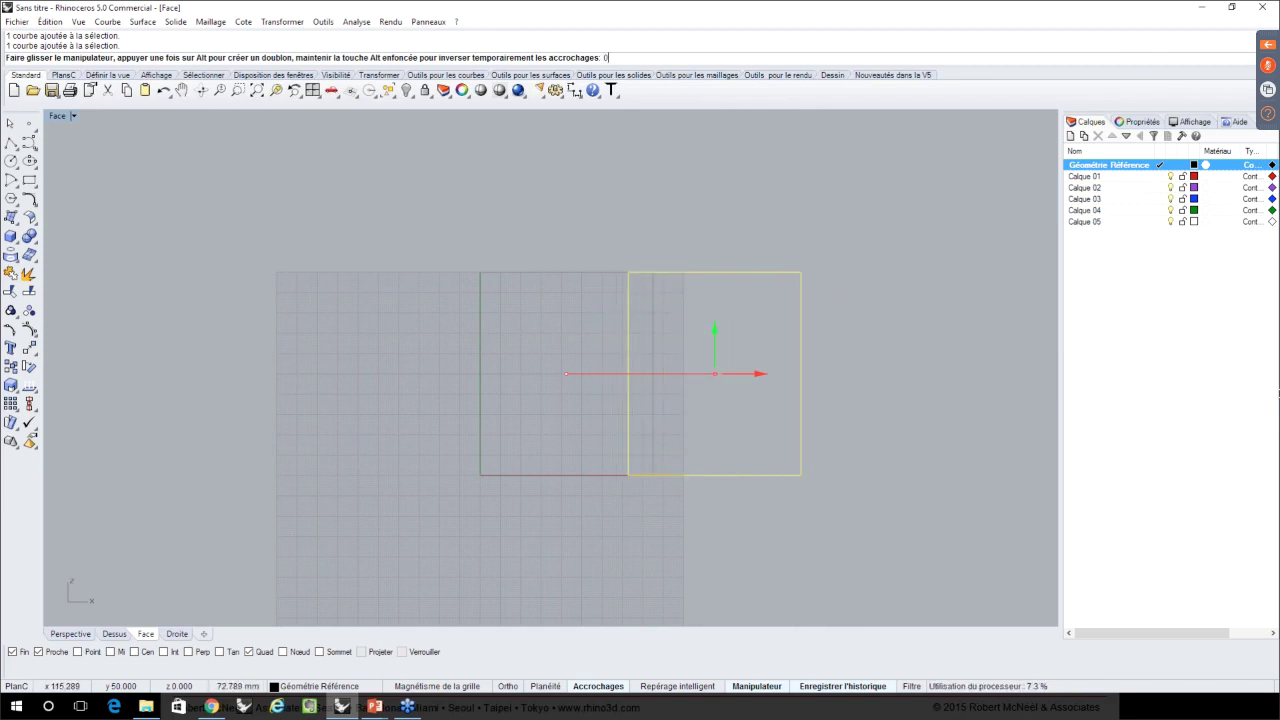
key("Return")
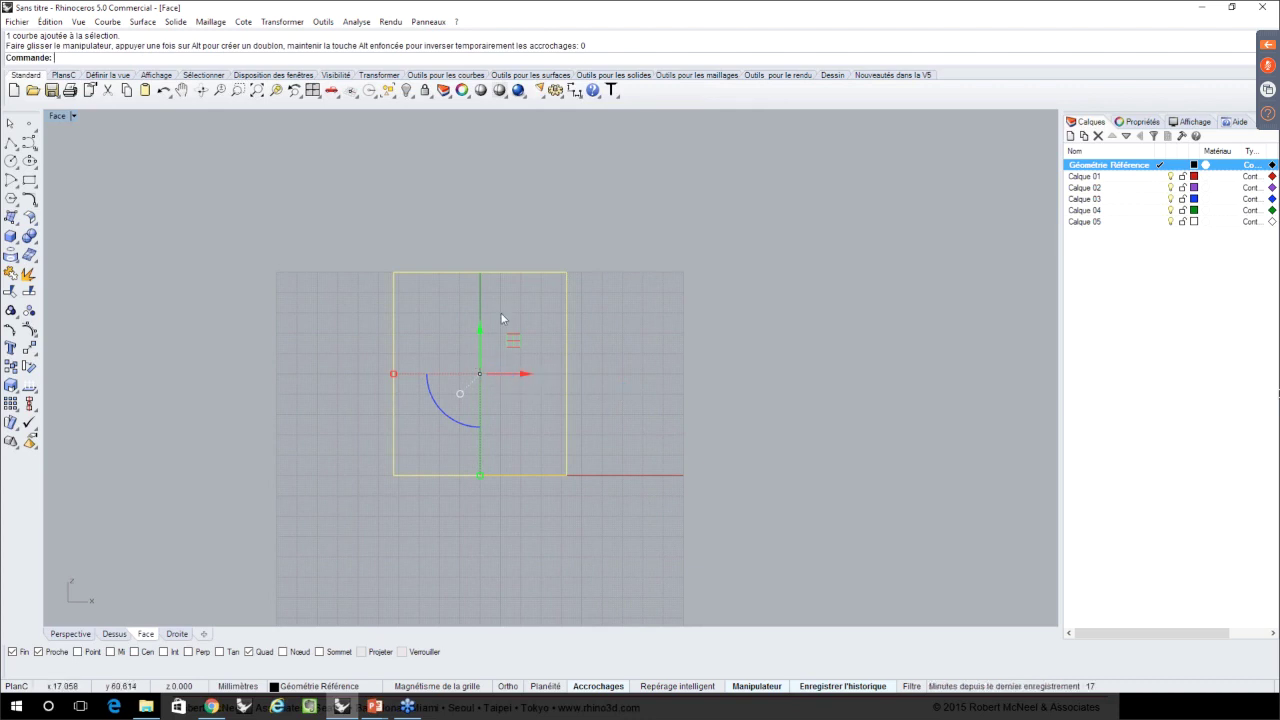
left_click(522, 218)
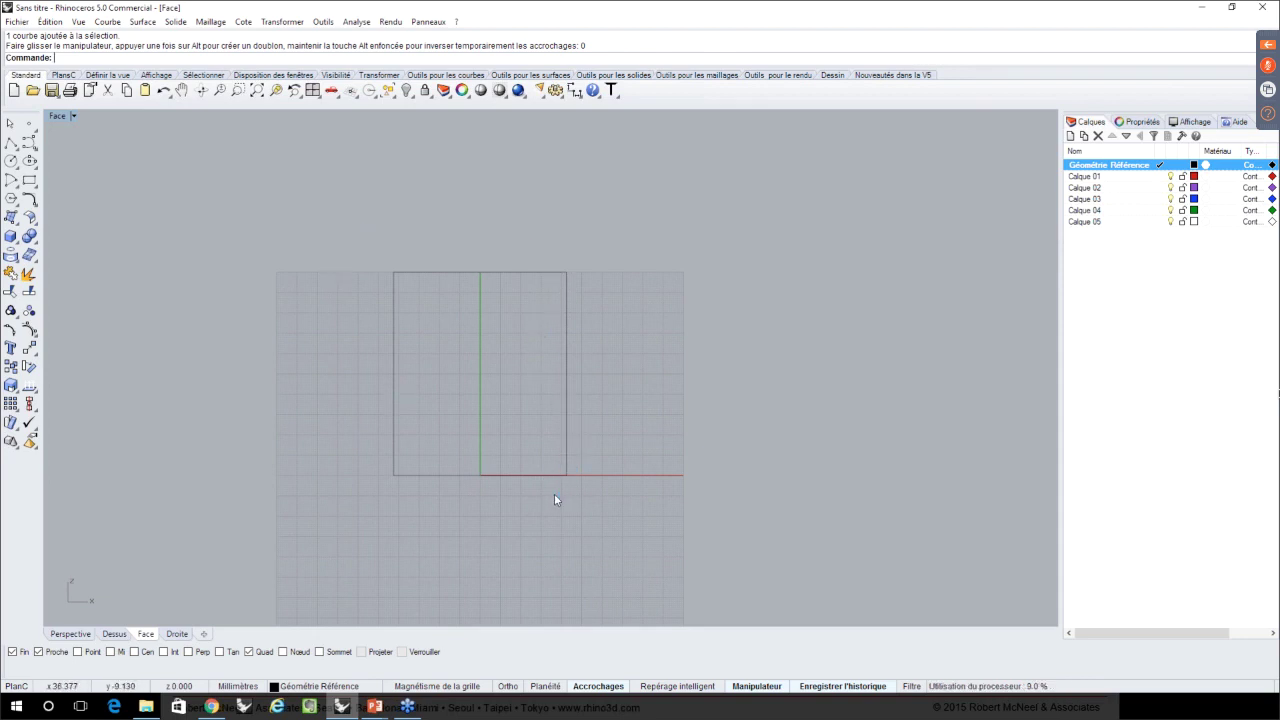
right_click_drag(556, 500, 574, 518)
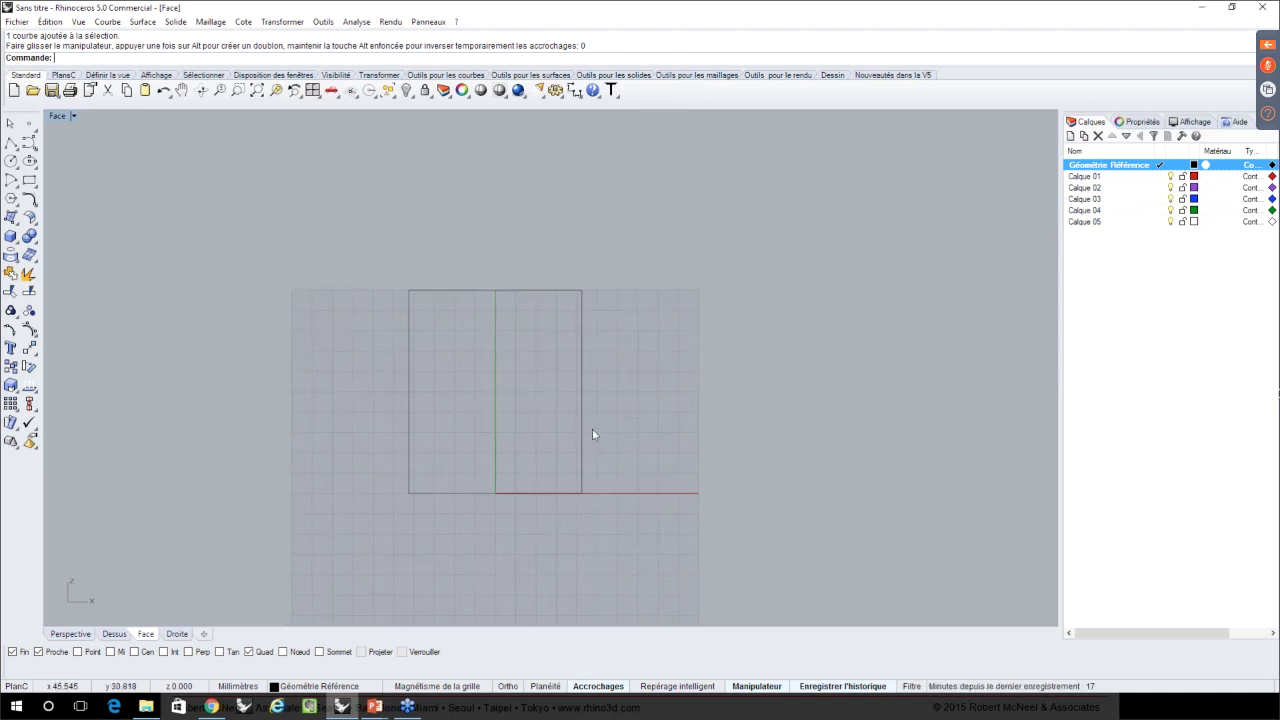
- Make Calque 01 the current layer and lock the Géométrie Référence layer
left_click(1160, 177)
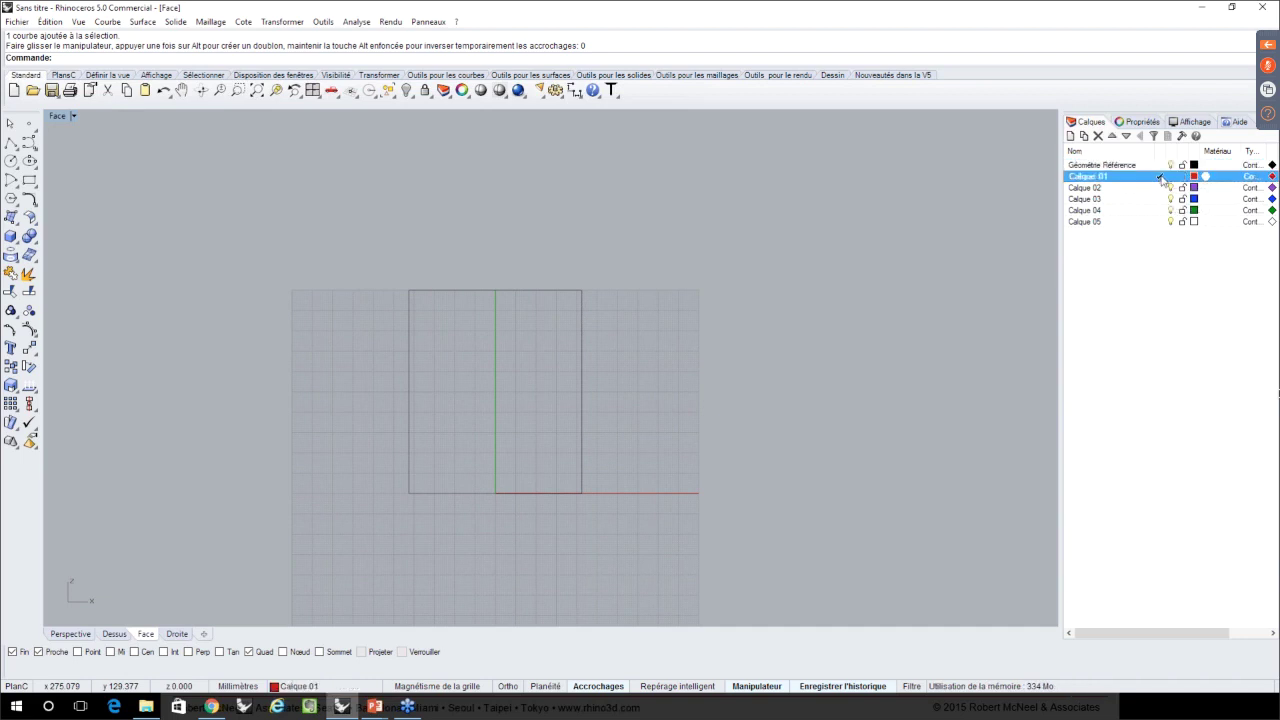
left_click(1183, 165)
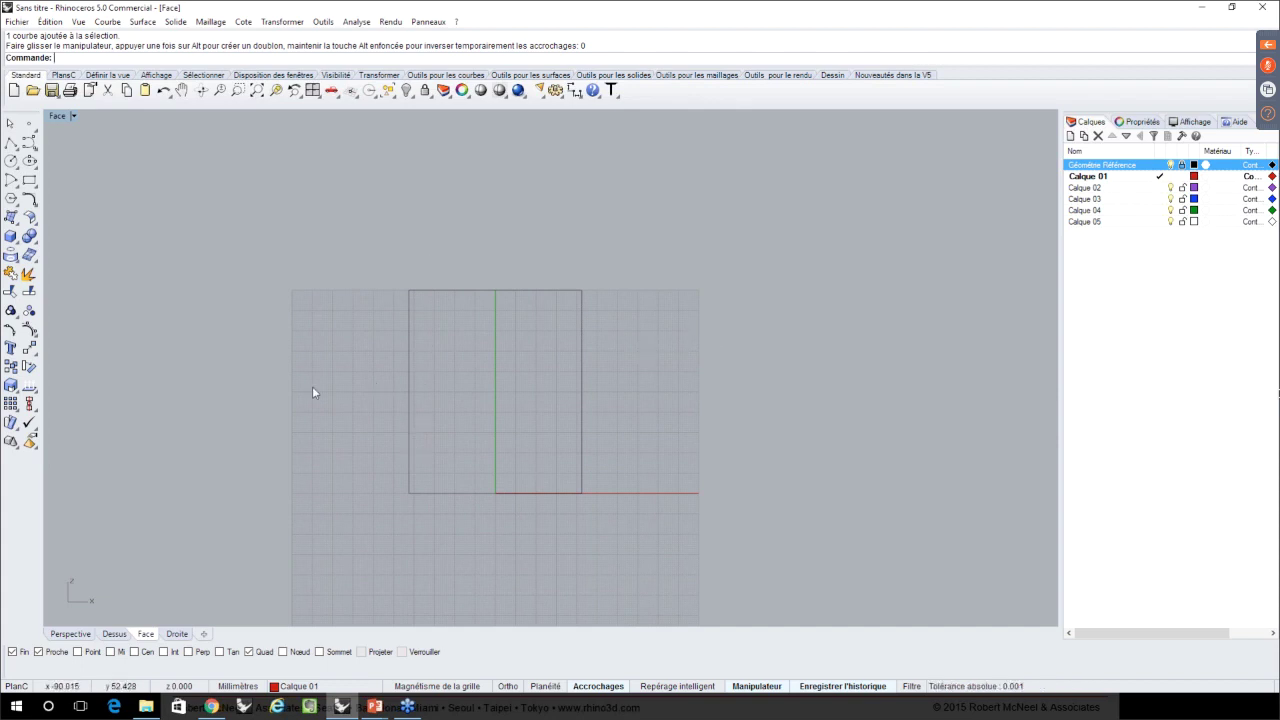
left_click(1085, 178)
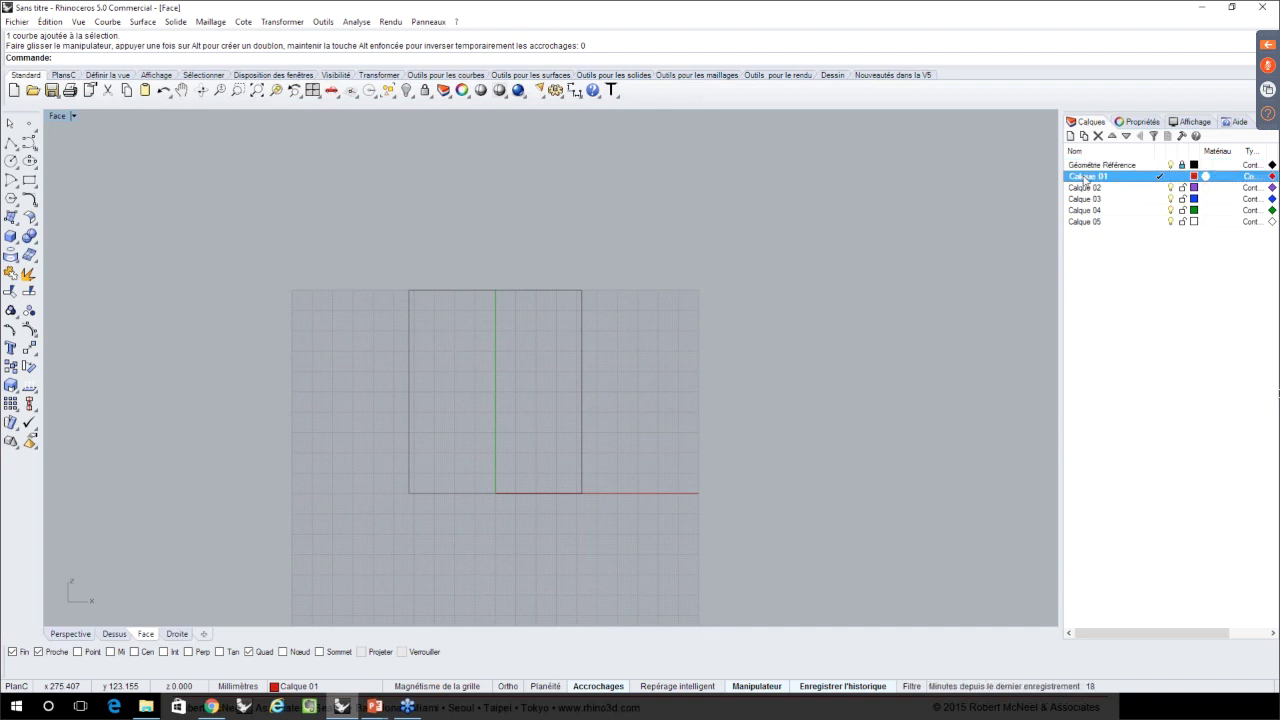
- Rename layer Calque 01 as Image Ref
left_click(1085, 179)
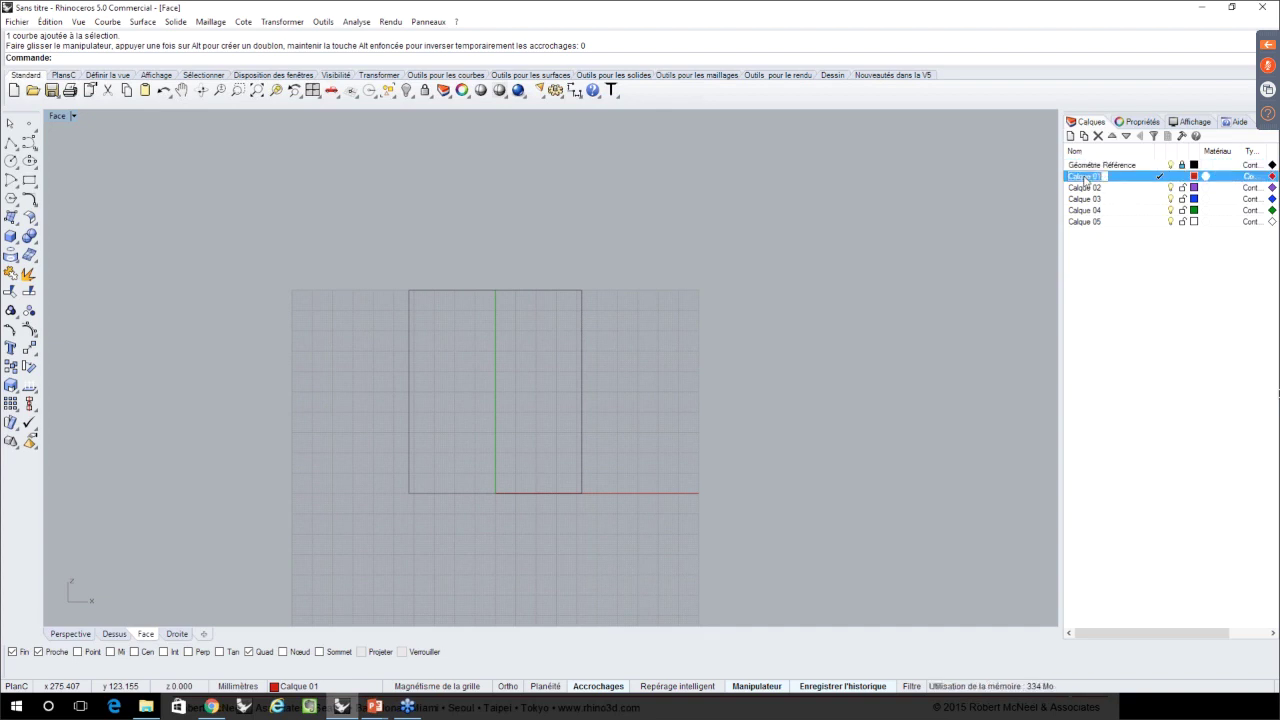
type("Image Ref")
left_click(1052, 243)
- Insert Section2.png as a picture frame in the Face view, spanning the reference rectangle's base from its lower-left to lower-right corner
scroll(1000, 219, "down", 2)
right_click_drag(1000, 219, 929, 259)
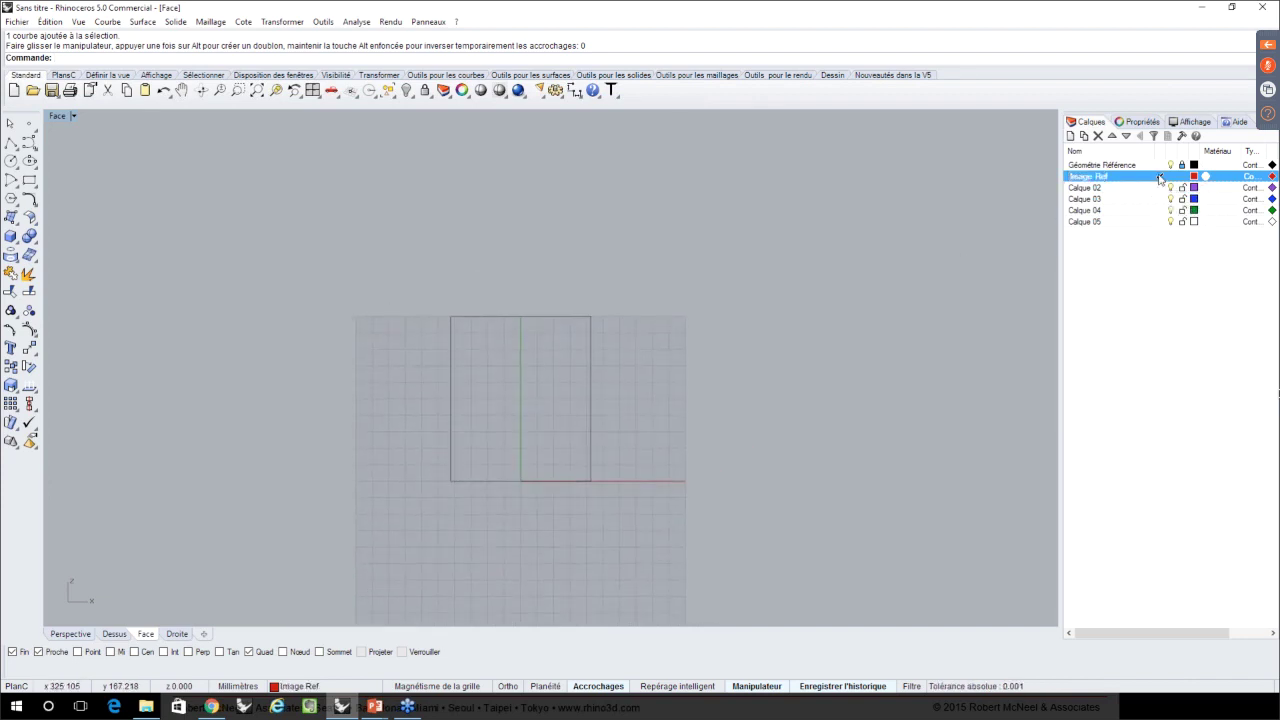
right_click_drag(583, 397, 581, 348)
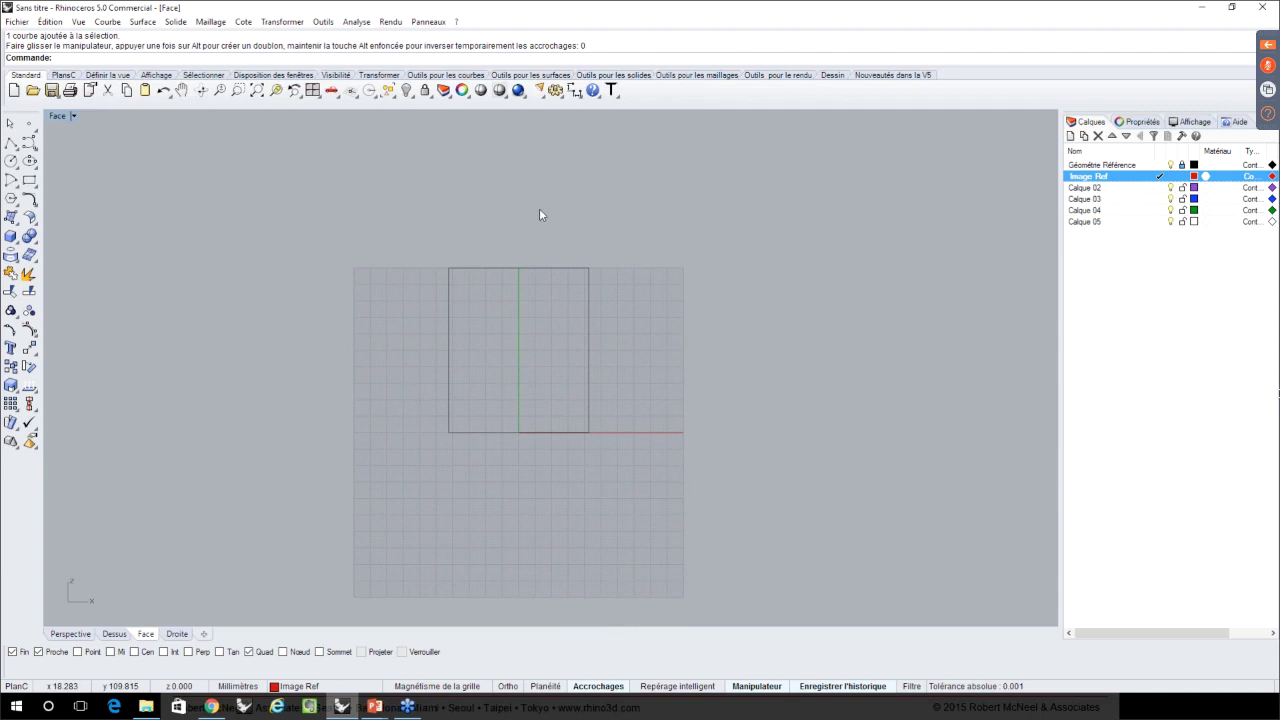
left_click(546, 76)
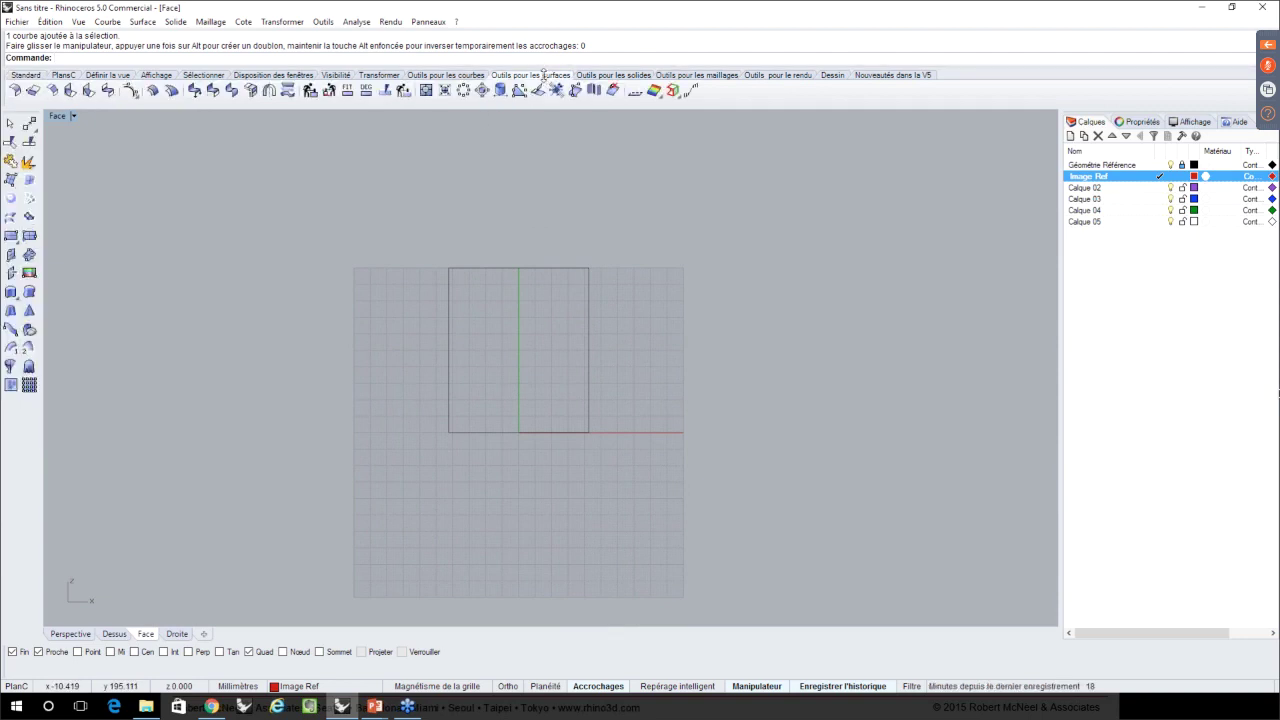
left_click(29, 274)
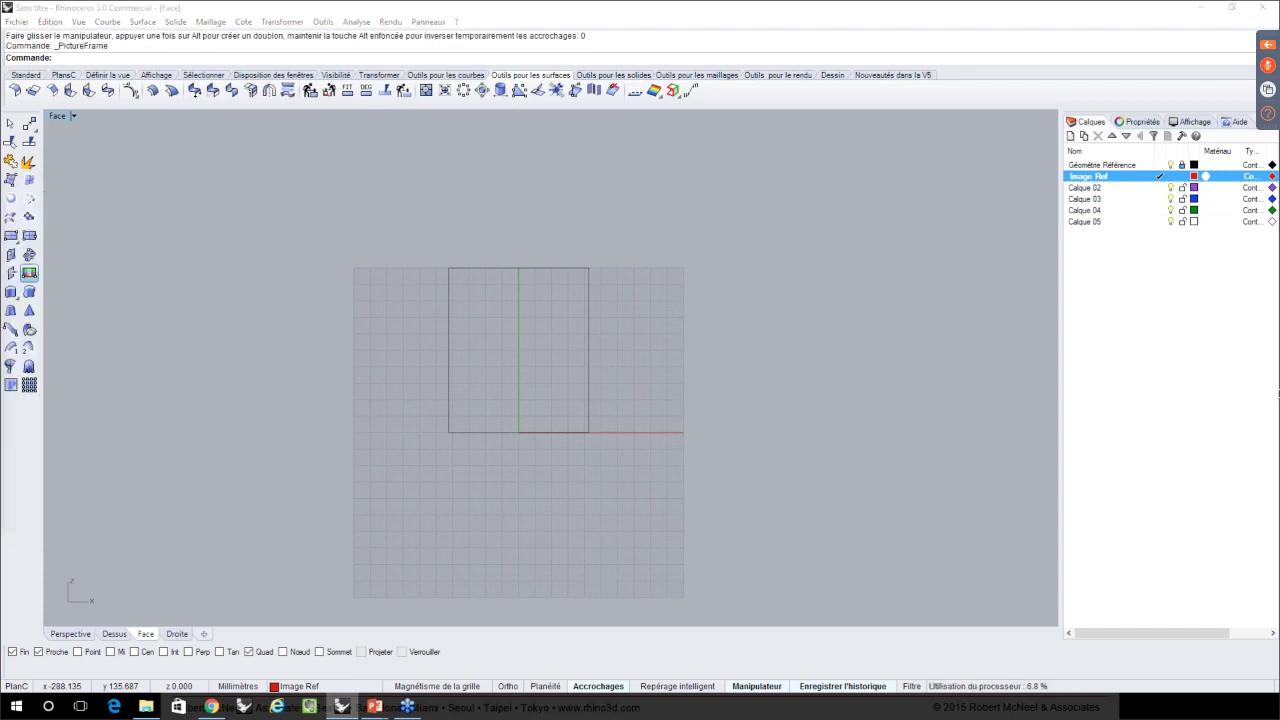
left_click_drag(0, 155, 629, 158)
left_click(685, 252)
left_click(763, 250)
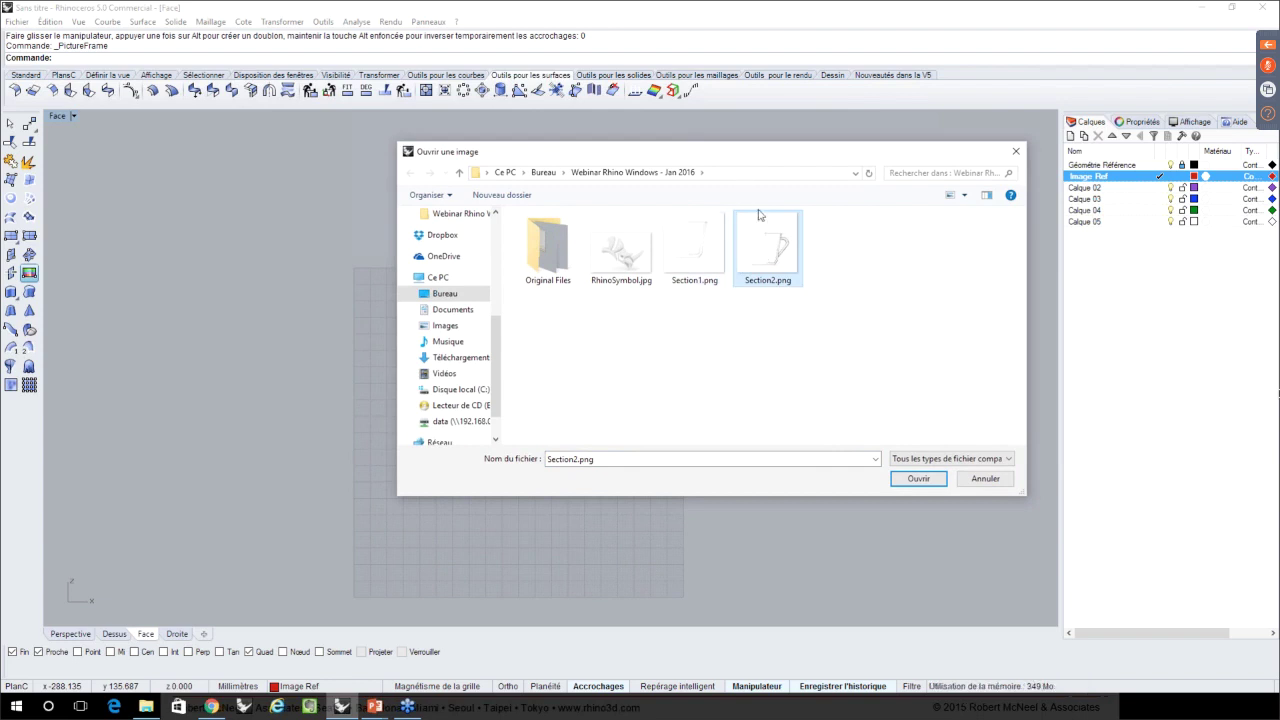
left_click(903, 481)
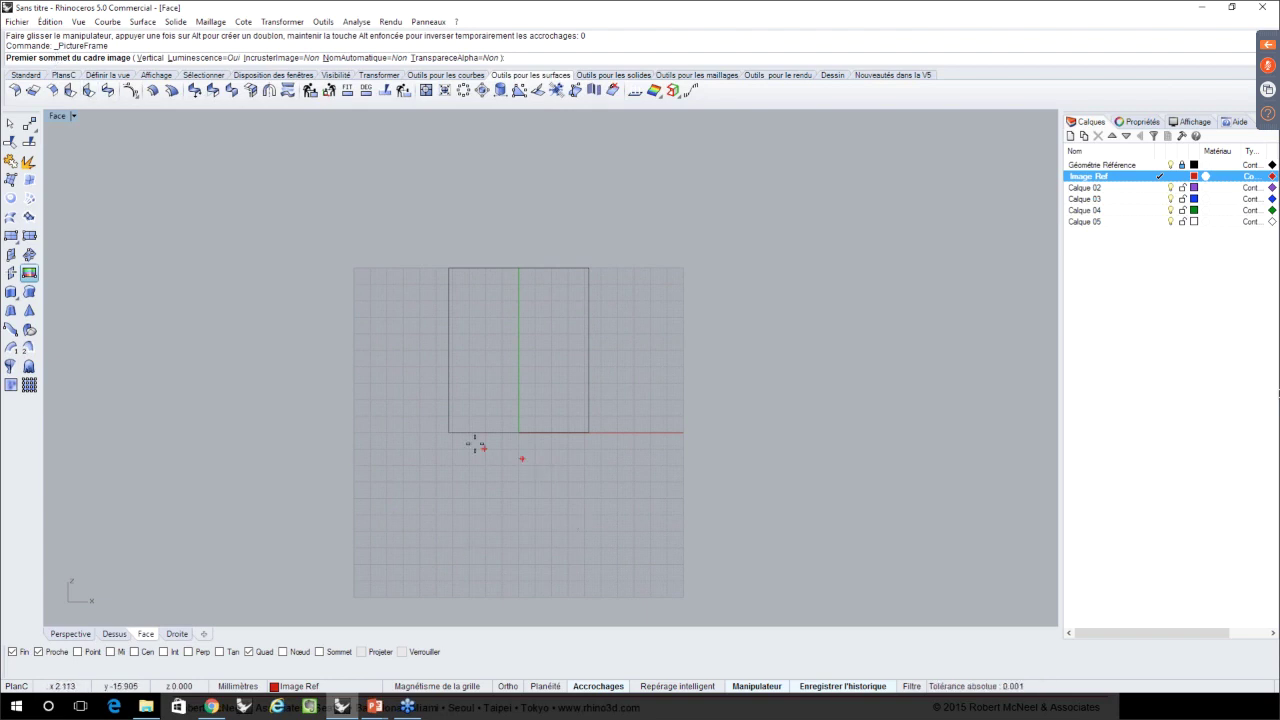
left_click(448, 433)
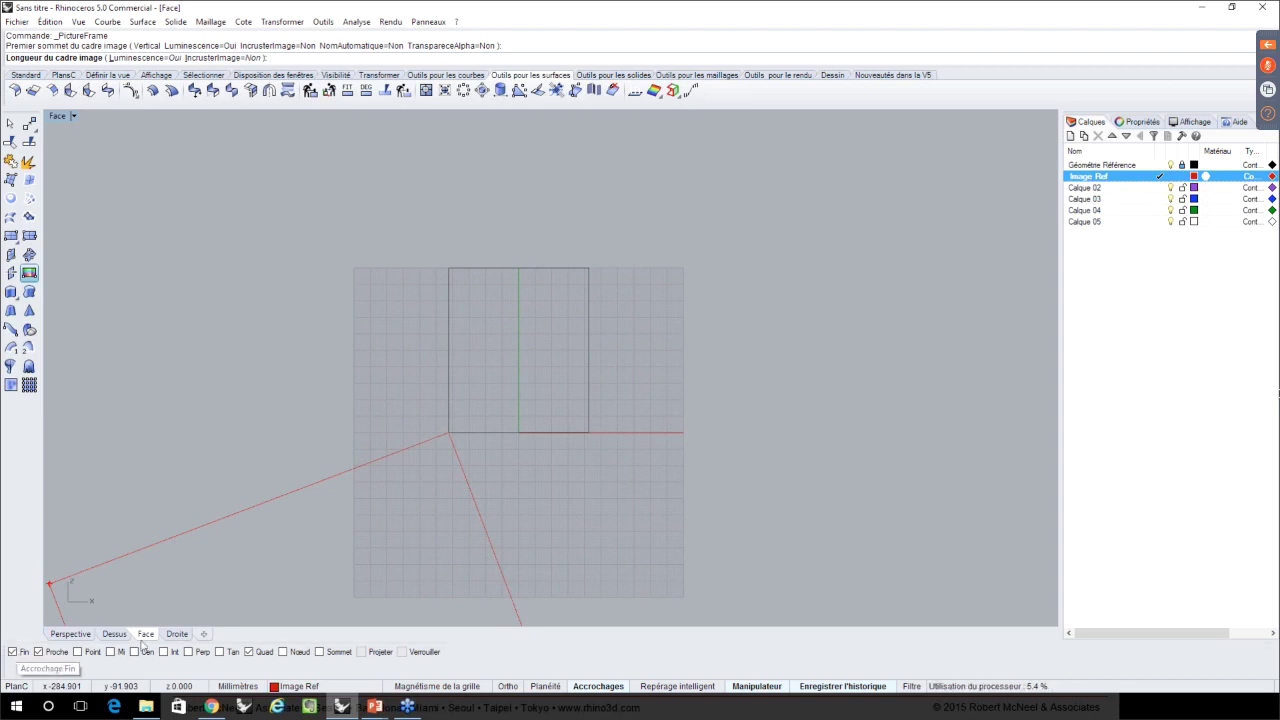
left_click(588, 432)
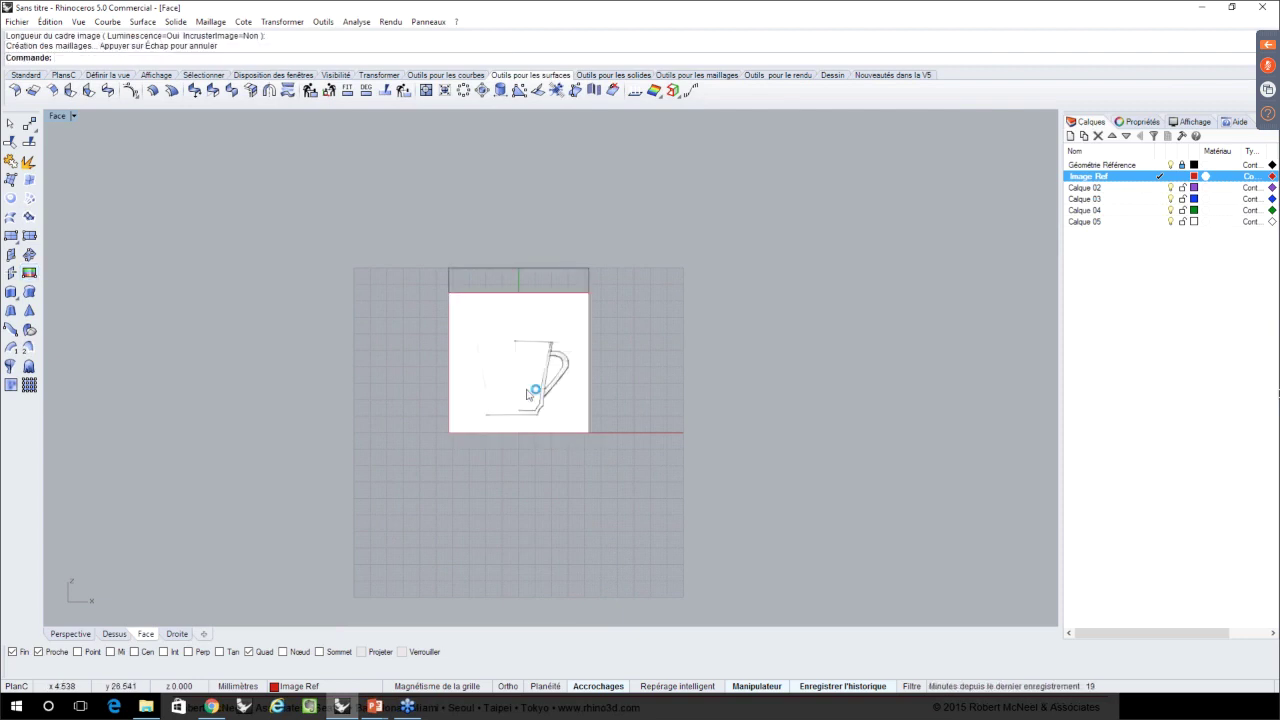
- Set the picture frame's material transparency to about 75% and deselect the frame
scroll(528, 395, "up", 2)
scroll(528, 395, "up", 2)
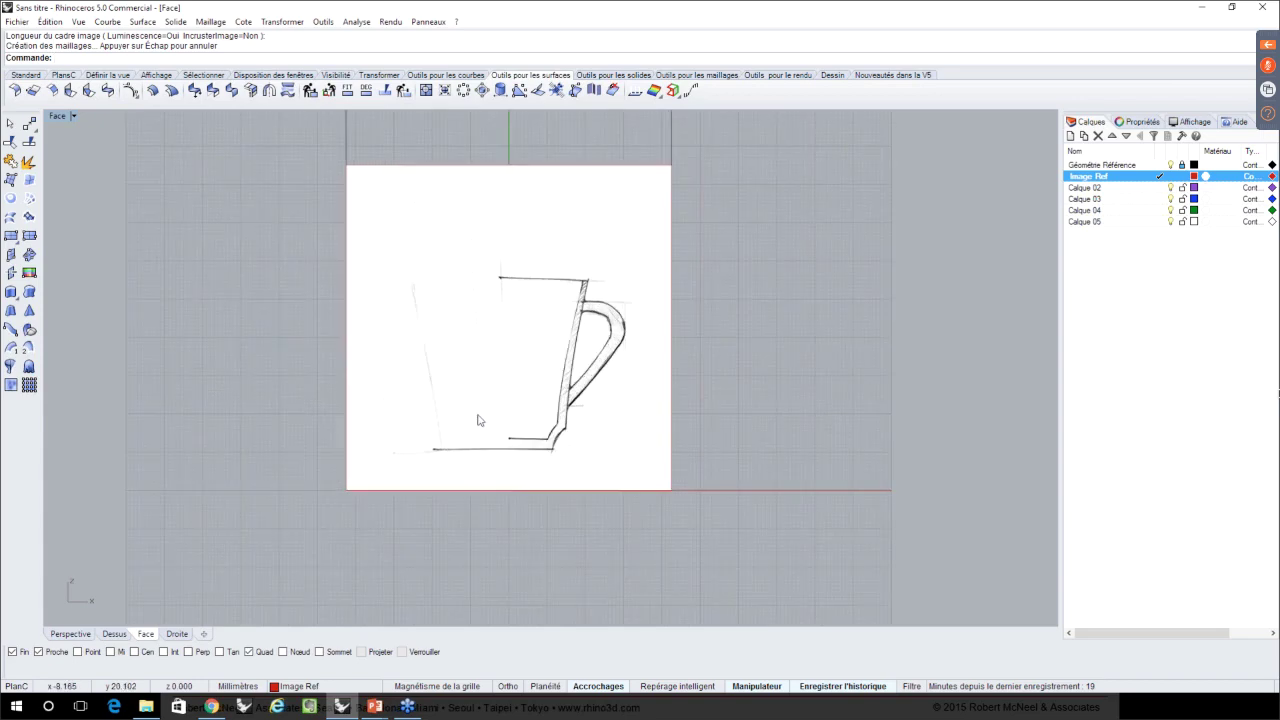
scroll(465, 408, "down", 3)
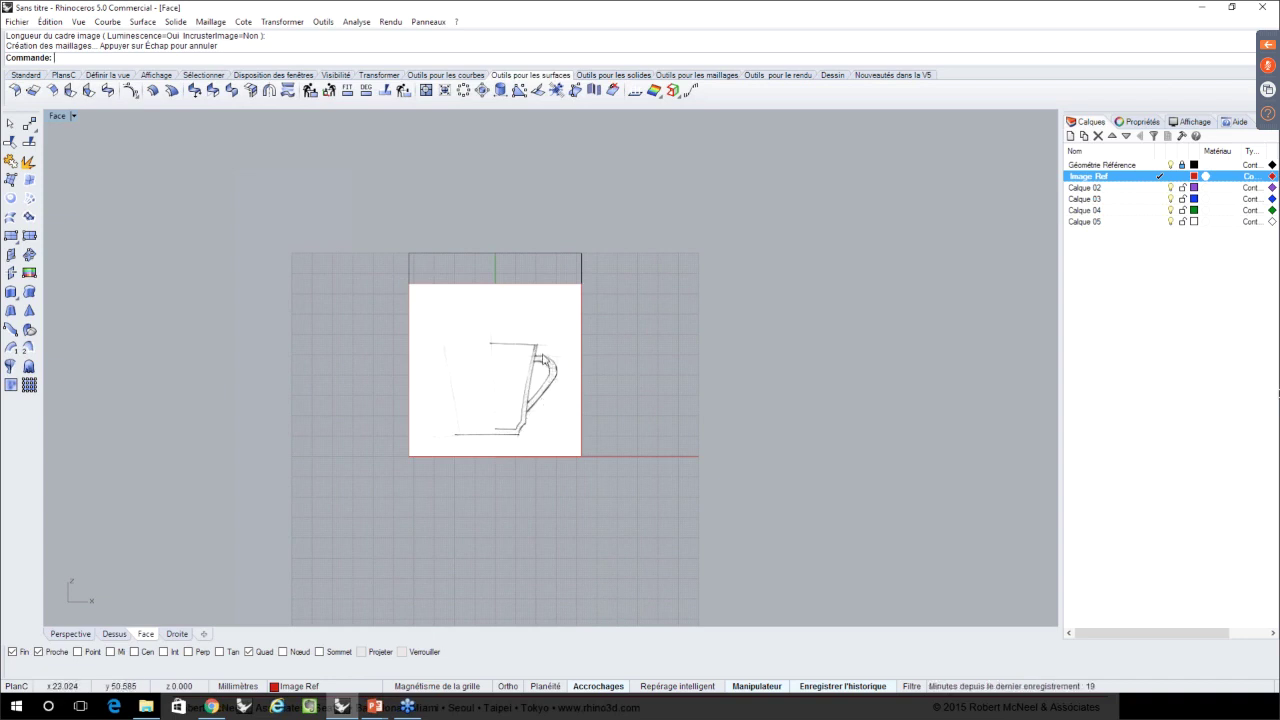
left_click(538, 358)
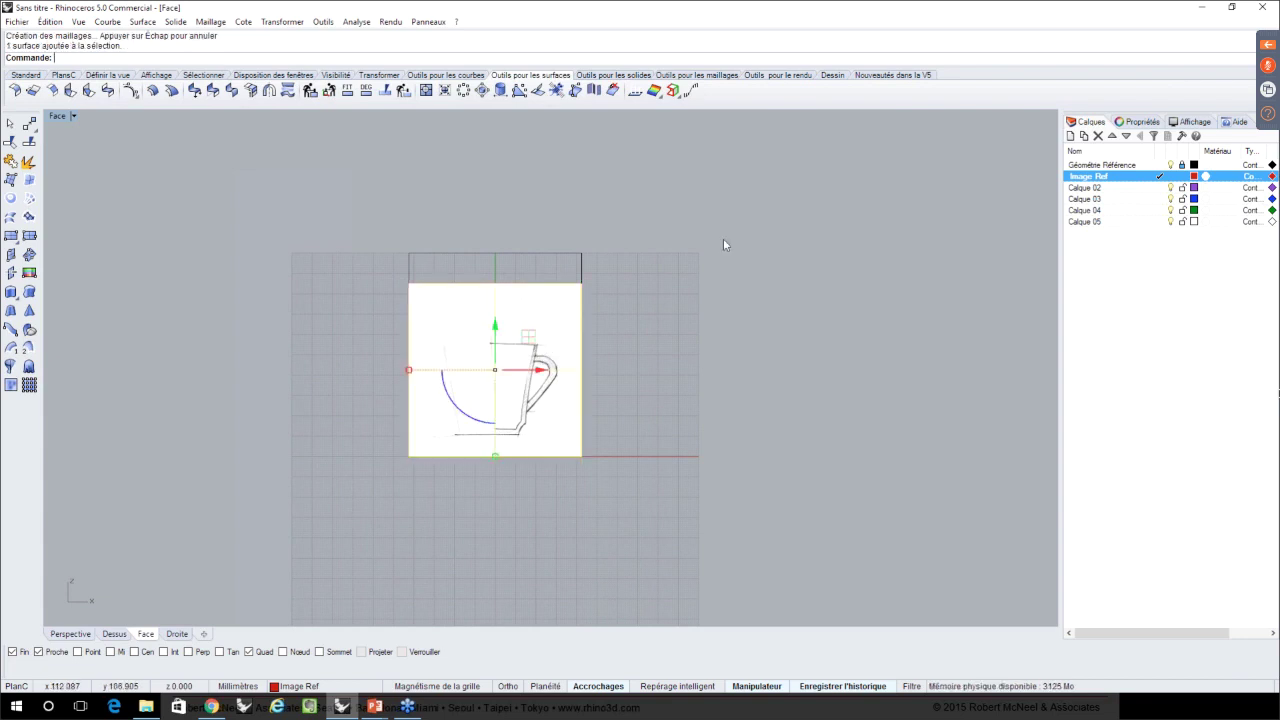
left_click(1131, 124)
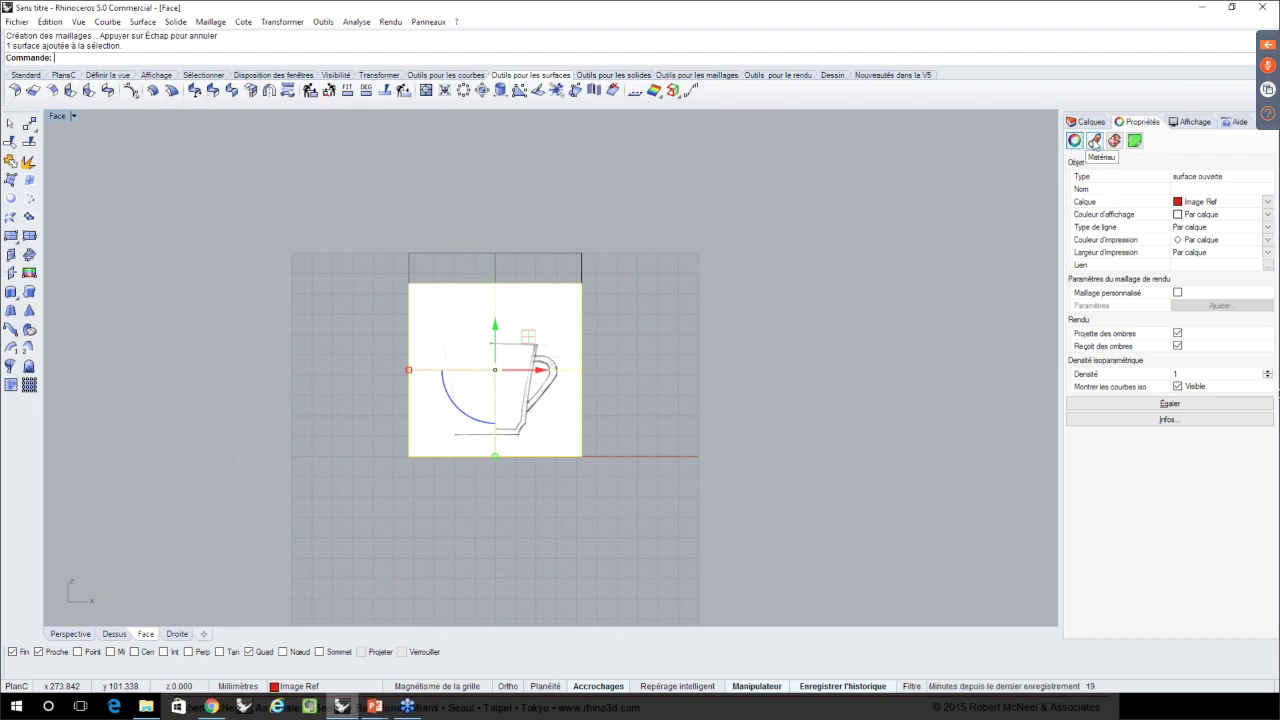
left_click(1094, 141)
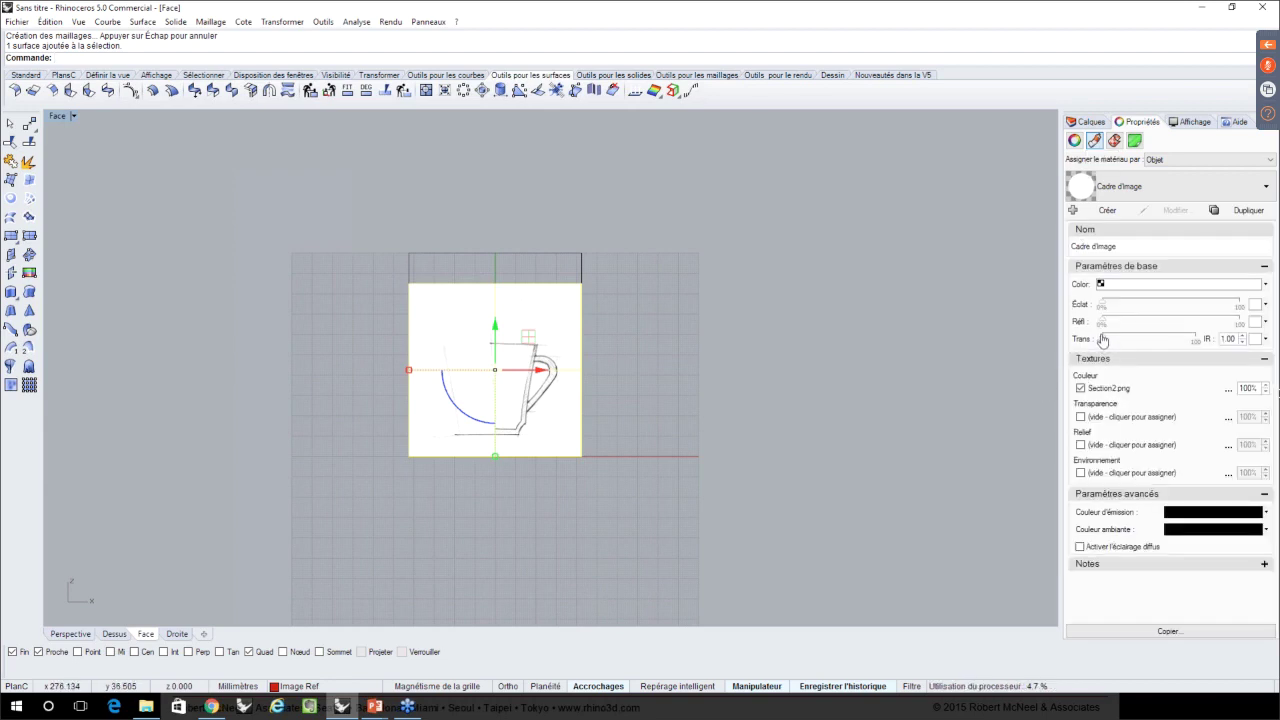
left_click_drag(1106, 342, 1174, 342)
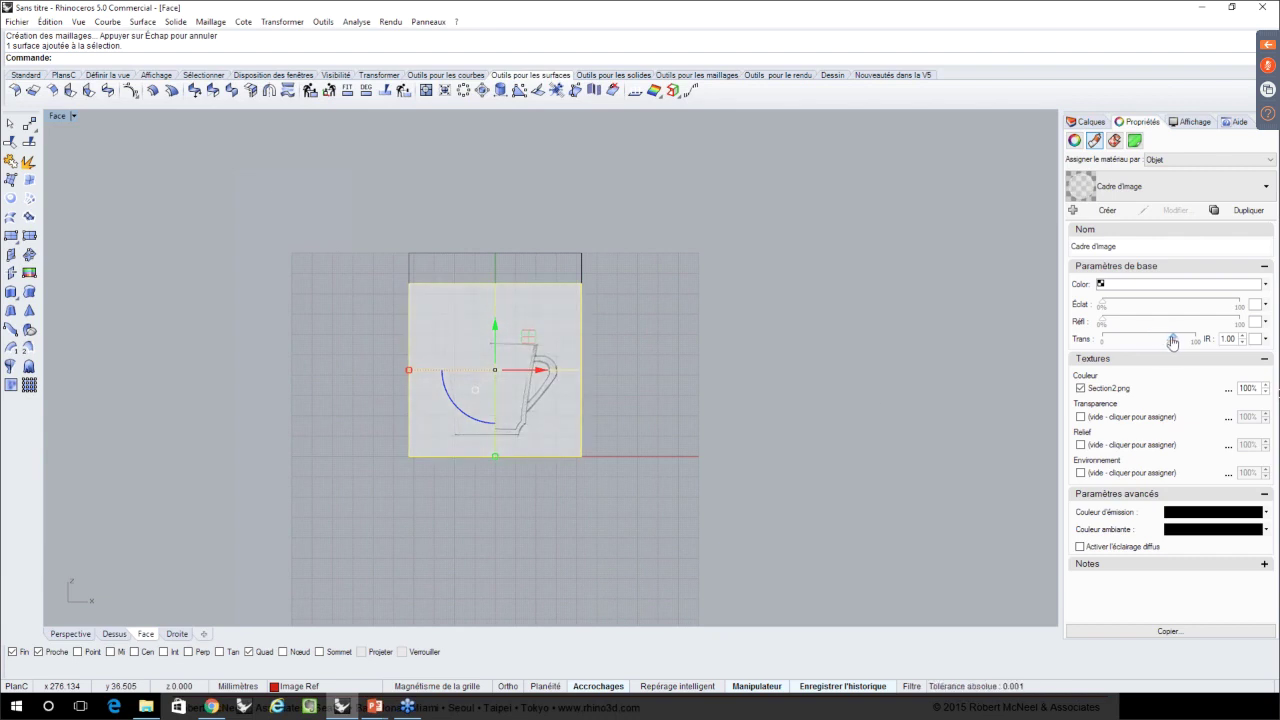
left_click(604, 425)
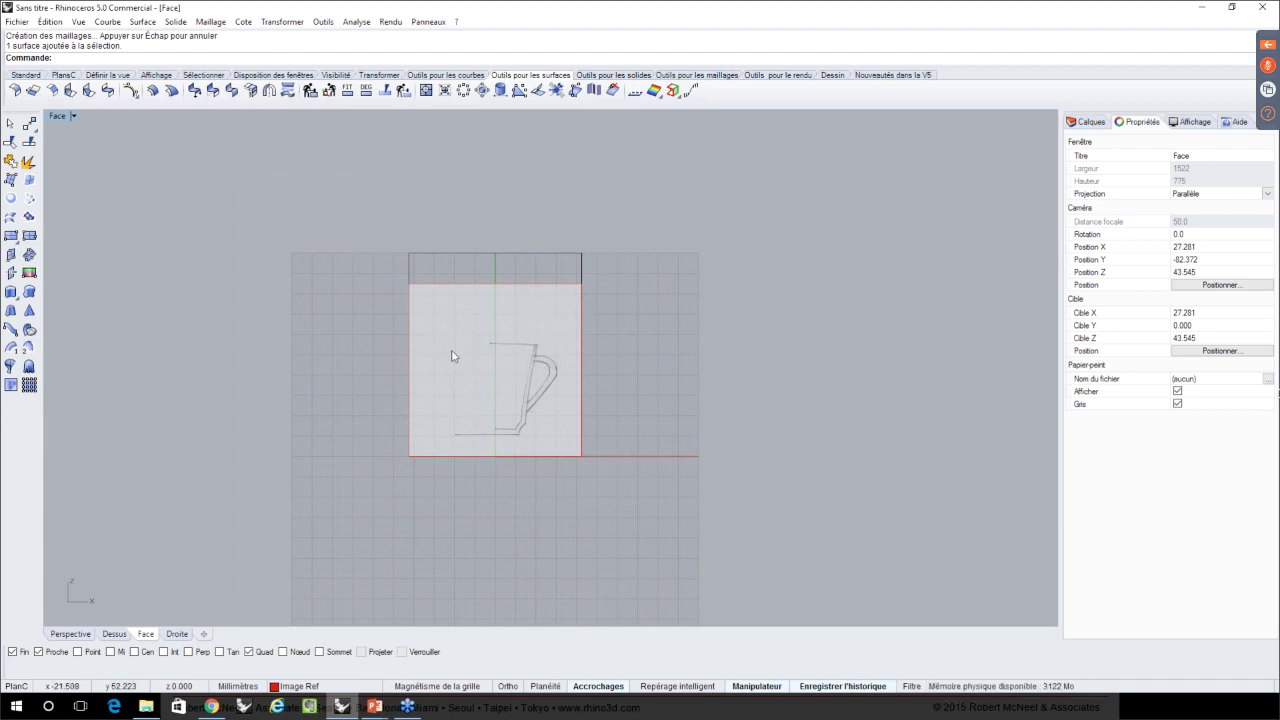
- Reposition the picture frame's Manipulateur origin to where the mug's base line crosses the vertical axis, keeping its axis directions
scroll(451, 356, "up", 3)
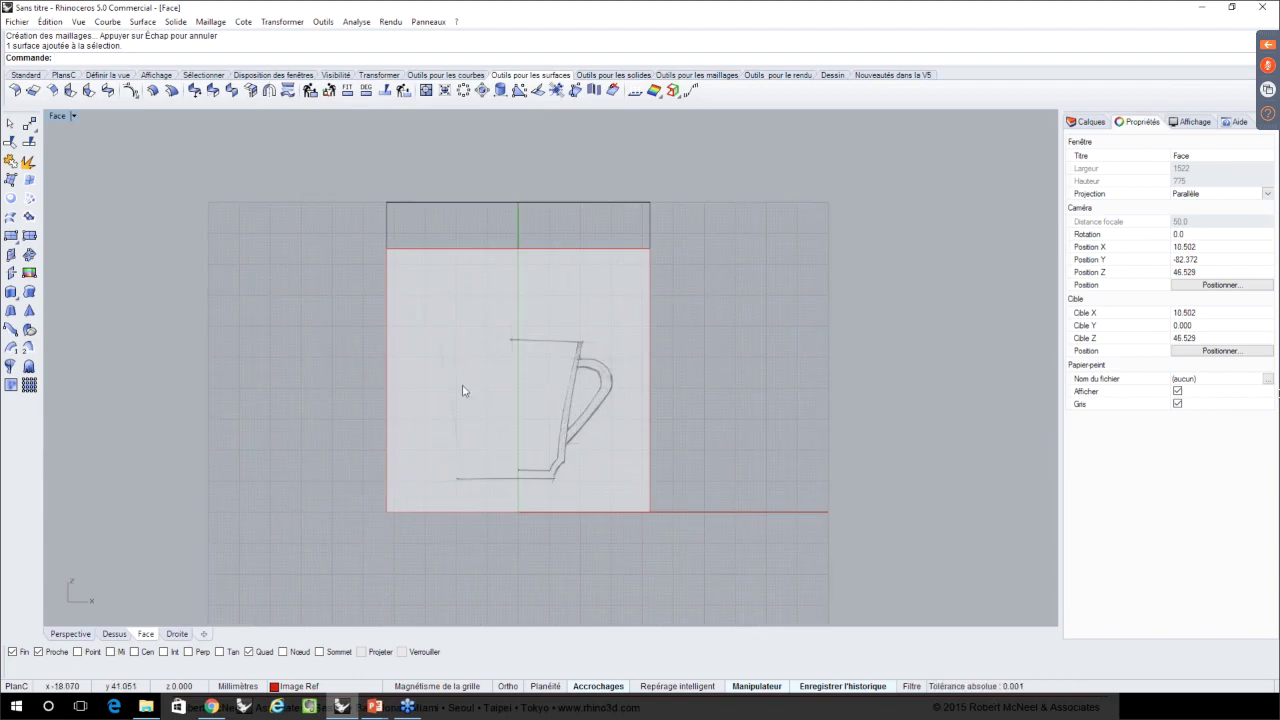
left_click(519, 489)
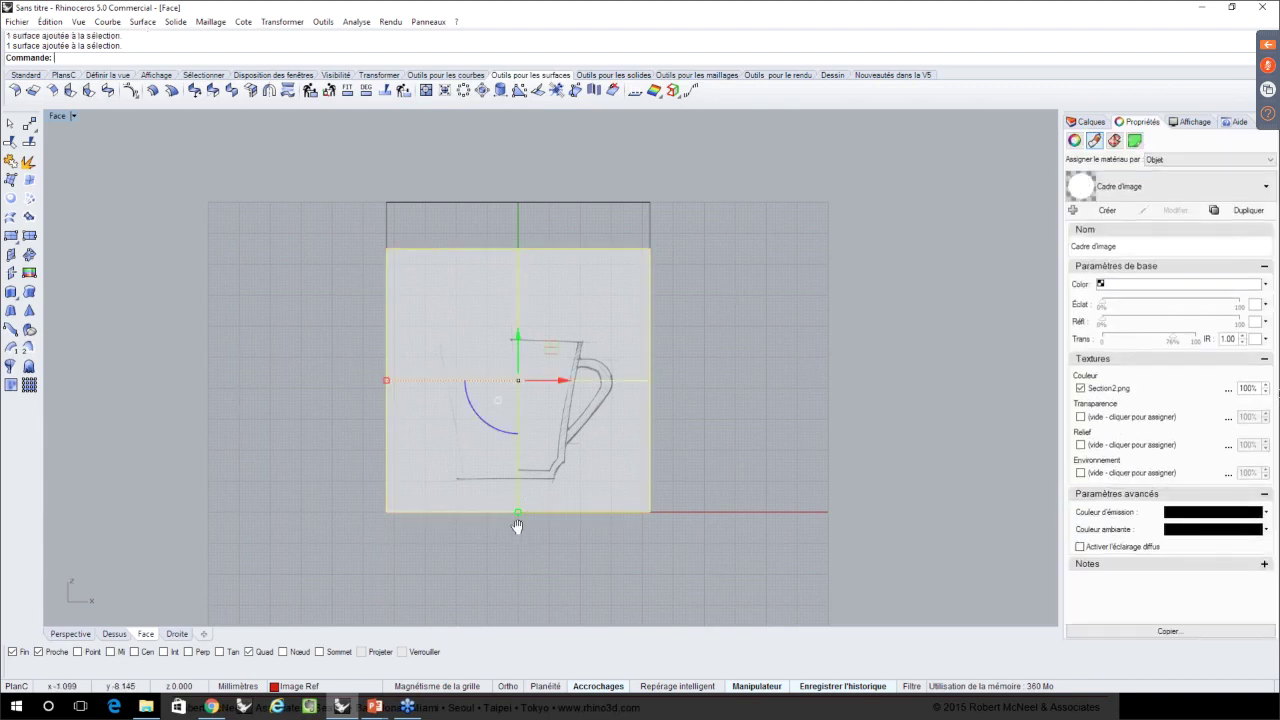
right_click_drag(516, 535, 533, 511)
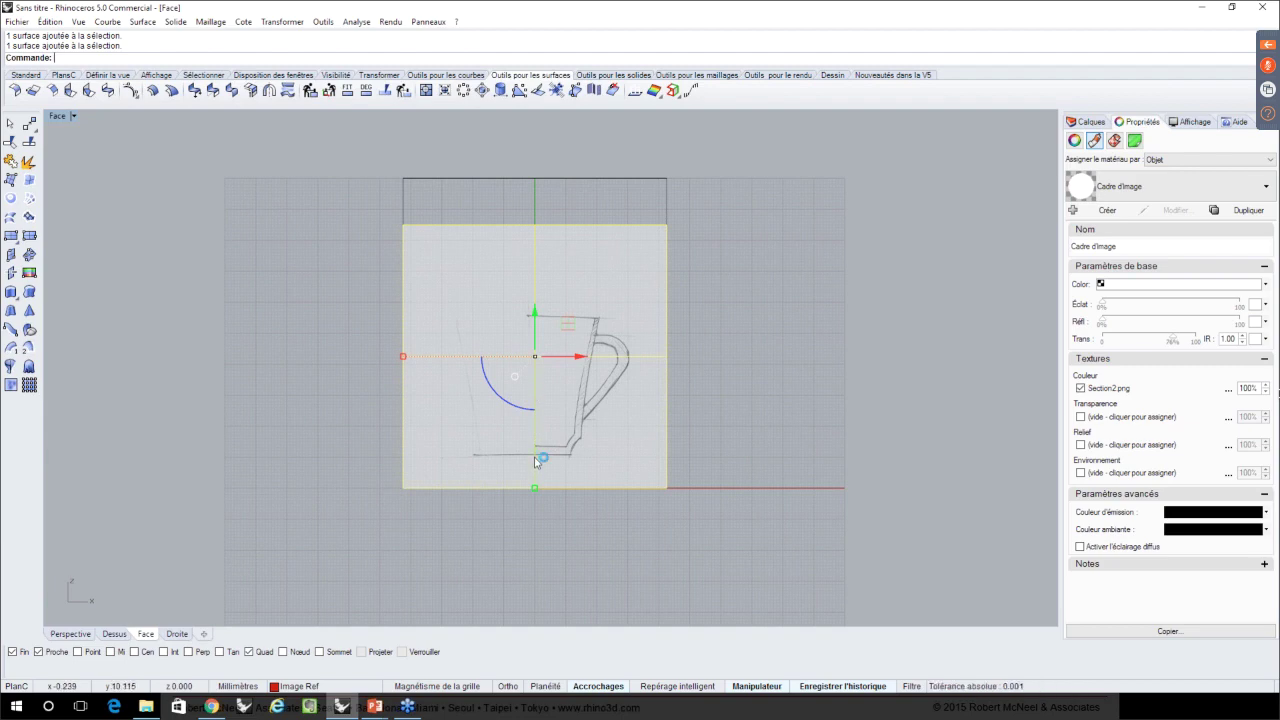
left_click(515, 382)
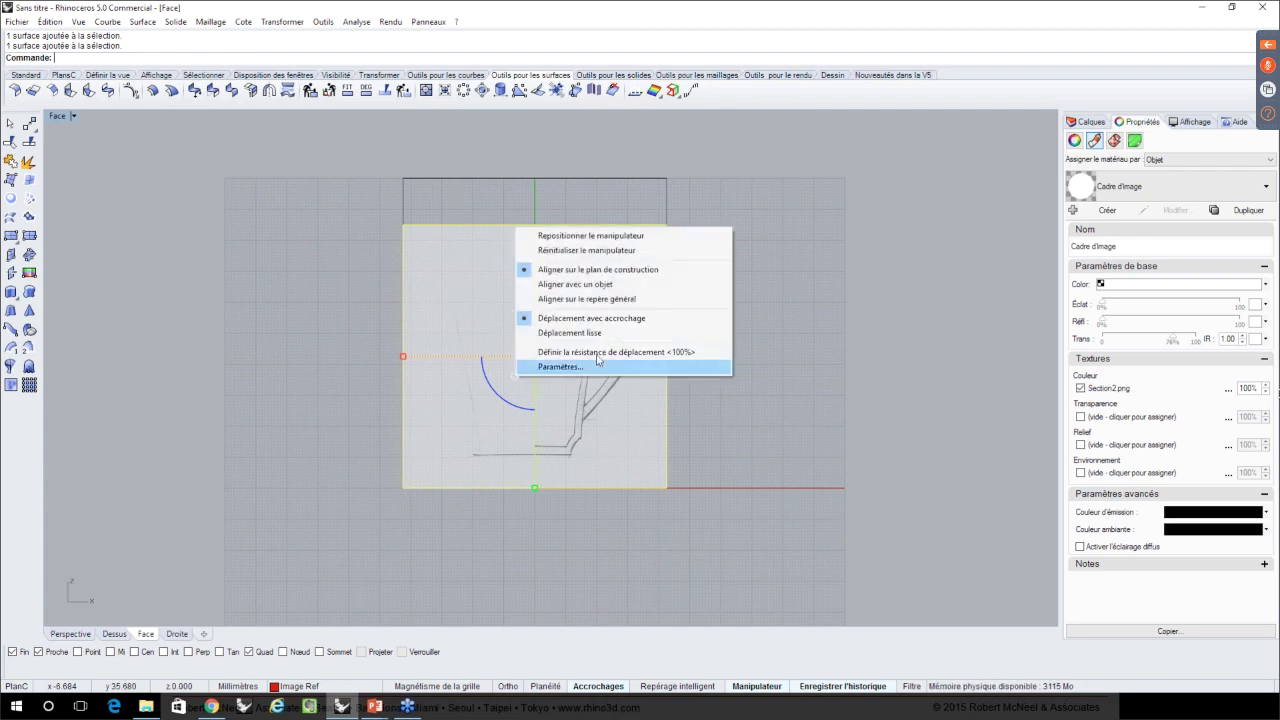
left_click(614, 236)
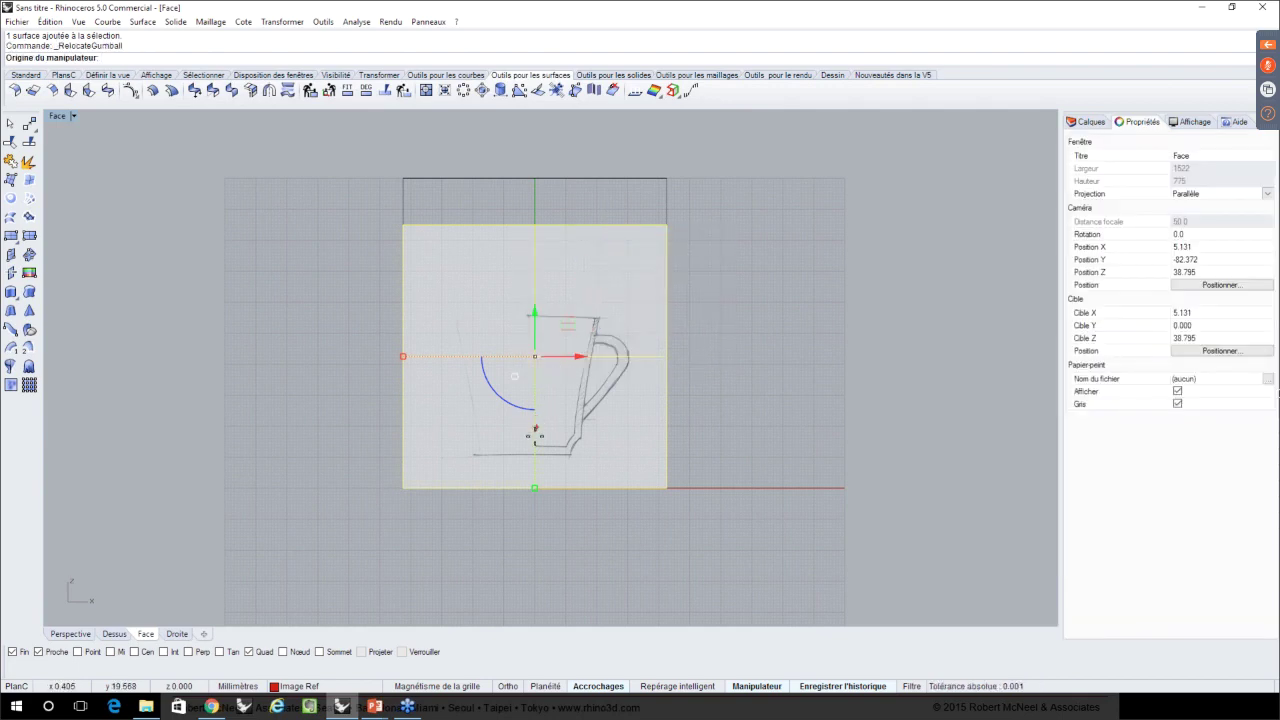
scroll(535, 435, "up", 2)
scroll(533, 451, "up", 1)
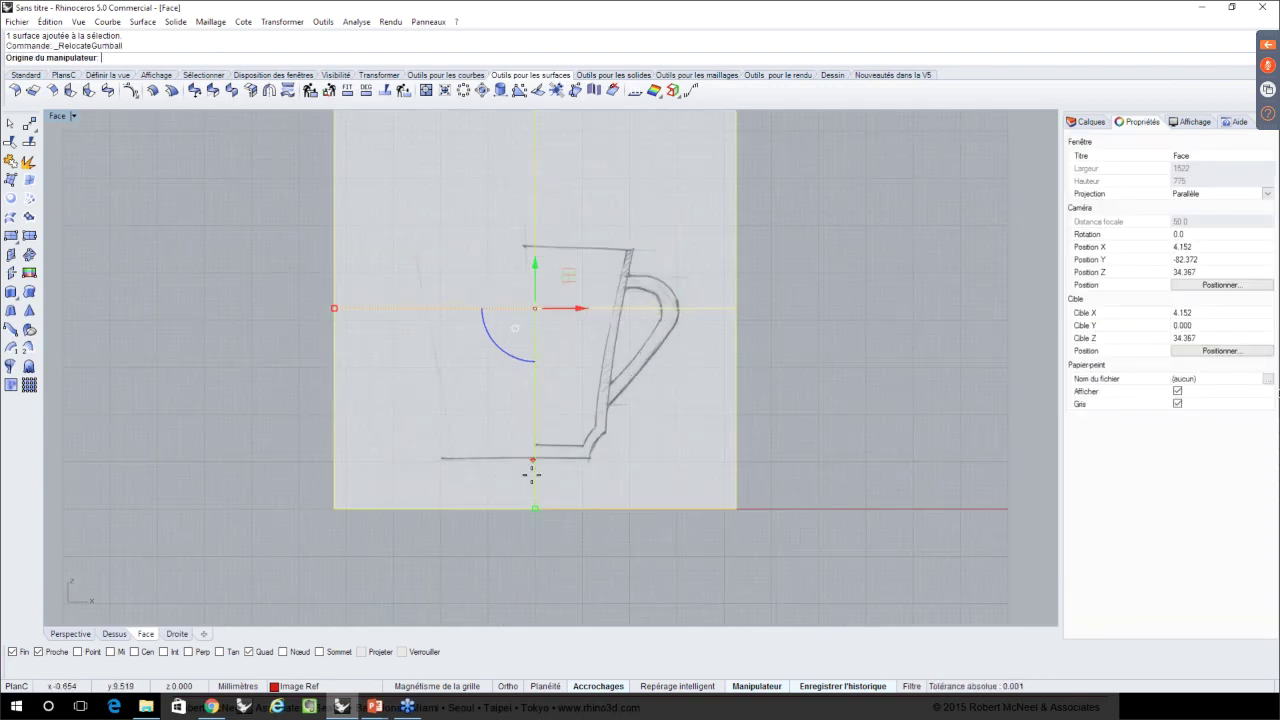
scroll(531, 474, "up", 3)
scroll(539, 461, "up", 3)
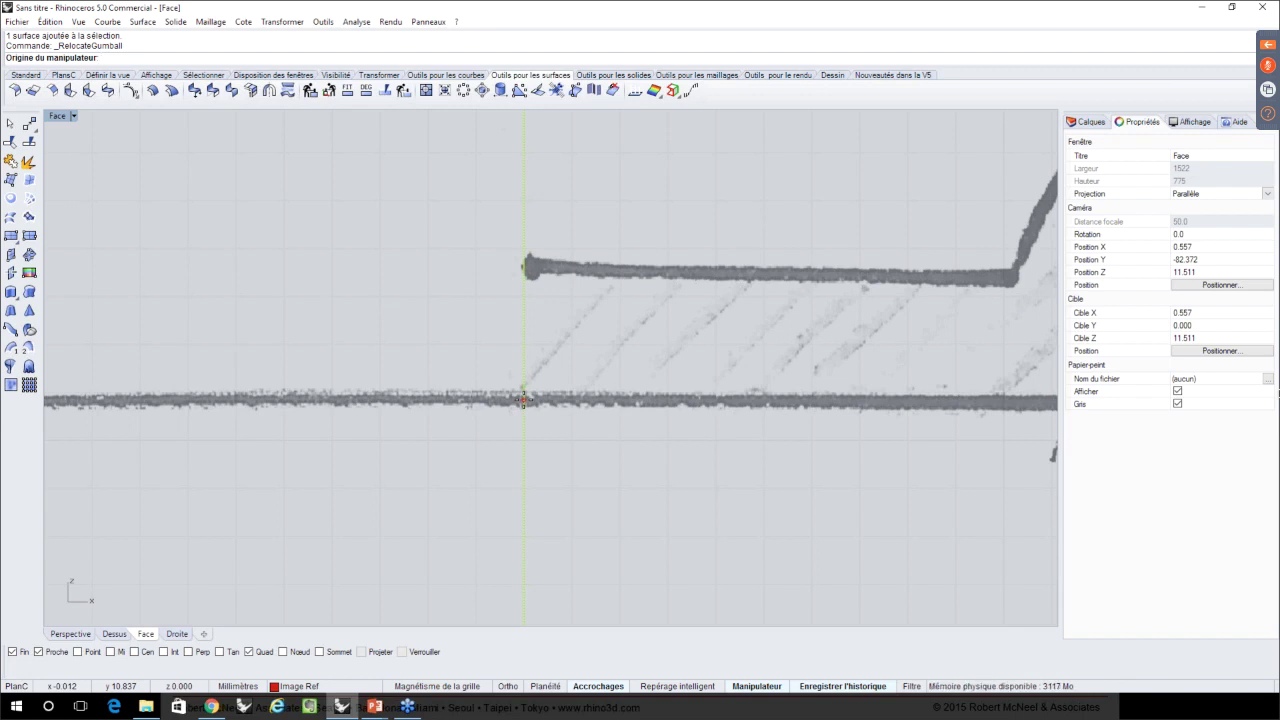
left_click(522, 400)
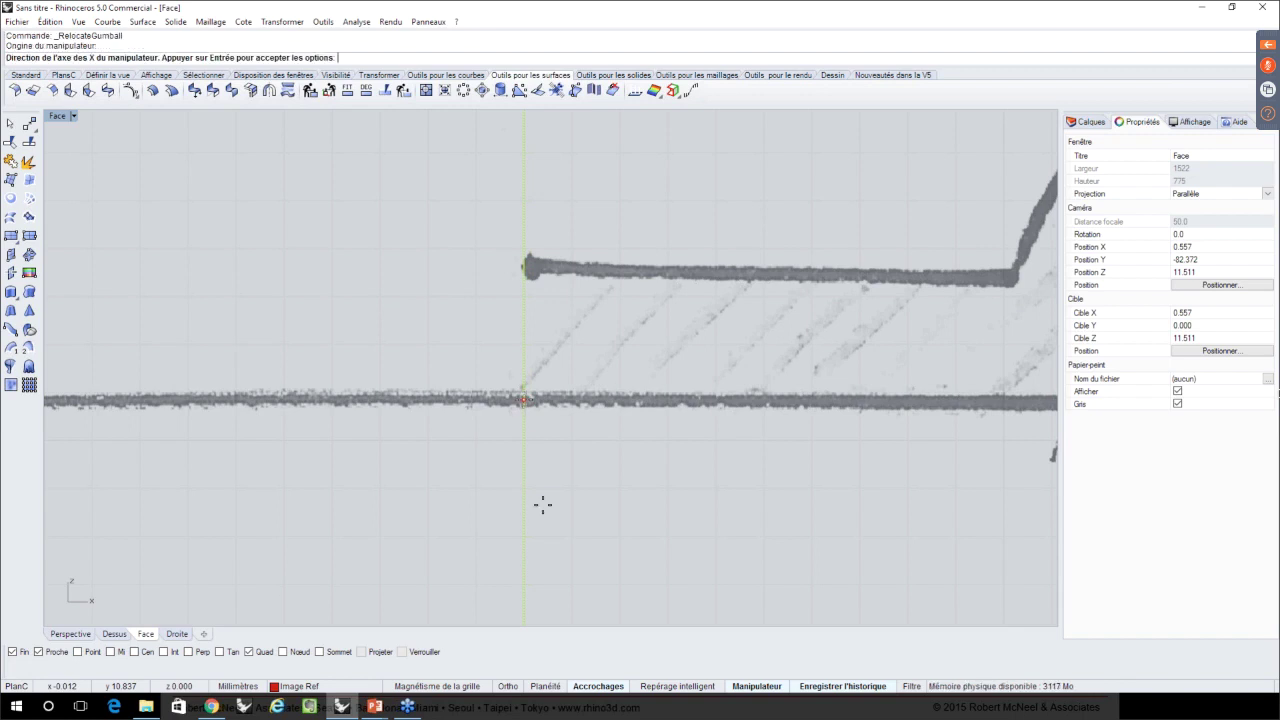
scroll(410, 427, "down", 5)
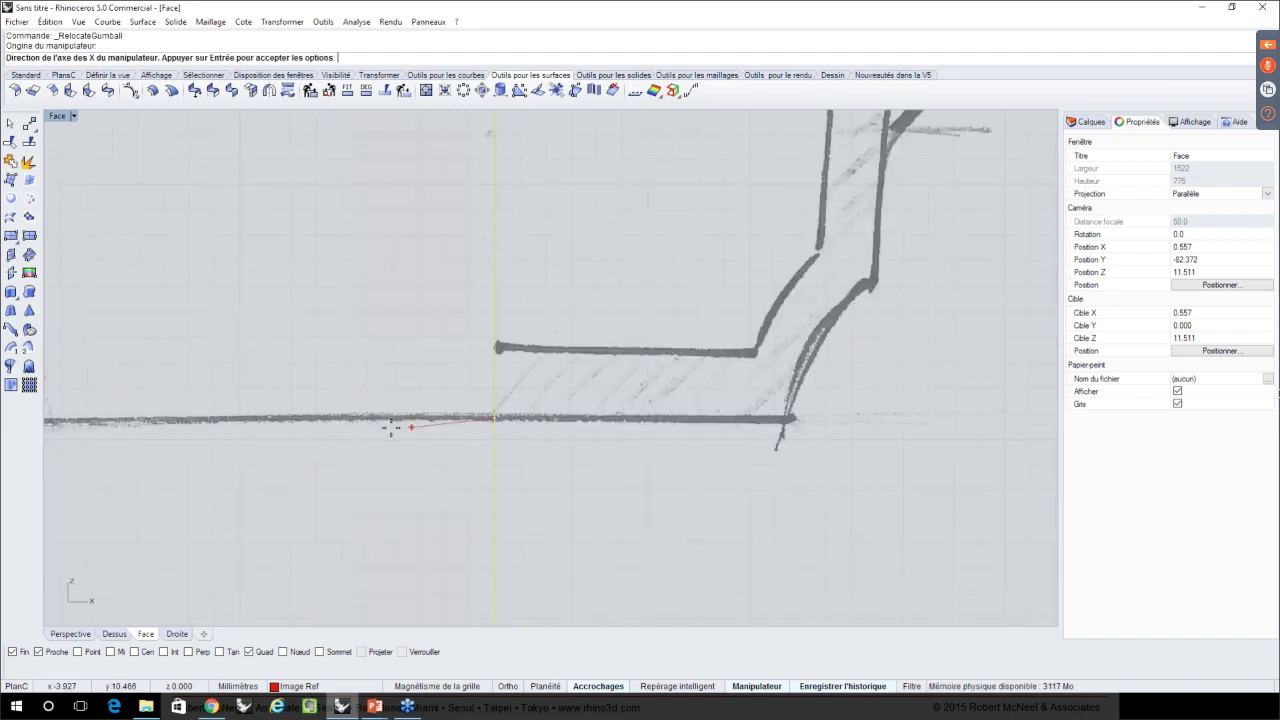
scroll(391, 428, "down", 4)
scroll(393, 430, "down", 3)
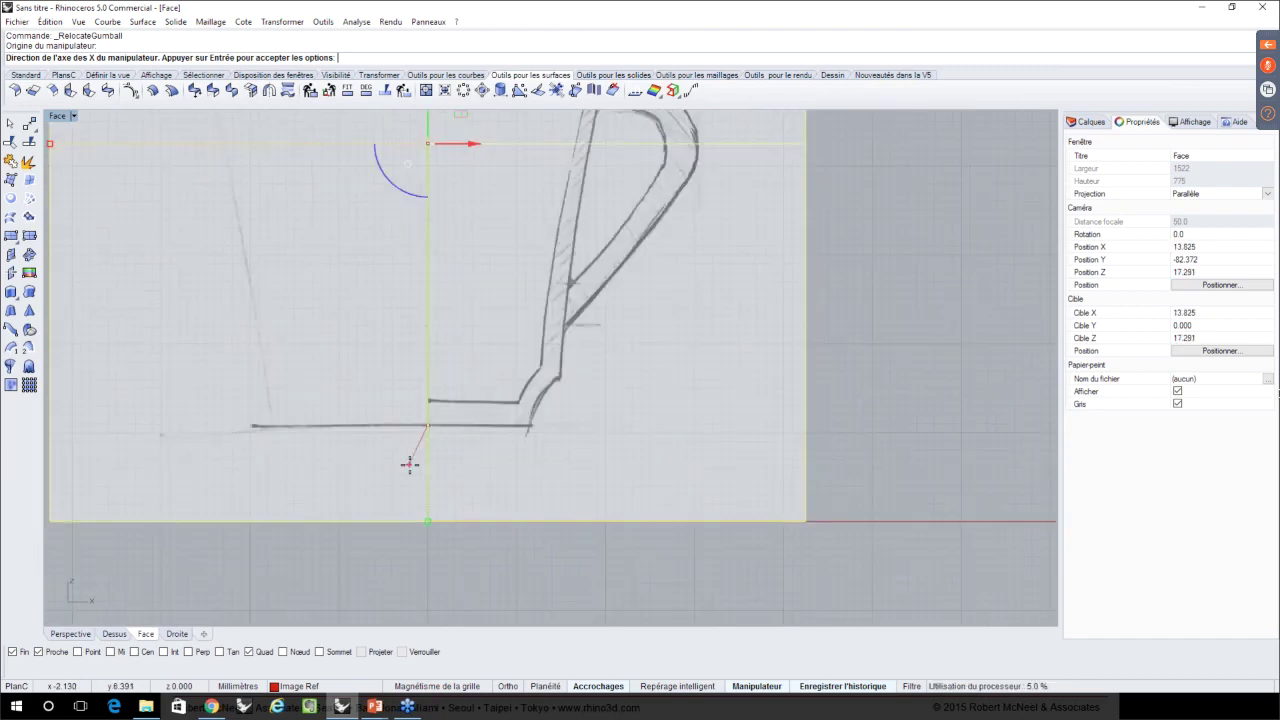
scroll(409, 464, "down", 3)
key("Return")
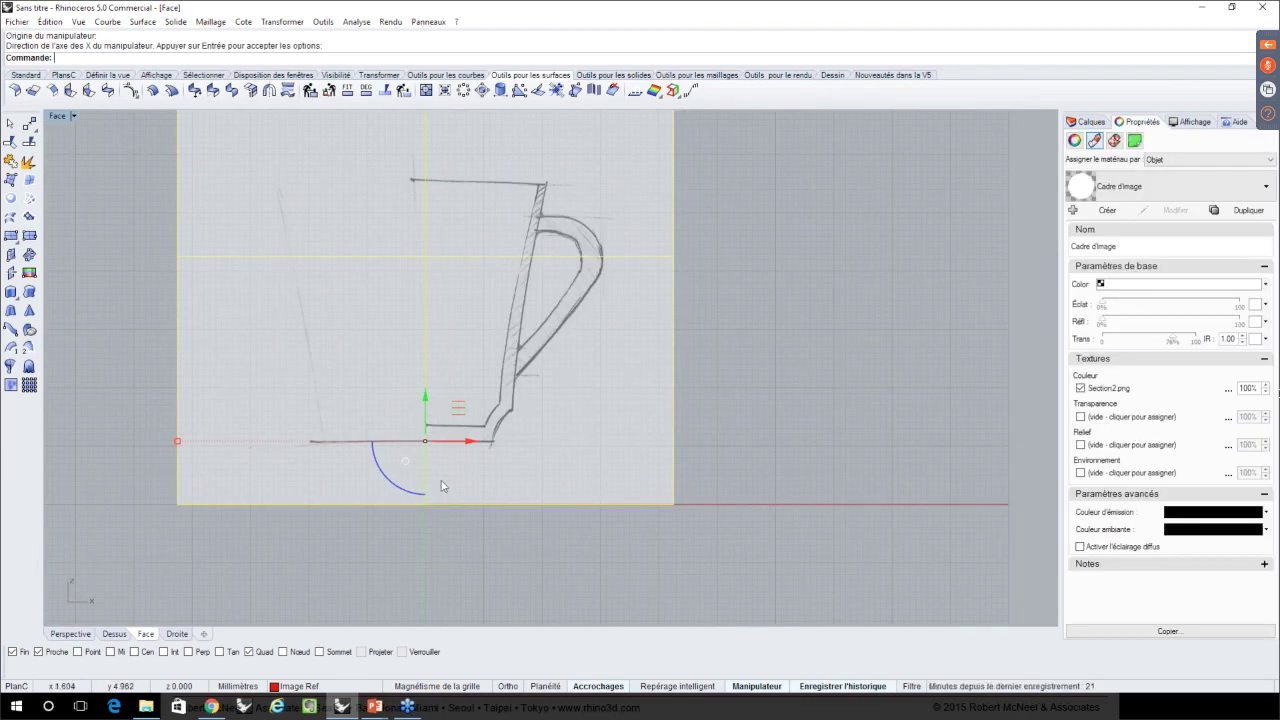
- Enable the Mi object snap and move the picture frame by its Manipulateur origin to the midpoint of the rectangle's base at 0,0
scroll(441, 481, "down", 2)
mouse_move(441, 481)
right_mouse_down()
mouse_move(511, 513)
mouse_move(547, 422)
right_mouse_up()
mouse_move(513, 446)
left_mouse_down()
mouse_move(680, 357)
mouse_move(500, 466)
mouse_move(508, 496)
mouse_move(225, 615)
mouse_move(116, 641)
left_mouse_up()
left_click(119, 652)
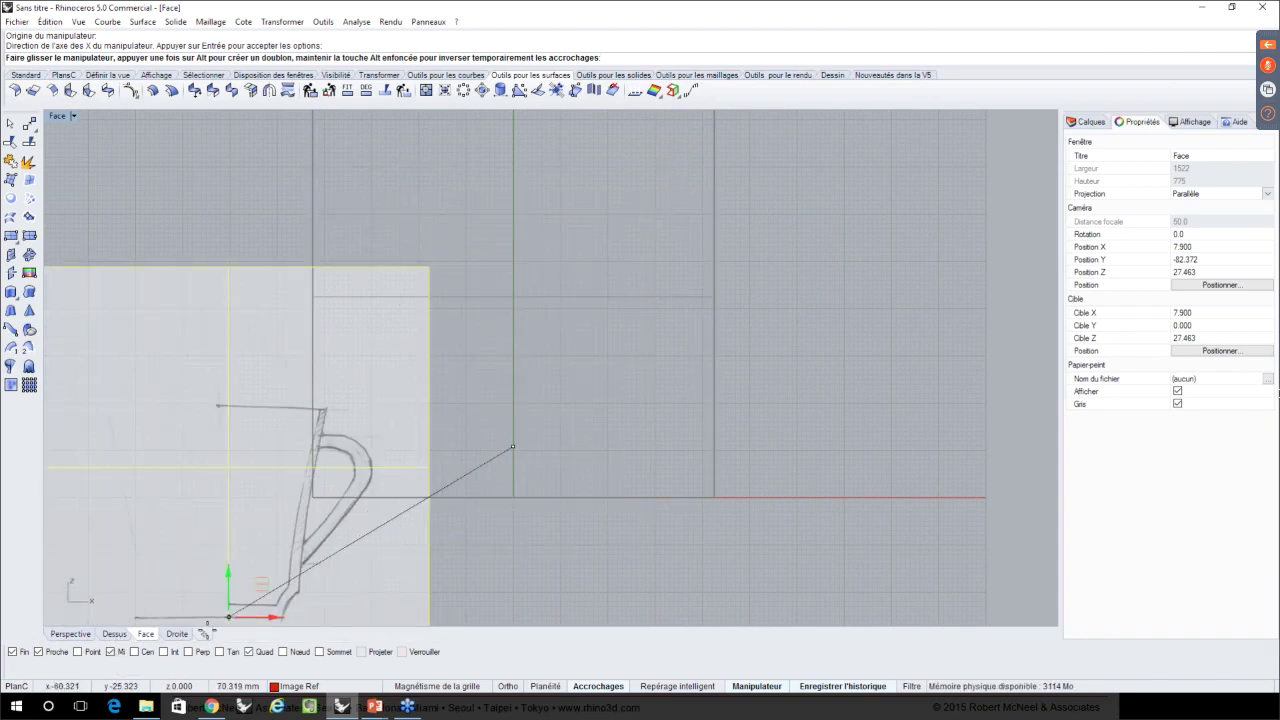
mouse_move(229, 617)
left_mouse_down()
mouse_move(457, 557)
mouse_move(500, 523)
mouse_move(513, 498)
mouse_move(497, 498)
left_mouse_up()
- Scale the picture frame uniformly about the Manipulateur origin until the mug's rim reaches the reference rectangle's side, and deselect it
scroll(445, 508, "down", 6)
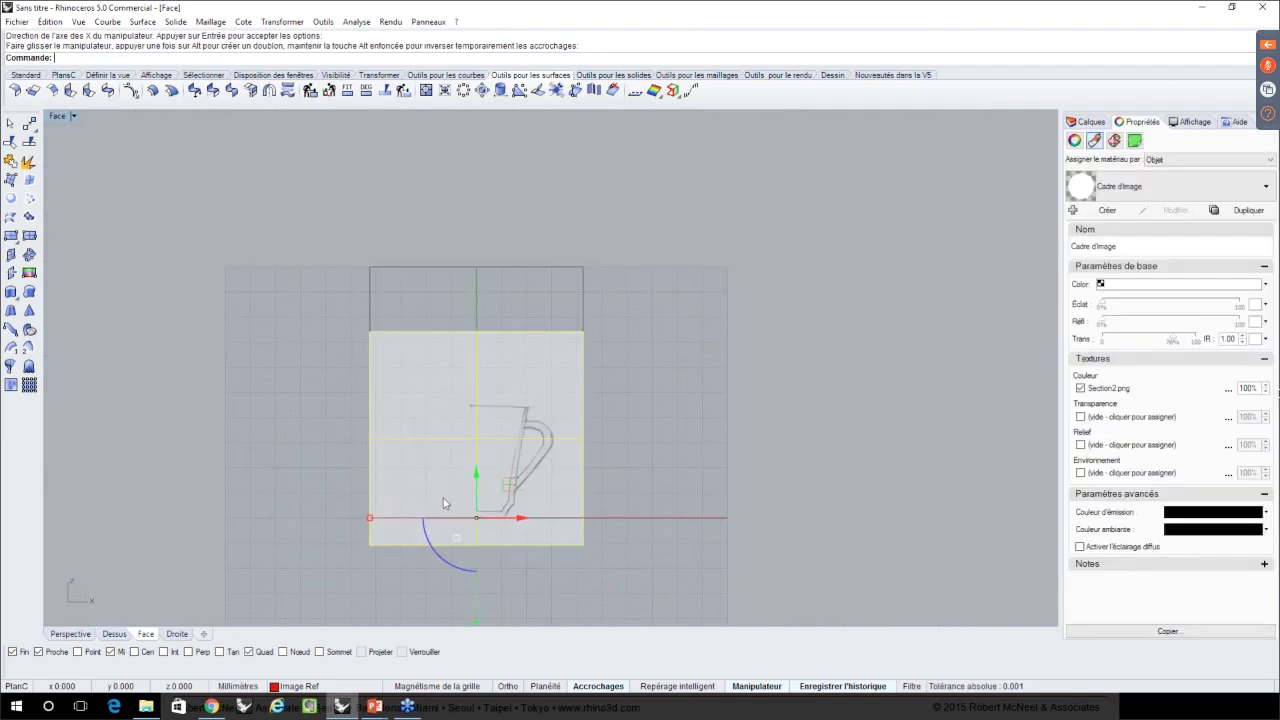
scroll(445, 503, "down", 3)
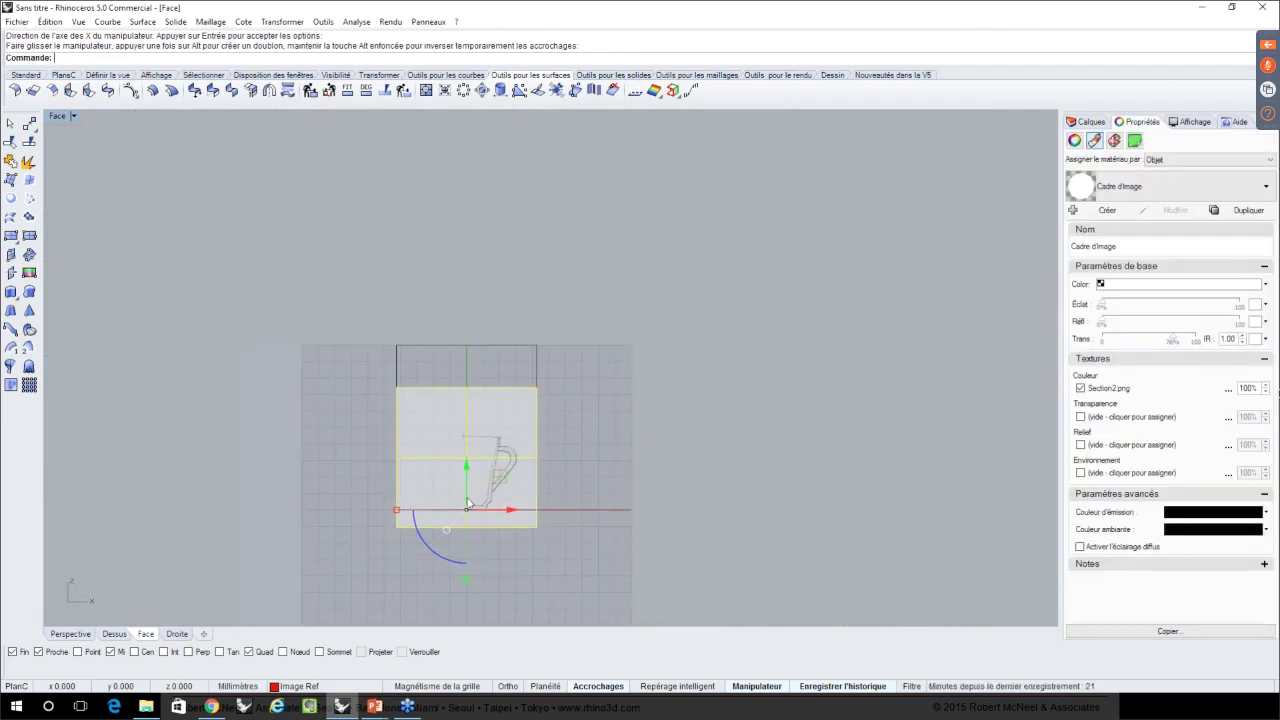
scroll(533, 449, "up", 1)
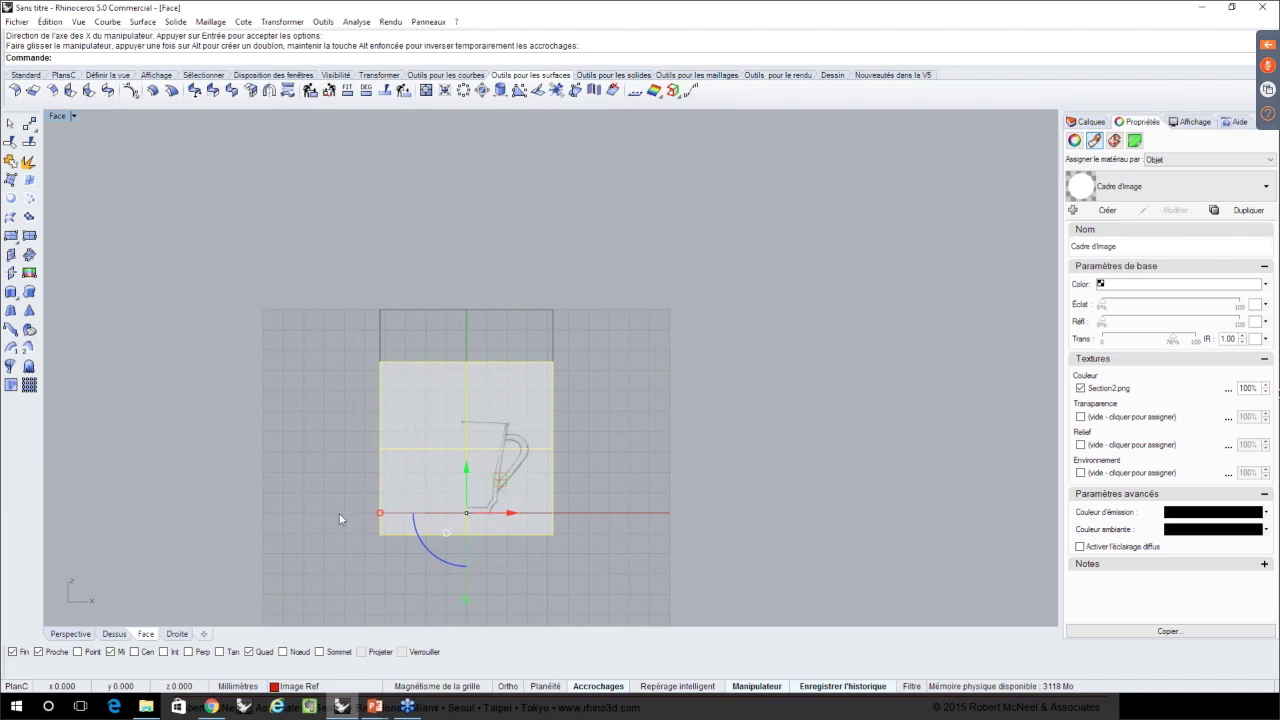
left_click_drag(378, 516, 288, 538, "shift")
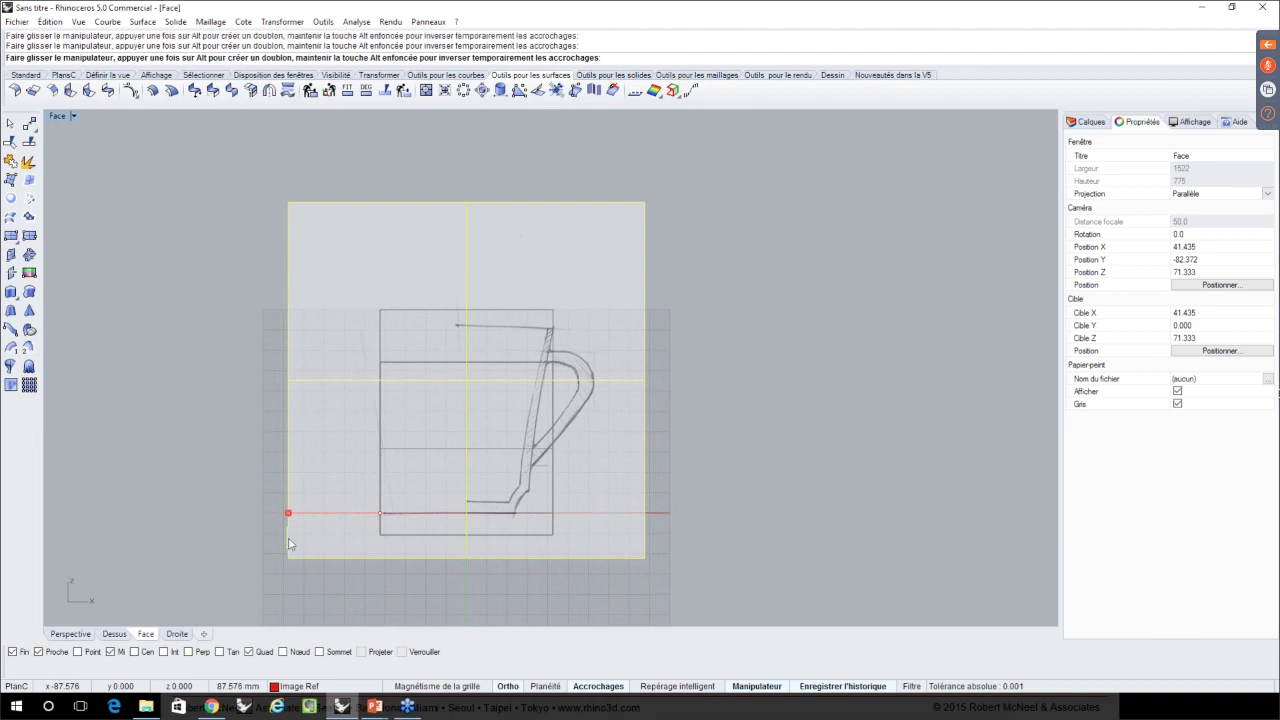
left_click(246, 538)
scroll(496, 502, "up", 2)
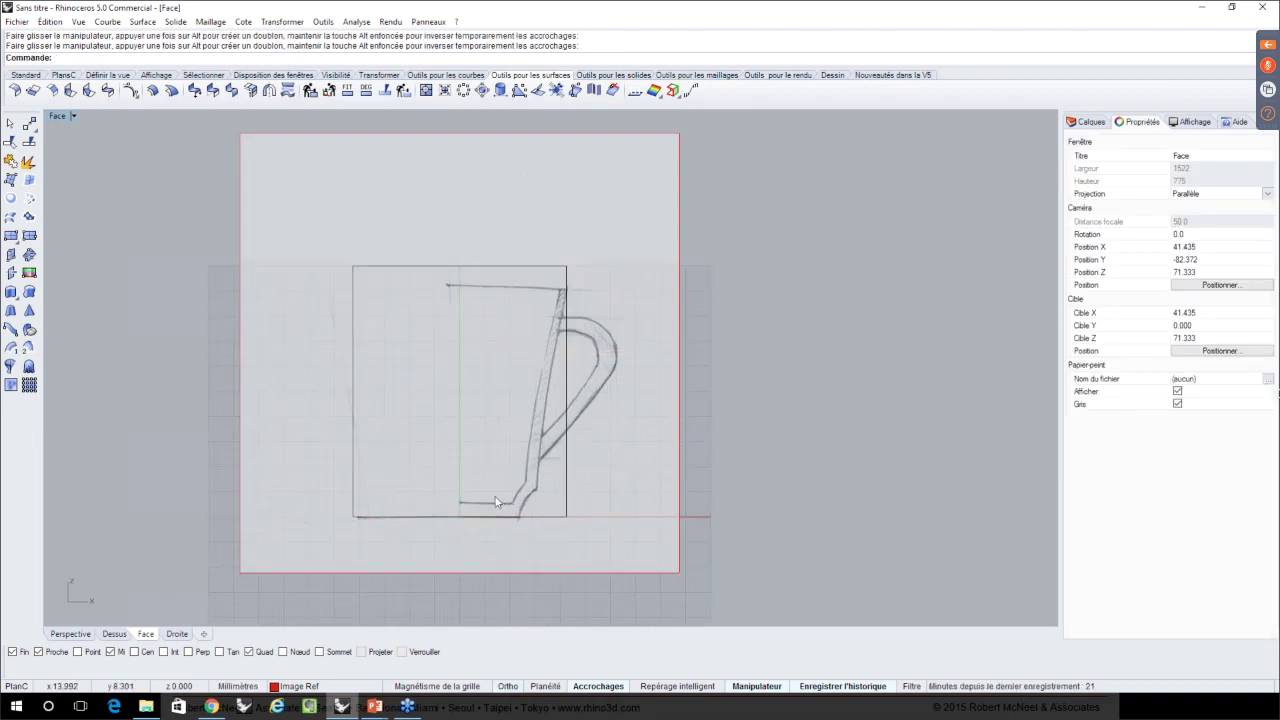
scroll(496, 502, "up", 3)
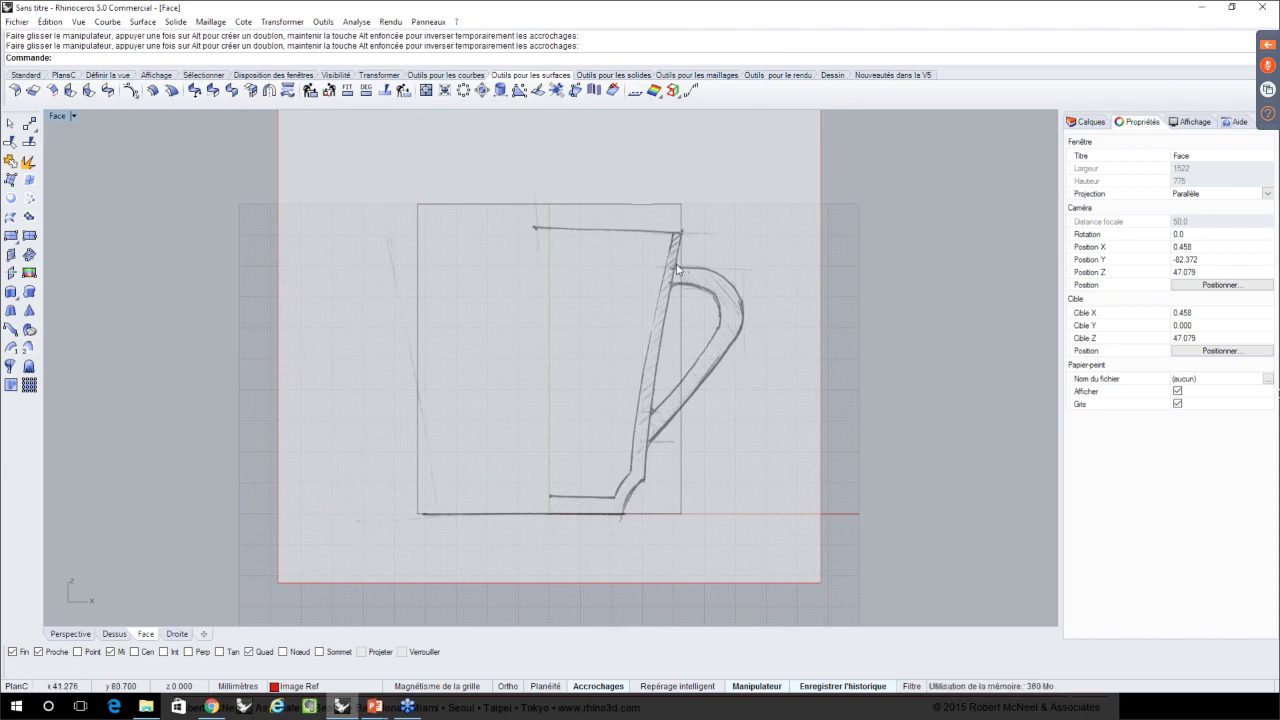
scroll(676, 268, "down", 2)
right_click_drag(675, 263, 661, 277)
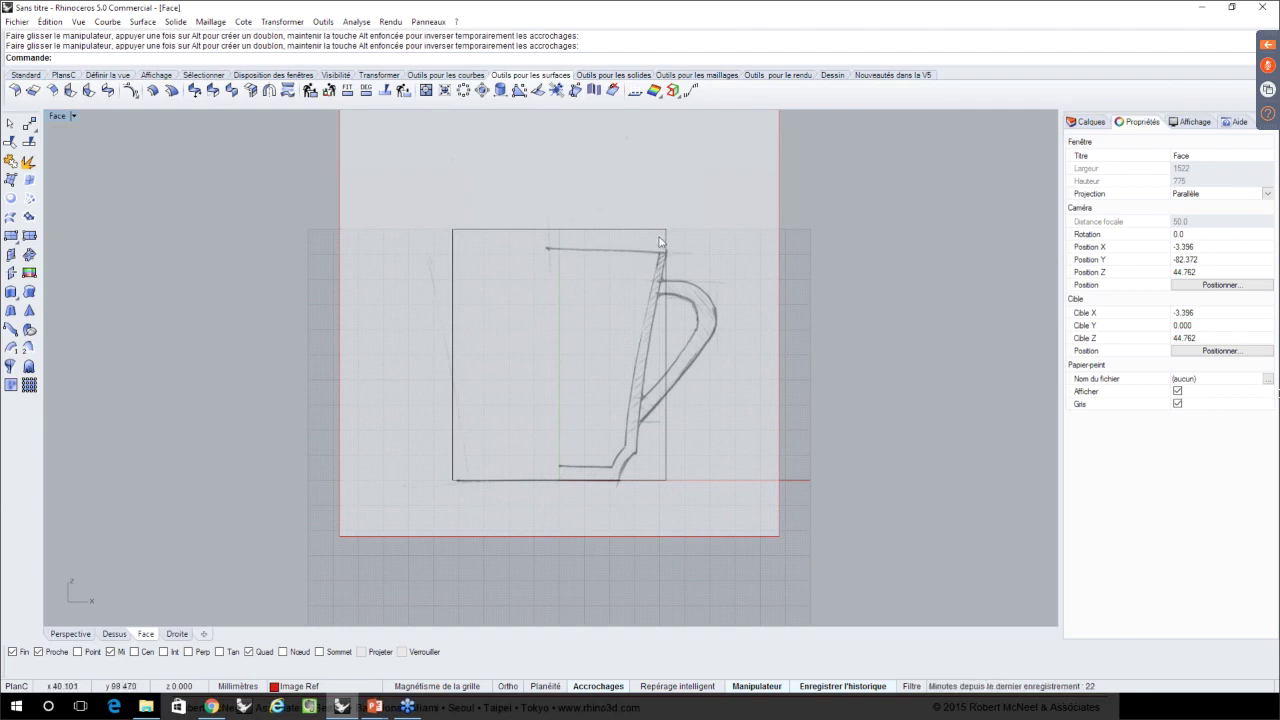
scroll(660, 247, "up", 2)
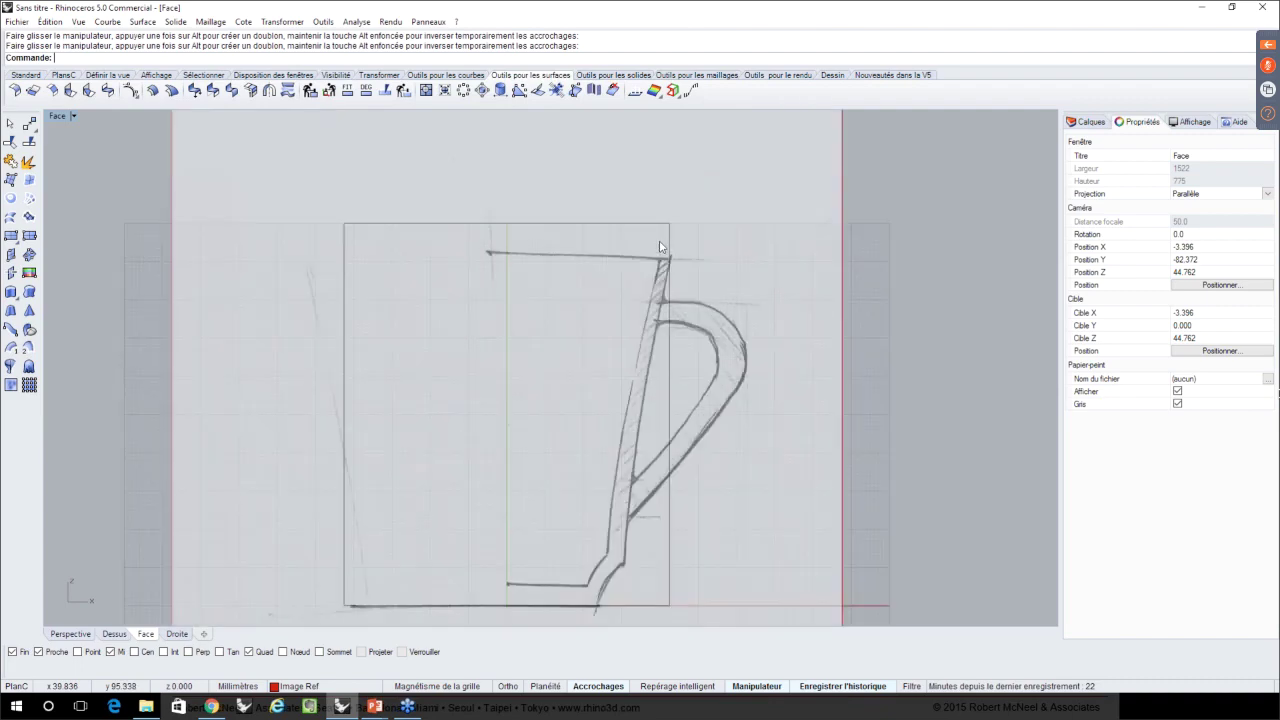
scroll(662, 189, "up", 2)
scroll(662, 189, "down", 4)
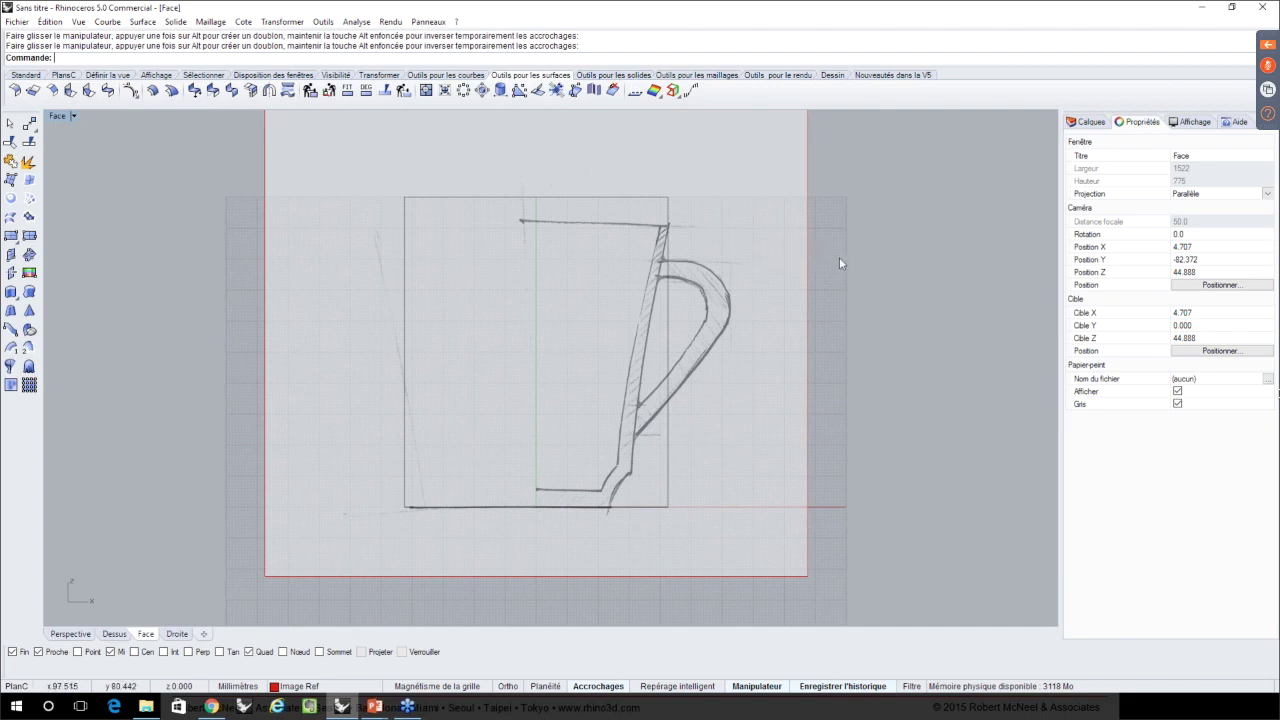
key("ctrl+alt+e")
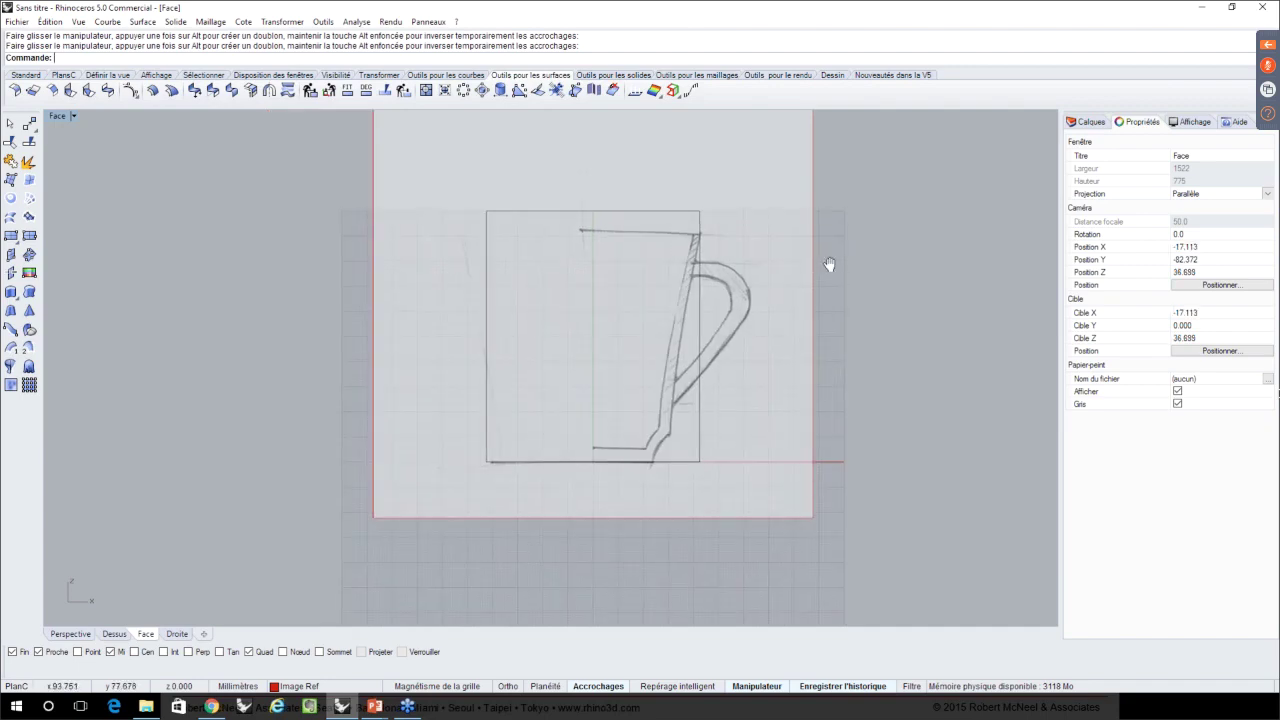
- Make Calque 02 the current layer and lock the Image Ref layer
left_click(1087, 122)
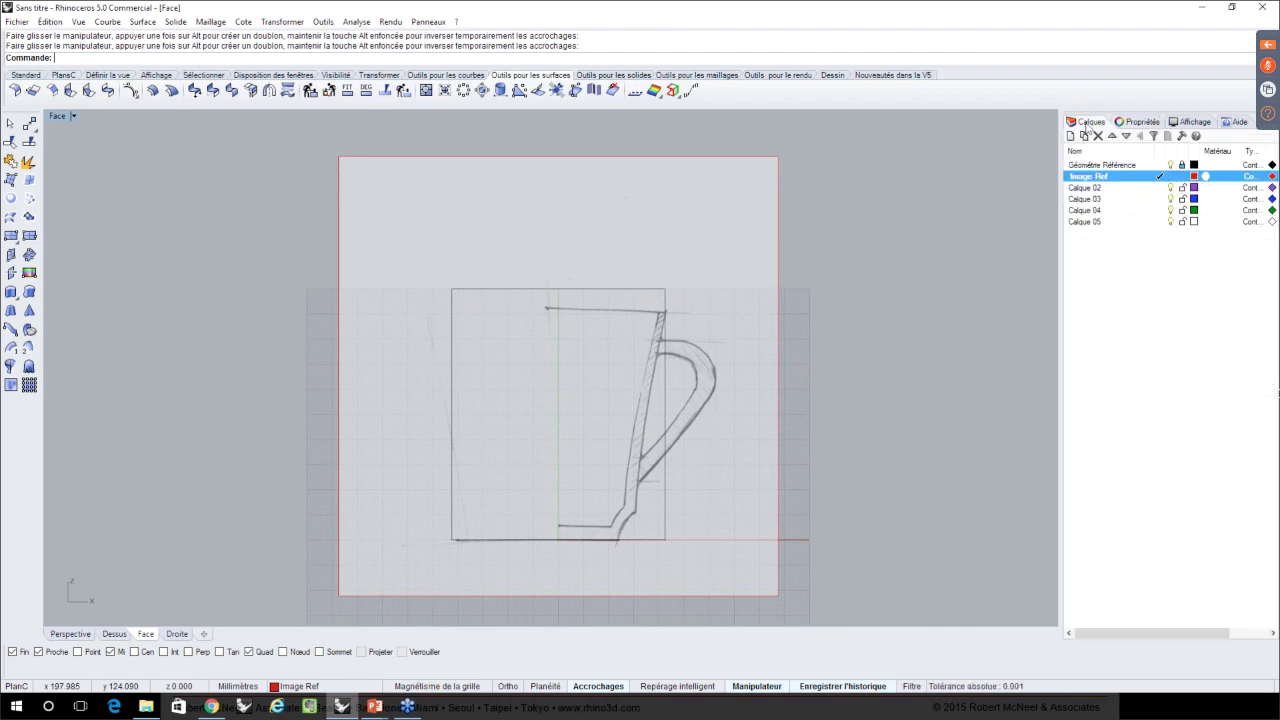
left_click(1159, 188)
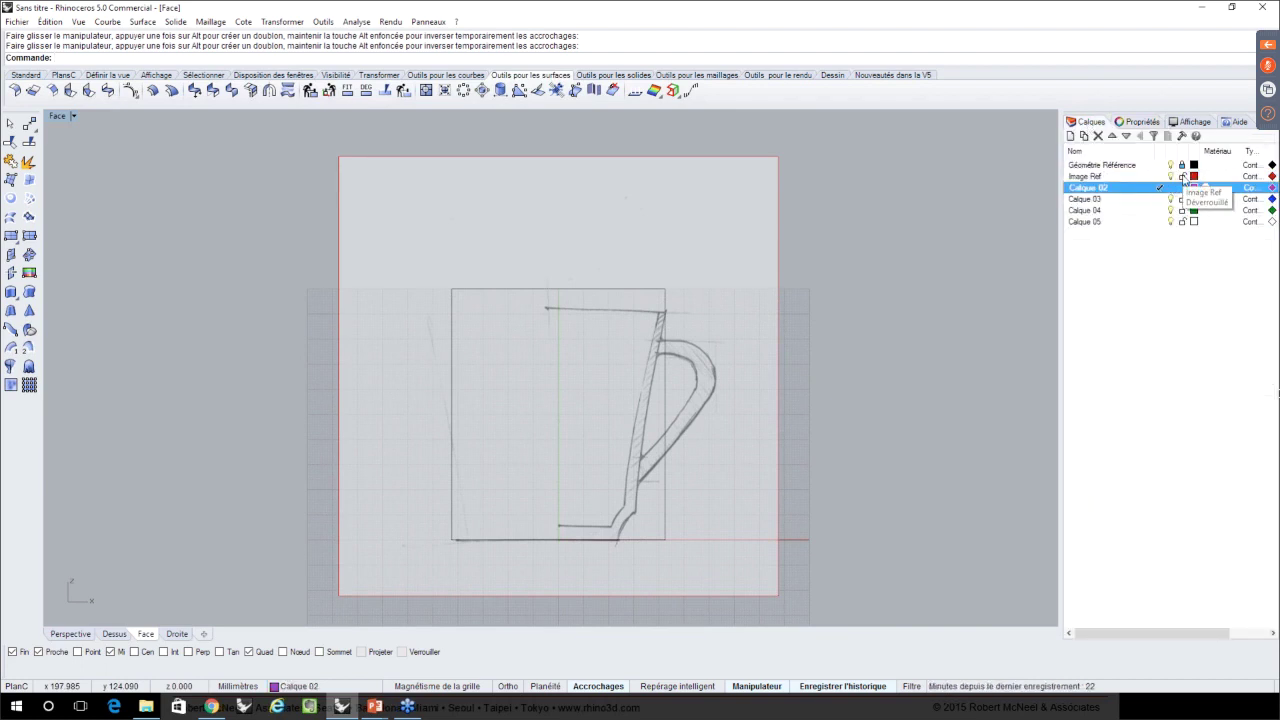
left_click(1183, 176)
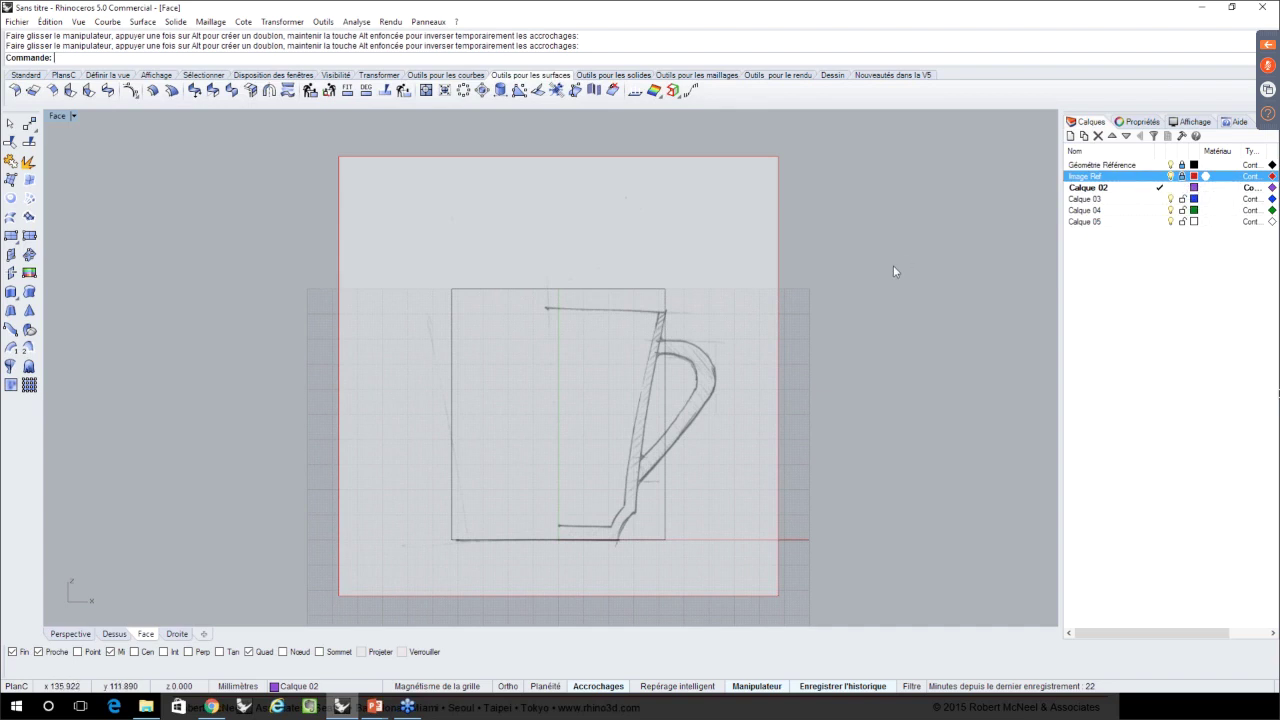
- Hide the Géométrie Référence layer so only the mug sketch is displayed
right_click_drag(893, 265, 875, 264)
left_click(1171, 165)
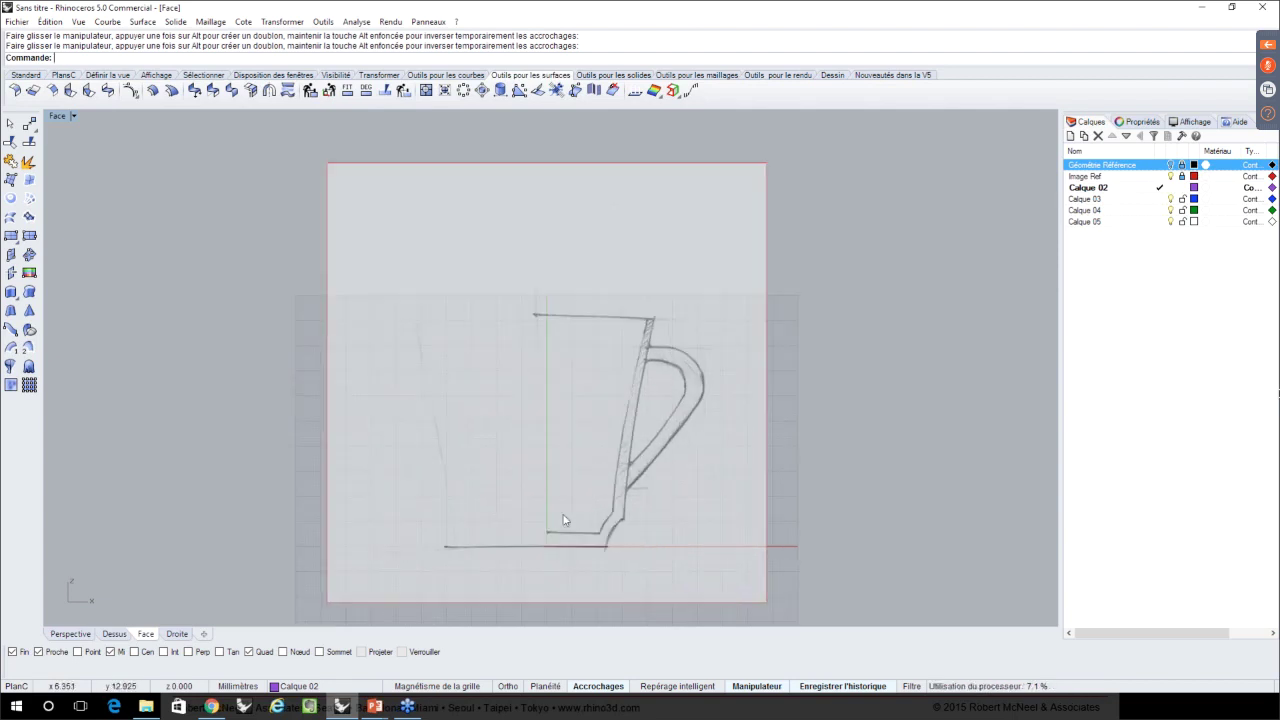
mouse_move(795, 405)
right_mouse_down()
mouse_move(809, 344)
mouse_move(811, 380)
right_mouse_up()
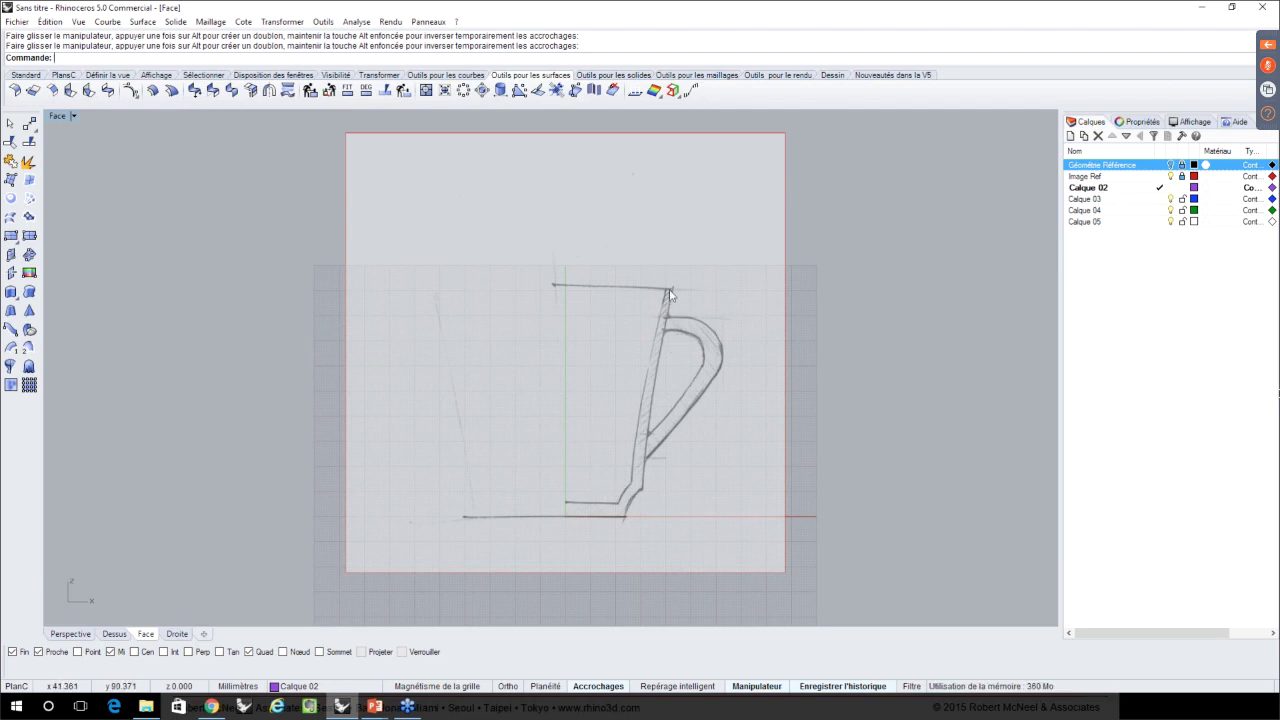
- Rename the Calque 02 layer to Courbes Tasse
left_click(1082, 188)
left_click(1082, 188)
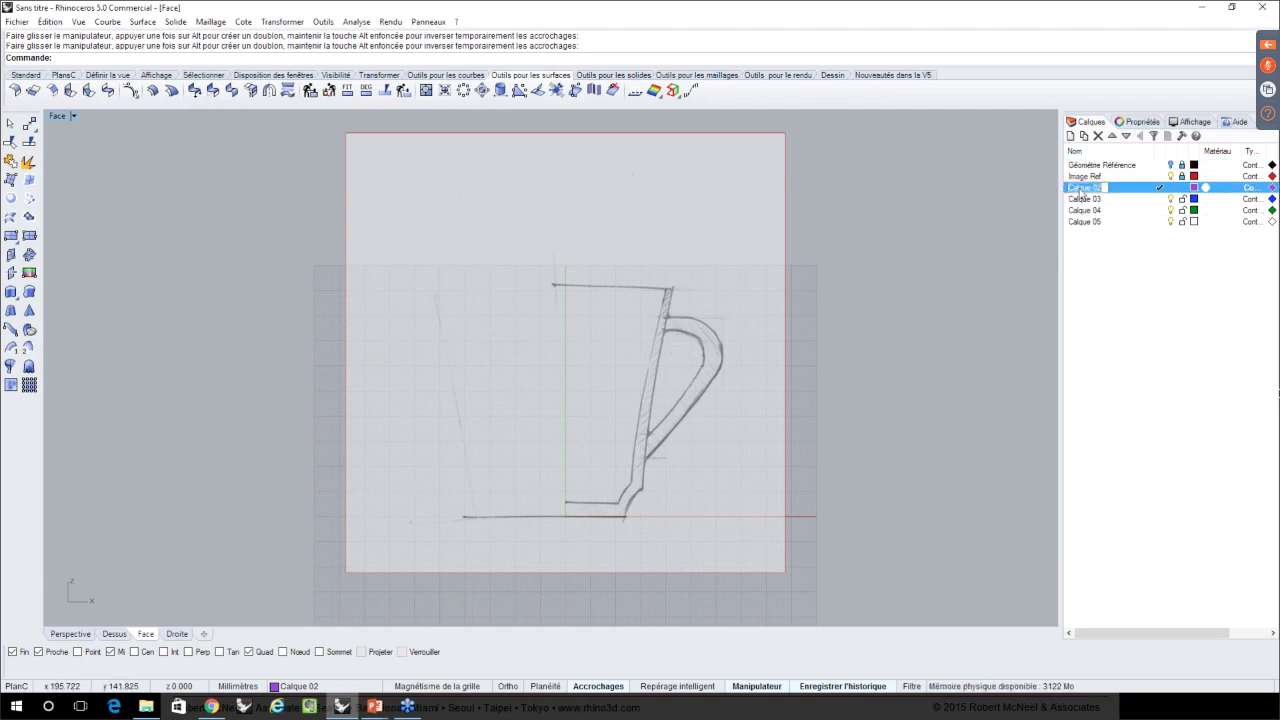
type("Courbe")
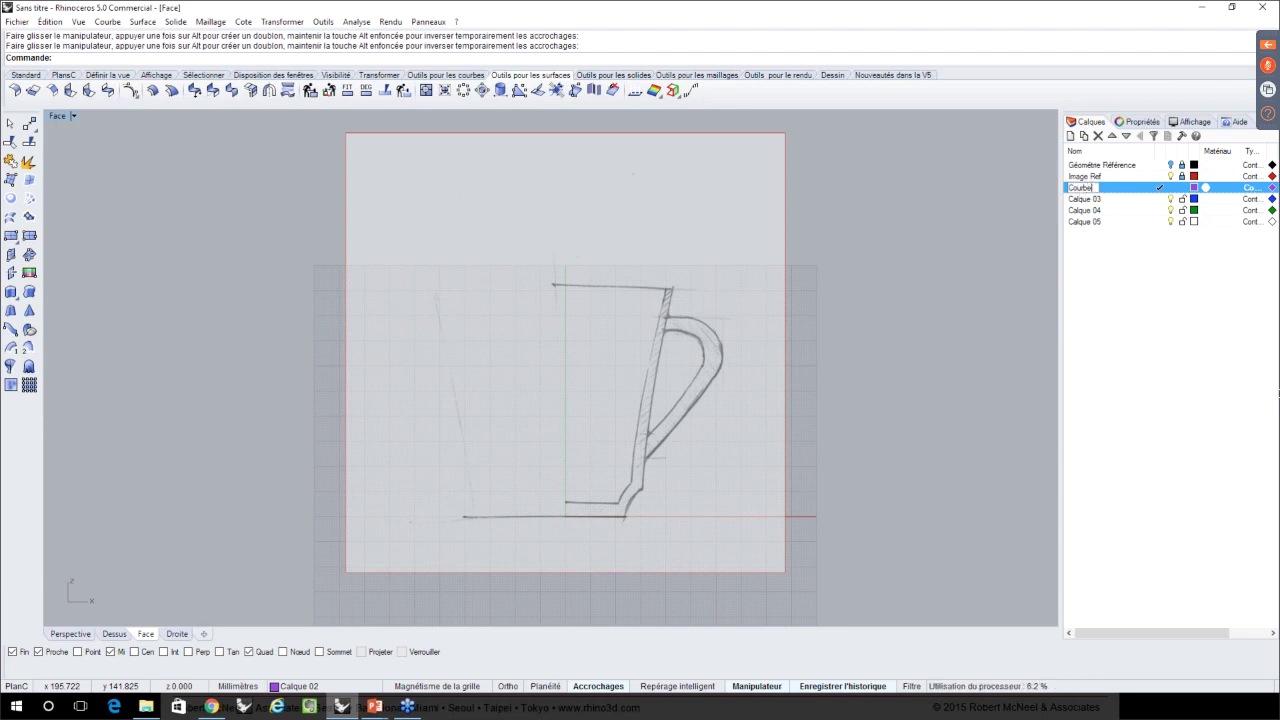
type("s Ta")
type("S")
type("sse")
left_click(1010, 219)
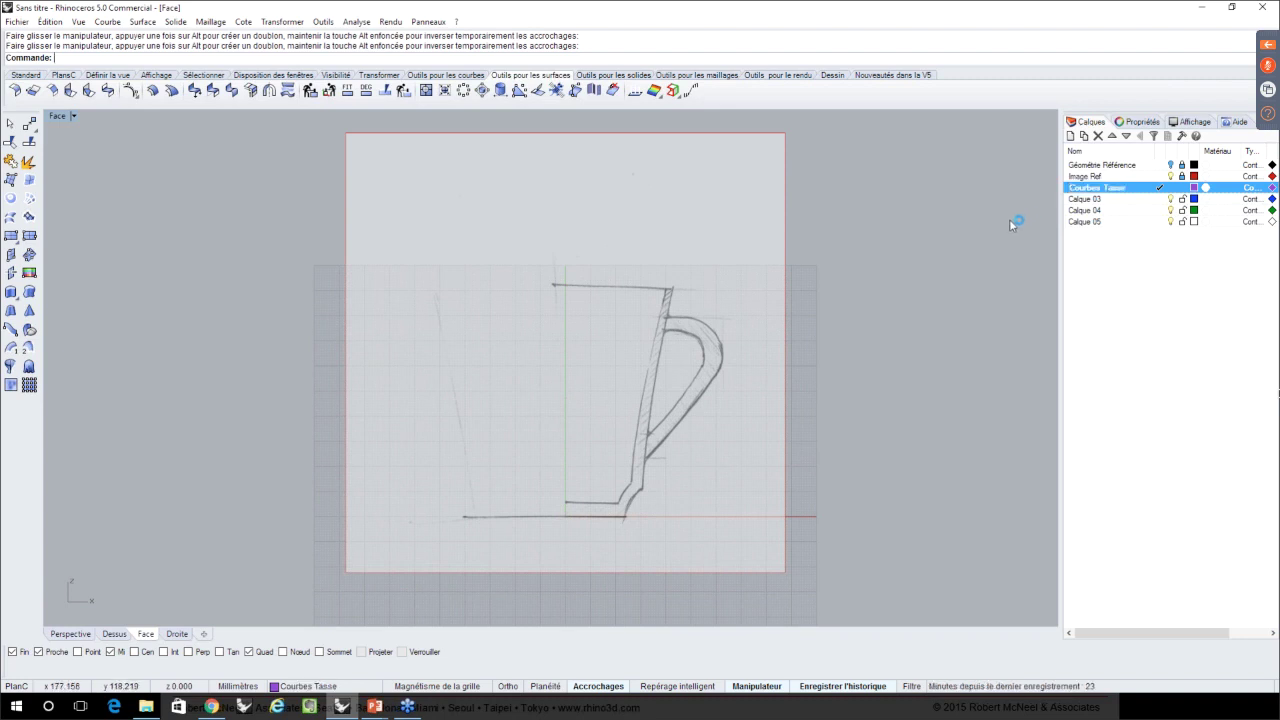
- Start a degree 3 control point curve at the origin, entering 0 as its start point
scroll(1009, 219, "down", 2)
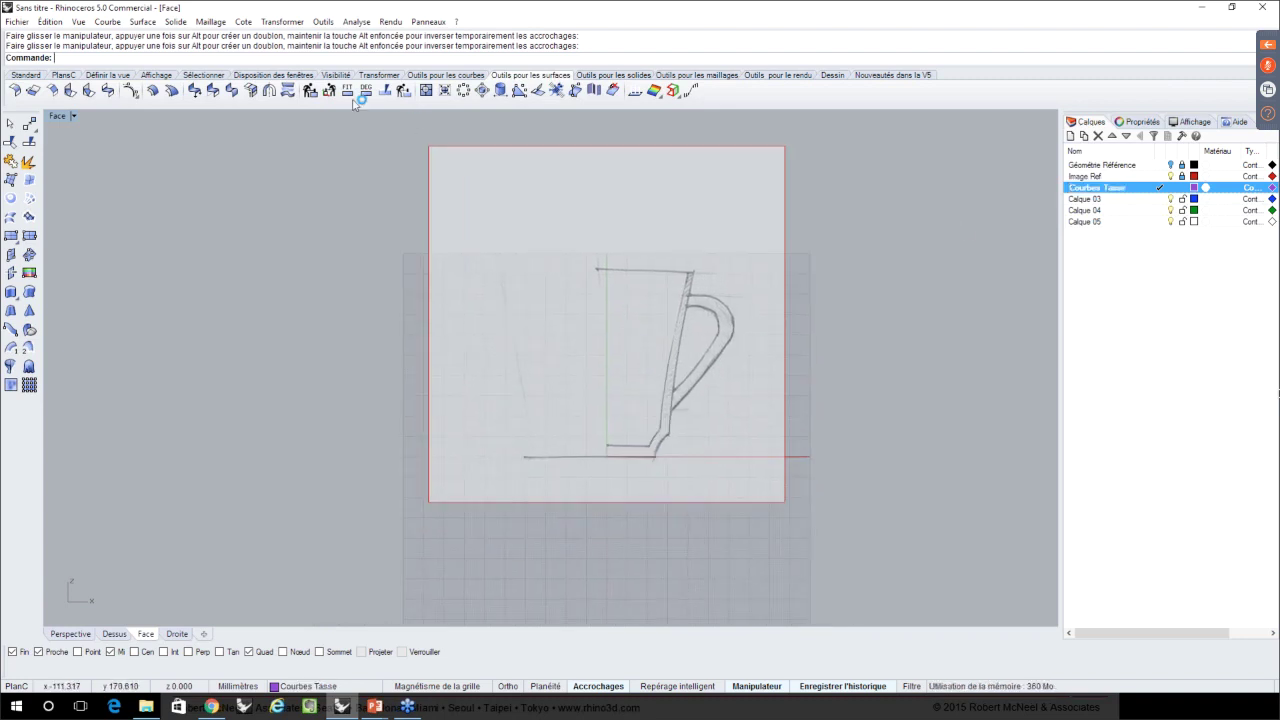
left_click(30, 76)
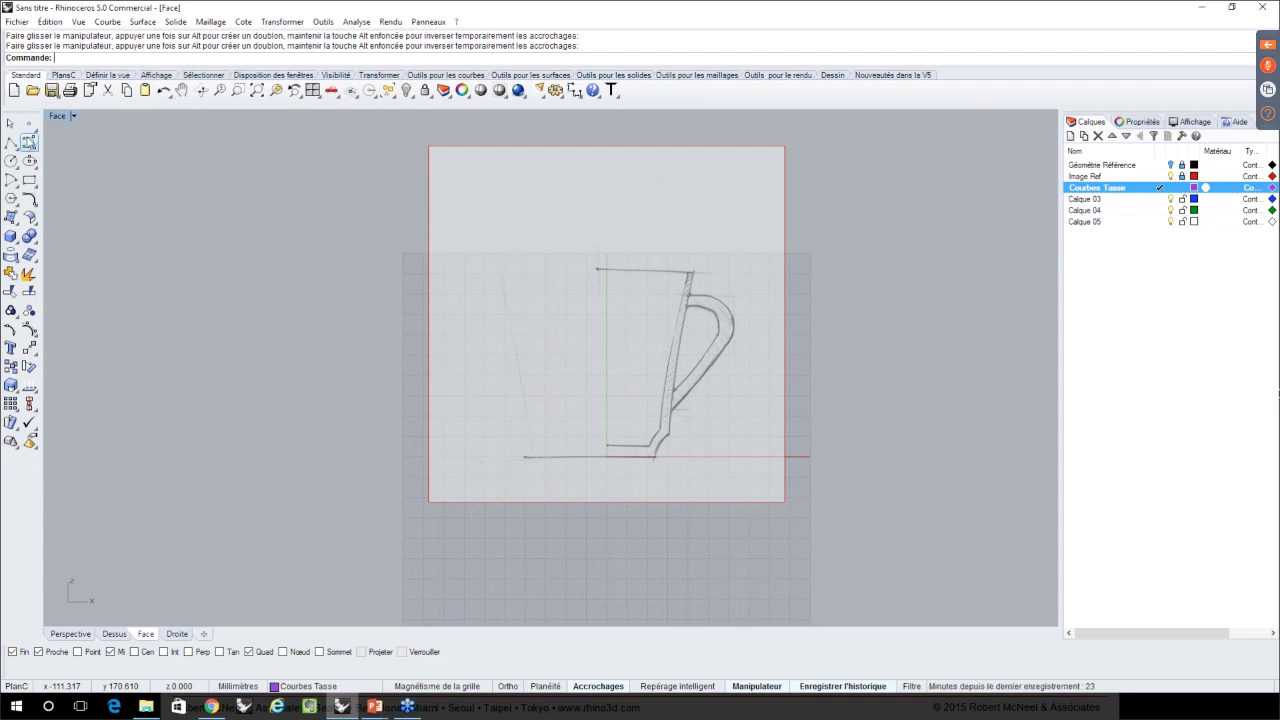
scroll(677, 418, "up", 3)
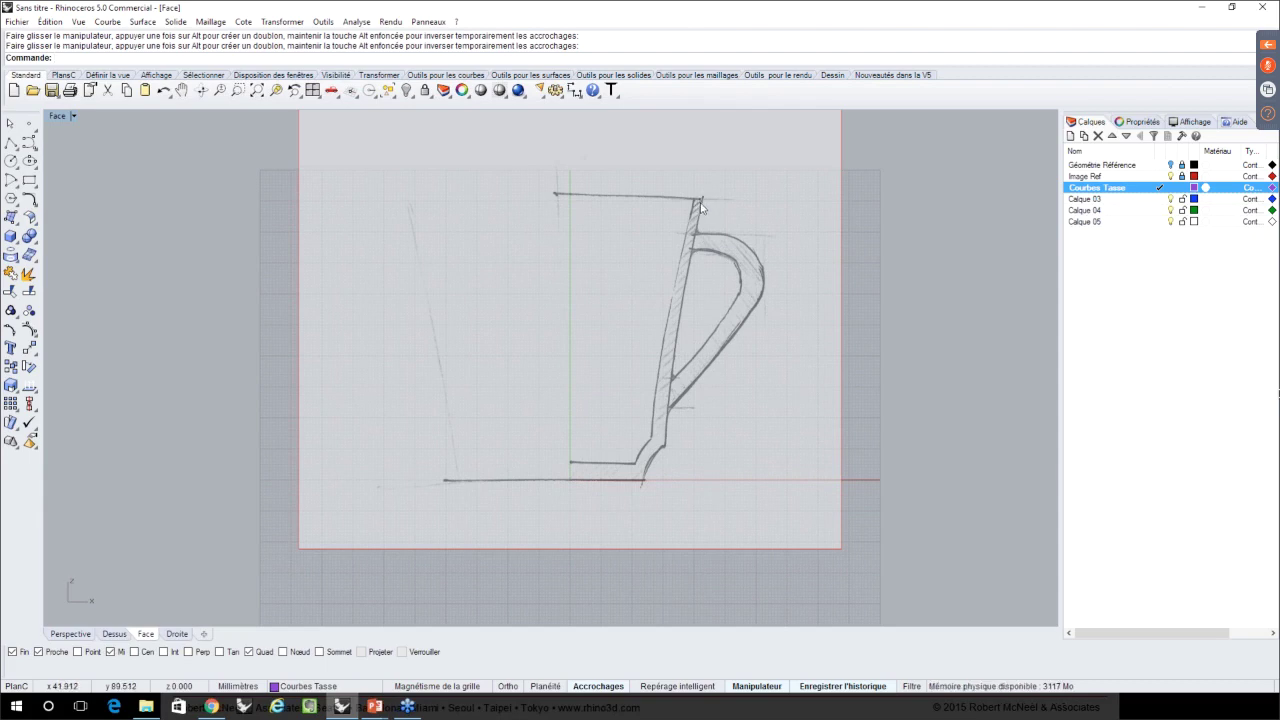
left_click(28, 145)
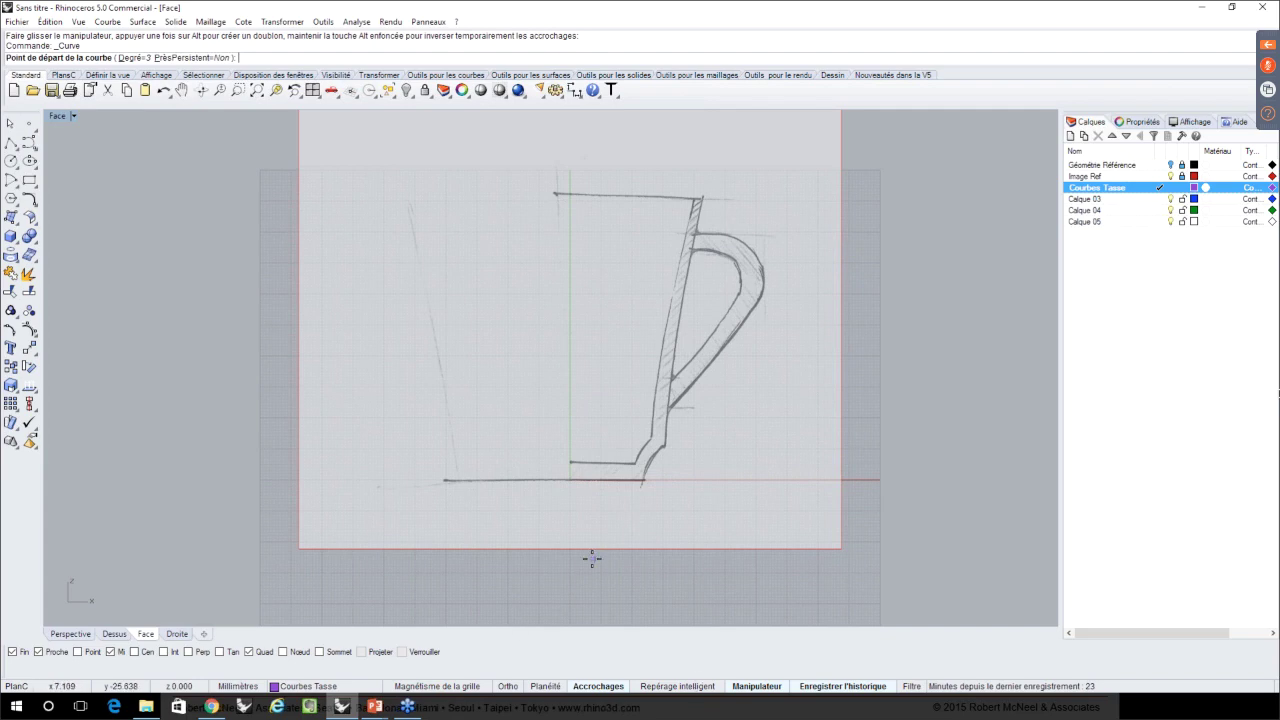
scroll(588, 560, "down", 2)
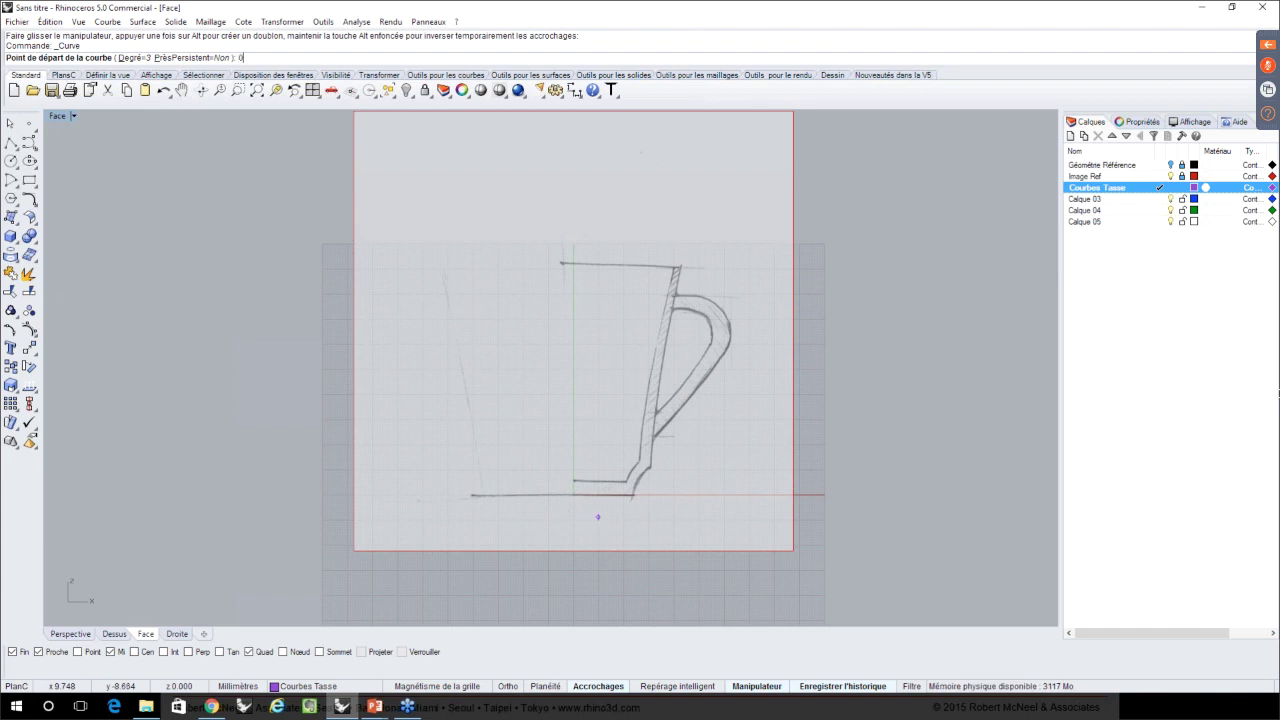
key("Return")
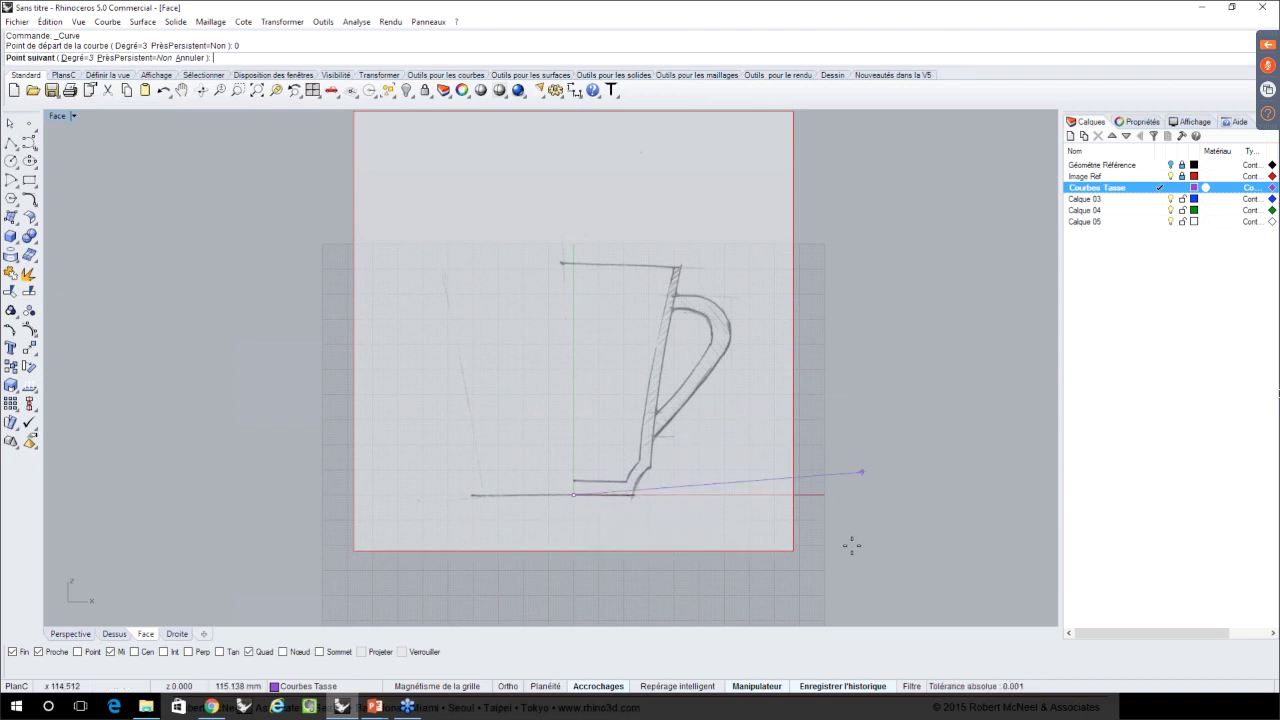
- Place three trial control points beside the mug sketch and undo them back to the curve's start point
left_click(859, 402)
left_click(858, 261)
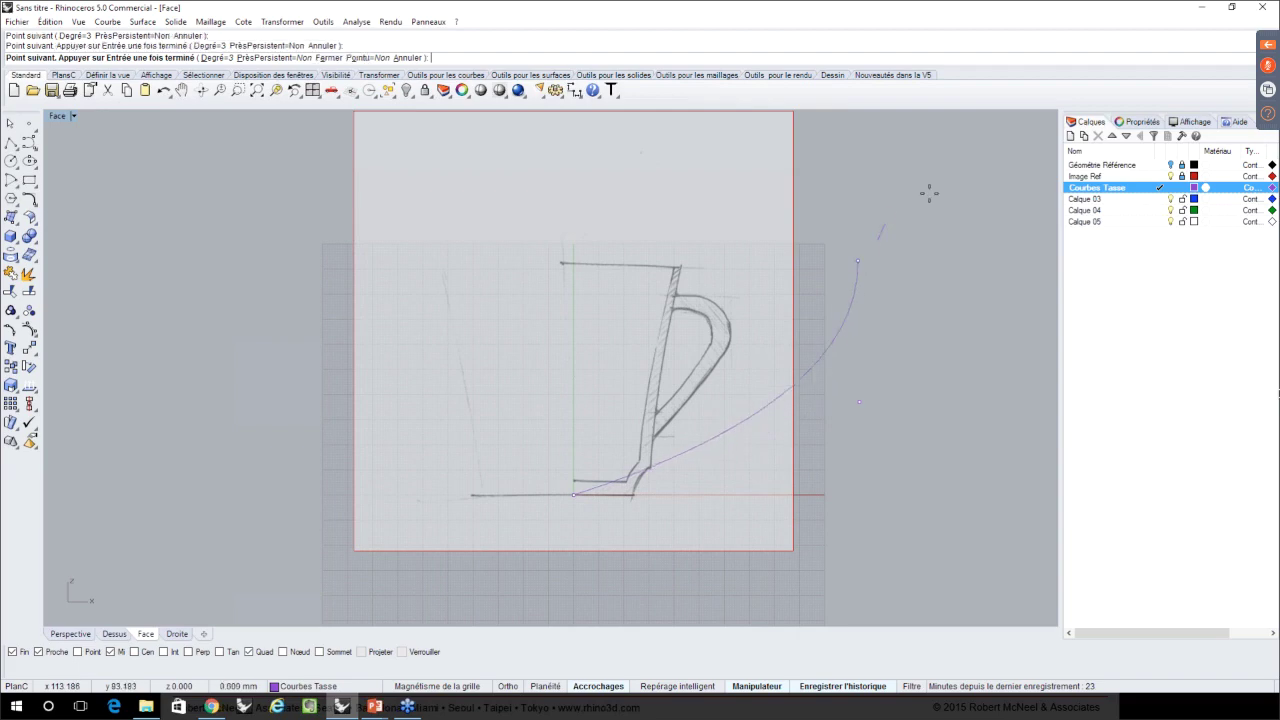
left_click(937, 191)
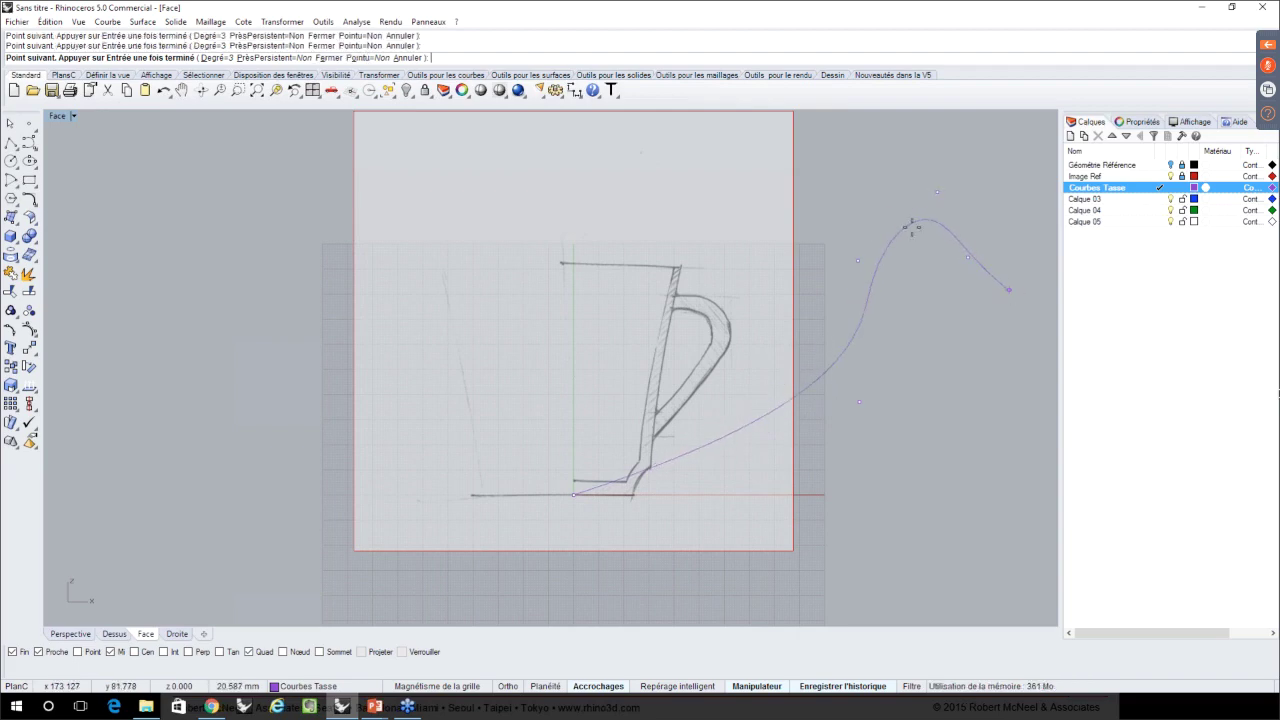
left_click(407, 58)
left_click(407, 58)
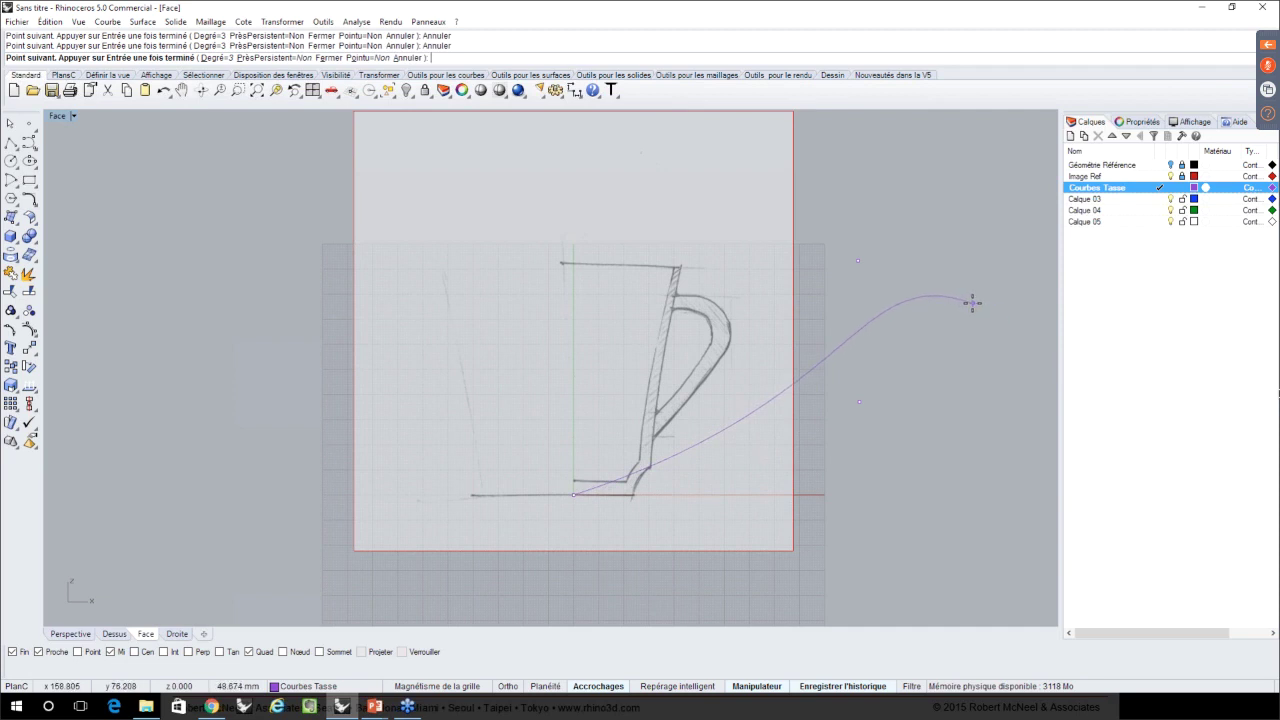
key("ctrl+z")
key("ctrl+z")
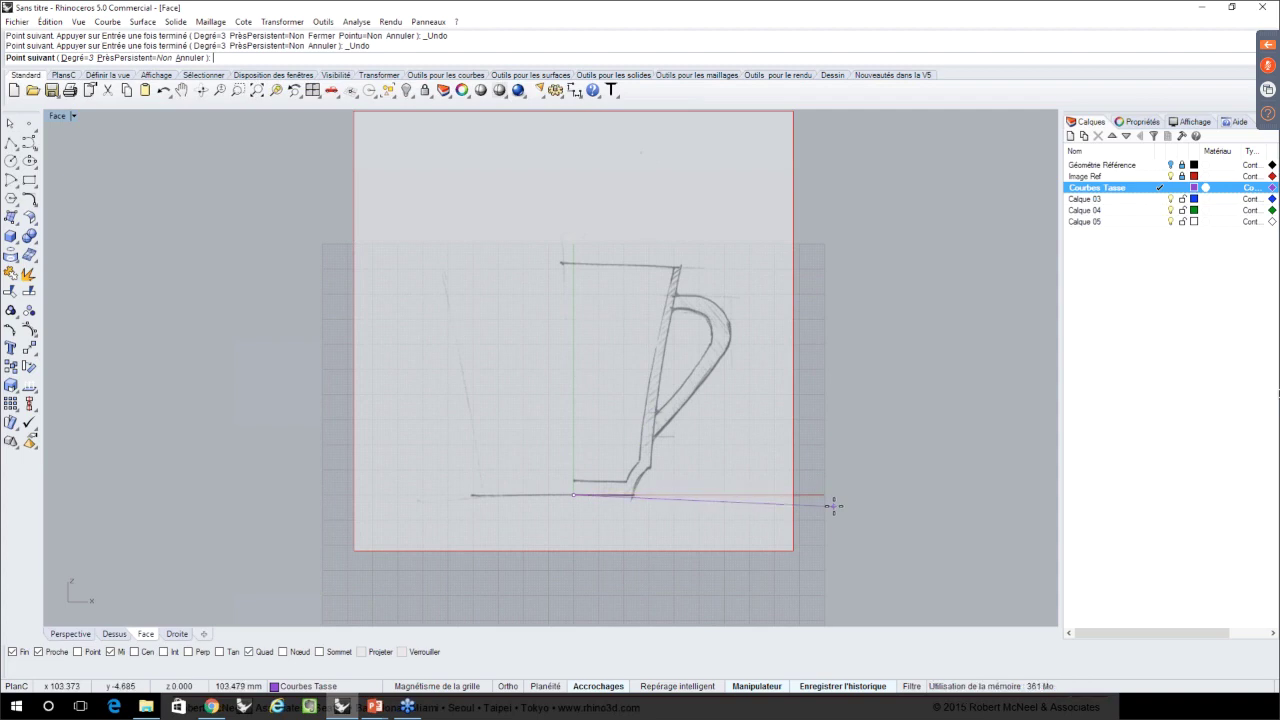
- Try orthogonally constrained control points along the base line and straight up, and undo them back to the start point
key("shift")
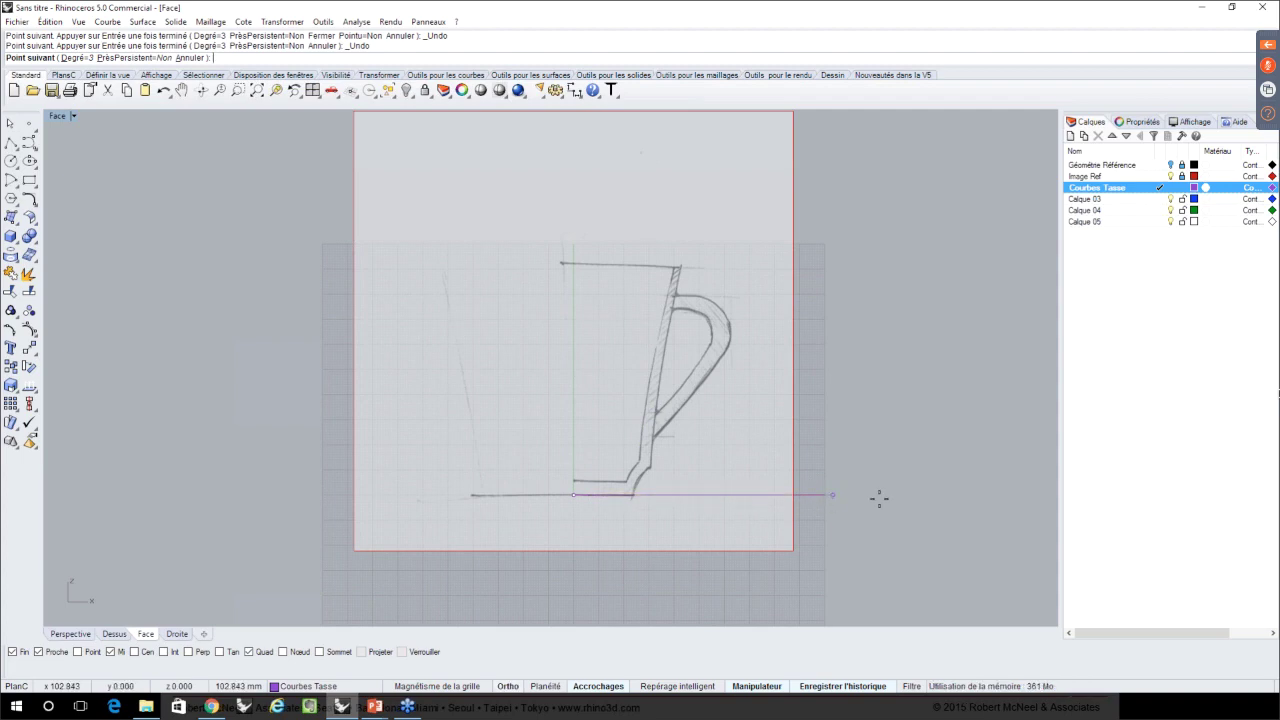
left_click(666, 497)
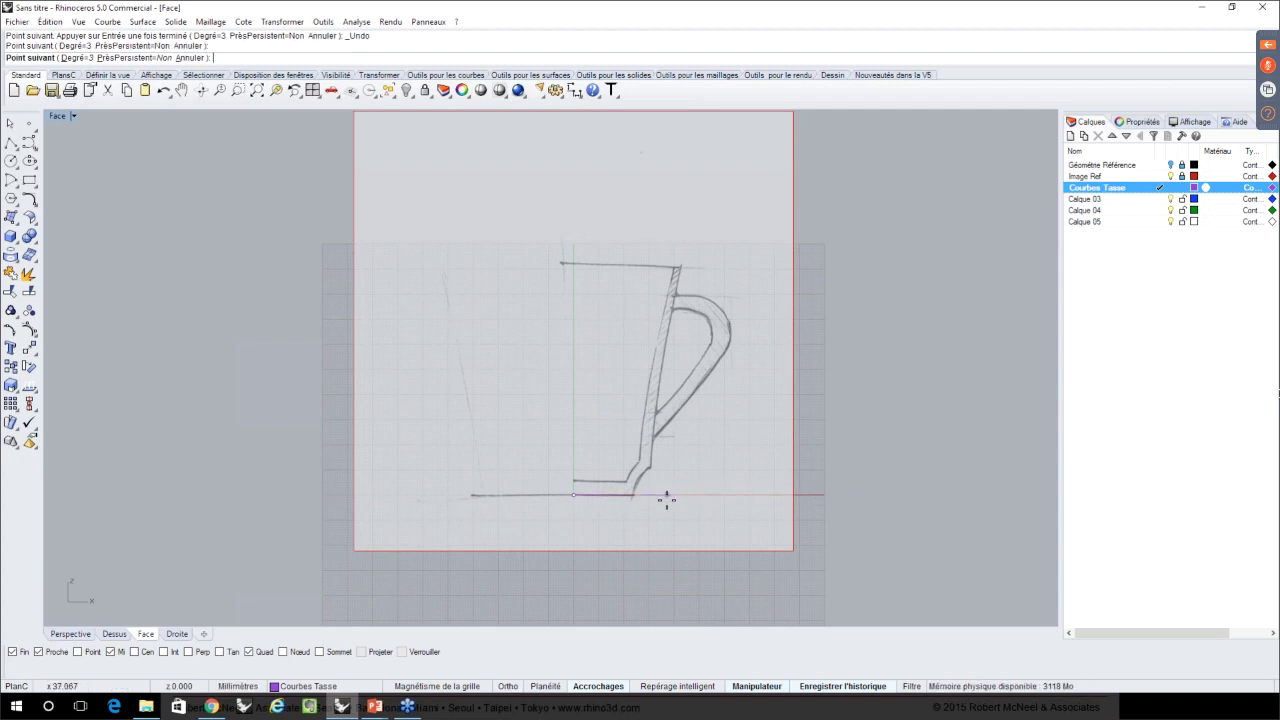
left_click(713, 505)
left_click(749, 495)
left_click(749, 452)
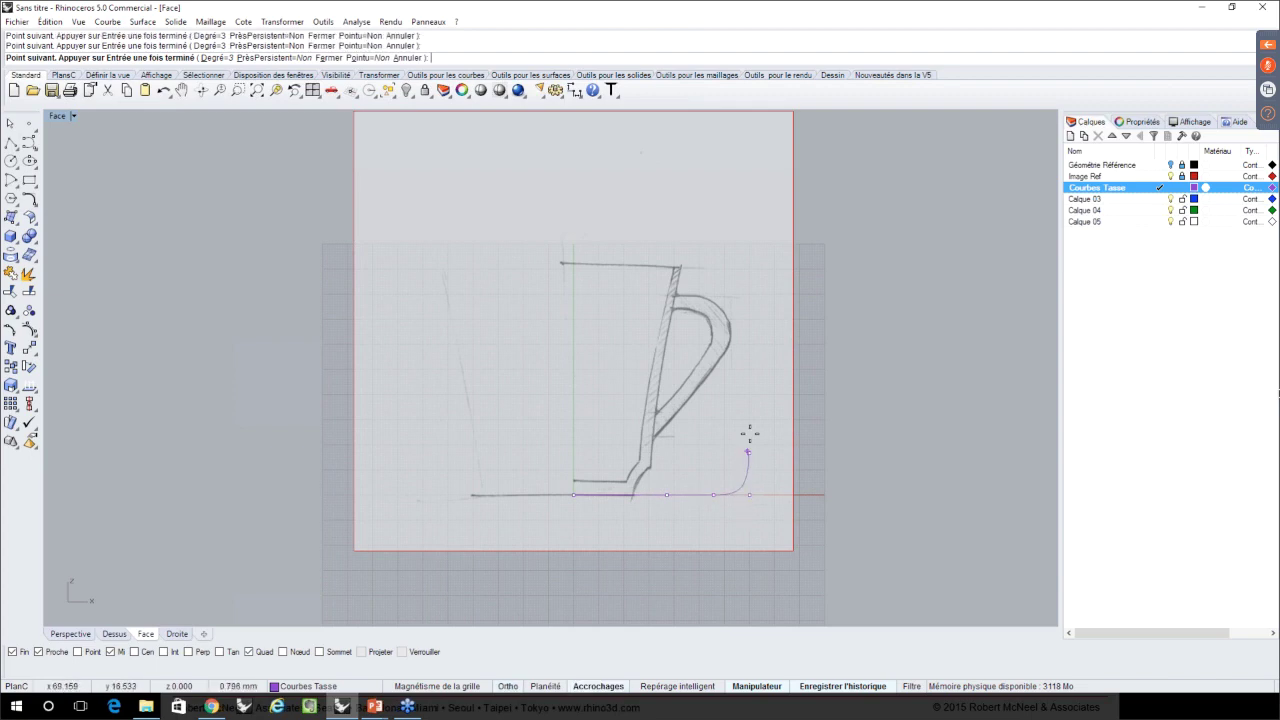
left_click(757, 352)
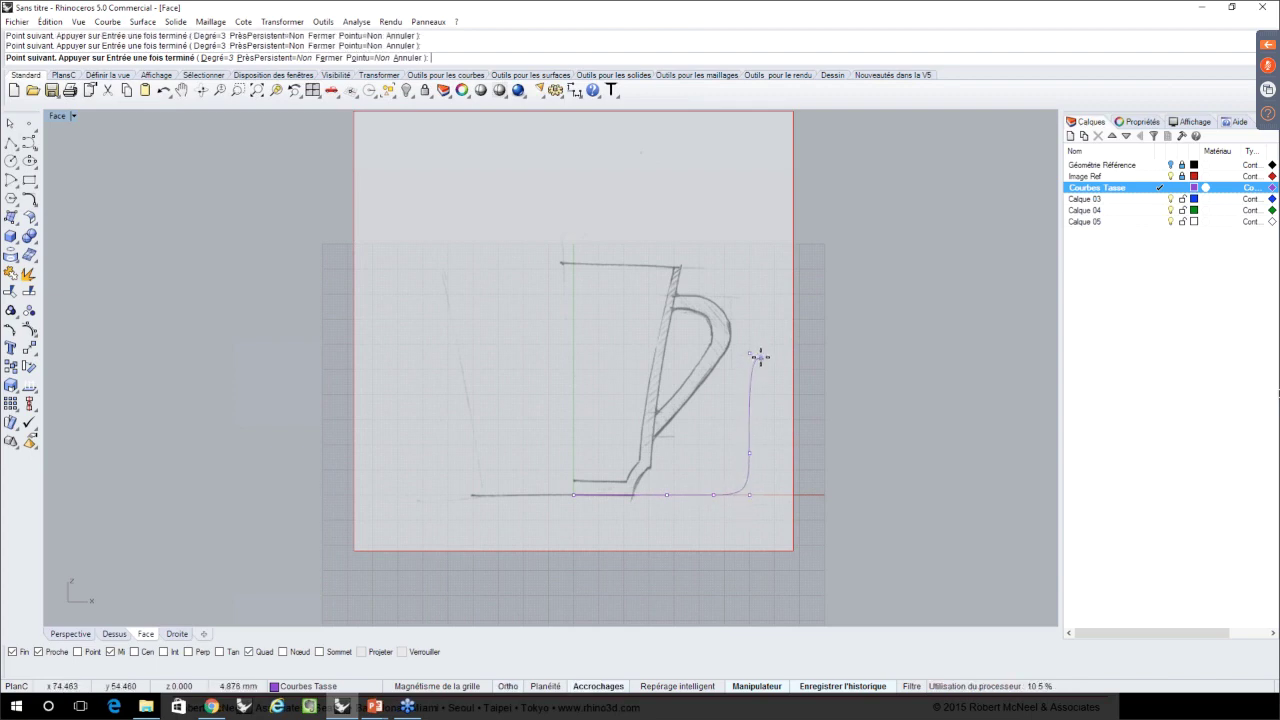
key("ctrl+z")
key("ctrl+z")
key("ctrl+z")
key("ctrl+z")
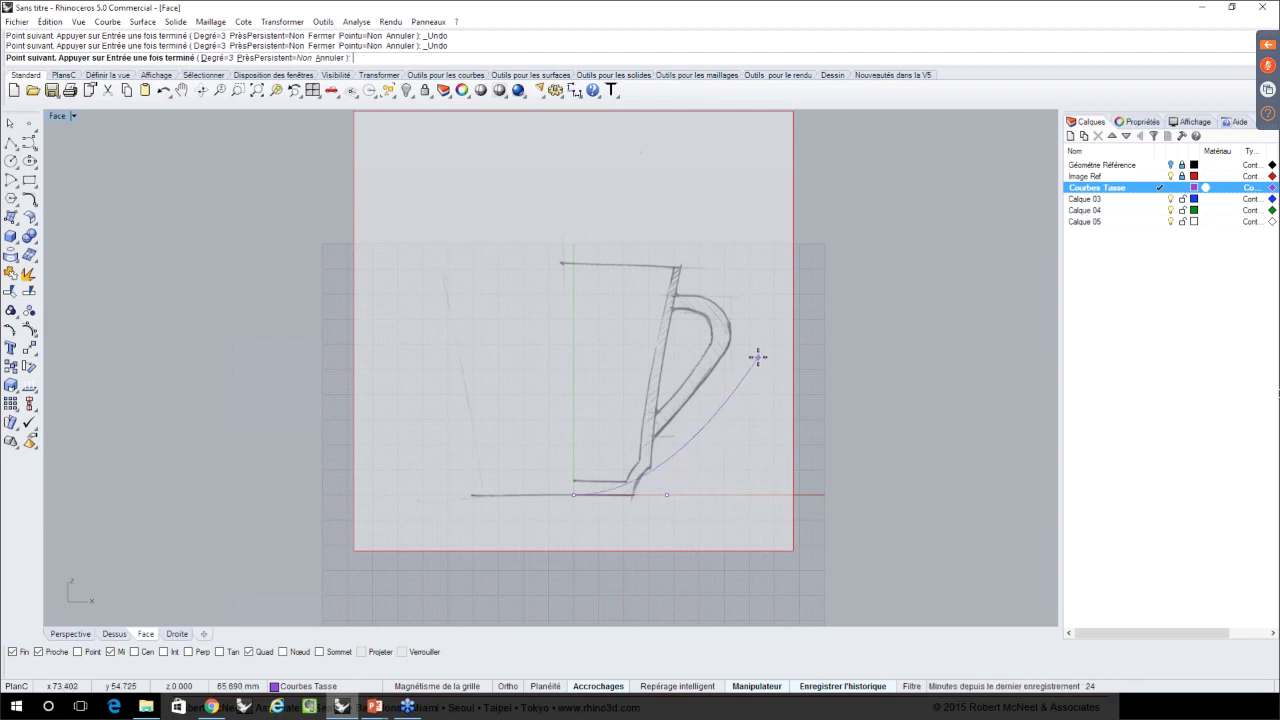
key("ctrl+z")
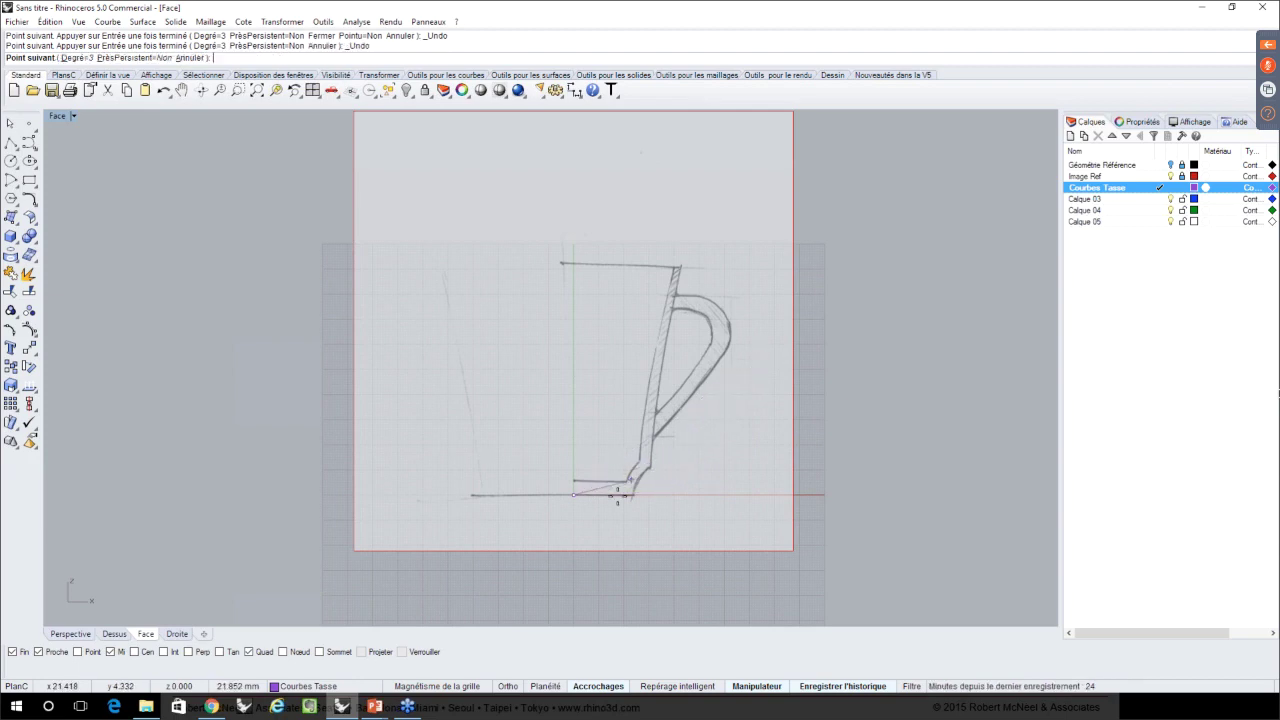
- Place the curve's control points along the mug's base line, around the base corner and up the outer curve of the foot
scroll(617, 495, "up", 1)
scroll(608, 510, "up", 2)
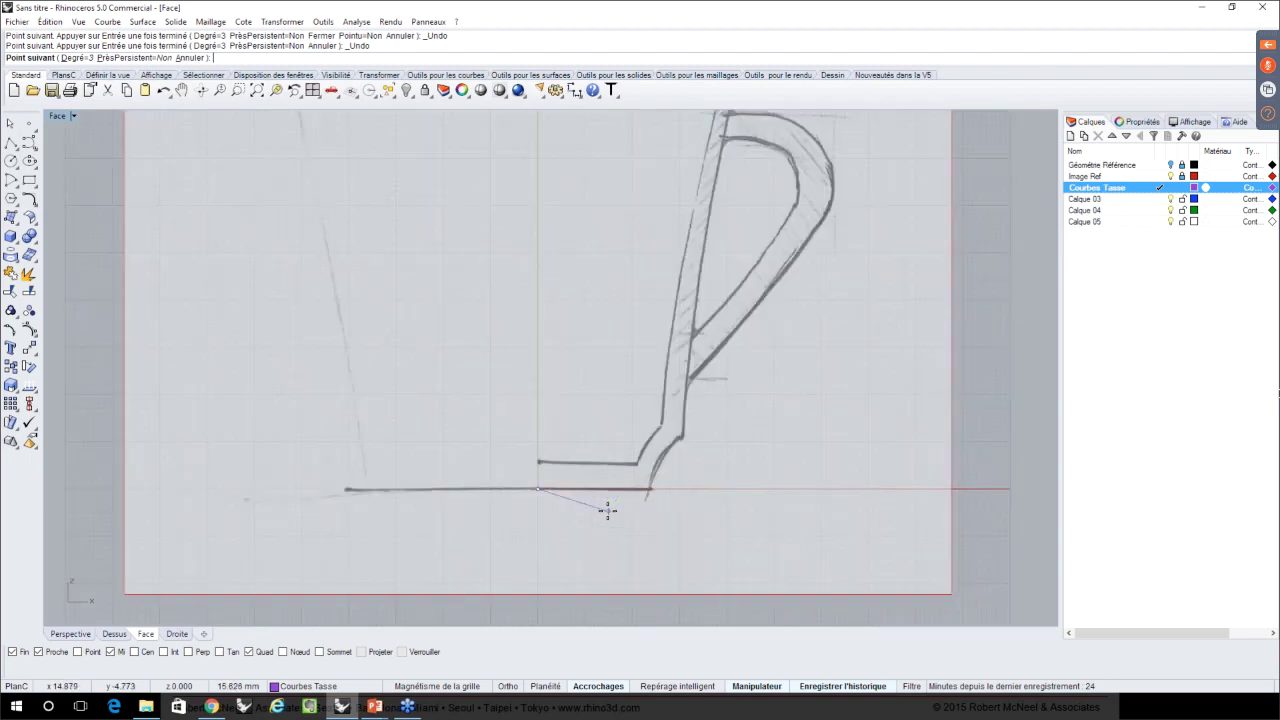
scroll(607, 511, "up", 1)
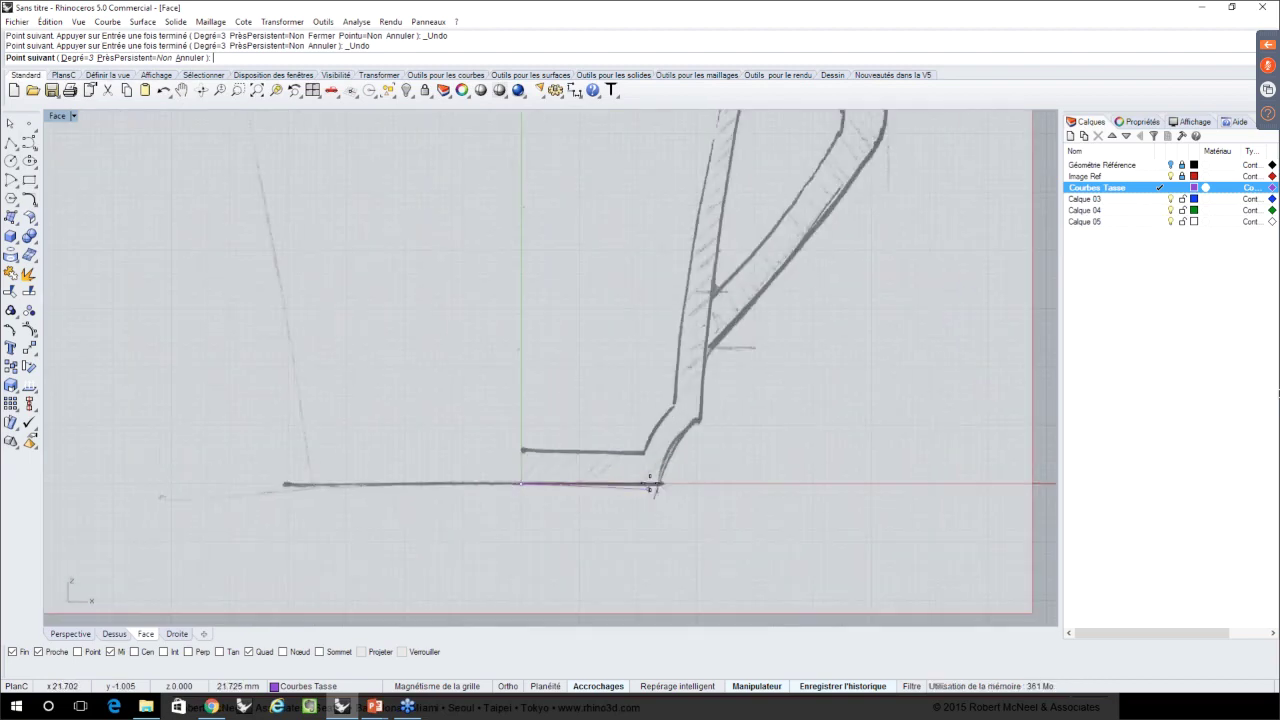
scroll(651, 486, "up", 1)
scroll(651, 486, "up", 1)
left_click(634, 484)
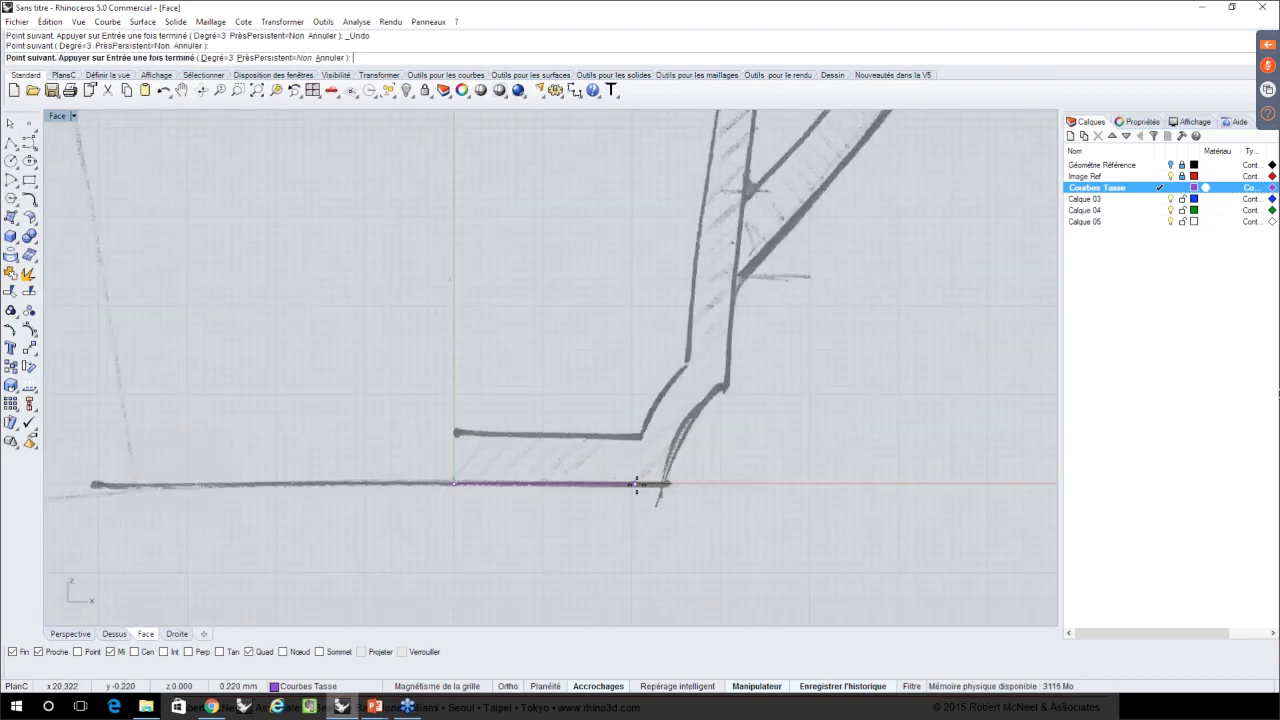
left_click(662, 482)
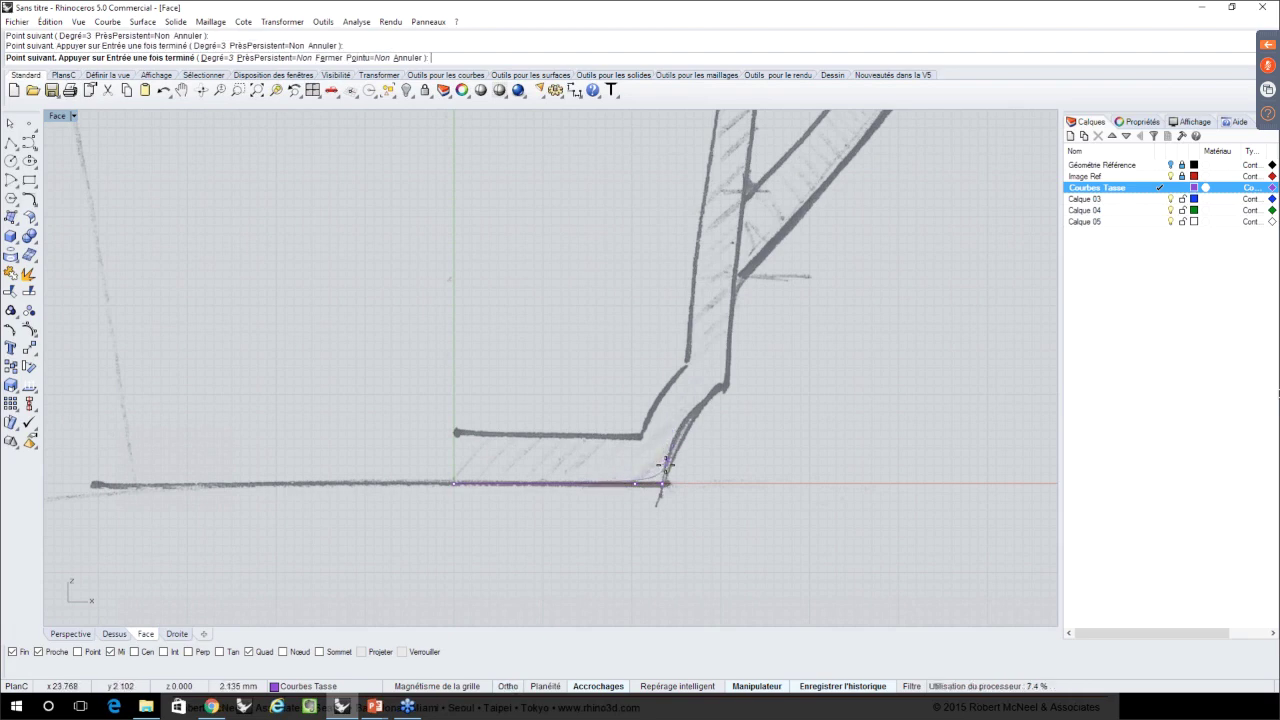
left_click(664, 466)
left_click(678, 411)
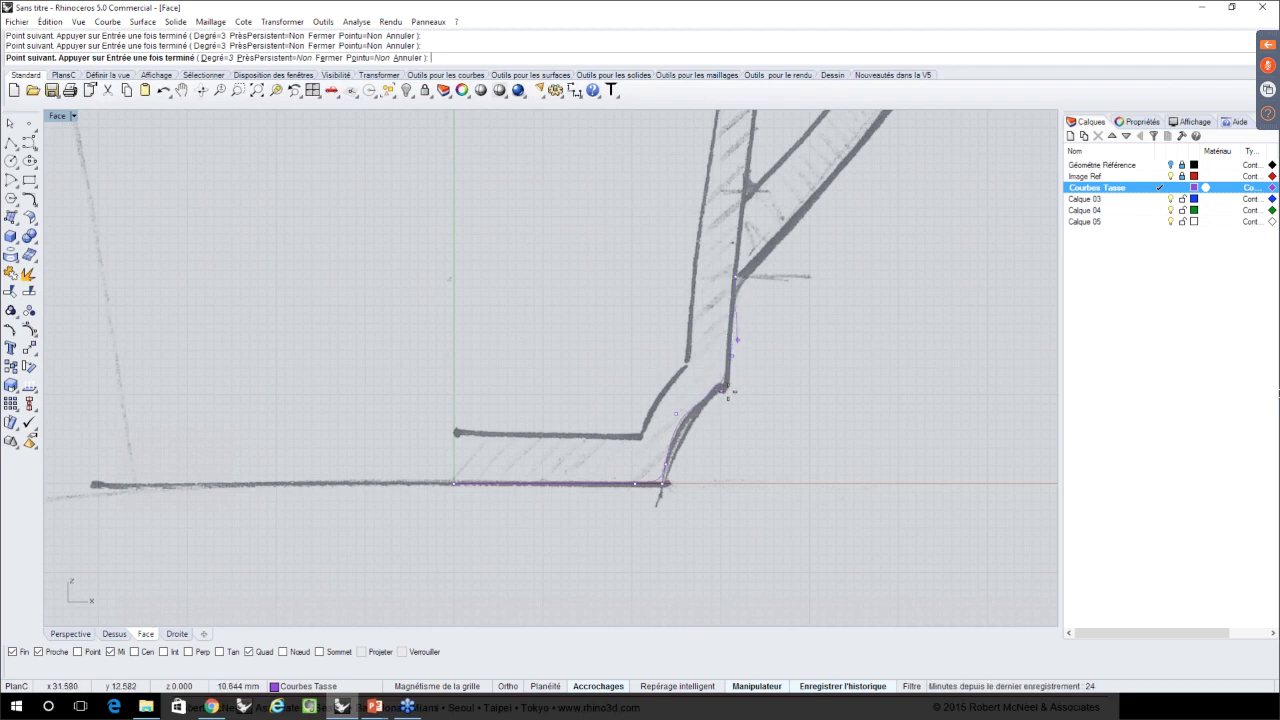
- Continue the curve's control points up the mug's outer wall to the outer rim corner at about 43.2, 90.8
scroll(729, 393, "down", 2)
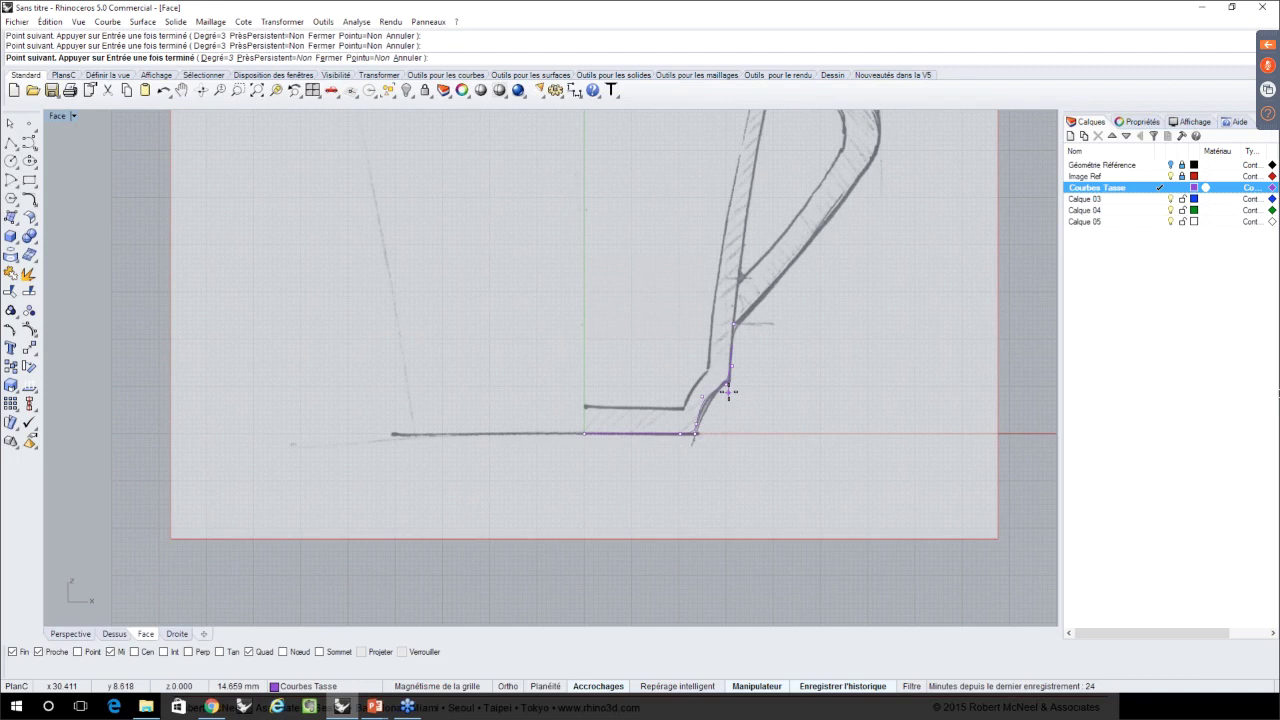
right_click_drag(731, 350, 728, 392)
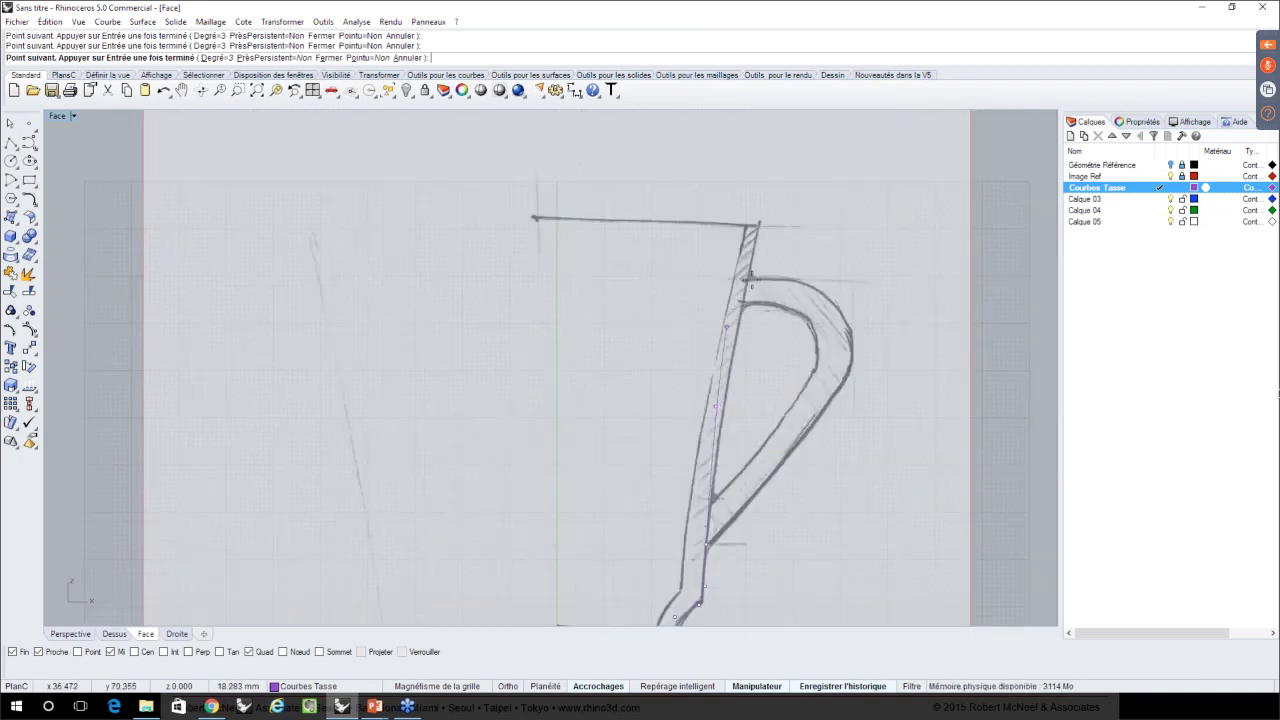
left_click(760, 224)
scroll(760, 224, "up", 3)
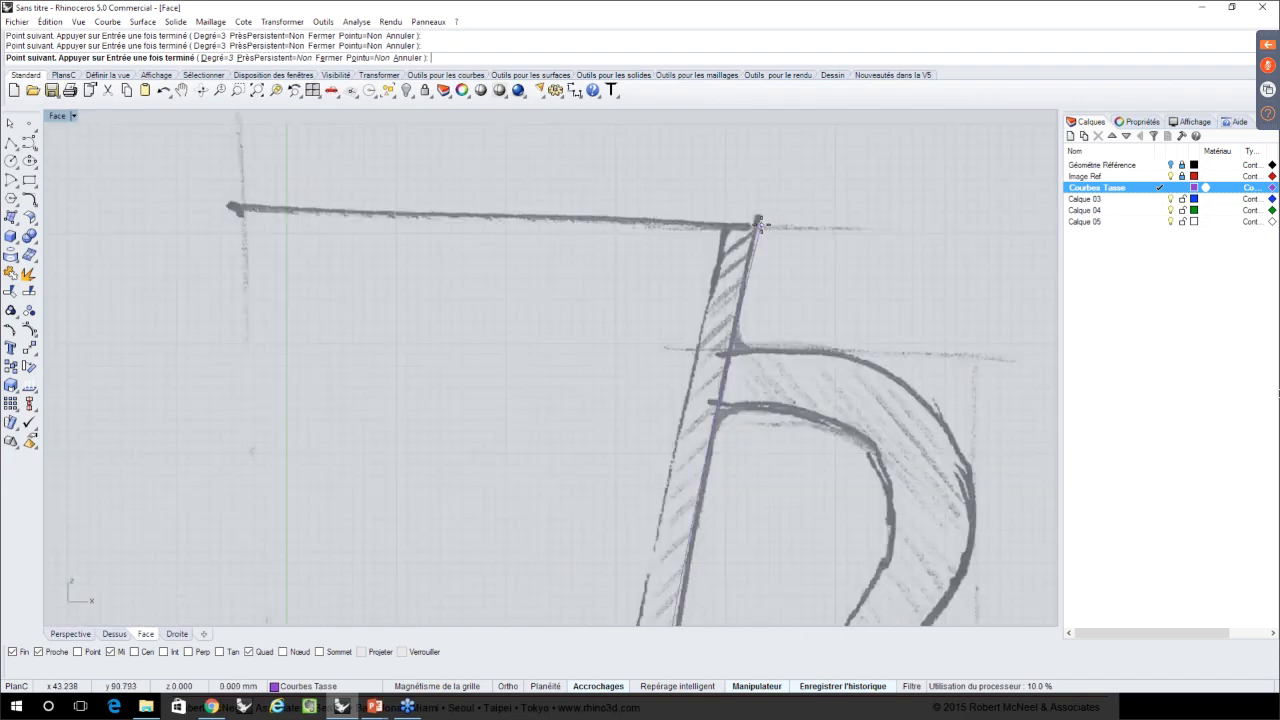
- Try continuing the curve's control points past the inner rim corner and down into the mug's interior, and undo them back to the rim
scroll(760, 224, "up", 2)
scroll(760, 224, "up", 2)
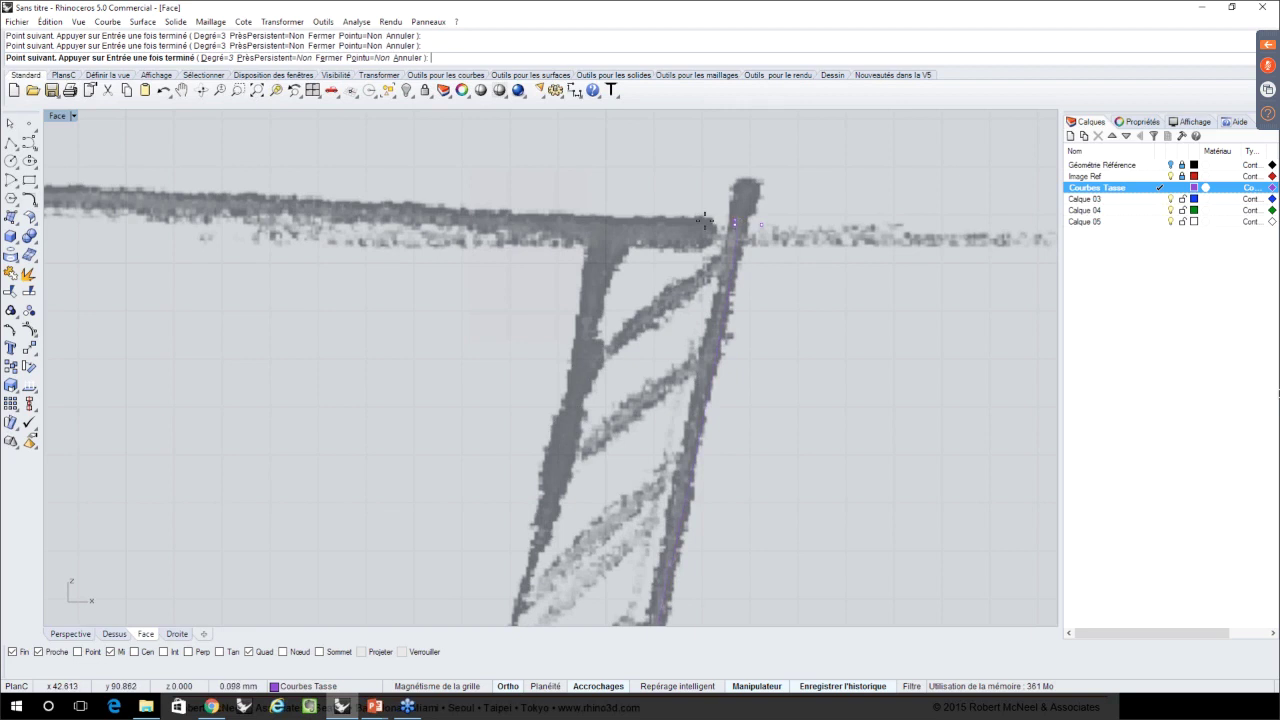
left_click(575, 224)
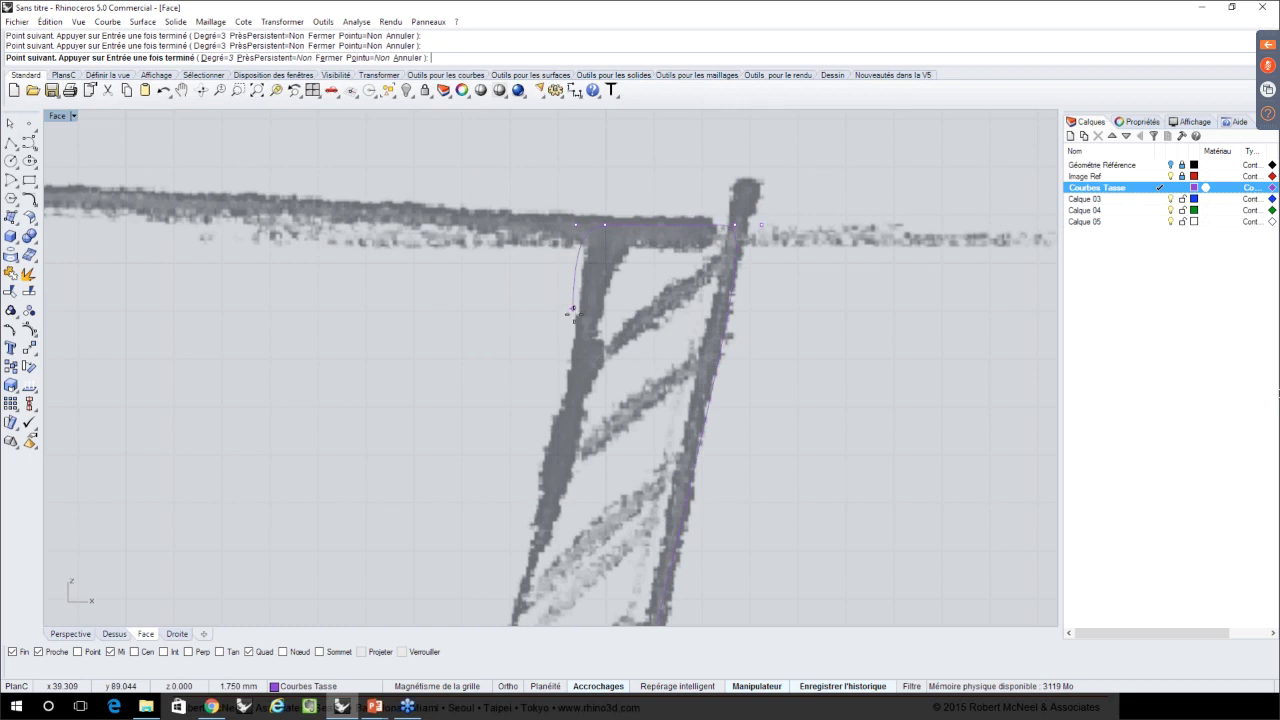
left_click(571, 327)
left_click(527, 426)
left_click(406, 433)
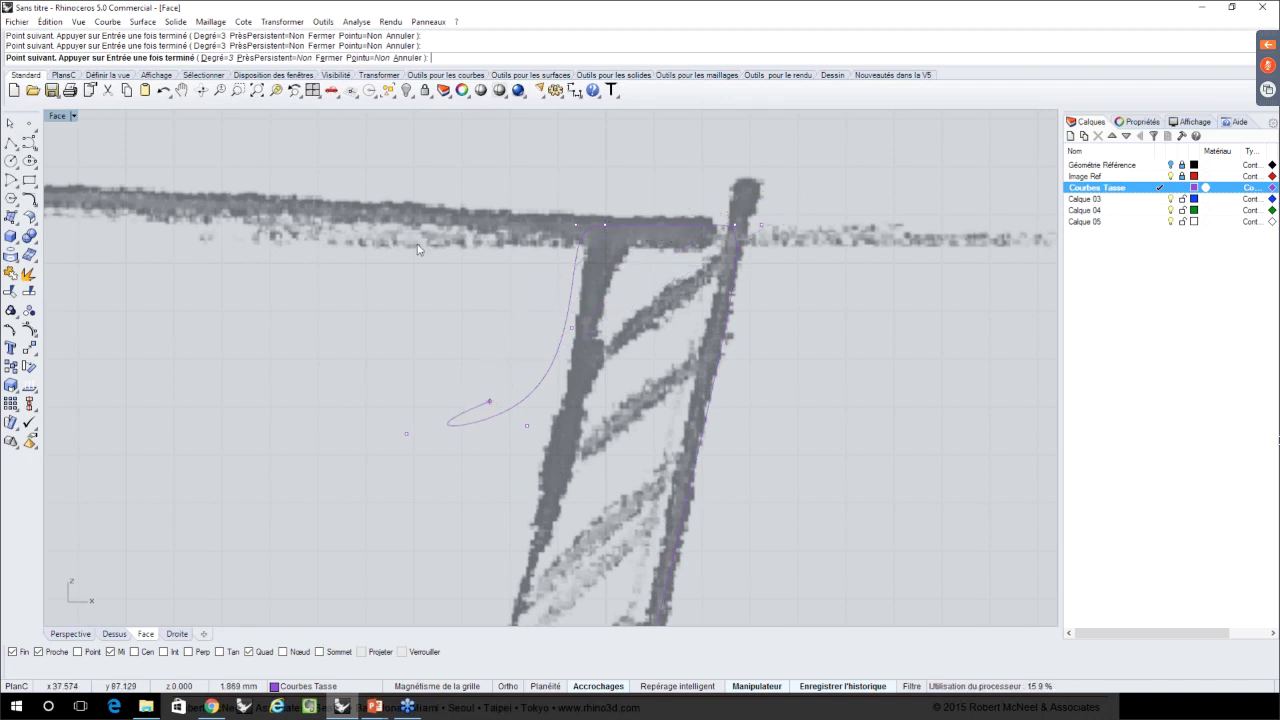
left_click(407, 57)
left_click(407, 57)
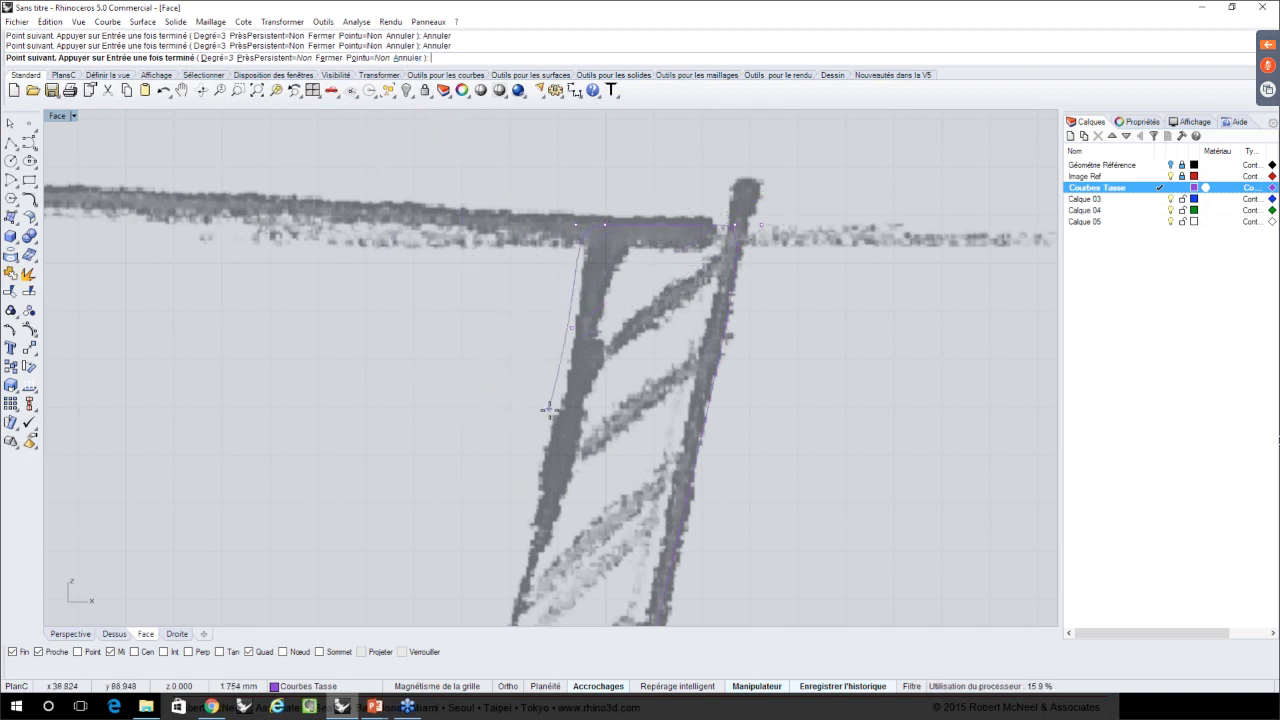
left_click(407, 57)
left_click(407, 57)
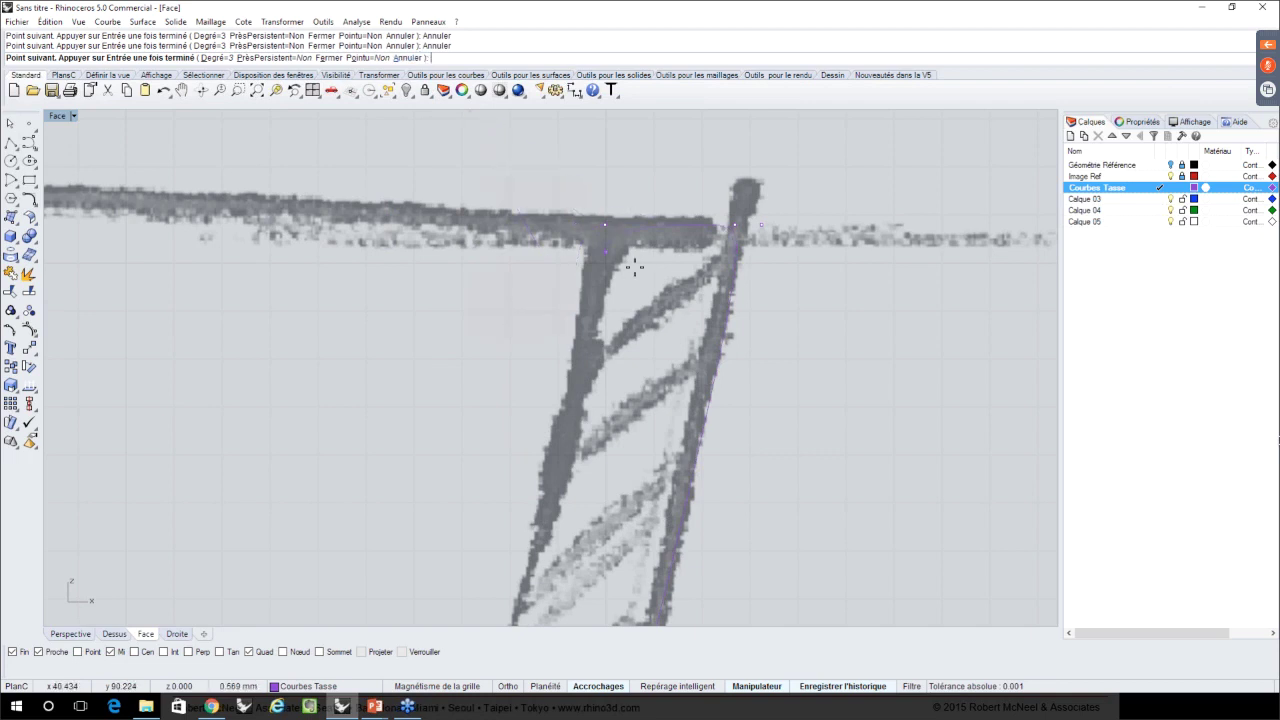
- Place control points just past the mug's inner rim corner at about 39.6, 90.9 and midway down the inner wall
scroll(623, 257, "up", 1)
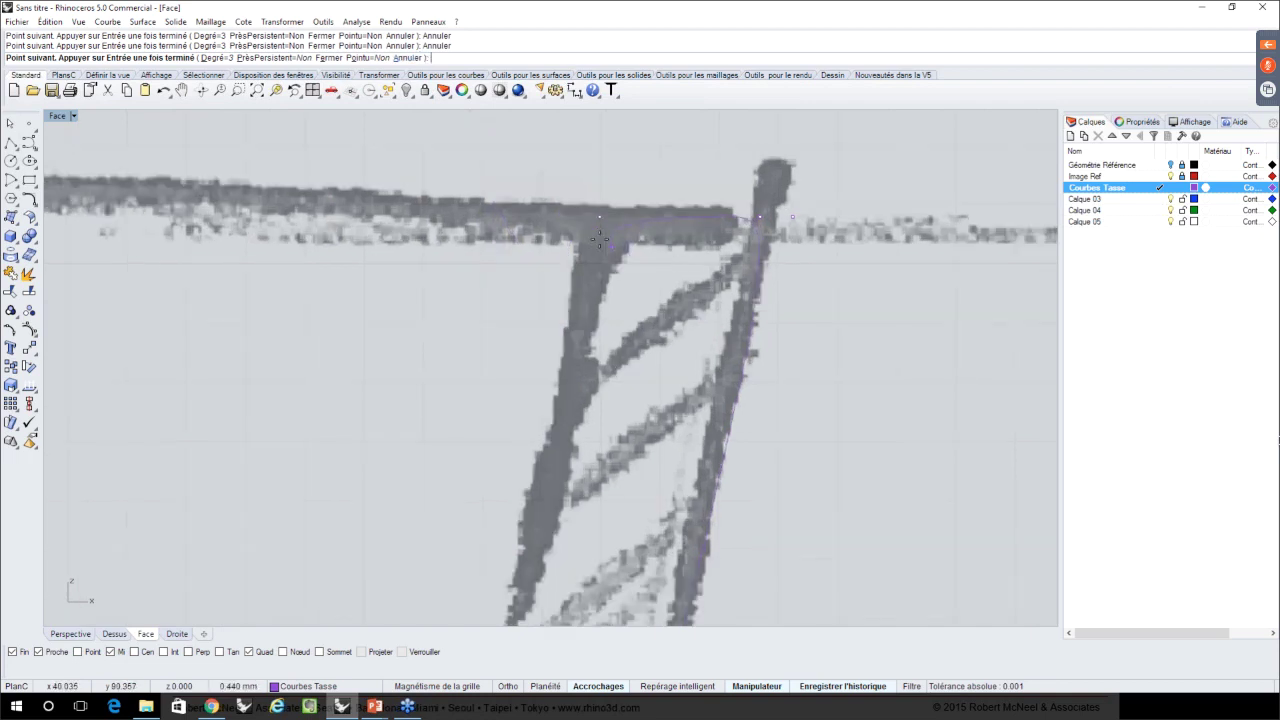
scroll(600, 238, "up", 1)
left_click(563, 198)
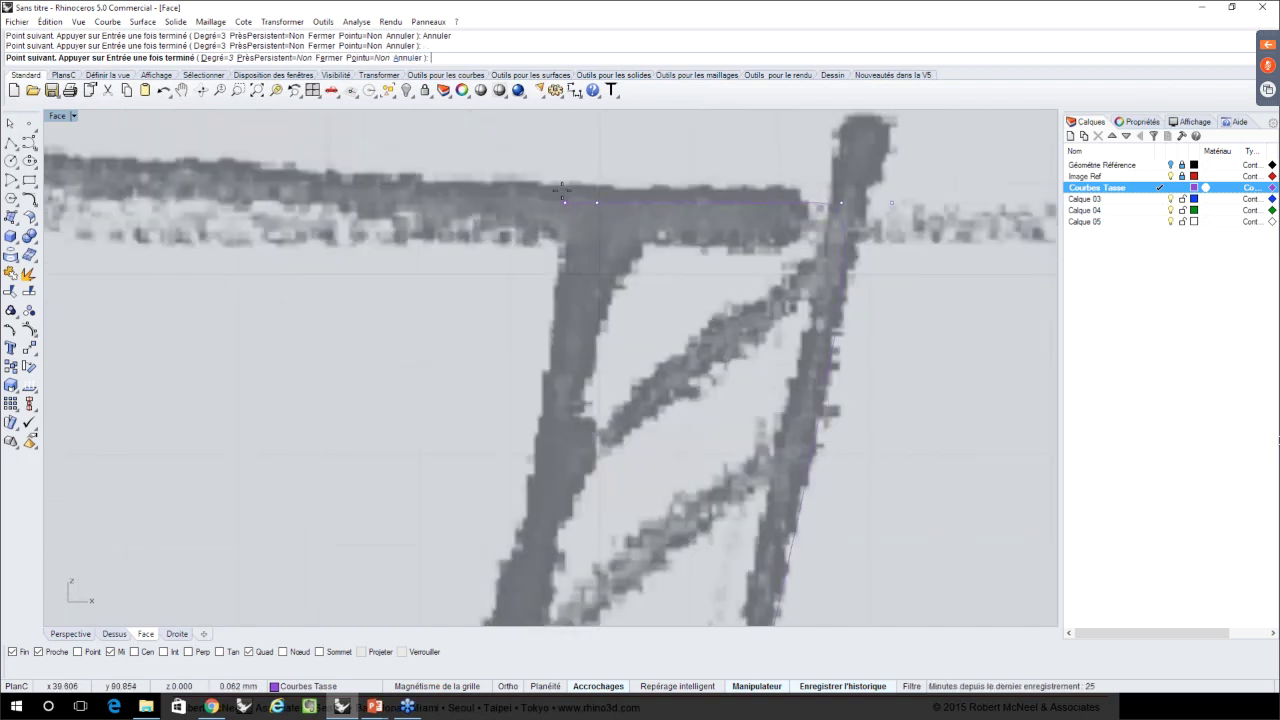
scroll(562, 190, "down", 2)
scroll(561, 187, "down", 1)
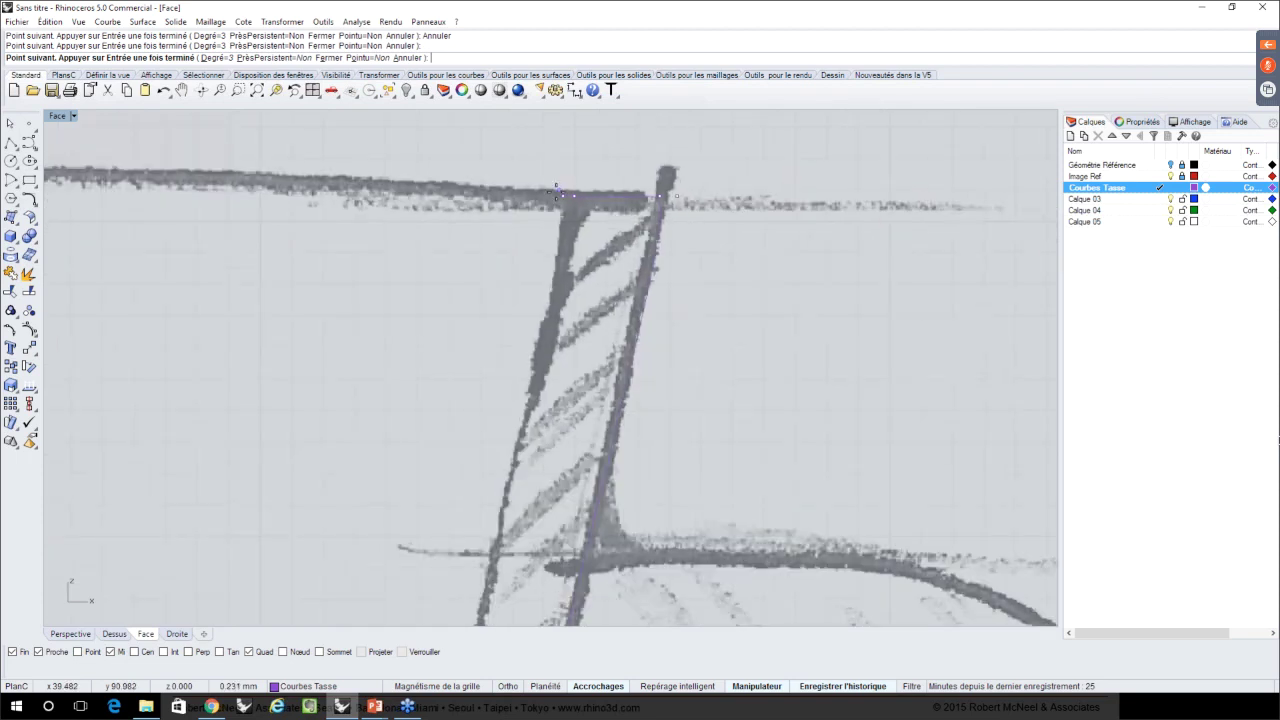
right_click_drag(557, 190, 424, 423)
scroll(637, 363, "down", 3)
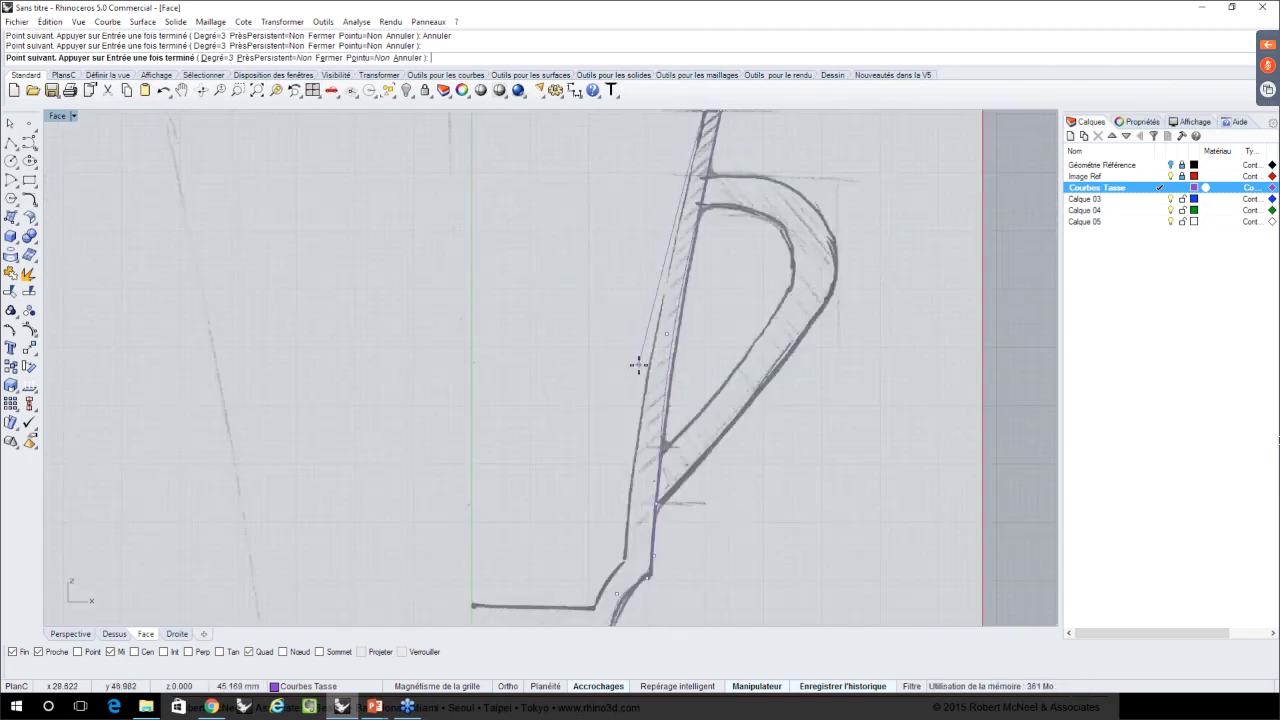
left_click(643, 366)
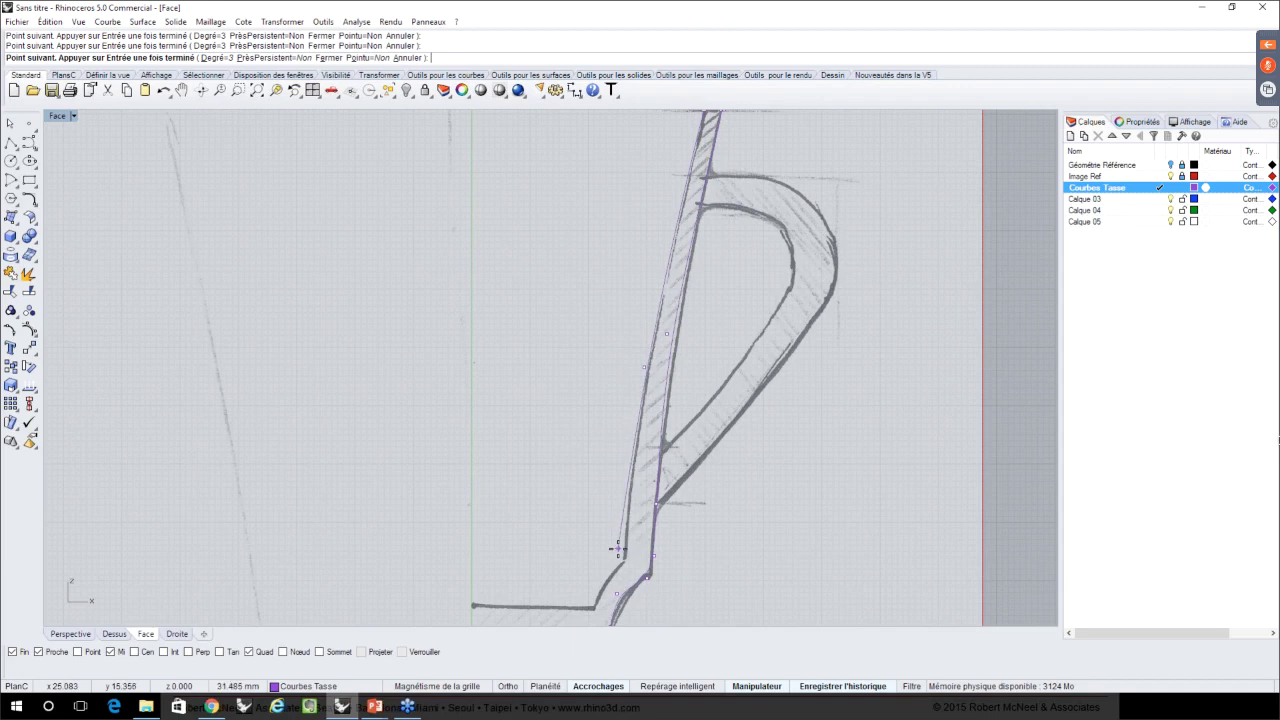
- Continue the control points around the inner foot and along the inside floor to about 0.6, 4.7, and finish the curve
scroll(617, 548, "up", 2)
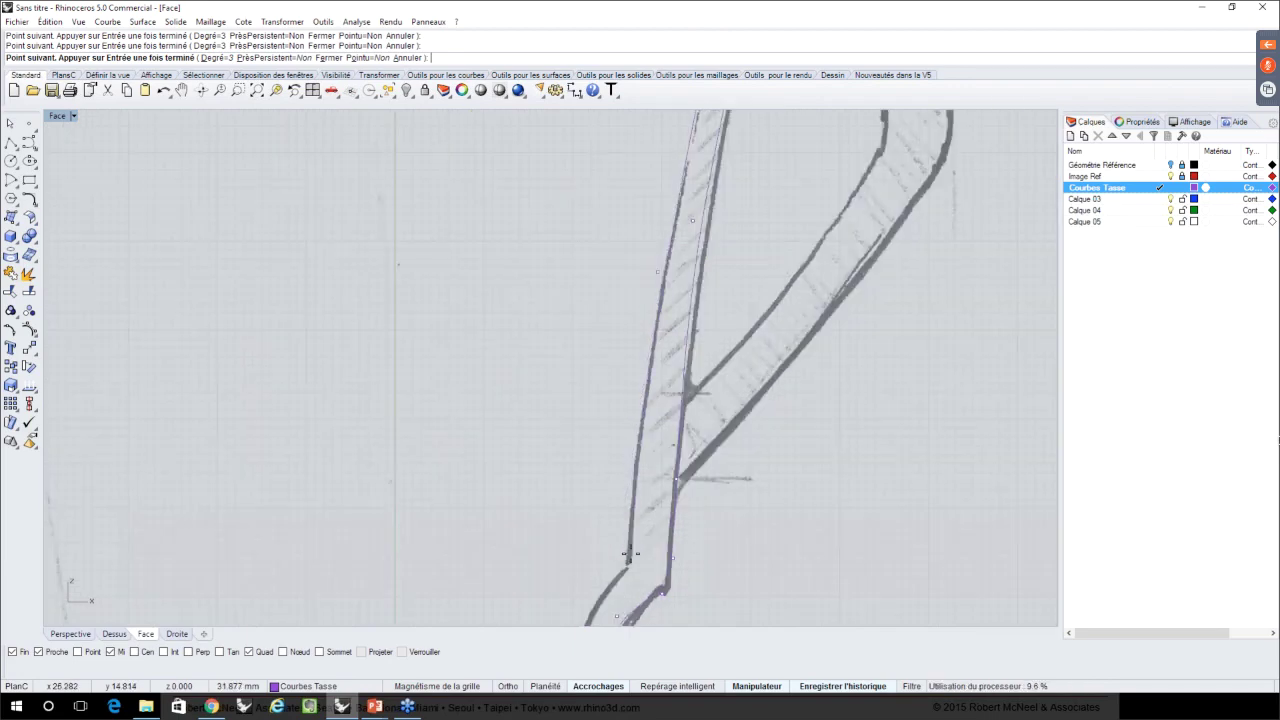
right_click_drag(579, 588, 610, 434)
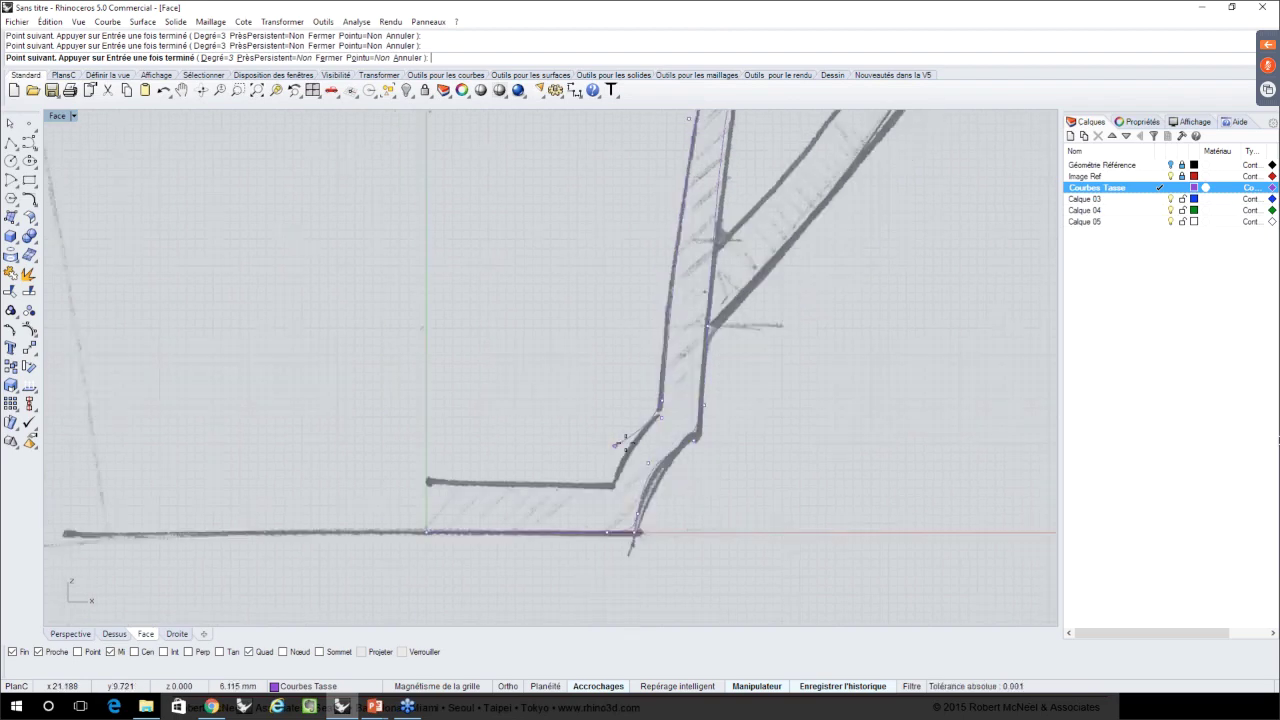
scroll(620, 443, "up", 2)
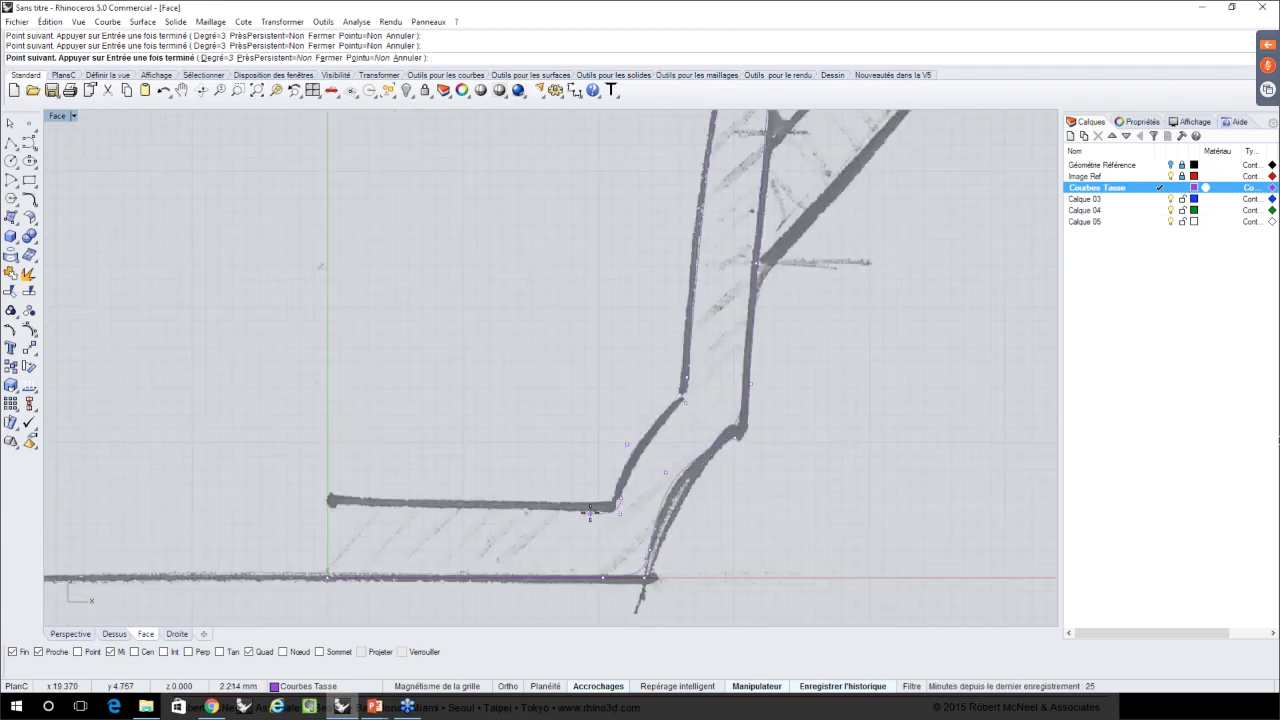
left_click(590, 512)
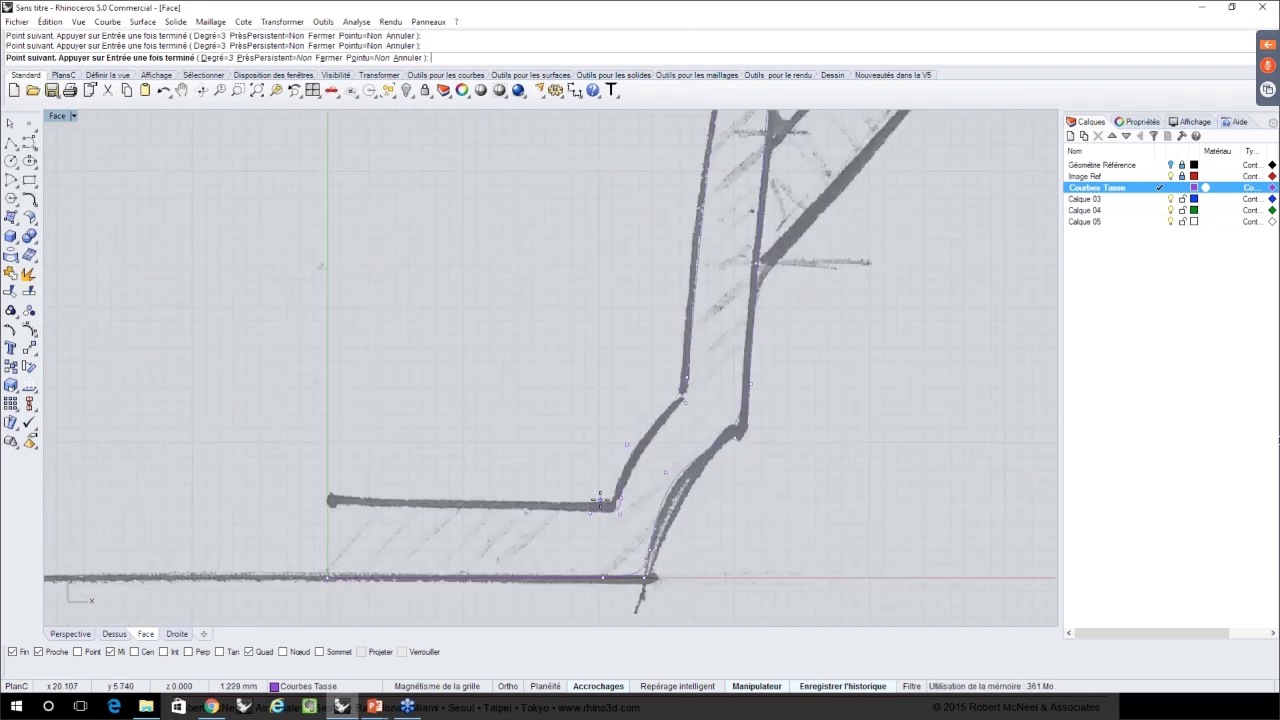
key("ctrl+z")
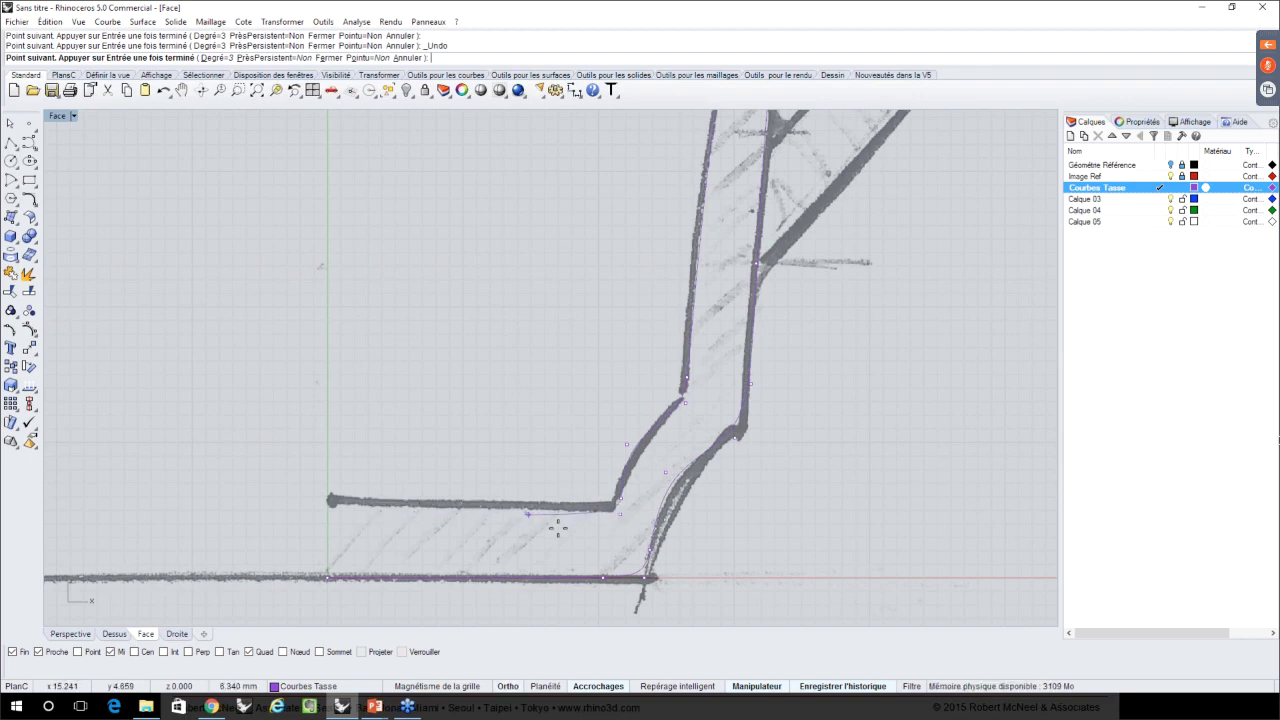
left_click(600, 513)
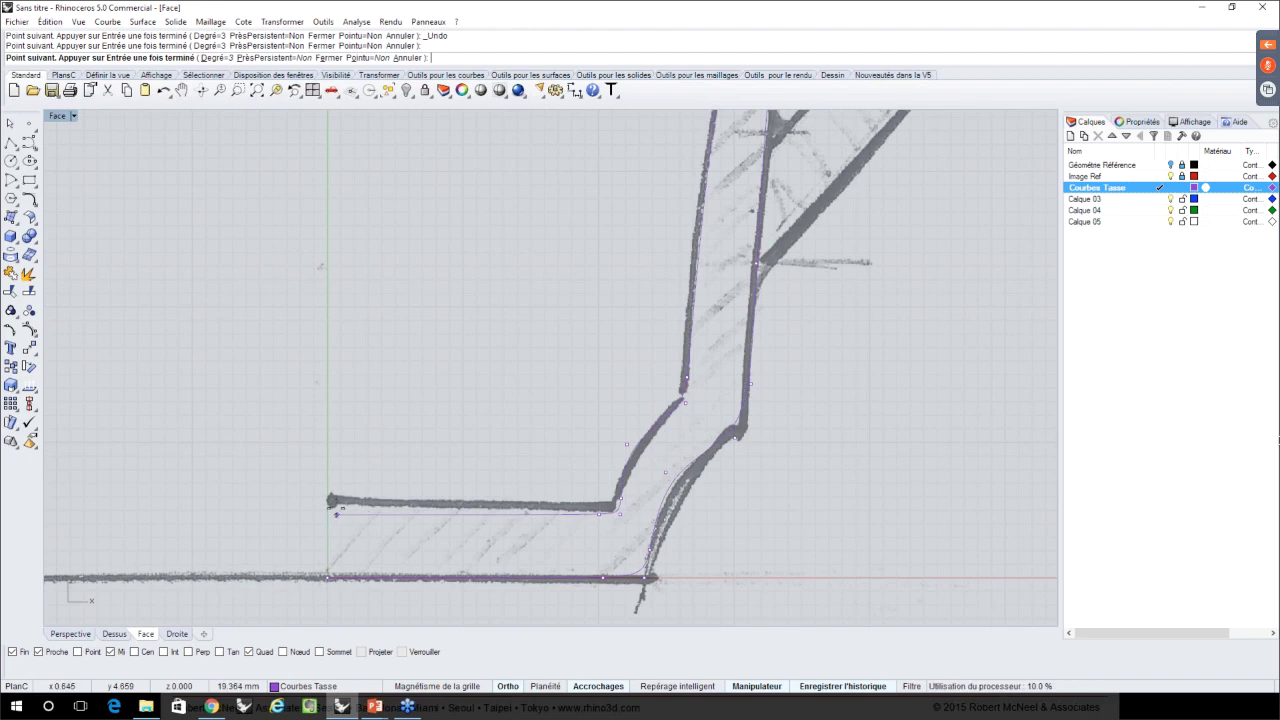
left_click(338, 515)
key("Return")
- Turn on the control points of the finished mug profile curve and select all of them
scroll(352, 543, "down", 1)
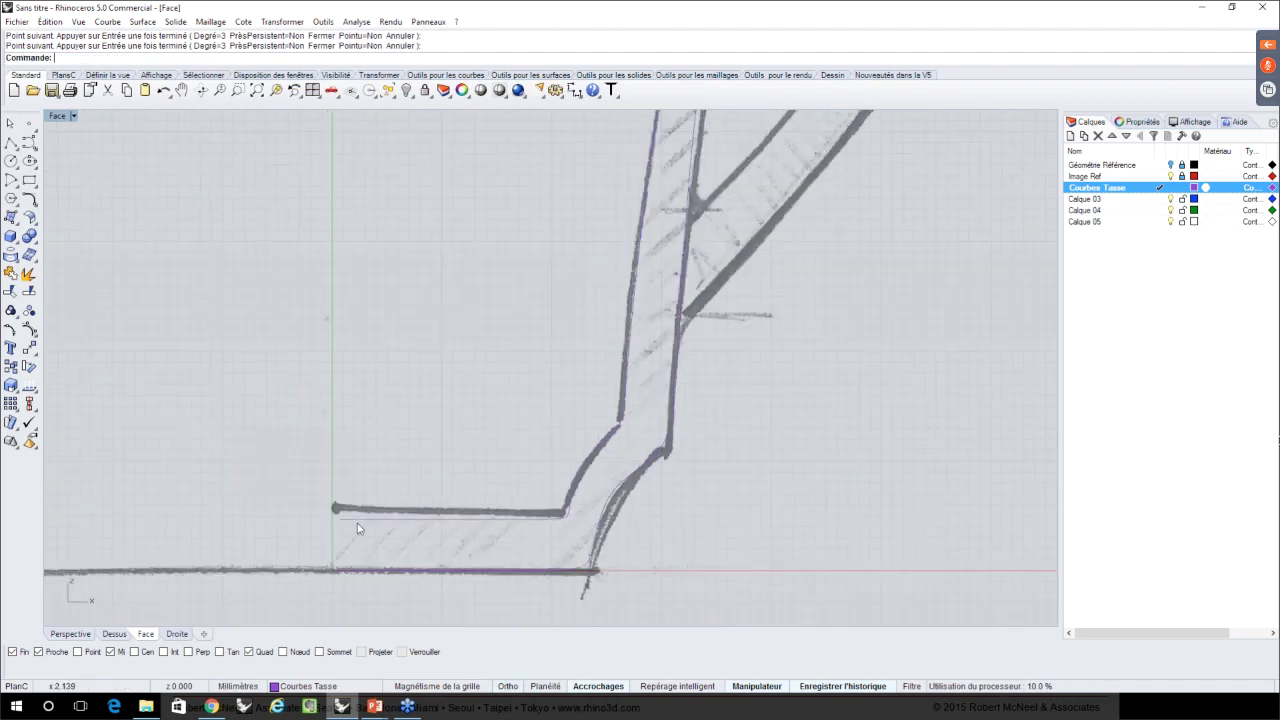
scroll(365, 535, "down", 1)
left_click(379, 534)
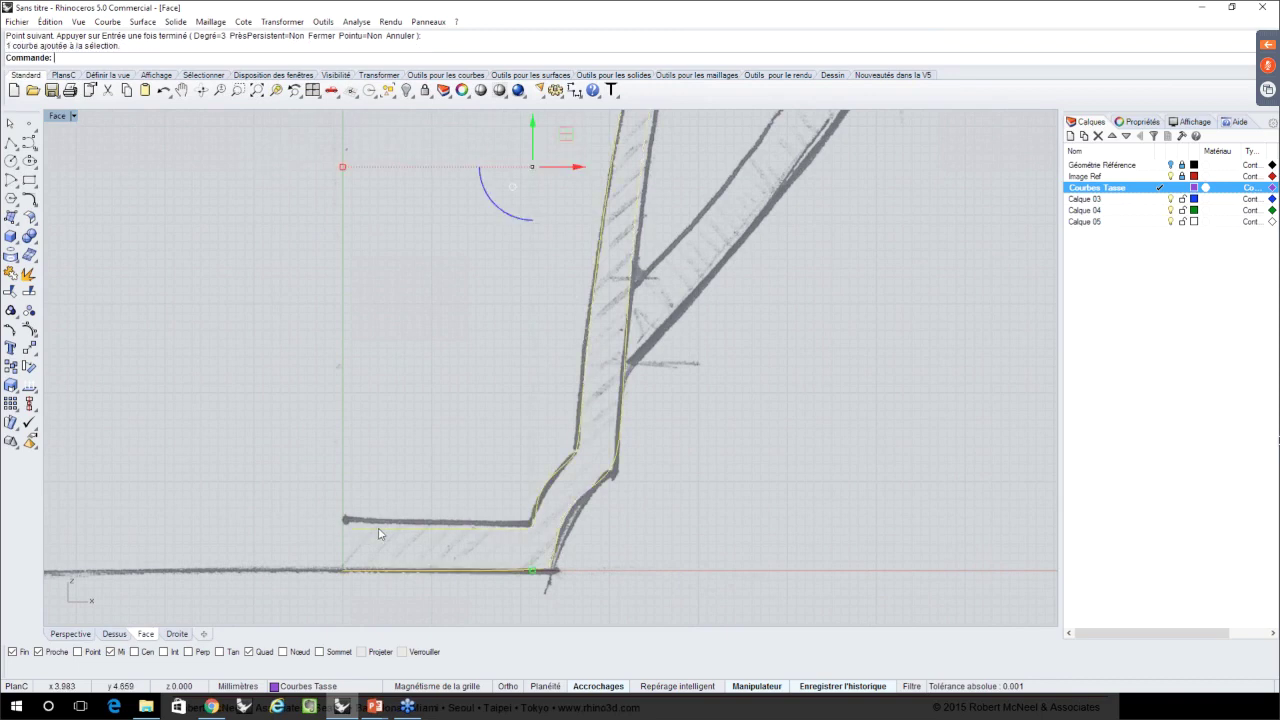
scroll(379, 534, "down", 1)
scroll(379, 535, "down", 1)
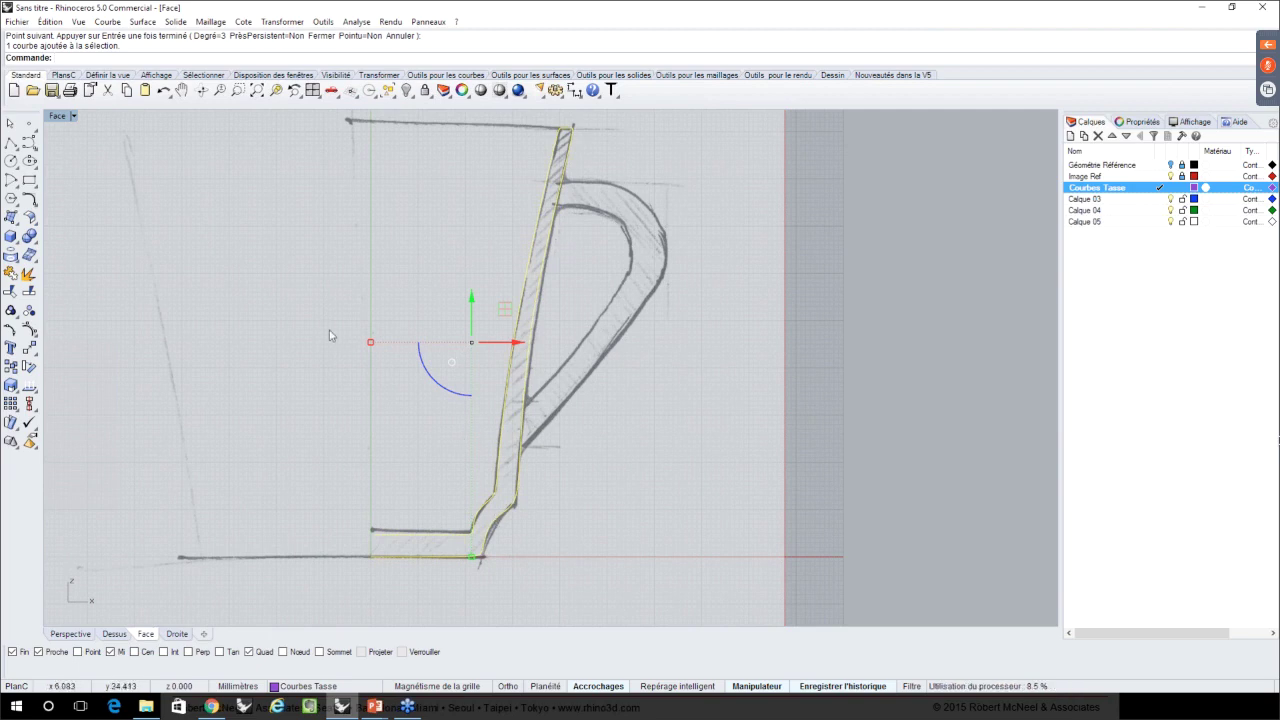
left_click(29, 330)
scroll(465, 540, "down", 2)
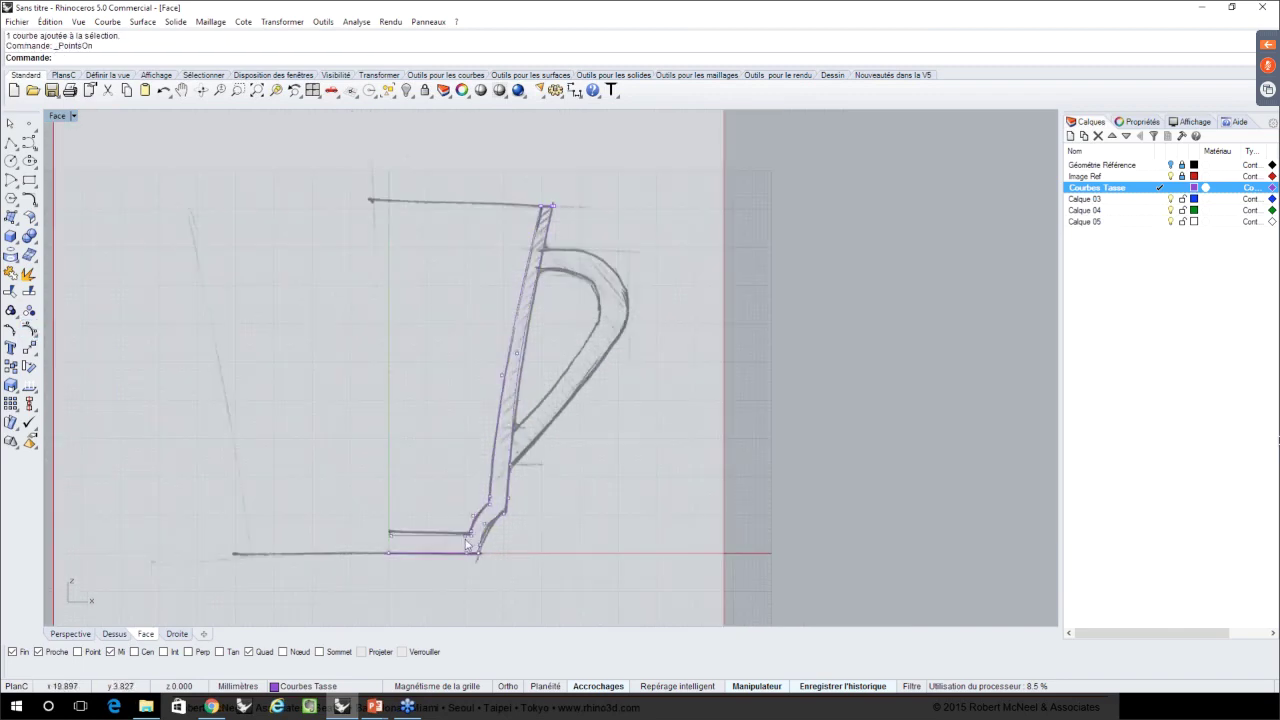
left_click_drag(351, 177, 640, 572)
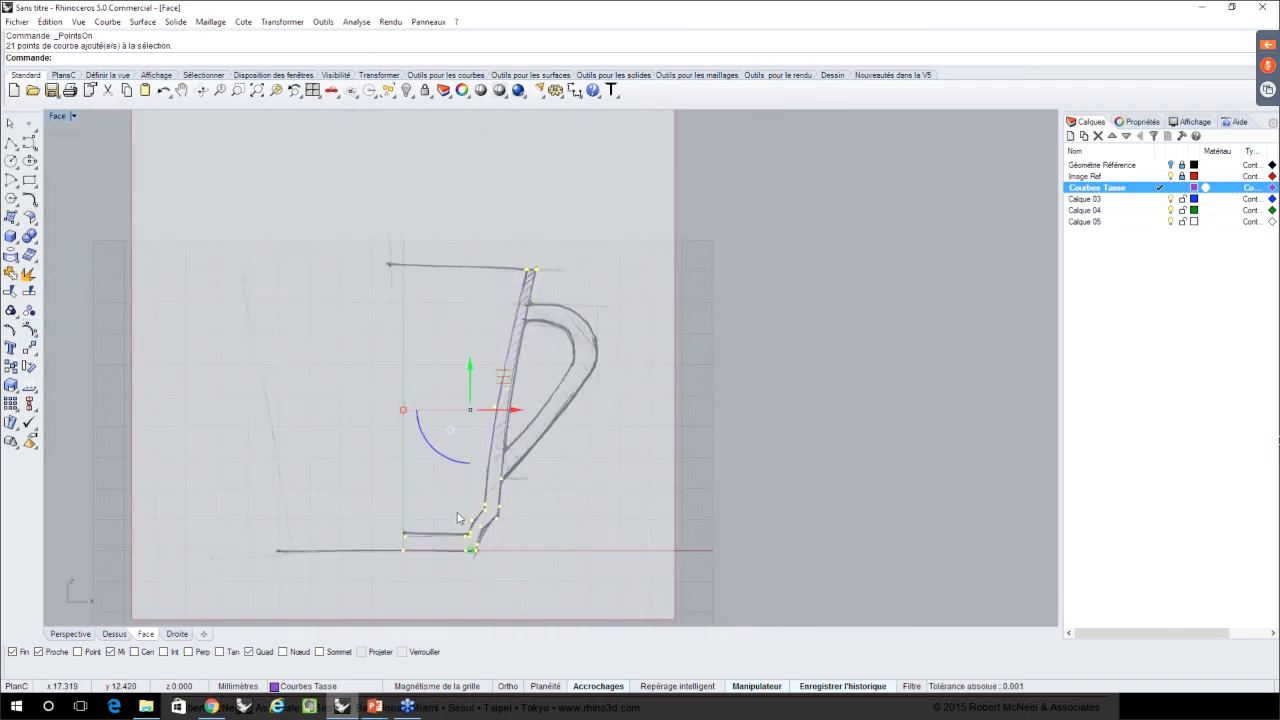
- Try moving the inside floor's end point and the inner foot's upper corner point into the mug's interior, and undo the moves
scroll(458, 517, "up", 2)
scroll(465, 528, "up", 3)
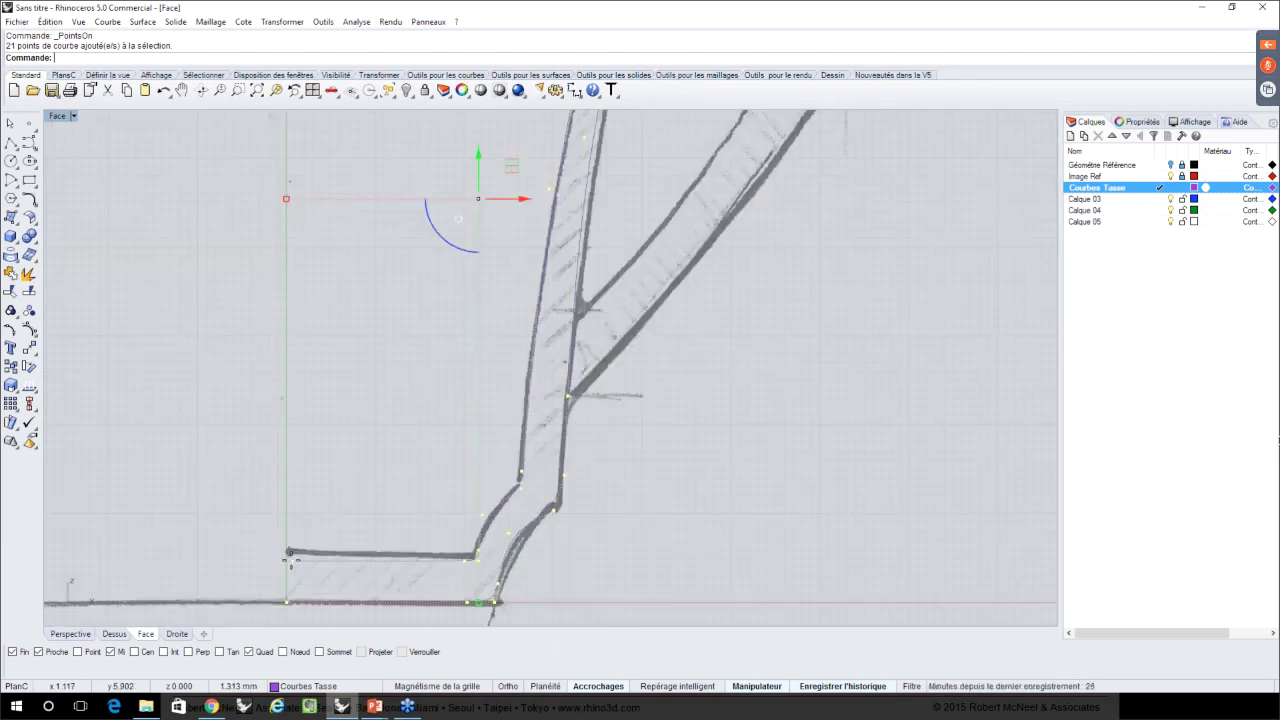
left_click_drag(290, 555, 369, 402)
key("Escape")
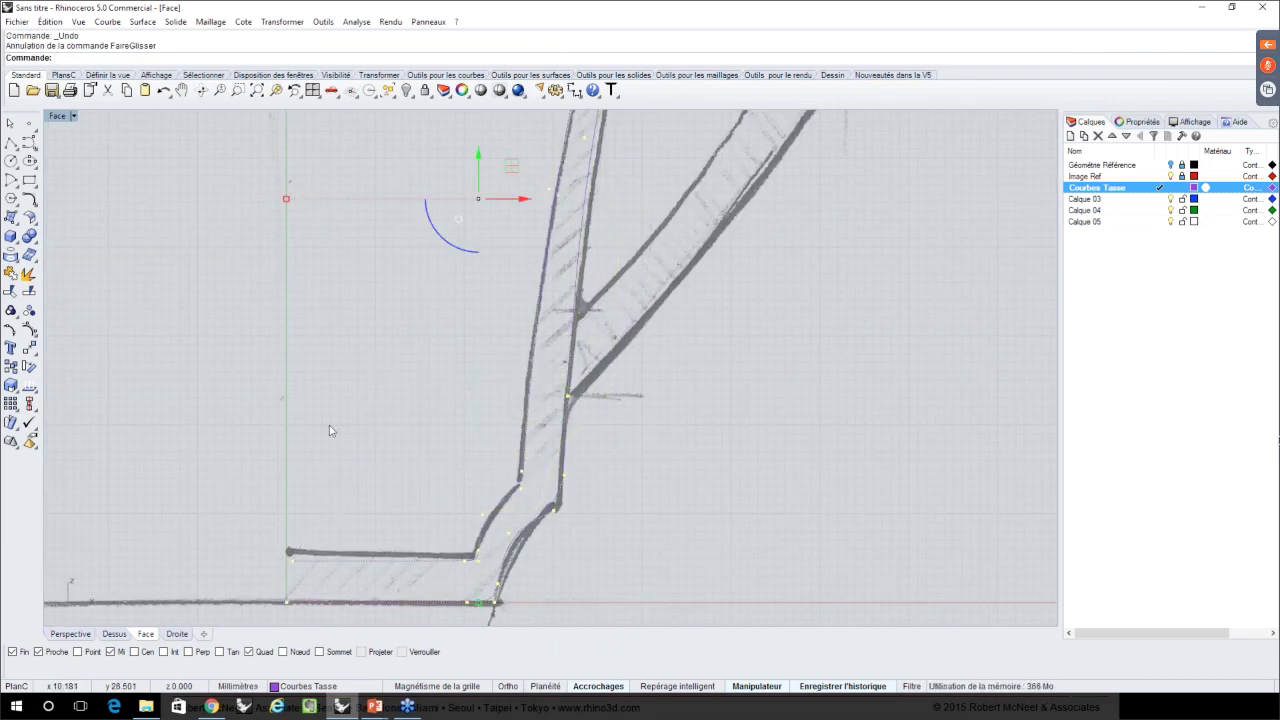
left_click_drag(262, 500, 190, 393)
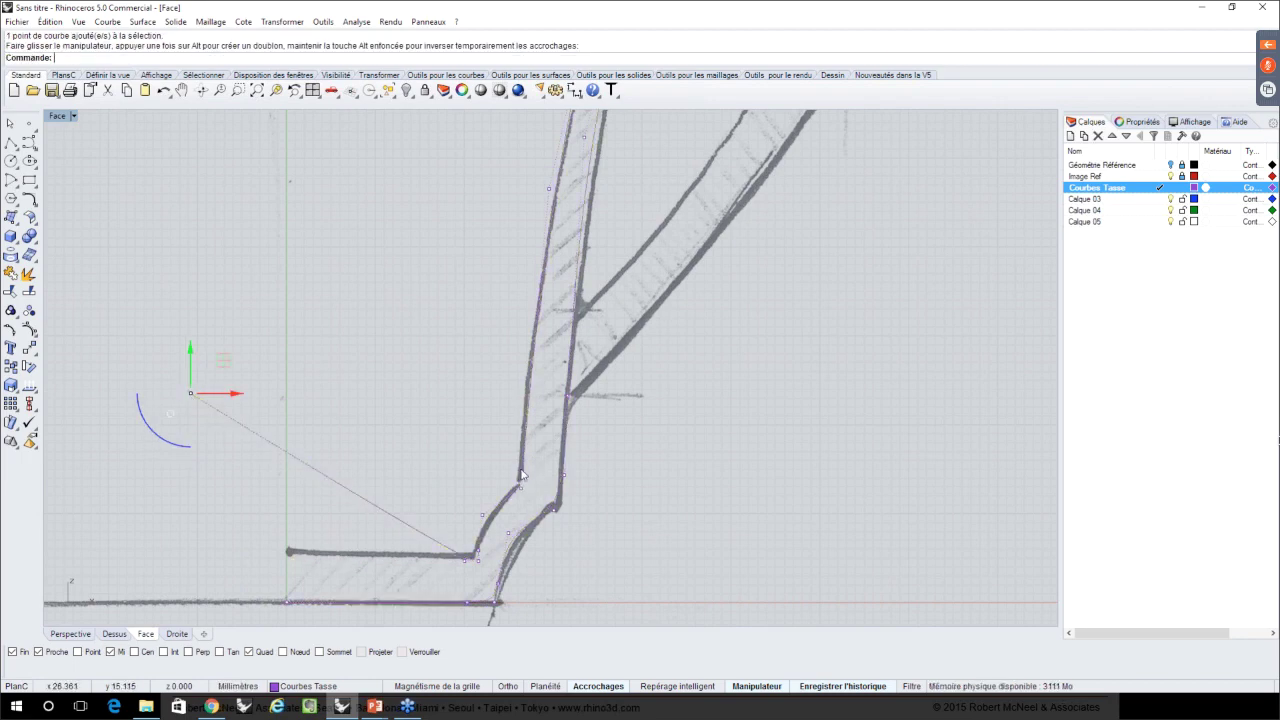
left_click(521, 475)
left_click_drag(521, 475, 383, 258)
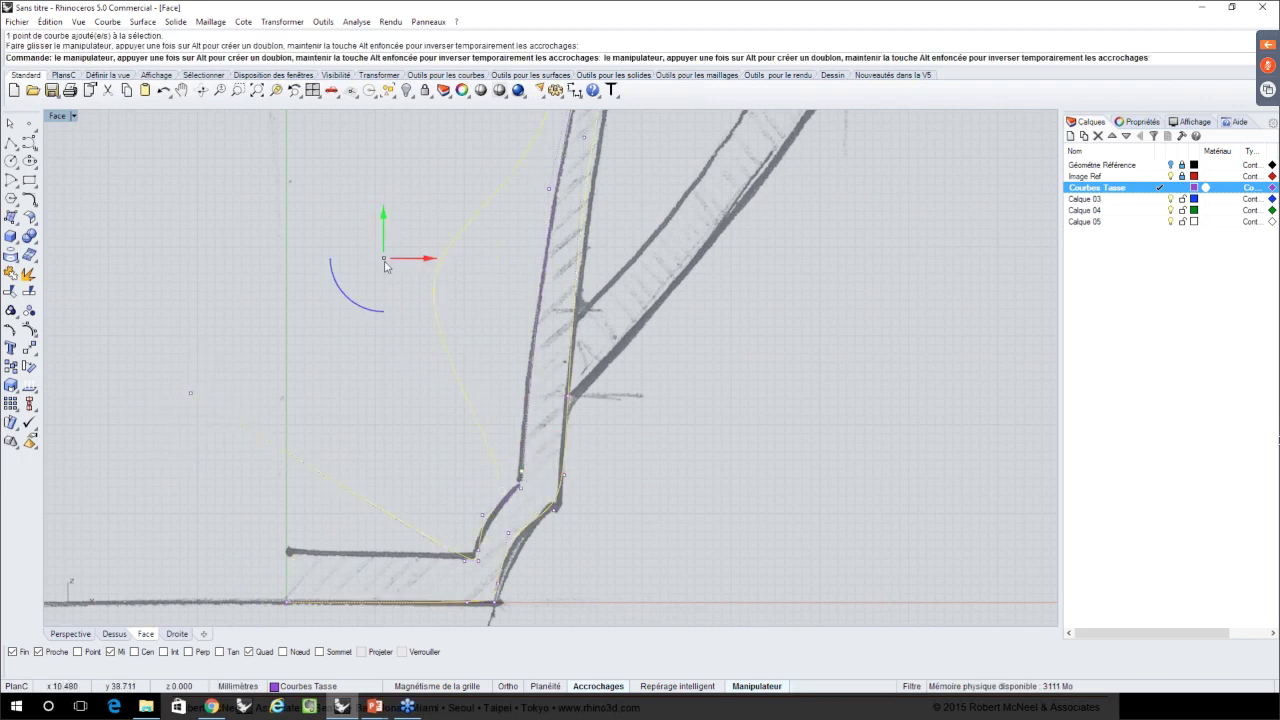
scroll(644, 375, "down", 6)
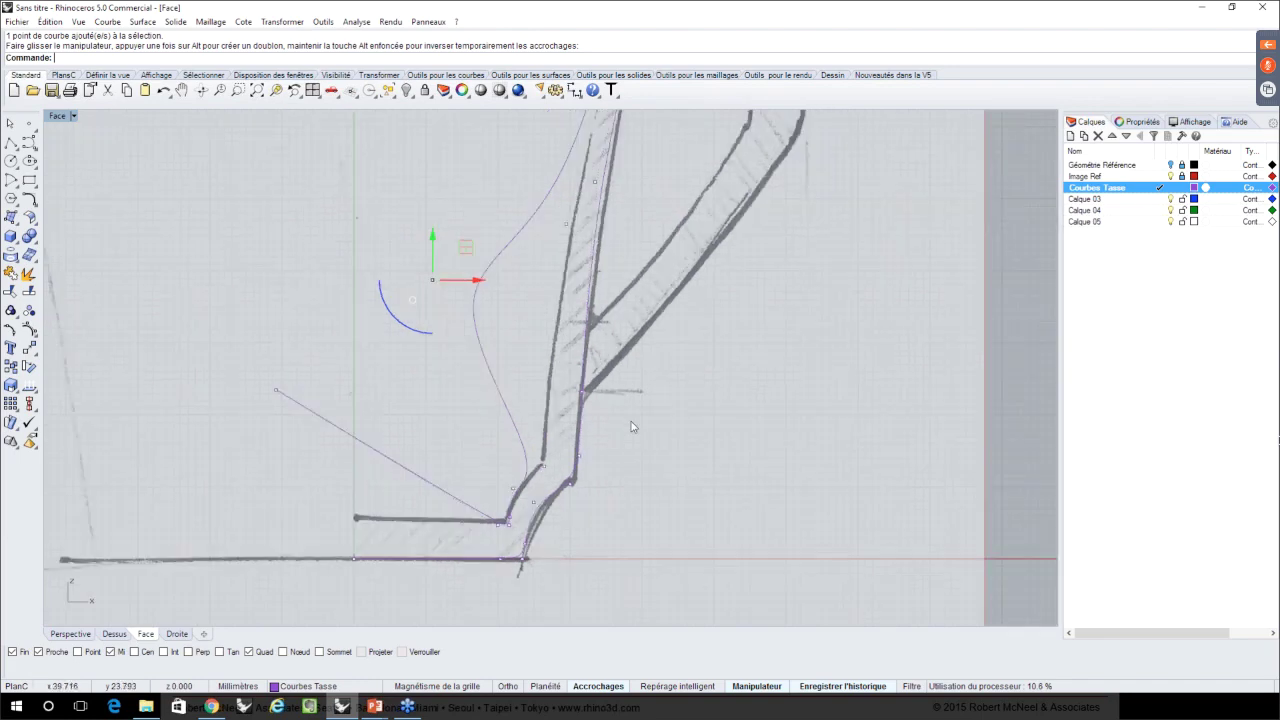
key("ctrl+z")
key("ctrl+z")
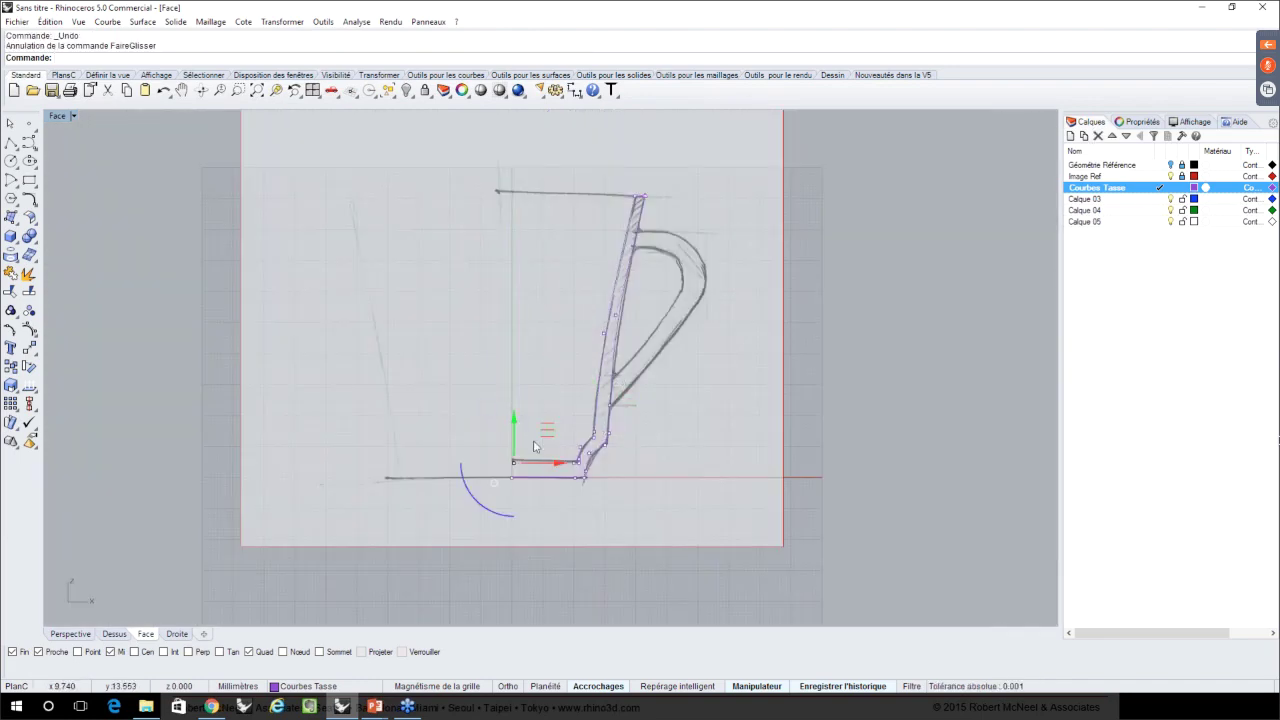
- Move the inside floor's end point horizontally onto the vertical axis, directly above the curve's start point, and deselect it
scroll(532, 448, "up", 2)
scroll(530, 452, "up", 2)
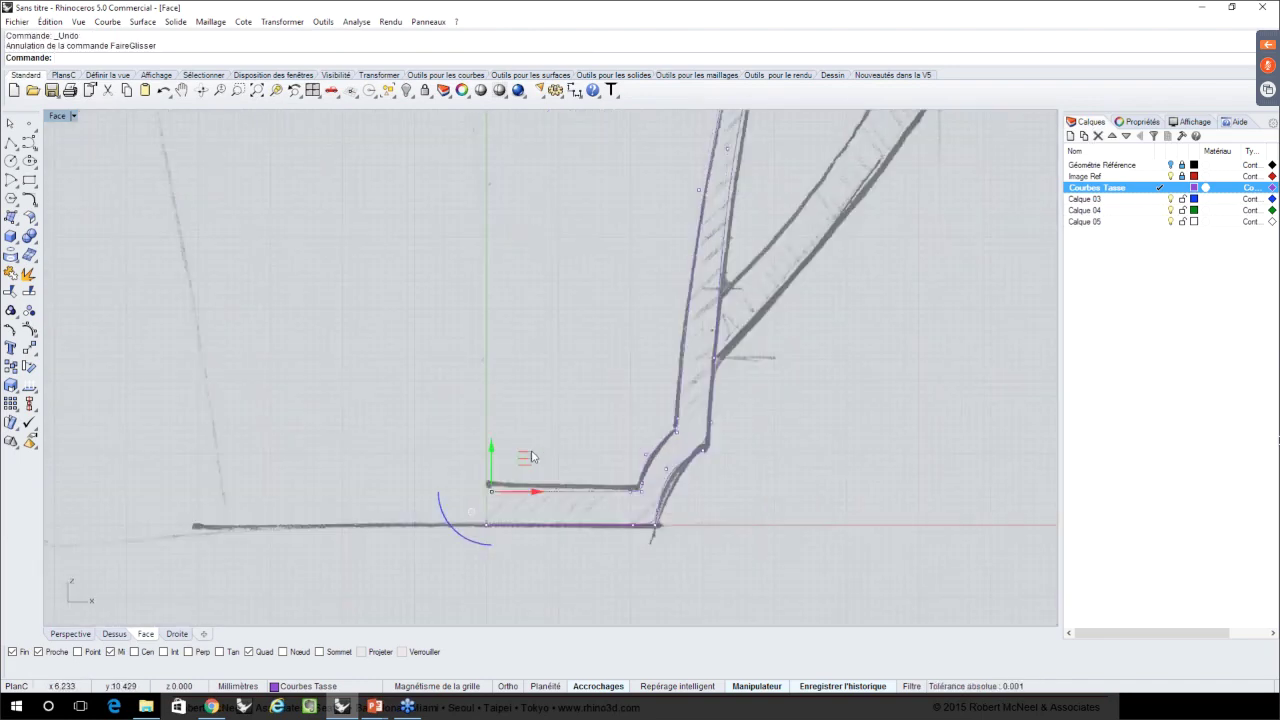
scroll(500, 504, "up", 2)
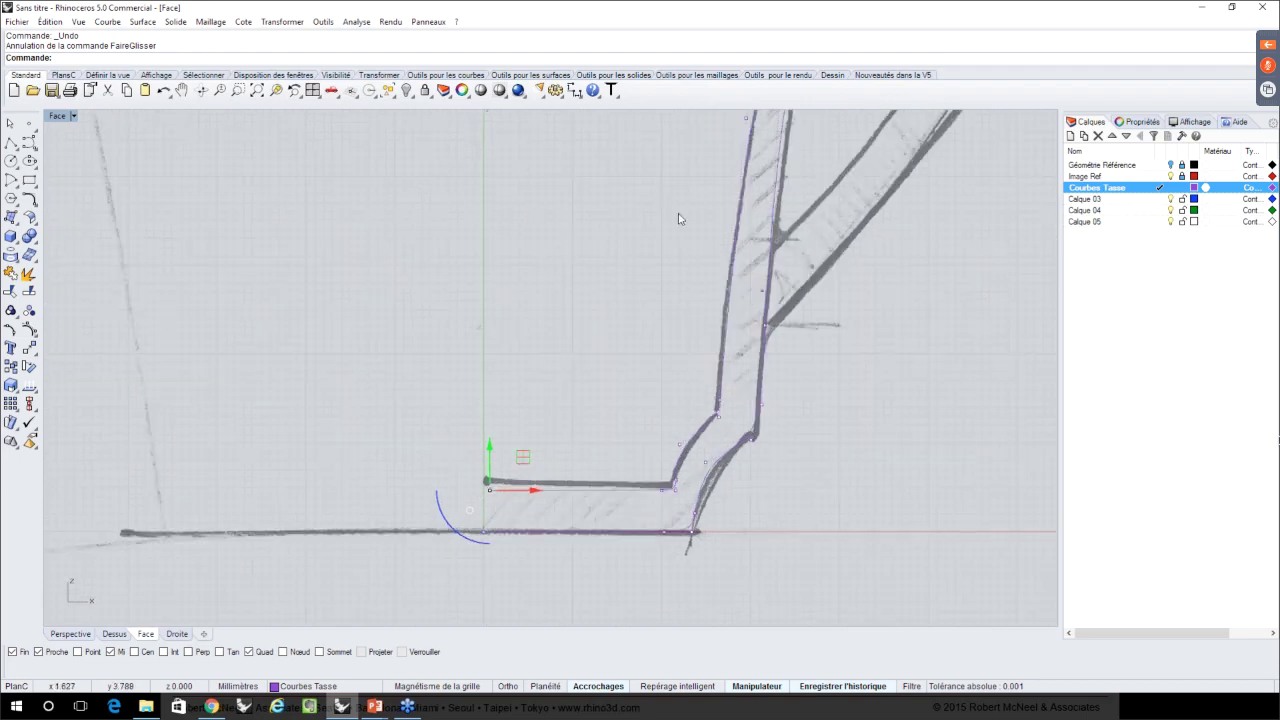
scroll(614, 343, "down", 1)
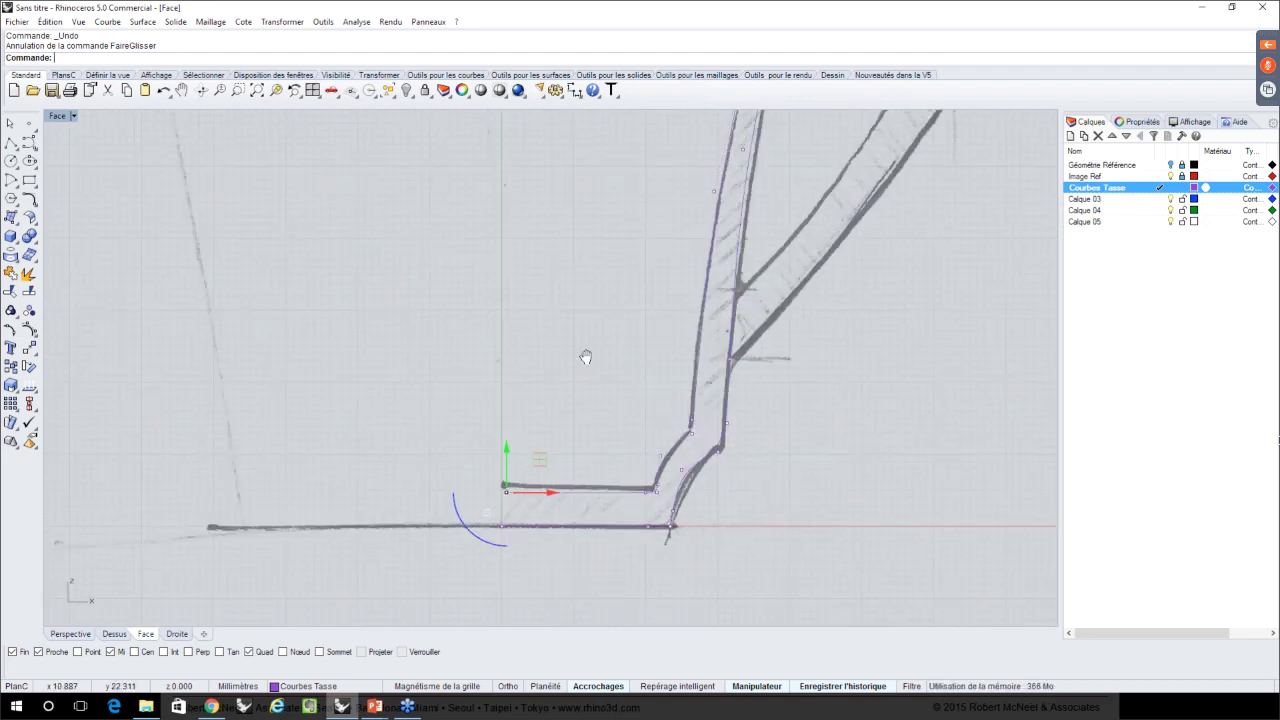
mouse_move(586, 357)
right_mouse_down()
mouse_move(544, 336)
mouse_move(532, 279)
right_mouse_up()
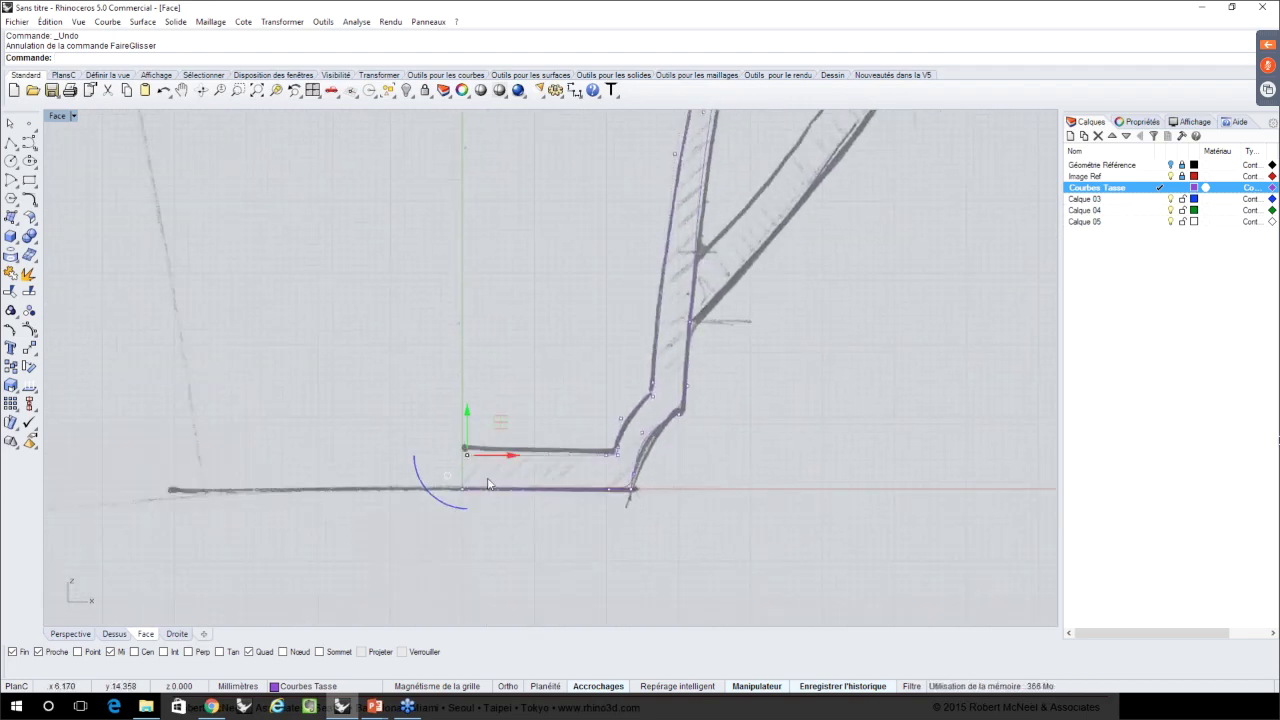
scroll(488, 484, "up", 2)
left_click(448, 512)
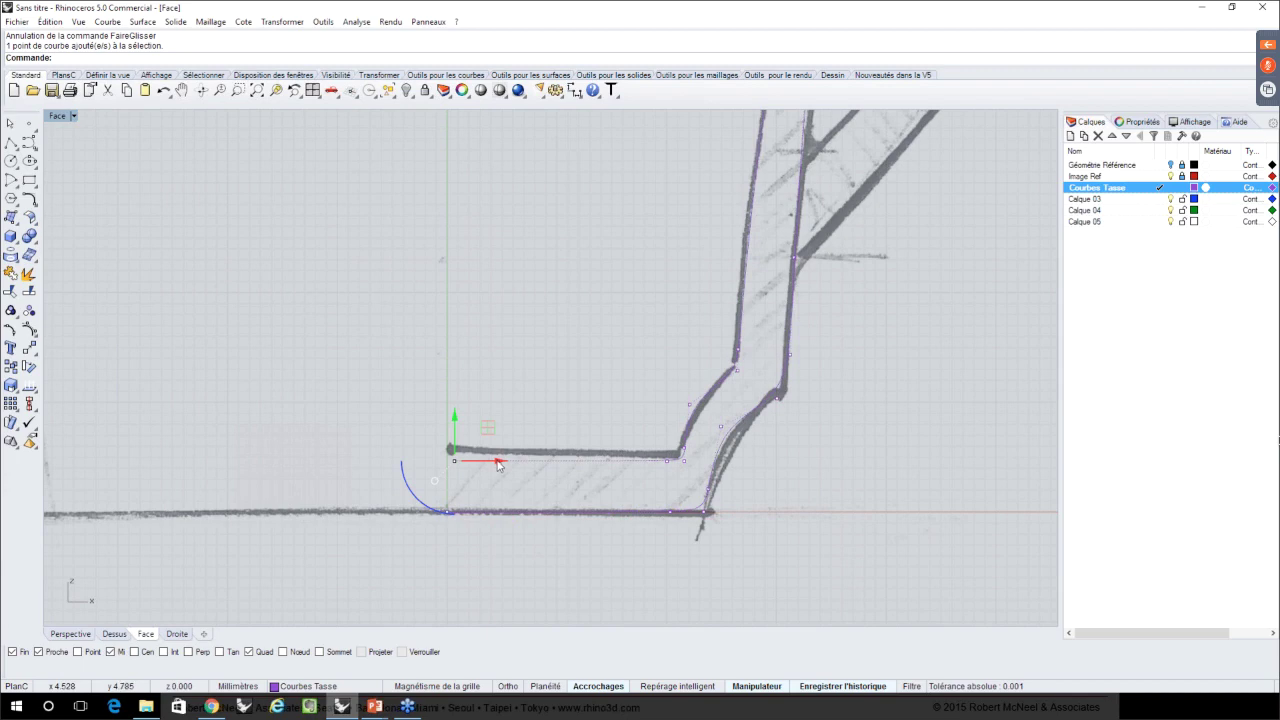
left_click_drag(498, 464, 449, 472)
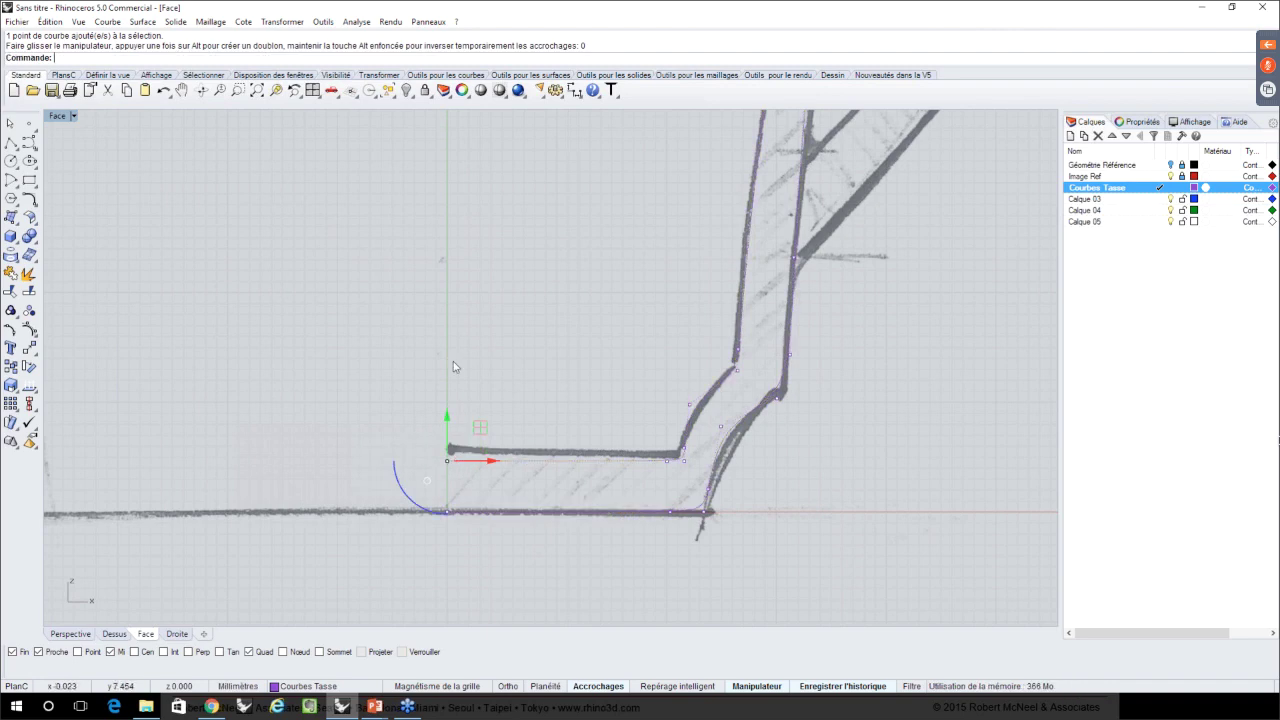
left_click(417, 385)
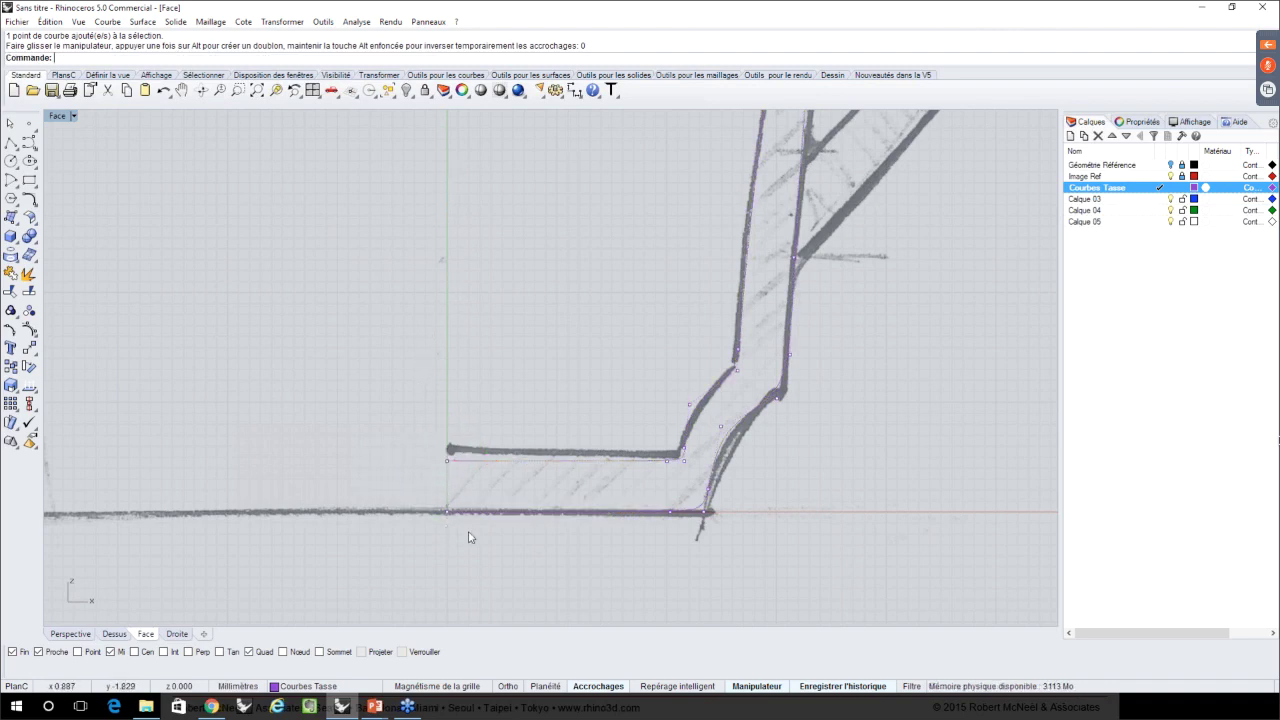
scroll(545, 511, "down", 1)
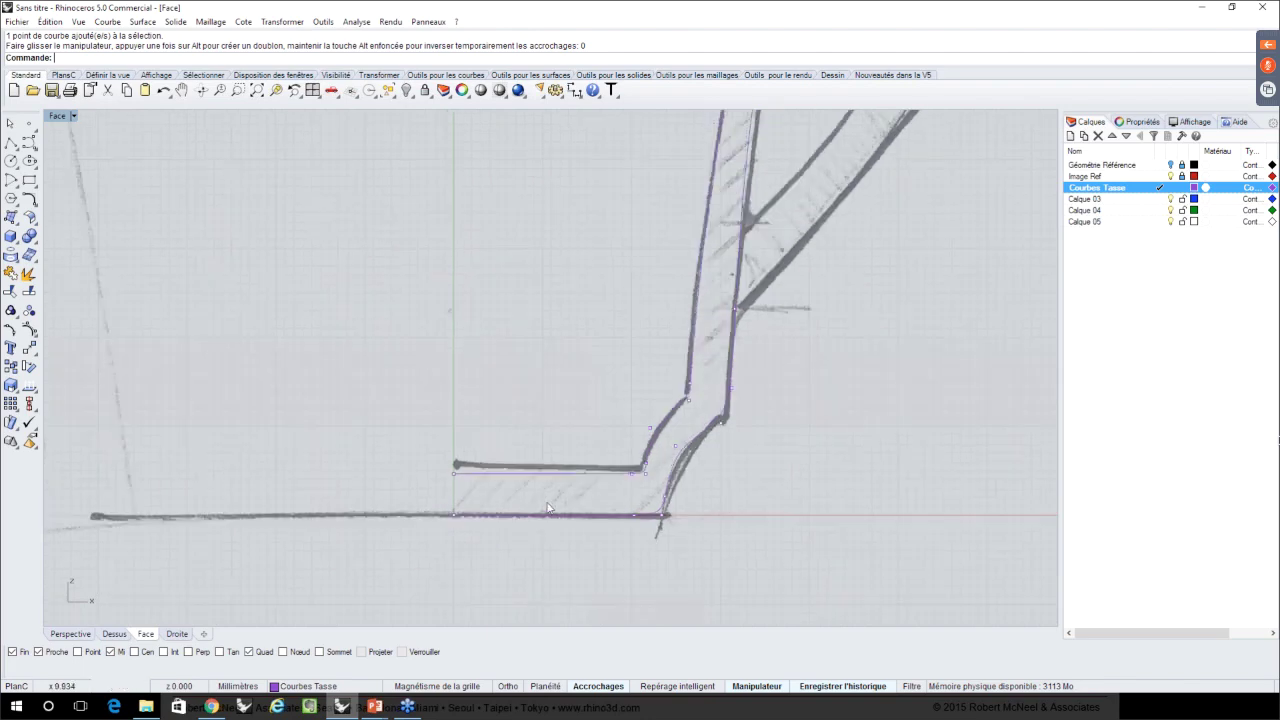
- Hide the Image Ref layer to view the mug profile curve on its own
scroll(585, 479, "down", 2)
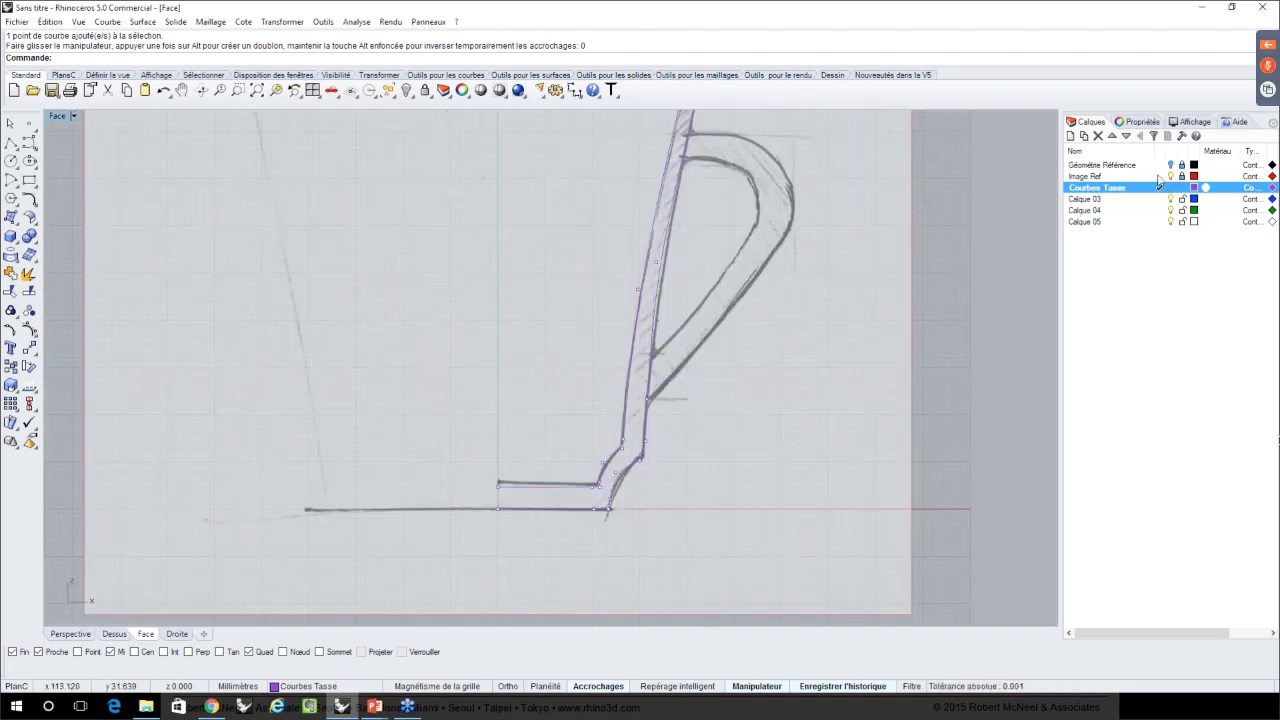
left_click(1173, 177)
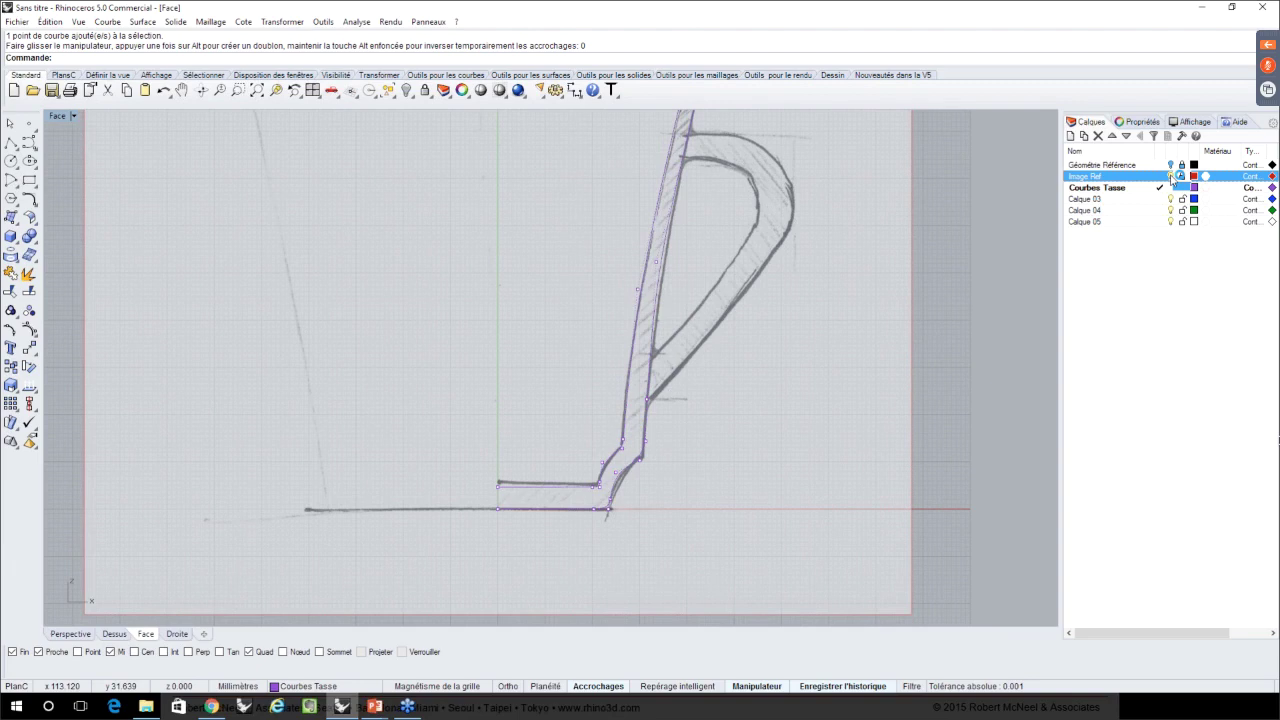
left_click(1171, 176)
scroll(771, 254, "down", 2)
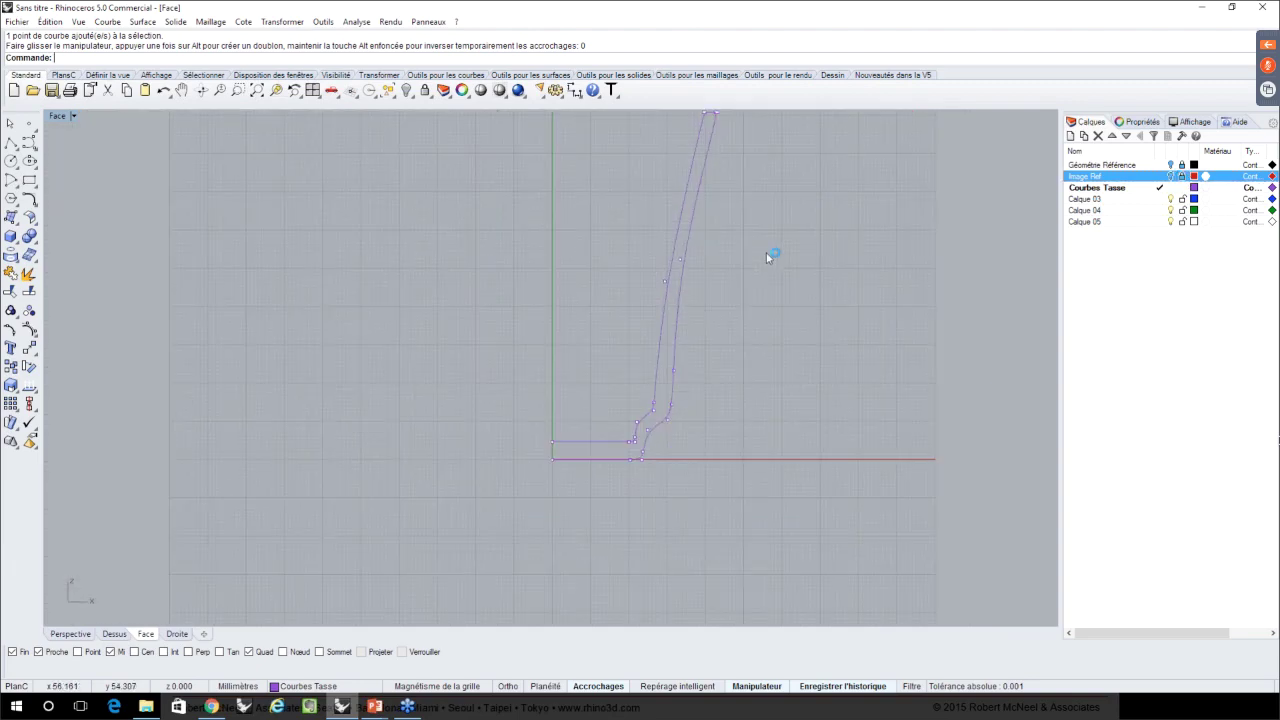
right_click_drag(769, 254, 744, 306)
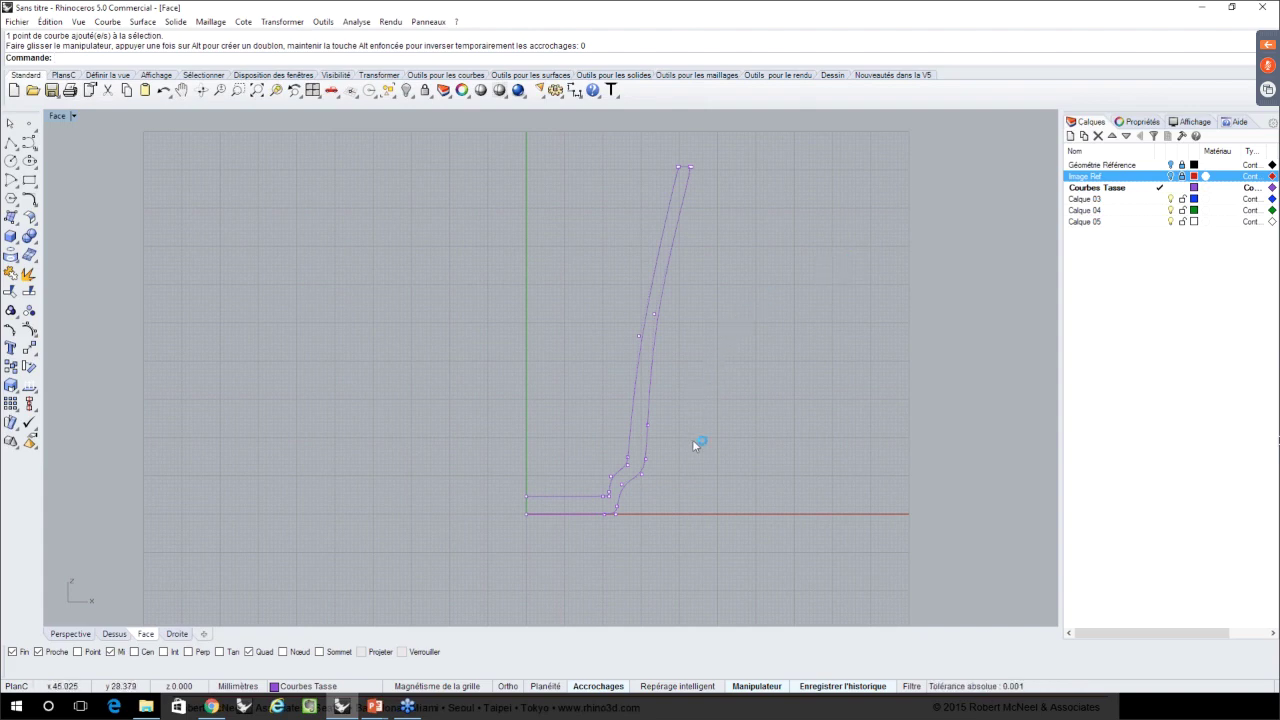
right_click_drag(684, 473, 702, 428)
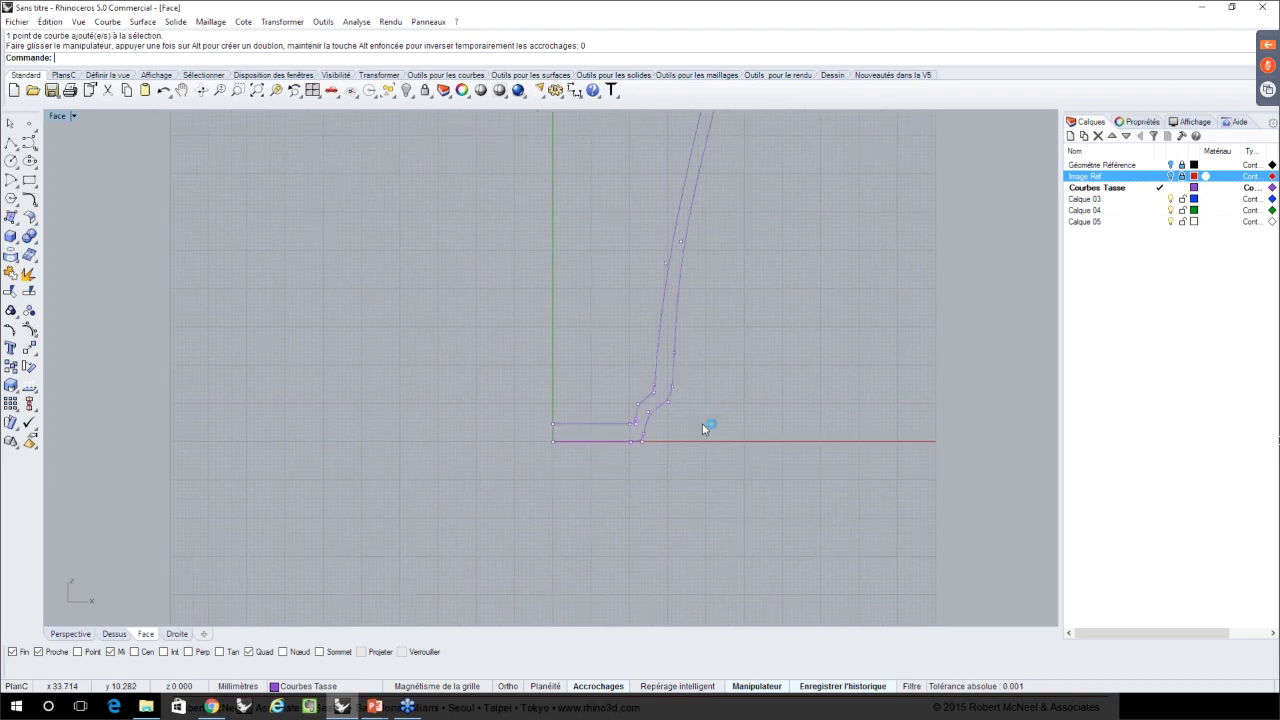
- Nudge the control point on the inner foot's rounded shoulder outward by about 0.4 mm
scroll(642, 412, "up", 8)
left_click_drag(630, 391, 631, 391)
scroll(633, 392, "up", 2)
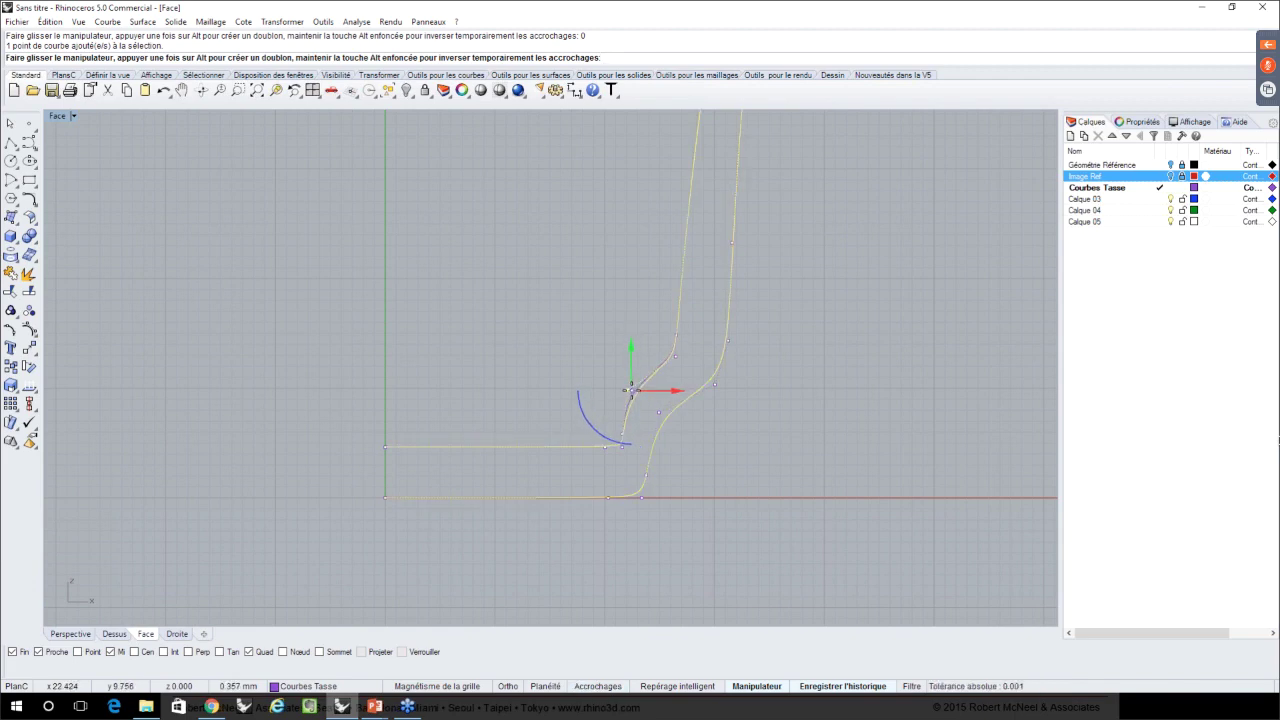
- Move the control point above the foot's outer corner down and slightly inward, close to the corner point, to tighten the bend
left_click(727, 339)
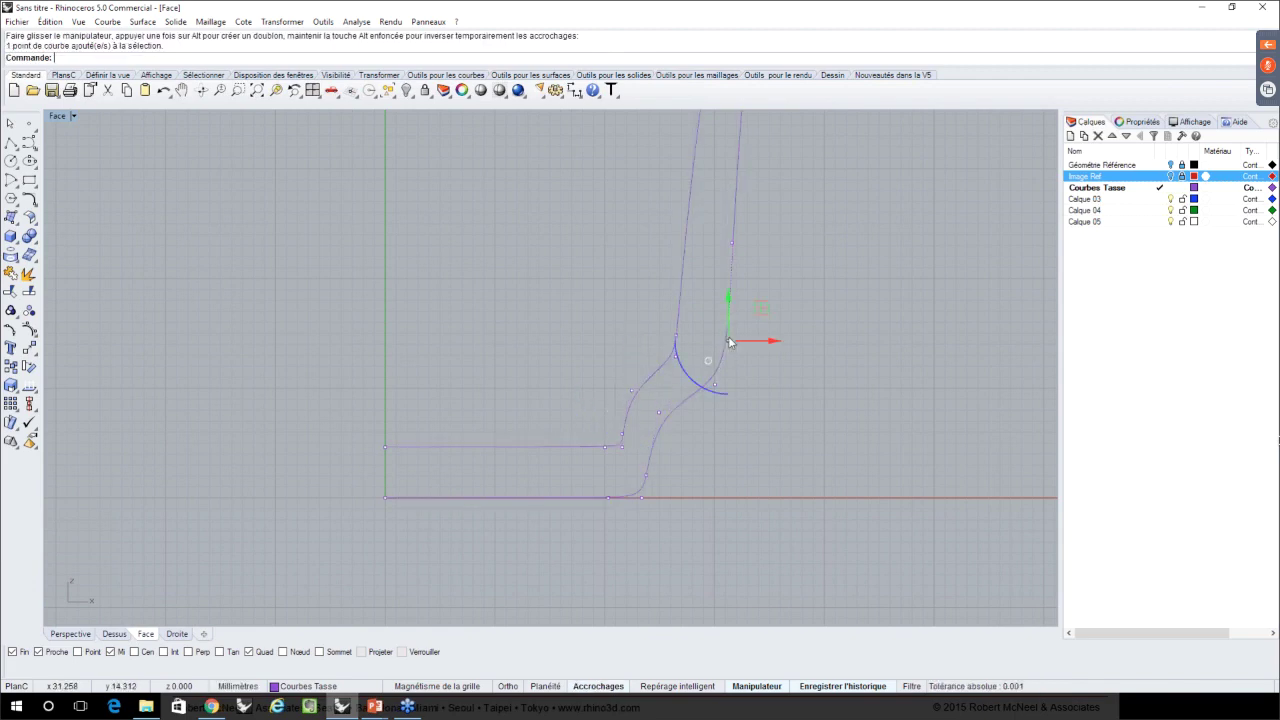
left_click_drag(727, 339, 725, 370)
scroll(727, 383, "up", 2)
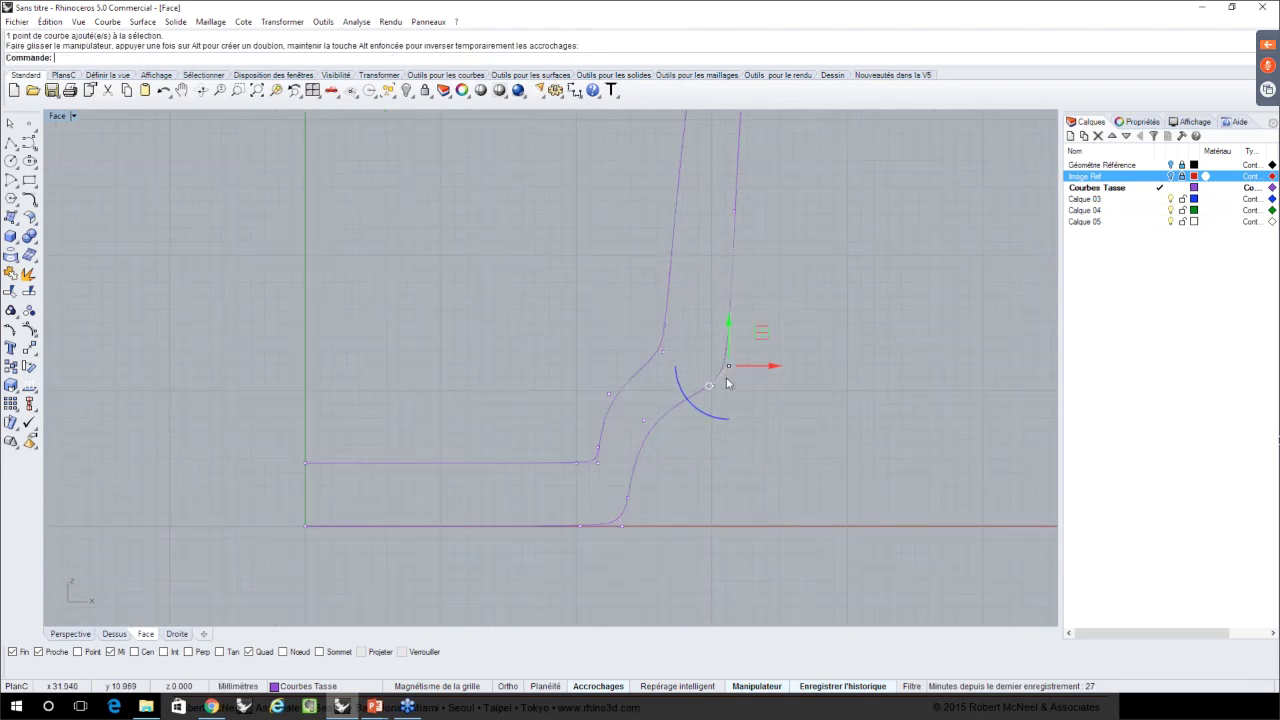
scroll(727, 383, "up", 2)
left_click_drag(762, 331, 719, 368)
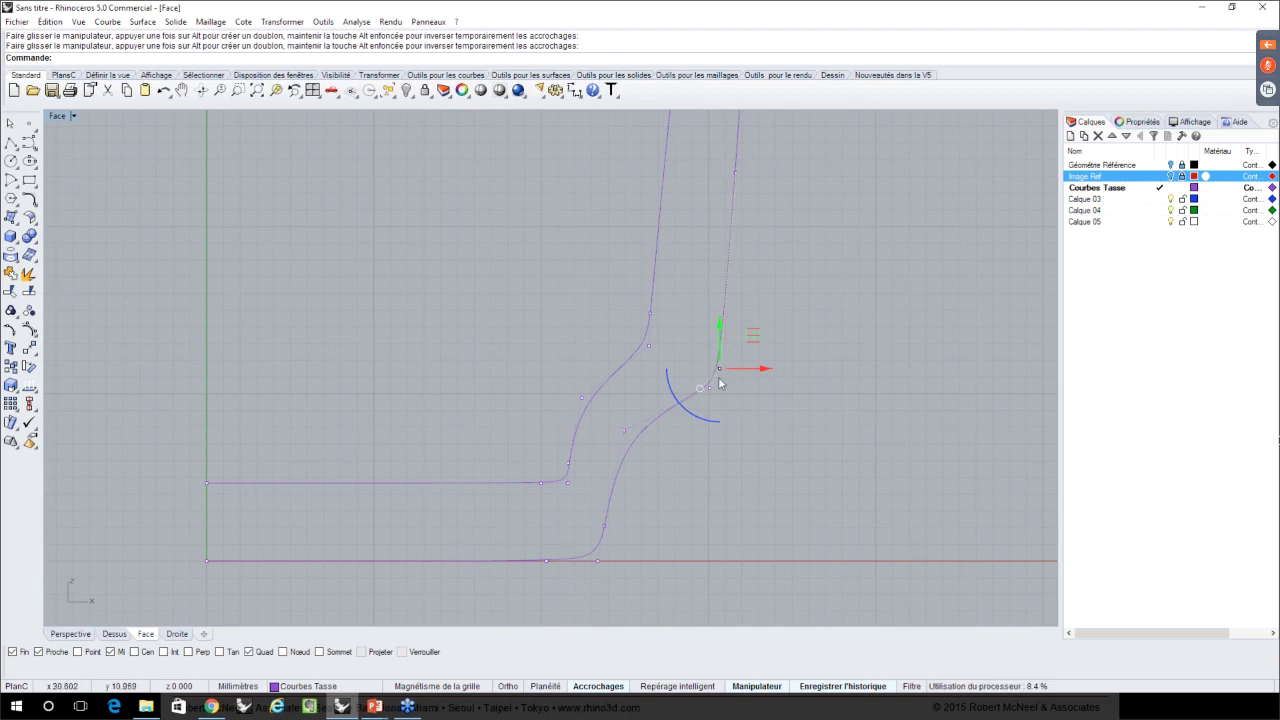
- Try pulling the control point above the foot's outer corner up and away from the wall, and undo the move
left_click_drag(722, 372, 812, 246)
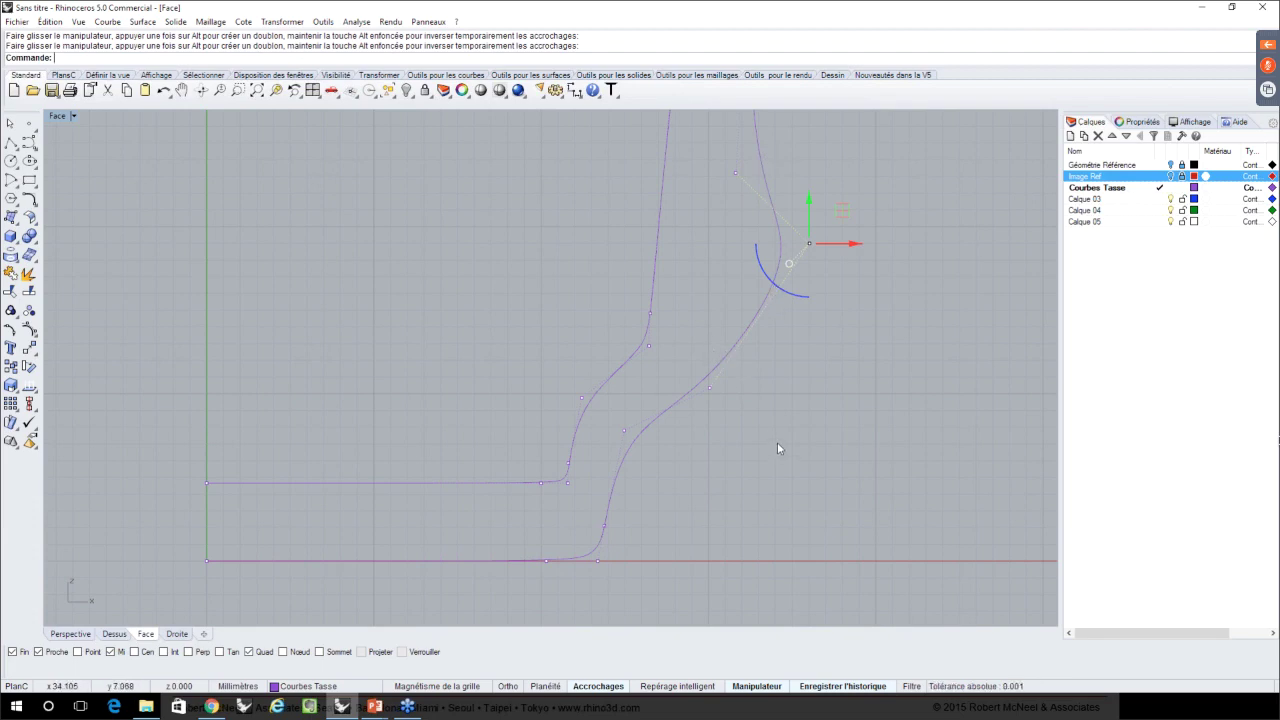
key("ctrl+z")
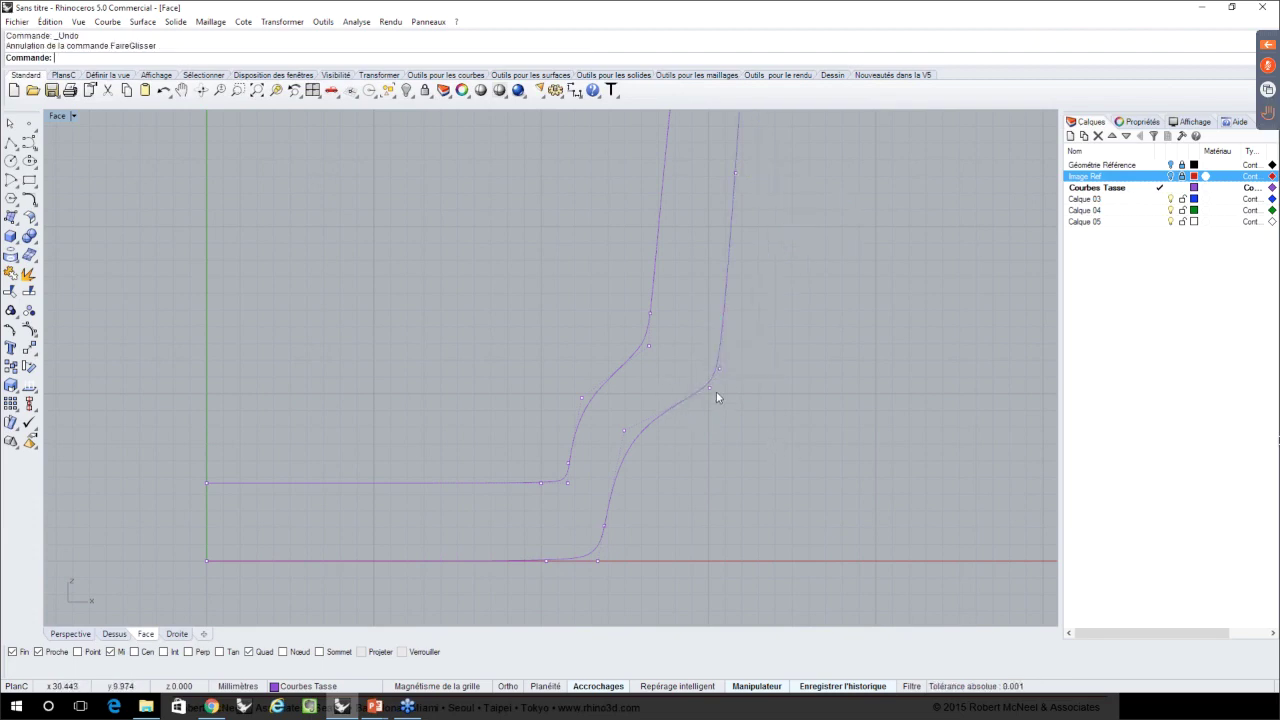
- Move the inner wall's lowest control point down close to the inner corner point to tighten the bend, and deselect it
scroll(718, 384, "up", 2)
scroll(718, 384, "down", 4)
left_click(663, 327)
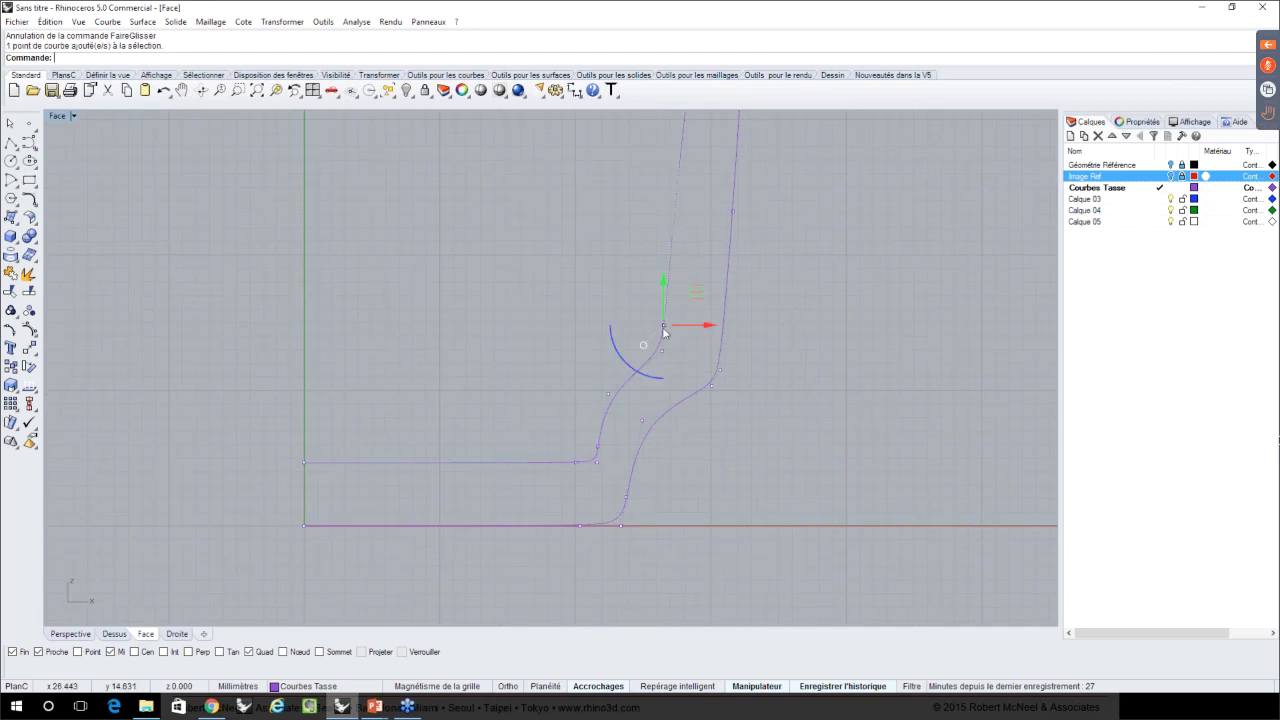
mouse_move(663, 327)
left_mouse_down()
mouse_move(677, 337)
mouse_move(666, 334)
left_mouse_up()
scroll(676, 381, "down", 1)
key("Escape")
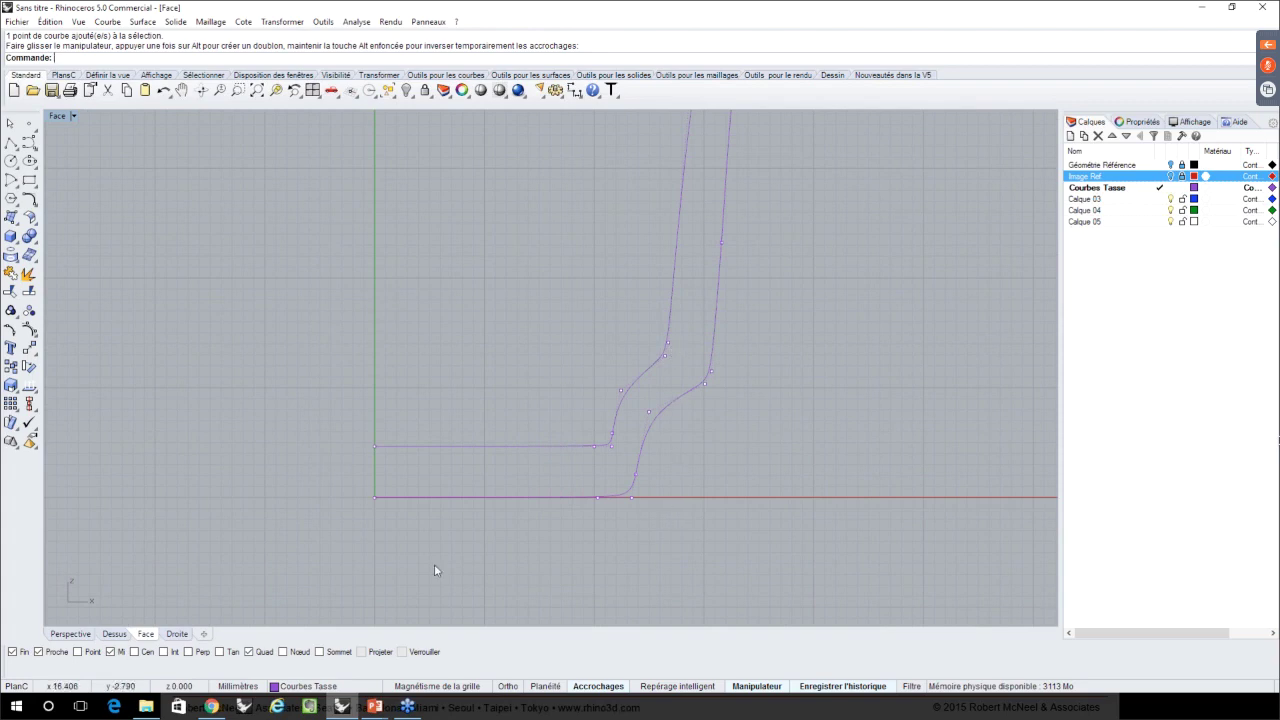
- Move the underside's control point near the foot about 1.2 mm outward along the base line, toward the outer corner
scroll(594, 506, "up", 1)
left_click(597, 498)
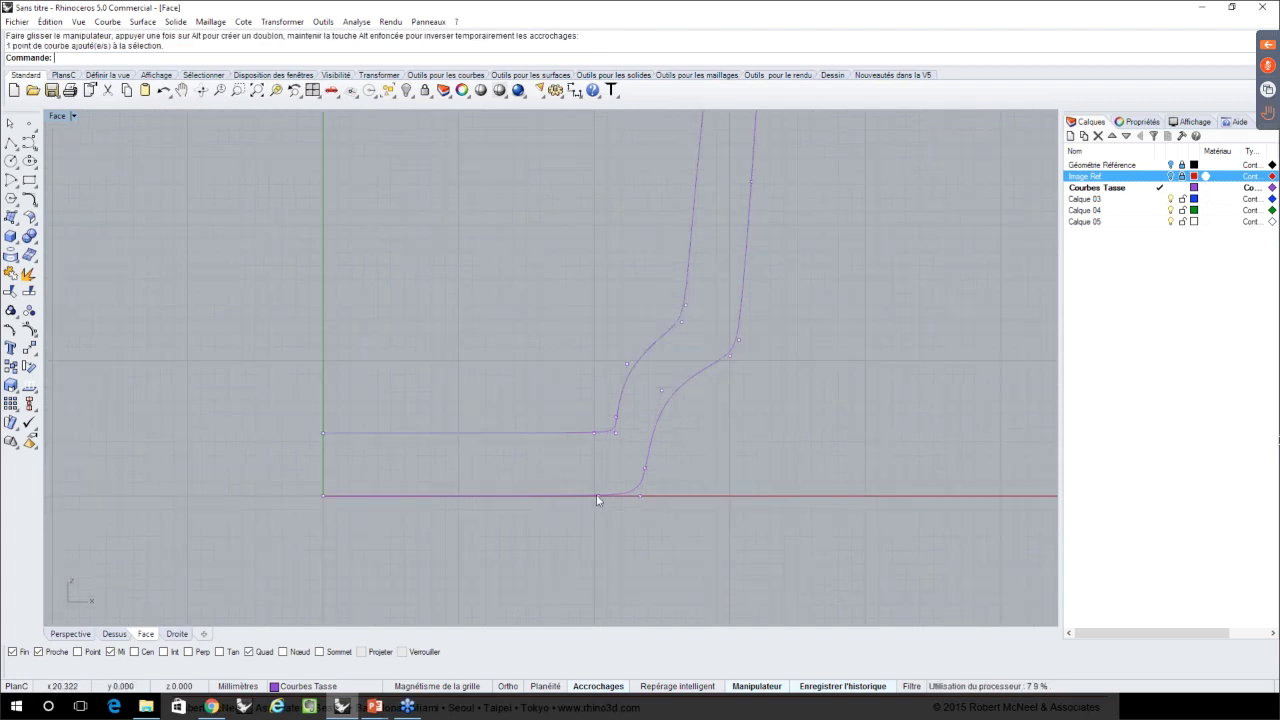
left_click(614, 495)
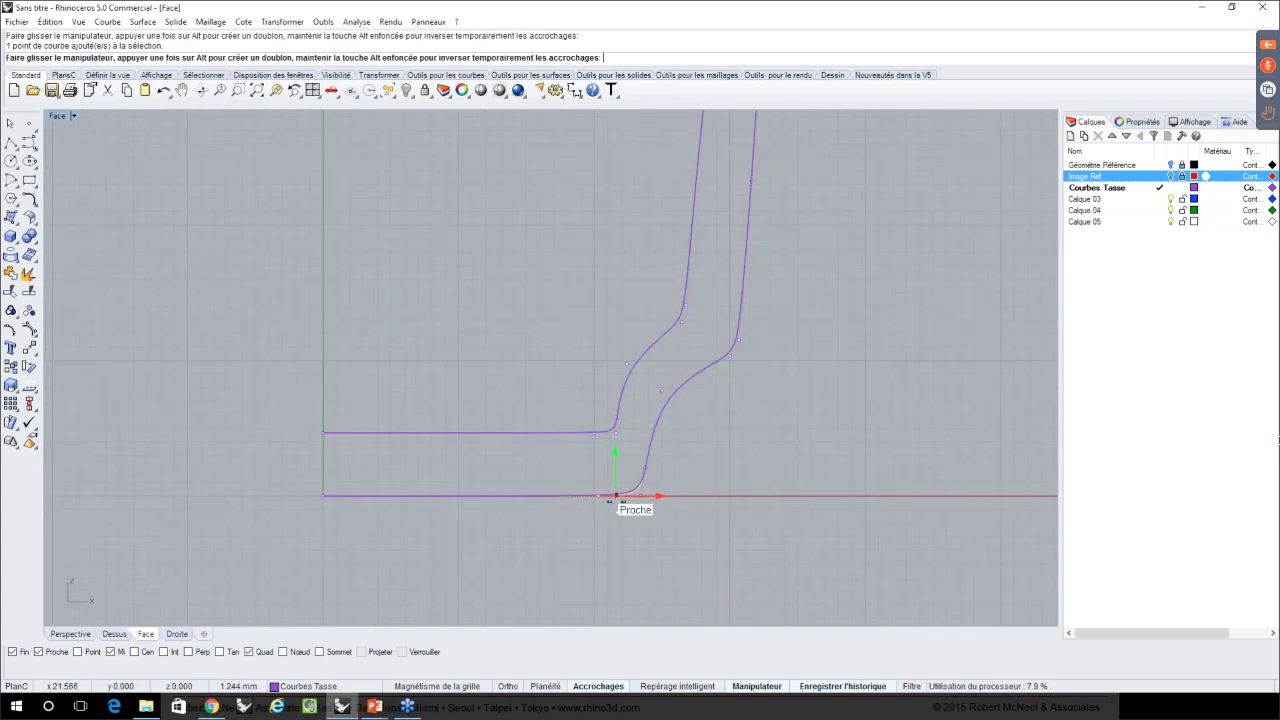
scroll(660, 554, "down", 1)
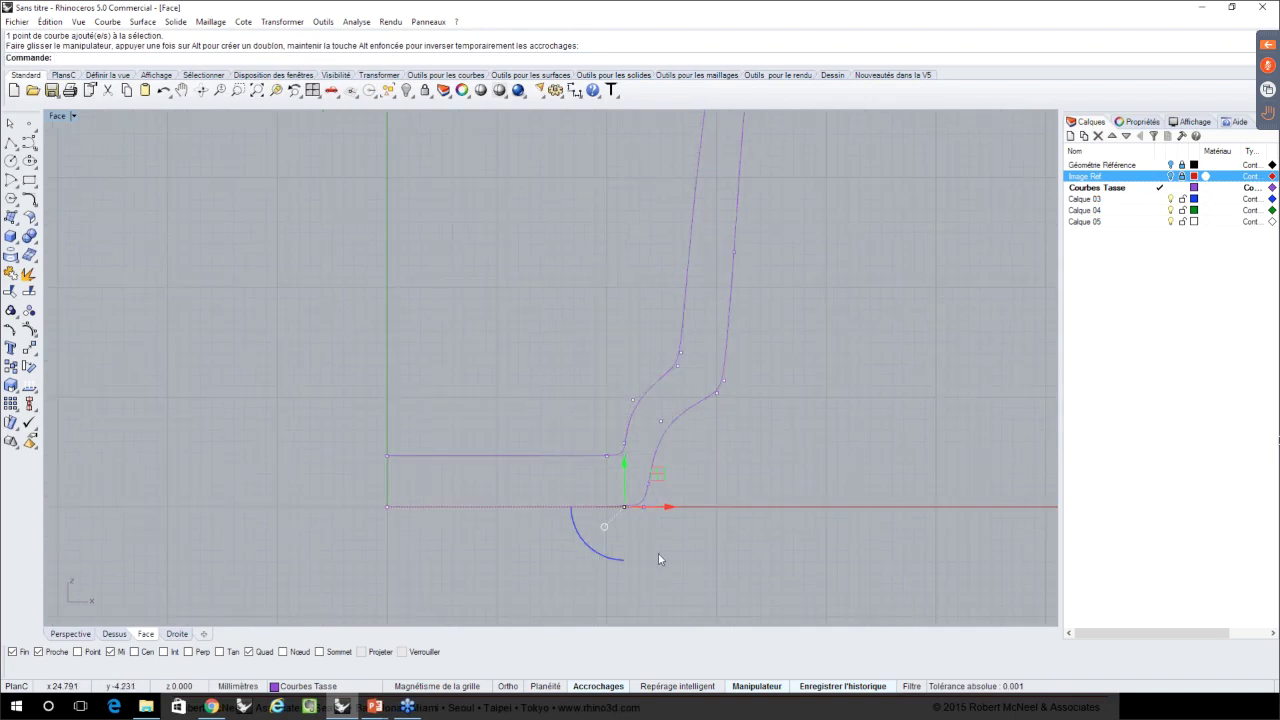
- Select the two control points at the rim's inner edge and move them toward the outer edge to thin the lip
scroll(656, 552, "down", 2)
scroll(764, 451, "down", 5)
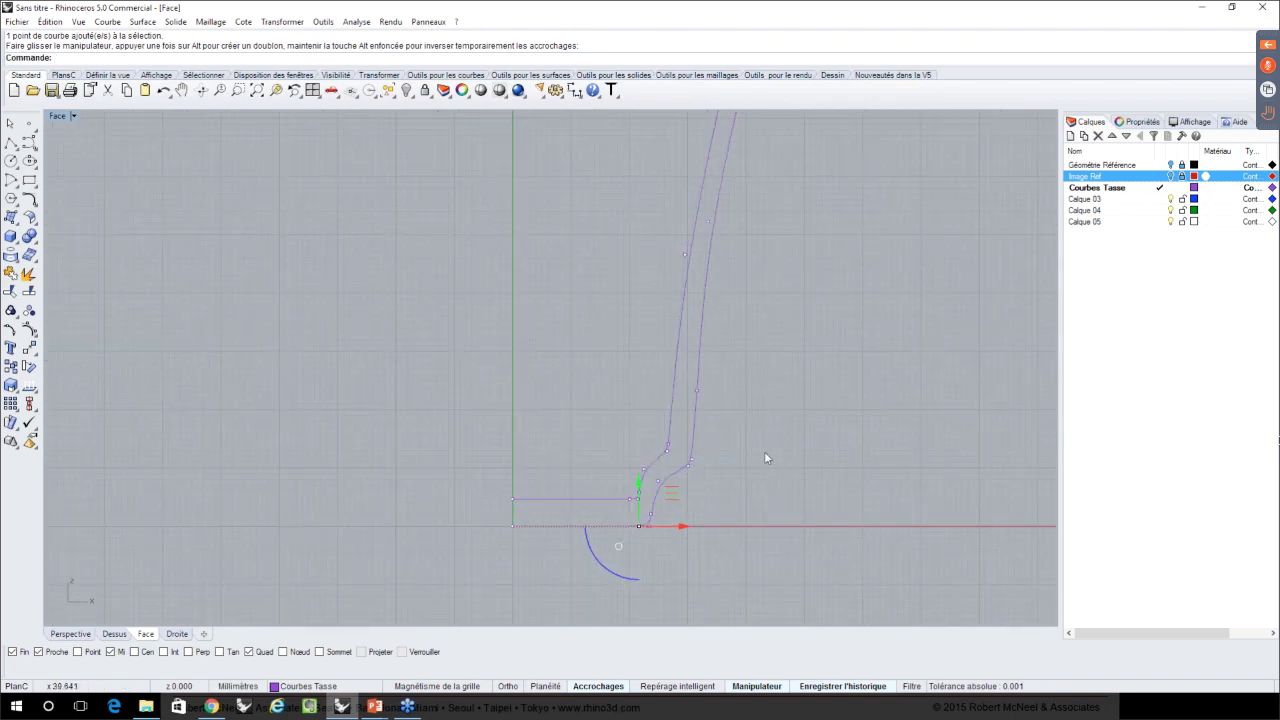
right_click_drag(767, 238, 744, 403)
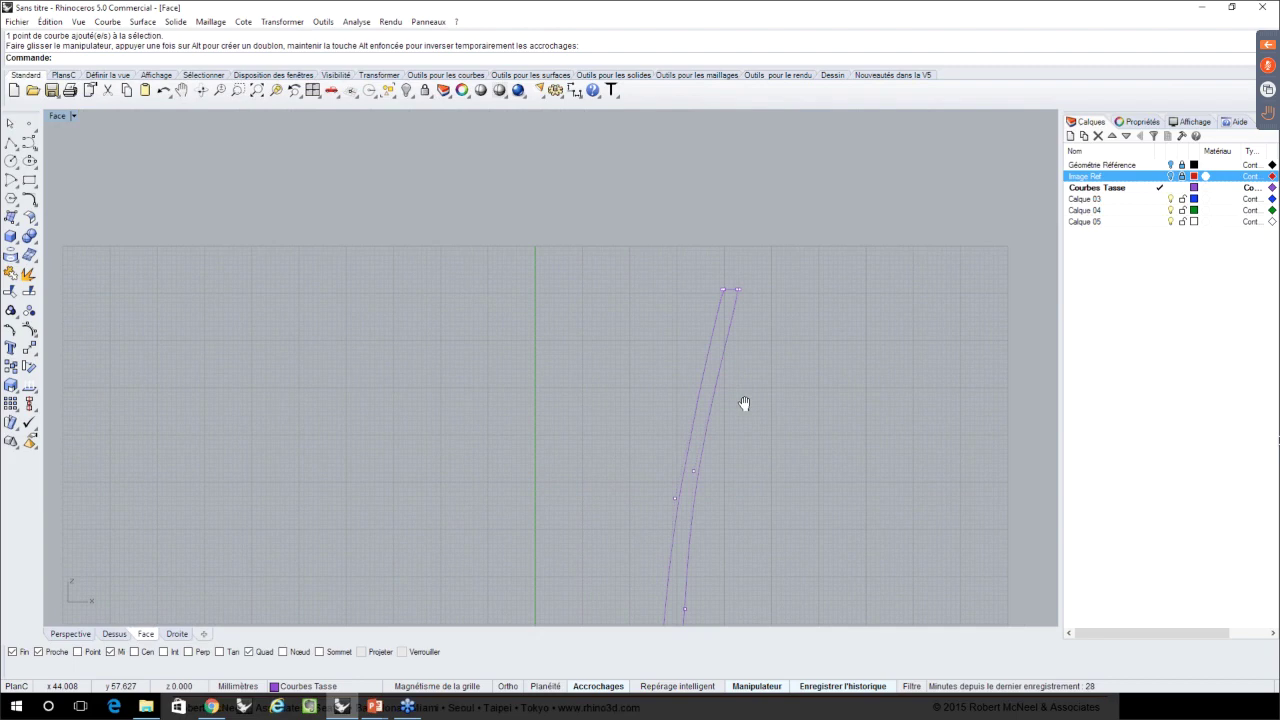
scroll(744, 403, "up", 1)
scroll(715, 175, "up", 1)
scroll(715, 175, "up", 3)
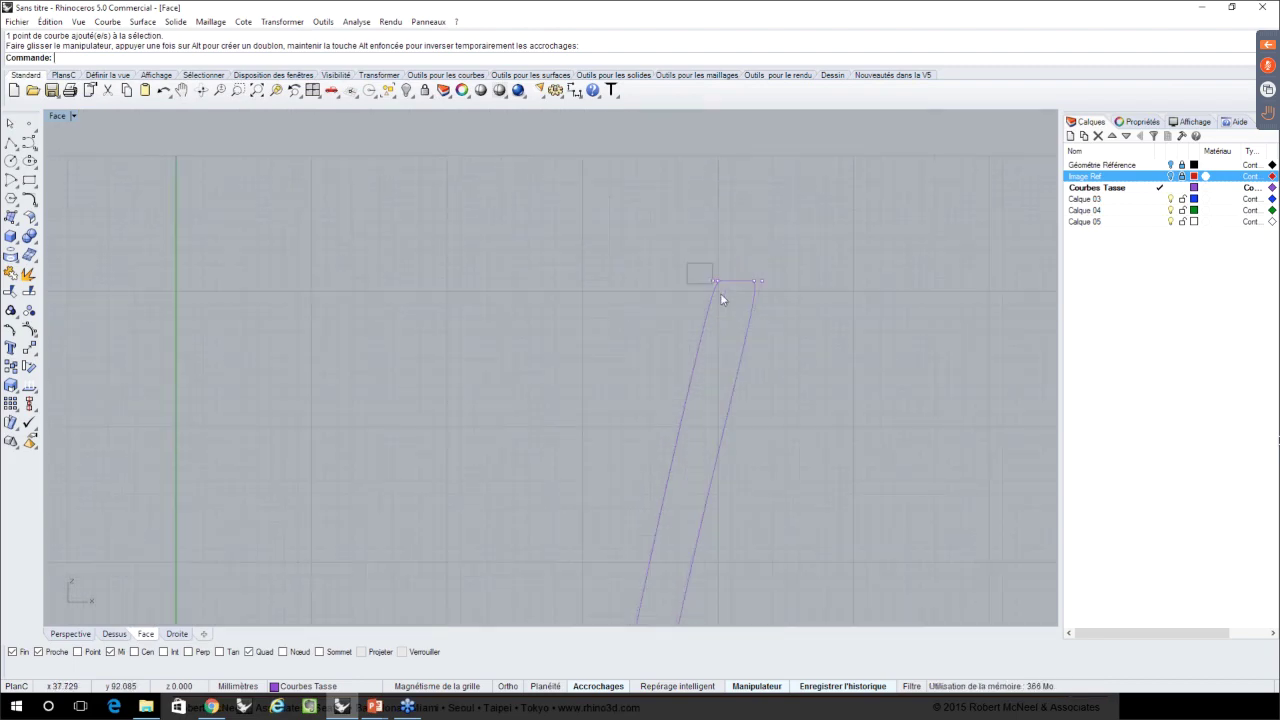
scroll(726, 296, "up", 2)
left_click_drag(687, 263, 734, 273)
scroll(729, 301, "up", 2)
scroll(708, 266, "down", 2)
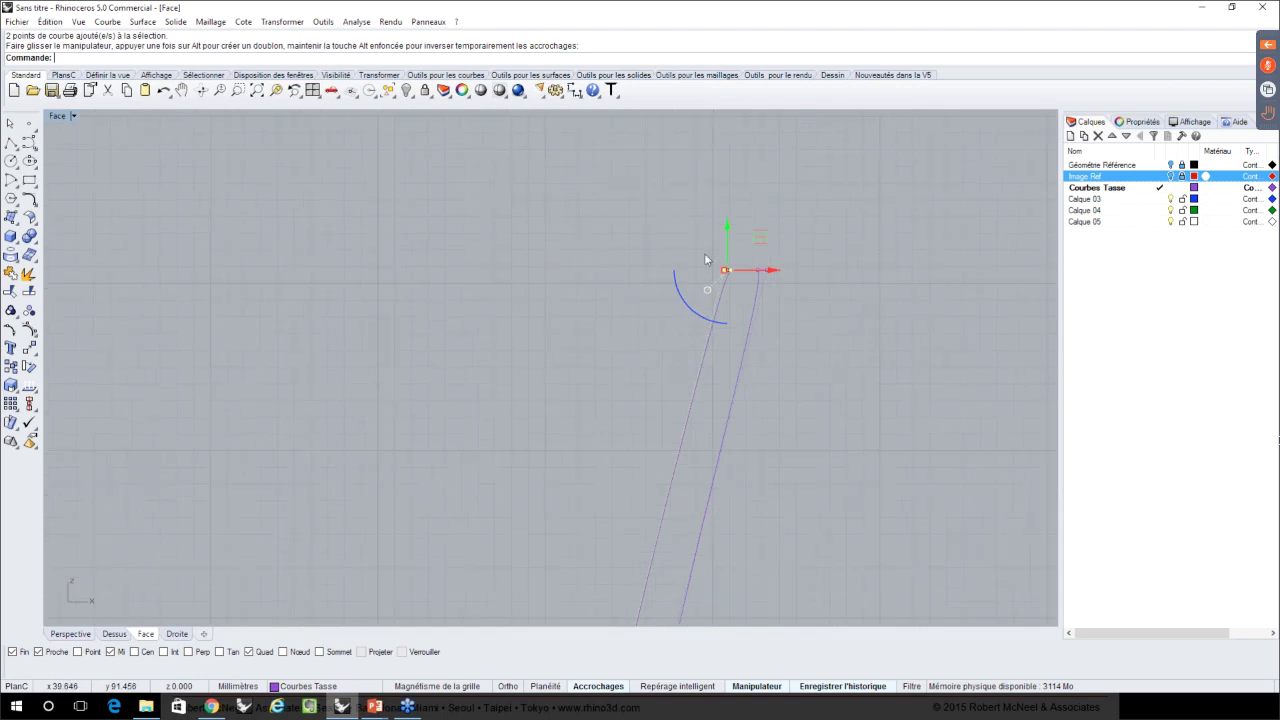
- Show the Image Ref layer again to compare the whole profile with the sketch
scroll(705, 259, "down", 6)
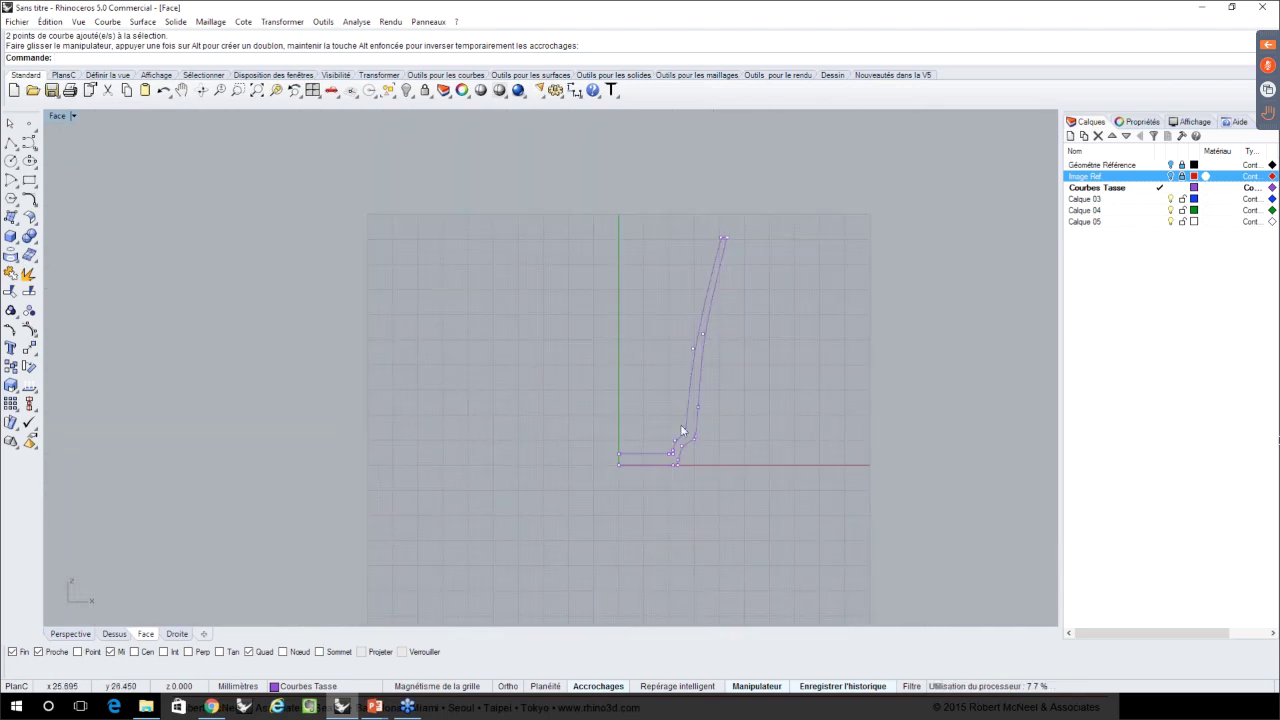
scroll(680, 430, "up", 3)
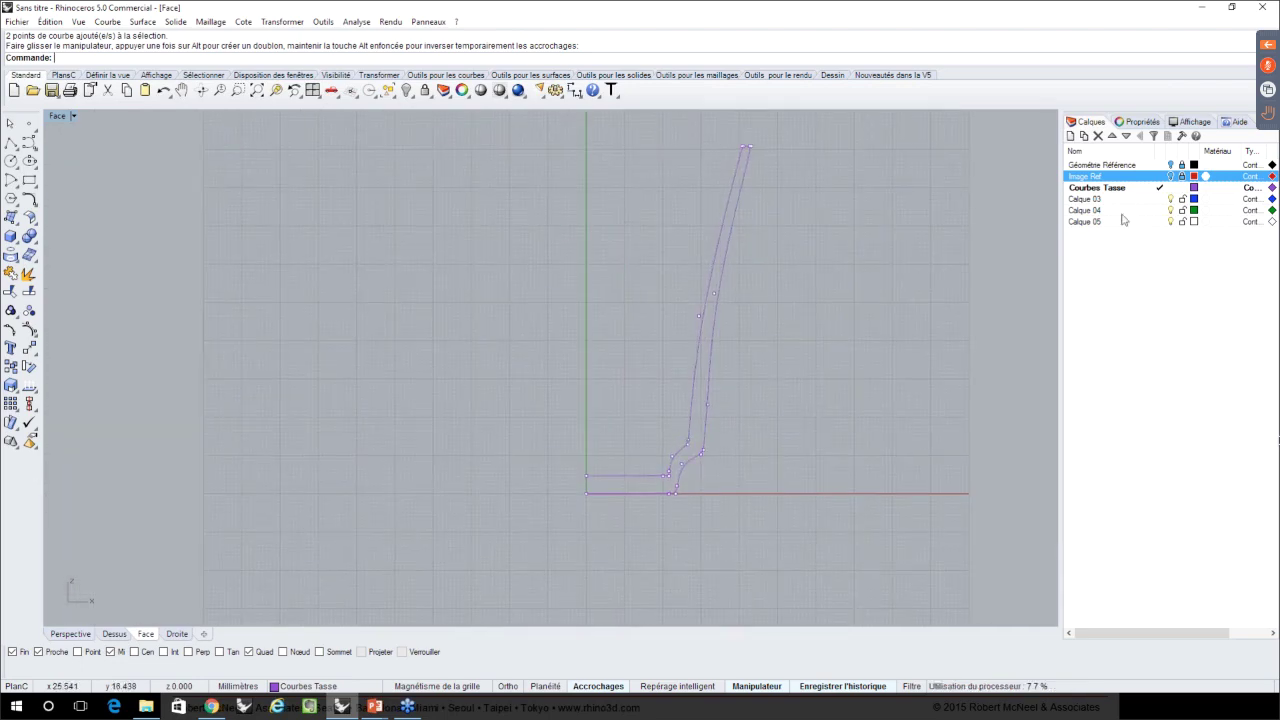
left_click(1171, 177)
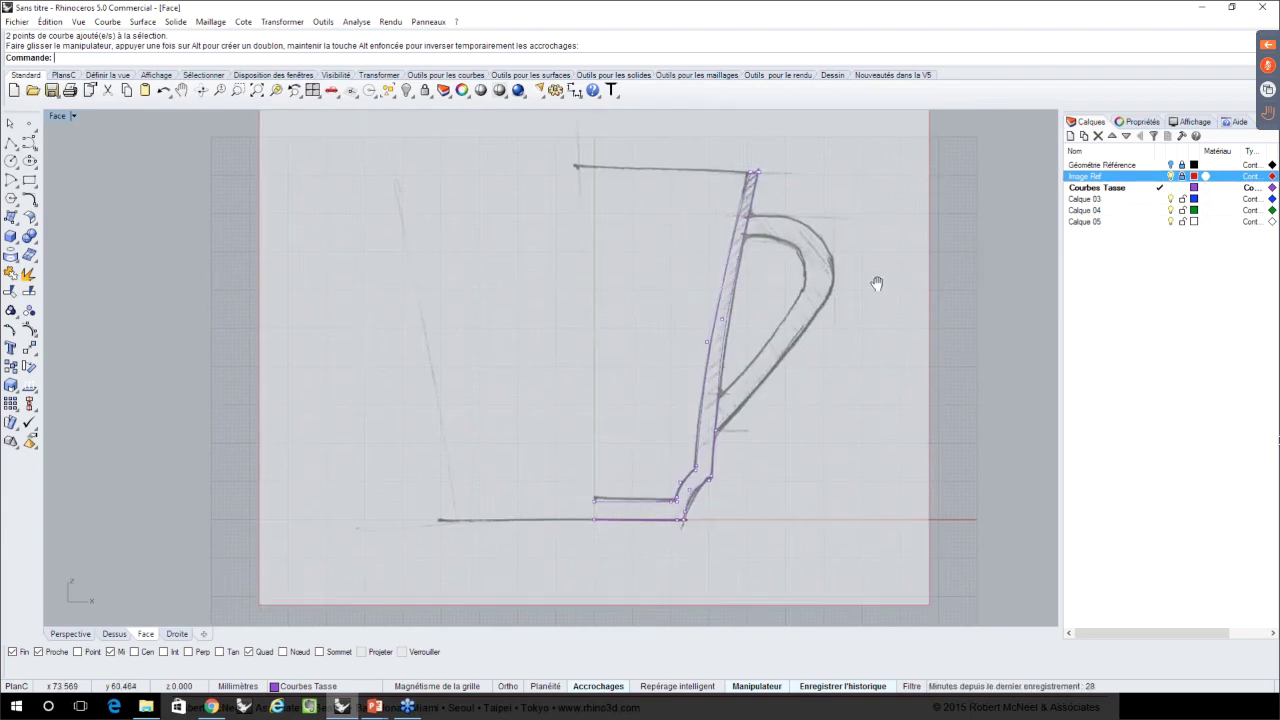
mouse_move(877, 280)
right_mouse_down()
mouse_move(868, 322)
mouse_move(873, 303)
right_mouse_up()
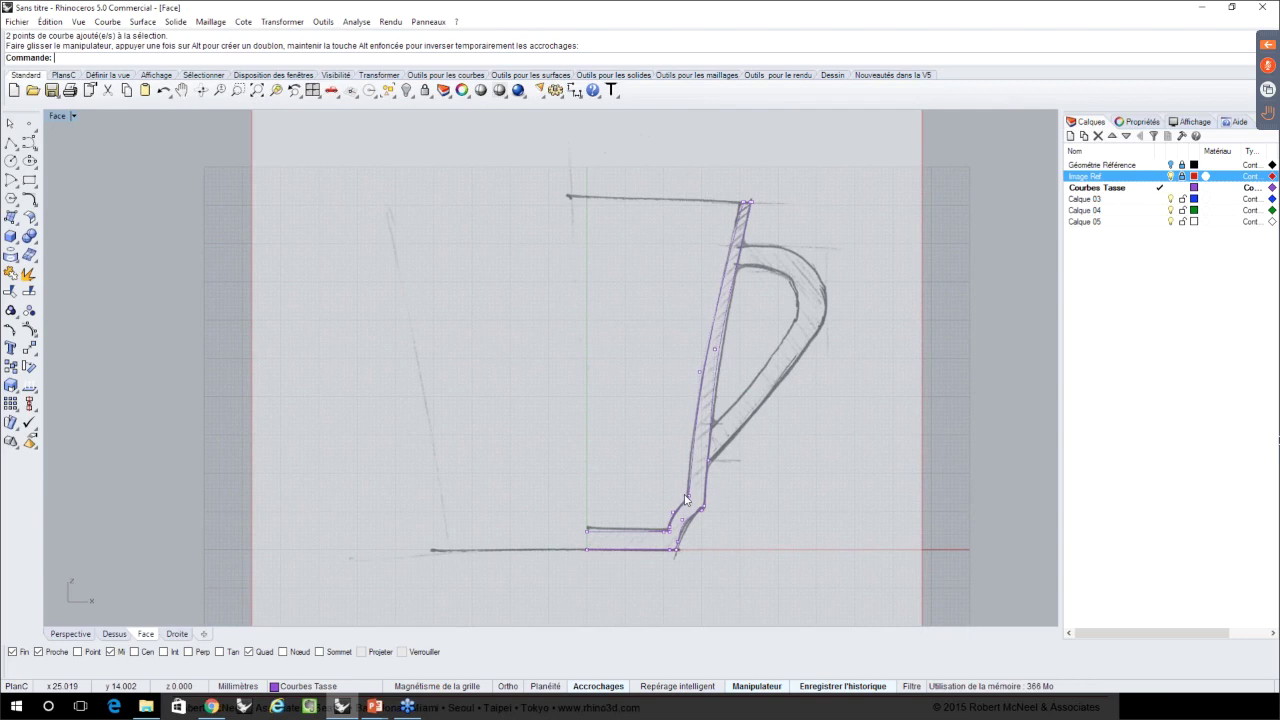
- Move the outer wall's middle control point slightly outward to follow the sketch line, and turn off the curve's control points
scroll(686, 499, "up", 2)
scroll(715, 313, "up", 2)
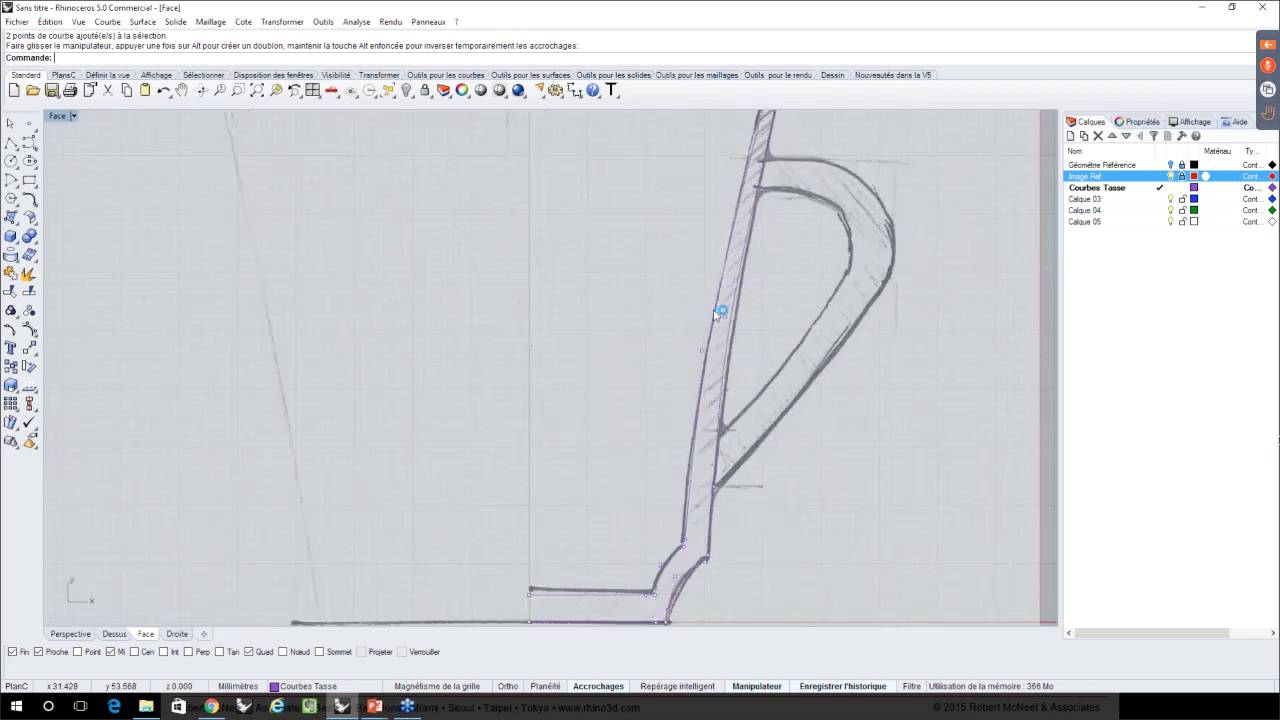
scroll(715, 313, "up", 2)
left_click(737, 323)
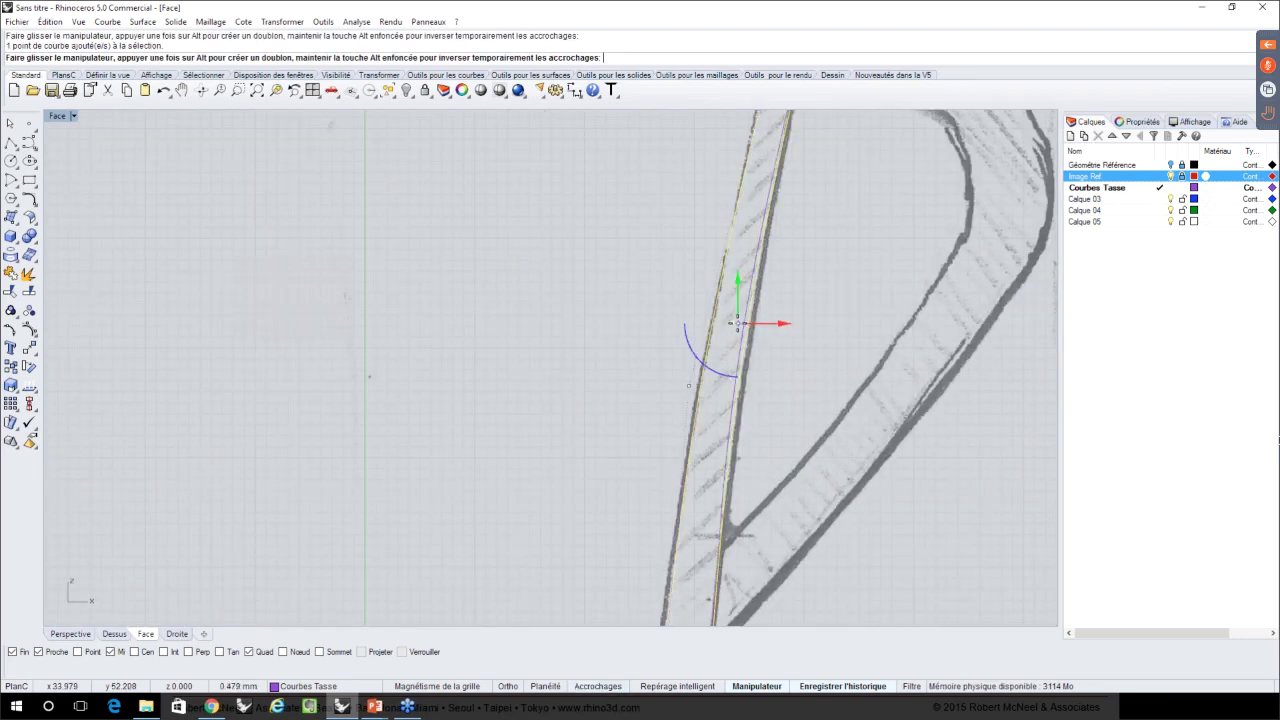
left_click_drag(737, 323, 740, 319)
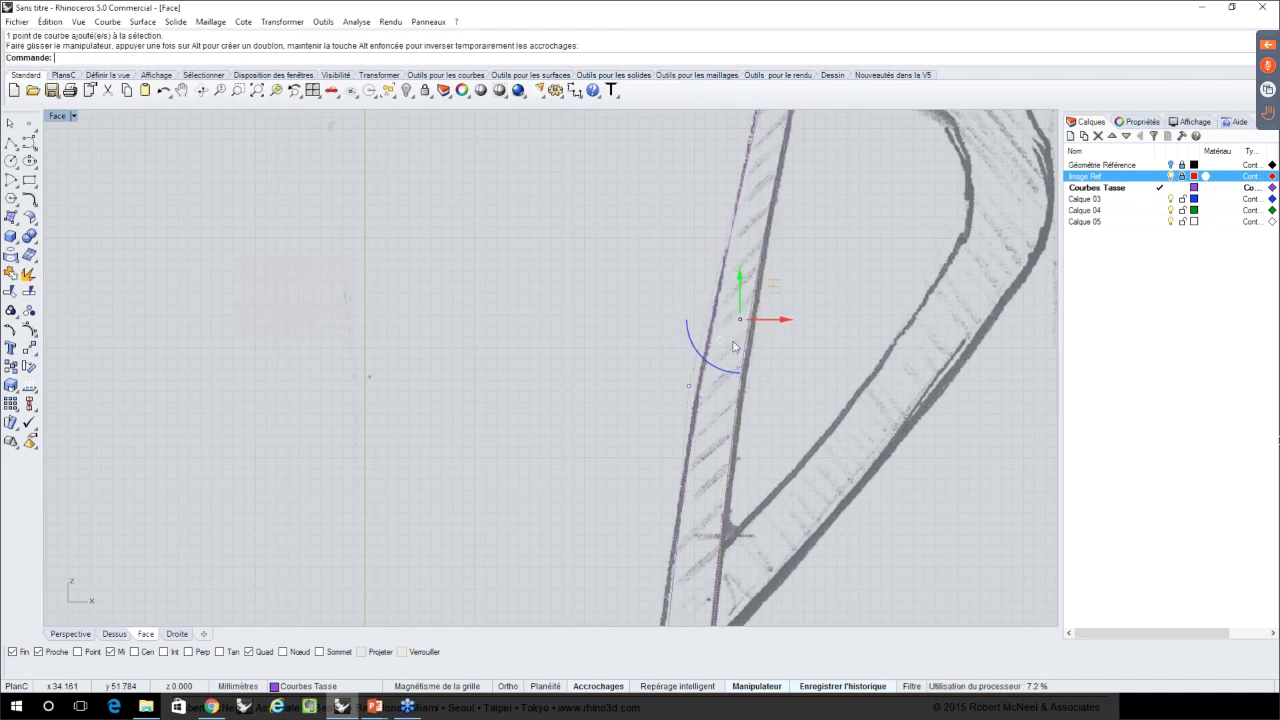
scroll(733, 346, "down", 6)
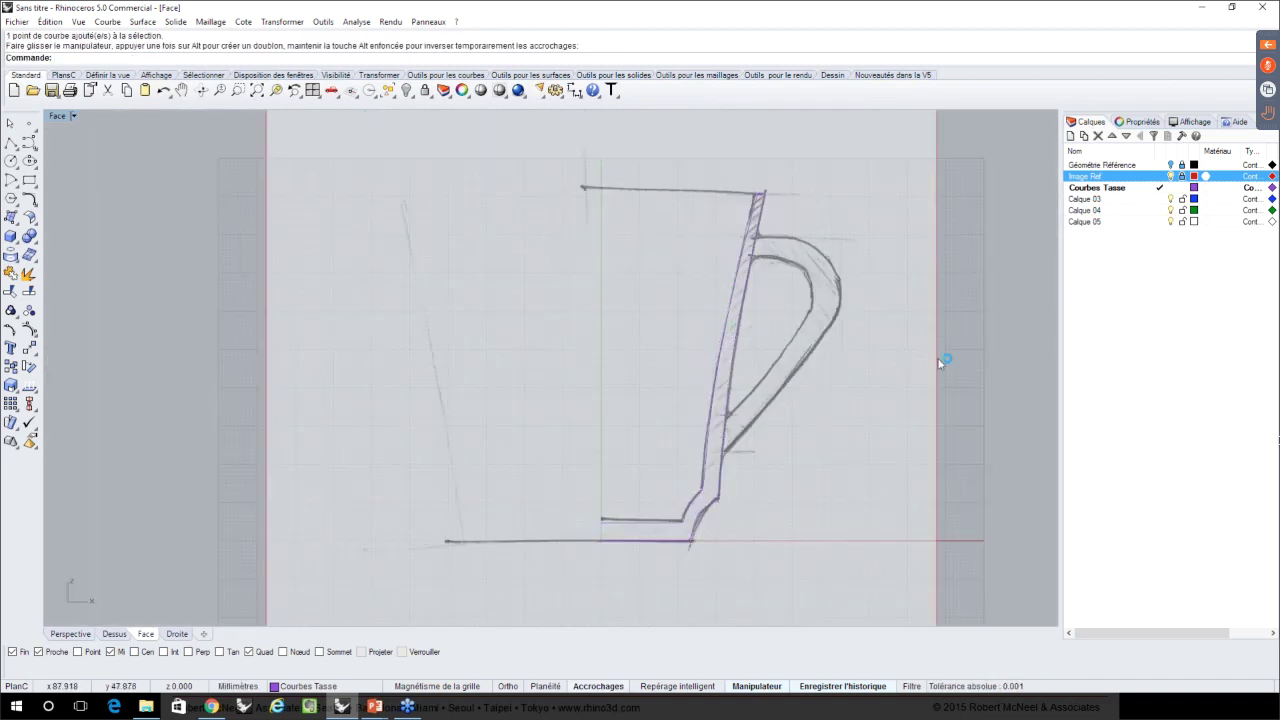
- Hide the Image Ref layer and view the profile curve in the Perspective viewport
left_click(1171, 177)
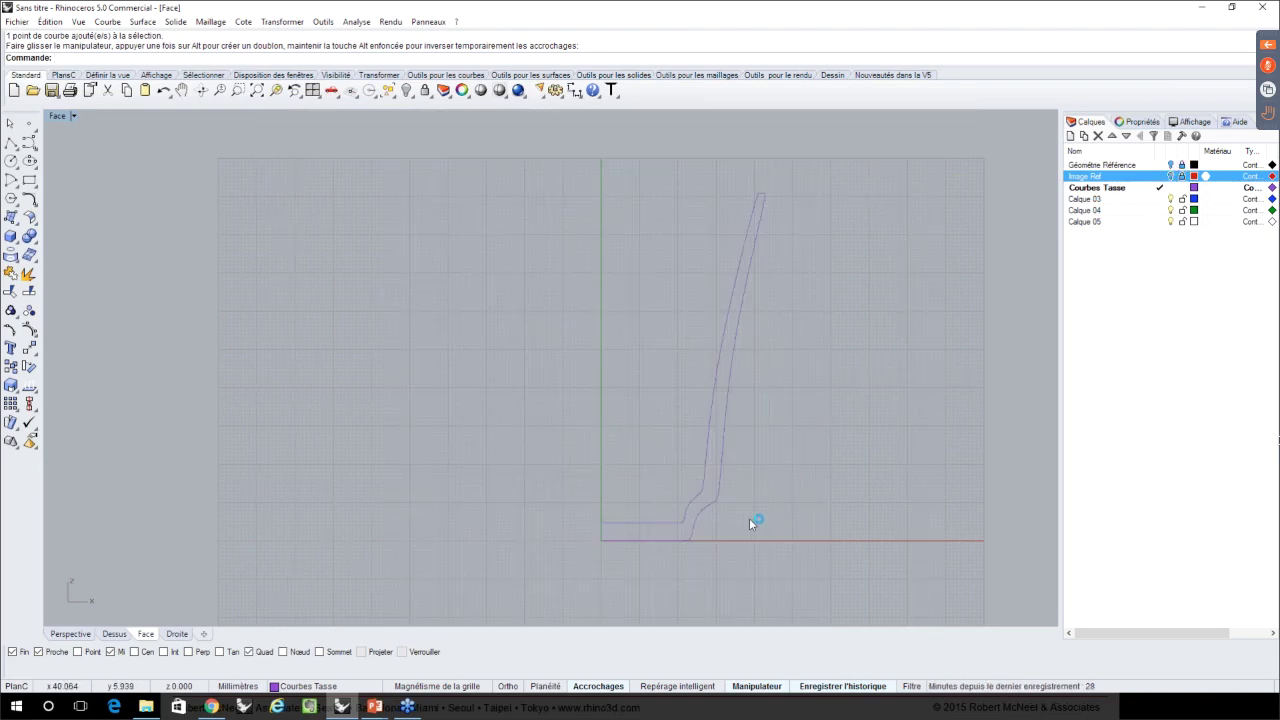
left_click(72, 635)
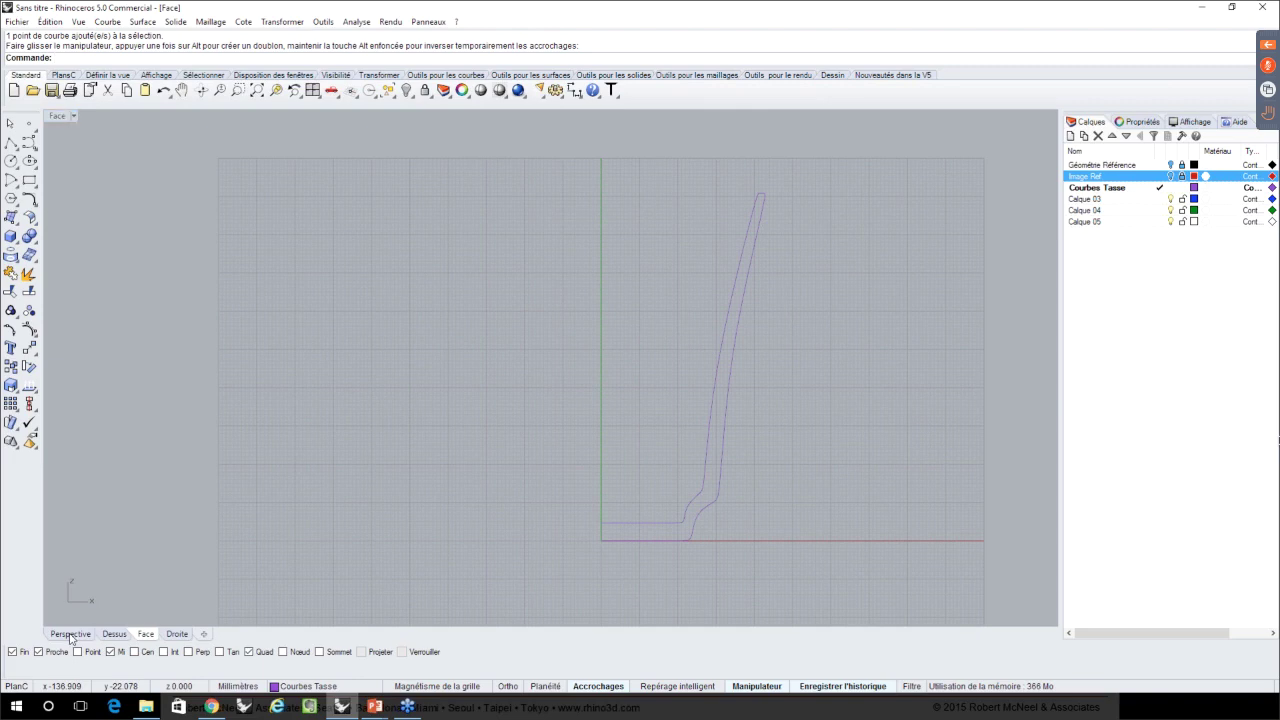
right_click_drag(439, 488, 551, 347)
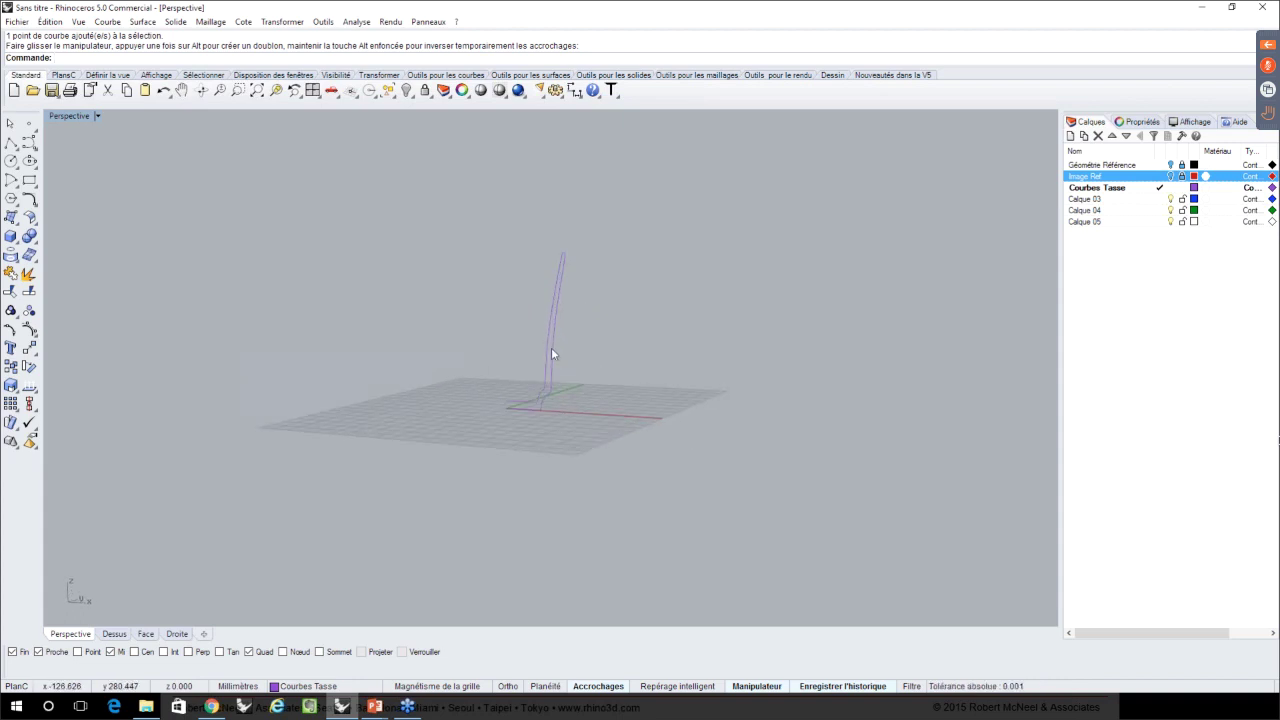
- Rename the Calque 03 layer to Surface Tasse and make it the current layer
left_click(1086, 199)
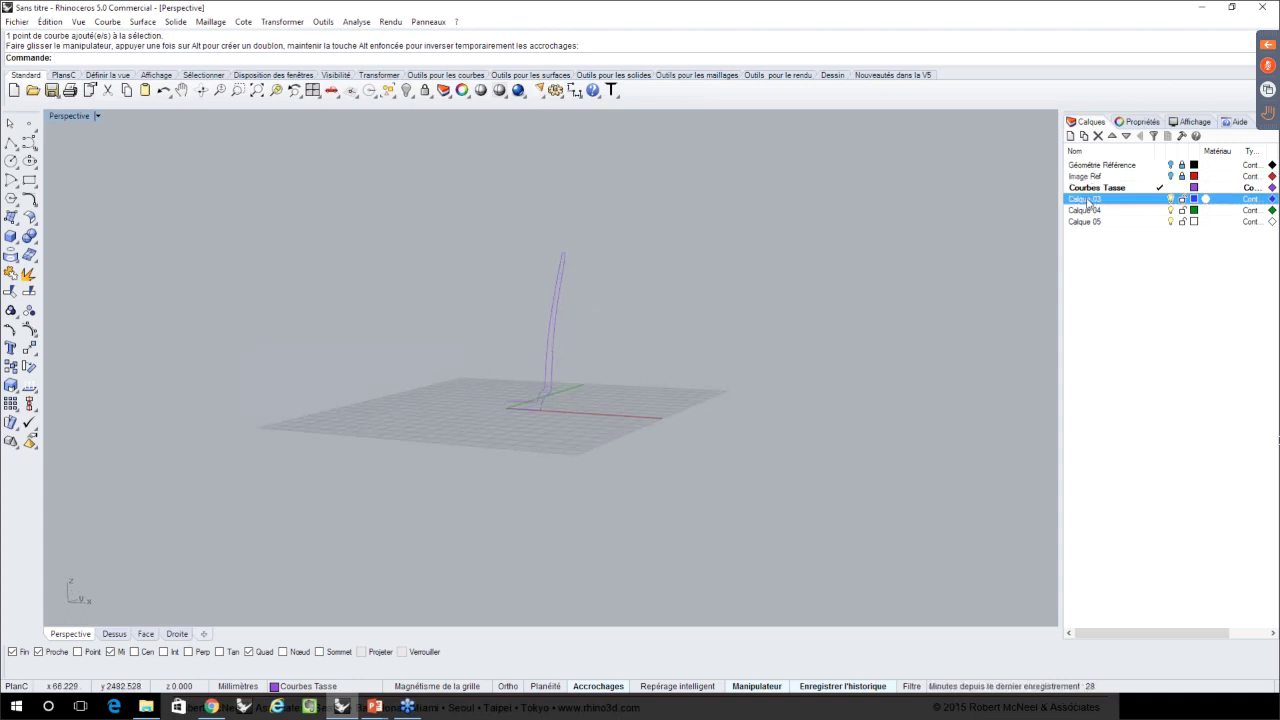
left_click(1086, 199)
type("Surface")
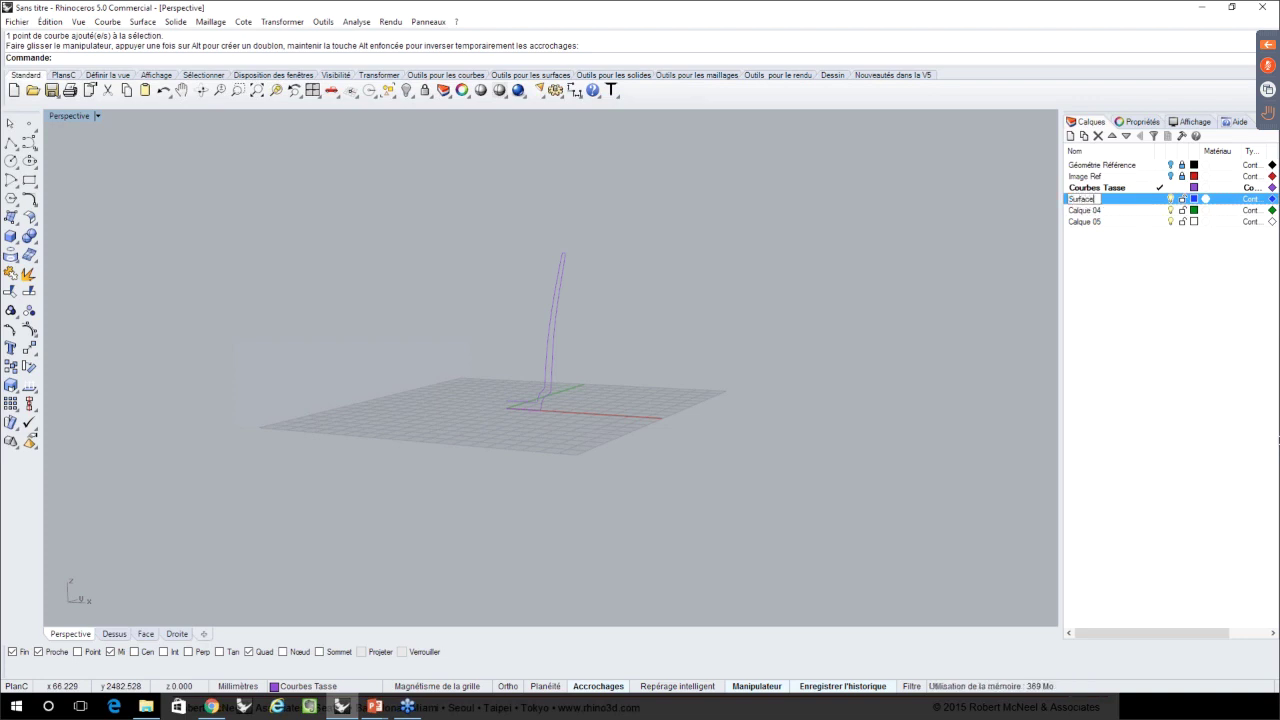
type(" Tass")
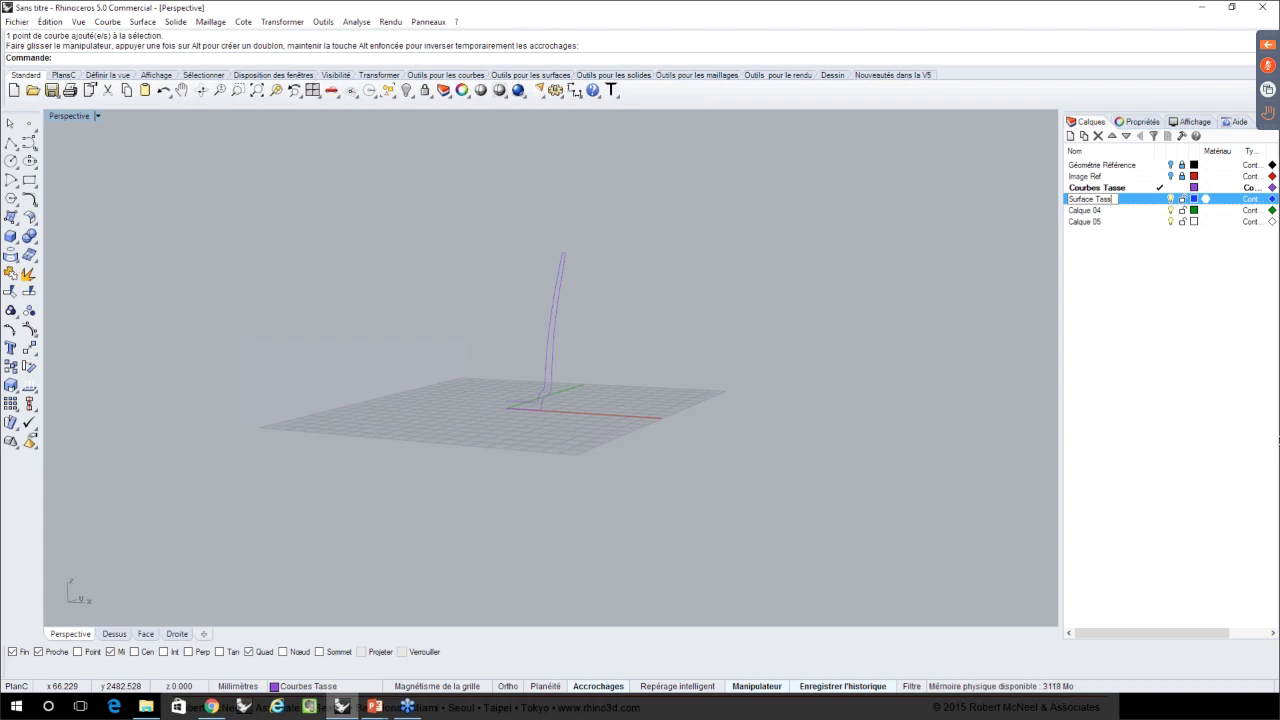
type("e")
left_click(1160, 199)
right_click_drag(896, 230, 903, 223)
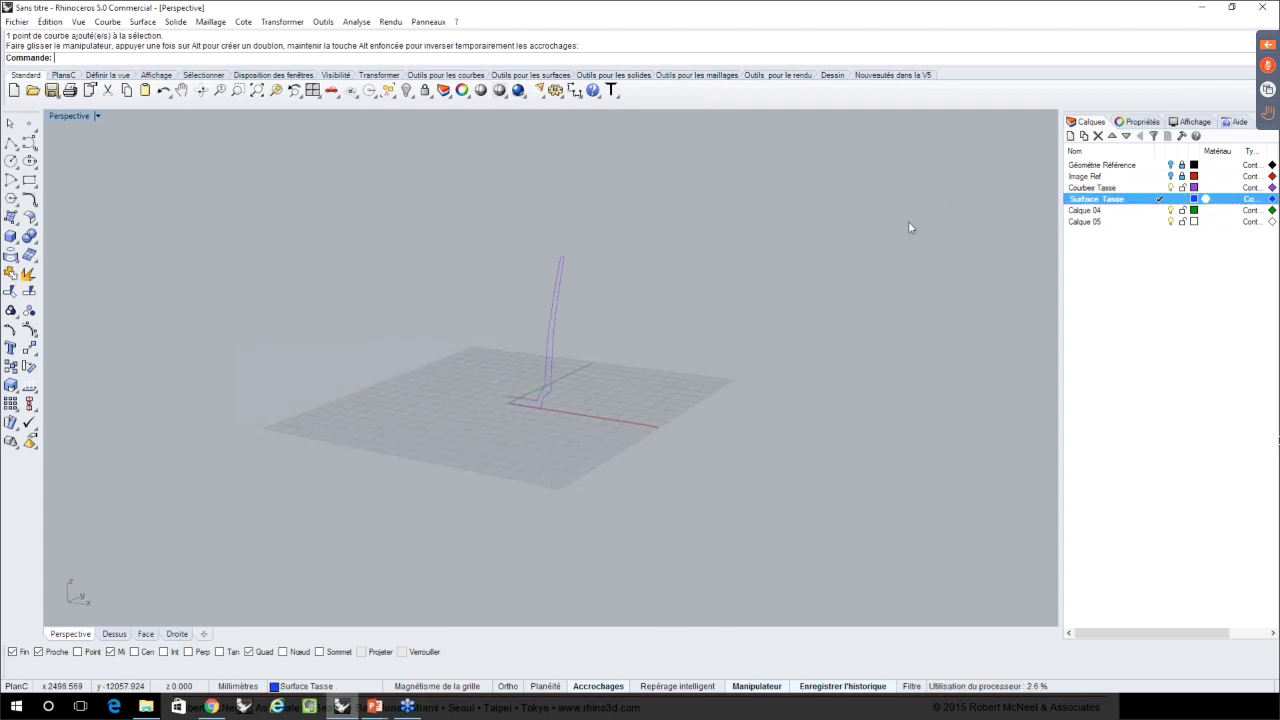
- Start a Revolution surface from the mug's wall profile curve in the Perspective viewport
scroll(475, 327, "up", 2)
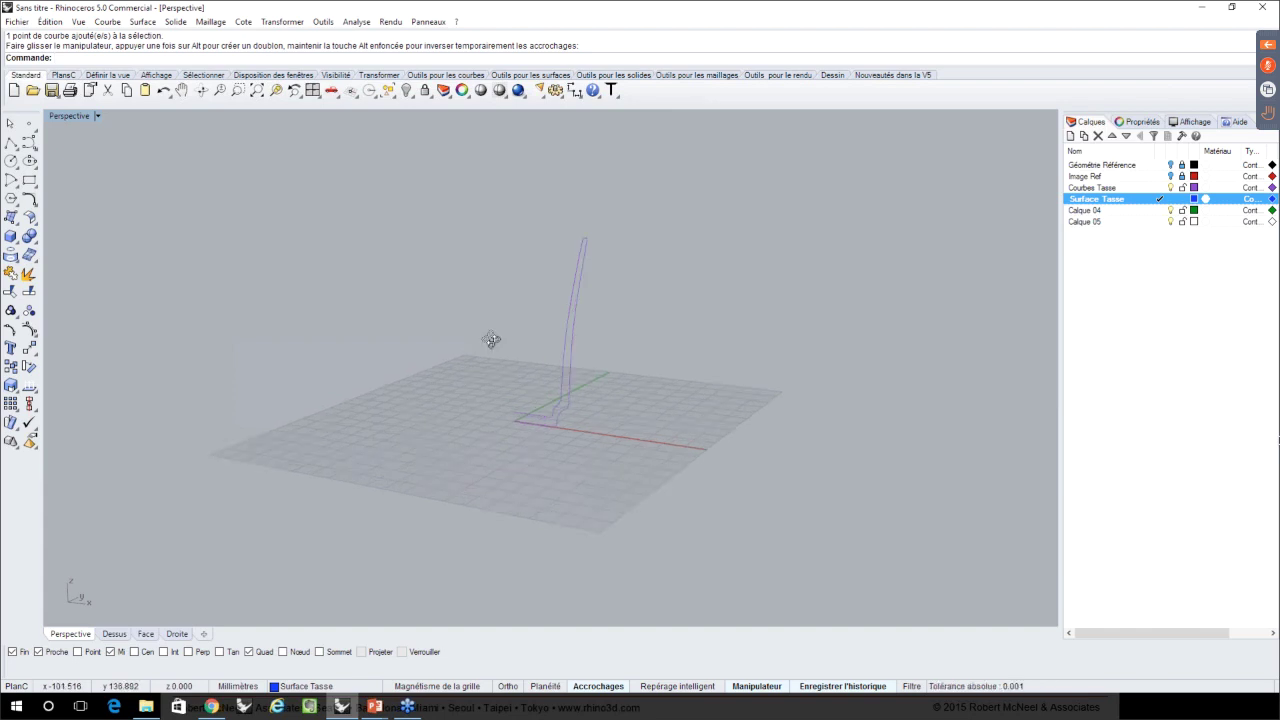
mouse_move(515, 358)
right_mouse_down()
mouse_move(683, 391)
mouse_move(558, 388)
mouse_move(514, 360)
right_mouse_up()
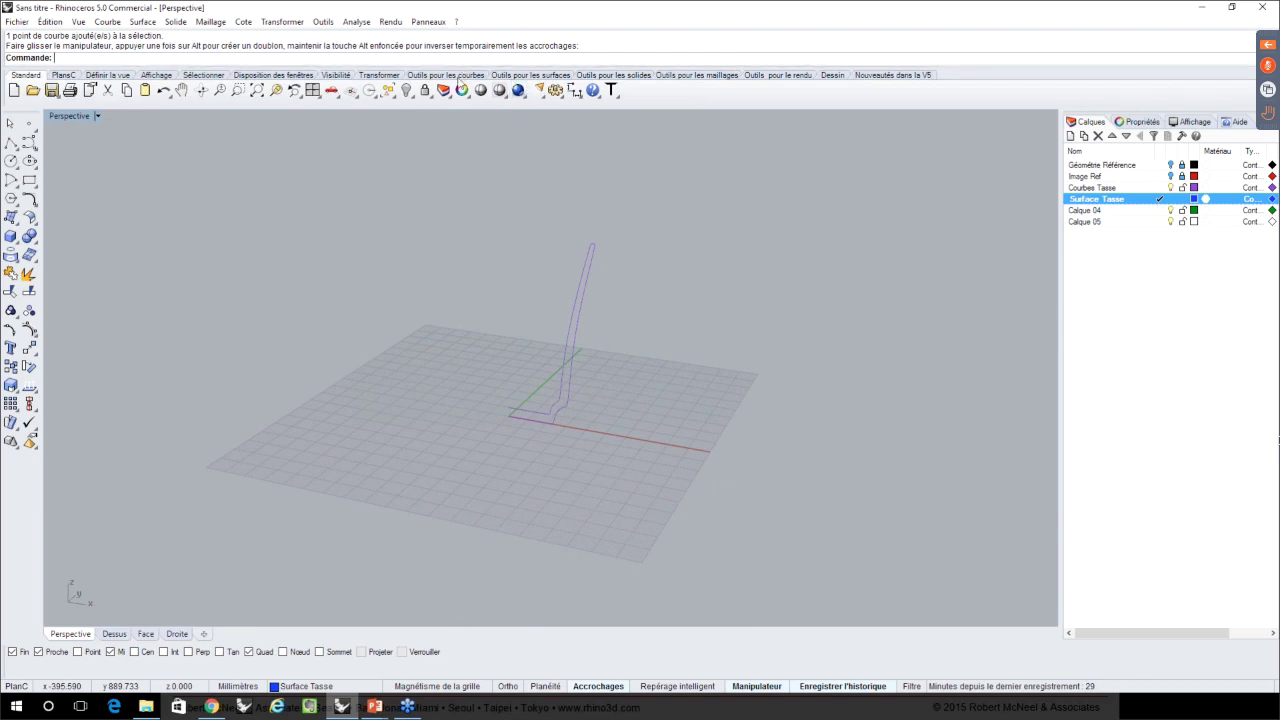
left_click(454, 76)
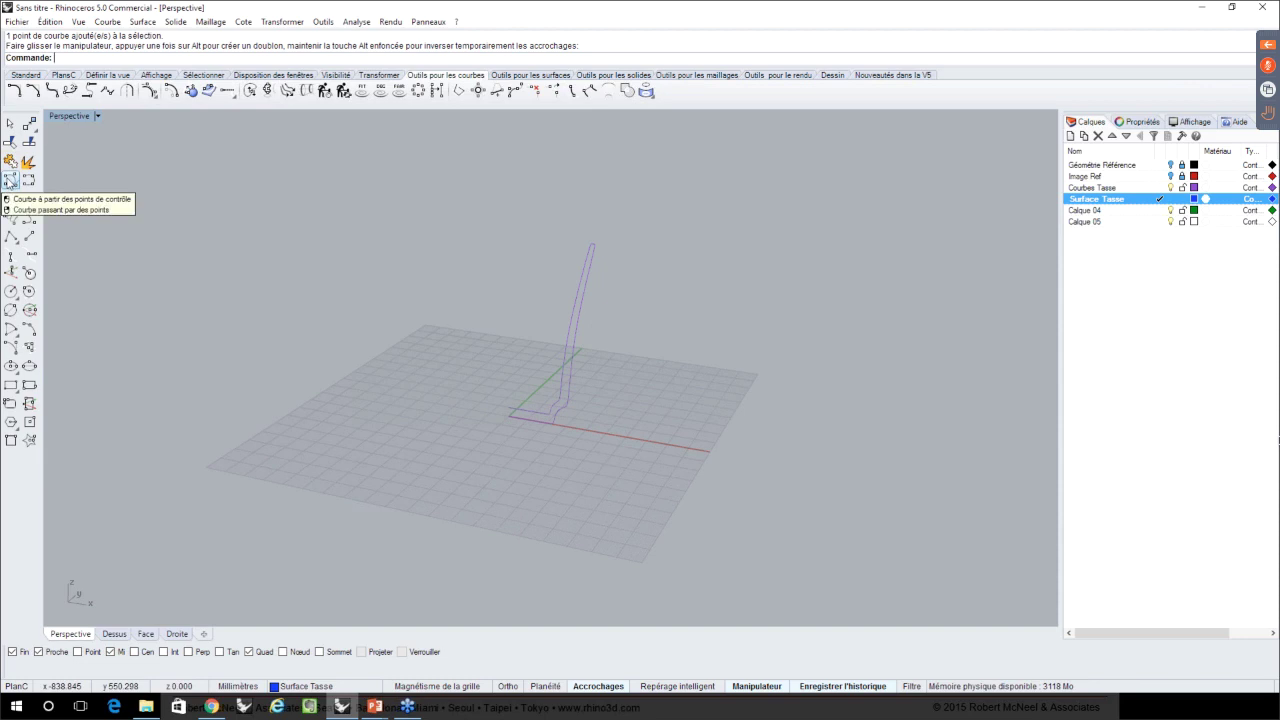
left_click(530, 77)
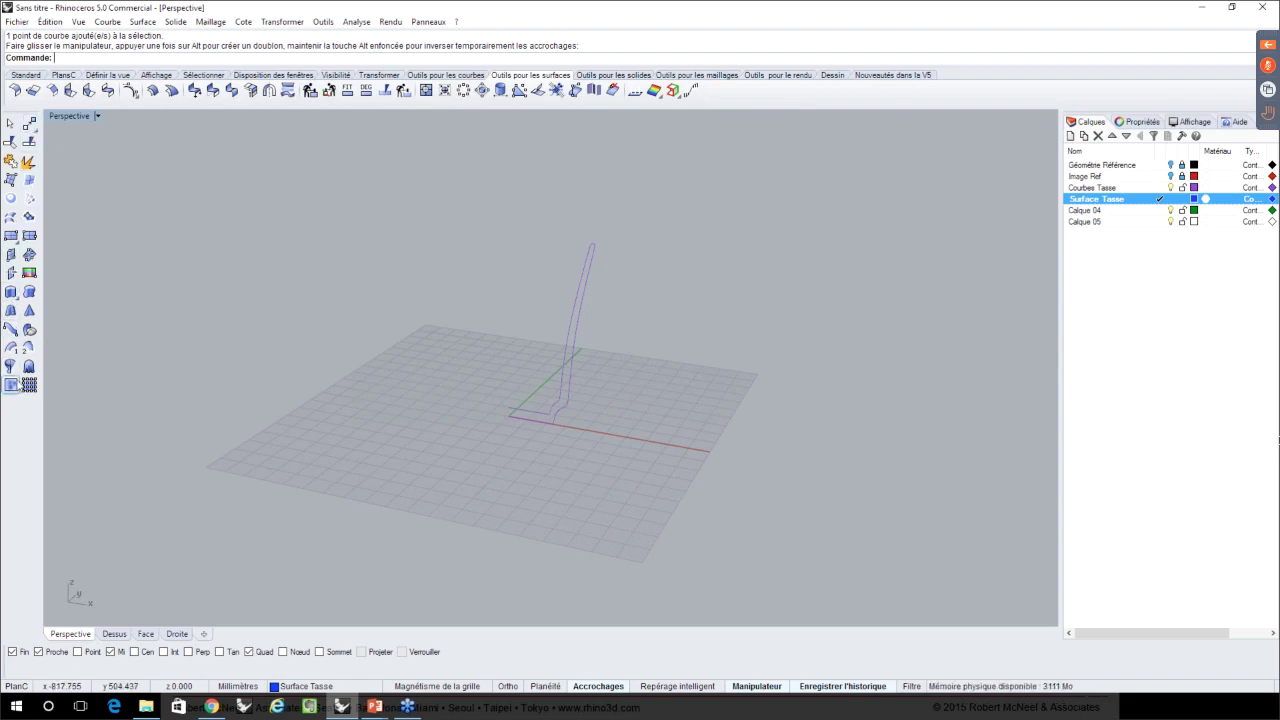
left_click(10, 368)
right_click_drag(480, 470, 543, 423)
left_click(545, 422)
key("Return")
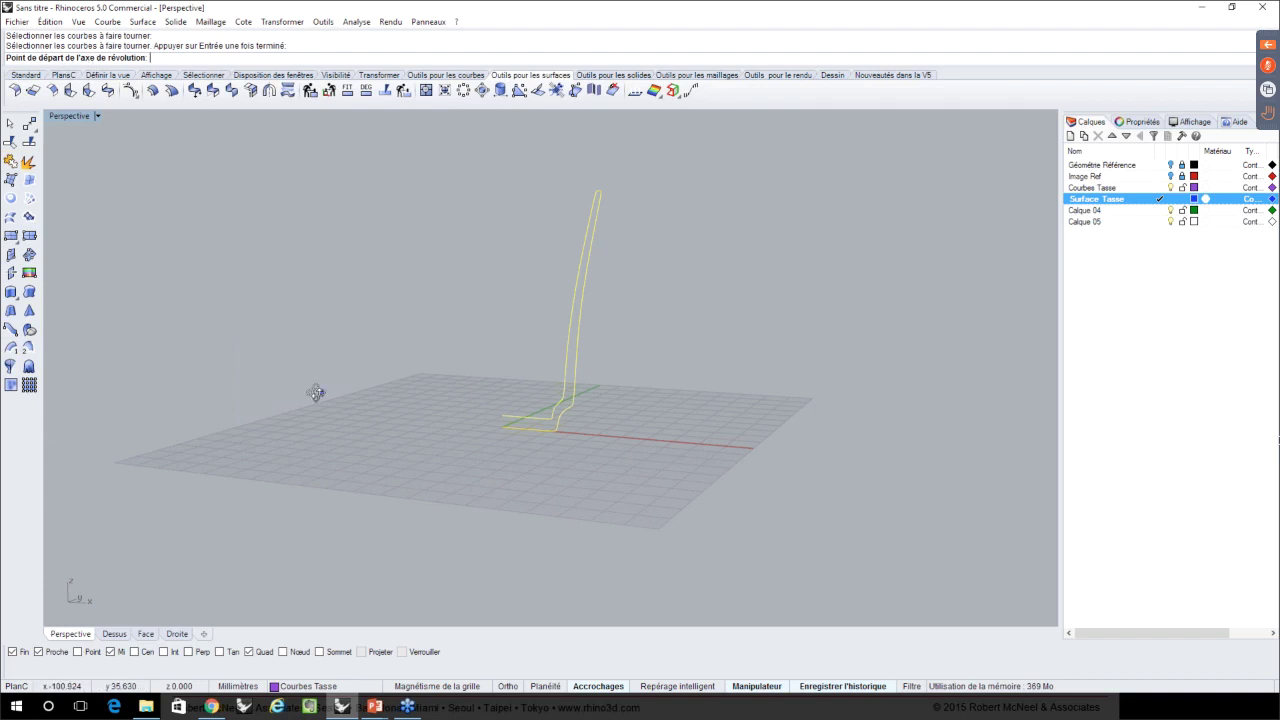
- Try to revolve the profile about the vertical axis through its two open ends at the centre of the base
right_click_drag(426, 442, 362, 378)
scroll(463, 437, "up", 5)
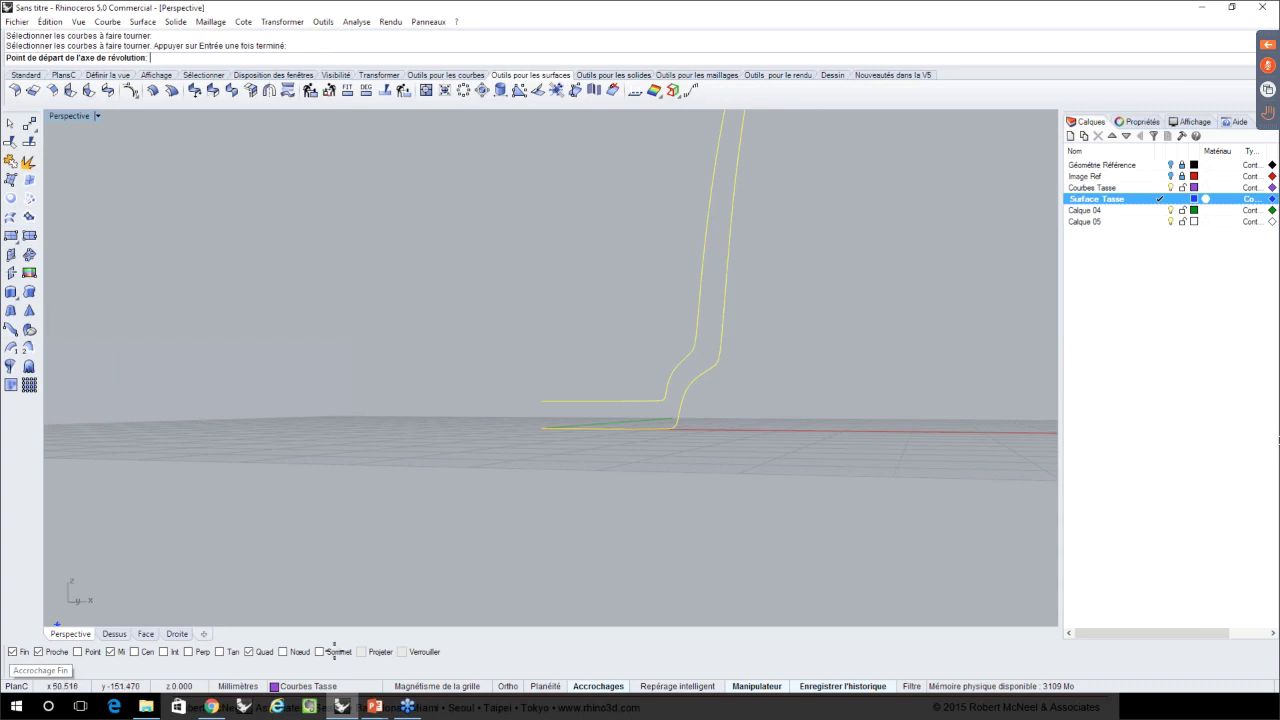
right_click_drag(529, 432, 530, 436)
left_click(540, 420)
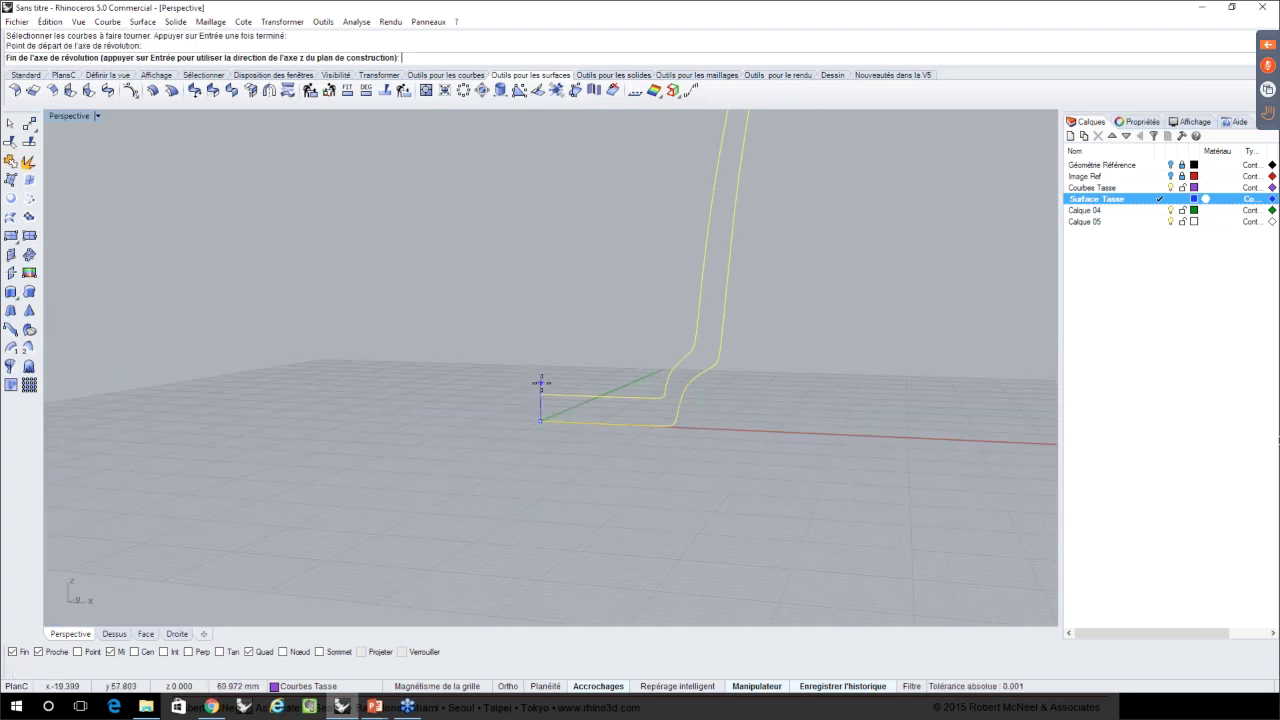
left_click(540, 394)
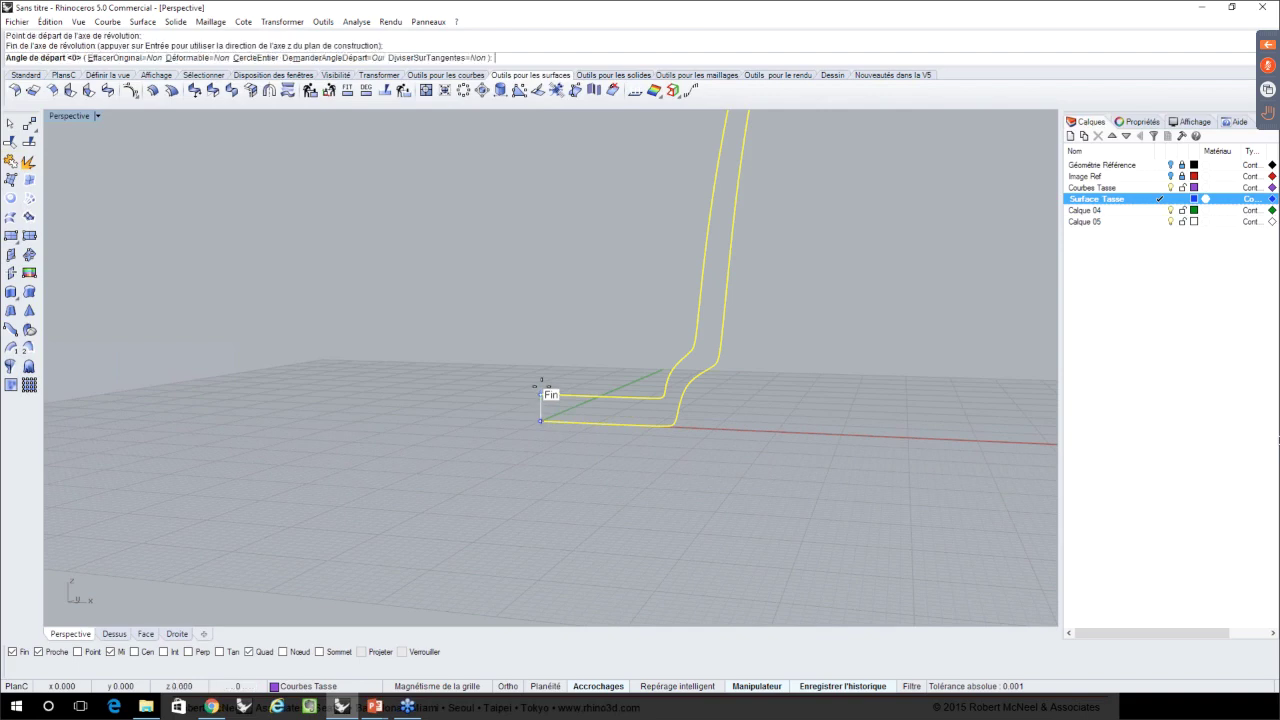
right_click_drag(537, 386, 398, 380)
right_click_drag(506, 414, 563, 443)
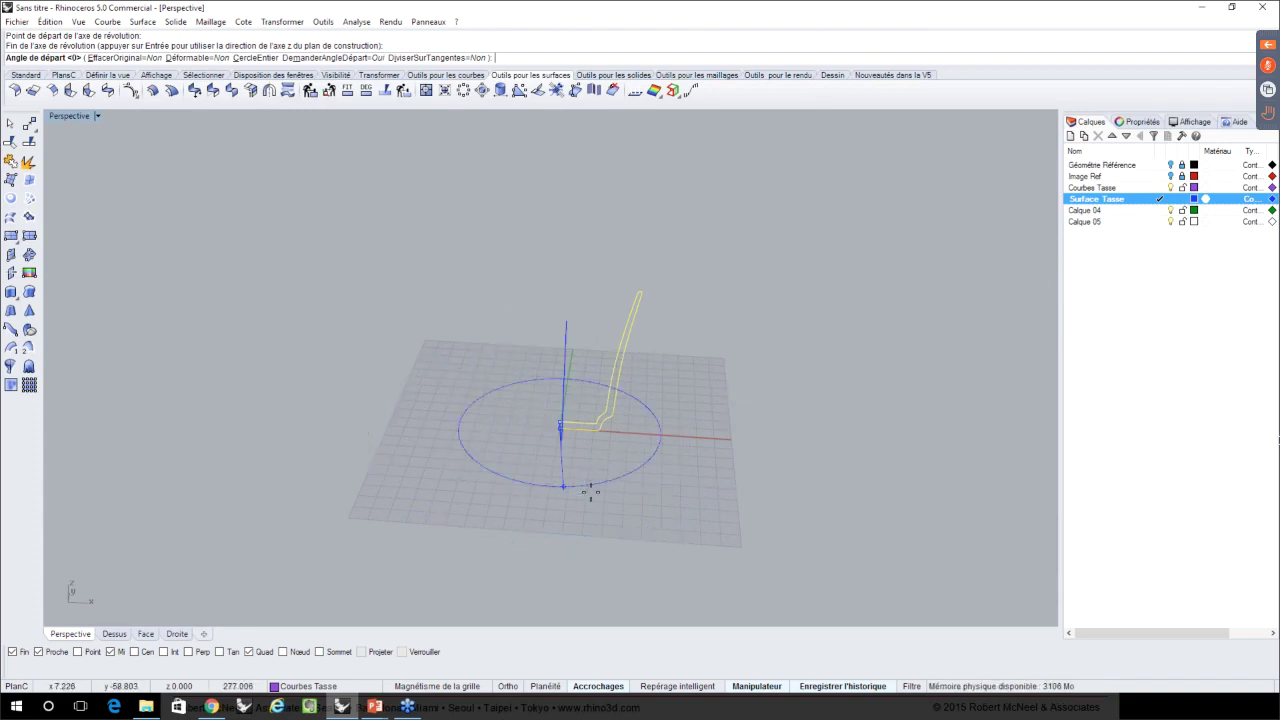
key("Return")
key("Return")
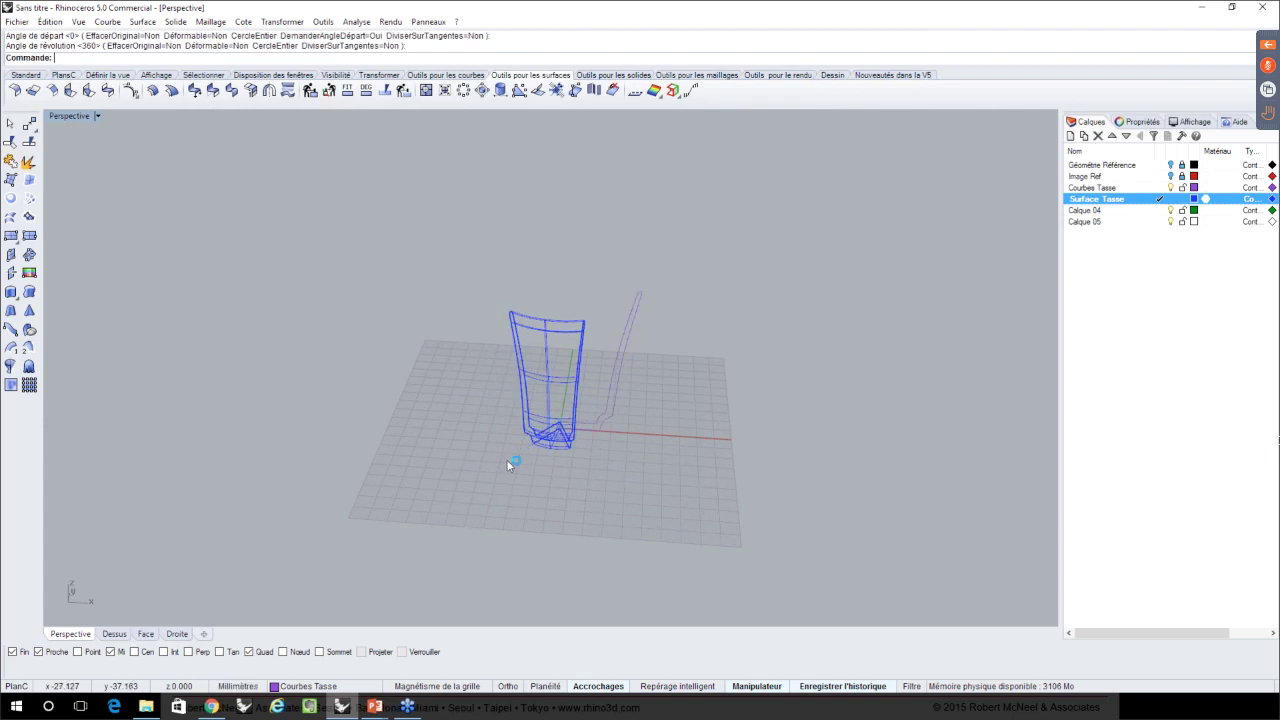
- Set the Perspective viewport to the Ombré display mode and delete the partially revolved surface
left_click(97, 116)
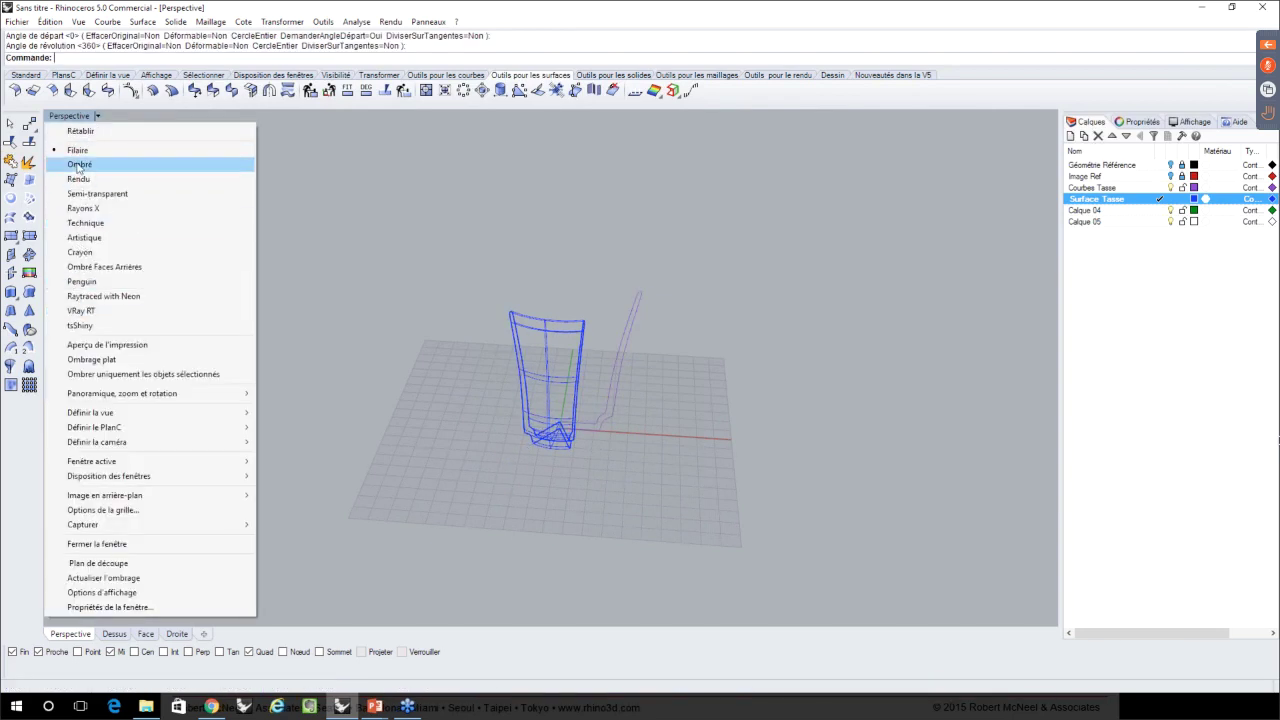
left_click(78, 167)
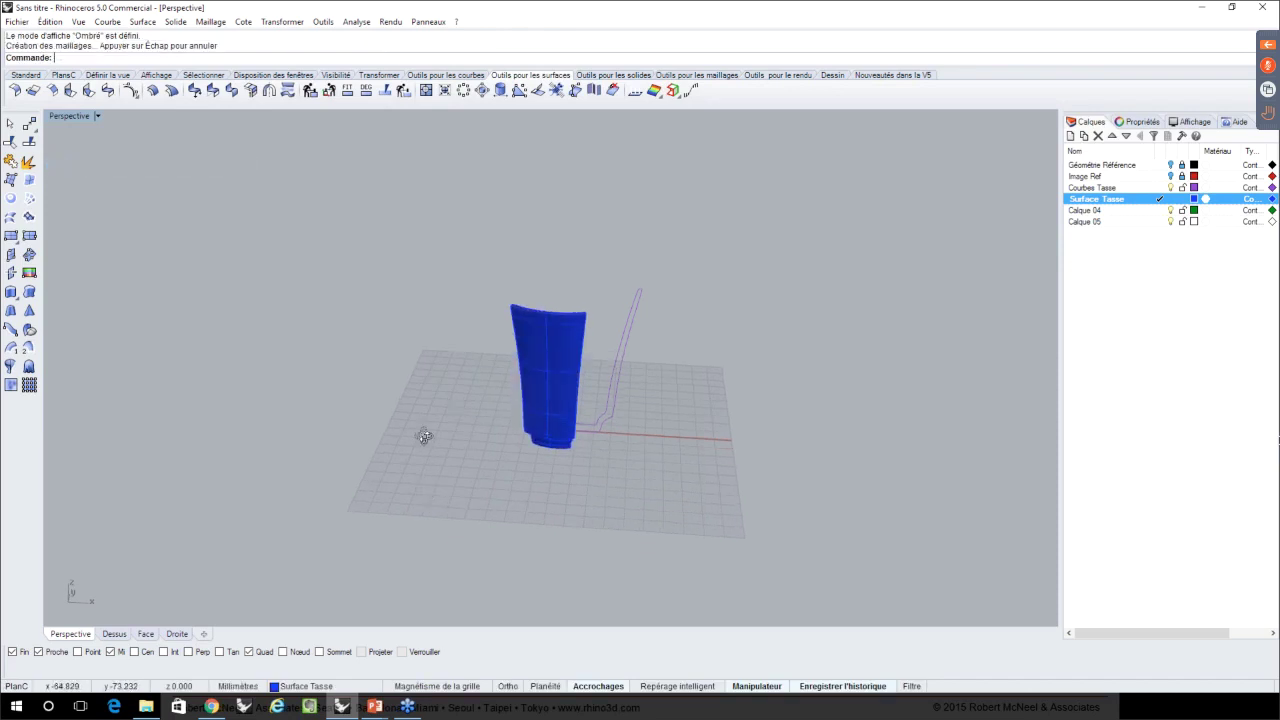
right_click_drag(424, 436, 800, 437)
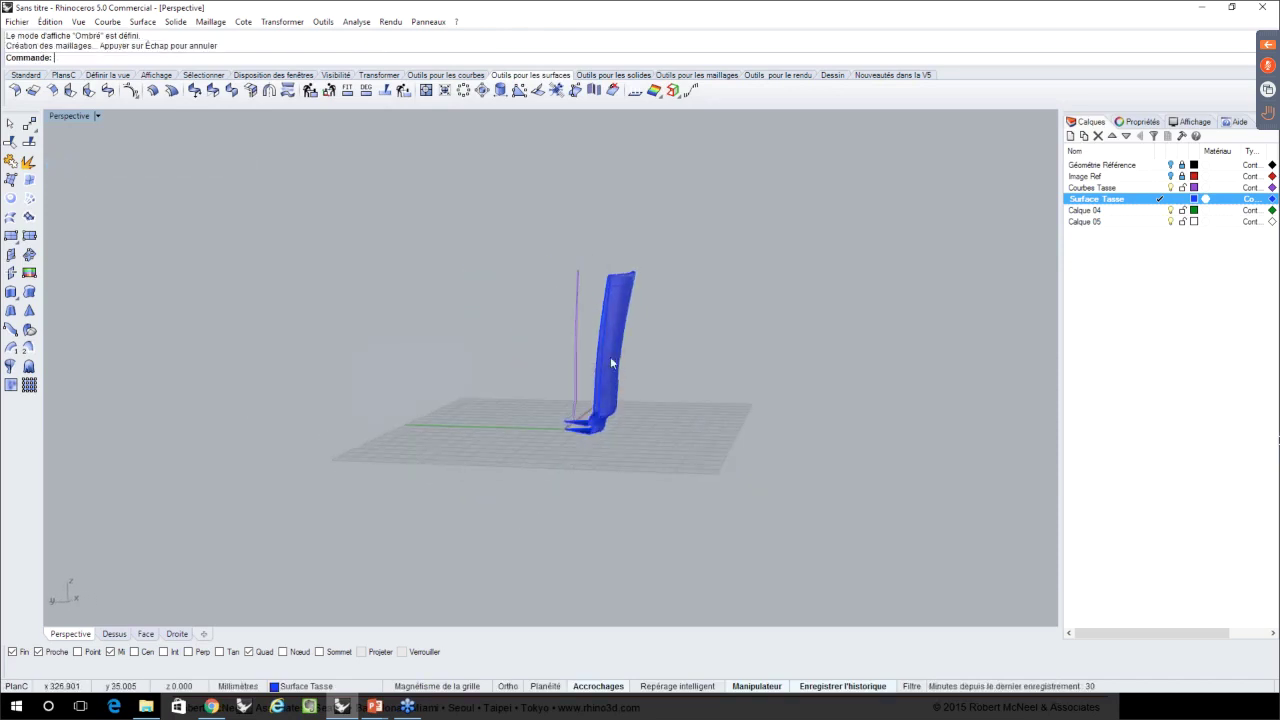
scroll(610, 356, "up", 5)
right_click_drag(610, 356, 608, 399)
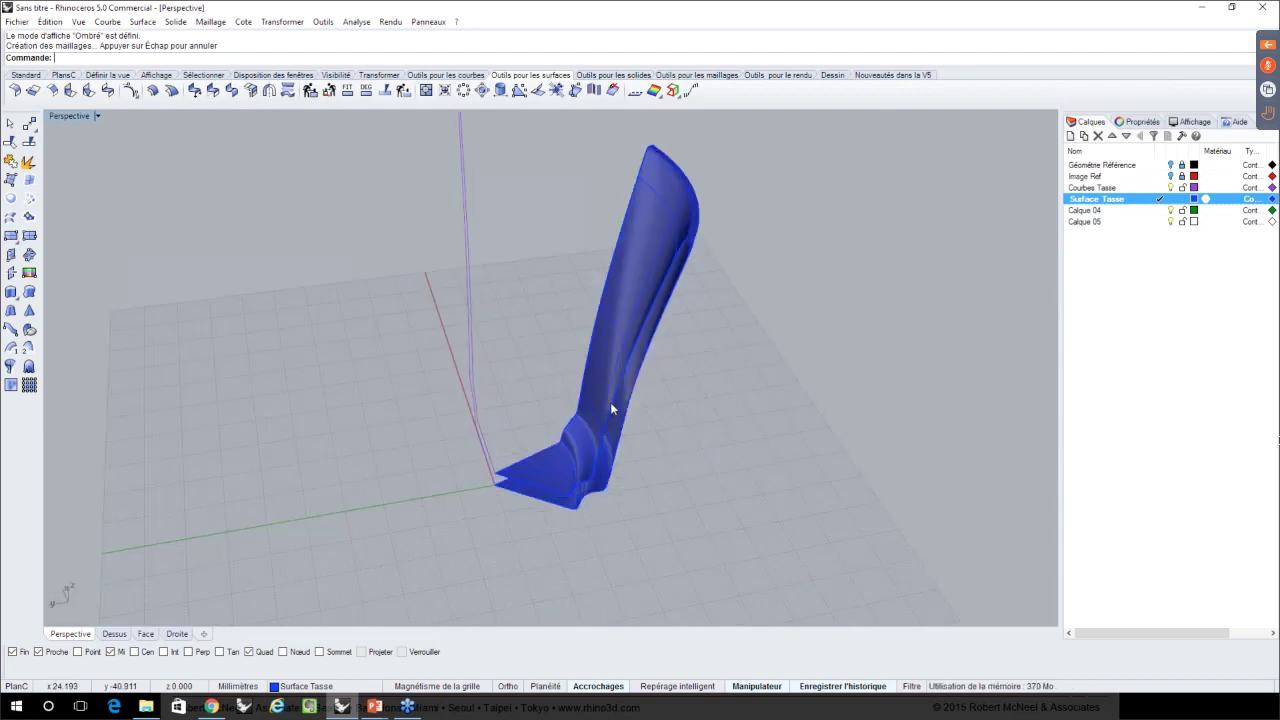
left_click(612, 408)
key("Delete")
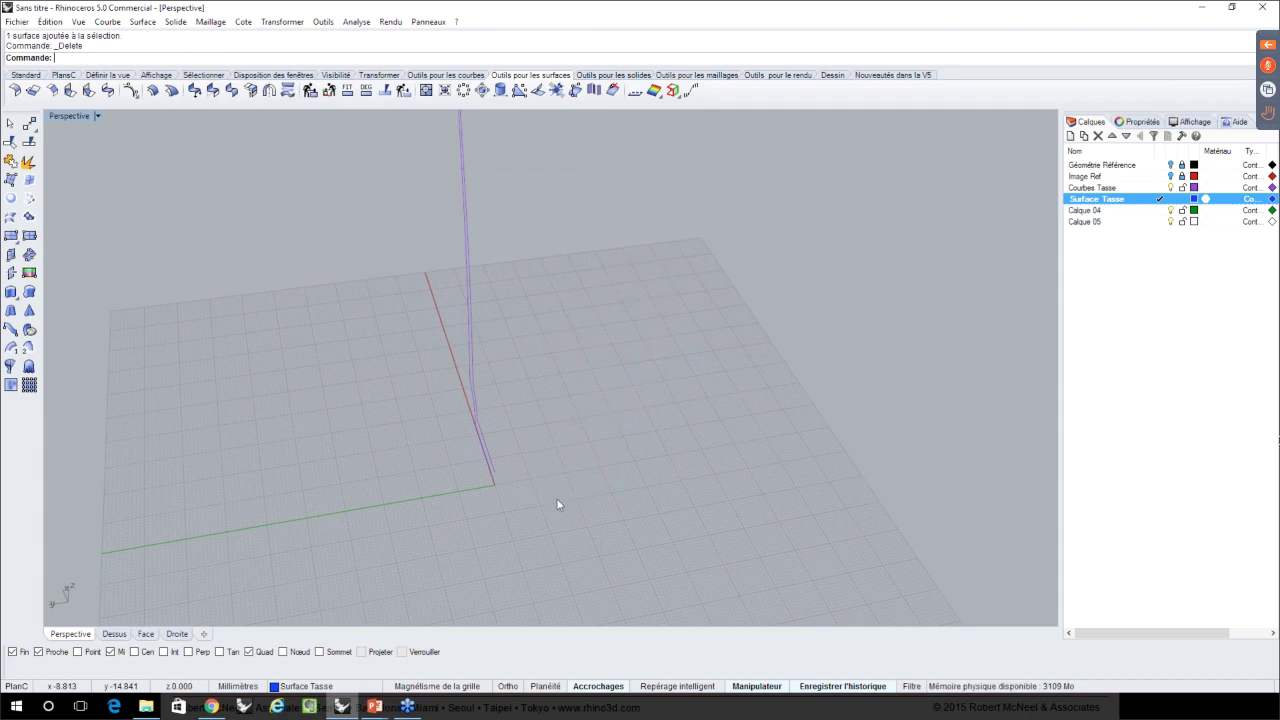
- Revolve the profile curve with the CercleEntier option about the vertical axis through its two open ends at the base centre
right_click_drag(557, 503, 642, 258)
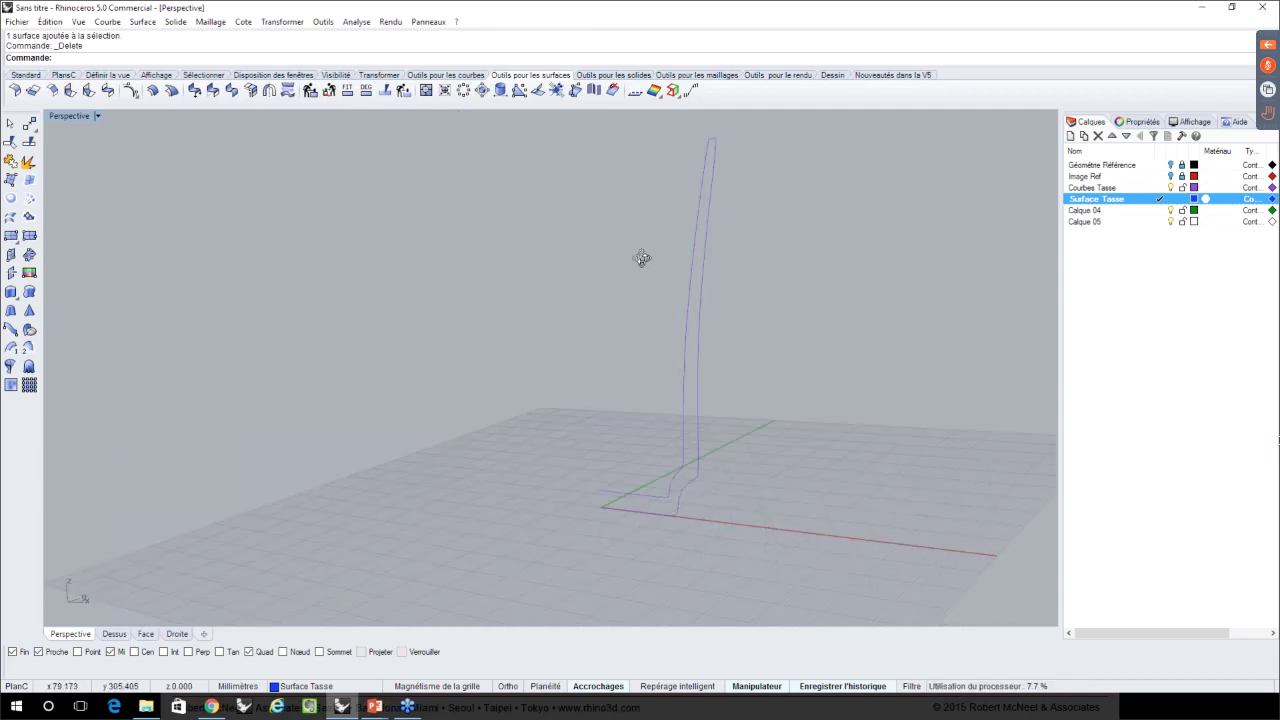
right_click(551, 58)
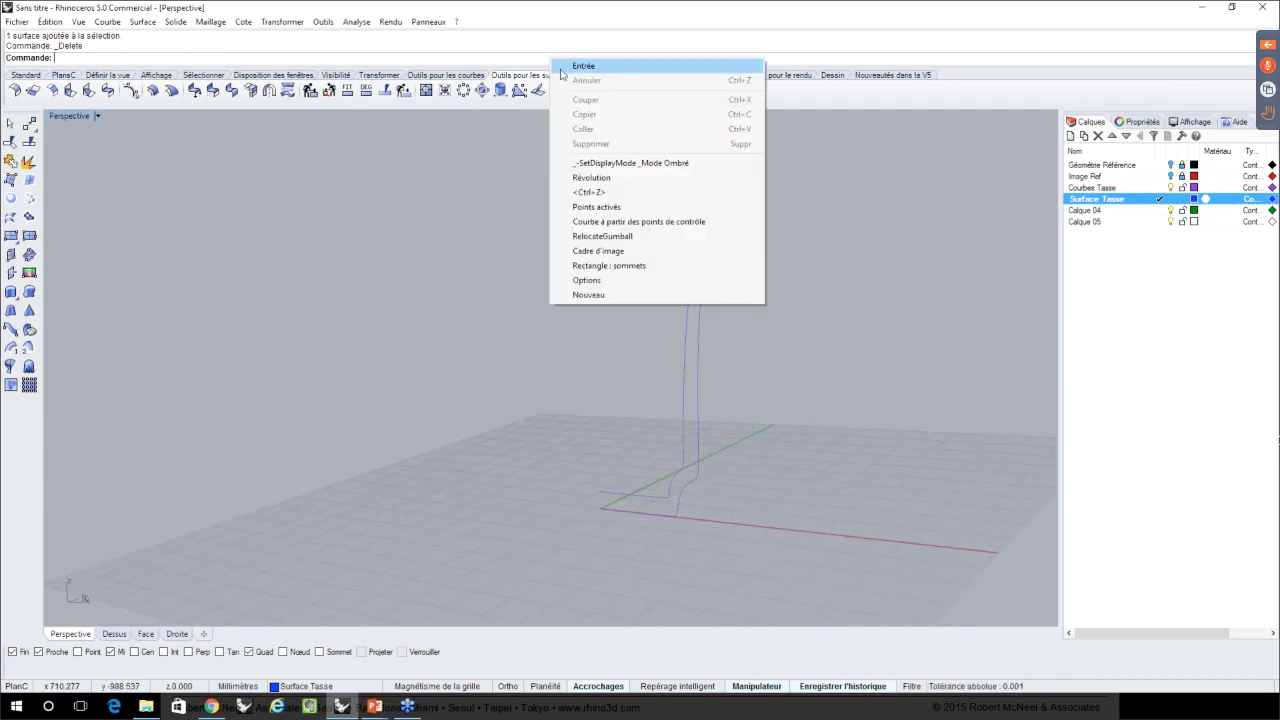
left_click(591, 178)
right_click_drag(646, 562, 712, 565)
left_click(599, 502)
right_click(592, 512)
left_click(564, 500)
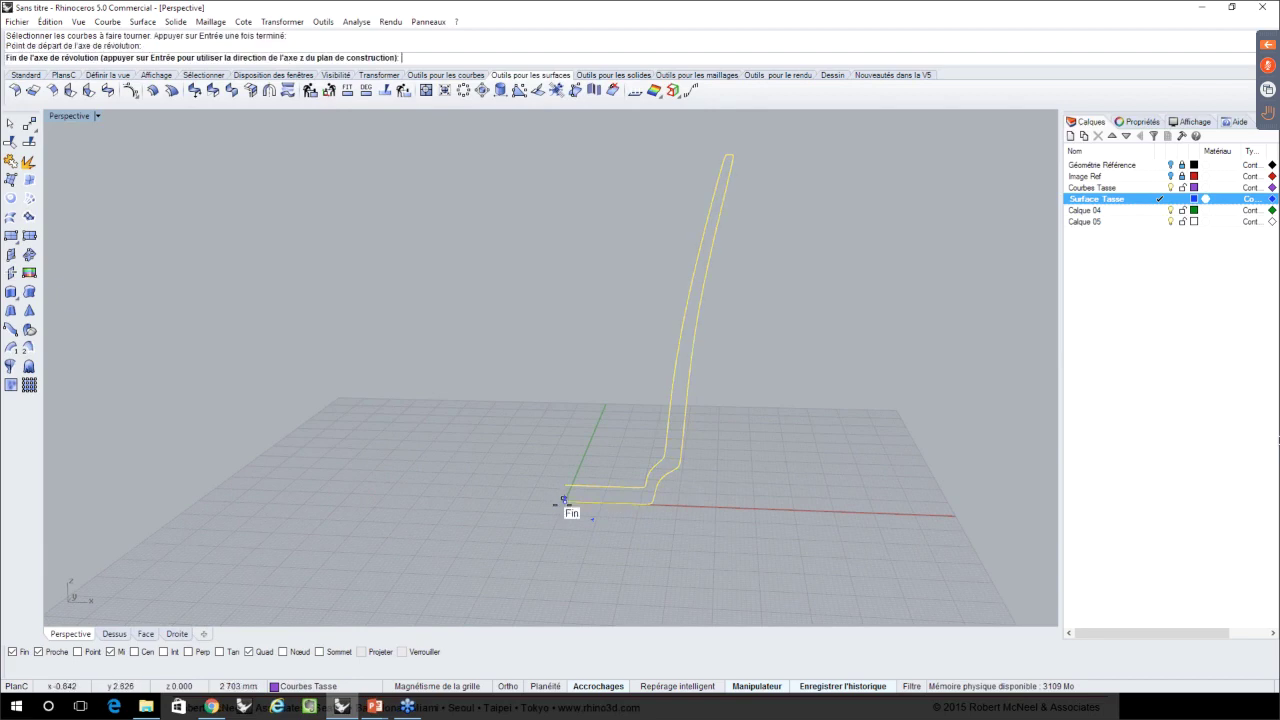
left_click(564, 487)
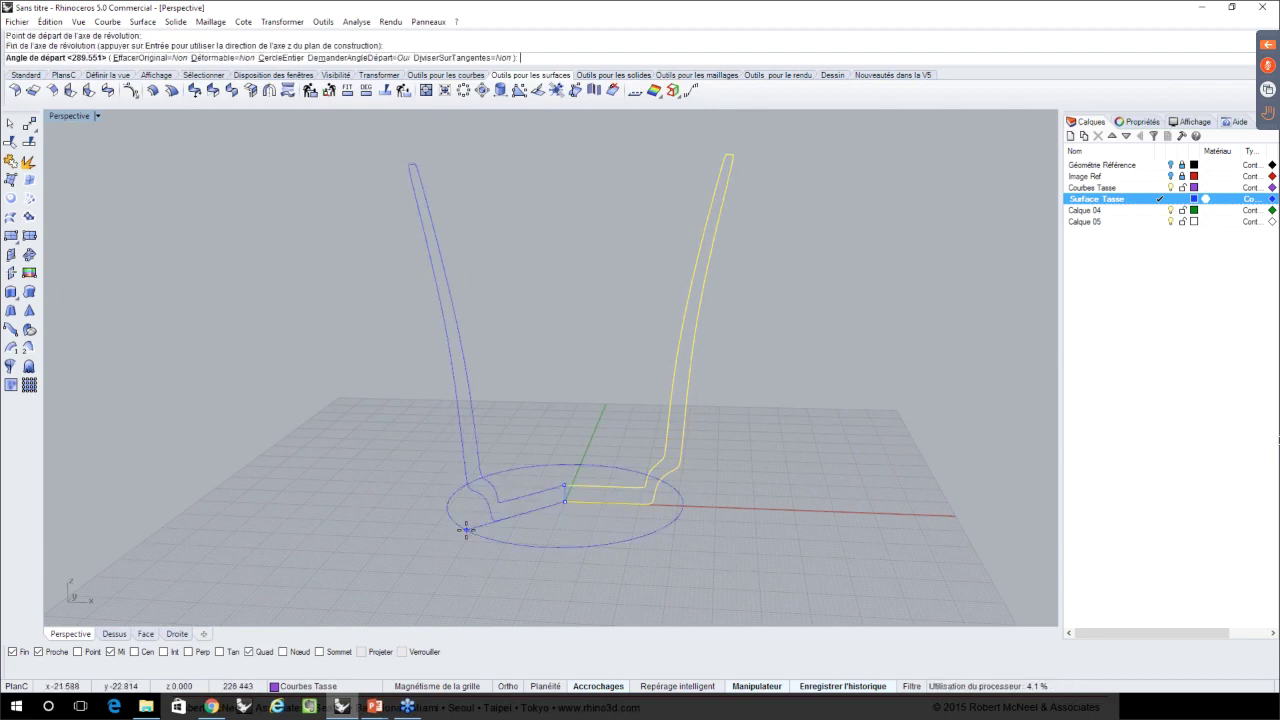
scroll(466, 500, "down", 2)
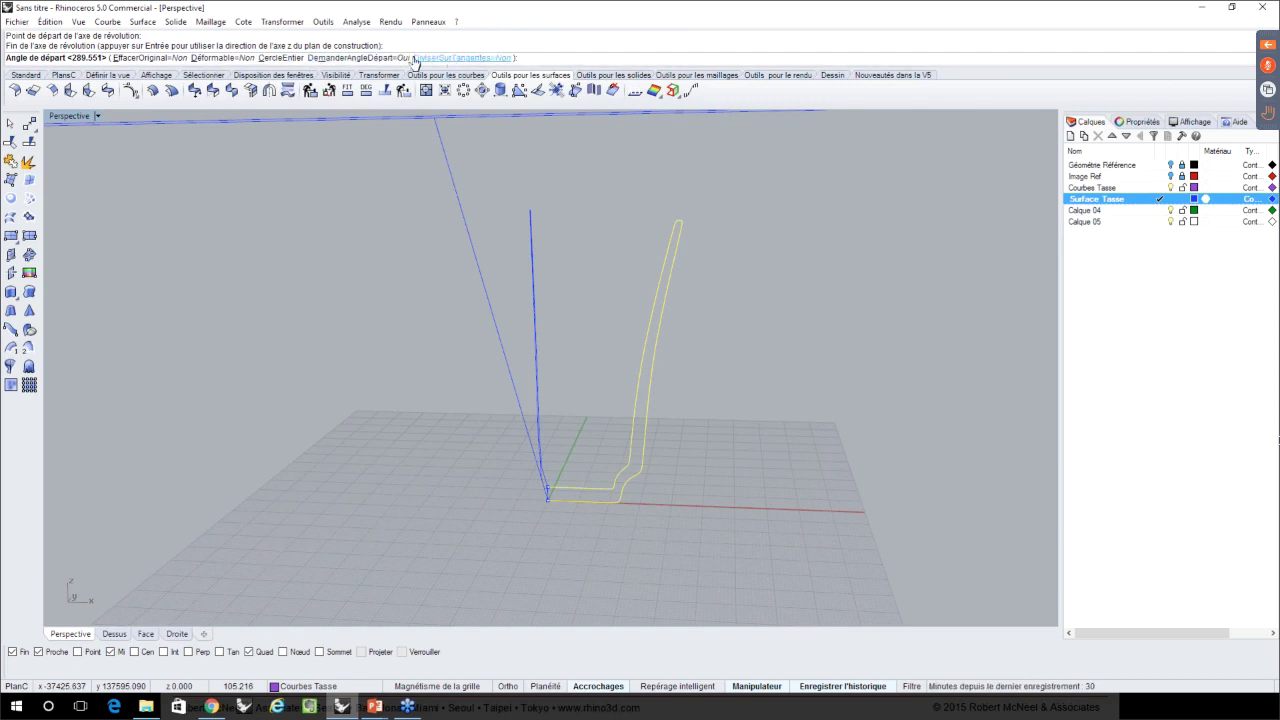
left_click(283, 58)
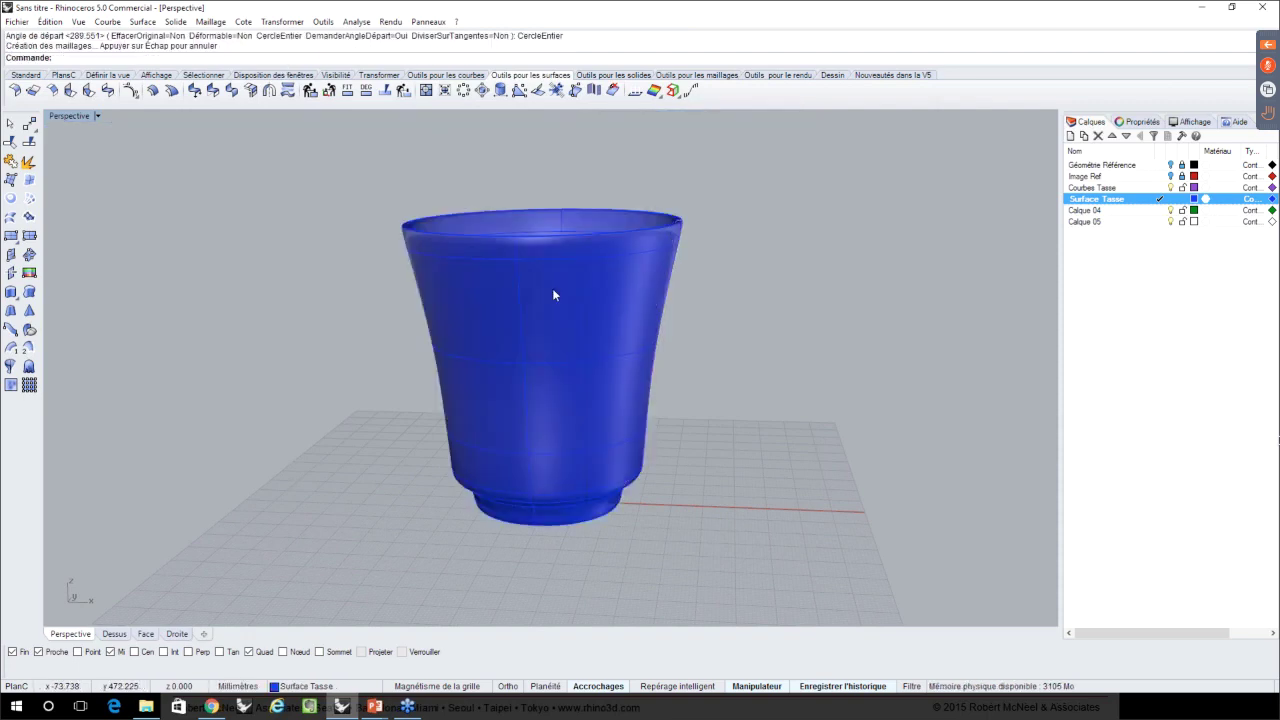
- Examine the revolved mug from several angles and check the options for recording history
right_click_drag(552, 288, 594, 354)
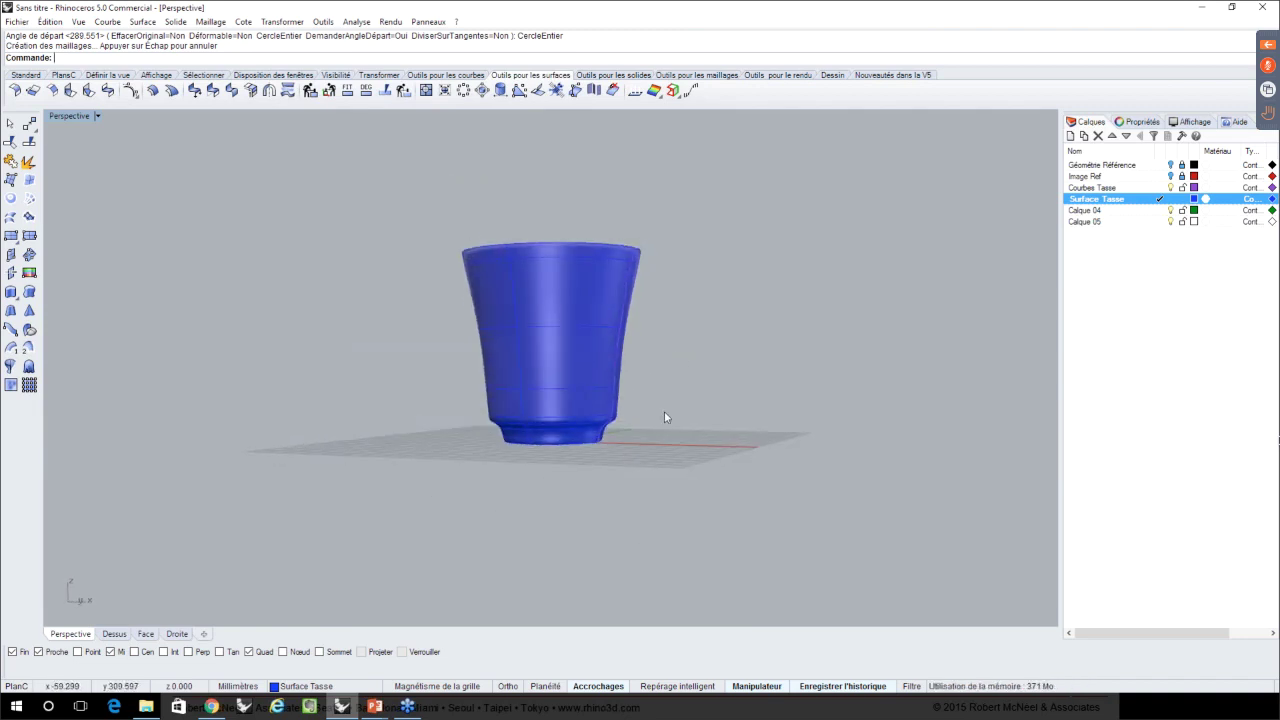
right_click_drag(672, 367, 670, 397)
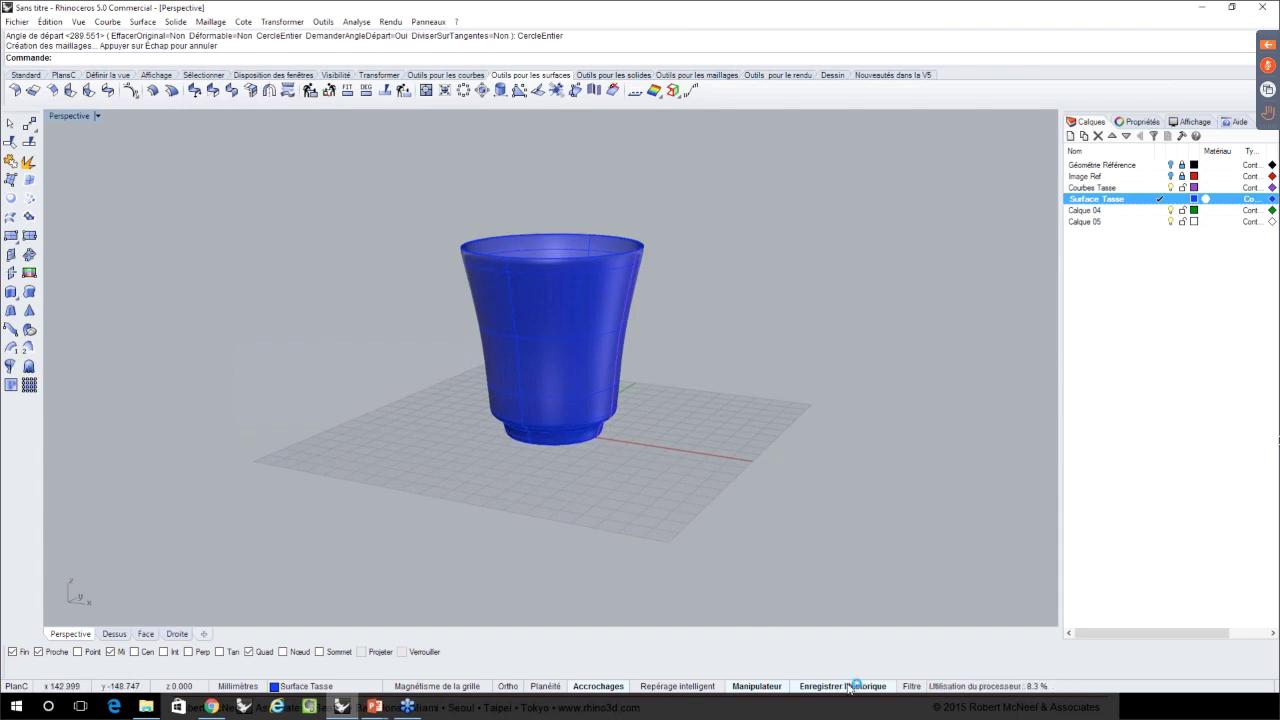
scroll(737, 430, "down", 2)
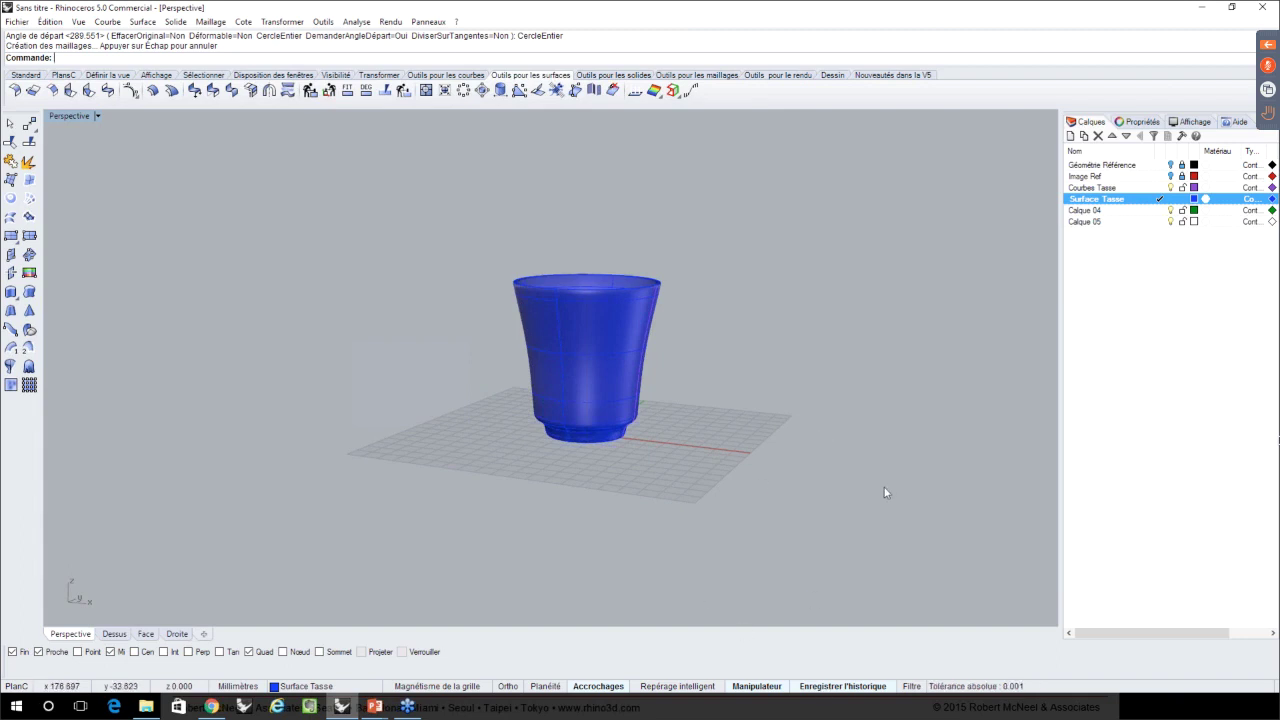
right_click(830, 688)
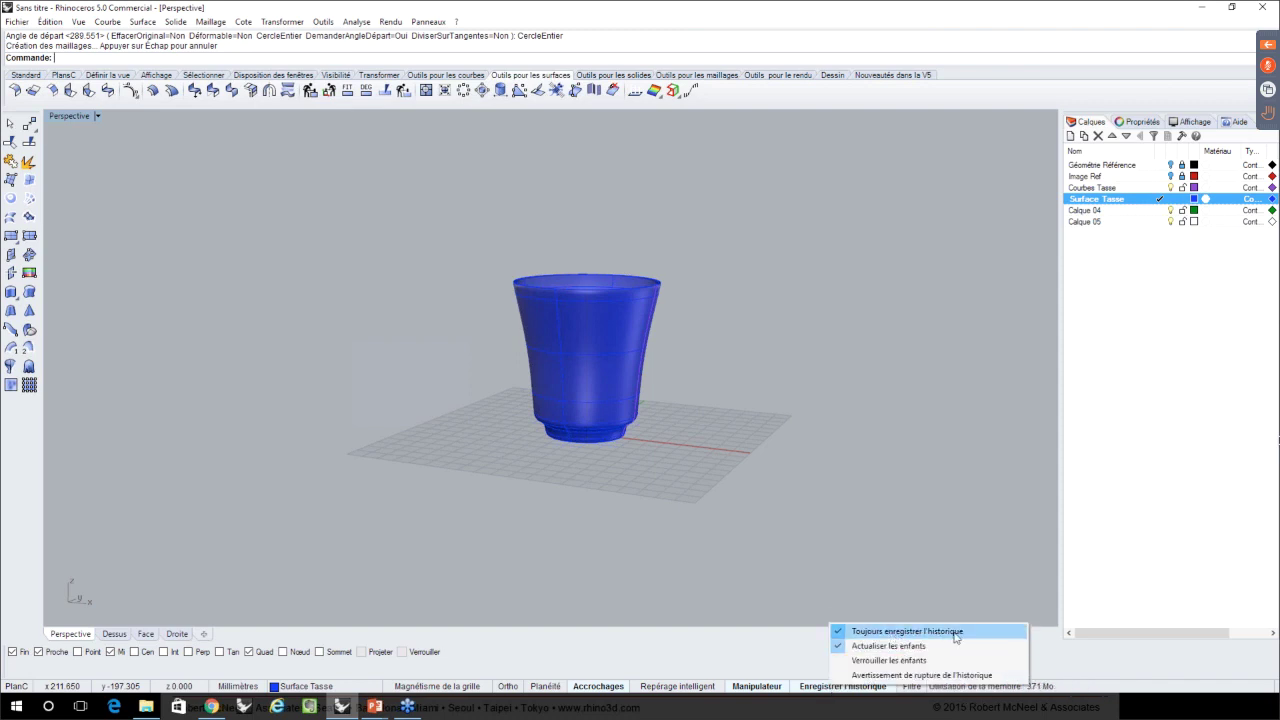
left_click(911, 526)
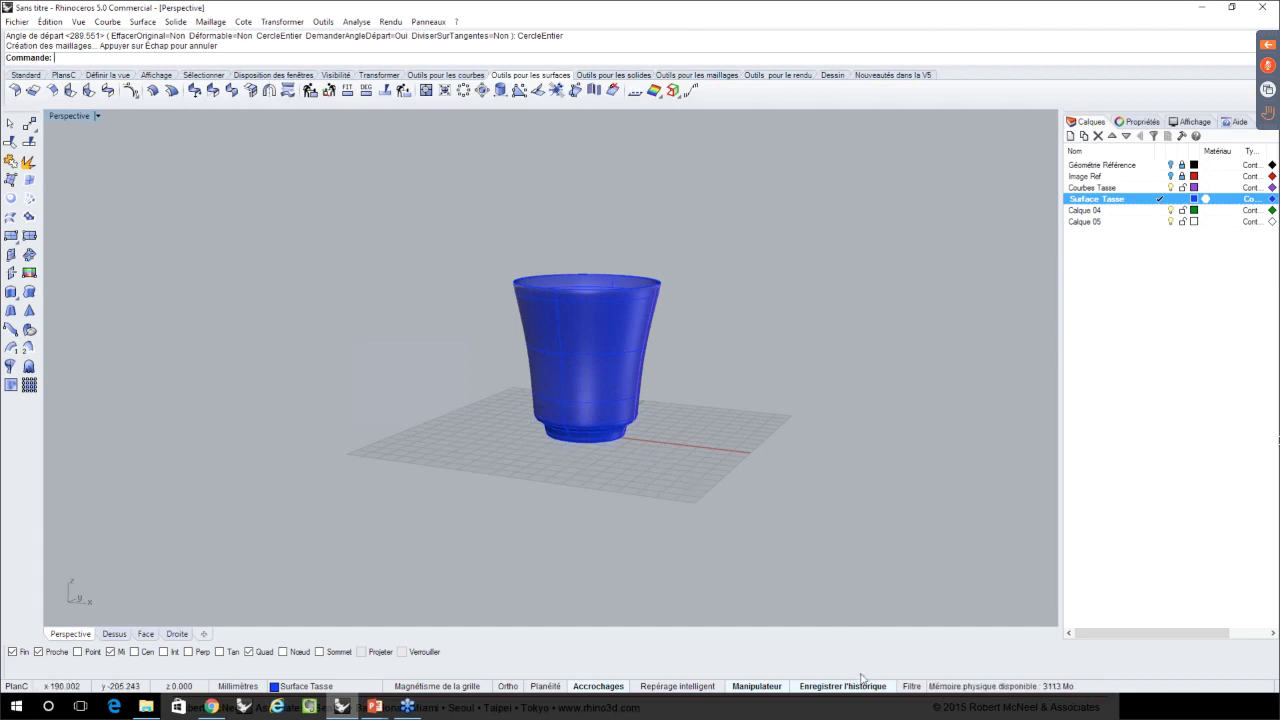
right_click_drag(878, 560, 864, 556)
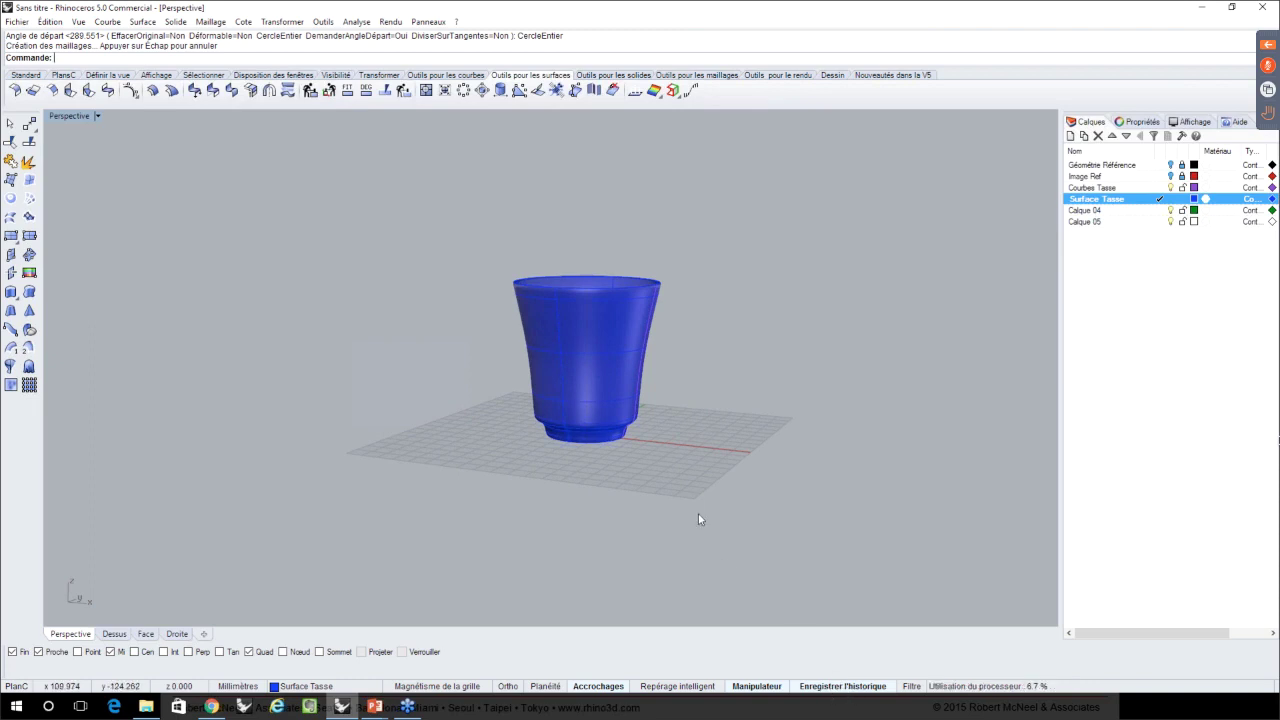
- Select the profile curve rather than the overlapping mug surface and turn on its control points
right_click_drag(681, 494, 649, 390)
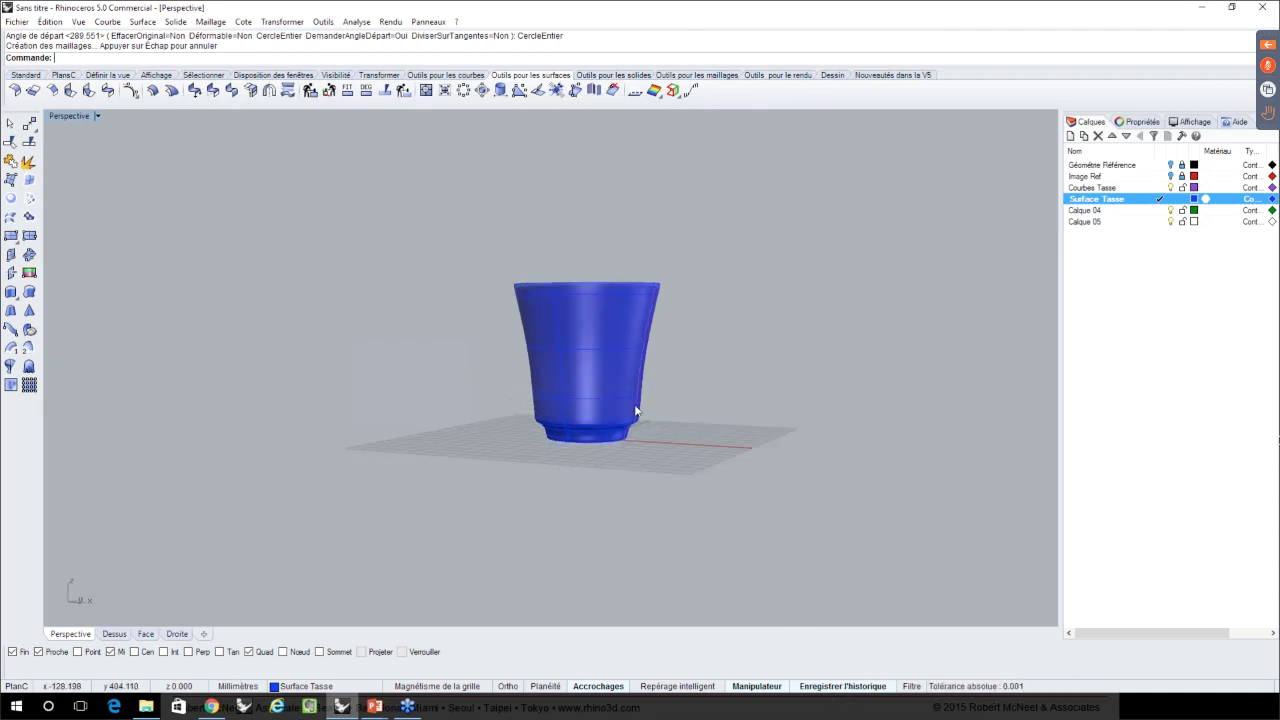
left_click(649, 336)
left_click(650, 338)
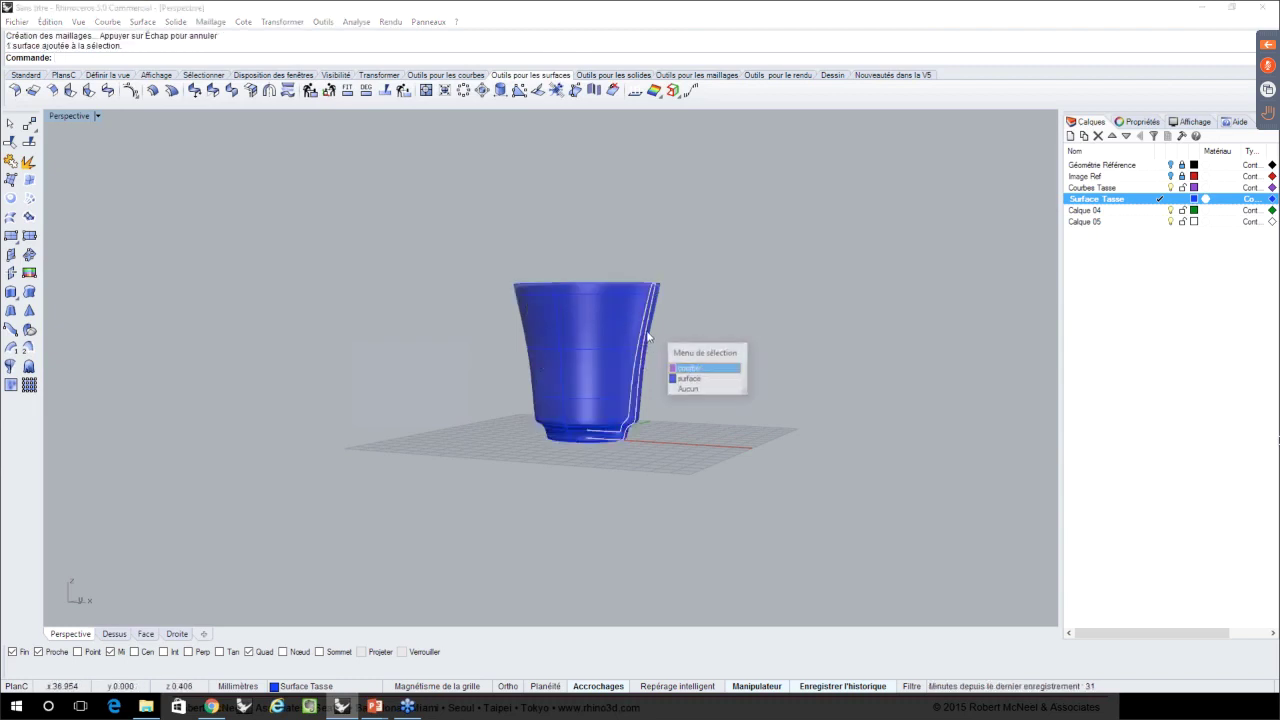
left_click(700, 369)
right_click_drag(654, 375, 640, 313)
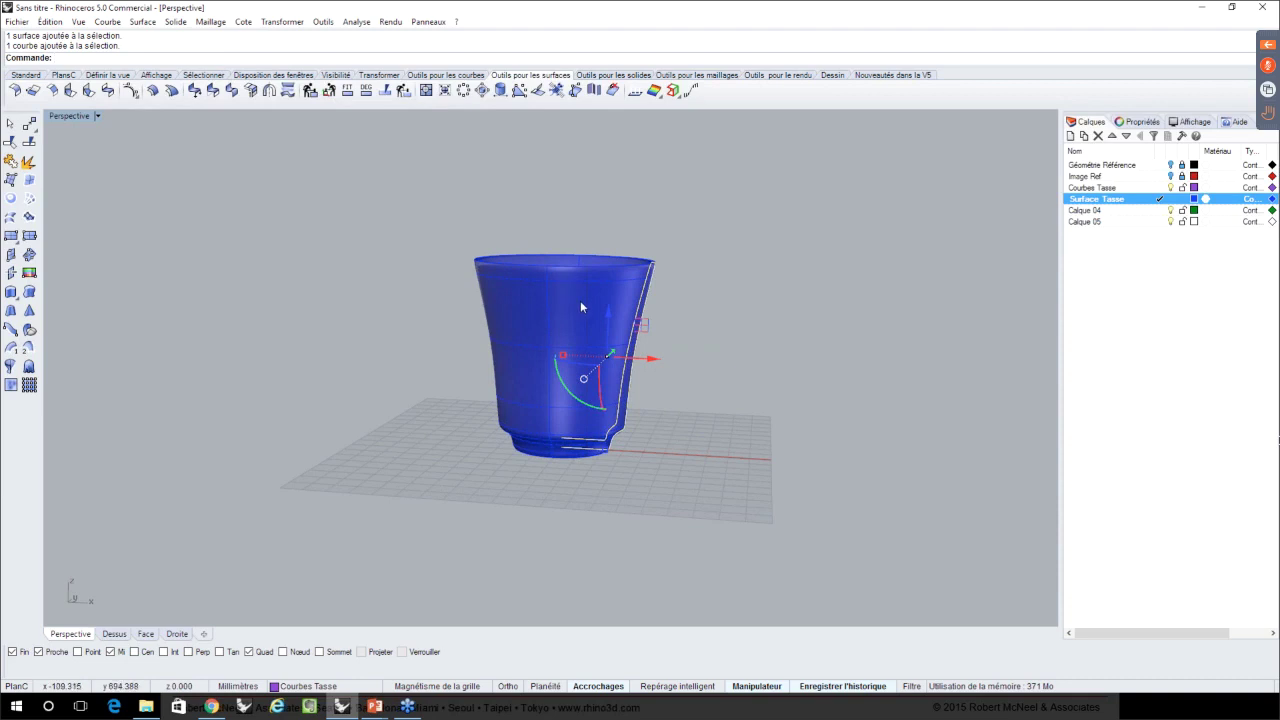
scroll(580, 301, "up", 1)
scroll(580, 301, "up", 2)
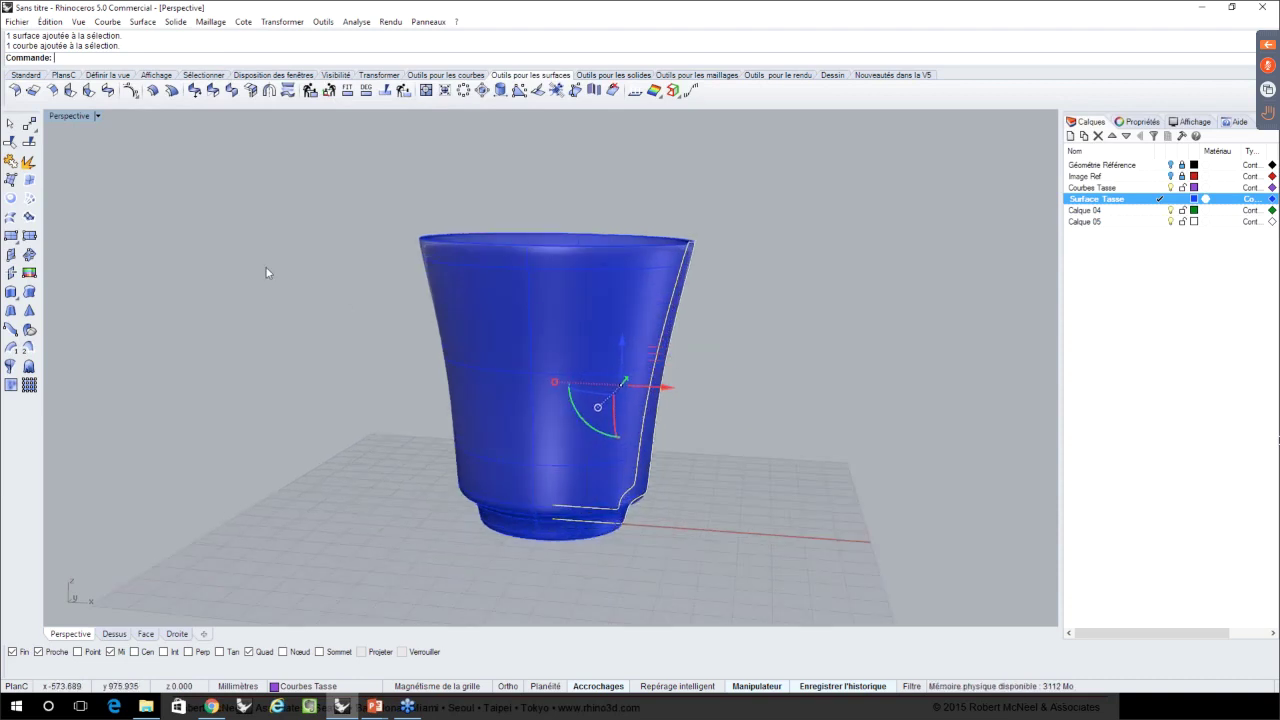
left_click(25, 75)
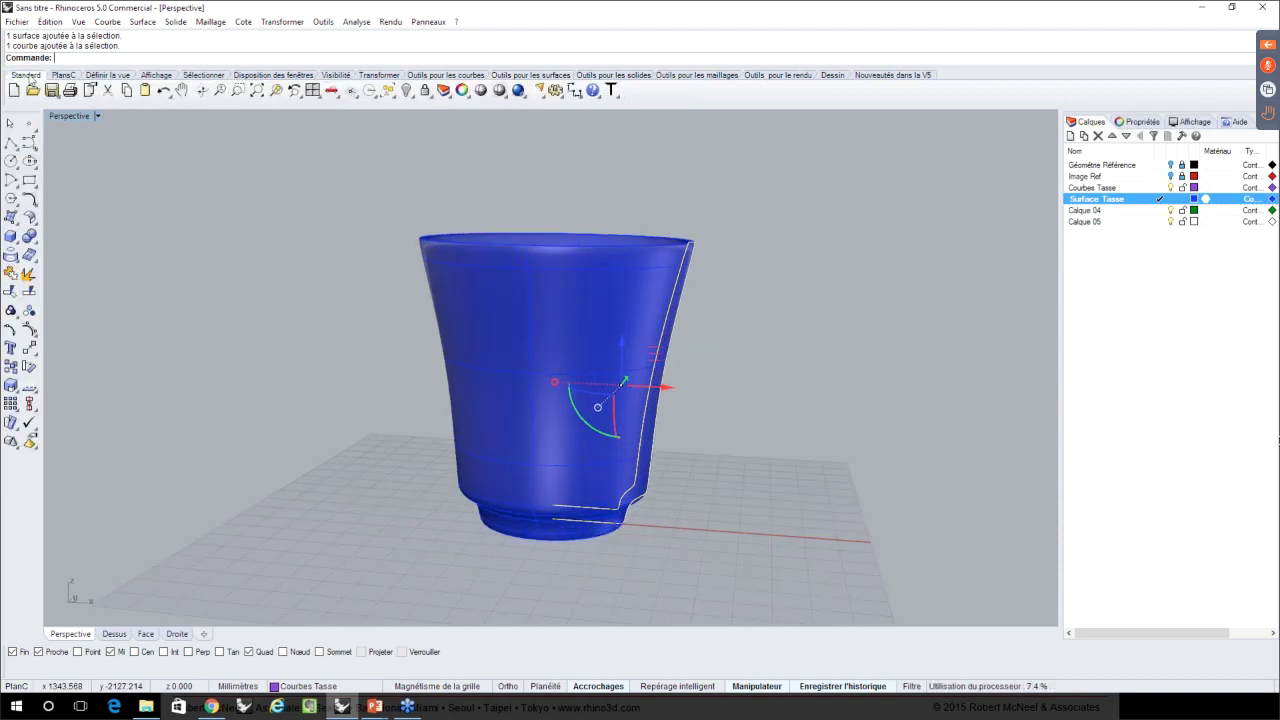
left_click(29, 330)
mouse_move(276, 355)
right_mouse_down()
mouse_move(286, 386)
mouse_move(286, 350)
right_mouse_up()
- Set the Perspective viewport to the Semi-transparent display mode
left_click(99, 116)
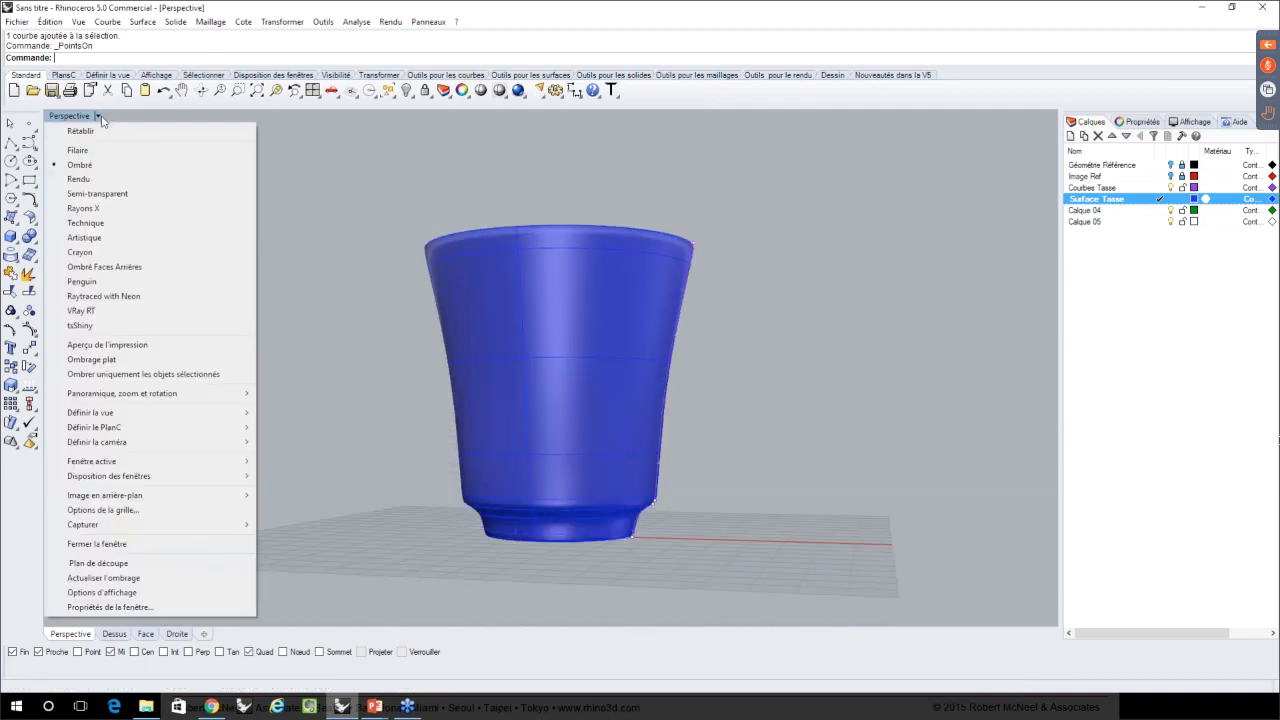
left_click(95, 195)
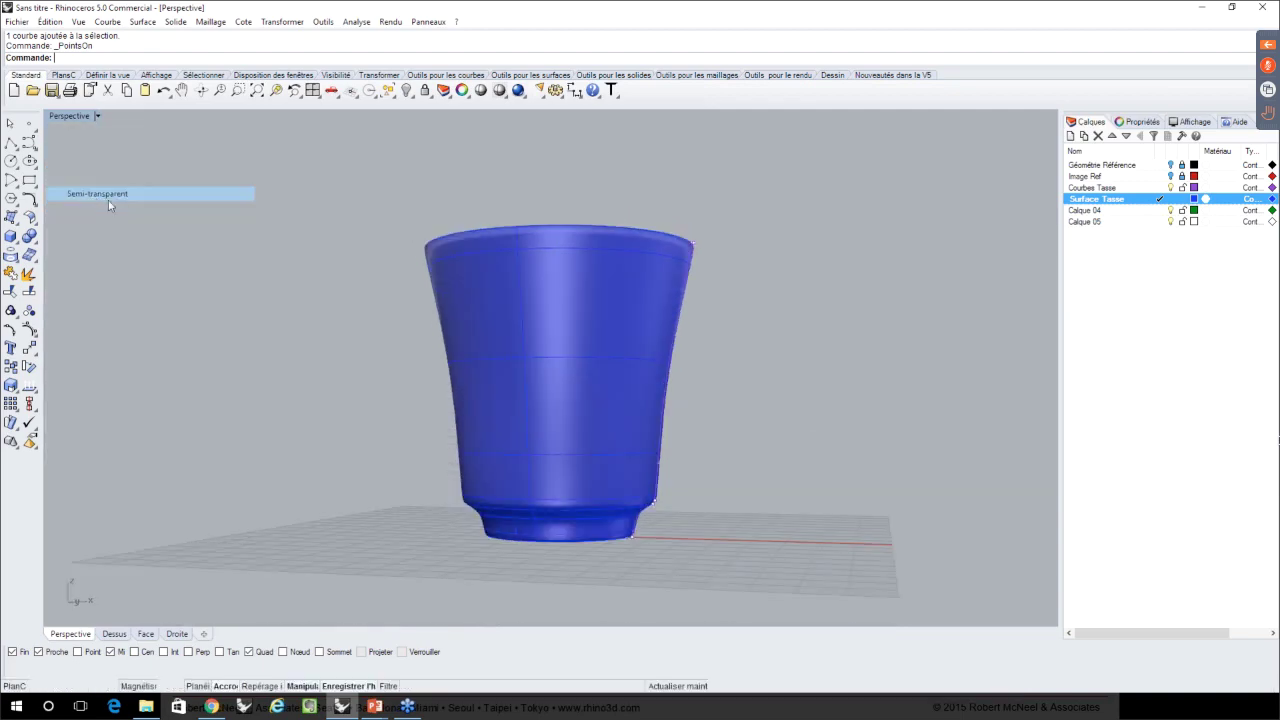
right_click_drag(338, 316, 290, 300)
- Select the four control points at the profile's rim and raise them vertically to make the mug taller
left_click_drag(646, 192, 712, 258)
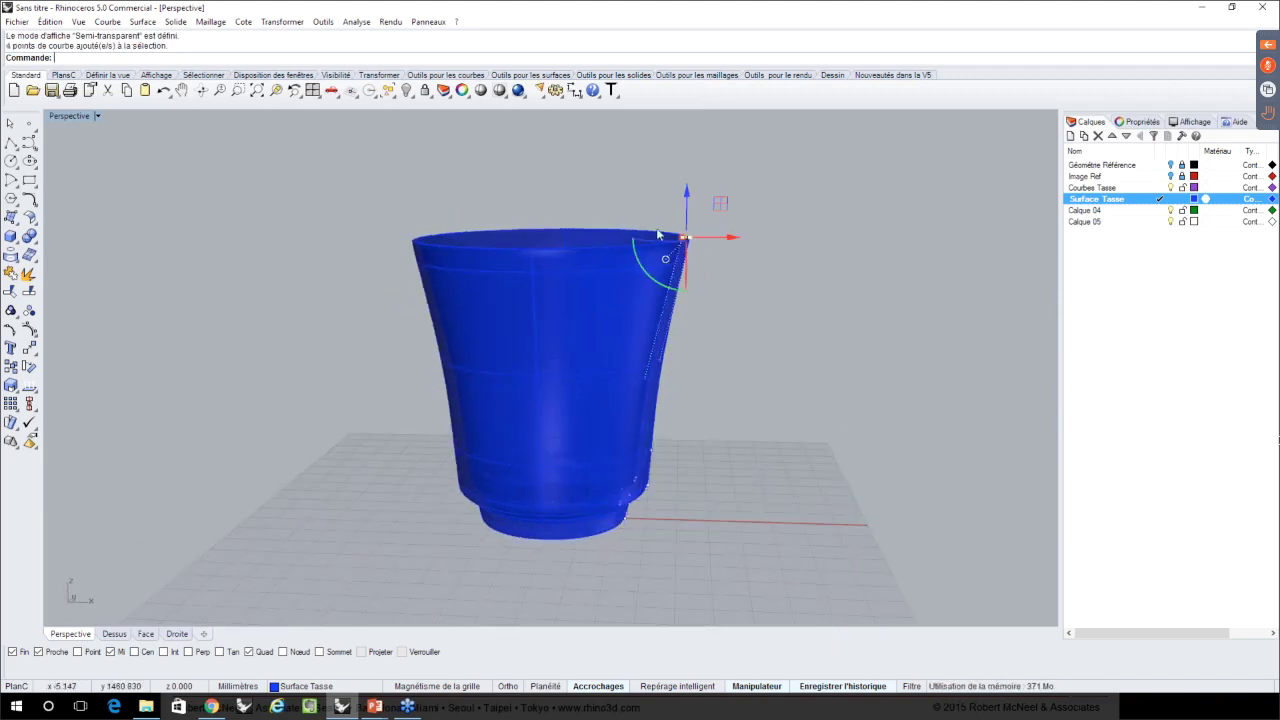
scroll(684, 240, "up", 2)
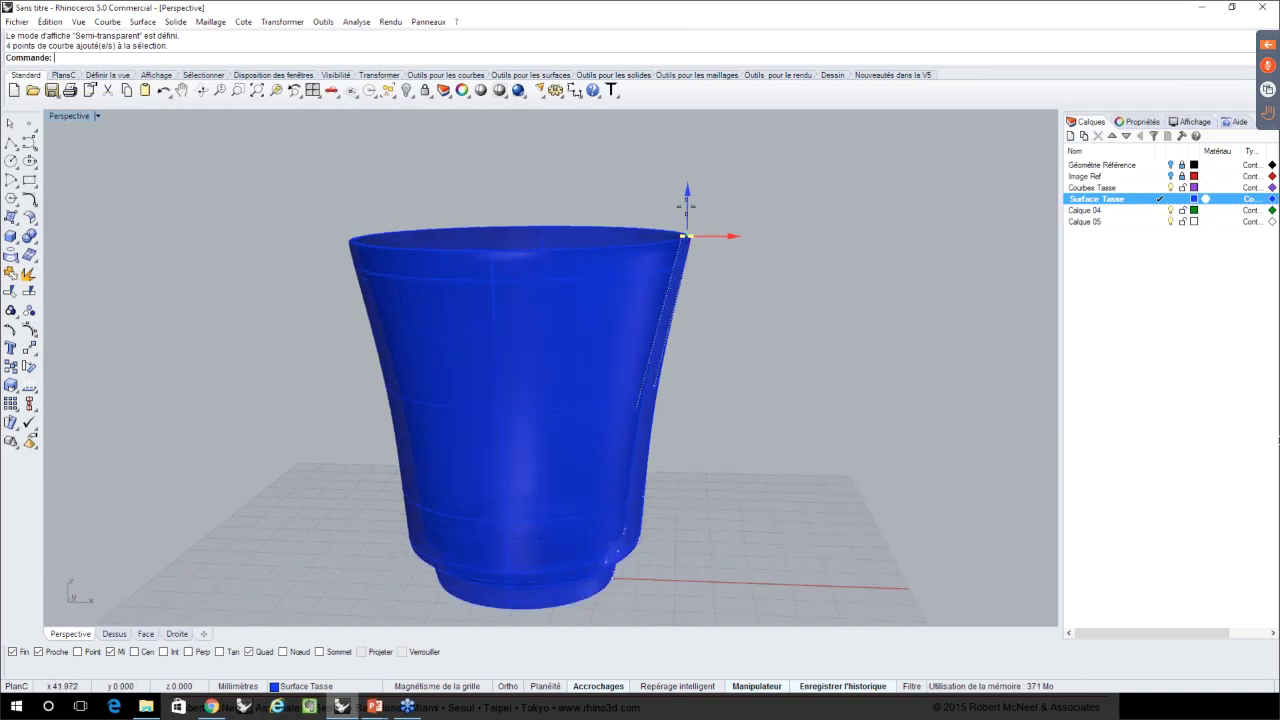
left_click_drag(686, 207, 689, 188)
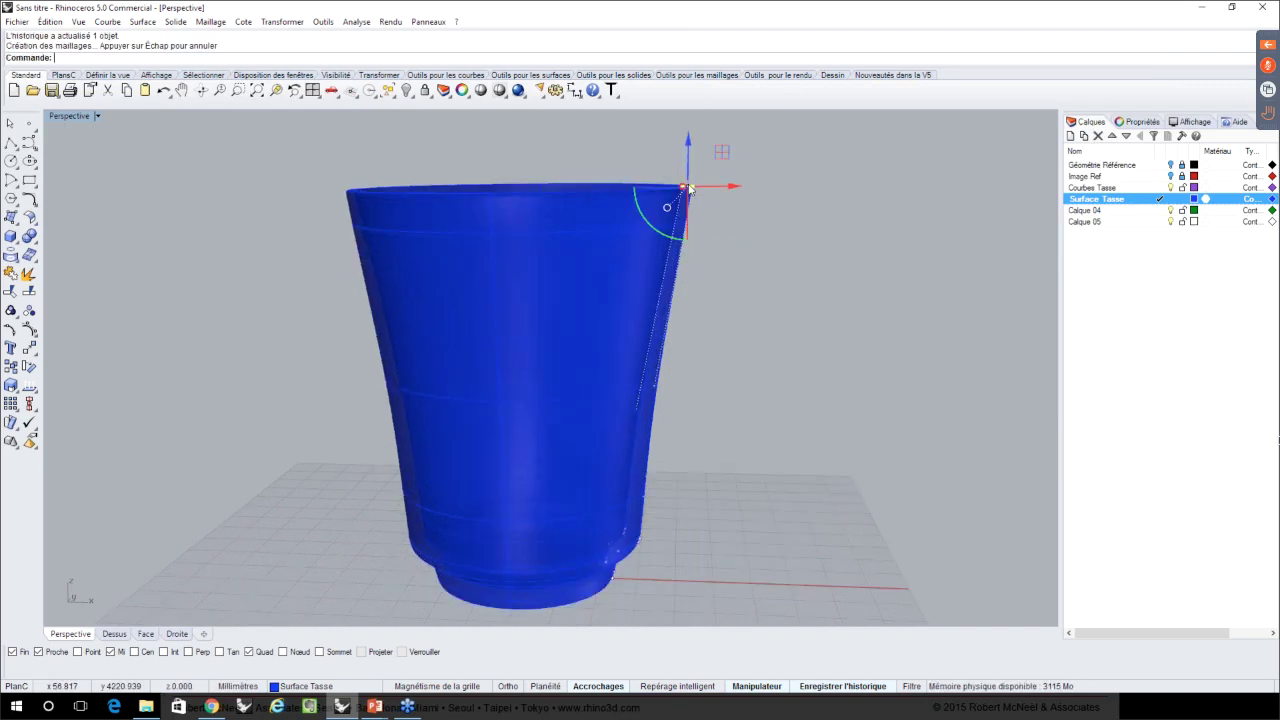
- Try bulging the mug by pulling the outer wall's mid-height control point outward and the inner one up and inward, and undo both moves
right_click_drag(688, 188, 656, 360)
left_click(686, 337)
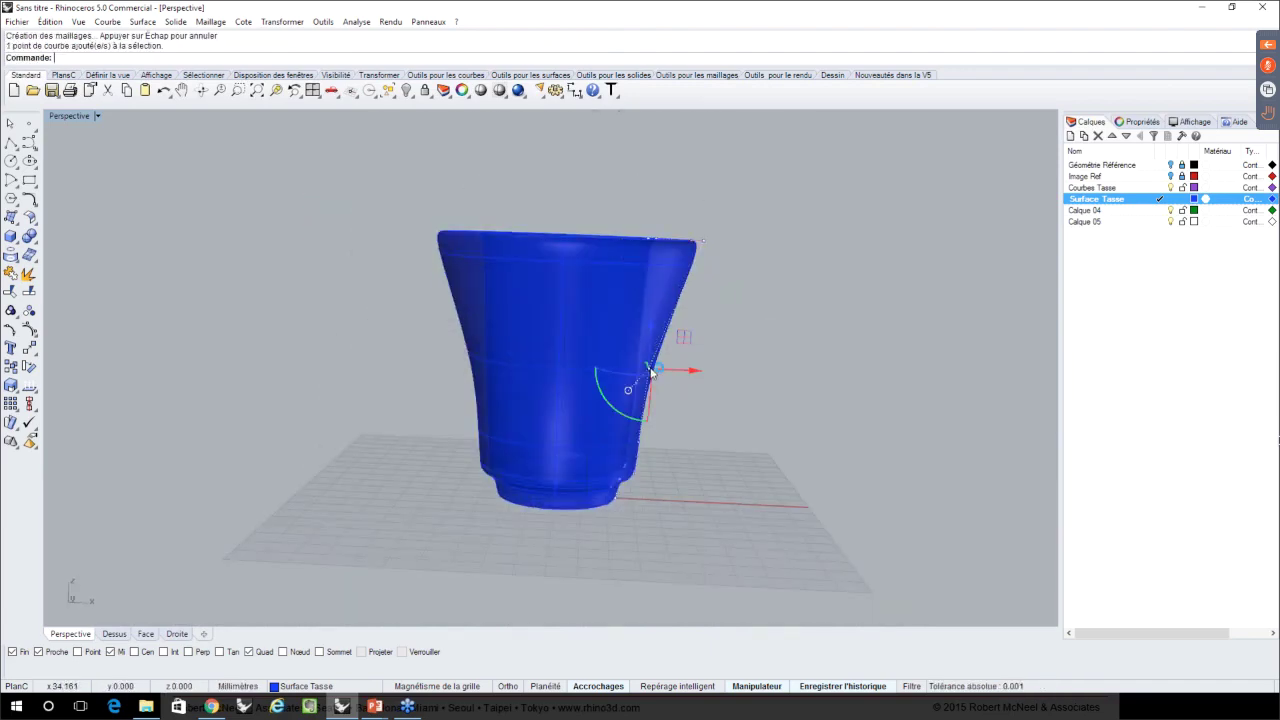
left_click_drag(686, 337, 762, 287)
left_click(639, 385)
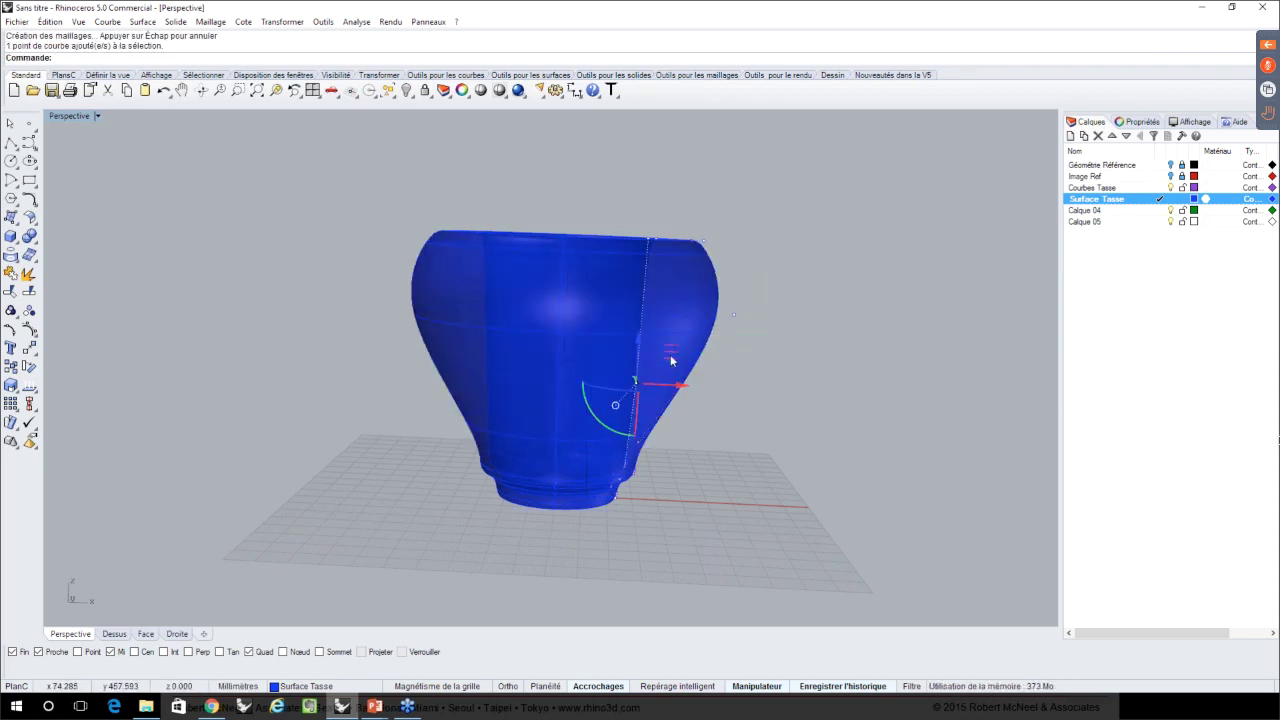
left_click_drag(635, 381, 566, 214)
right_click_drag(663, 331, 686, 233)
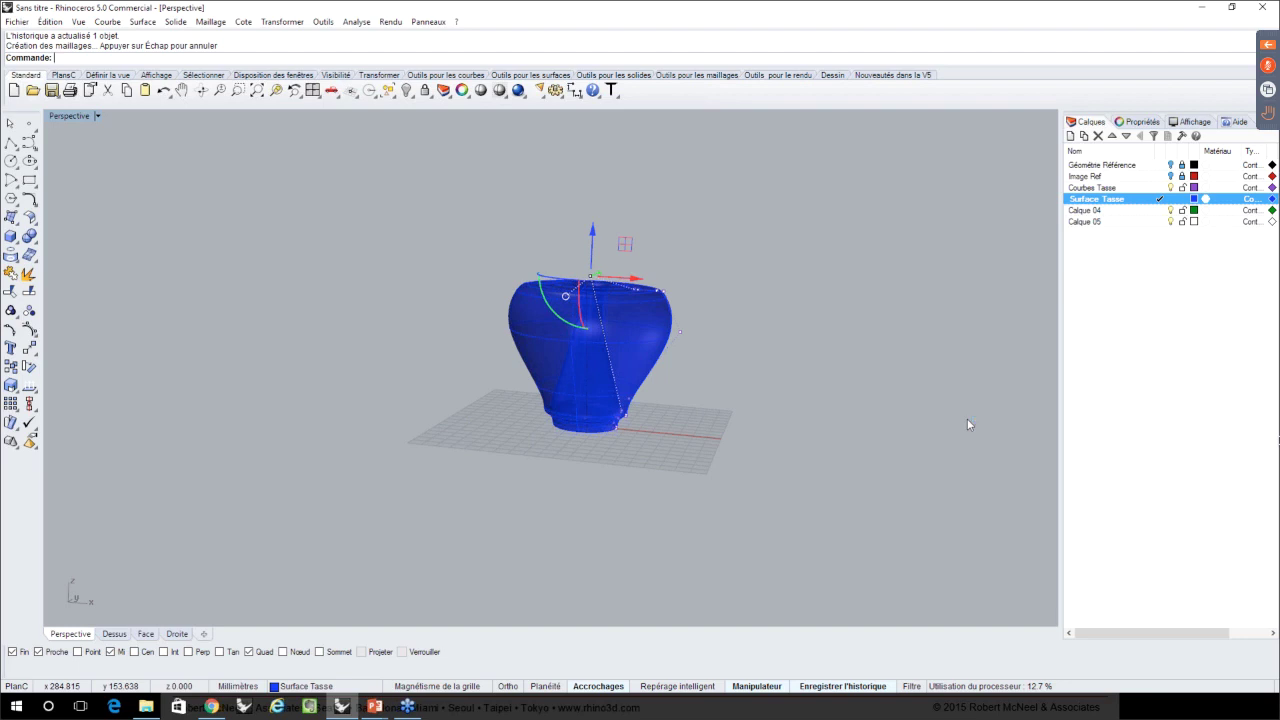
key("ctrl+z")
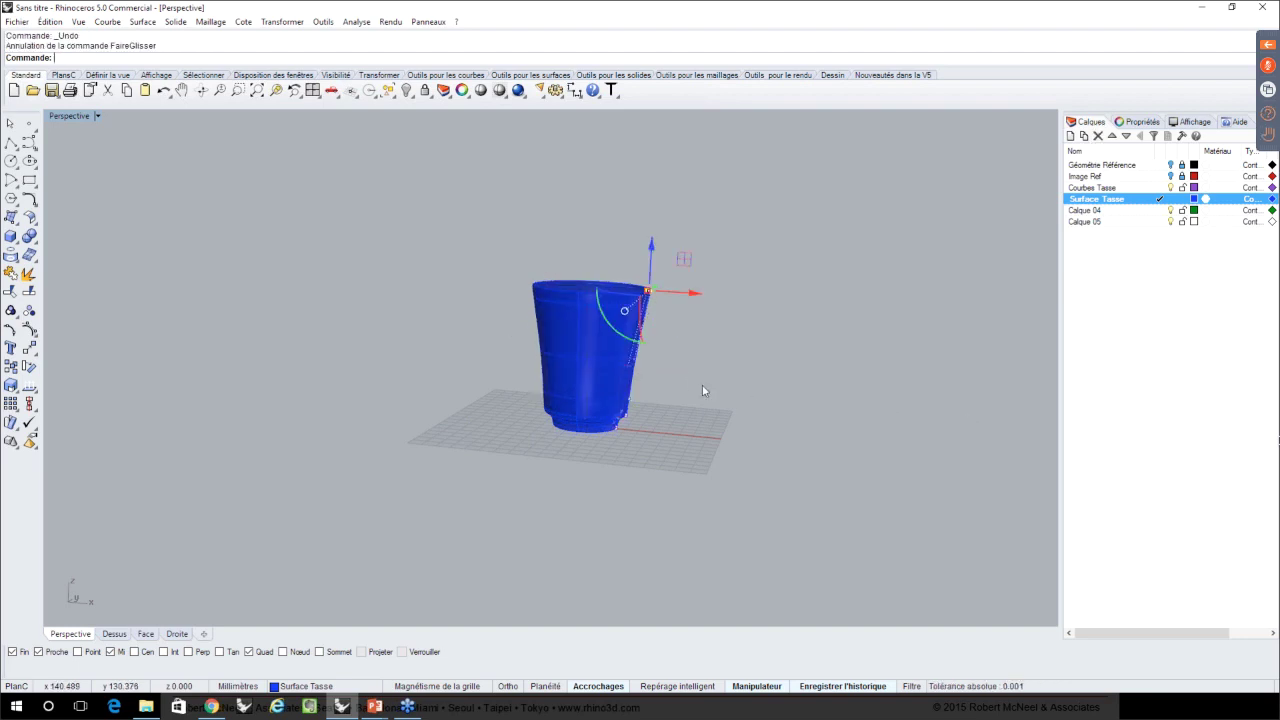
- Select the rim control points again and lower them vertically to make the mug much shorter
right_click_drag(702, 385, 667, 472)
left_click(653, 319)
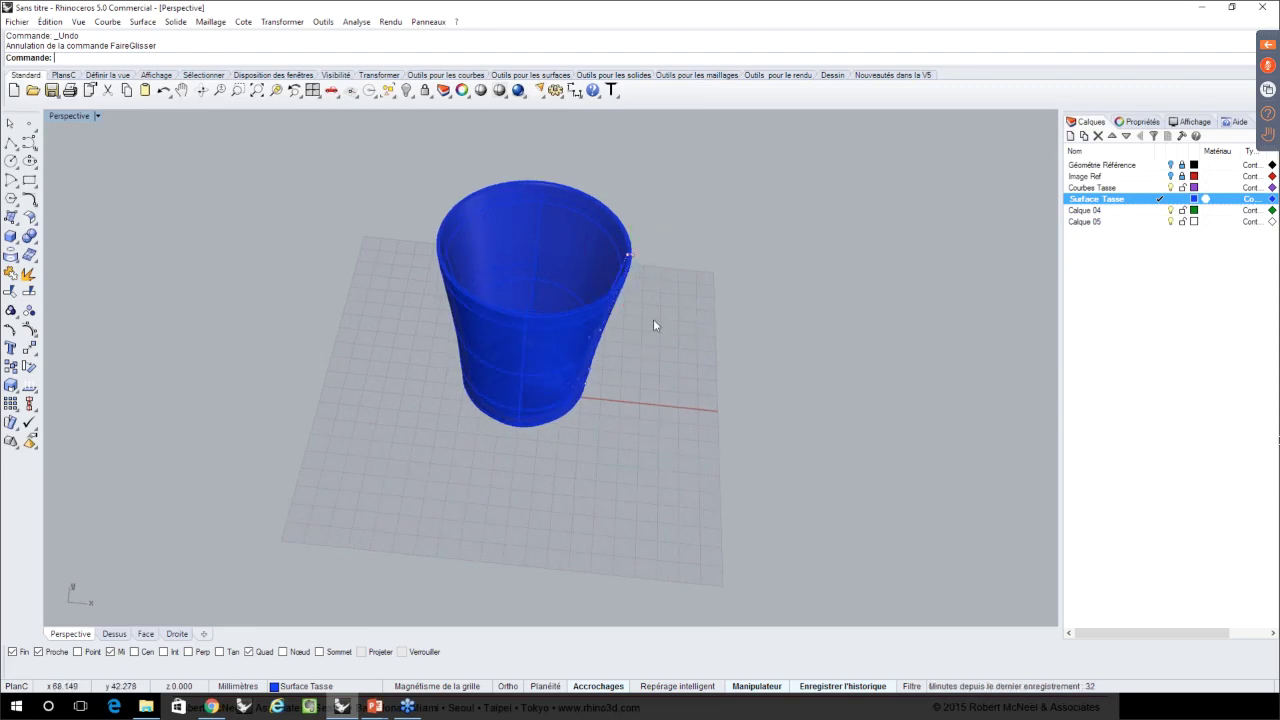
scroll(629, 266, "up", 2)
scroll(640, 256, "up", 2)
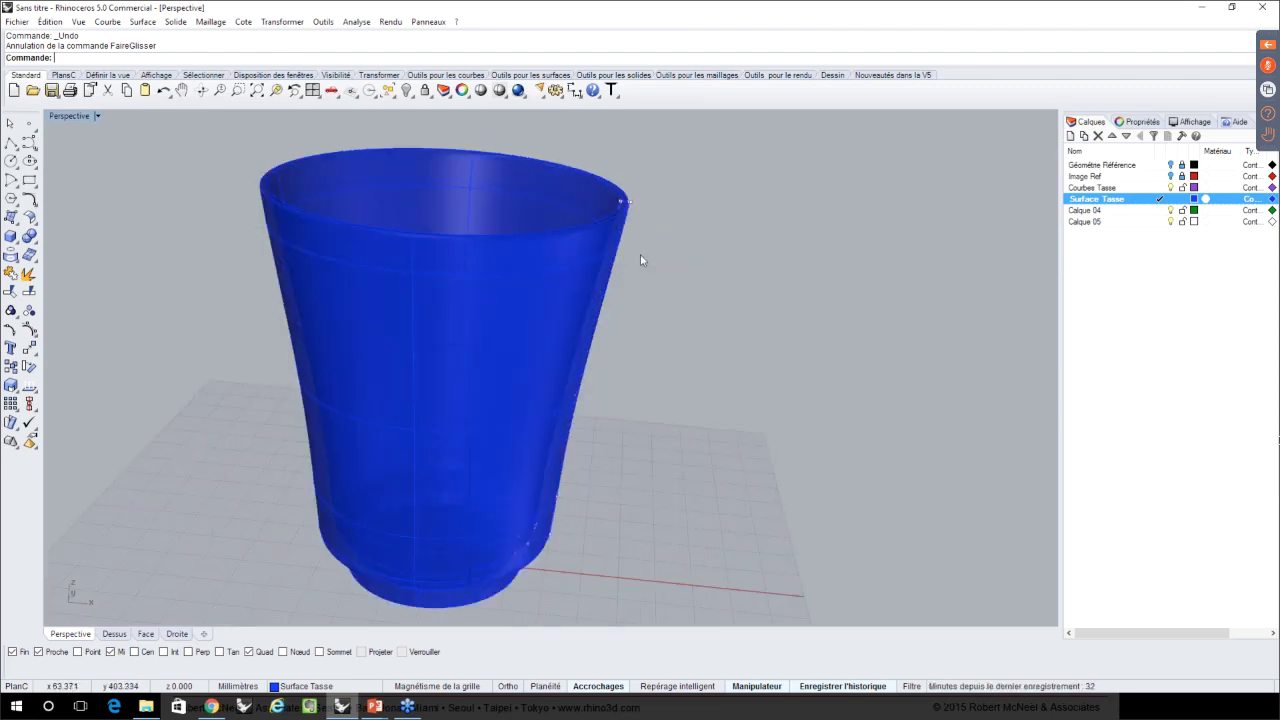
scroll(589, 229, "up", 2)
scroll(604, 218, "down", 1)
left_click_drag(571, 171, 635, 243)
left_click_drag(601, 190, 584, 406)
scroll(601, 399, "down", 5)
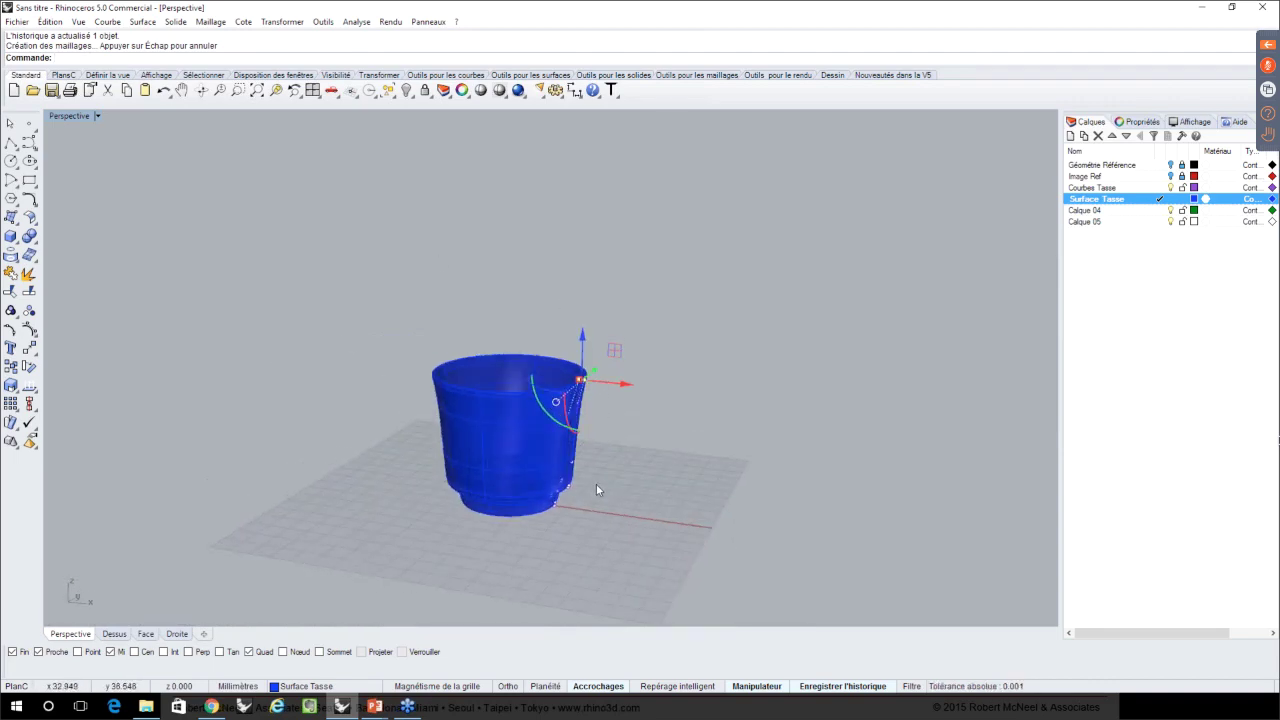
- Undo all the trial rim moves, and redo the revolution if it gets undone too
key("ctrl+z")
key("ctrl+z")
key("ctrl+z")
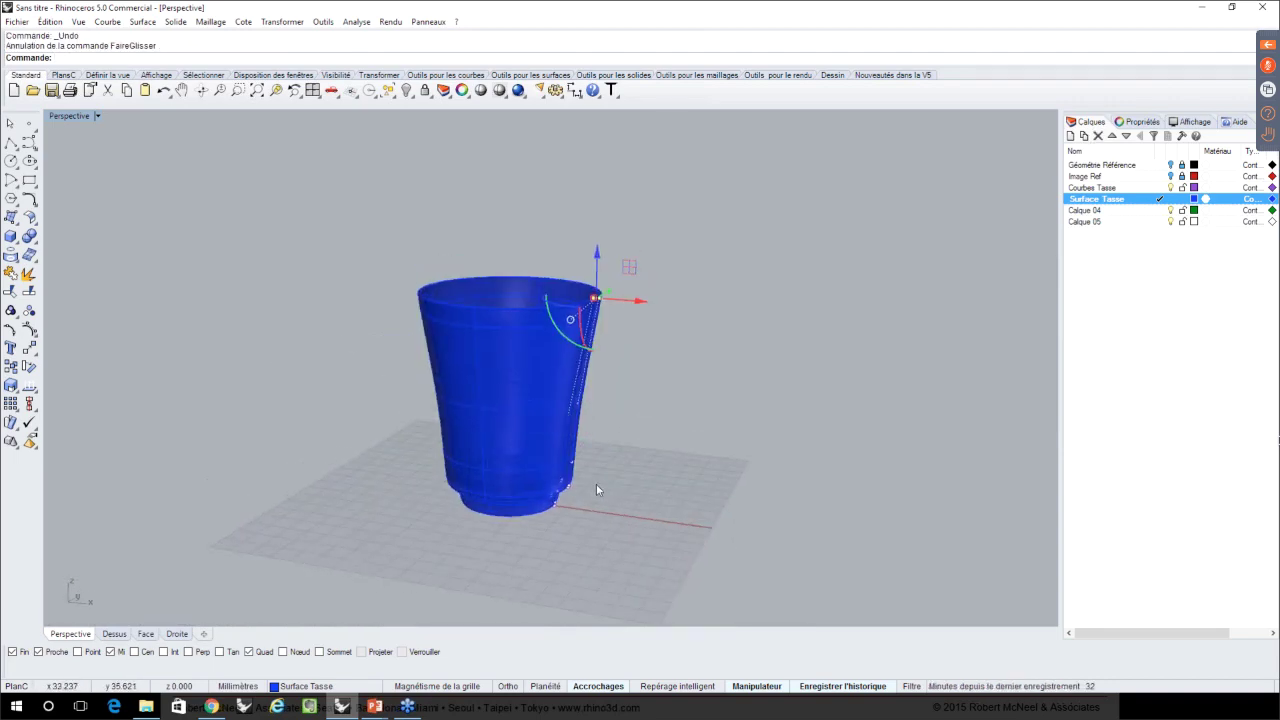
key("ctrl+z")
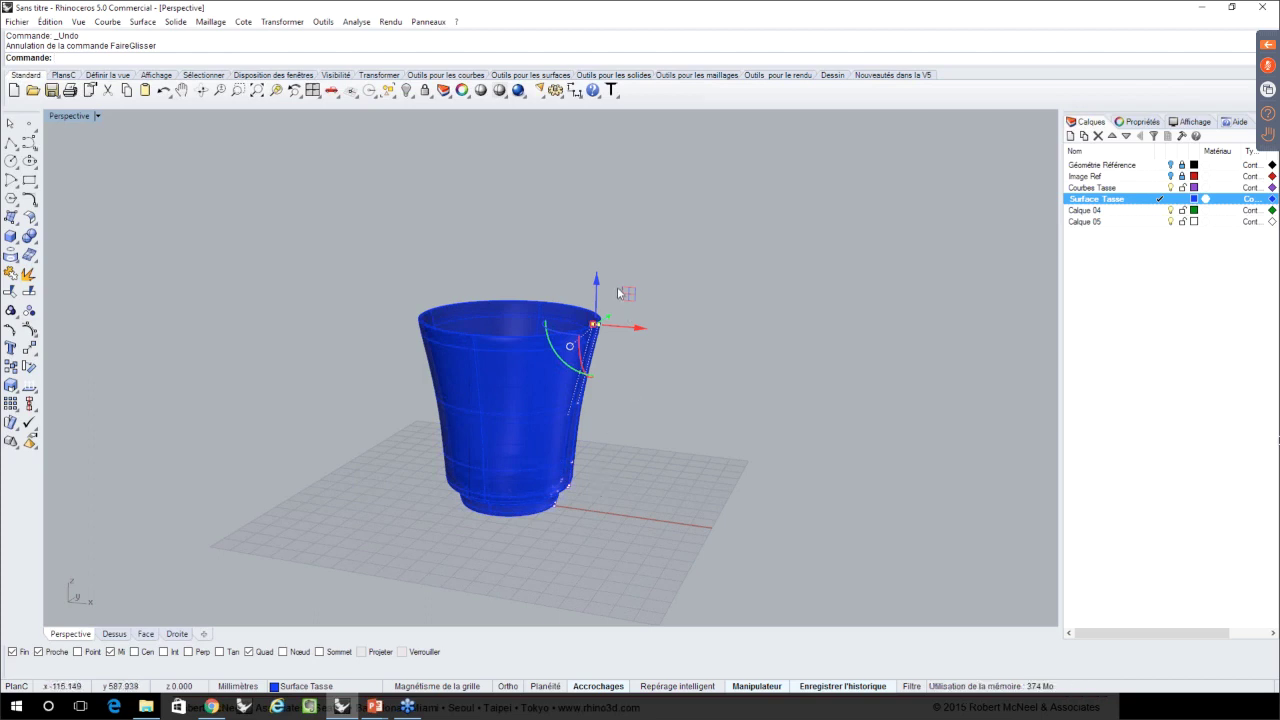
key("ctrl+z")
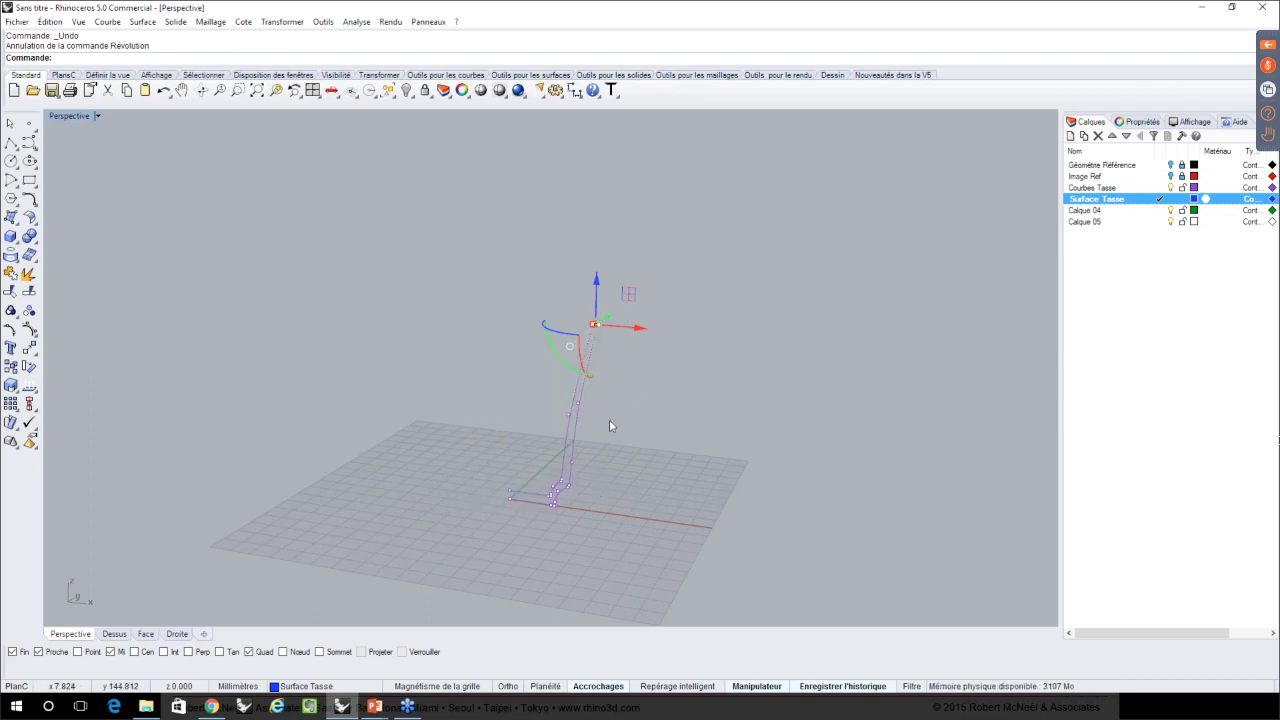
key("ctrl+y")
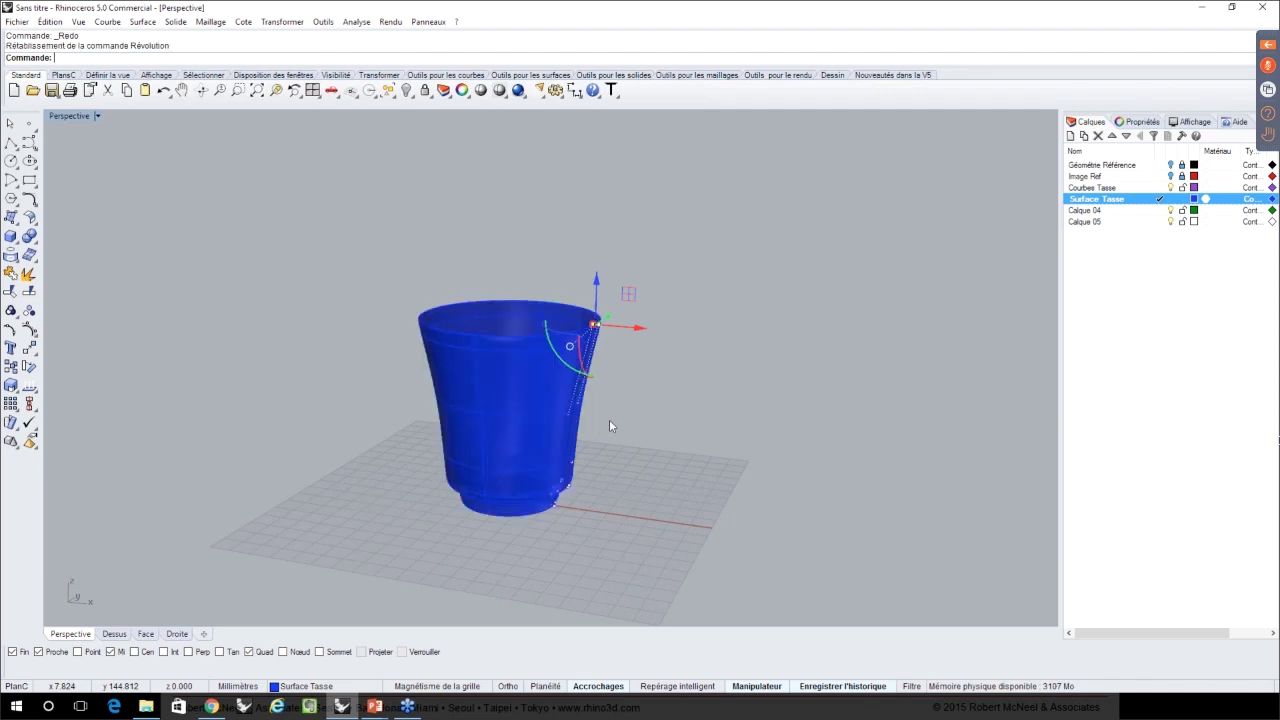
- In the Face view, move the outer and inner control points of the profile's concave foot slightly outward to flatten its curves
left_click(609, 426)
right_click_drag(623, 434, 155, 622)
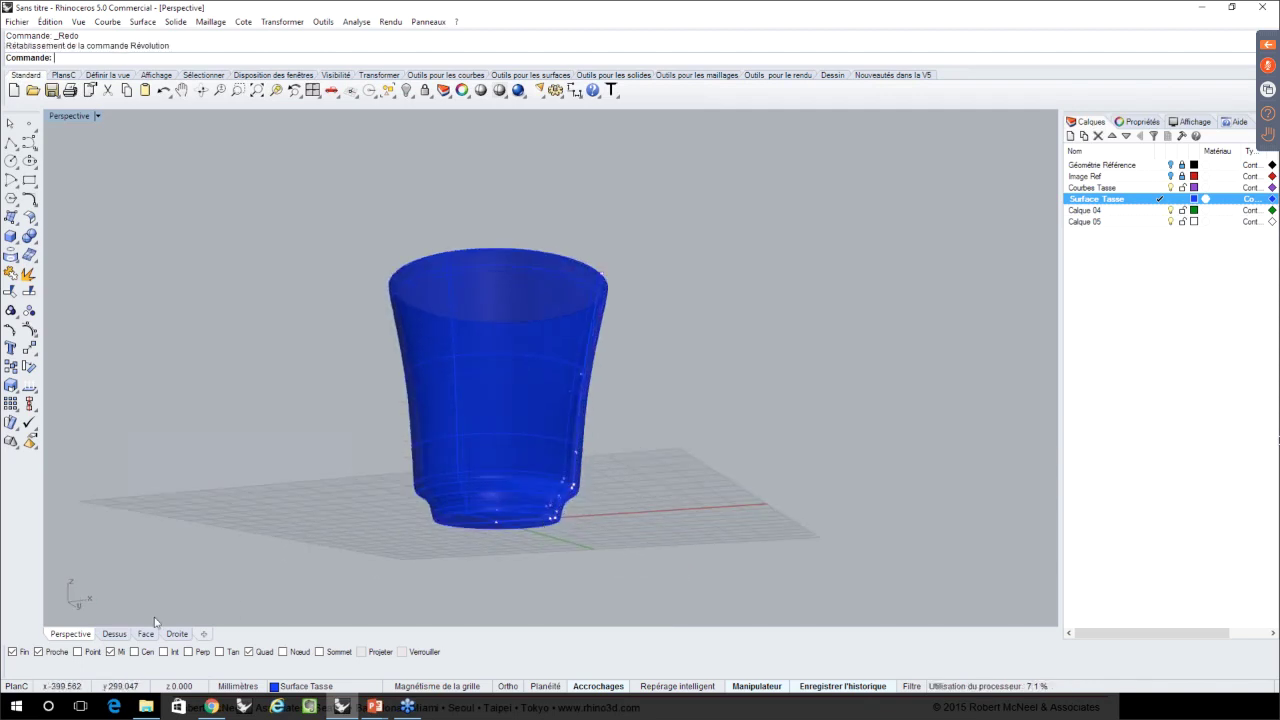
left_click(146, 634)
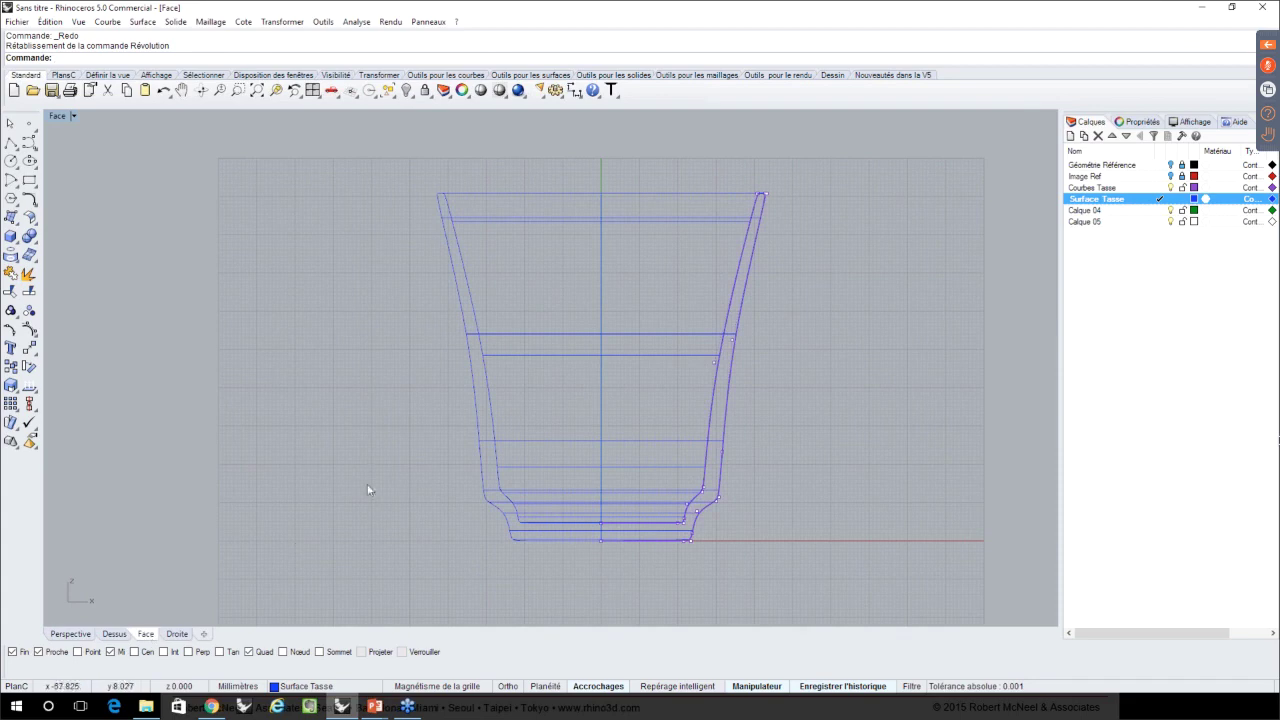
right_click_drag(376, 476, 352, 449)
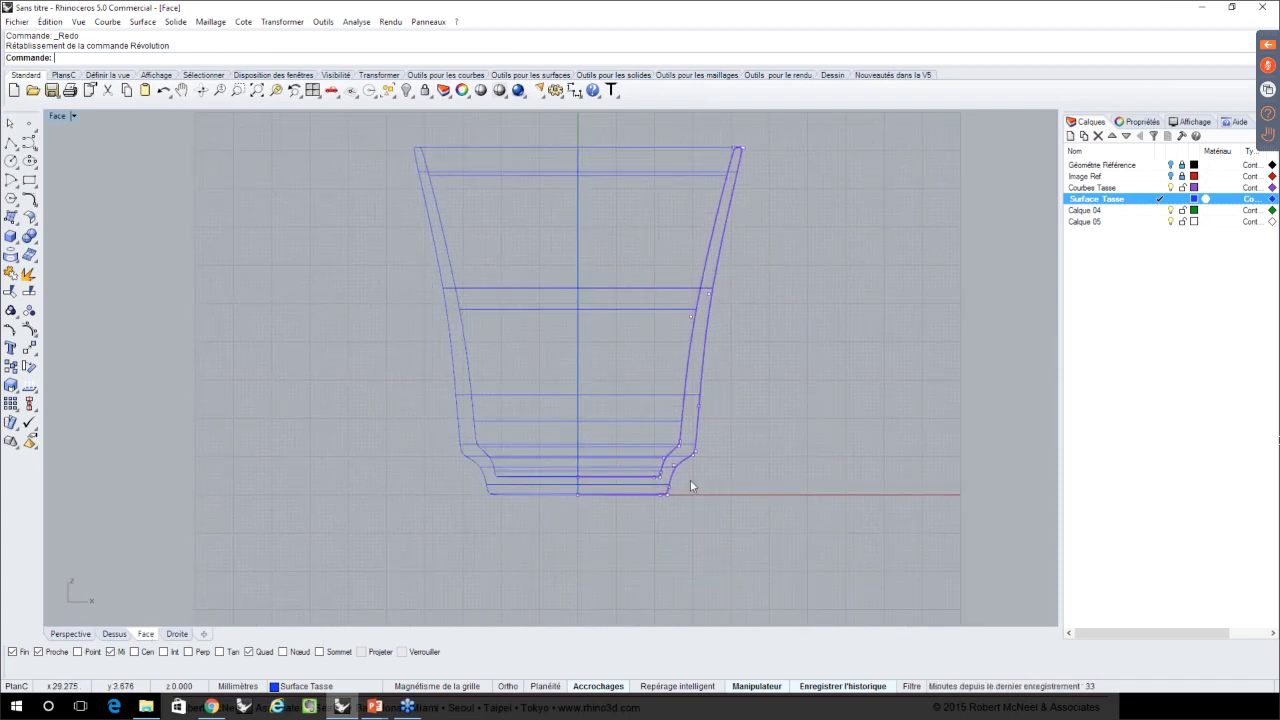
scroll(690, 480, "up", 1)
scroll(689, 482, "up", 1)
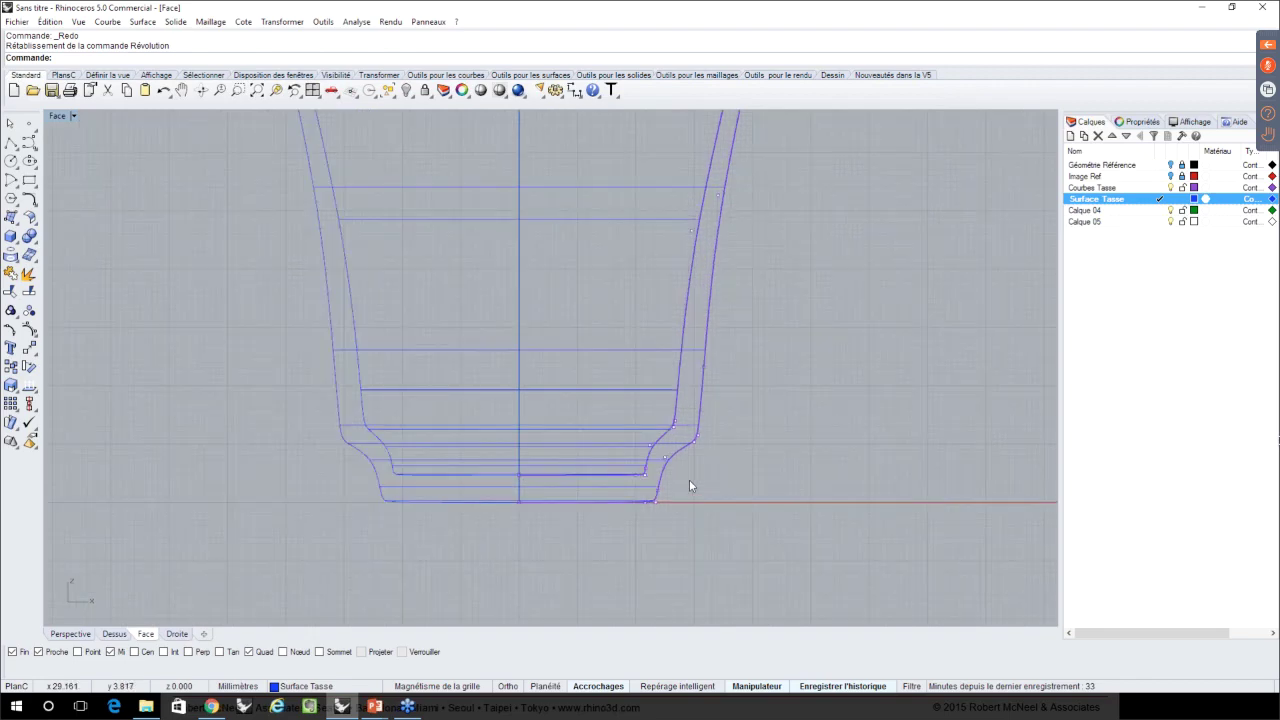
scroll(689, 482, "up", 1)
scroll(643, 517, "up", 4)
left_click(616, 503)
left_click_drag(616, 503, 625, 510)
left_click(587, 486)
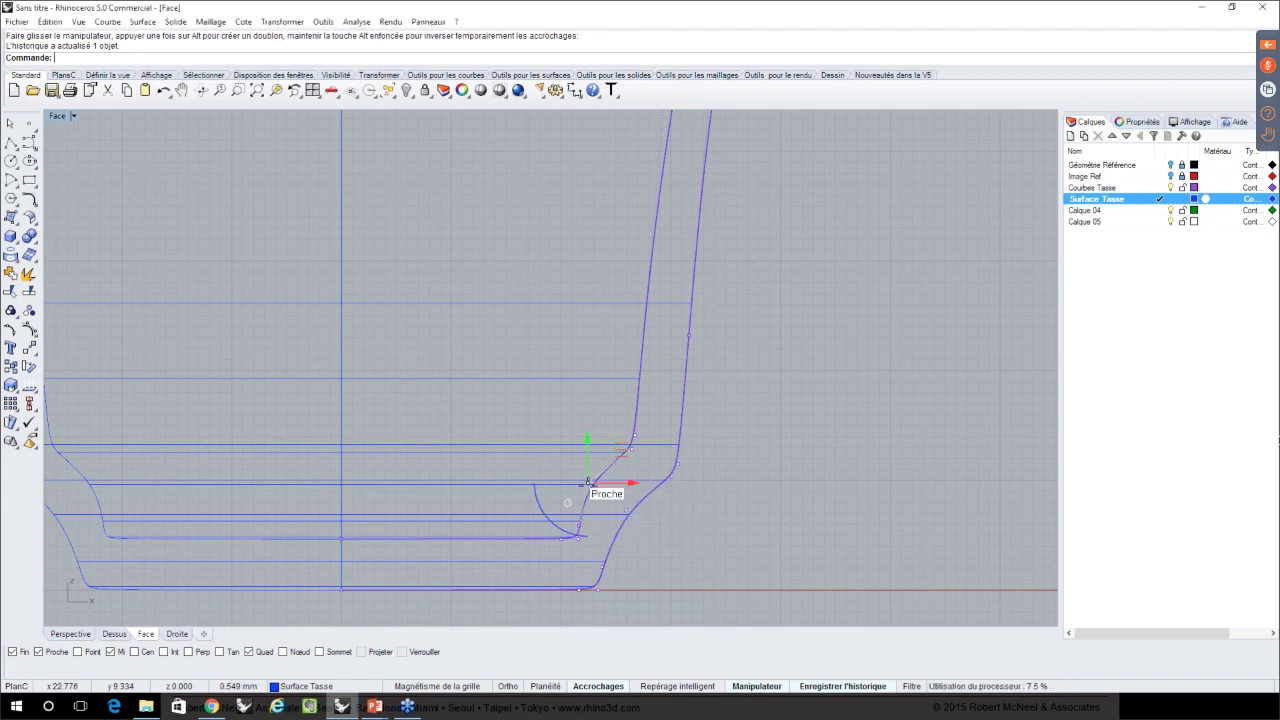
left_click_drag(588, 487, 598, 481)
- Select the control points at the outer corner between the wall and the foot and lower them slightly
scroll(647, 540, "down", 3)
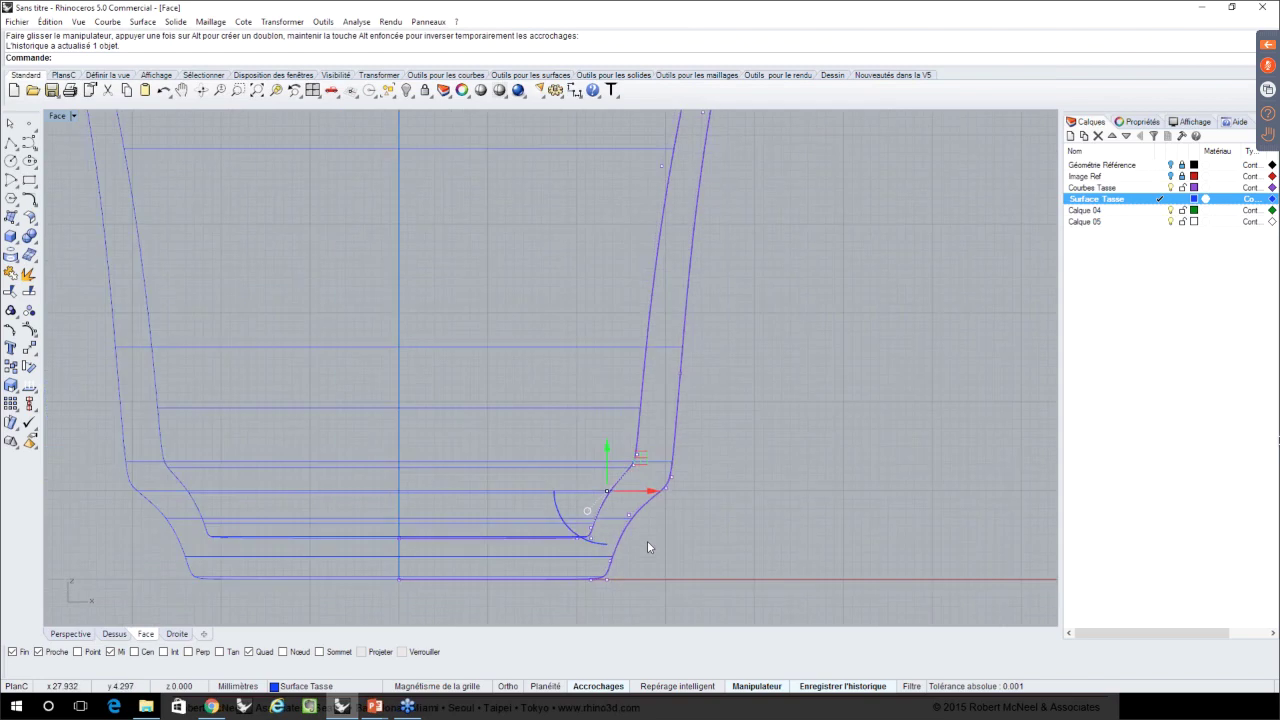
scroll(679, 503, "down", 1)
key("Escape")
left_click_drag(676, 505, 651, 491)
left_click(651, 520)
scroll(678, 484, "up", 1)
scroll(680, 480, "up", 2)
left_click_drag(651, 490, 649, 497)
scroll(649, 500, "down", 4)
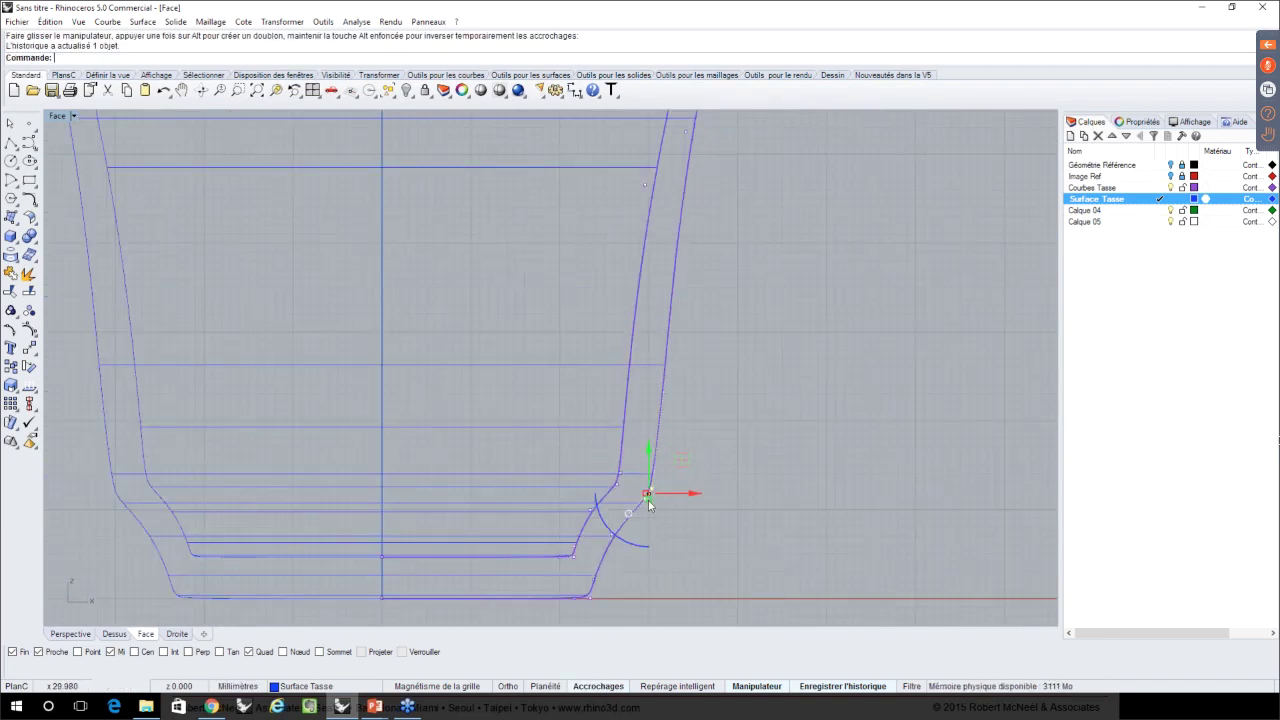
- Check the reshaped mug in the Face and Perspective views and turn off the profile's control points
scroll(649, 501, "down", 6)
right_click_drag(708, 143, 696, 212)
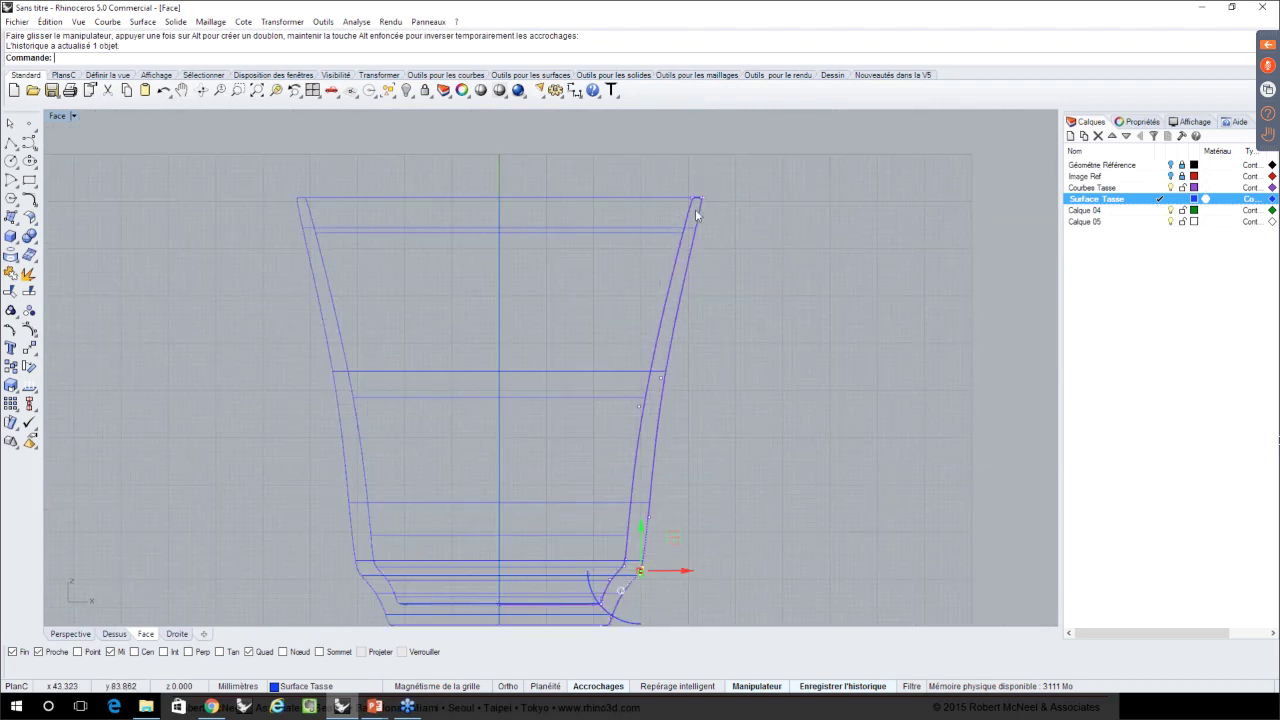
scroll(695, 209, "up", 6)
scroll(694, 207, "down", 10)
right_click_drag(521, 337, 436, 382)
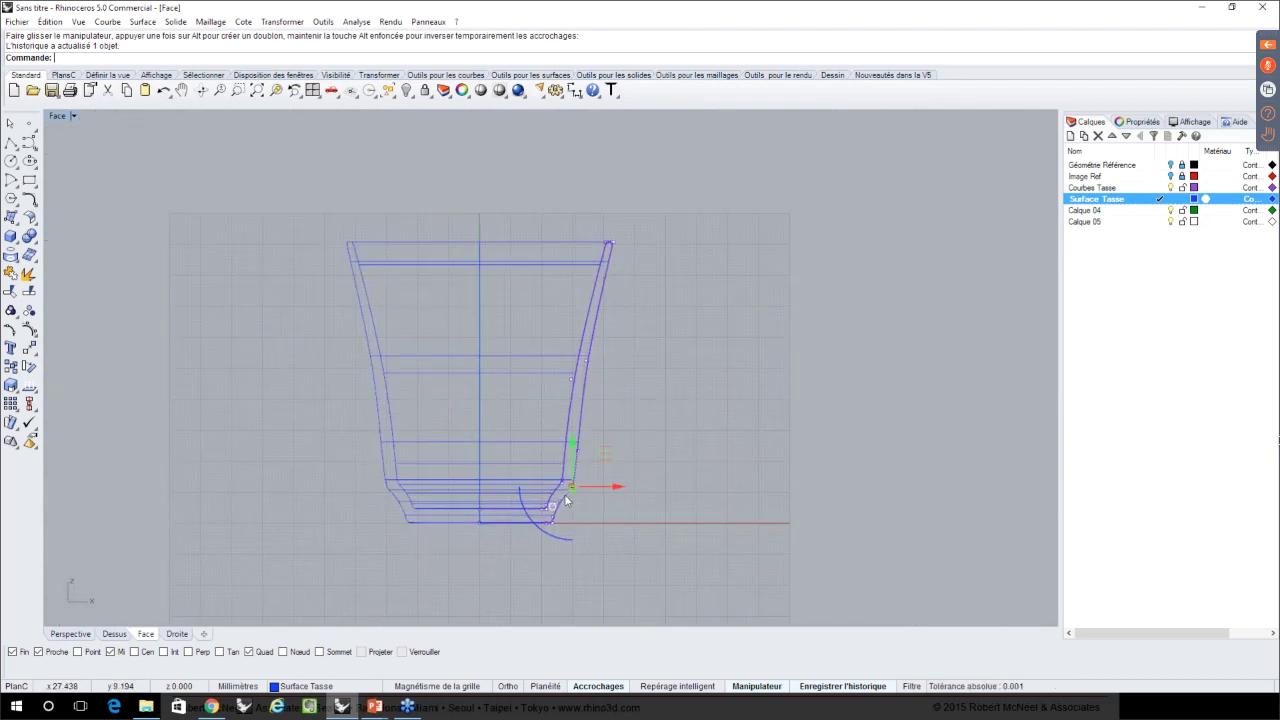
left_click(84, 635)
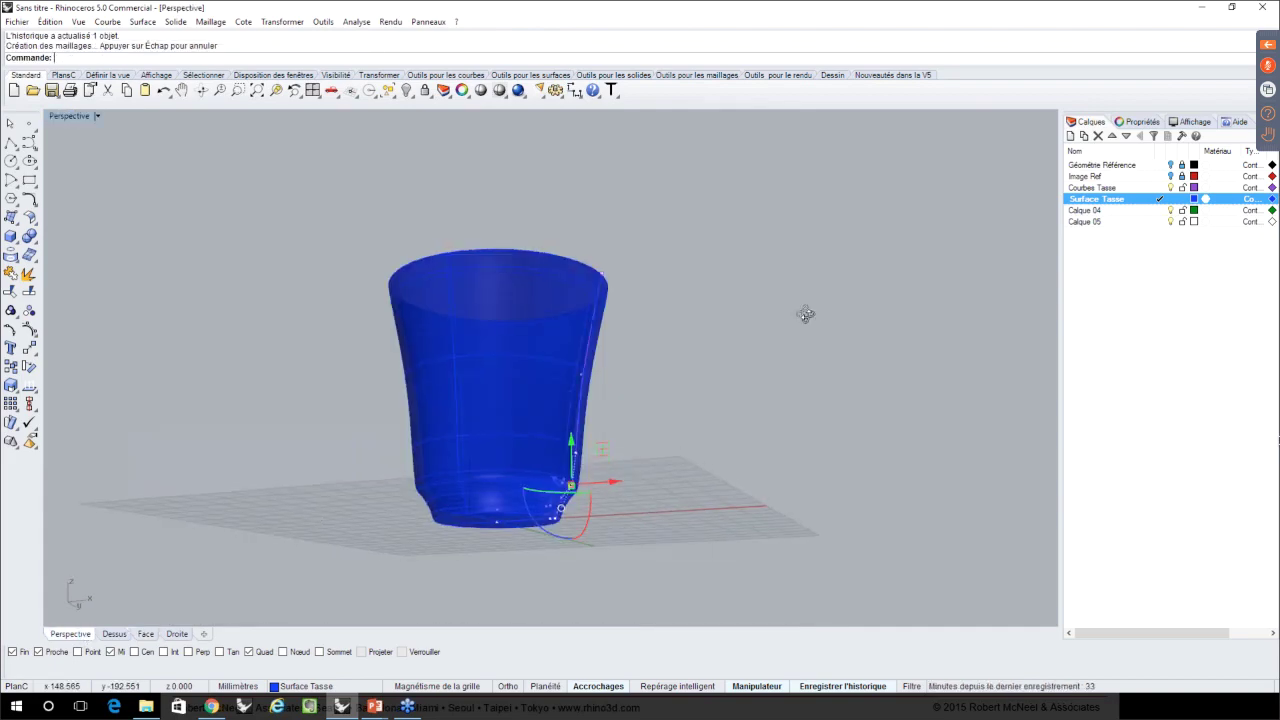
mouse_move(805, 313)
right_mouse_down()
mouse_move(809, 349)
mouse_move(780, 391)
mouse_move(831, 383)
mouse_move(822, 394)
mouse_move(766, 383)
mouse_move(776, 341)
mouse_move(760, 400)
mouse_move(772, 396)
right_mouse_up()
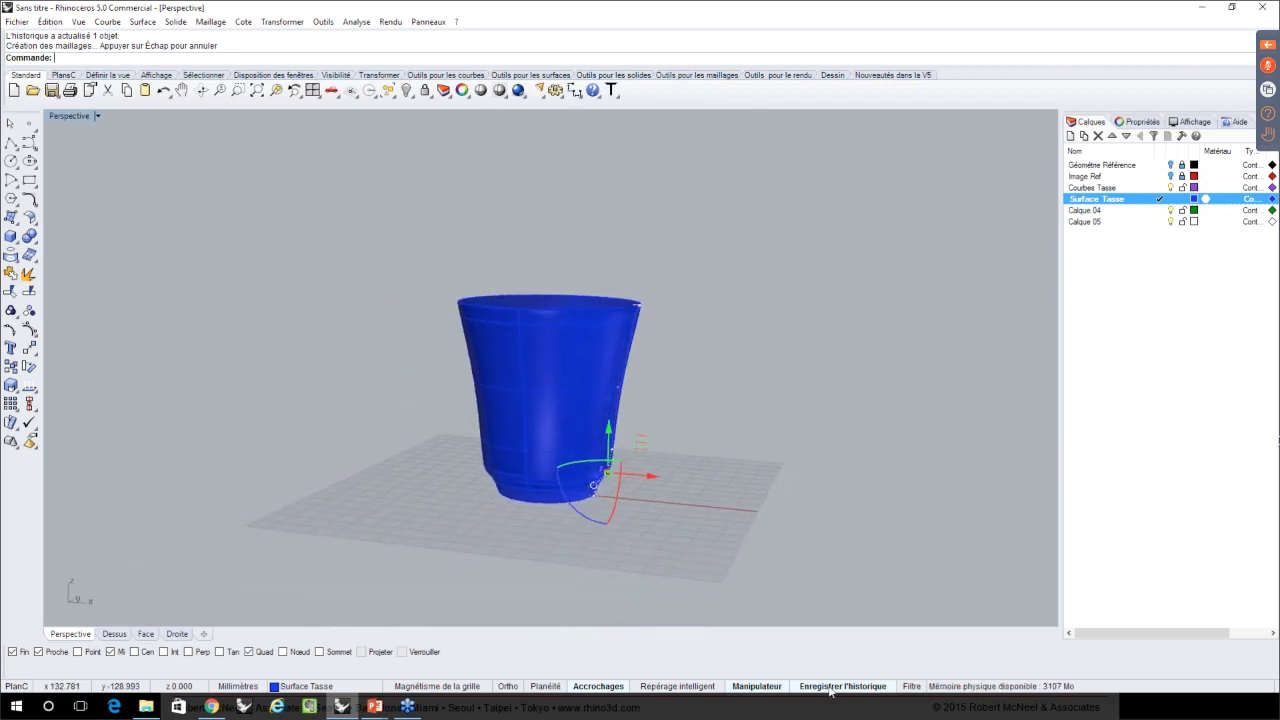
right_click_drag(723, 466, 718, 490)
left_click(718, 490)
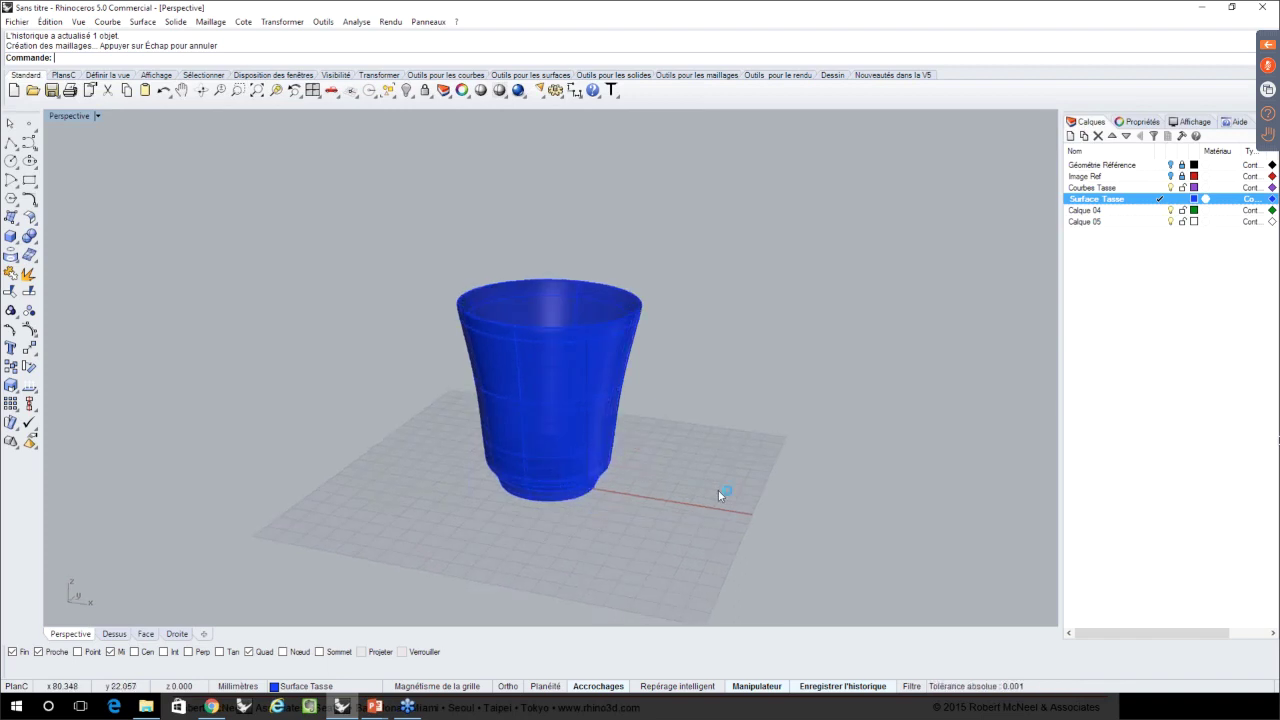
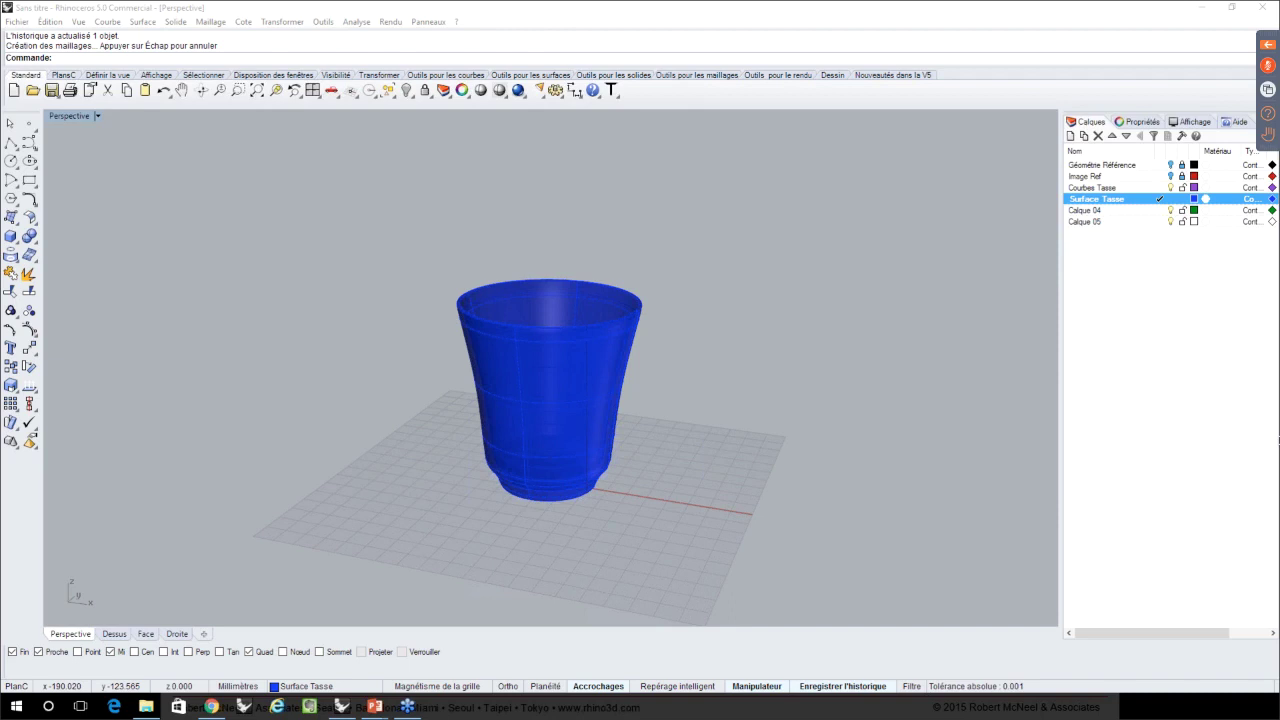
- Rename the layer Calque 04 as Courbes Anse and make it the current layer
right_click_drag(645, 375, 592, 345)
left_click(1094, 177)
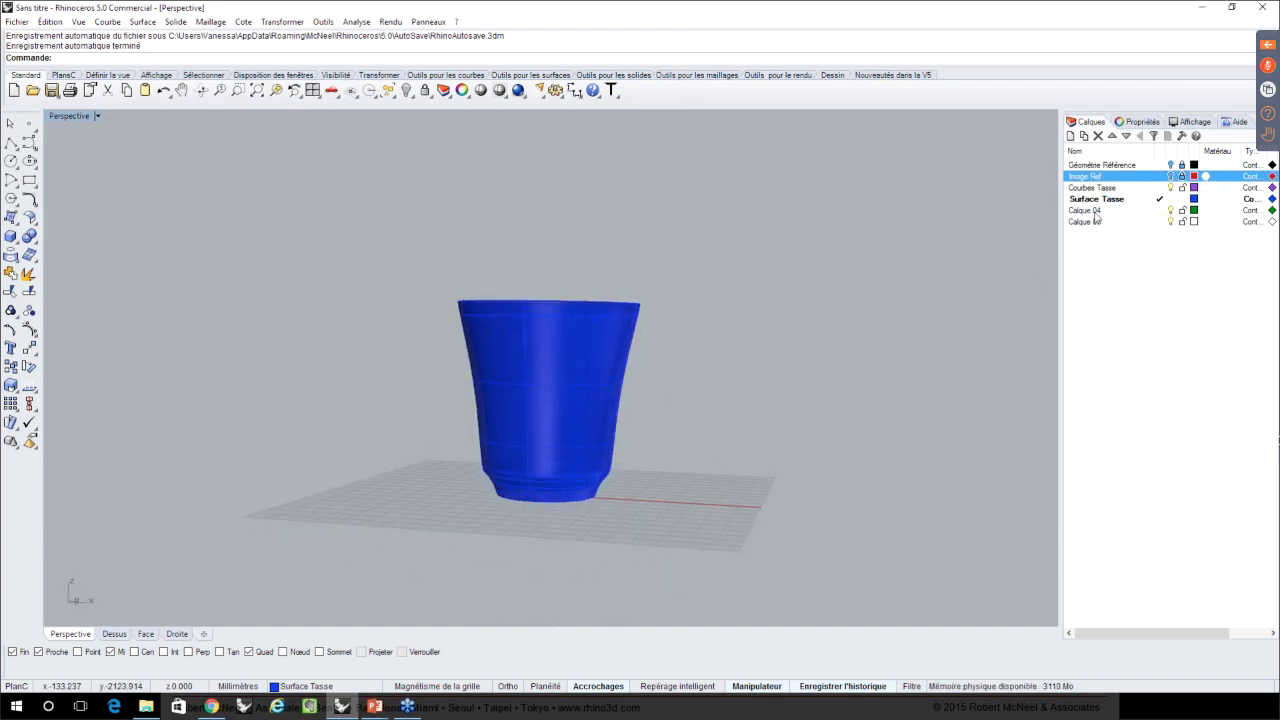
left_click(1077, 211)
left_click(1078, 211)
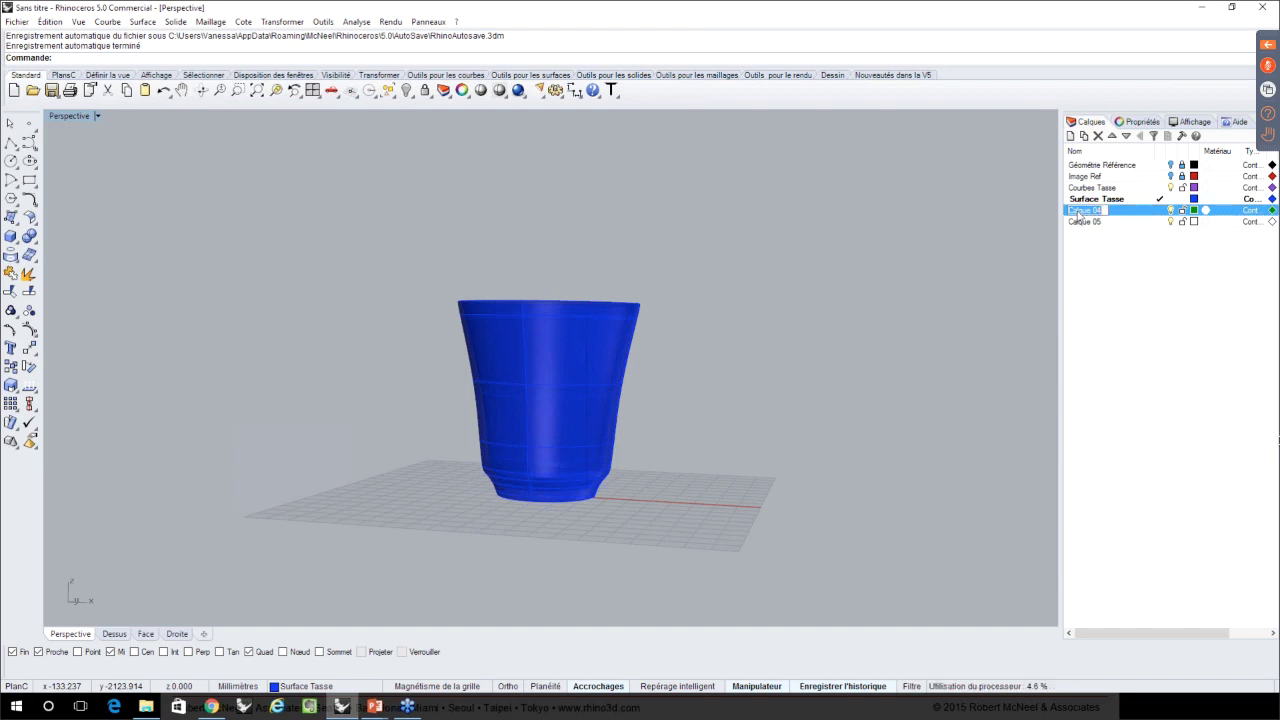
type("Courbes")
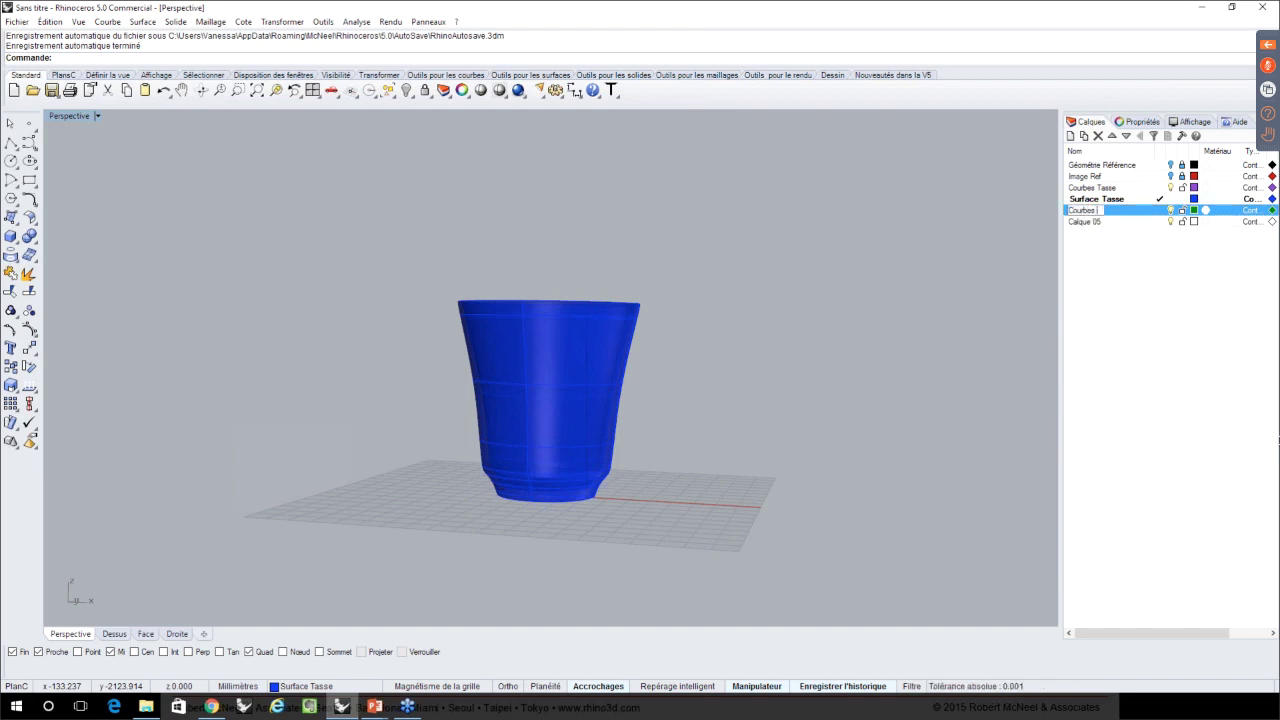
type(" Anse")
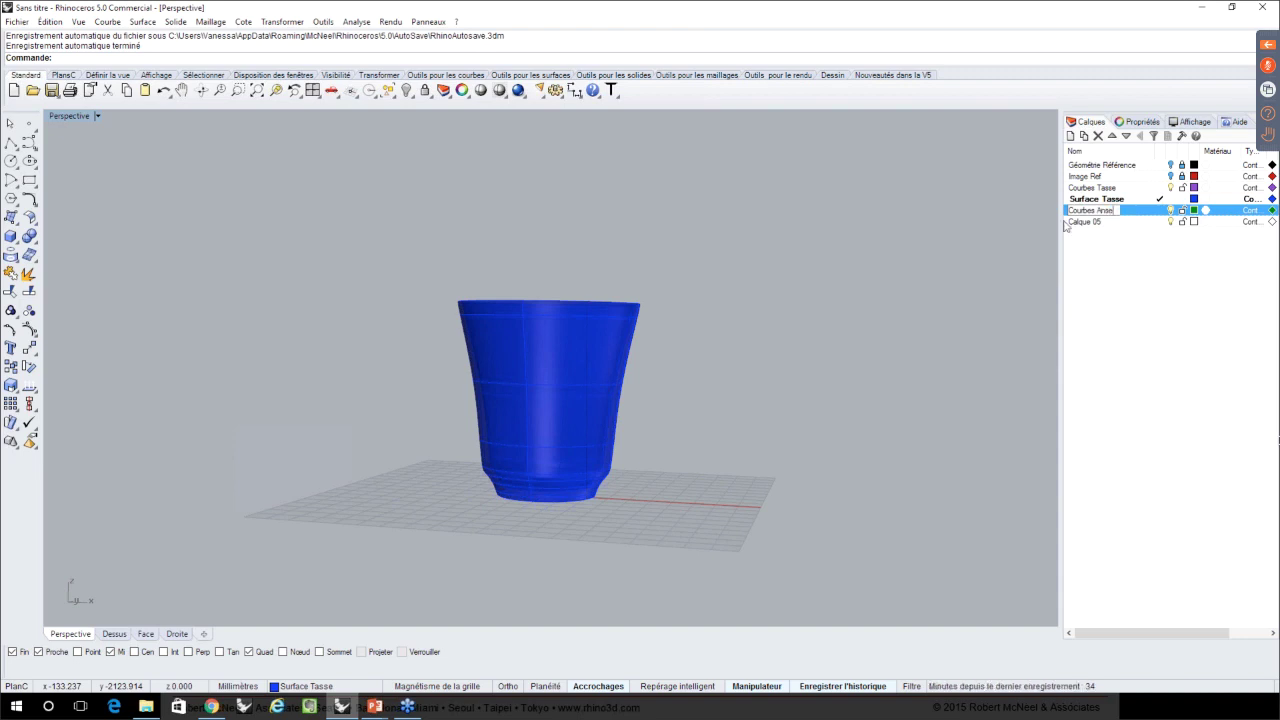
key("Return")
right_click_drag(817, 260, 716, 301)
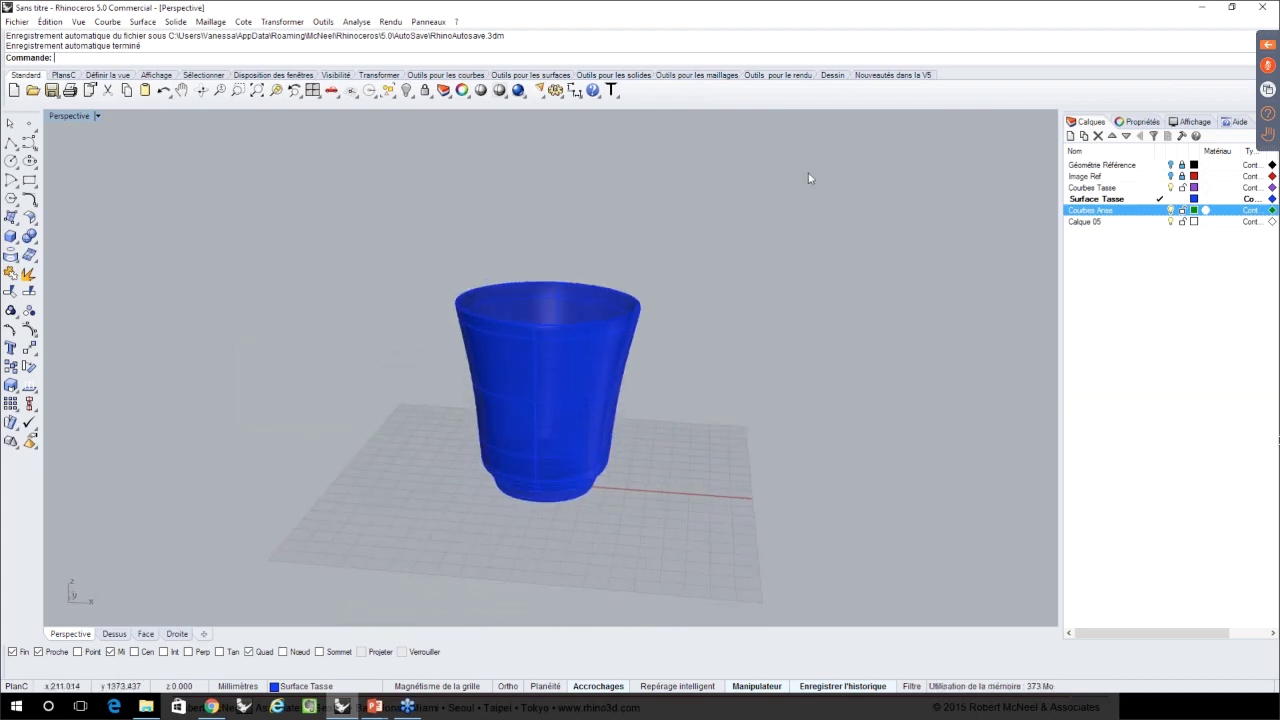
left_click(1160, 211)
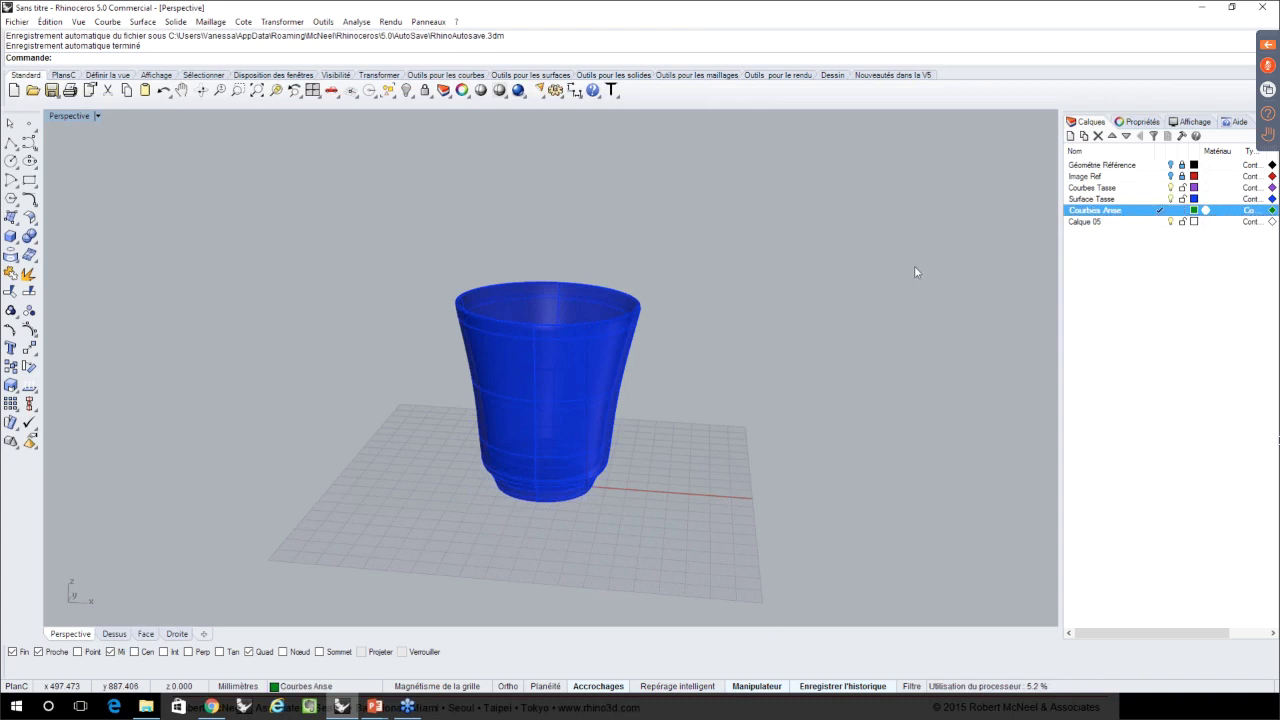
- In the Face view, start a degree 3 control-point curve and show the Image Ref layer as the tracing reference
right_click_drag(914, 265, 812, 284)
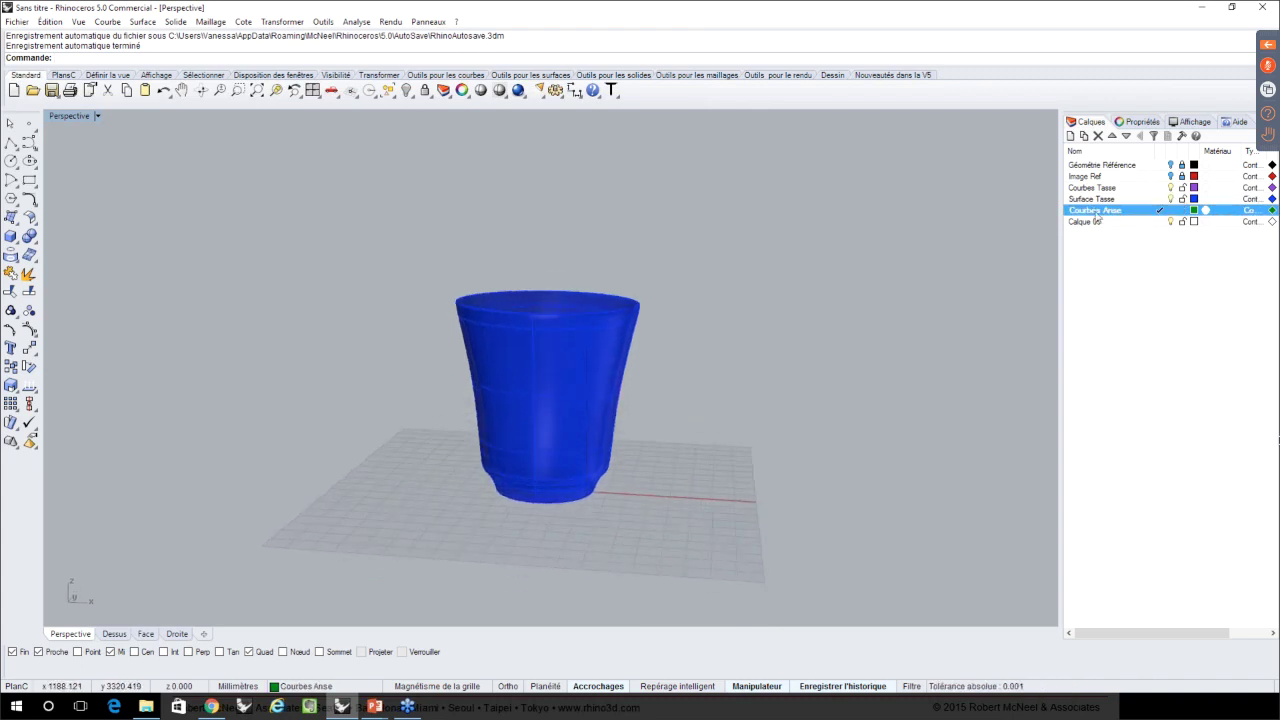
mouse_move(718, 304)
right_mouse_down()
mouse_move(717, 277)
mouse_move(710, 300)
right_mouse_up()
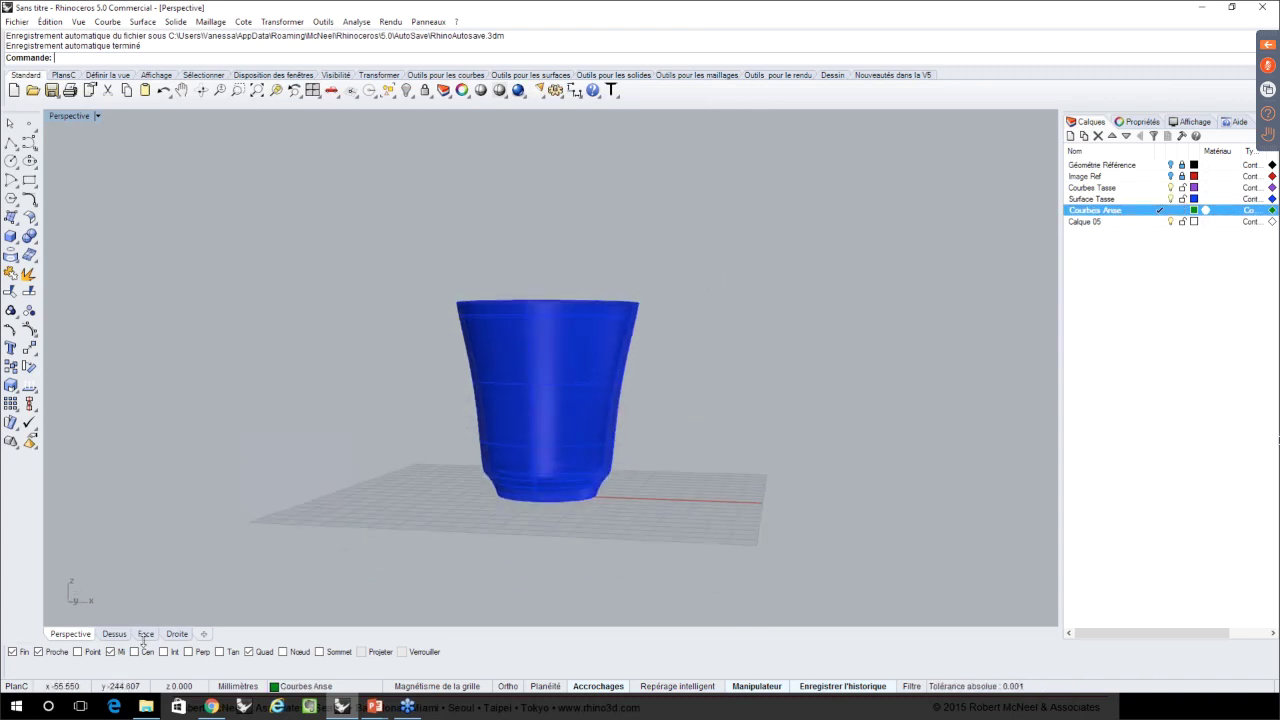
left_click(145, 637)
right_click_drag(510, 458, 458, 475)
right_click_drag(375, 244, 375, 237)
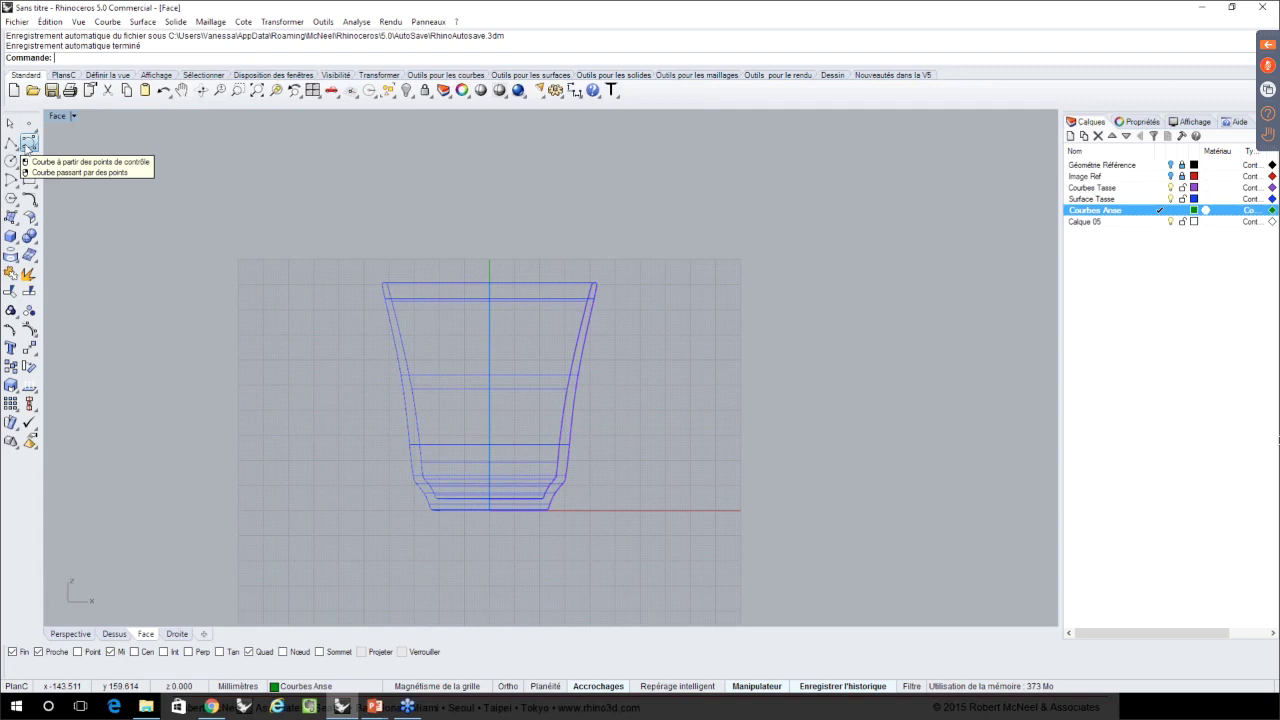
left_click(28, 146)
scroll(683, 365, "up", 4)
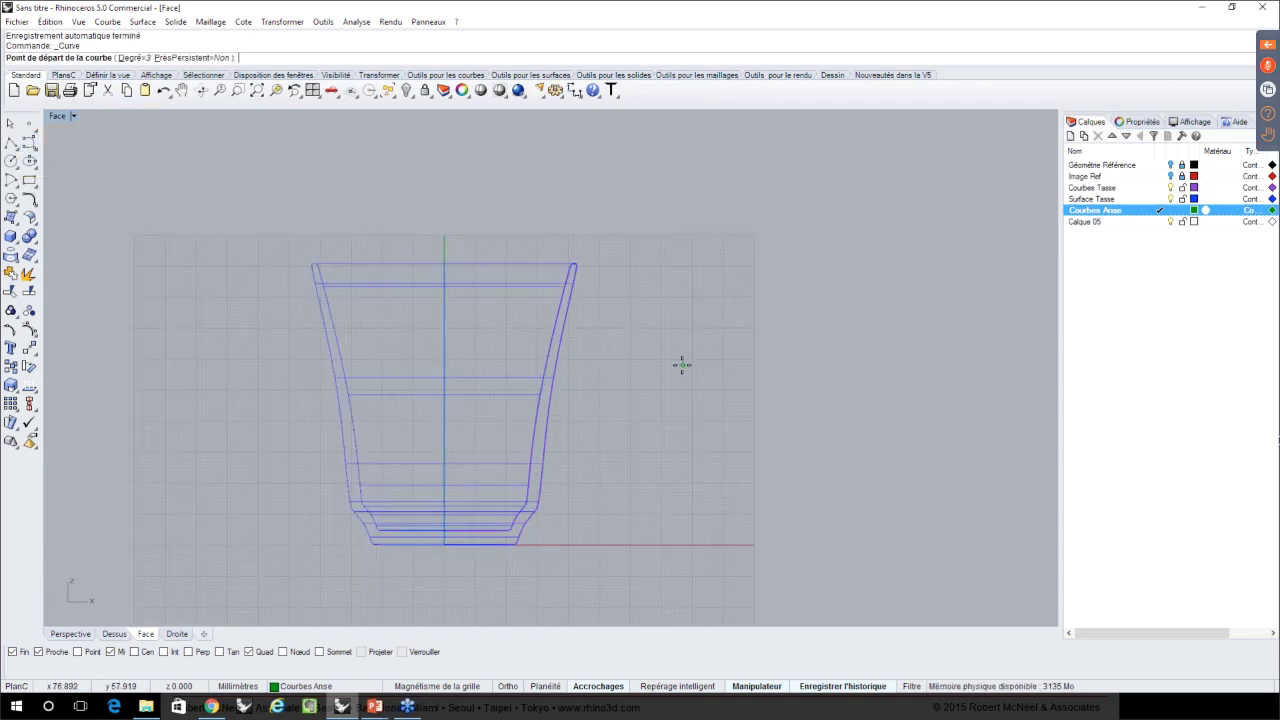
scroll(620, 345, "up", 3)
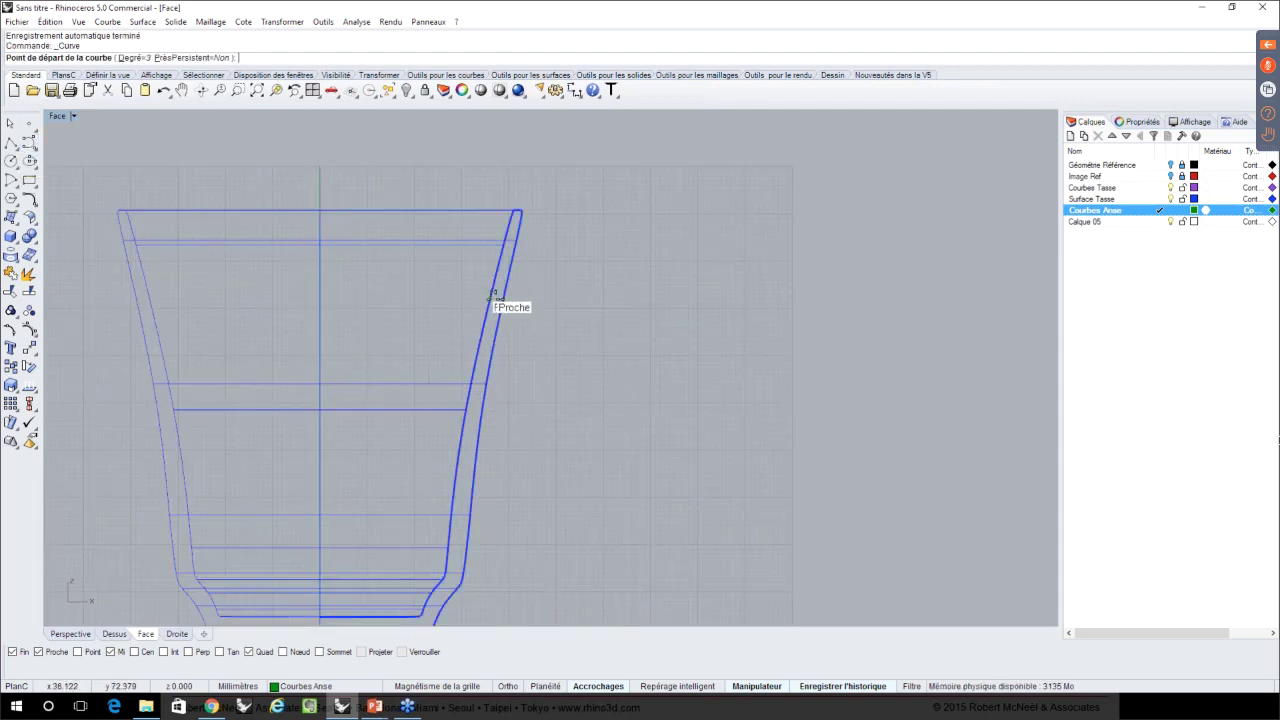
scroll(489, 298, "up", 3)
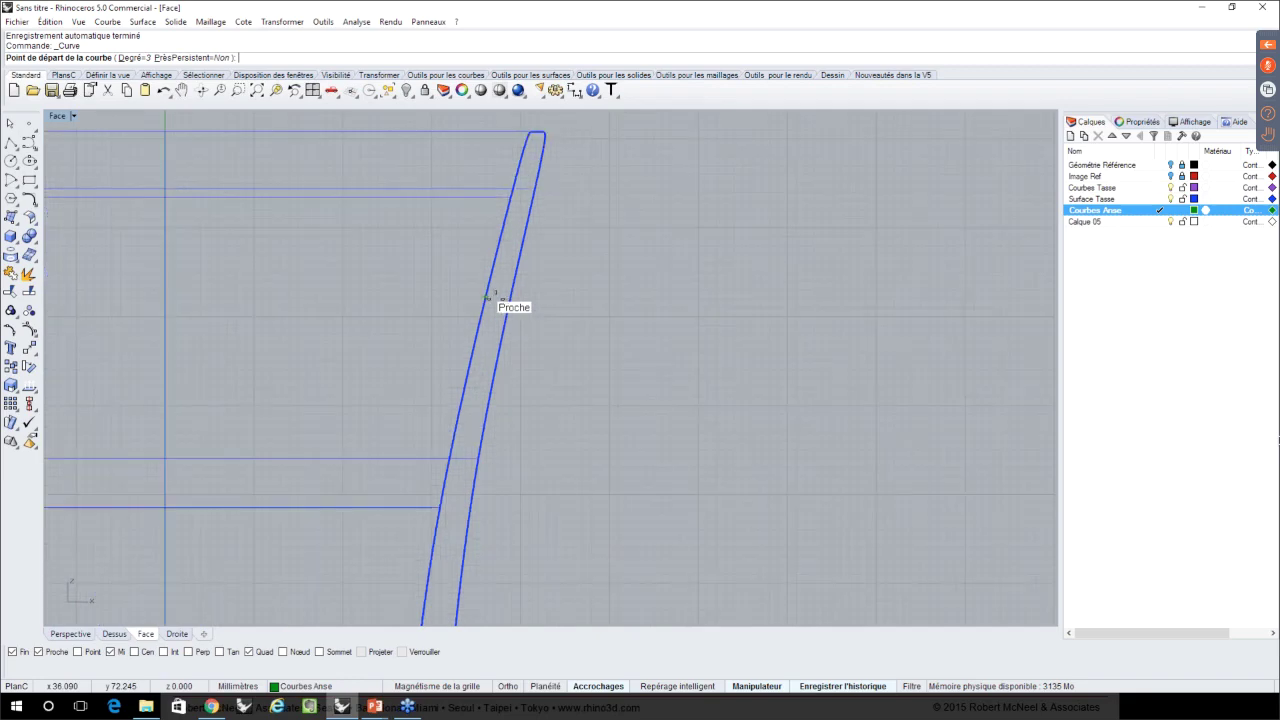
scroll(489, 298, "down", 1)
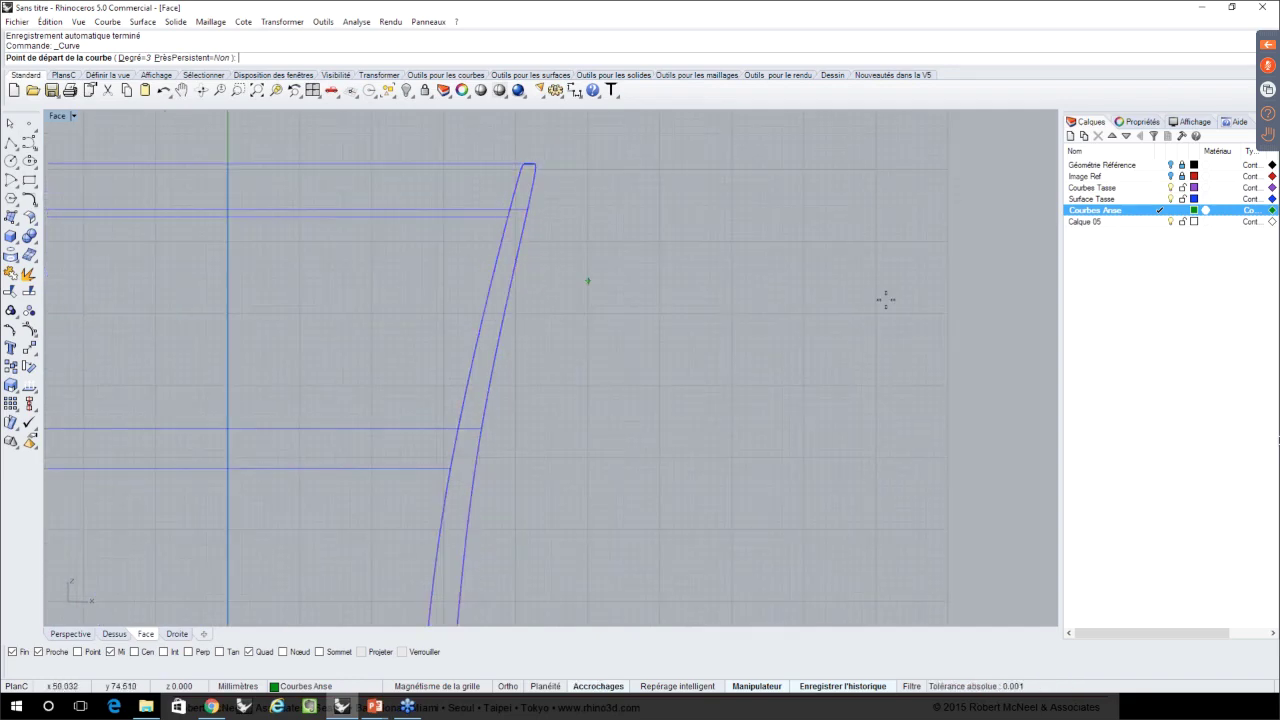
left_click(1172, 176)
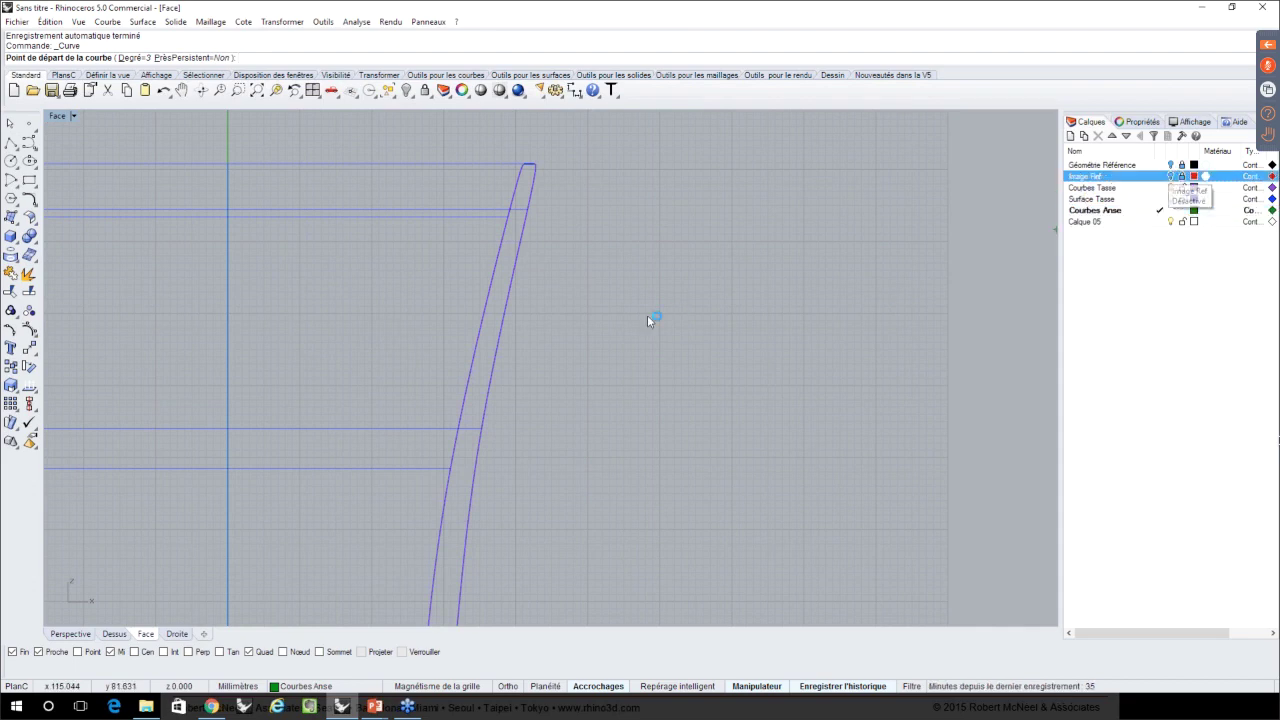
- Draw the handle's centre curve through the middle of the sketched handle, starting and ending inside the mug's wall thickness
scroll(573, 326, "down", 2)
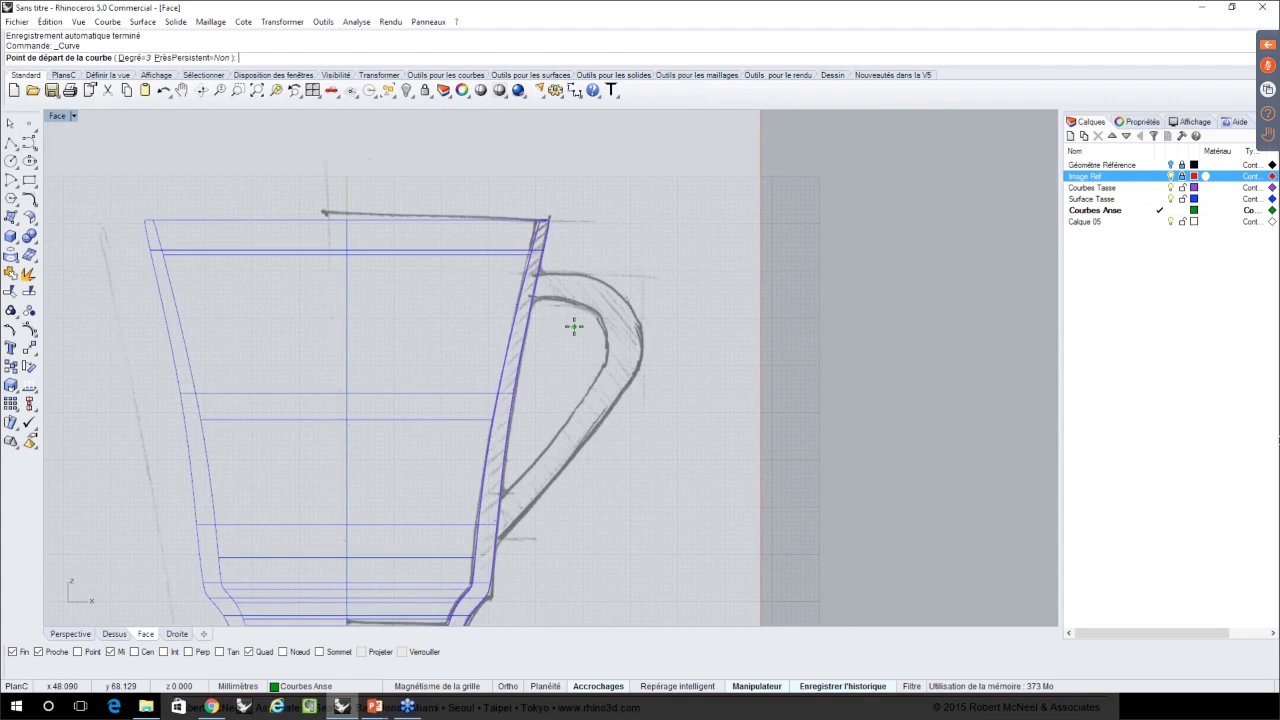
scroll(550, 292, "up", 4)
scroll(547, 290, "up", 1)
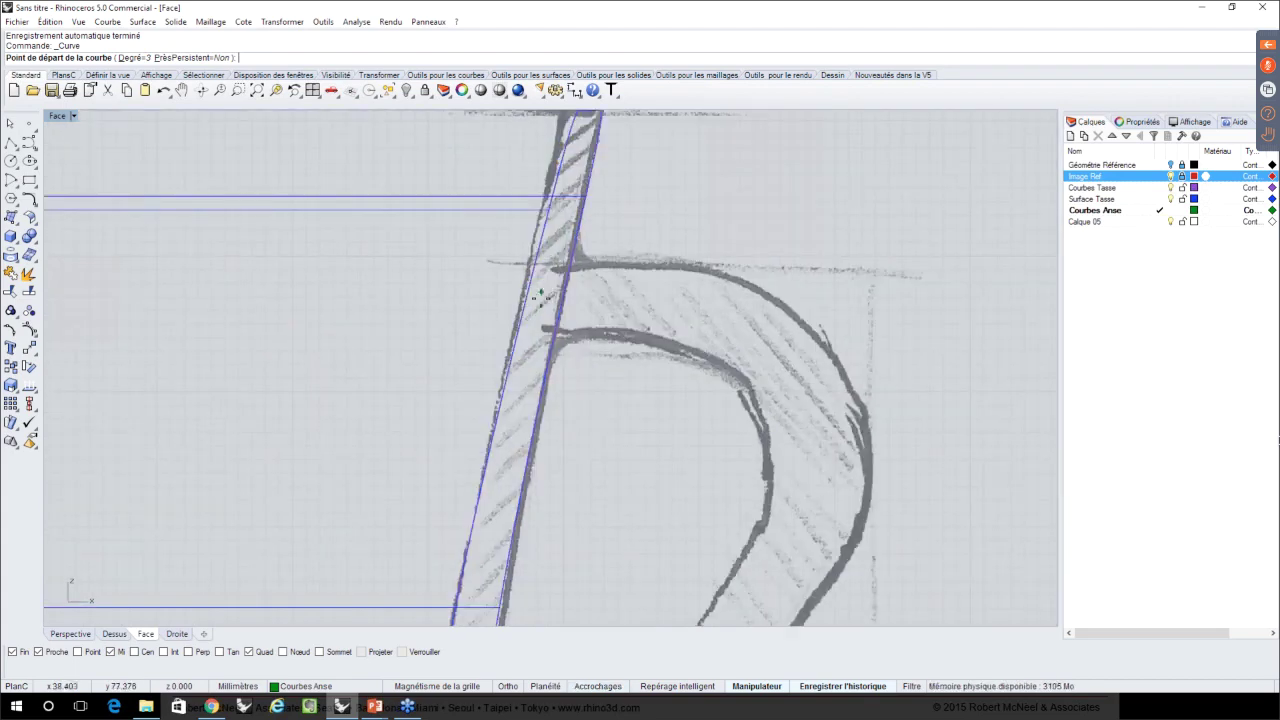
left_click(537, 311)
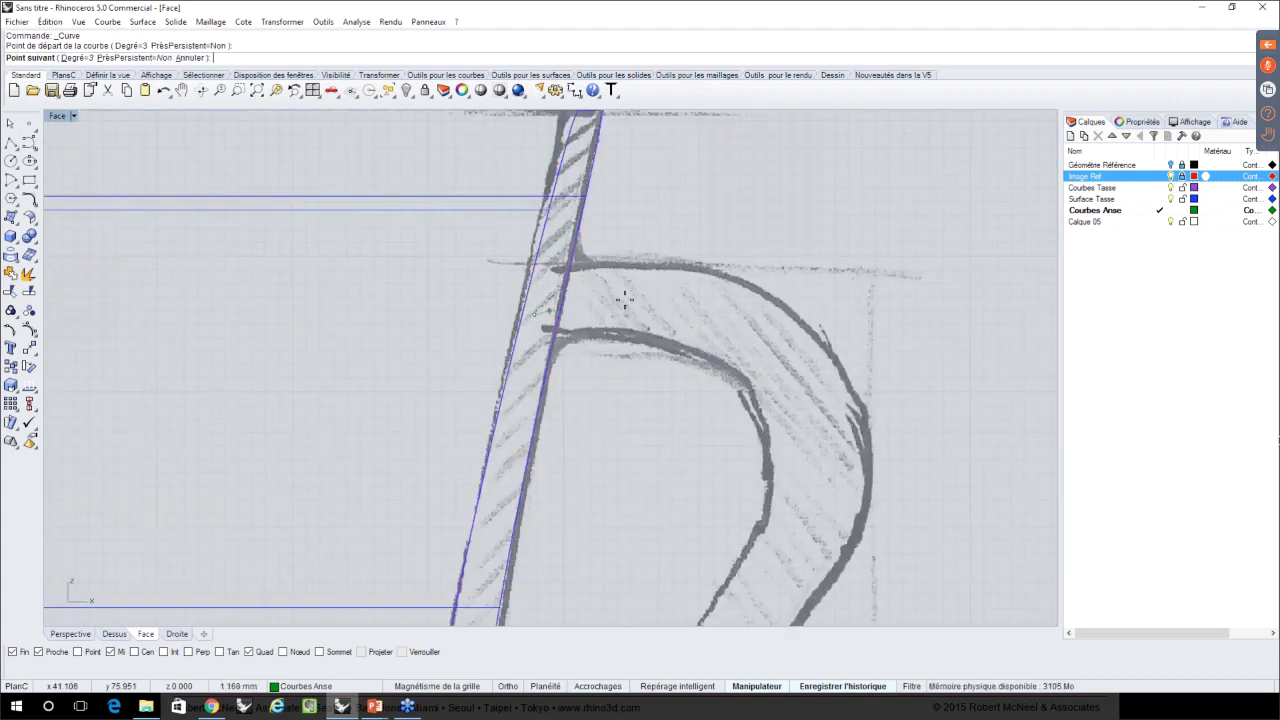
left_click(714, 290)
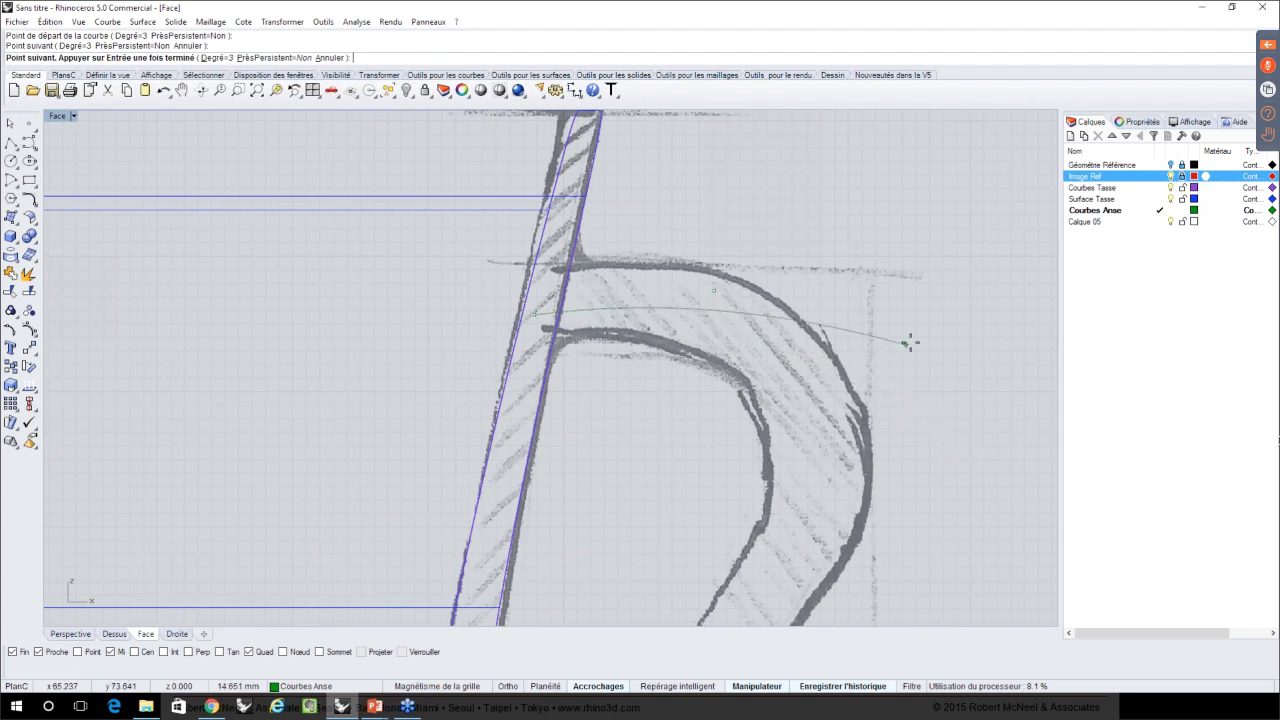
left_click(923, 364)
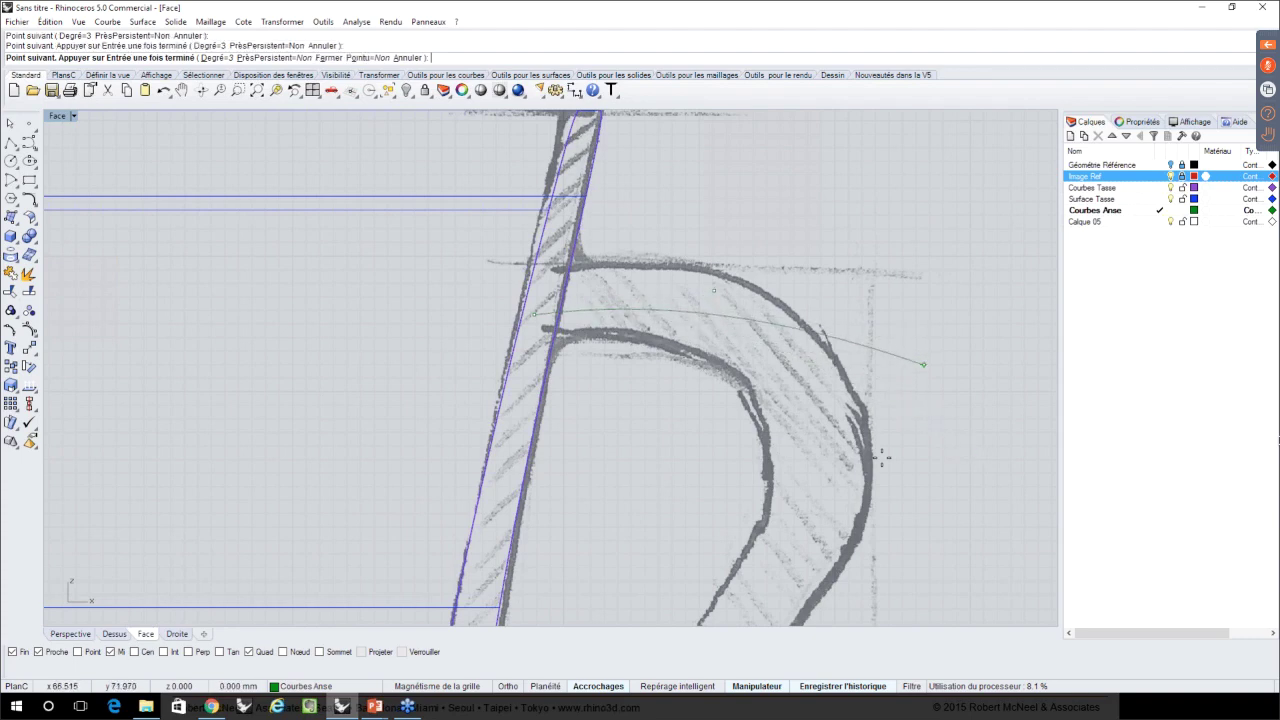
scroll(789, 537, "down", 2)
scroll(793, 337, "down", 2)
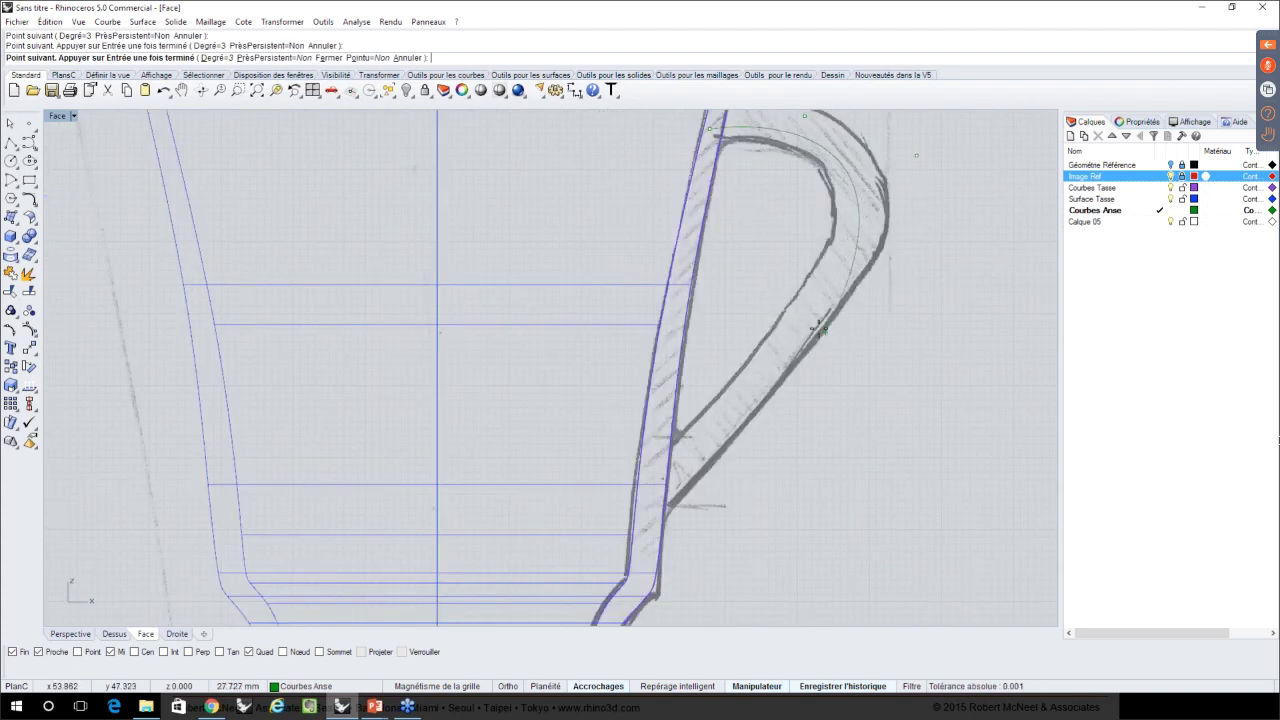
left_click(808, 325)
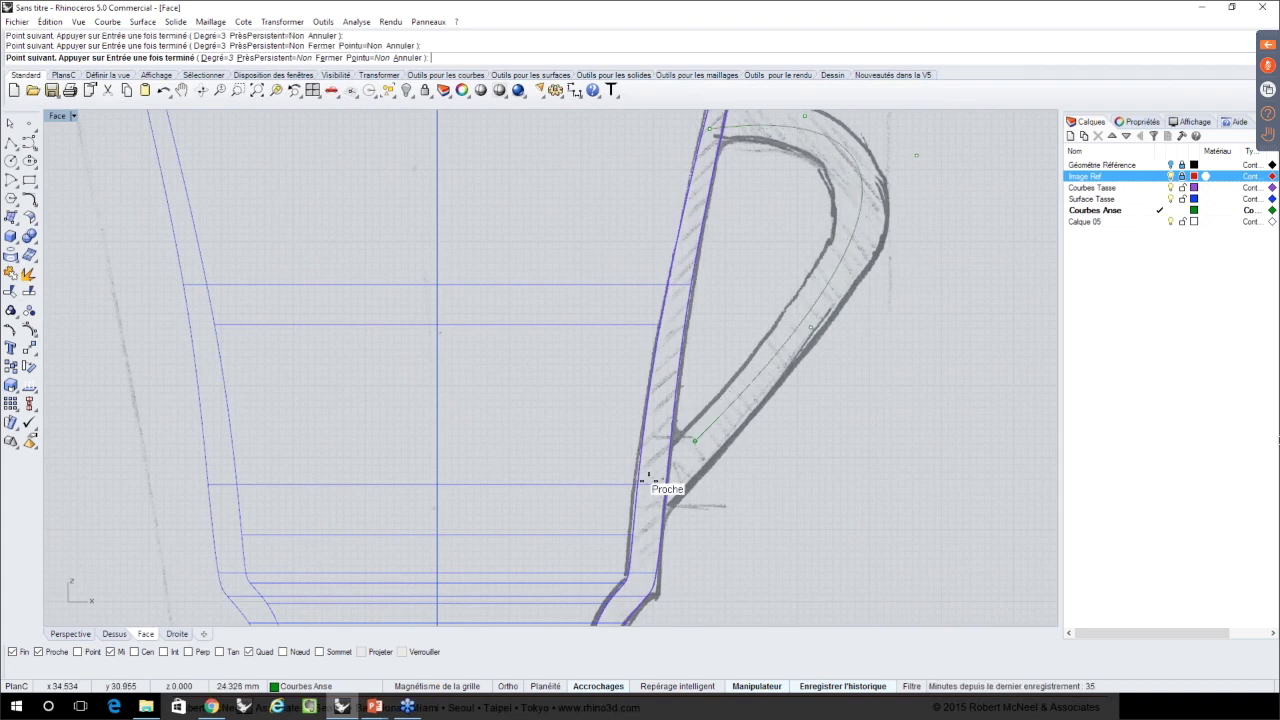
key("Return")
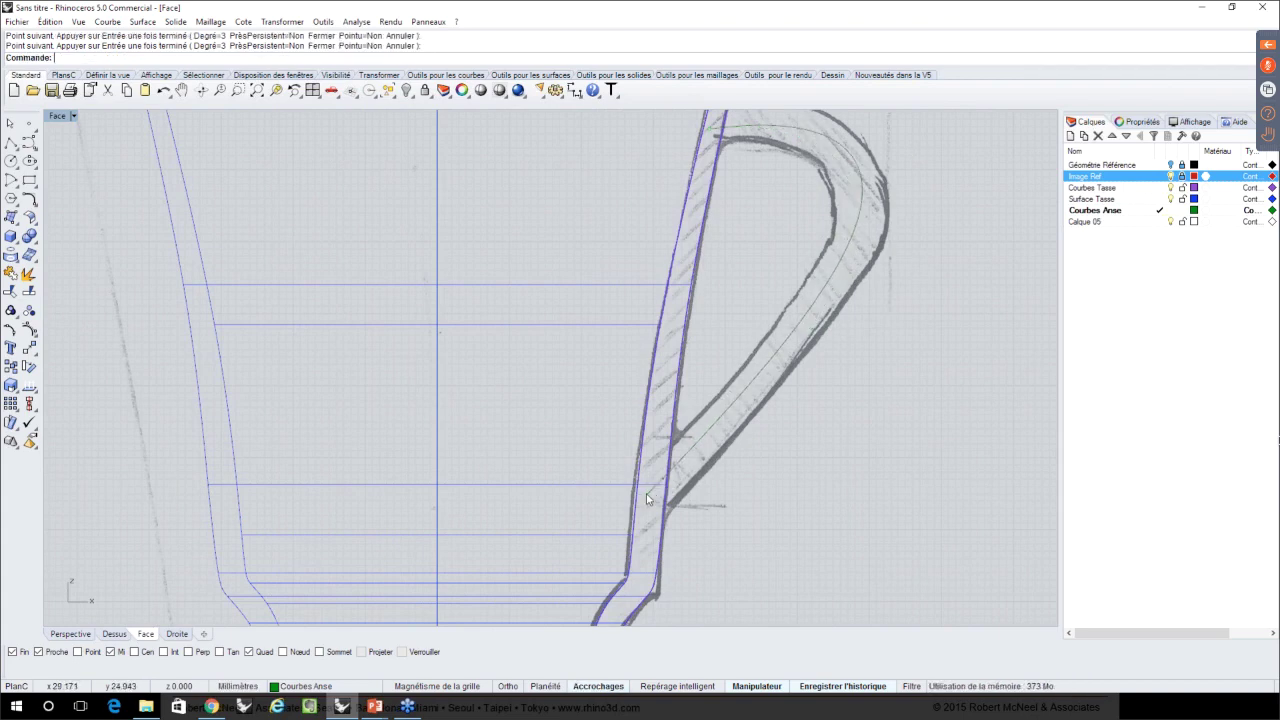
- Show the handle curve's control points, lower the outermost point slightly and raise the second point from the upper end
scroll(646, 499, "down", 1)
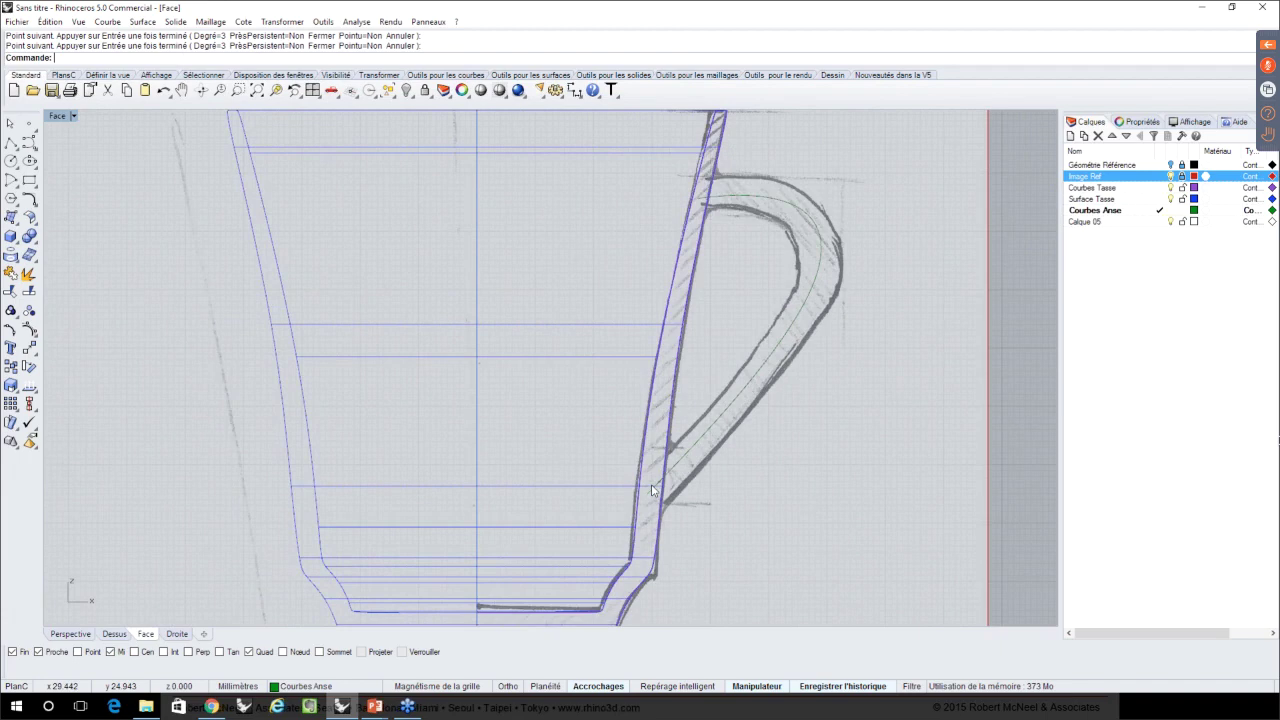
scroll(652, 490, "down", 1)
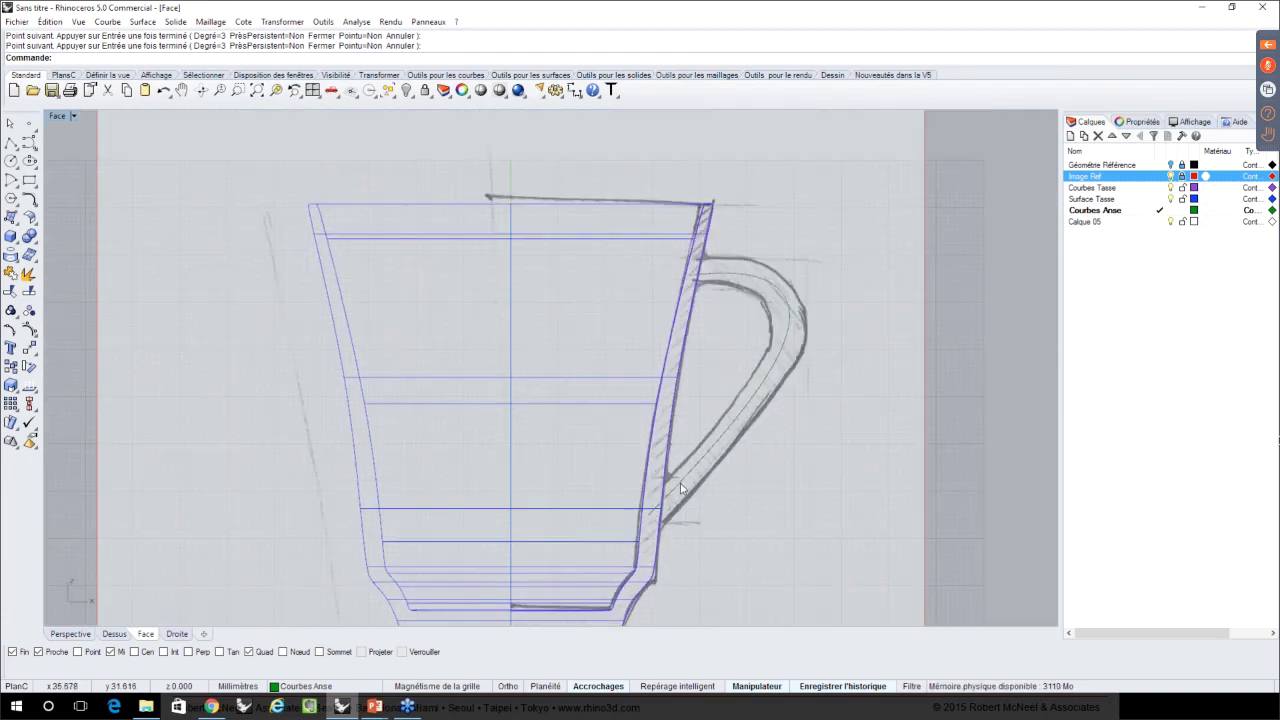
left_click(734, 422)
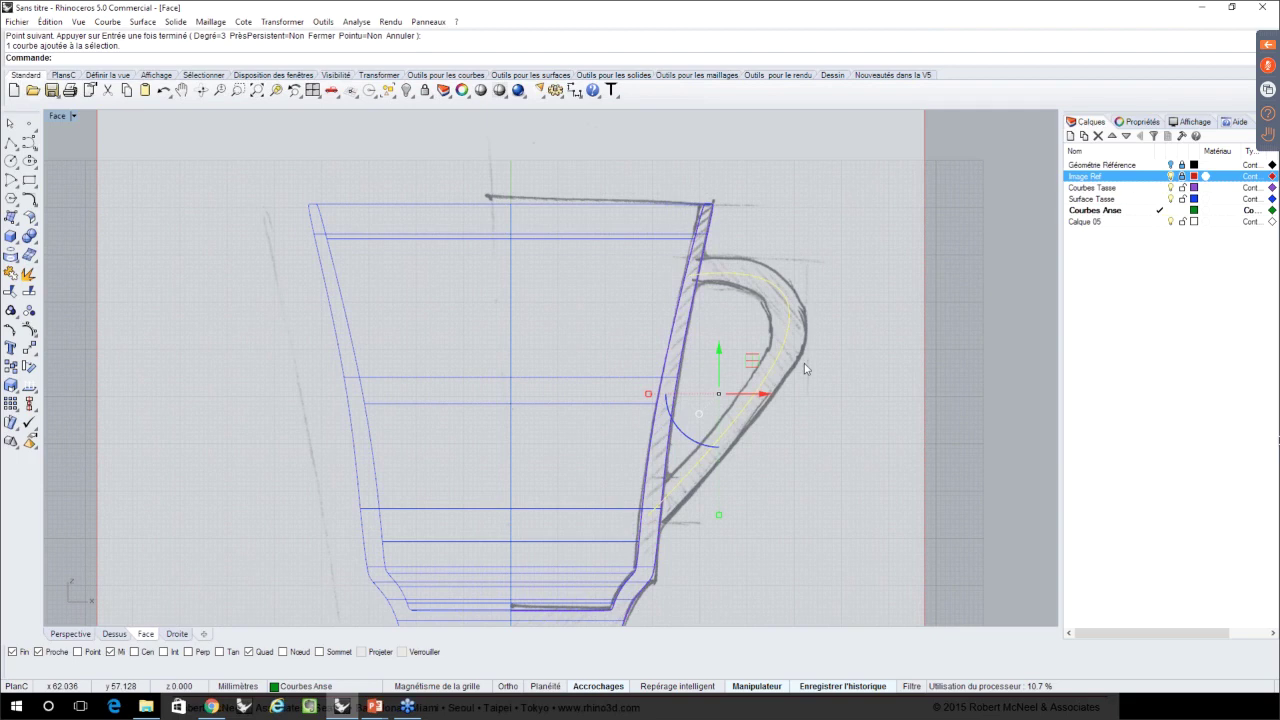
scroll(804, 363, "up", 1)
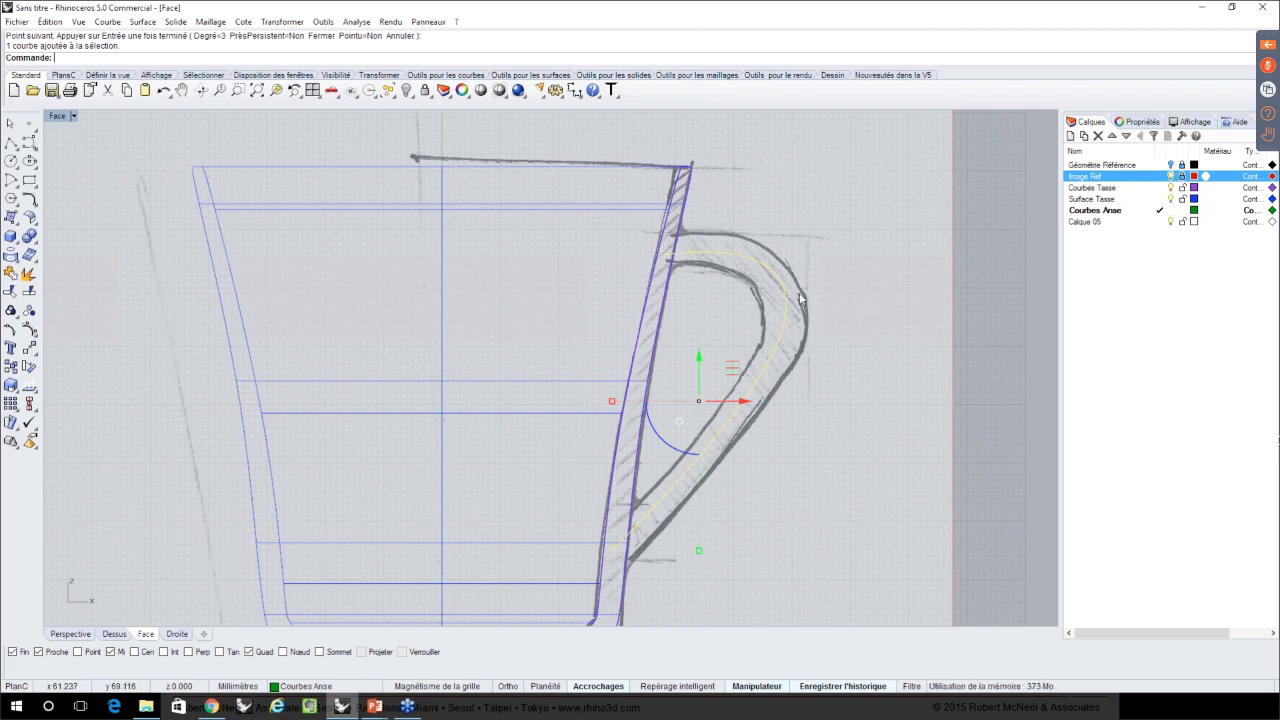
key("F10")
mouse_move(799, 291)
right_mouse_down()
mouse_move(803, 354)
mouse_move(826, 316)
right_mouse_up()
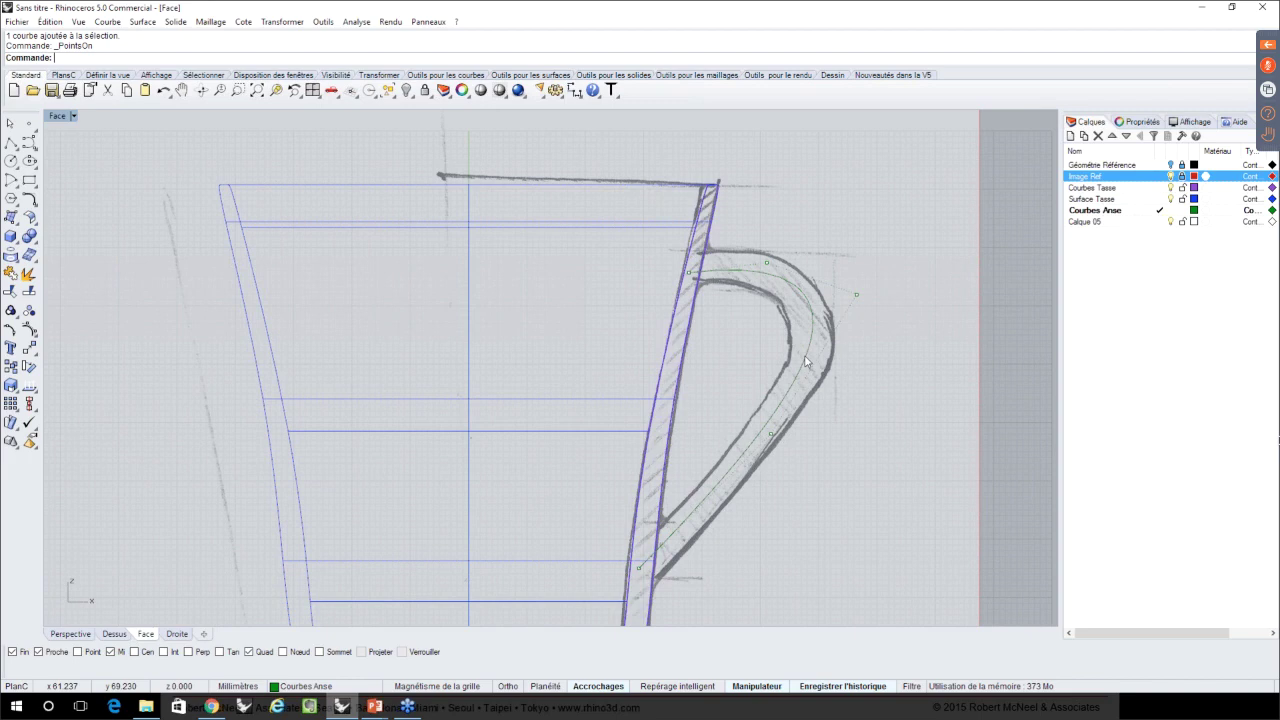
scroll(806, 362, "up", 2)
left_click(876, 277)
left_click_drag(876, 277, 873, 302)
left_click(767, 243)
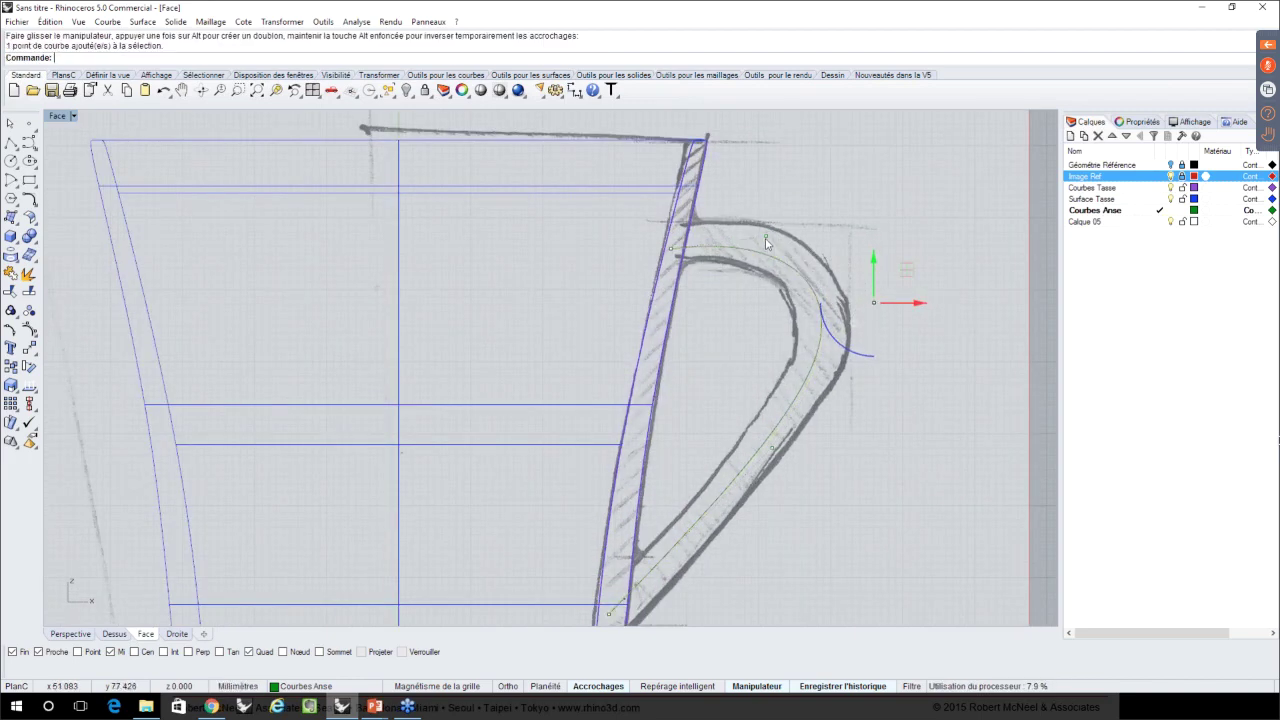
left_click_drag(766, 237, 762, 226)
- Raise the handle curve's upper end point slightly, lower it together with its neighbouring point, and turn off the control points
scroll(762, 240, "down", 2)
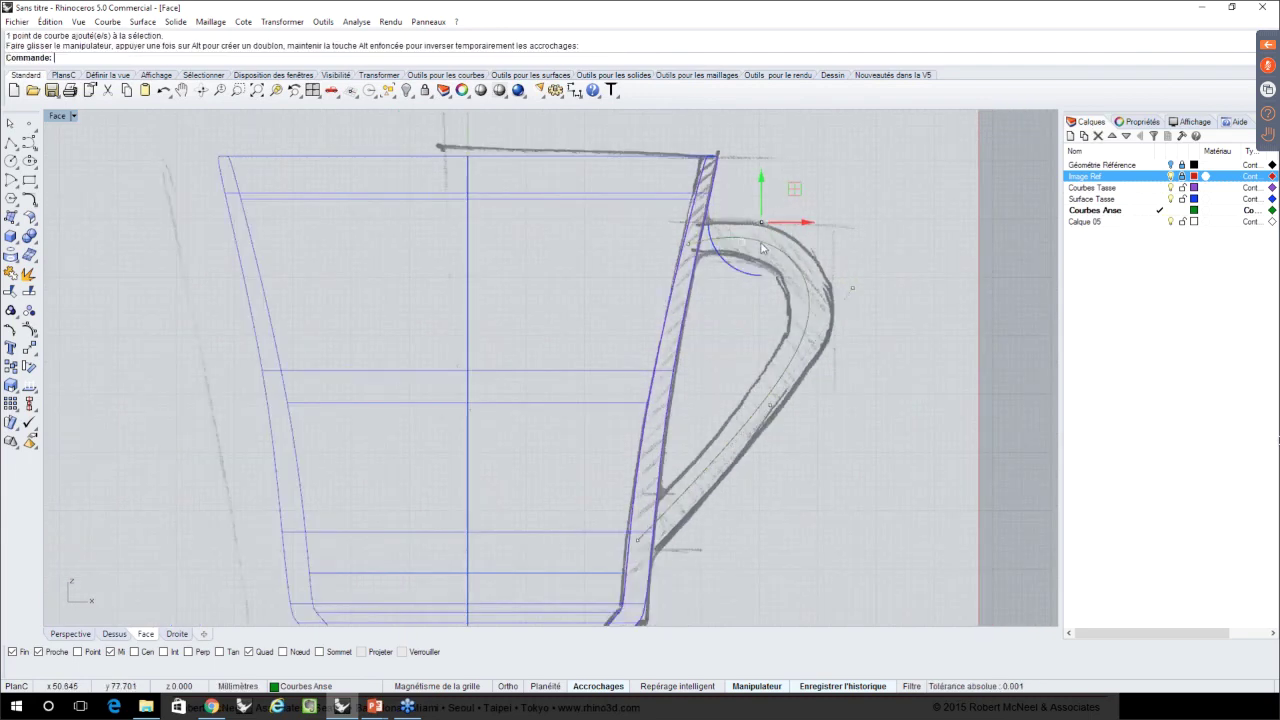
right_click_drag(697, 248, 731, 238)
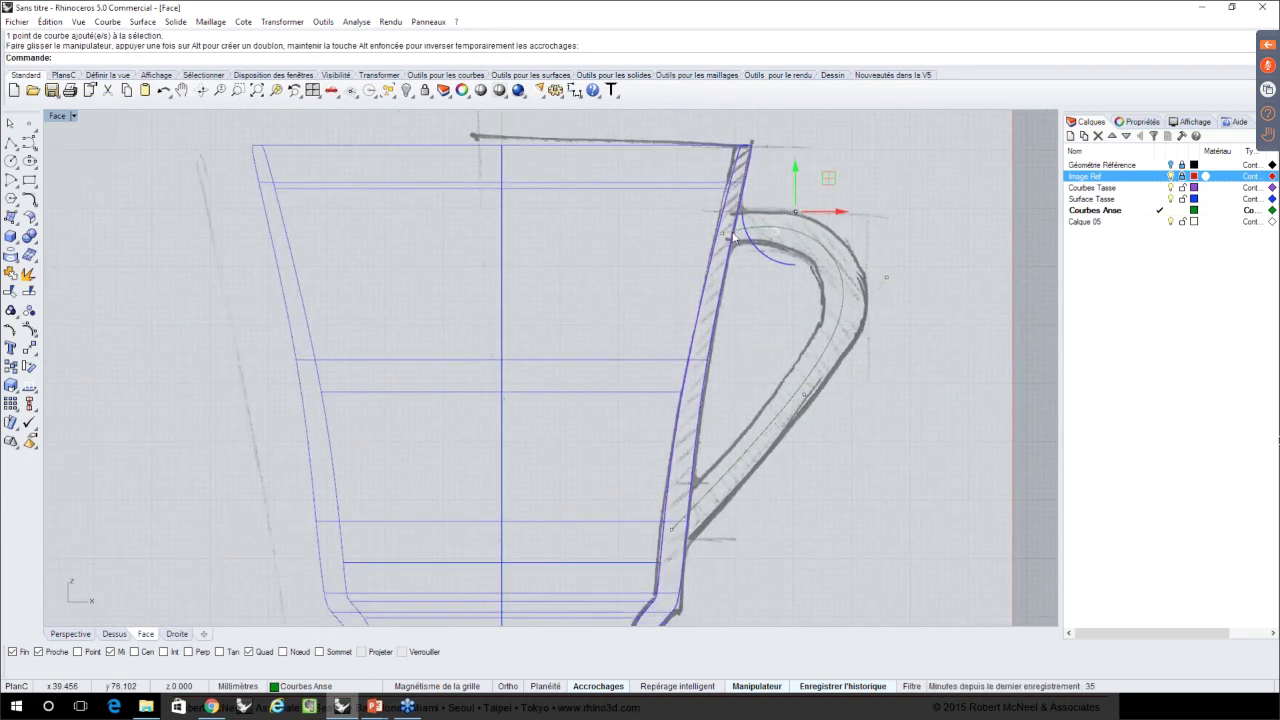
scroll(733, 238, "up", 2)
scroll(730, 235, "up", 2)
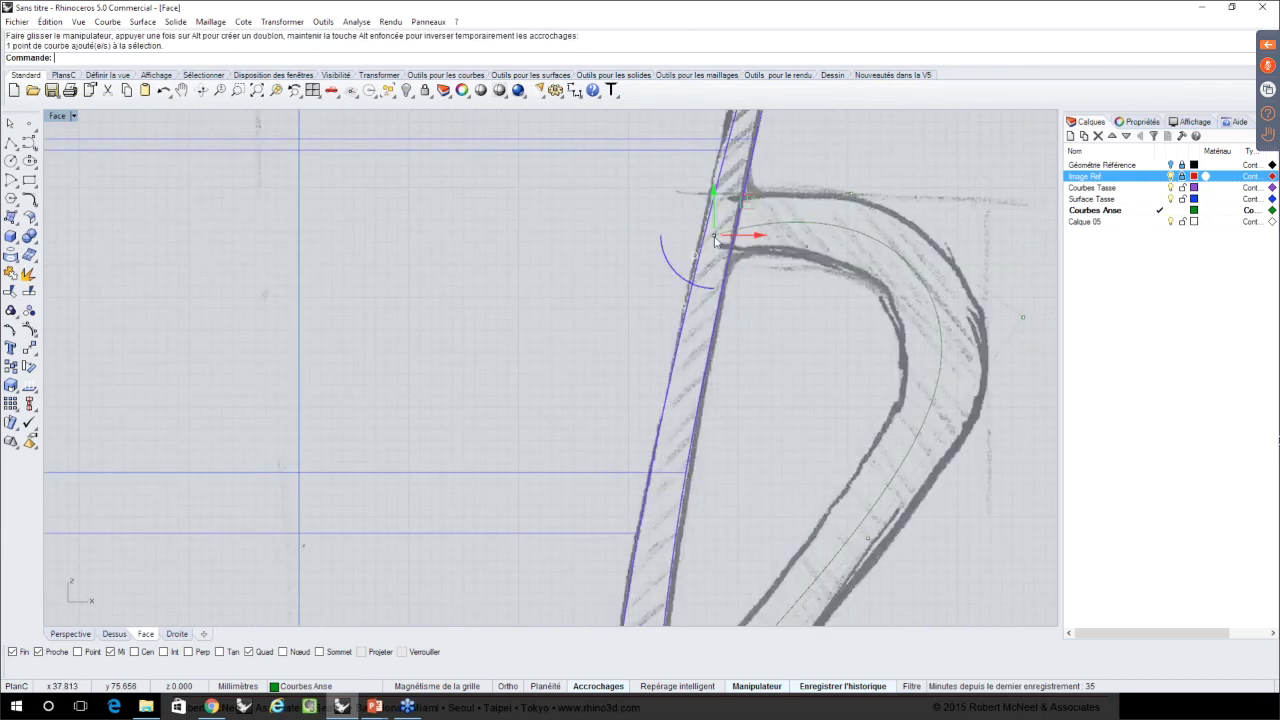
scroll(720, 224, "down", 1)
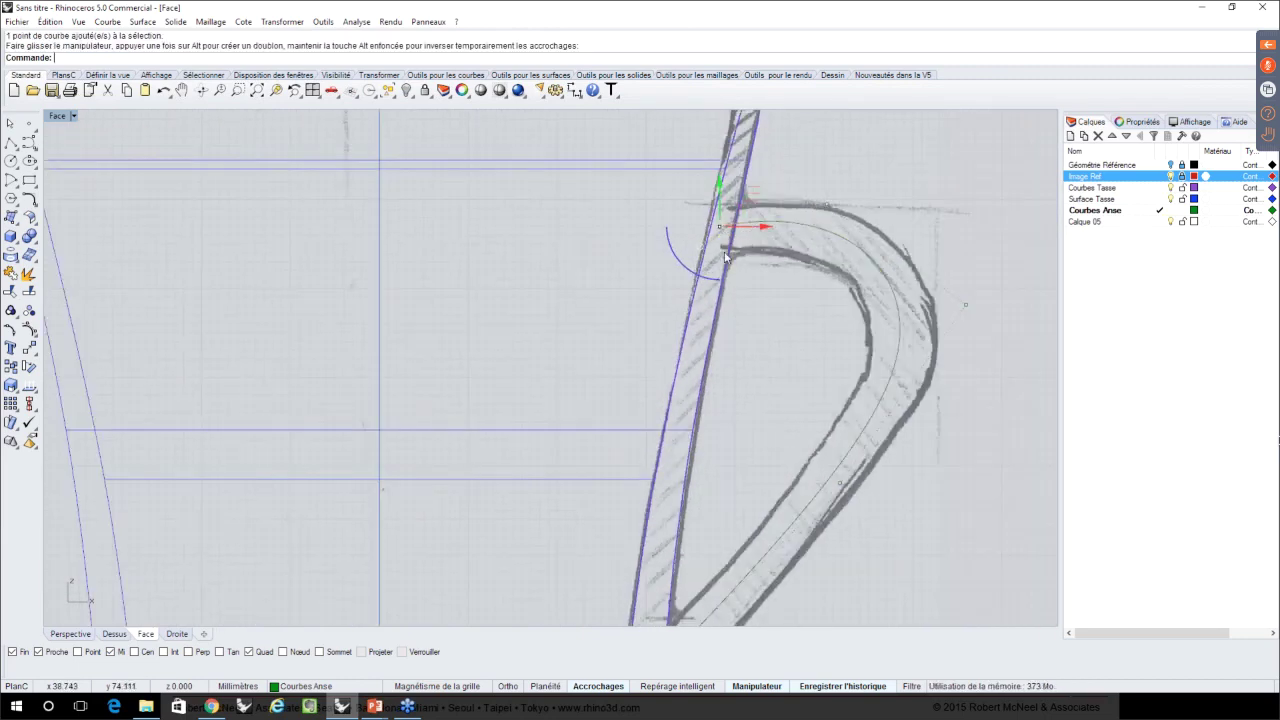
scroll(726, 258, "down", 2)
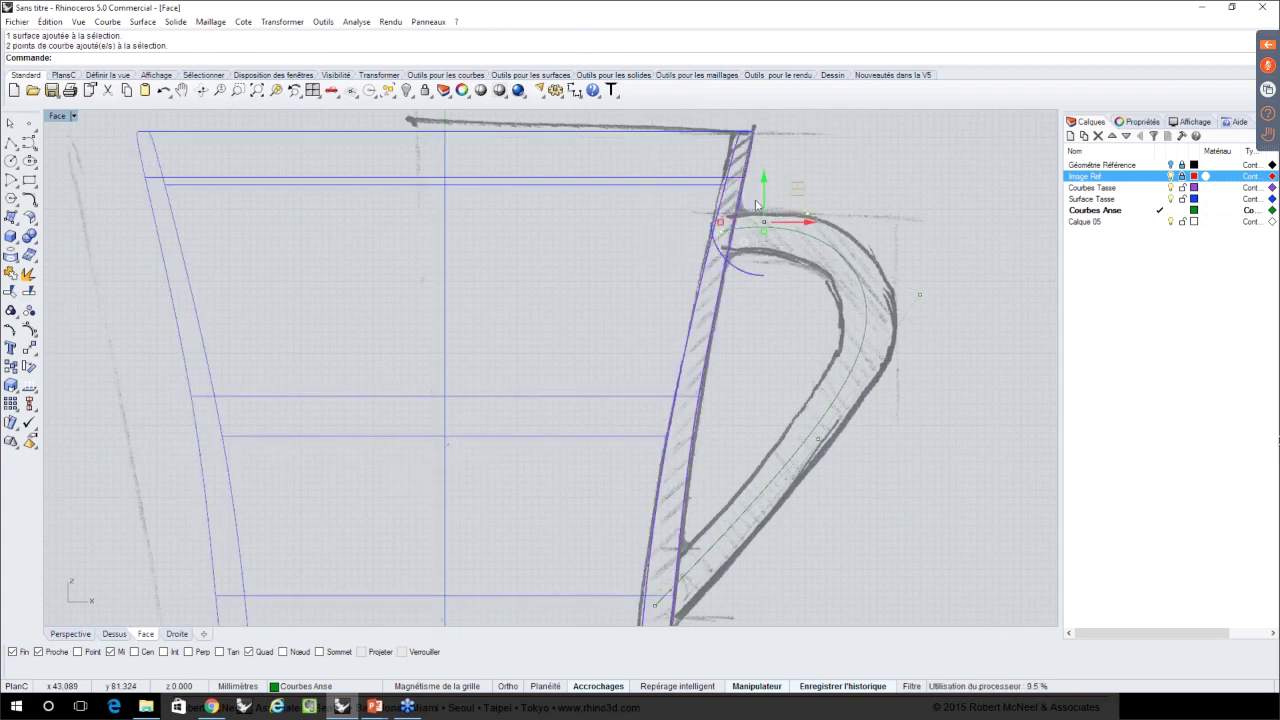
scroll(755, 199, "up", 1)
scroll(755, 199, "up", 1)
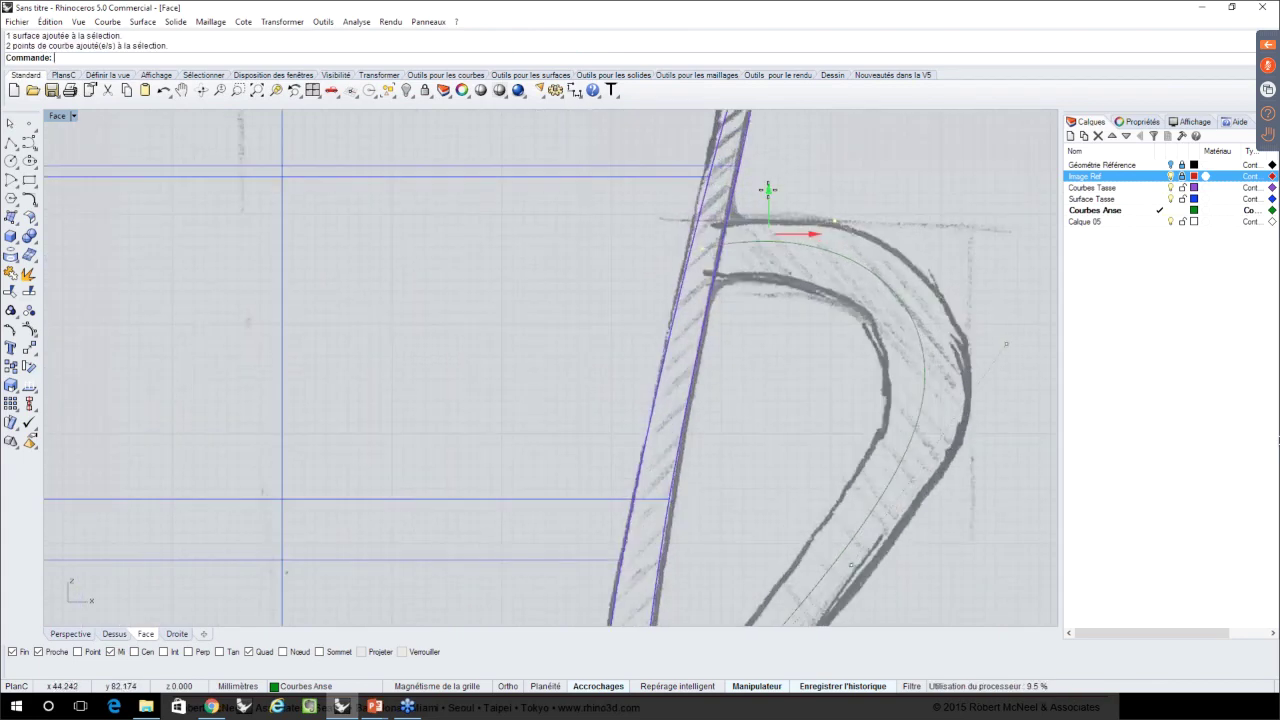
left_click_drag(772, 248, 784, 287)
scroll(784, 287, "down", 2)
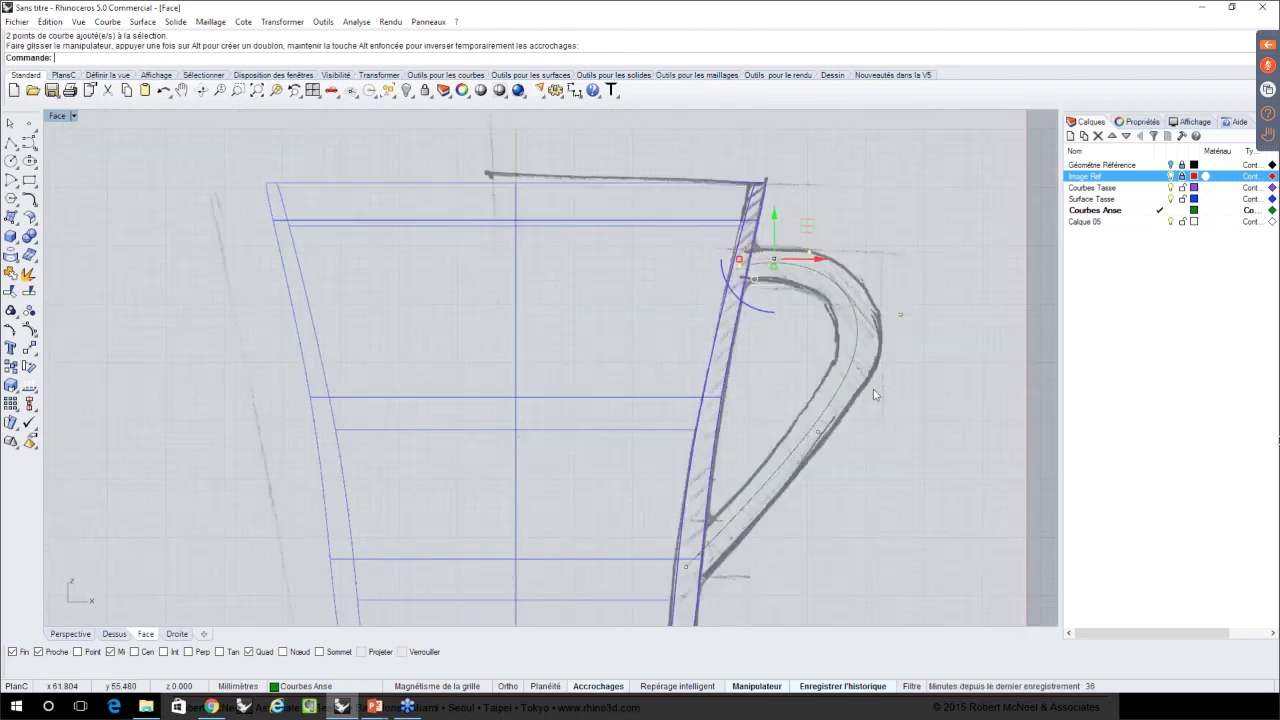
scroll(873, 394, "down", 3)
key("Escape")
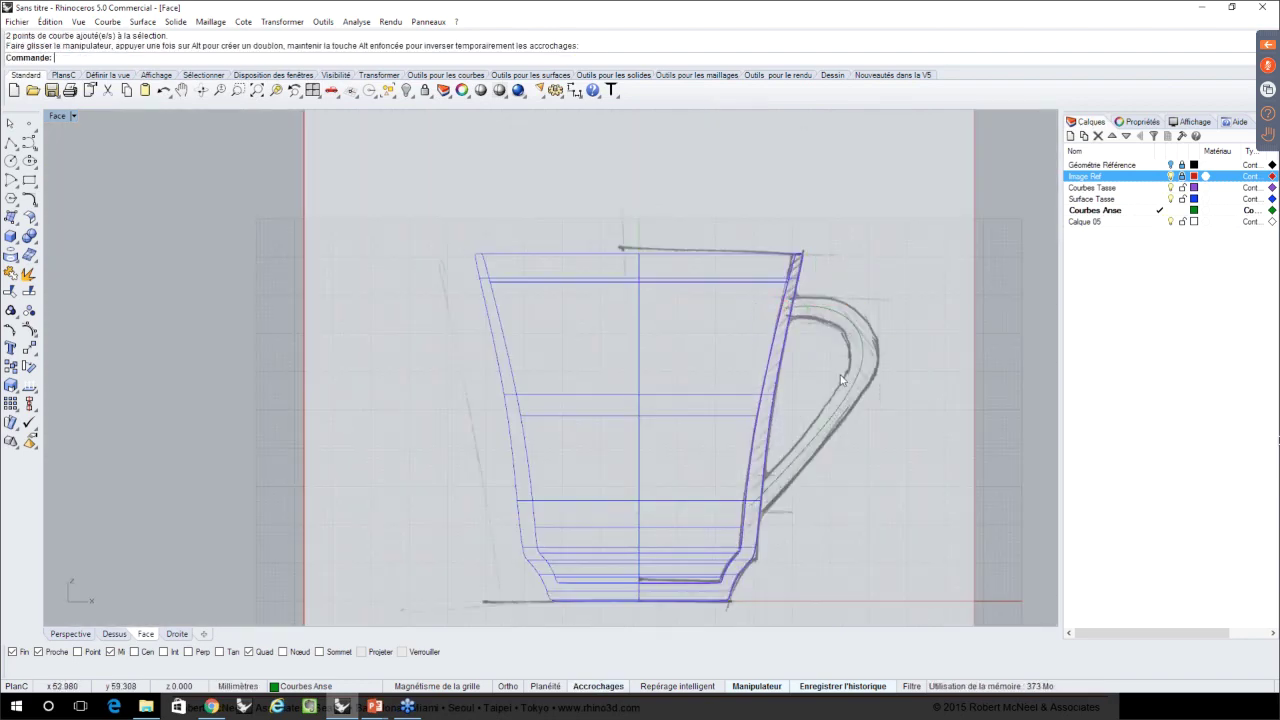
- Check the handle curve in the Face and Perspective views and hide the Courbes Tasse and Surface Tasse layers
right_click_drag(841, 380, 795, 351)
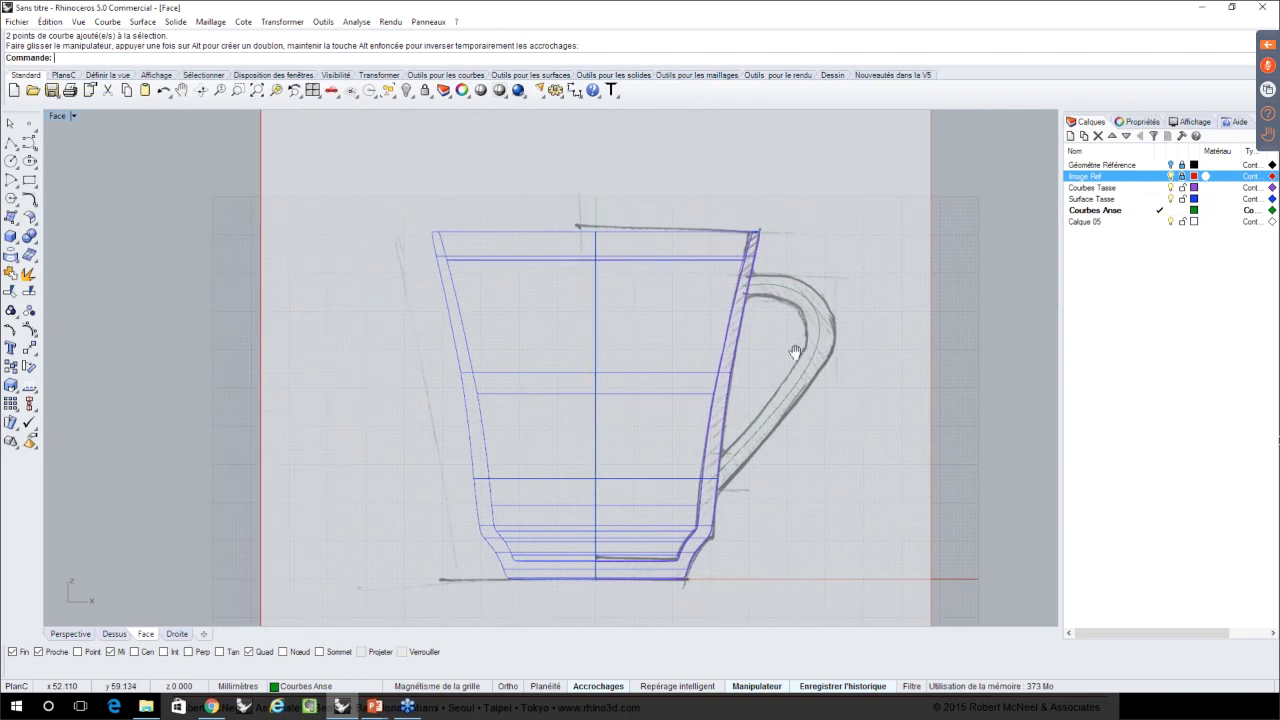
scroll(790, 335, "up", 1)
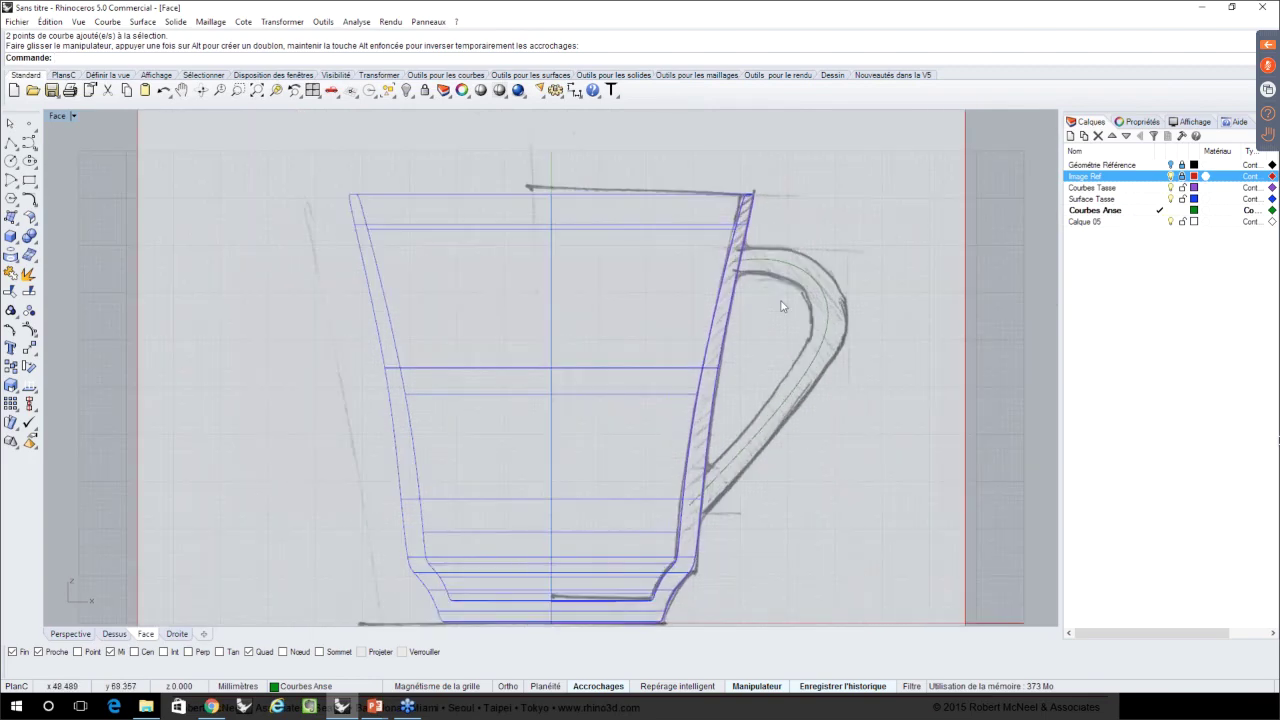
scroll(782, 306, "up", 1)
key("ctrl+F4")
right_click_drag(806, 323, 666, 420)
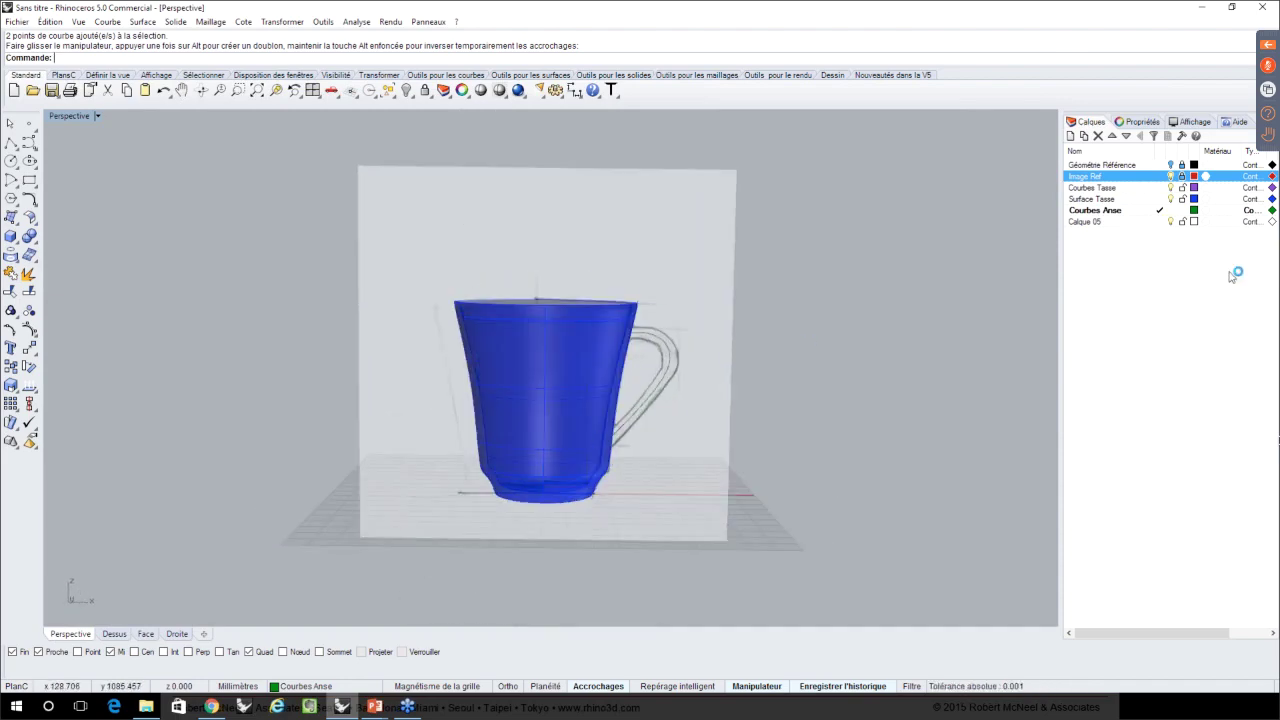
left_click(1171, 188)
left_click(1173, 199)
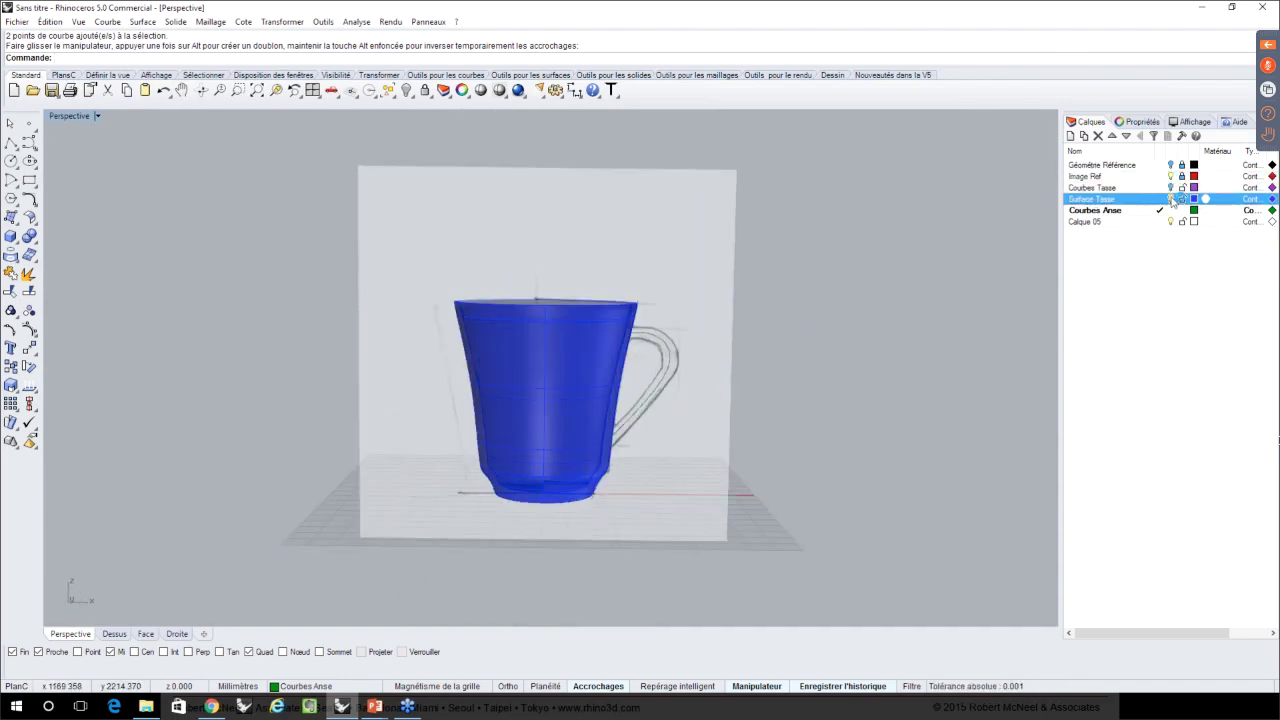
left_click(1172, 199)
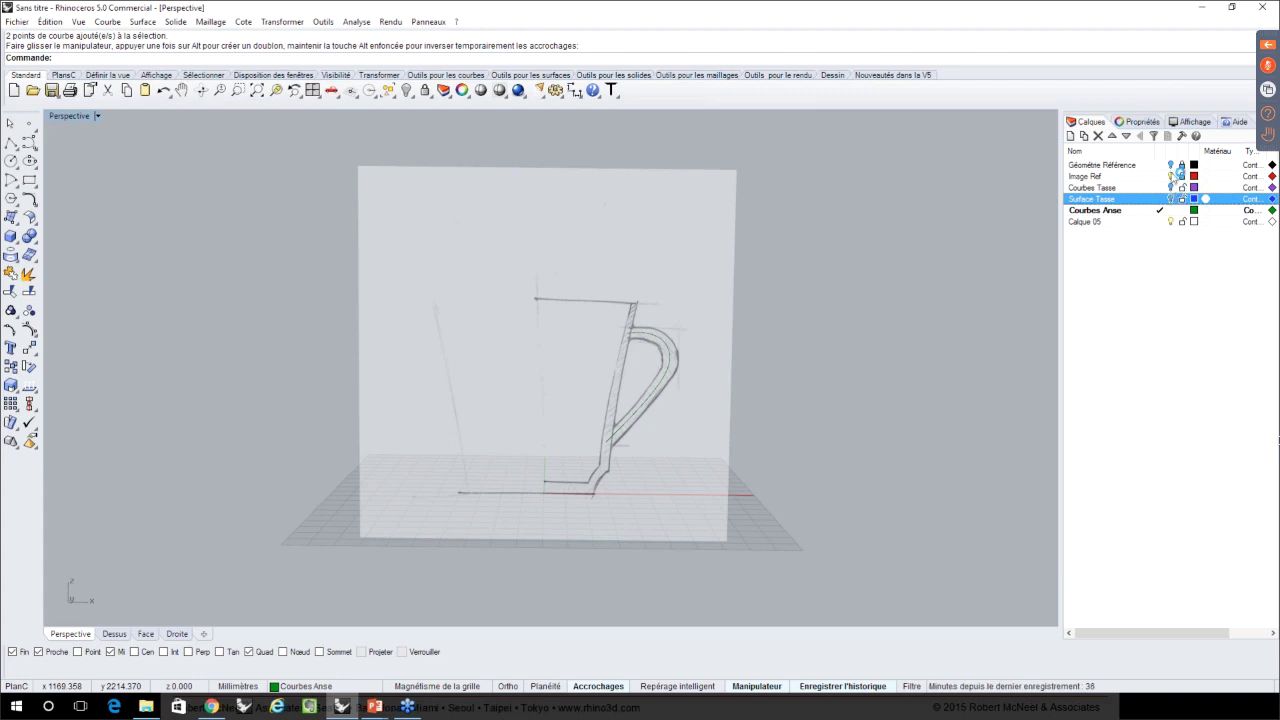
- Hide the Image Ref layer and inspect the handle's centre curve from several angles in the Perspective view
left_click(1171, 176)
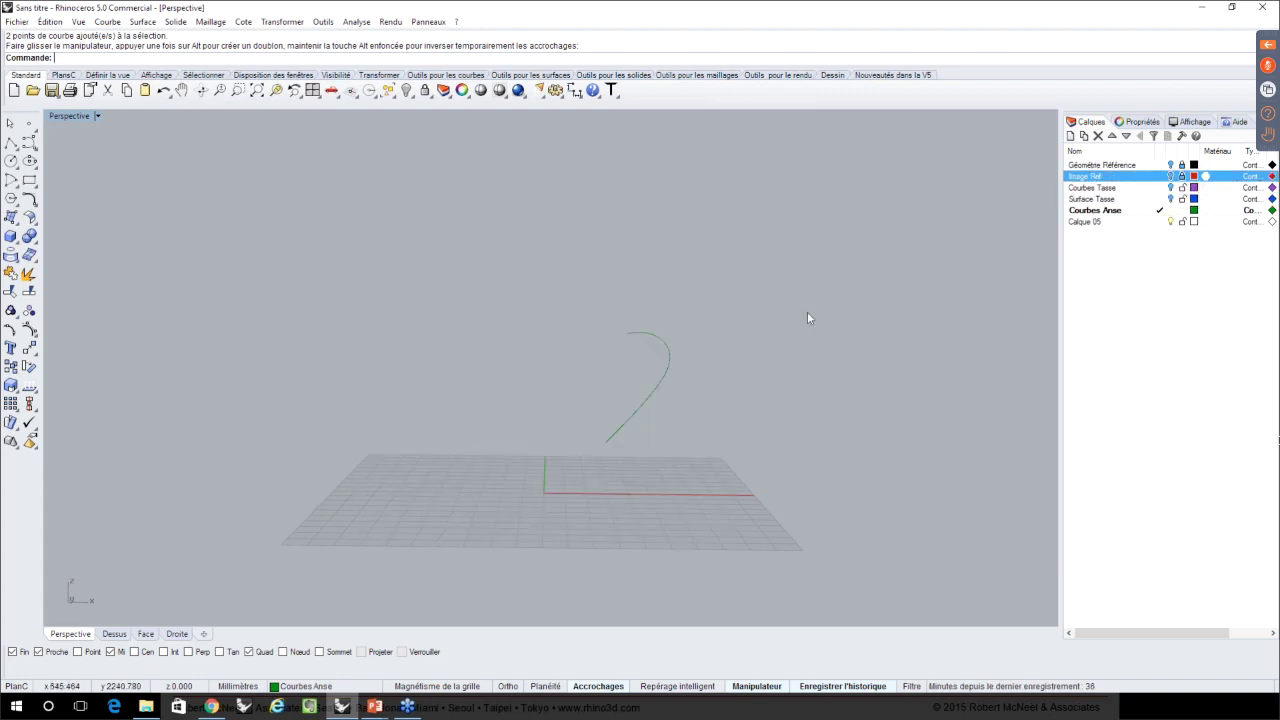
right_click_drag(807, 318, 576, 328)
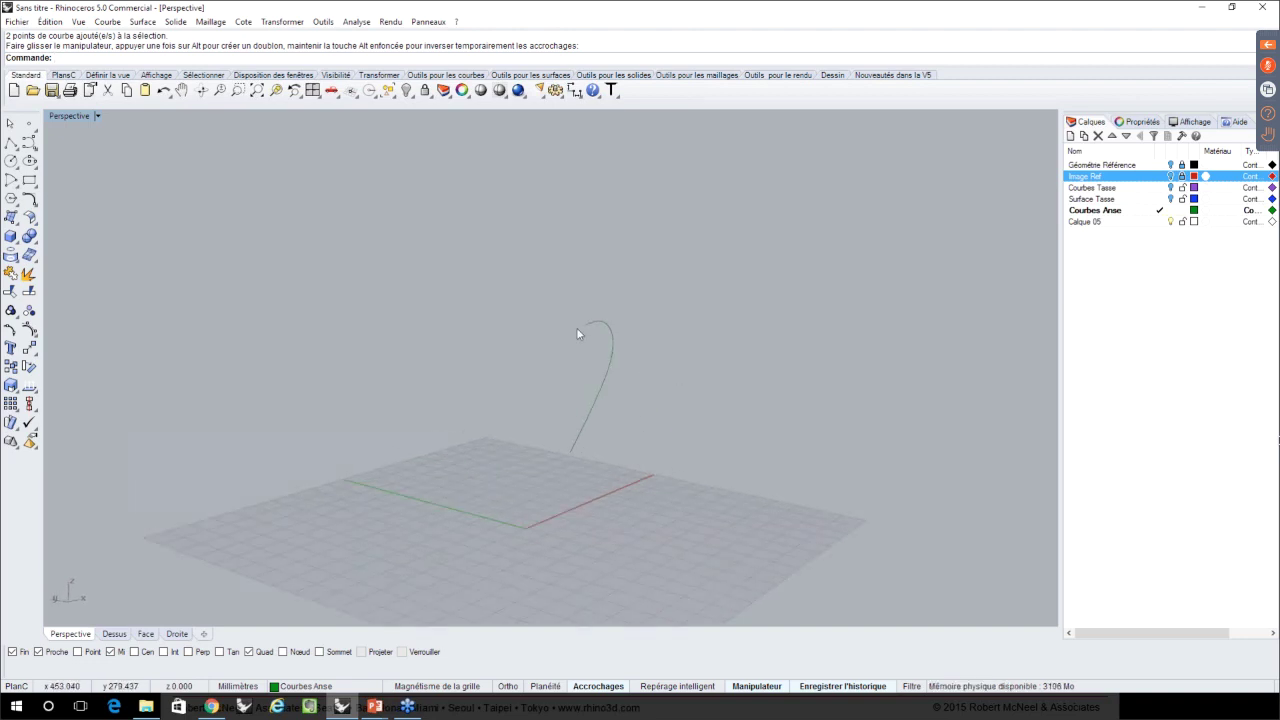
scroll(576, 327, "up", 5)
right_click_drag(672, 322, 675, 301)
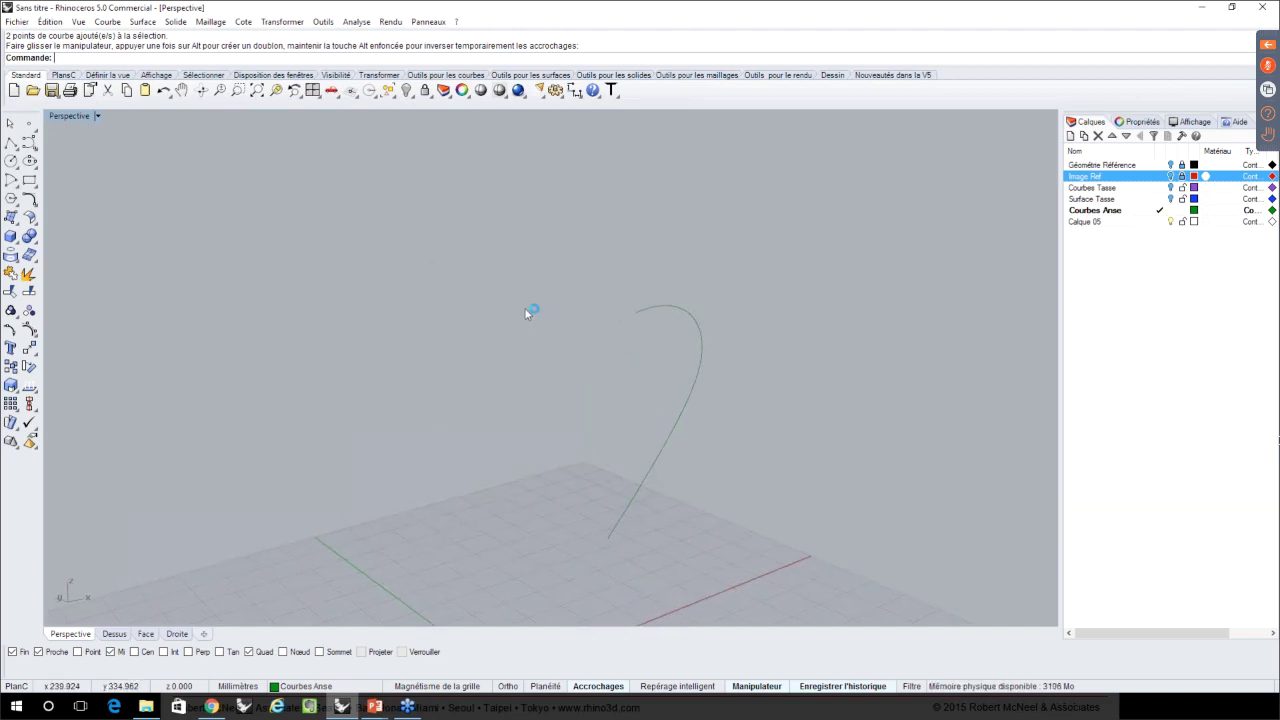
scroll(528, 313, "down", 3)
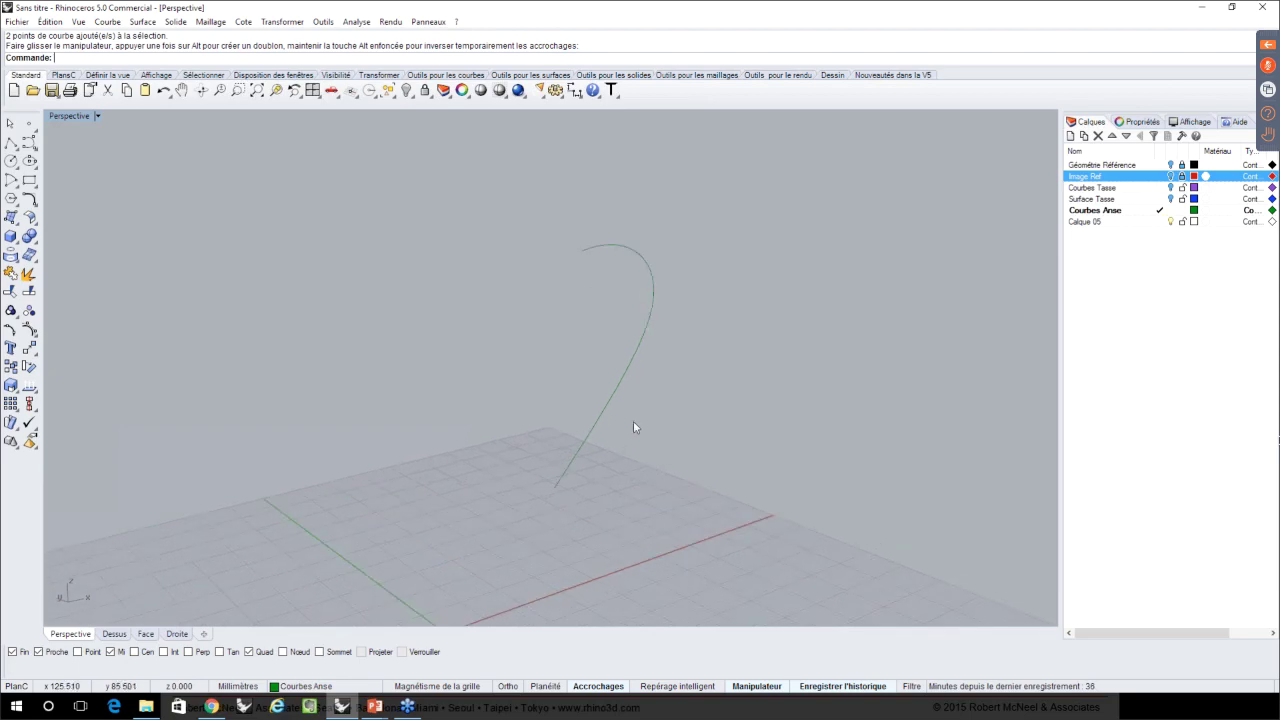
right_click_drag(634, 422, 580, 465)
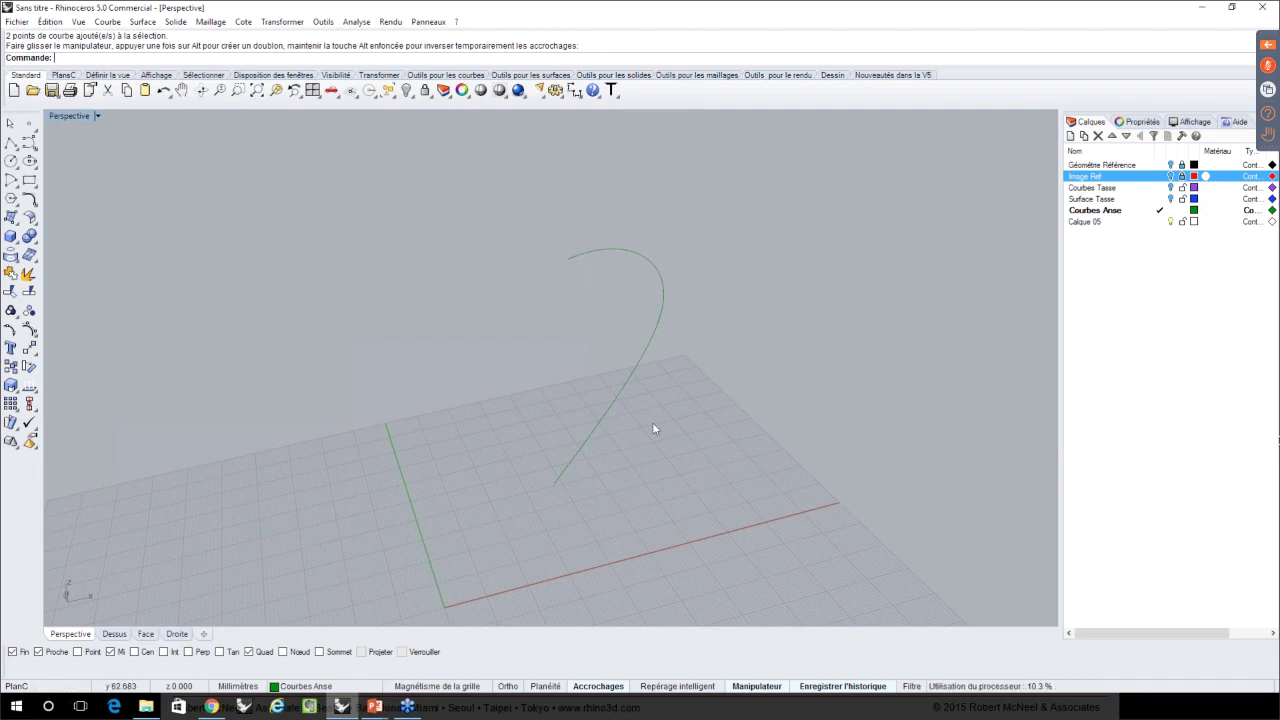
right_click_drag(690, 485, 808, 250)
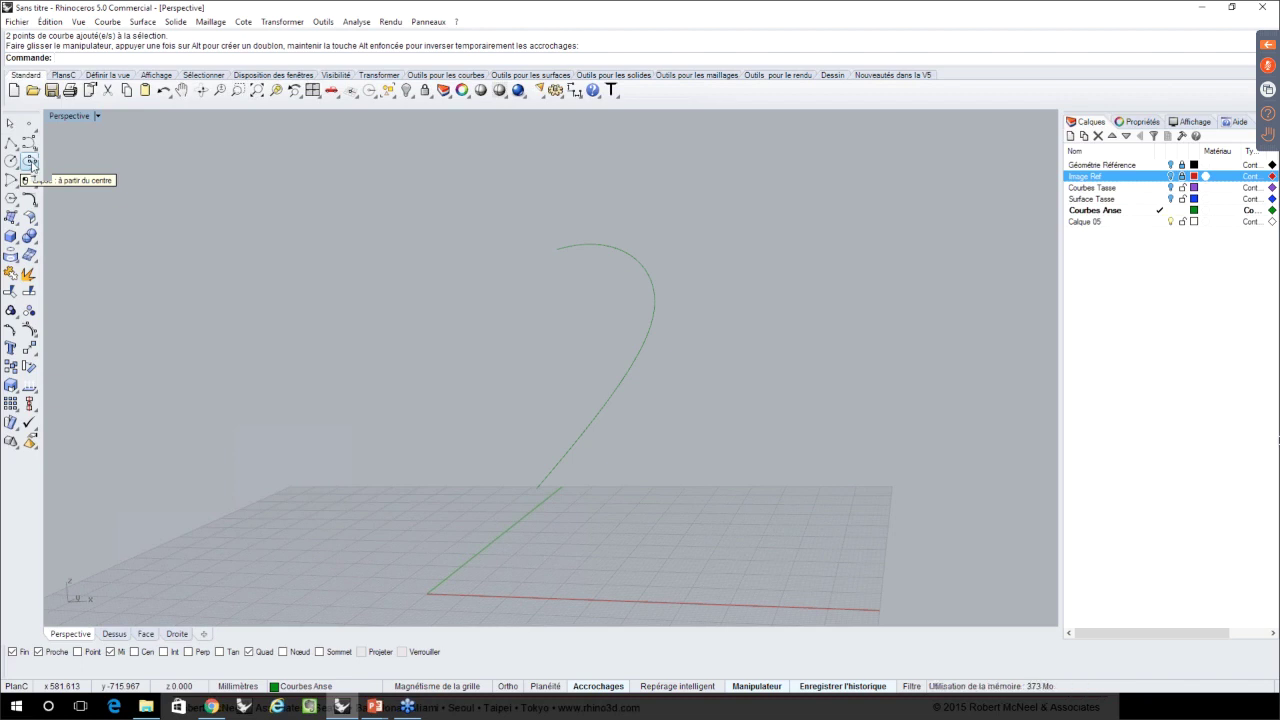
left_click(31, 163)
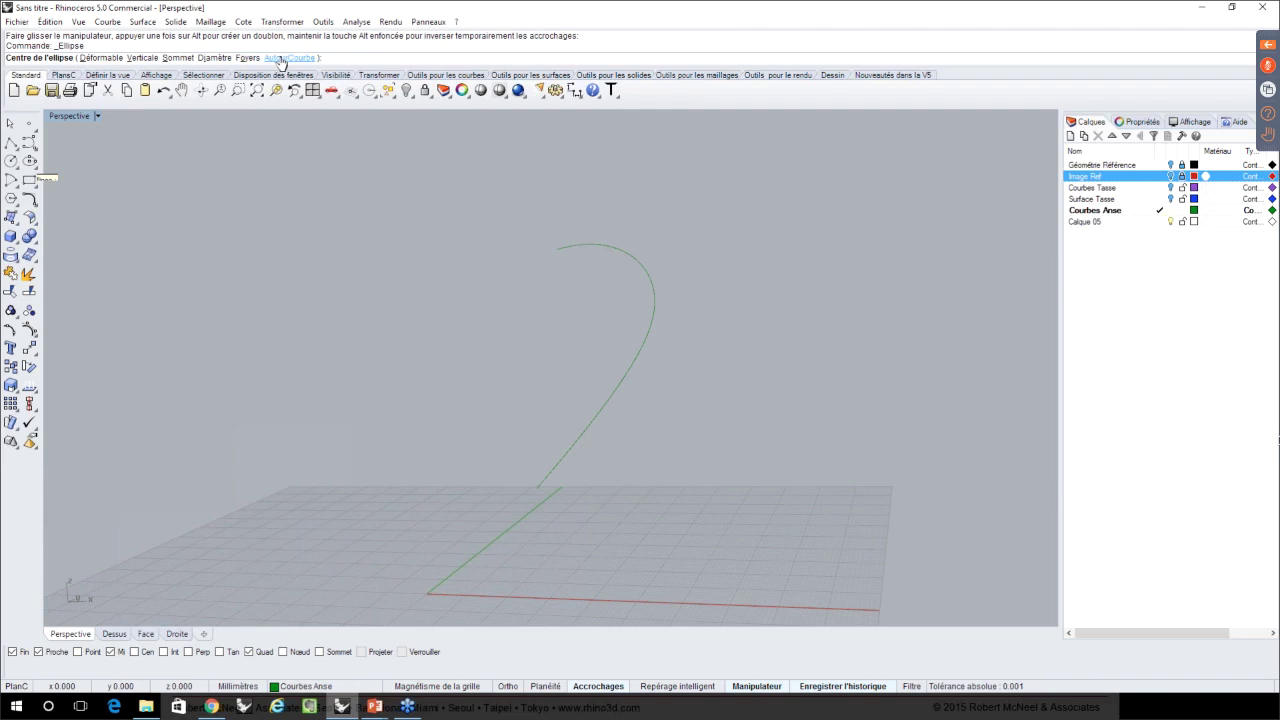
left_click(108, 58)
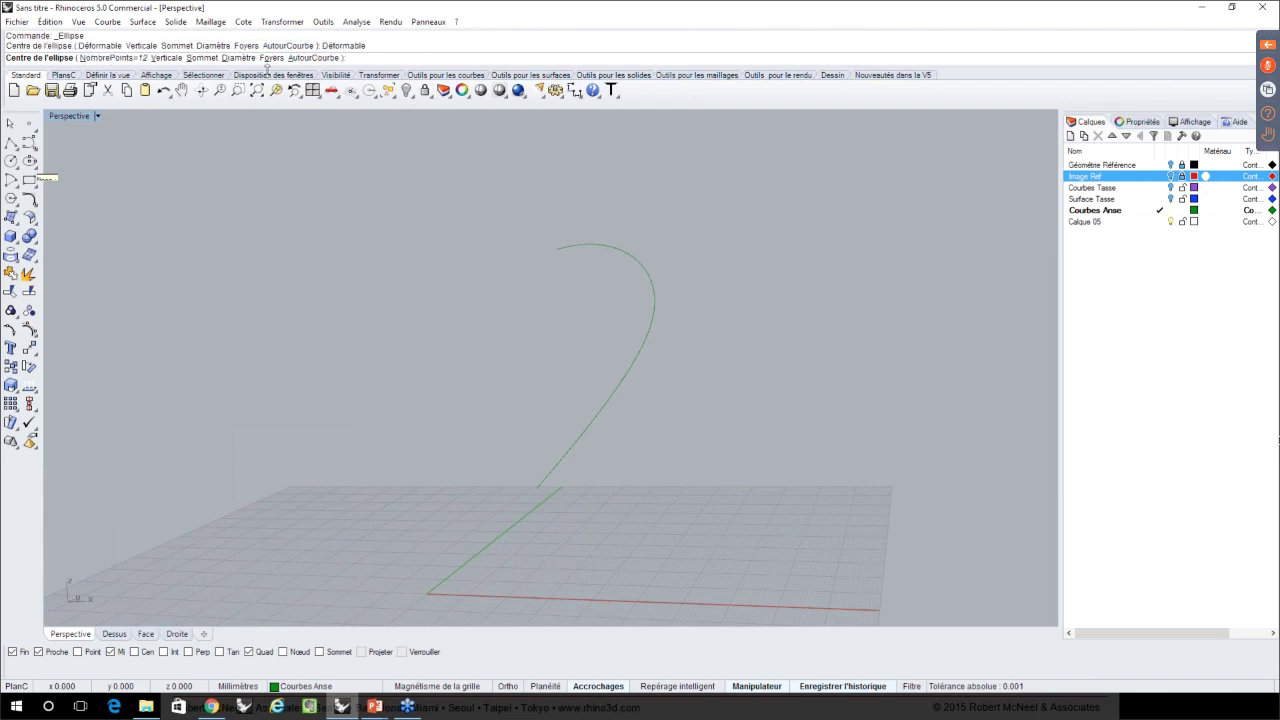
left_click(330, 62)
right_click_drag(290, 281, 377, 293)
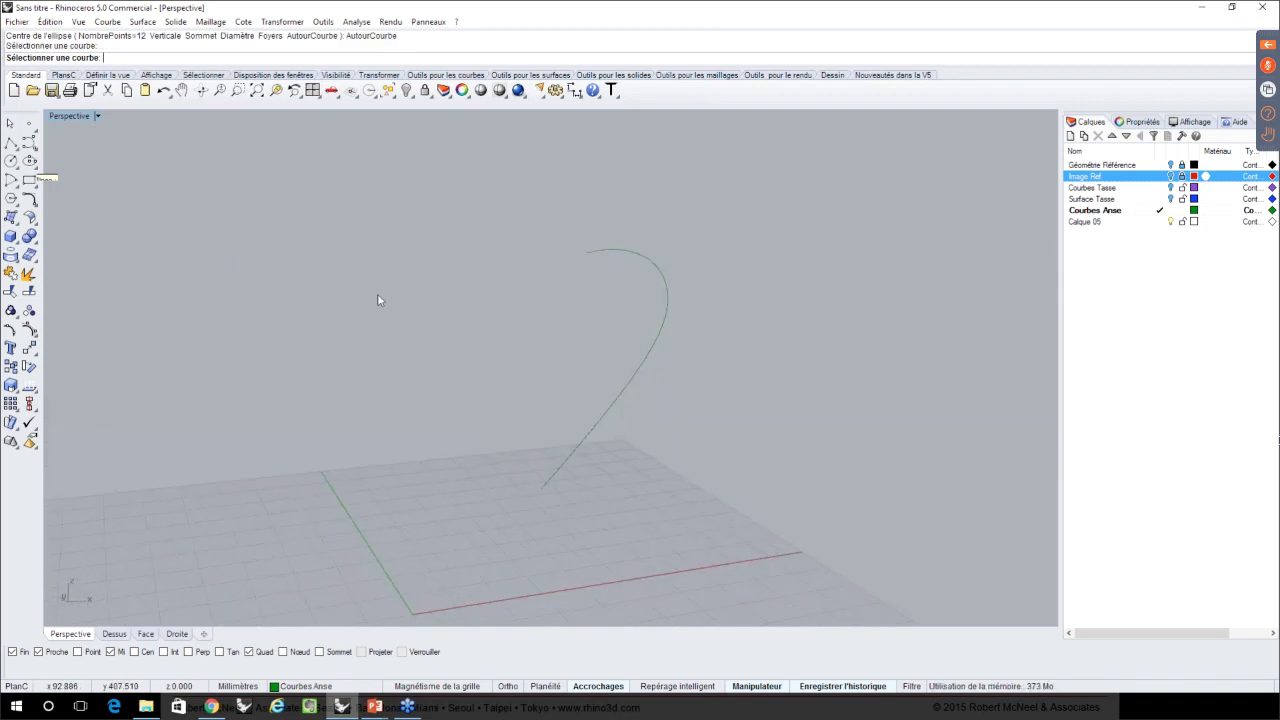
key("Escape")
- Draw a trial ellipse flat on the construction plane, centred near the green axis, and delete it
left_click(29, 161)
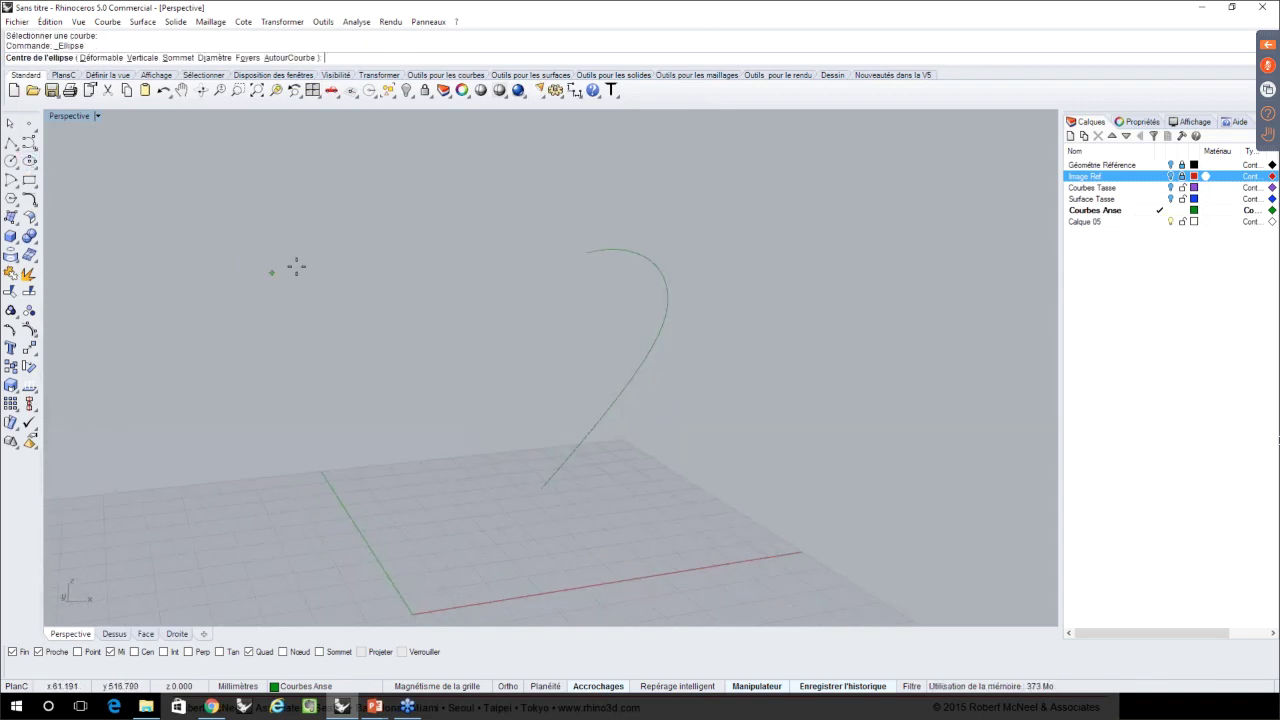
scroll(295, 266, "down", 1)
scroll(295, 266, "down", 2)
left_click(319, 441)
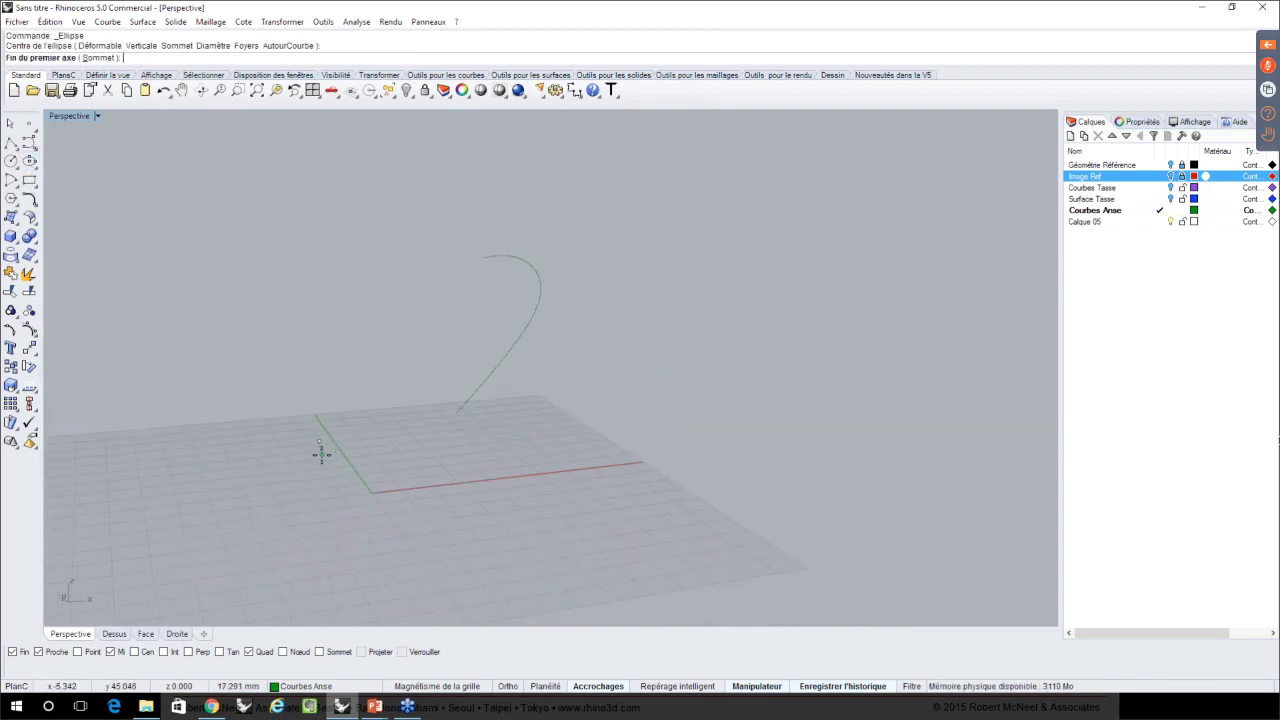
left_click(323, 459)
left_click(350, 447)
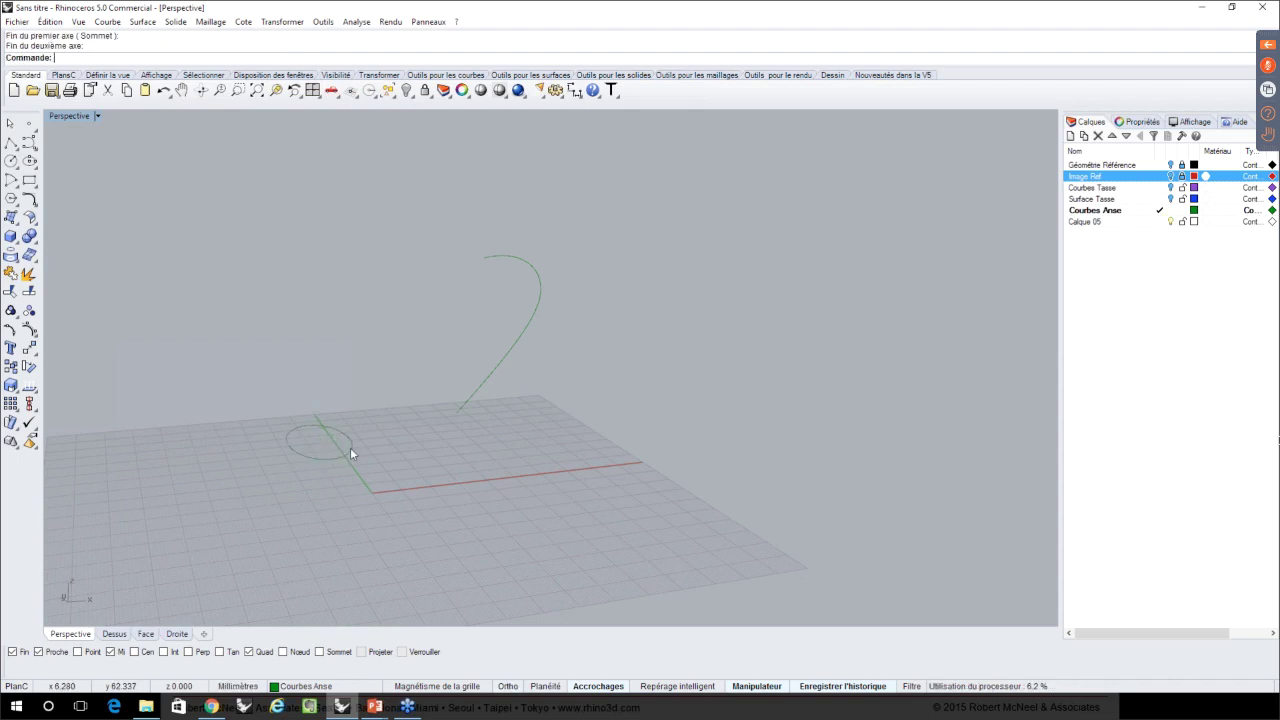
right_click_drag(344, 477, 397, 412)
left_click(416, 484)
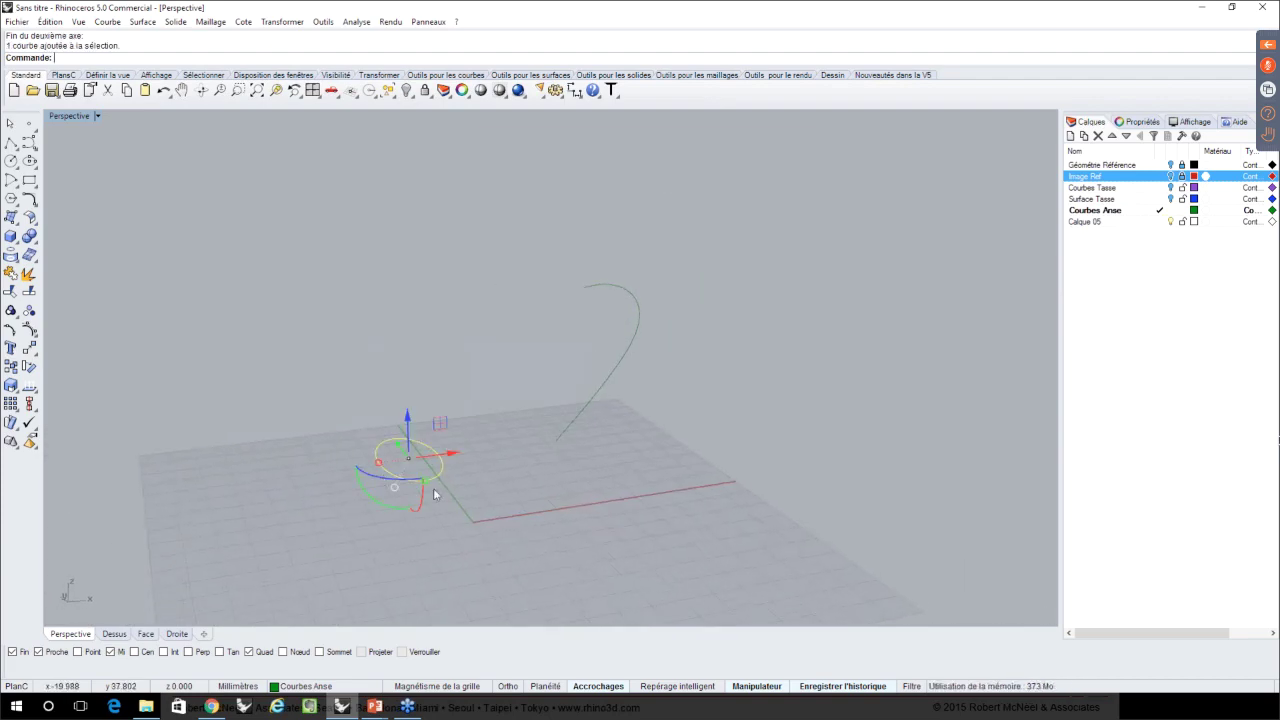
key("Delete")
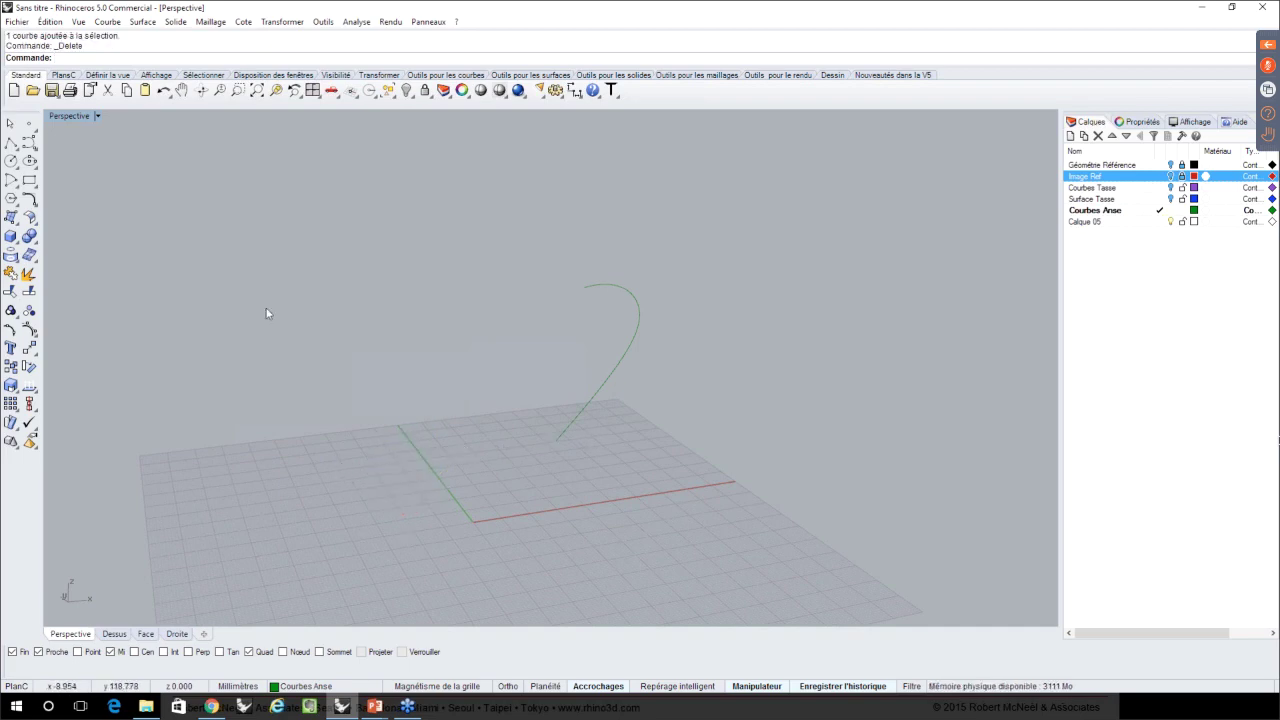
- Start a deformable 12-point ellipse around the handle curve, with its centre at the curve's upper end
left_click(30, 161)
left_click(100, 58)
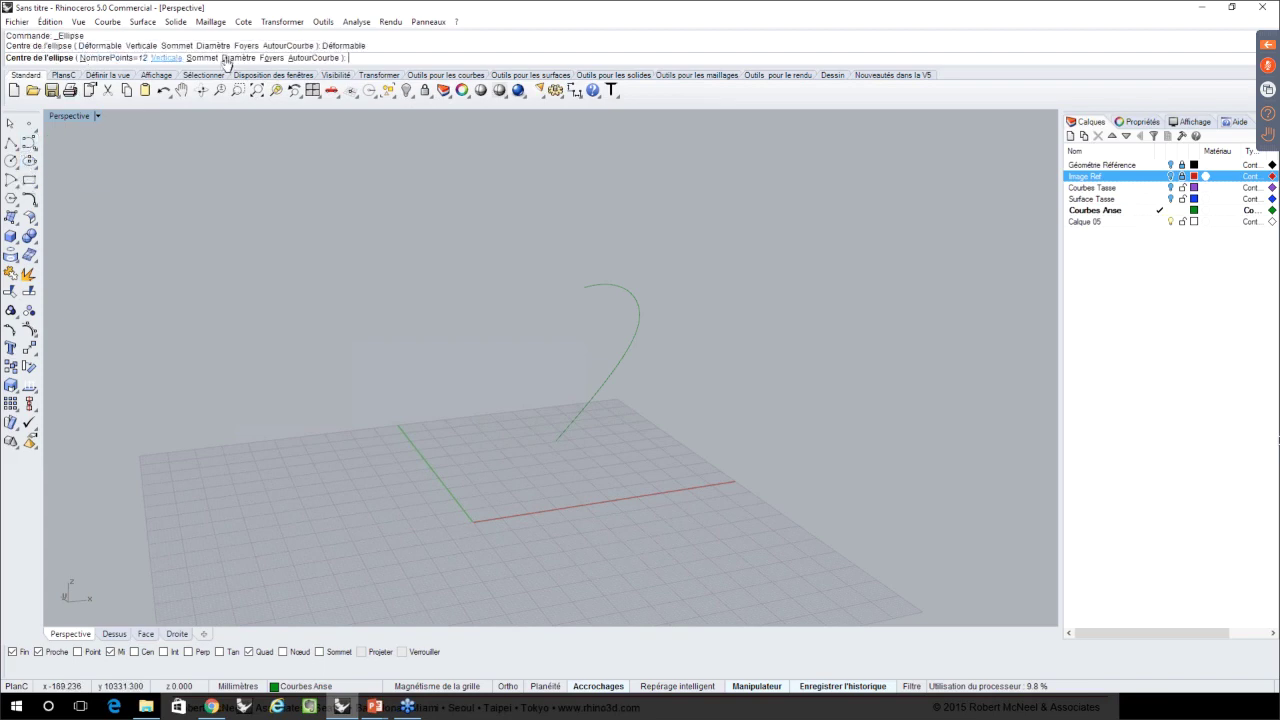
left_click(313, 58)
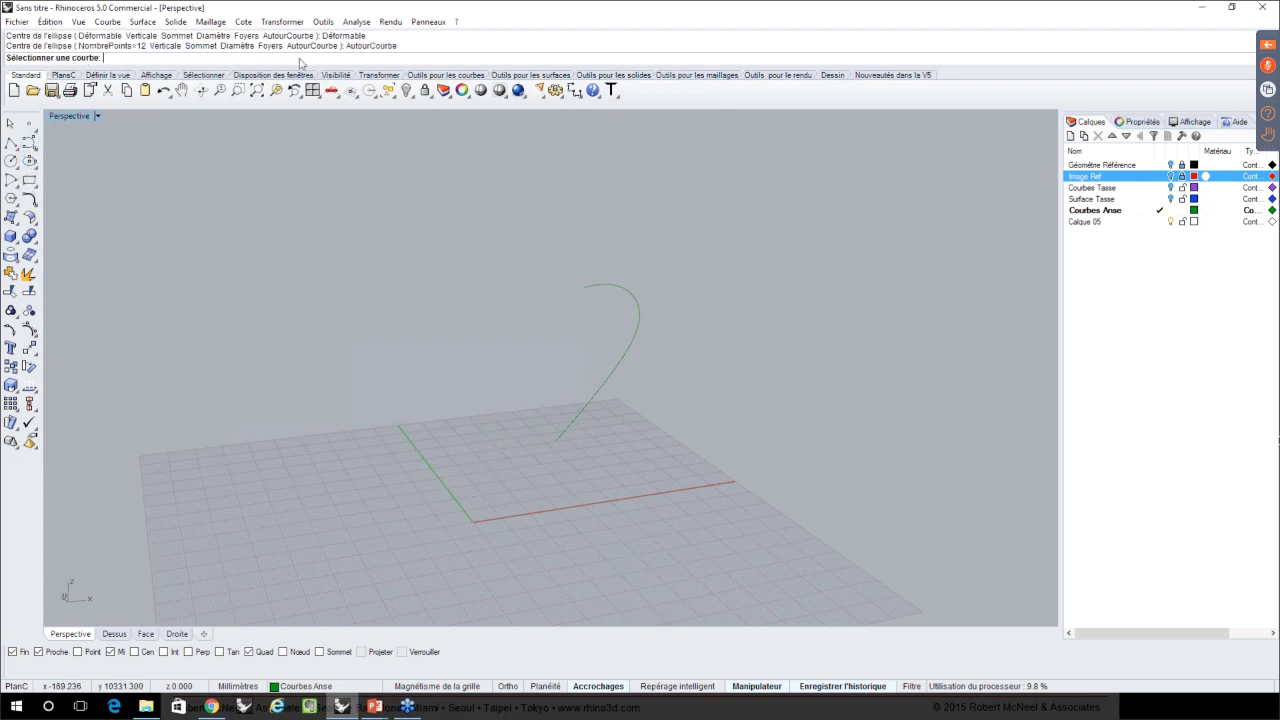
left_click(601, 285)
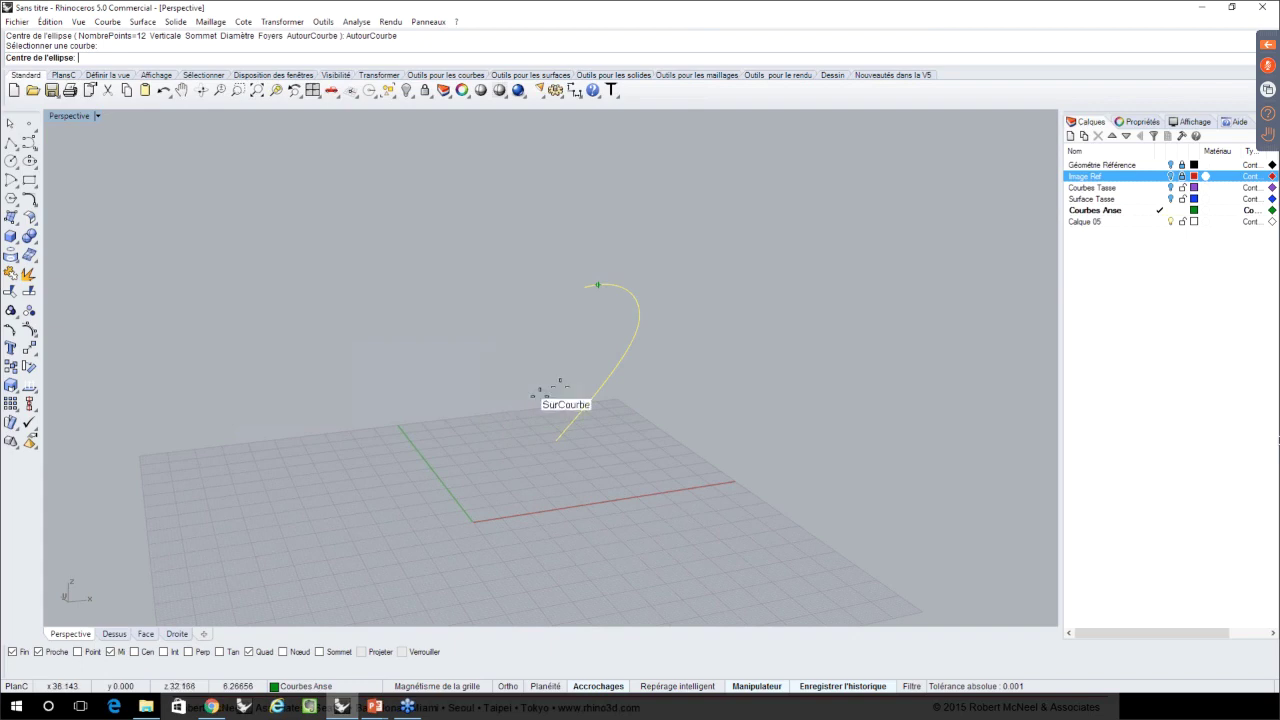
right_click_drag(592, 302, 611, 353)
left_click(571, 292)
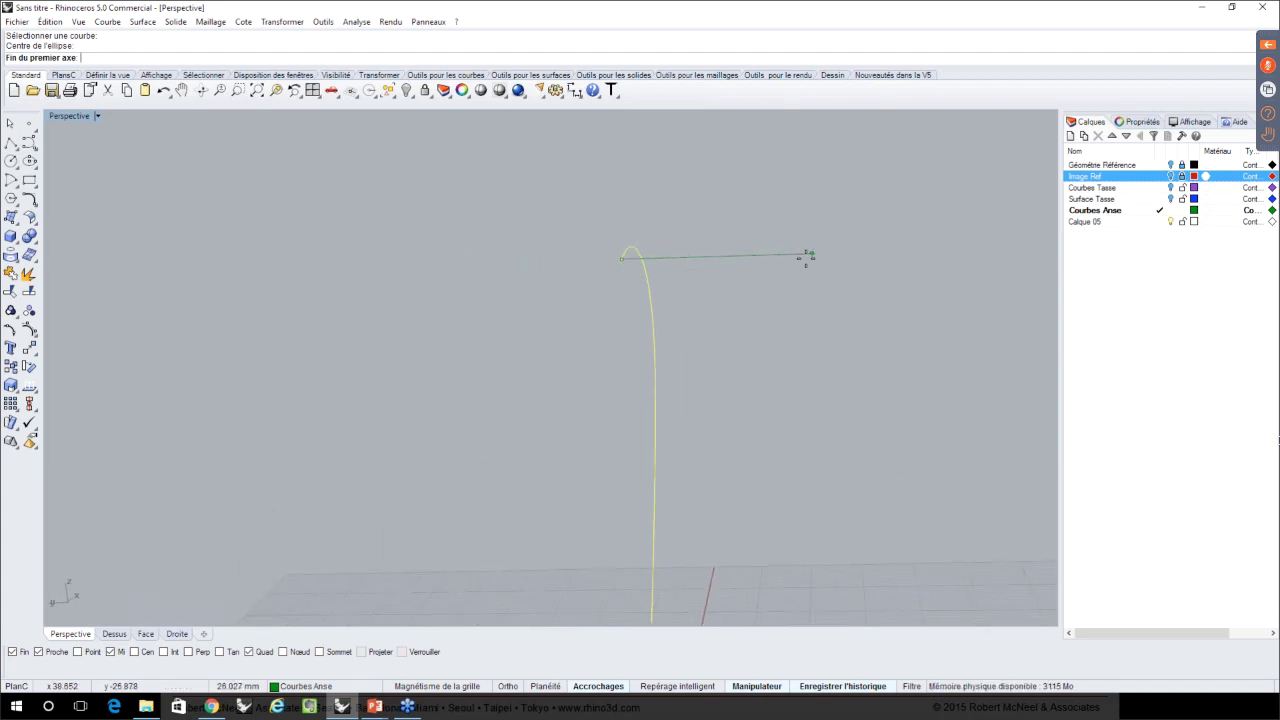
- Complete the ellipse around the handle curve's upper end with a 7.5 mm first semi-axis and a 3 mm second semi-axis
mouse_move(809, 260)
right_mouse_down()
mouse_move(651, 286)
mouse_move(603, 308)
mouse_move(729, 323)
mouse_move(809, 291)
mouse_move(791, 248)
right_mouse_up()
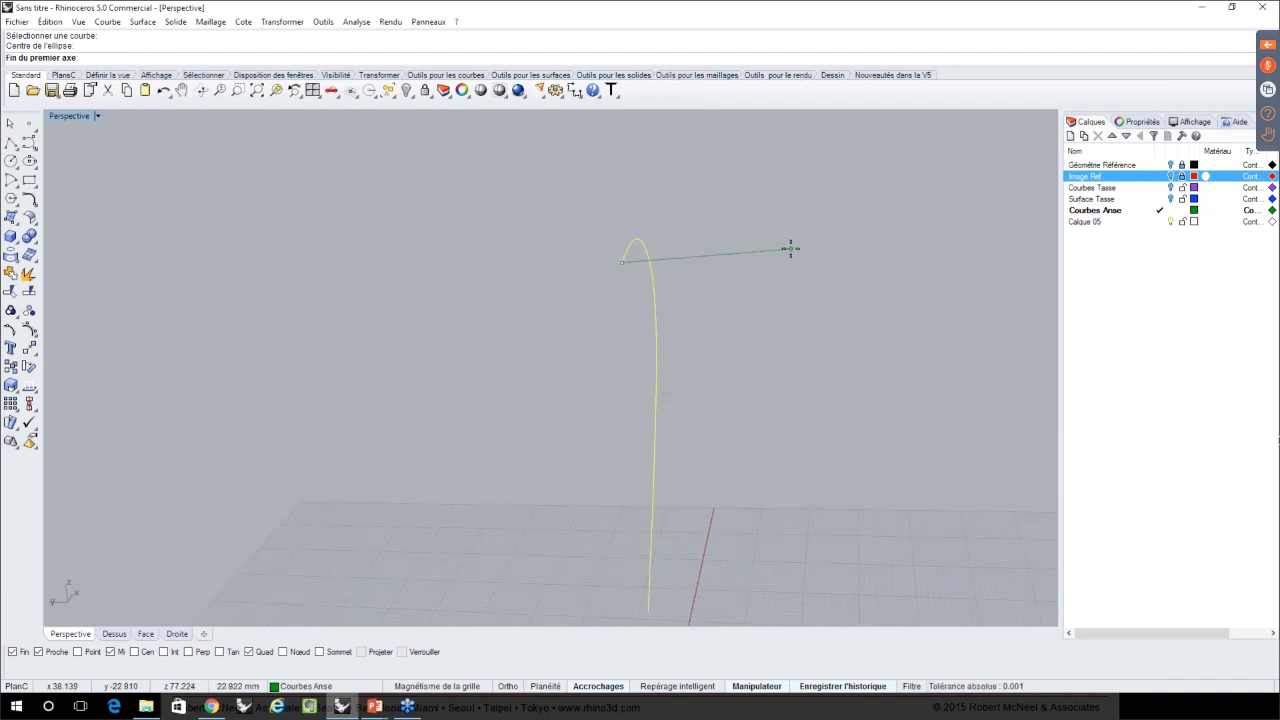
type(".5")
key("Return")
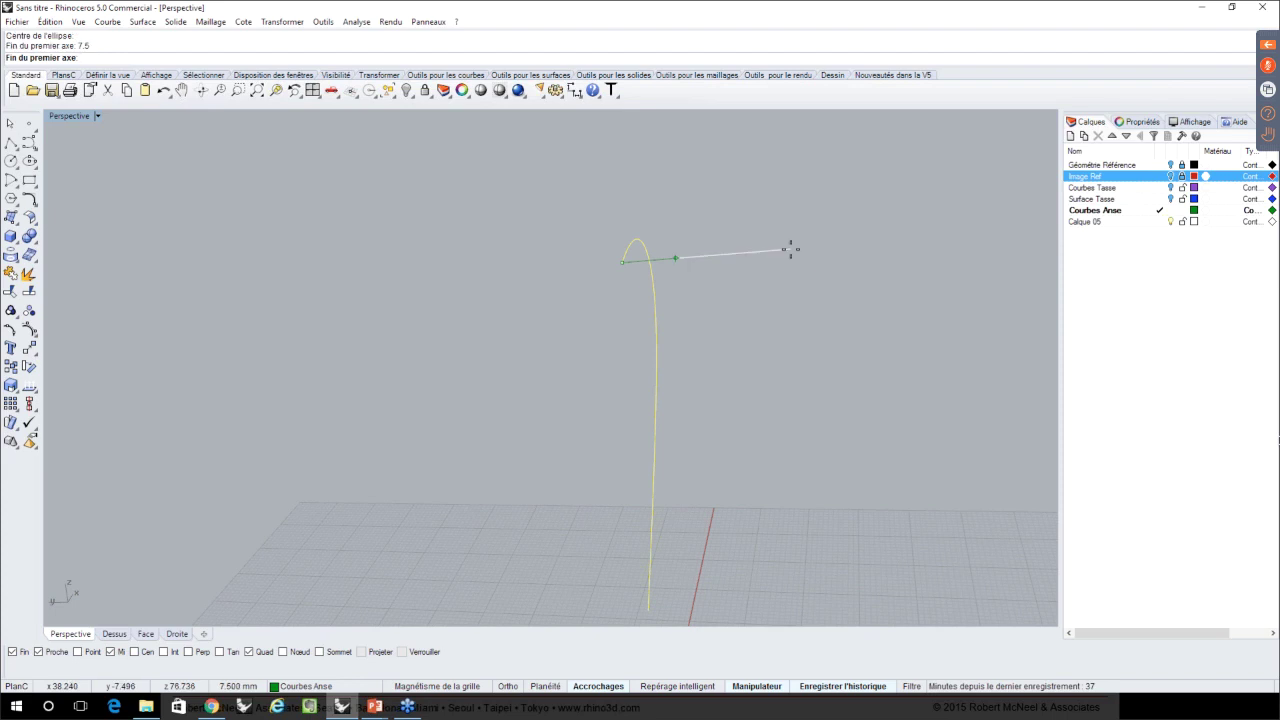
scroll(750, 258, "down", 7)
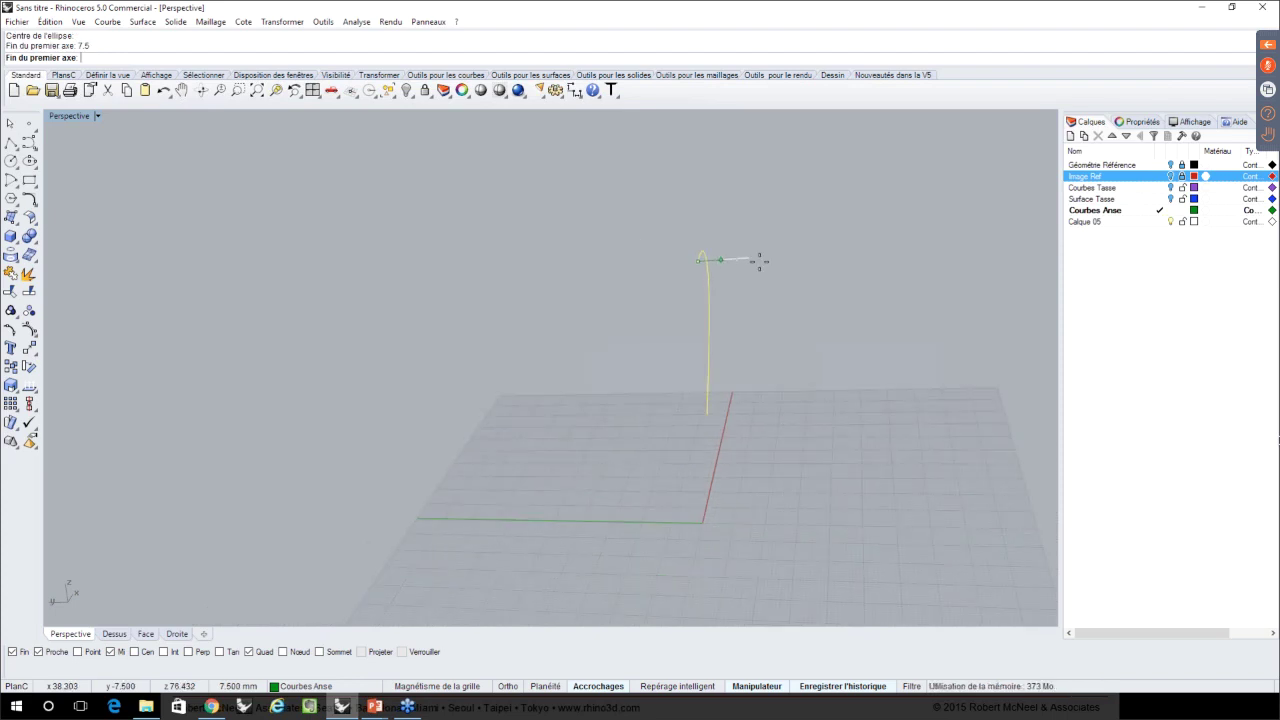
right_click_drag(759, 261, 677, 278)
left_click(773, 266)
scroll(674, 281, "up", 3)
type("3")
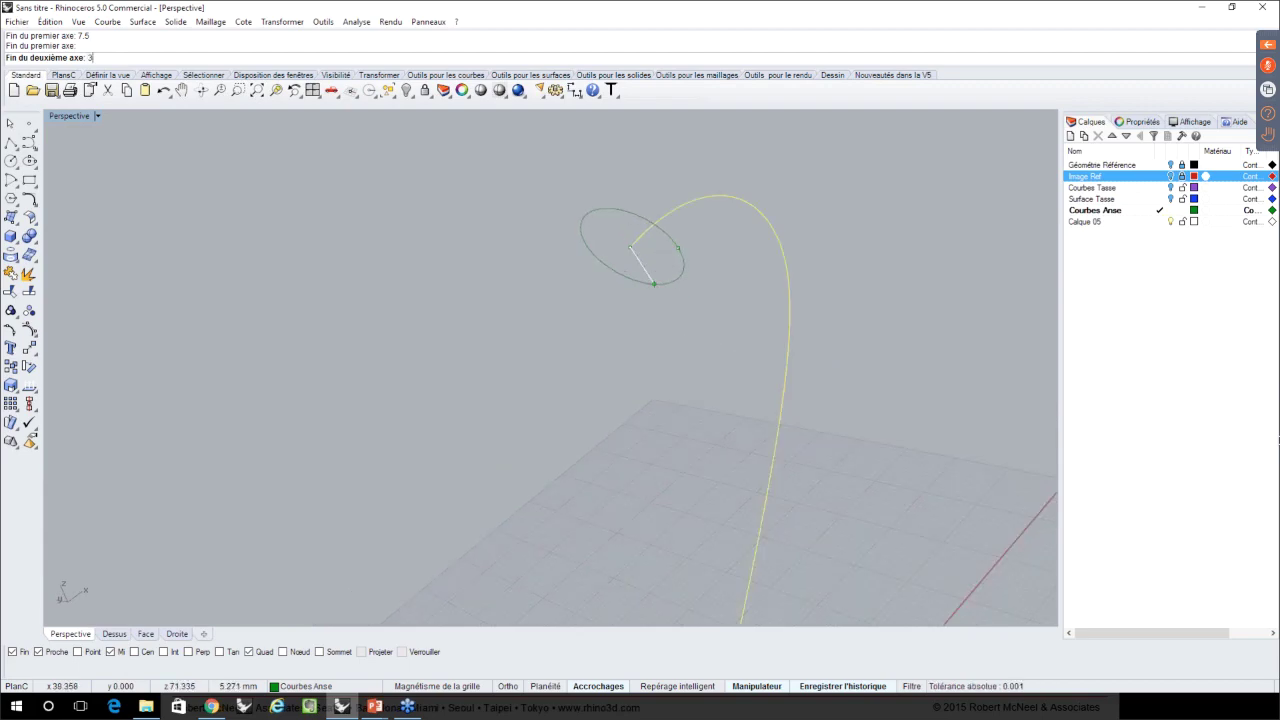
key("Return")
key("Escape")
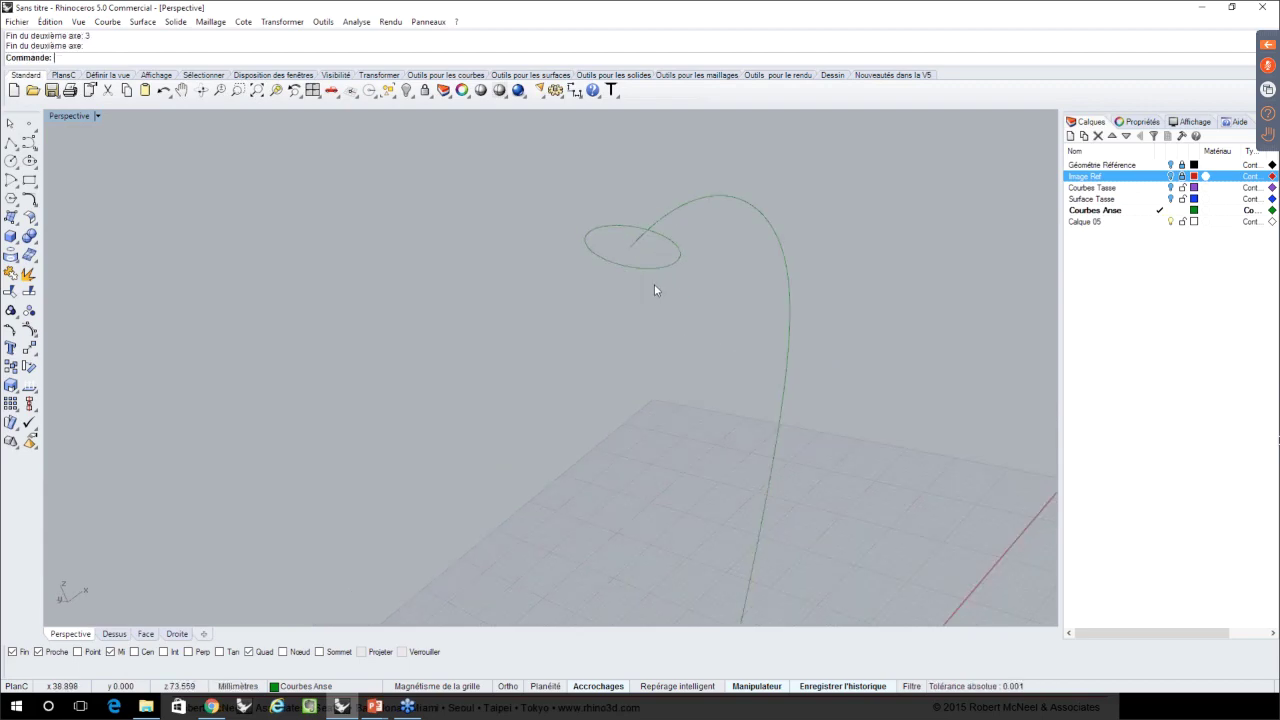
- Begin a deformable ellipse perpendicular to the handle curve, using the around-curve option and centring it on the curve's lower end
scroll(654, 283, "down", 3)
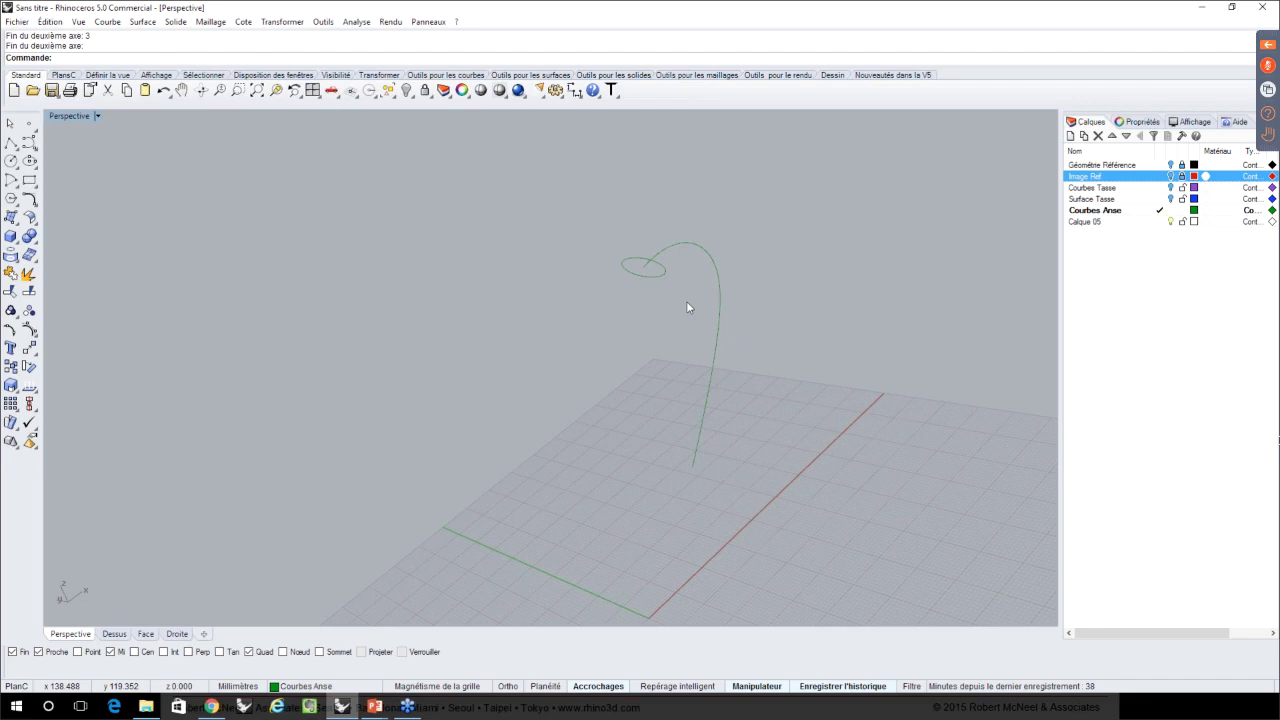
right_click_drag(688, 307, 775, 258)
left_click(29, 160)
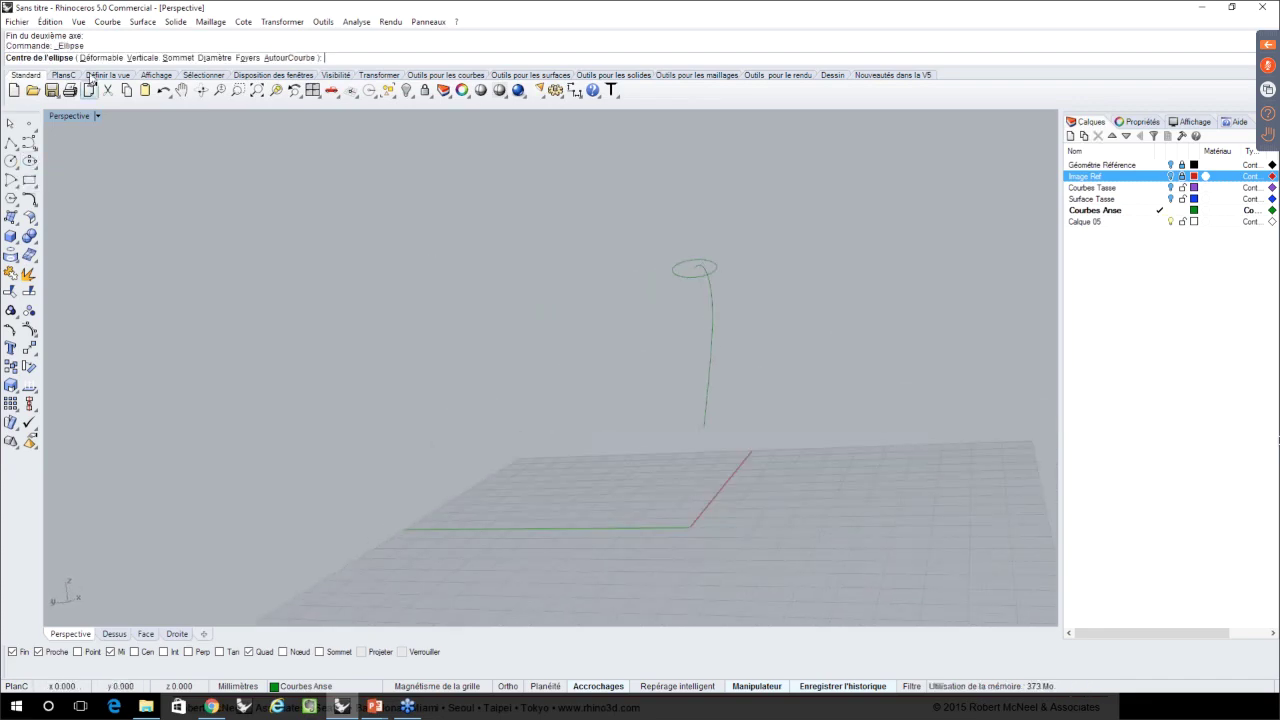
left_click(102, 57)
left_click(300, 58)
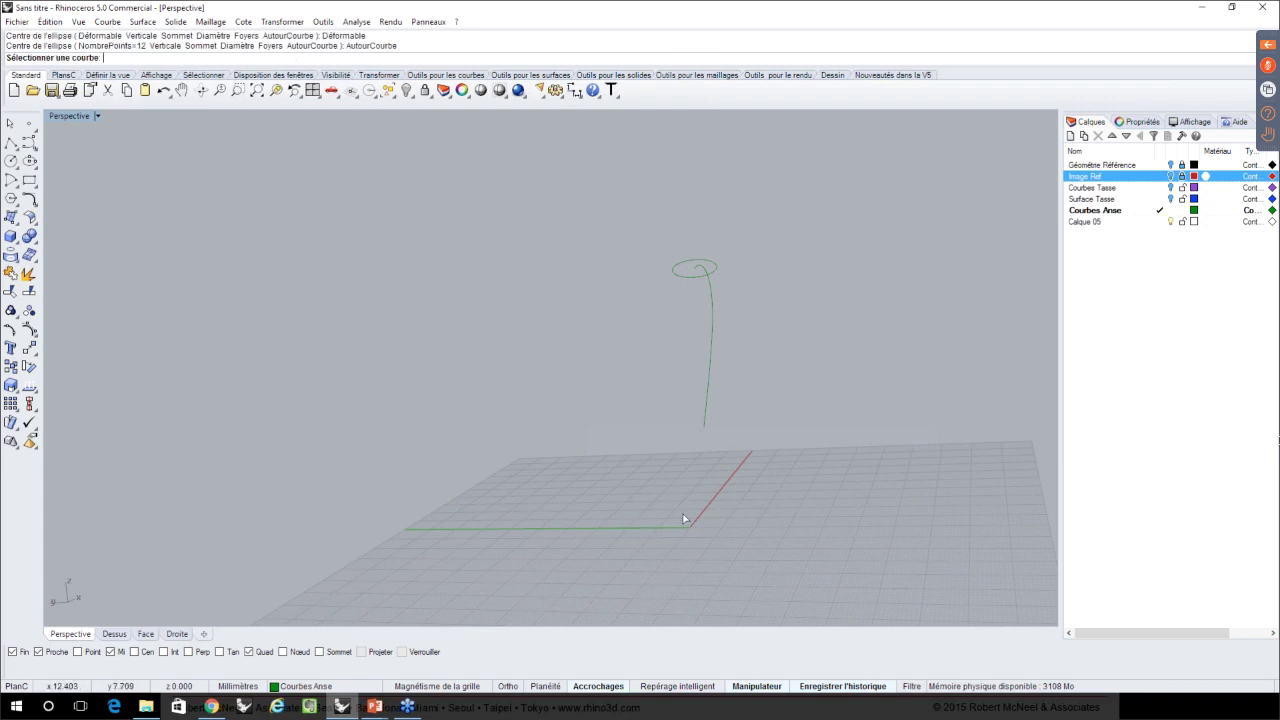
left_click(703, 420)
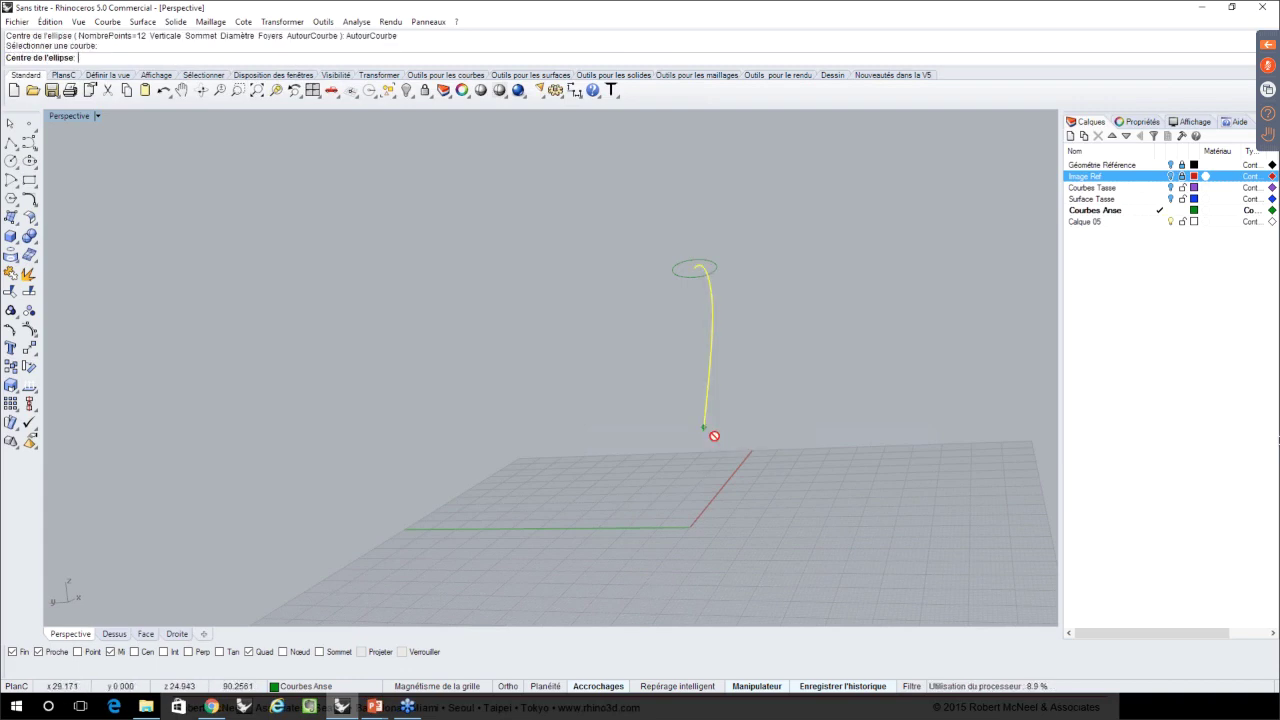
scroll(709, 429, "up", 3)
scroll(714, 431, "up", 3)
left_click(698, 424)
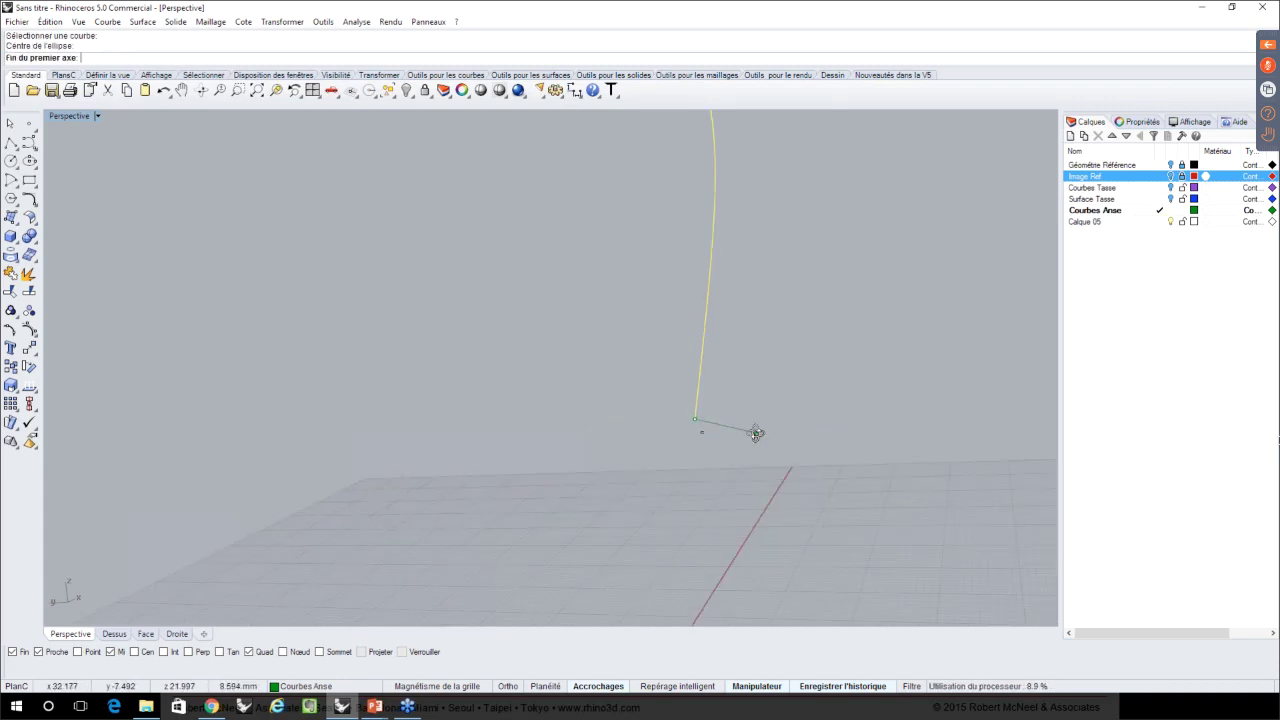
- Give the lower ellipse a 6.5 mm first semi-axis, oriented sideways, and a 3 mm second semi-axis
right_click_drag(757, 434, 699, 449)
scroll(651, 473, "down", 5)
type("6")
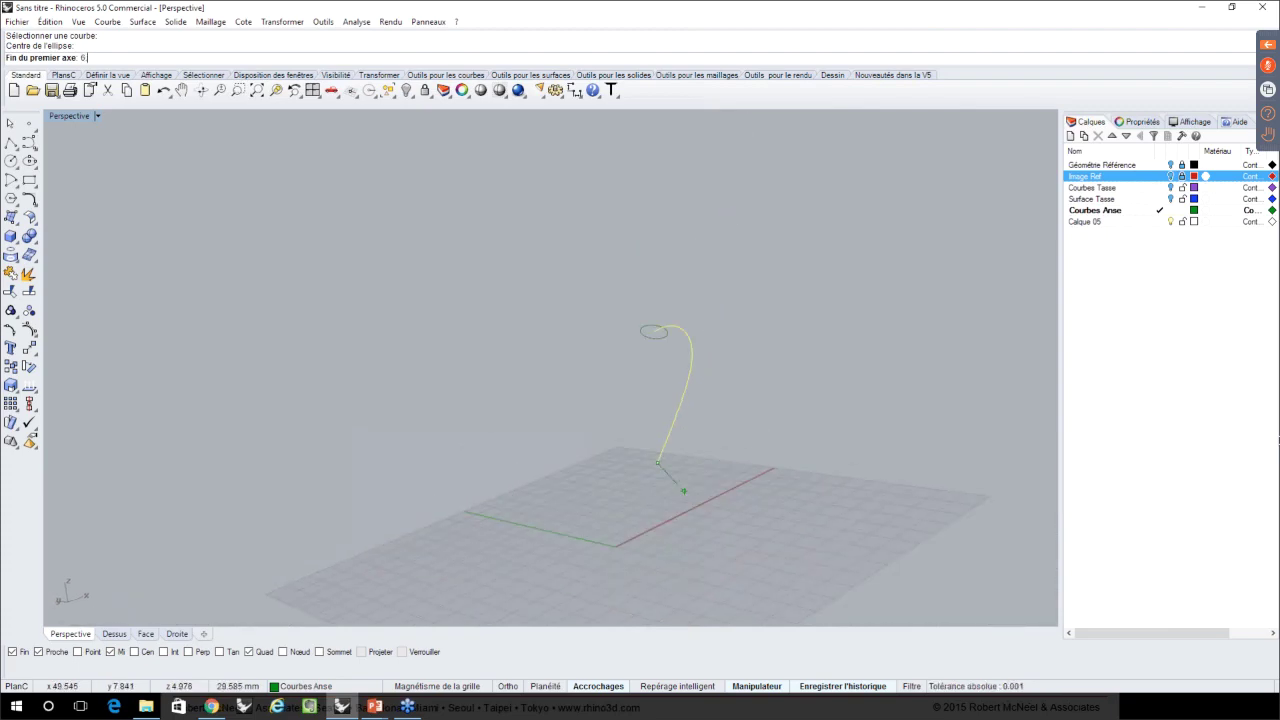
type(".5")
key("Return")
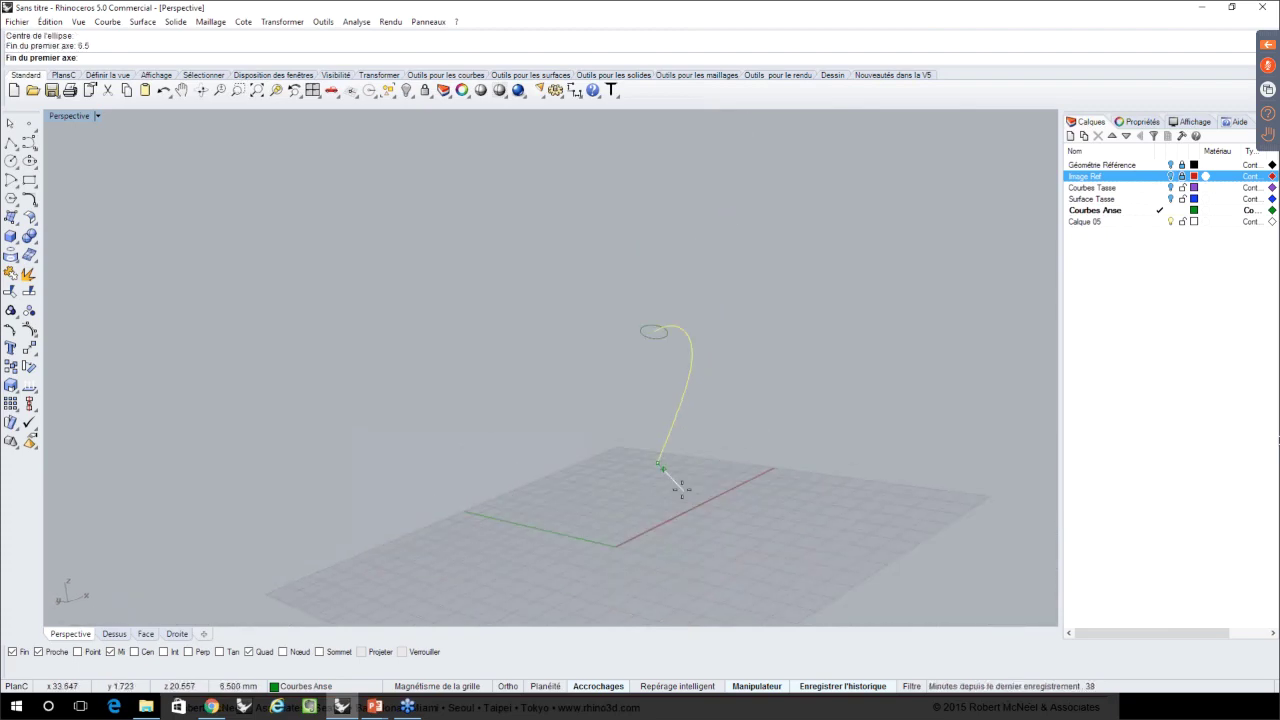
scroll(681, 488, "up", 2)
scroll(681, 488, "down", 2)
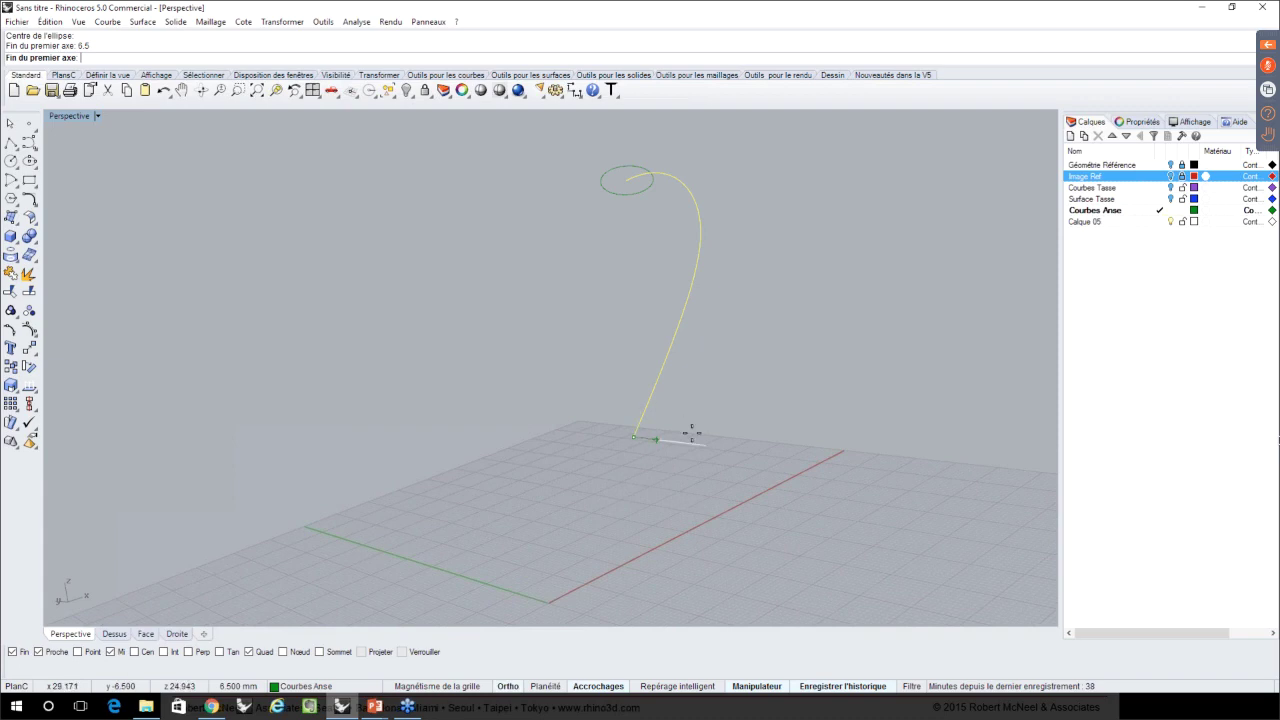
left_click(688, 437)
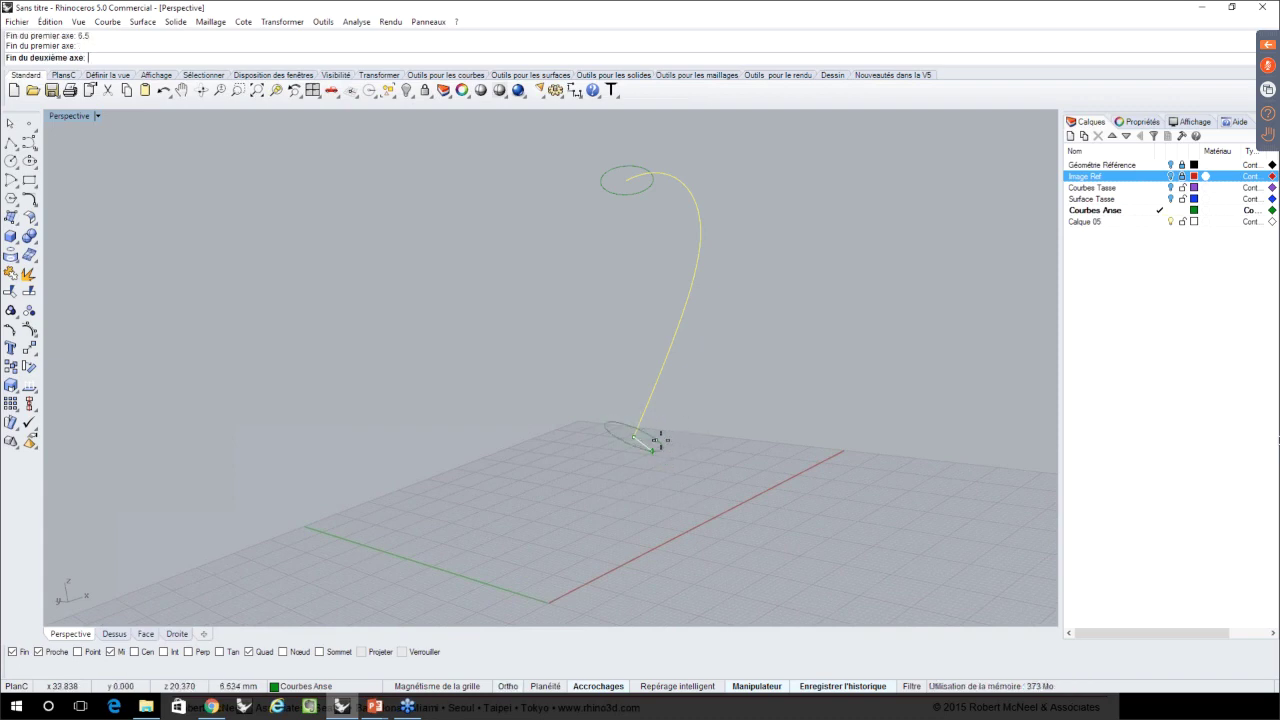
type("3")
key("Return")
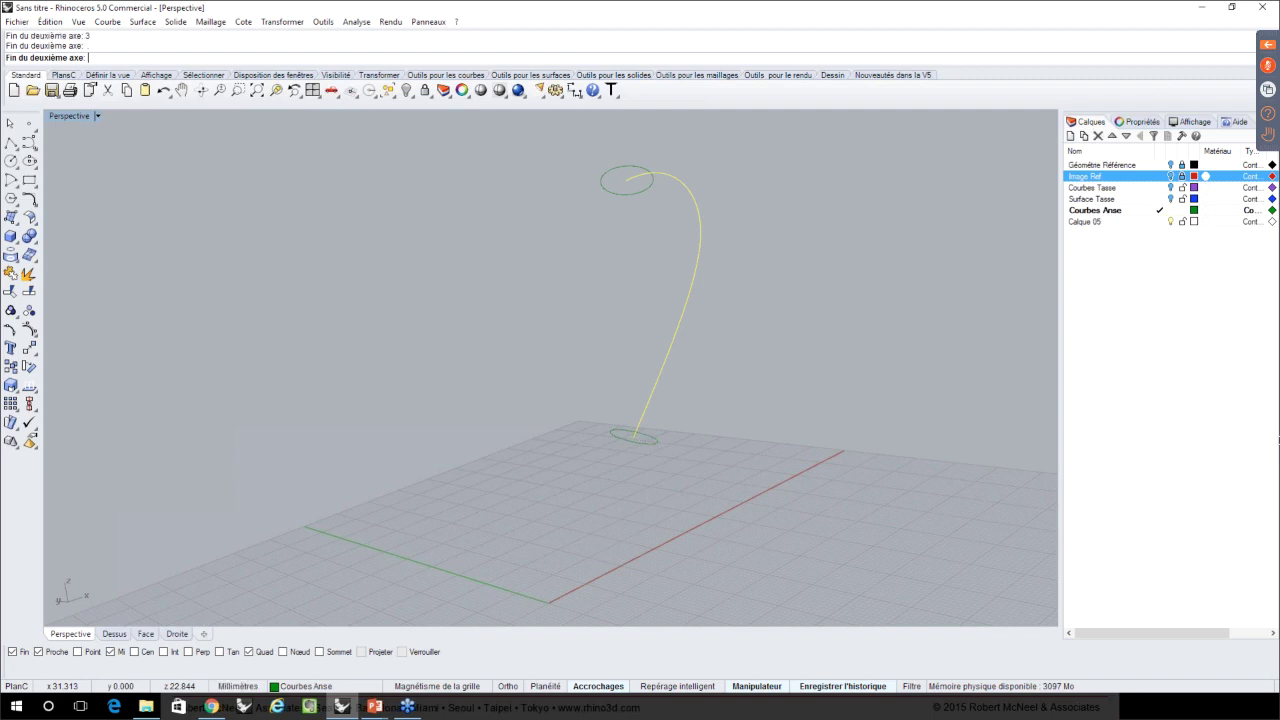
key("Return")
- Set up a one-rail sweep with the handle curve as rail and the upper and lower ellipses as cross-sections
right_click_drag(774, 559, 614, 345)
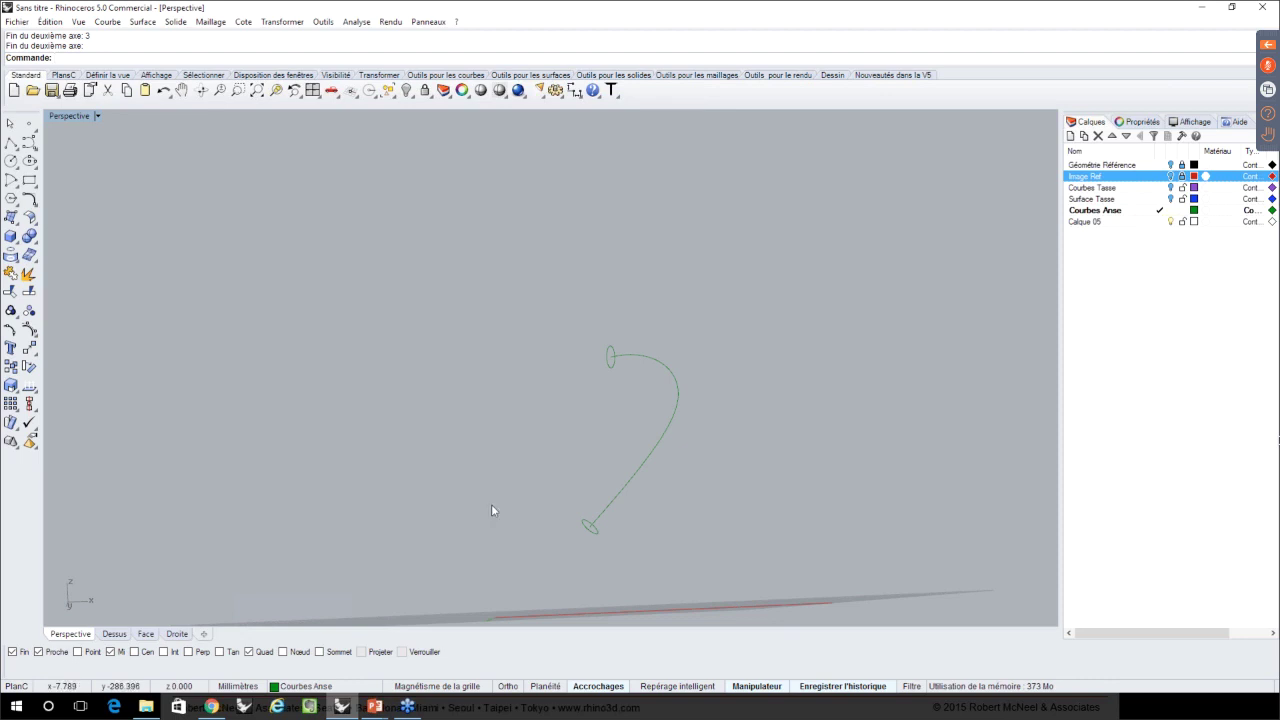
left_click(546, 76)
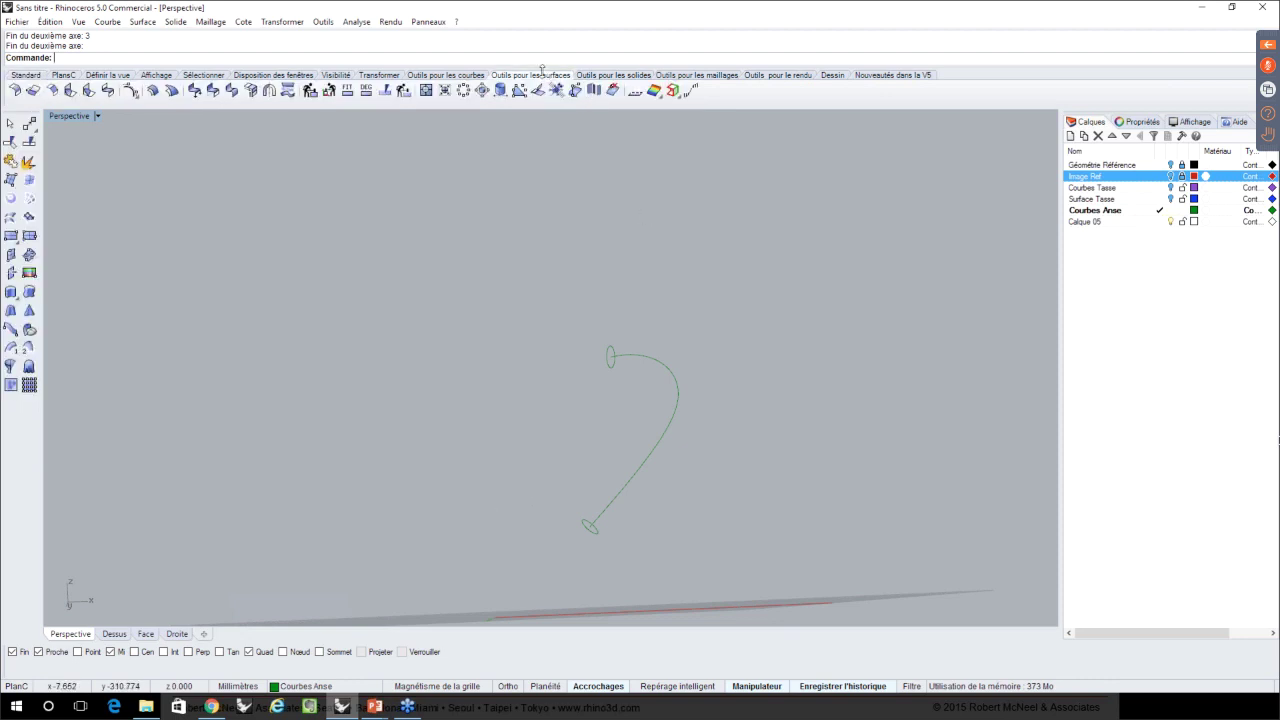
left_click(10, 350)
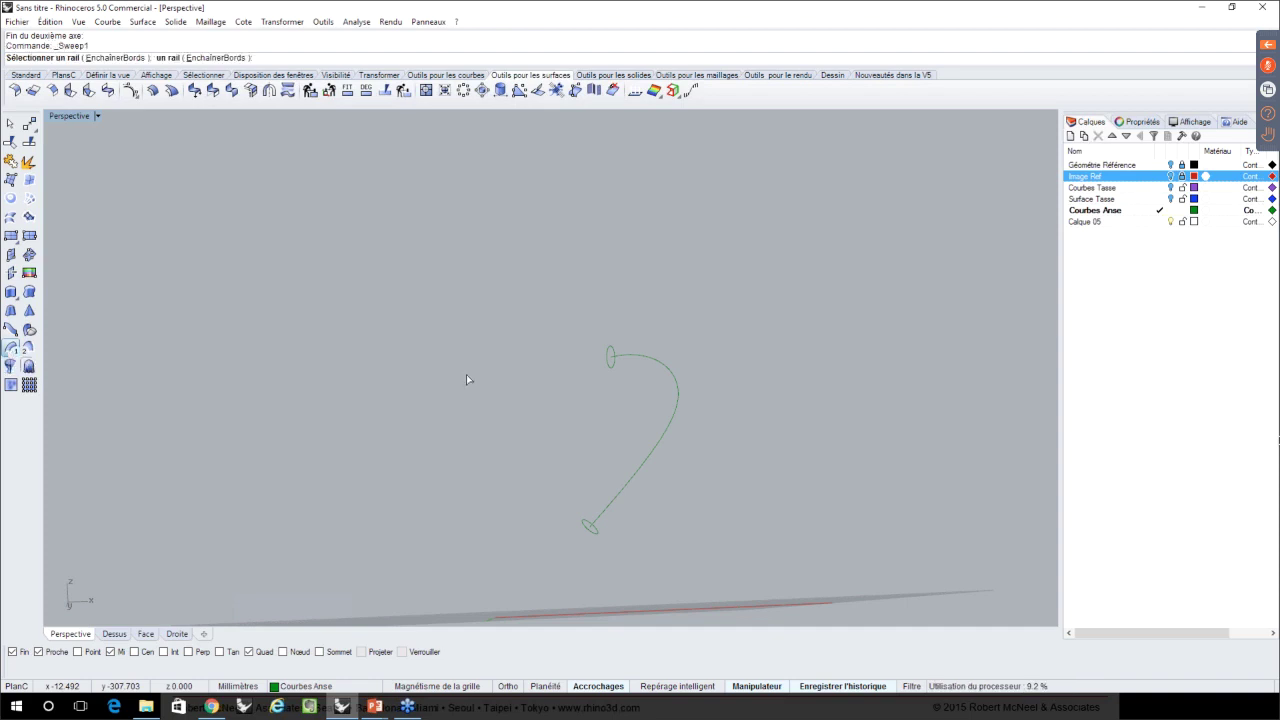
right_click_drag(466, 374, 549, 452)
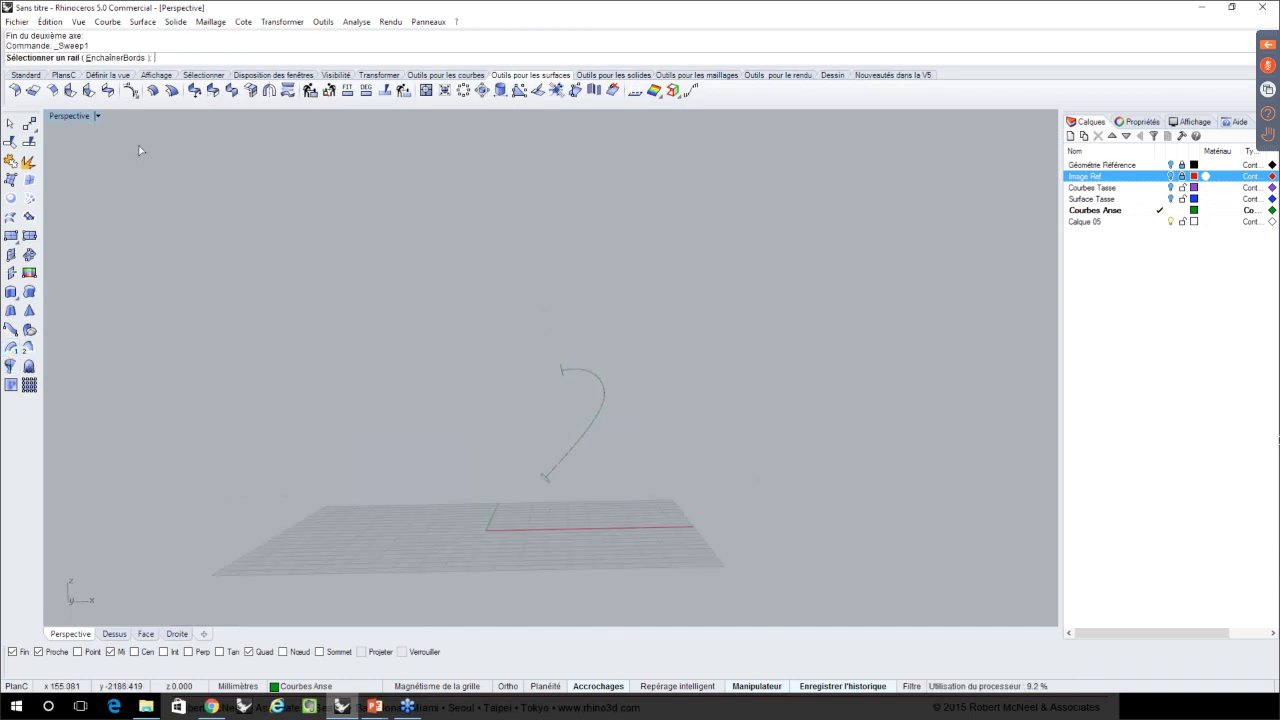
left_click(577, 369)
scroll(592, 446, "up", 5)
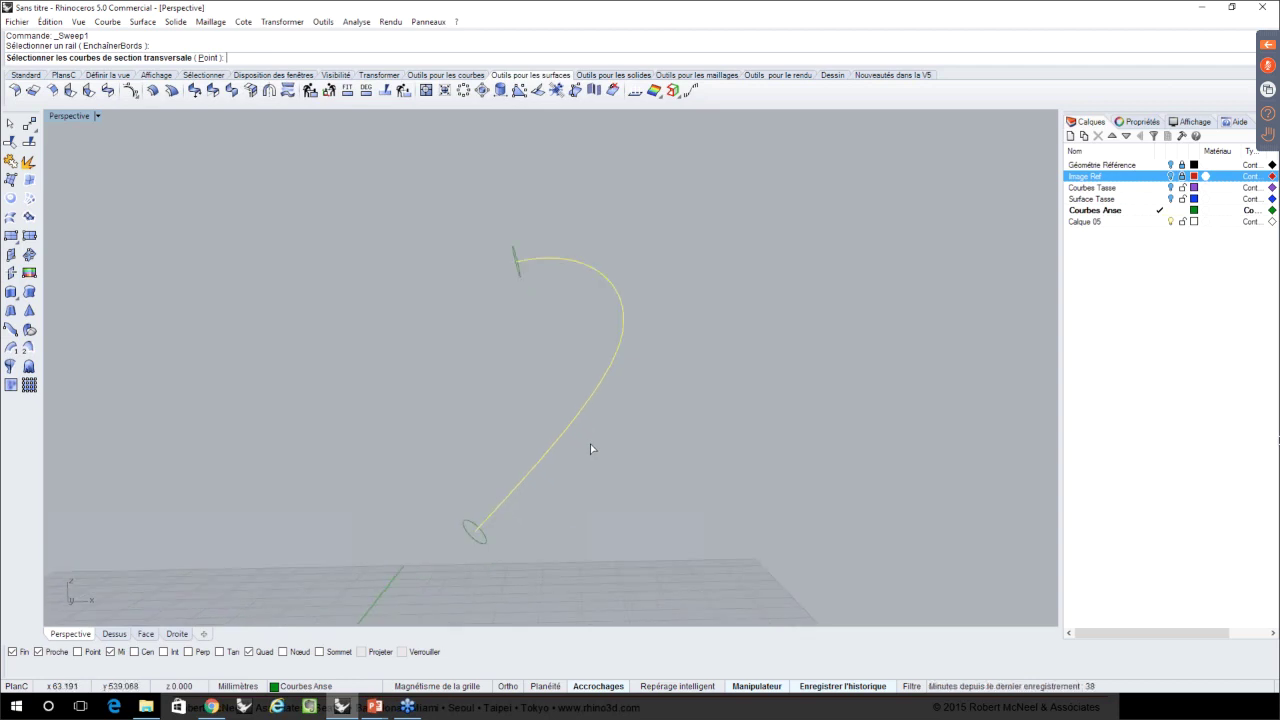
left_click(518, 280)
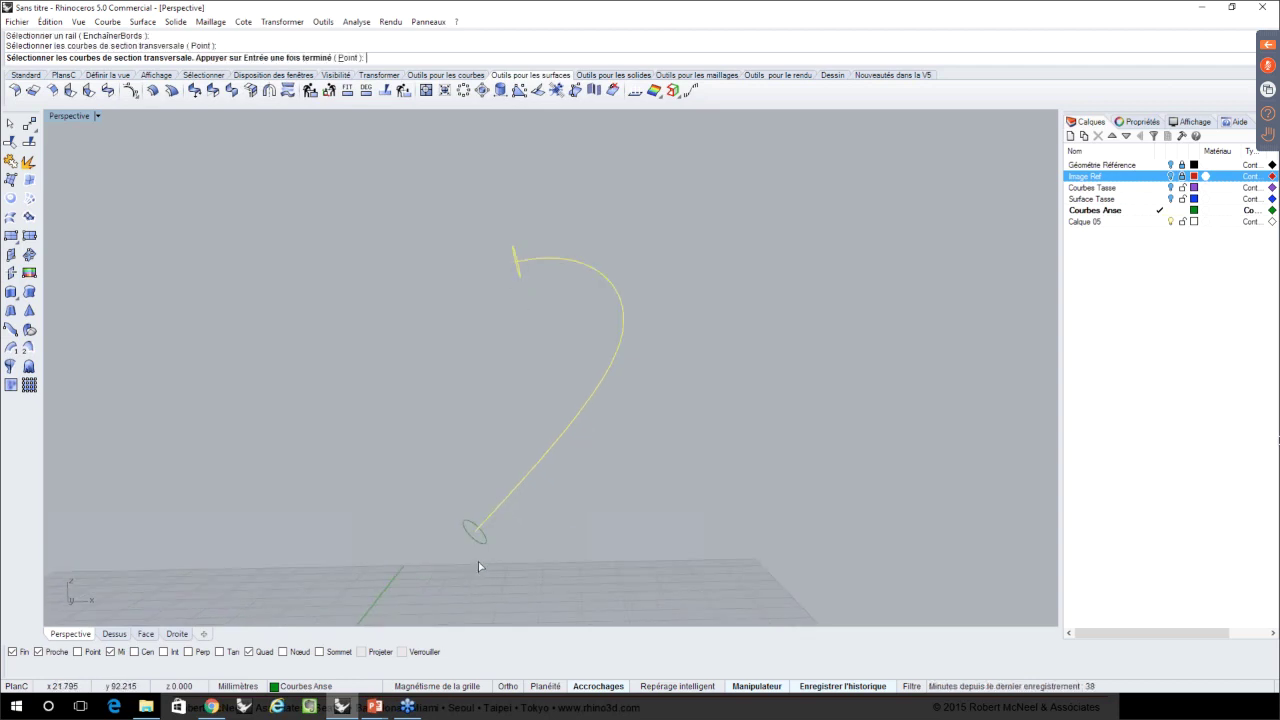
left_click(478, 542)
key("Return")
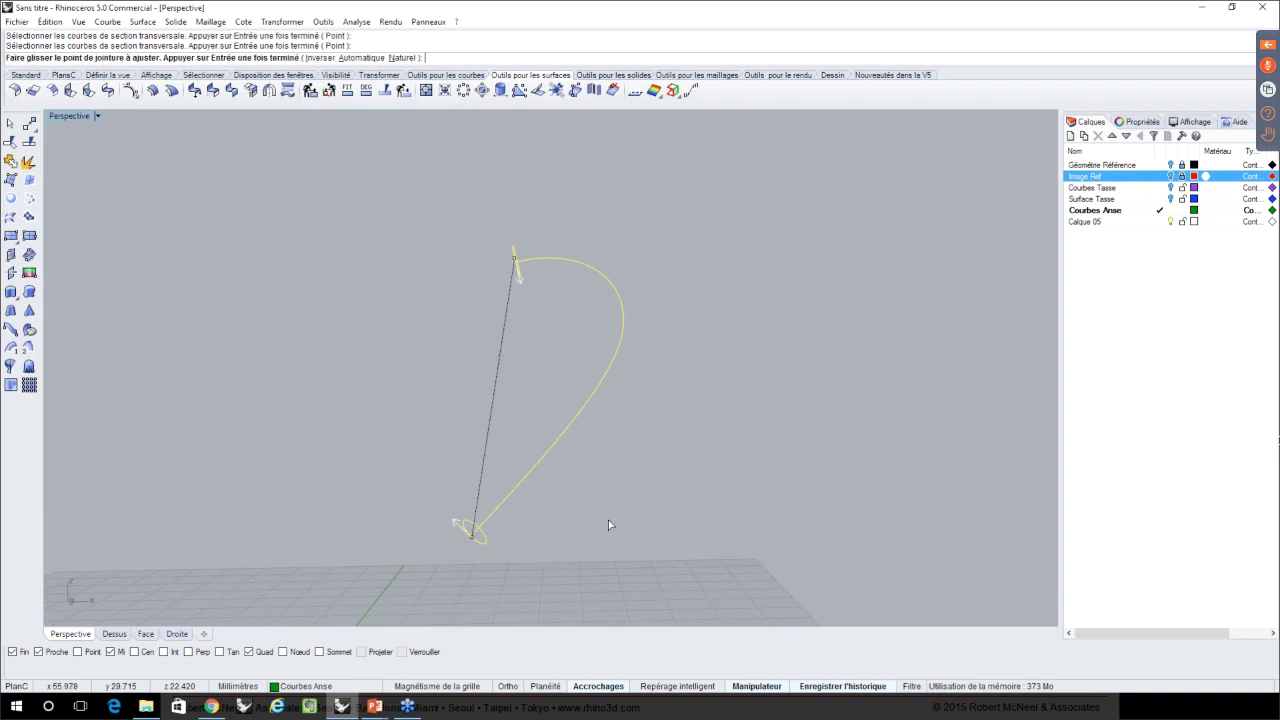
- Move the sweep's seam points on the lower and upper ellipses to the ends of their short axes
right_click_drag(560, 500, 640, 525)
scroll(640, 525, "up", 3)
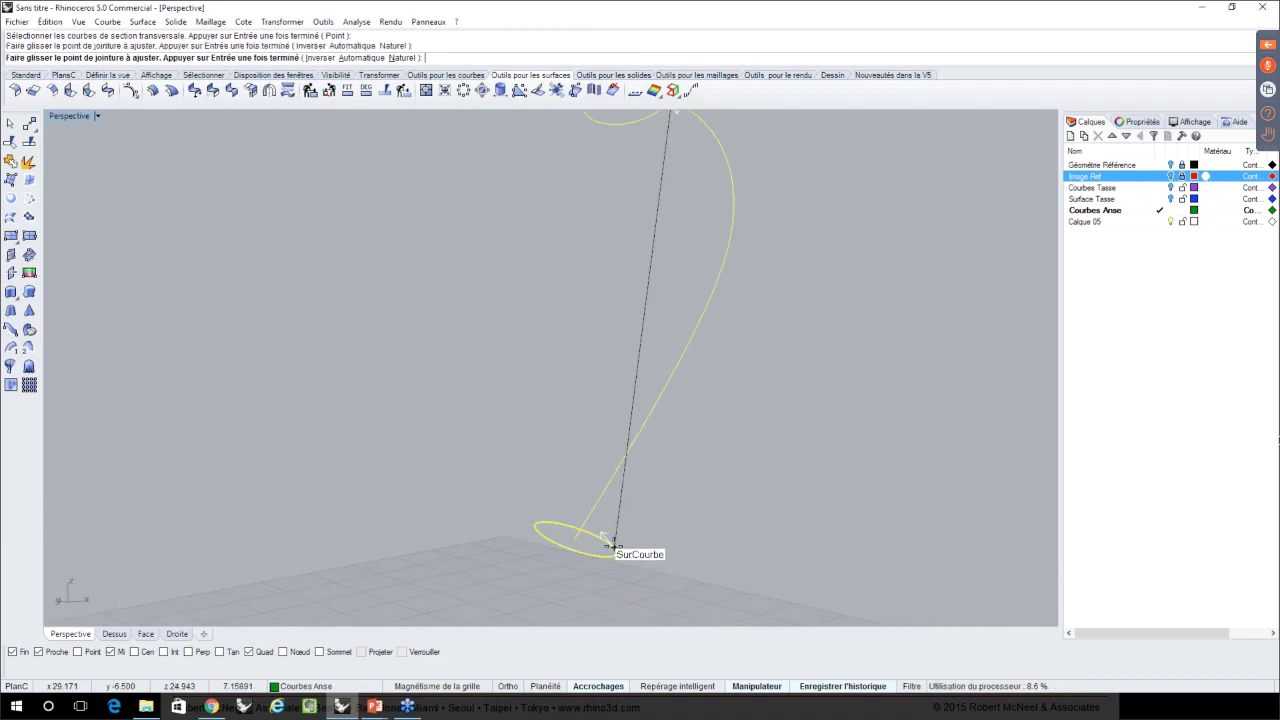
left_click(596, 537)
scroll(600, 400, "down", 3)
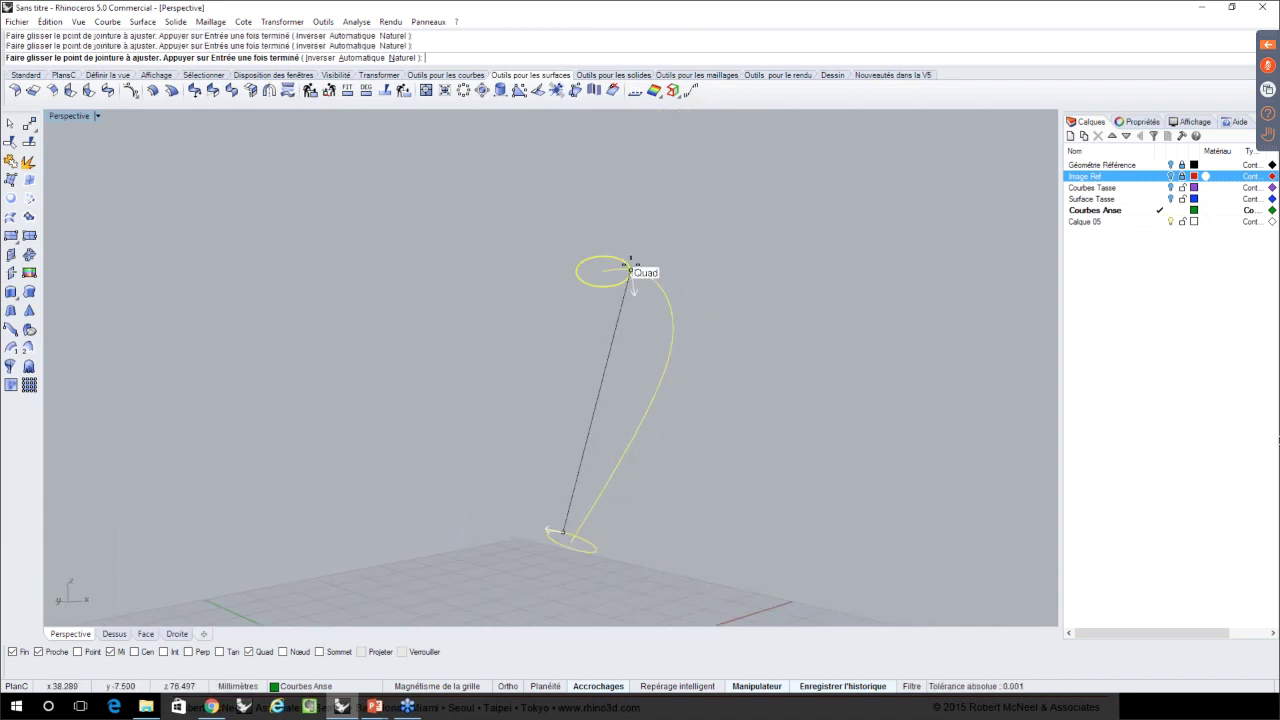
left_click_drag(630, 268, 600, 289)
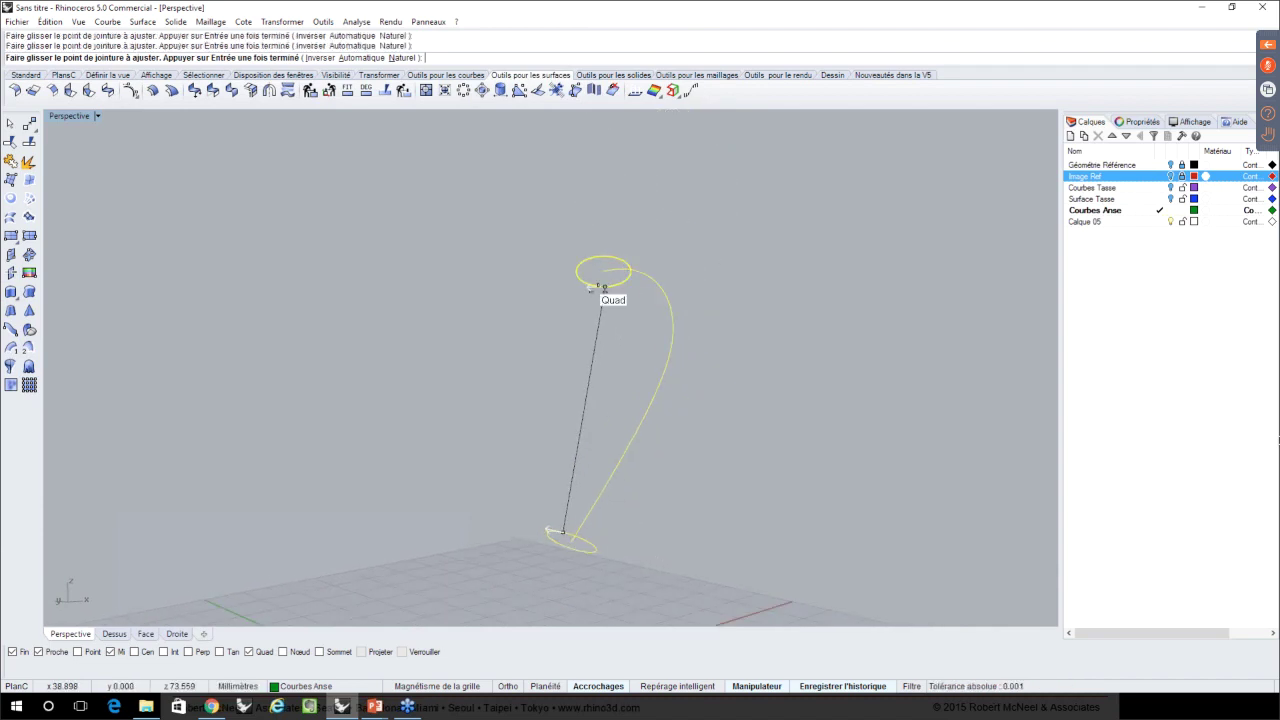
right_click_drag(600, 289, 484, 503)
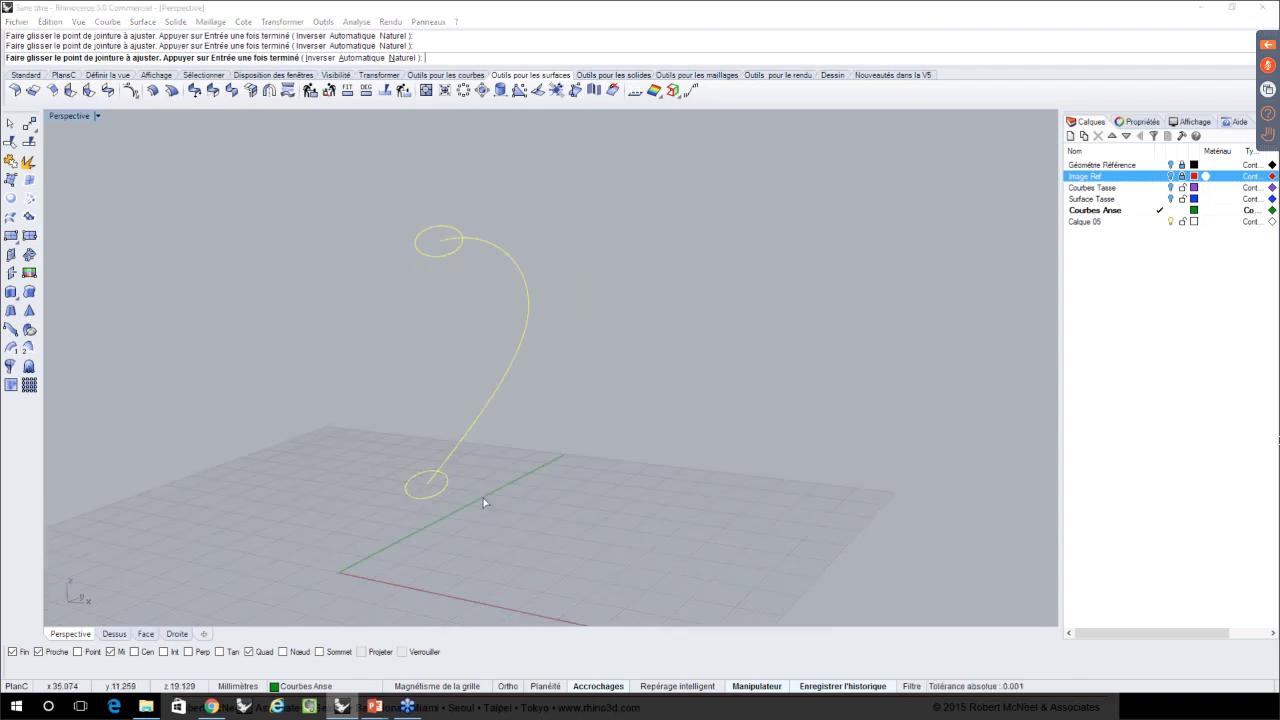
- Create the handle surface with the freeform sweep style and unsimplified cross-sections
key("Return")
right_click_drag(466, 556, 552, 548)
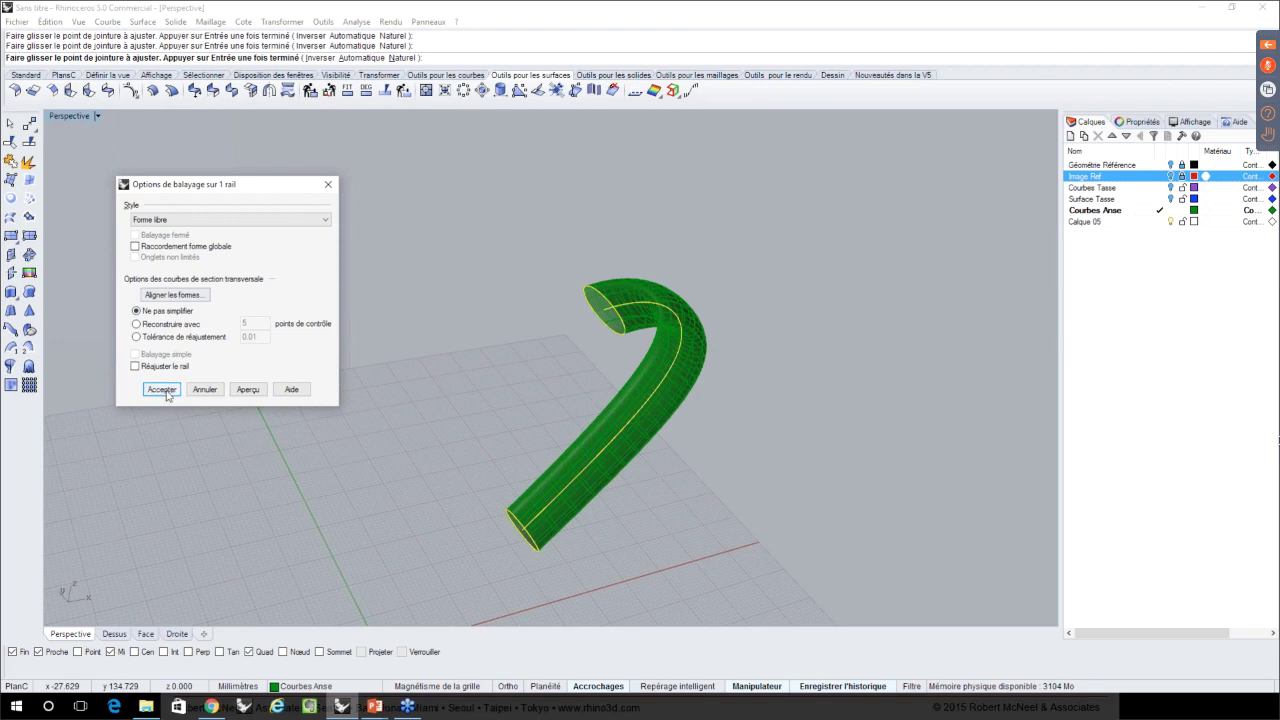
left_click(163, 389)
- Show the Surface Tasse layer
right_click_drag(434, 443, 435, 387)
left_click(1172, 200)
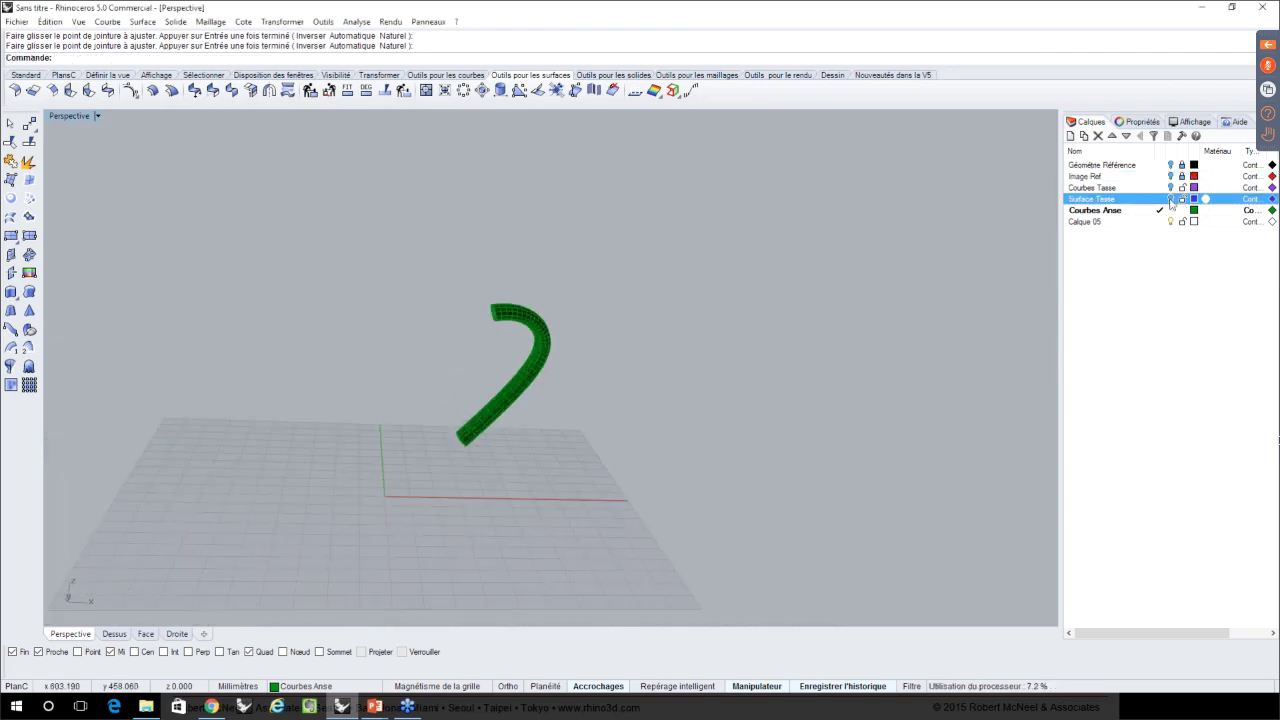
left_click(1171, 199)
- Examine where the upper and lower ends of the handle pass through the cup wall, from inside and above
right_click_drag(685, 289, 571, 314)
scroll(525, 345, "up", 3)
scroll(525, 345, "up", 4)
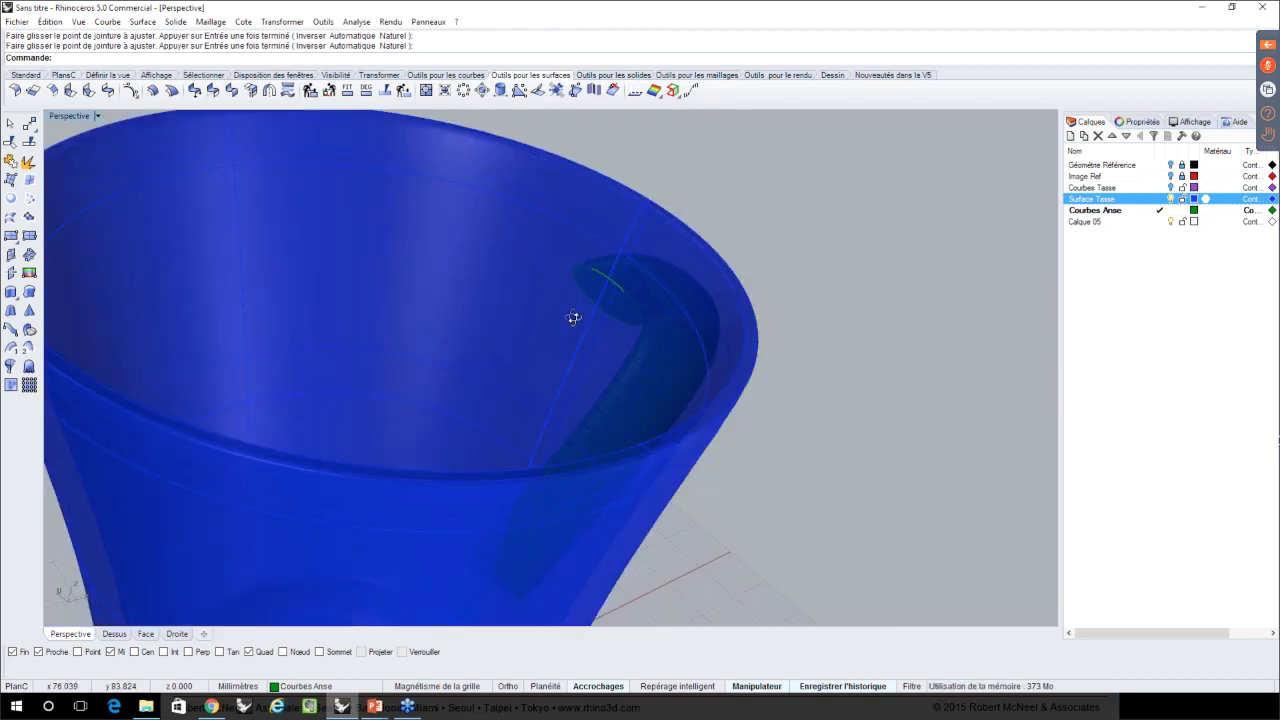
scroll(555, 370, "down", 5)
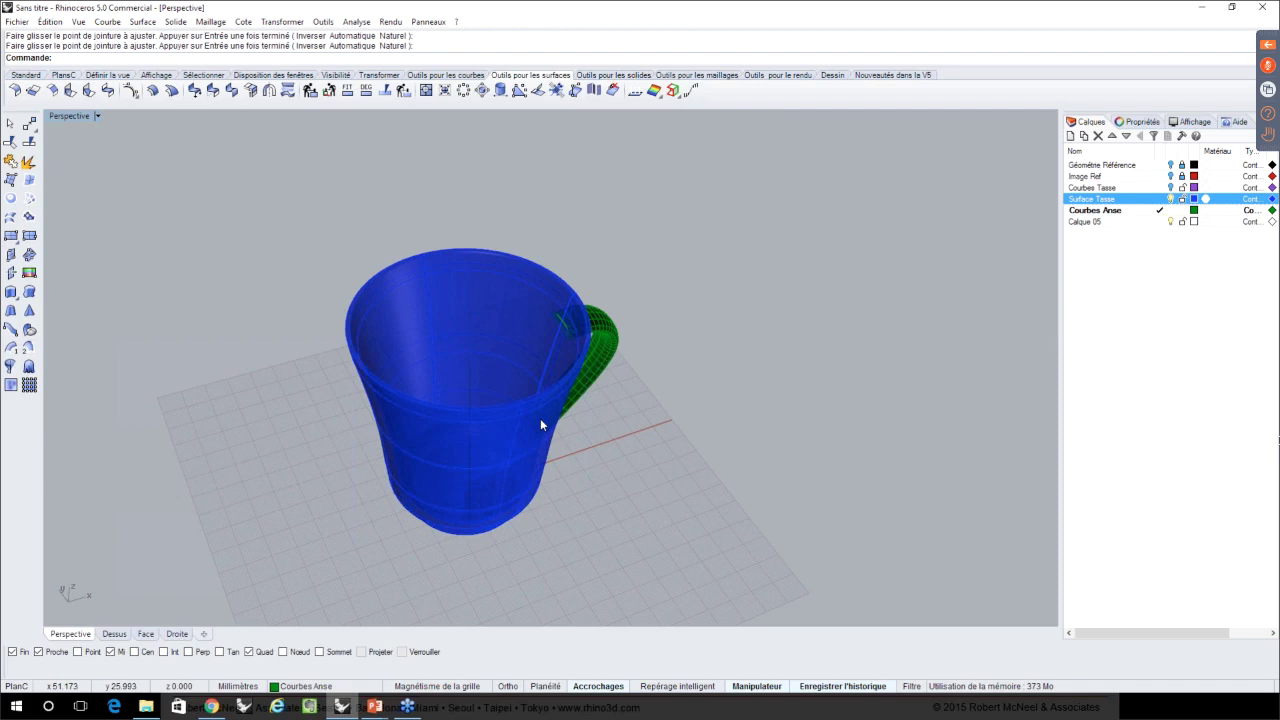
scroll(540, 424, "up", 4)
right_click_drag(580, 286, 523, 458)
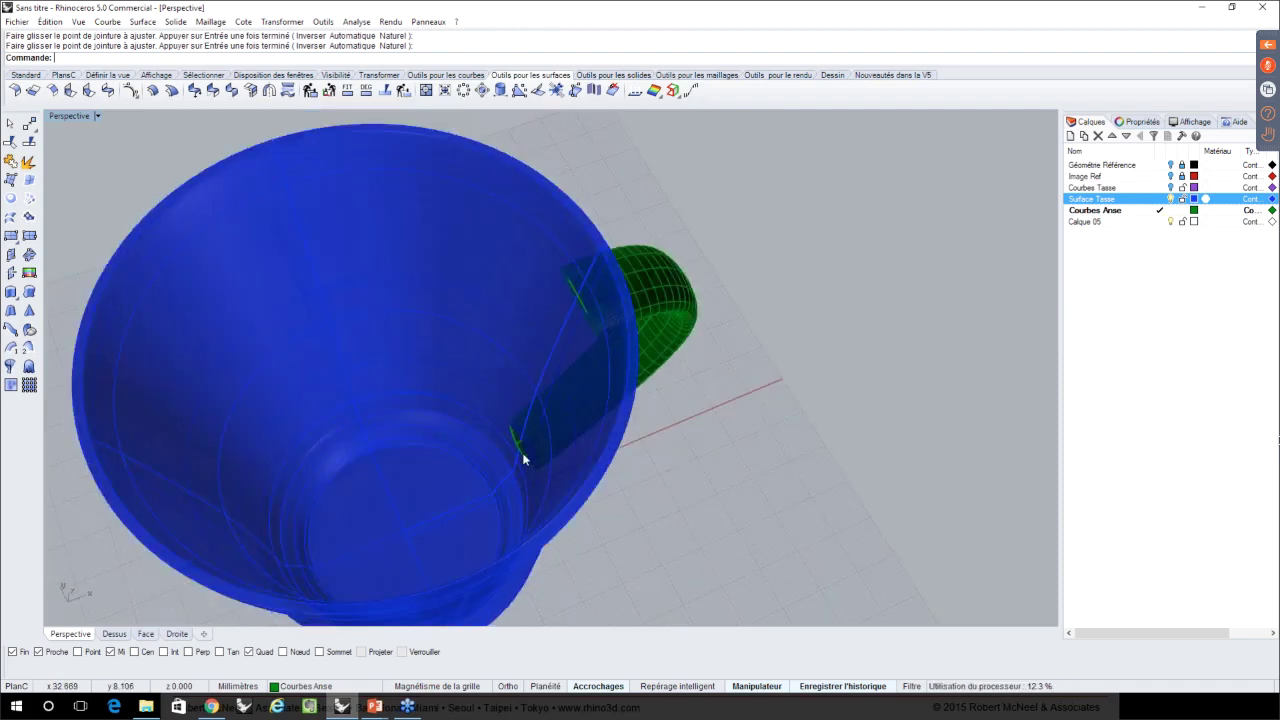
scroll(523, 458, "down", 2)
scroll(523, 458, "down", 2)
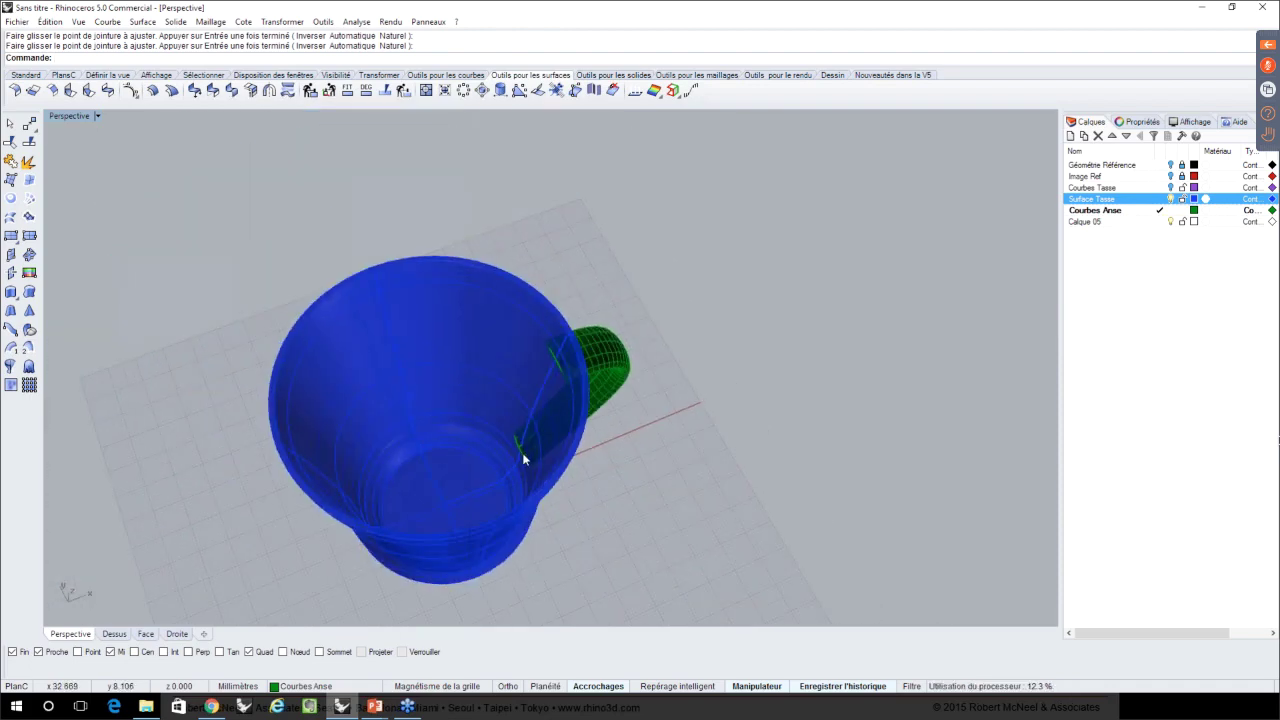
scroll(603, 463, "up", 3)
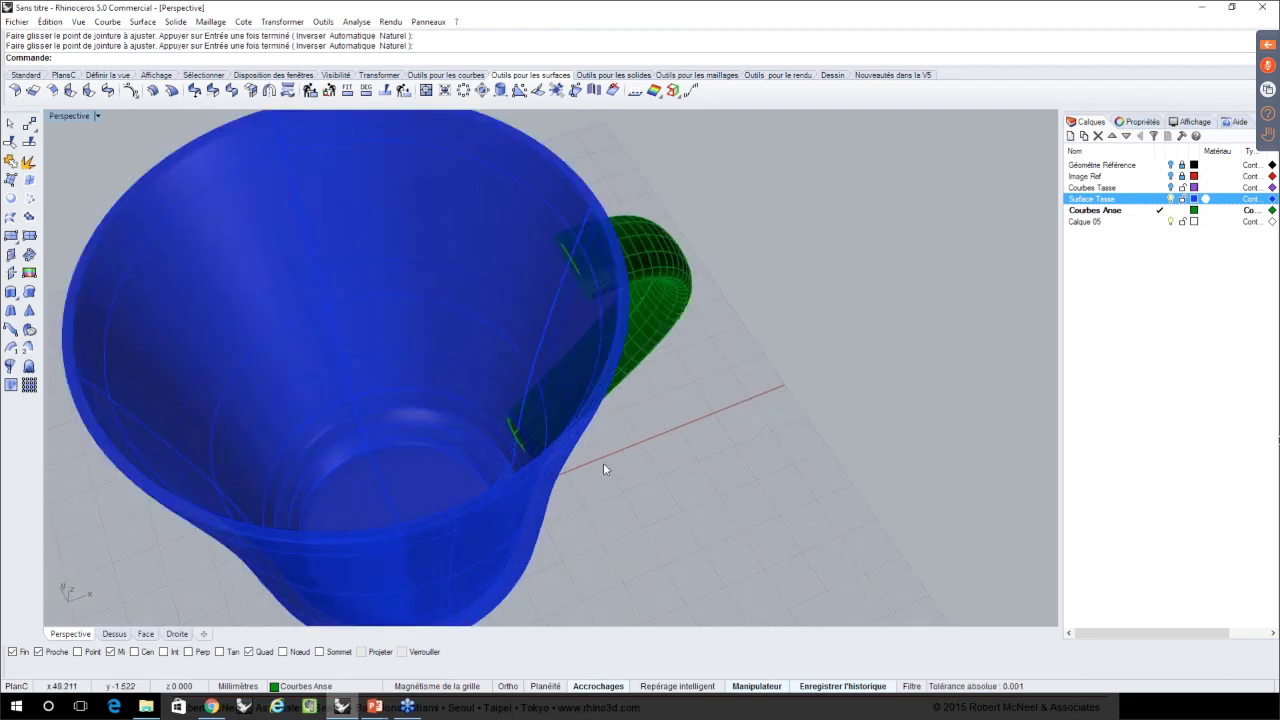
scroll(603, 463, "down", 4)
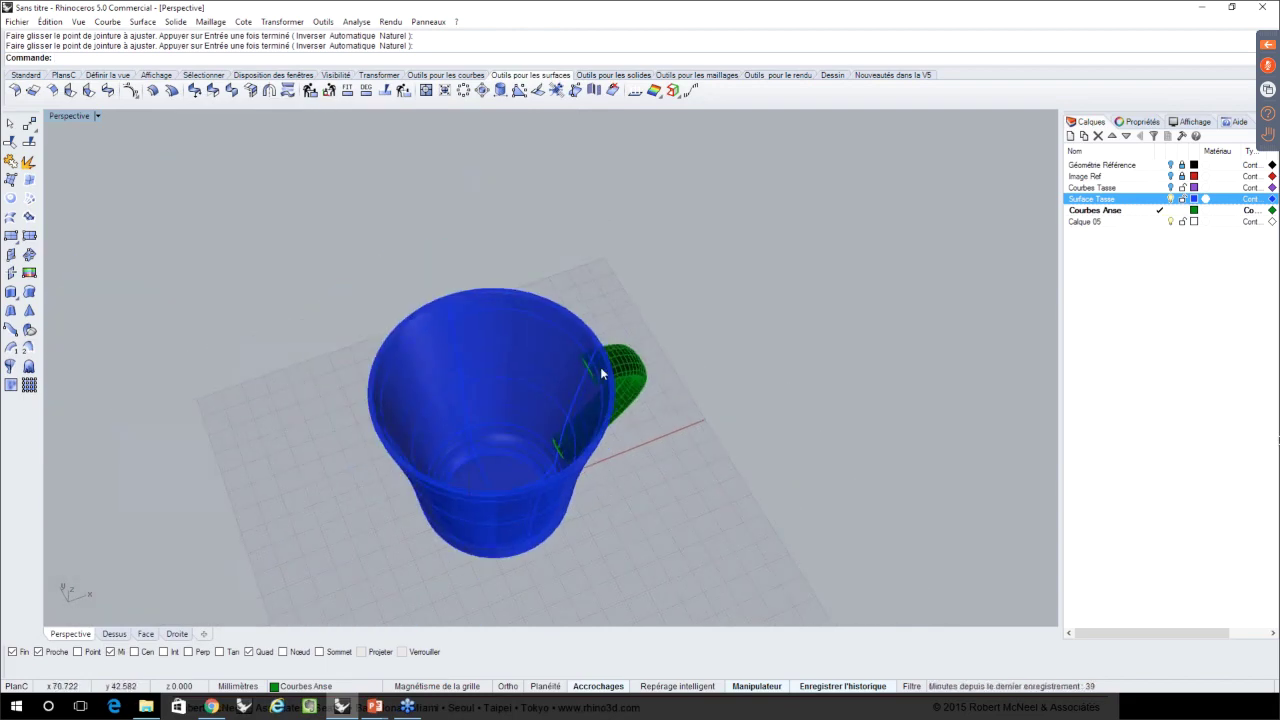
scroll(601, 372, "up", 2)
scroll(600, 372, "up", 2)
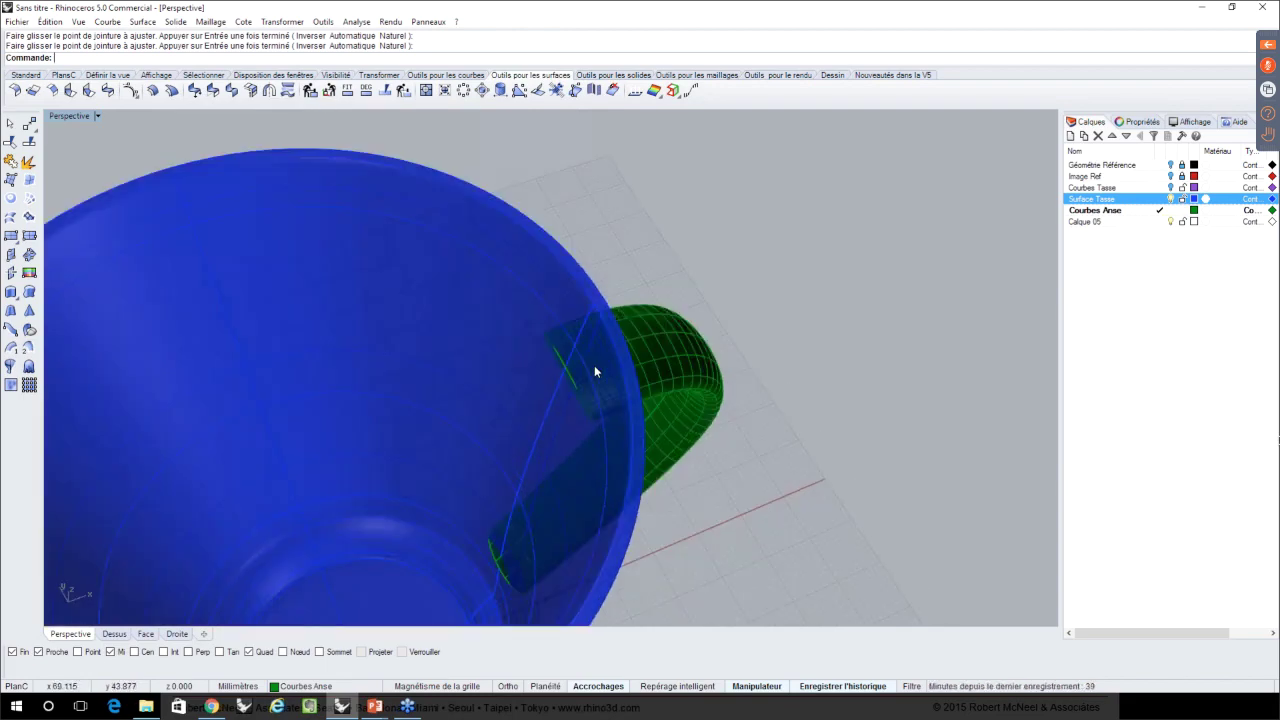
- In the Face view, restrict the selection filter to curves and control points only
scroll(586, 368, "up", 2)
scroll(587, 372, "down", 4)
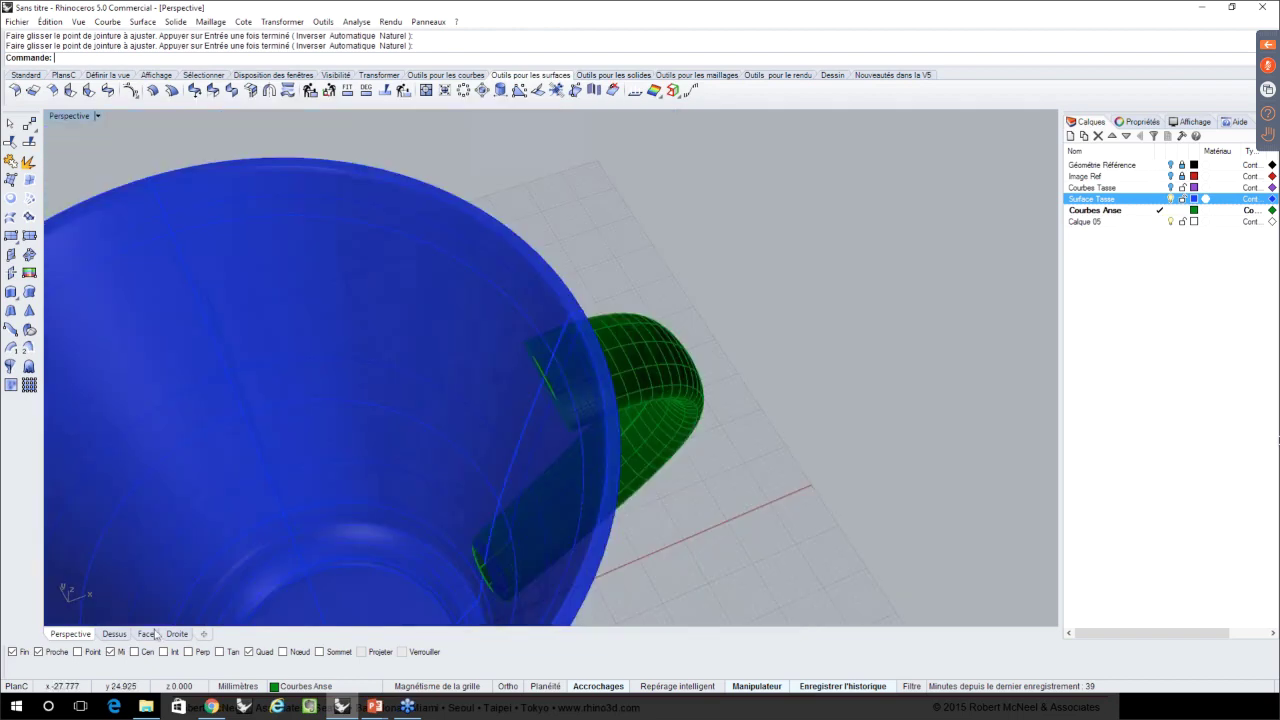
left_click(146, 634)
right_click_drag(681, 314, 567, 300)
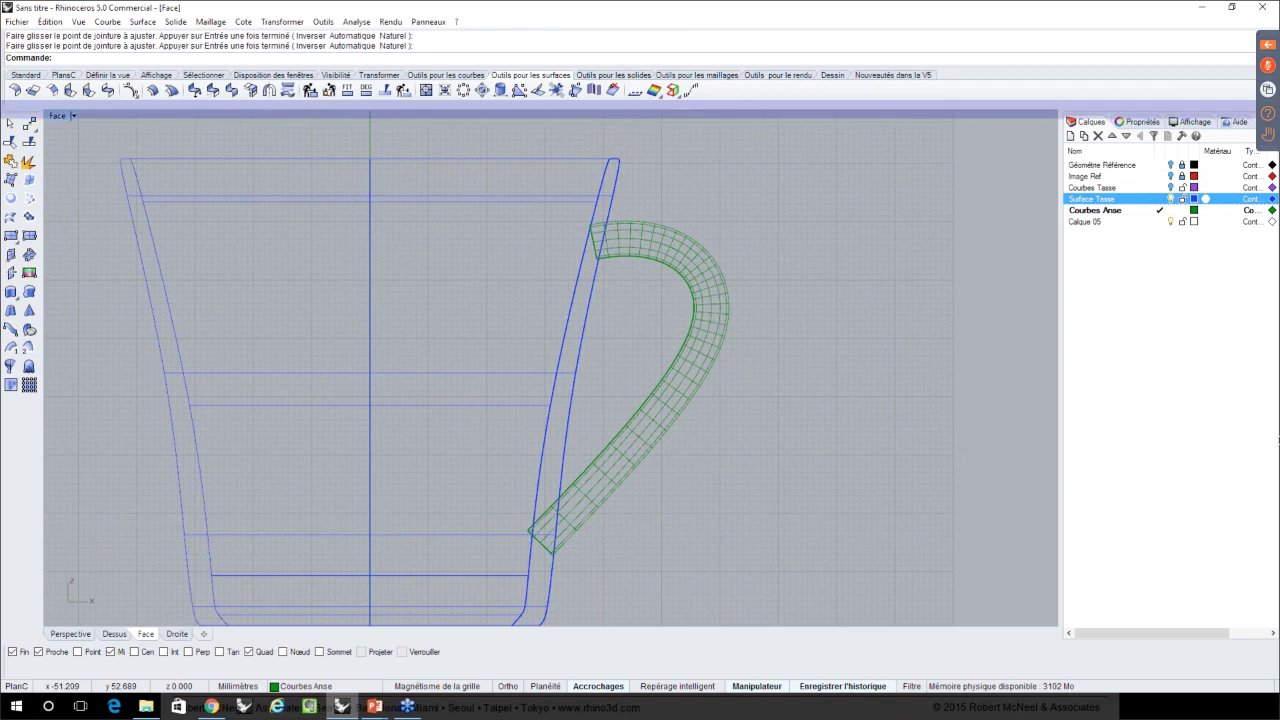
left_click(912, 686)
left_click_drag(430, 106, 787, 145)
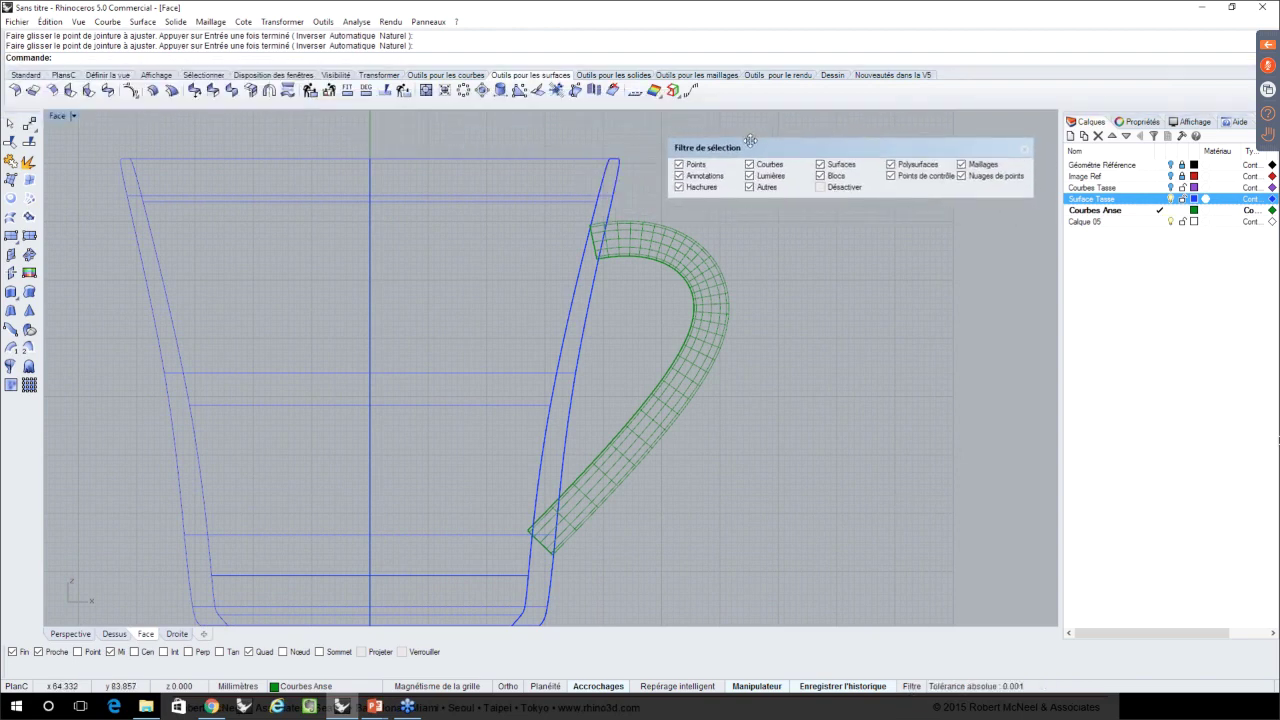
left_click_drag(754, 147, 747, 145)
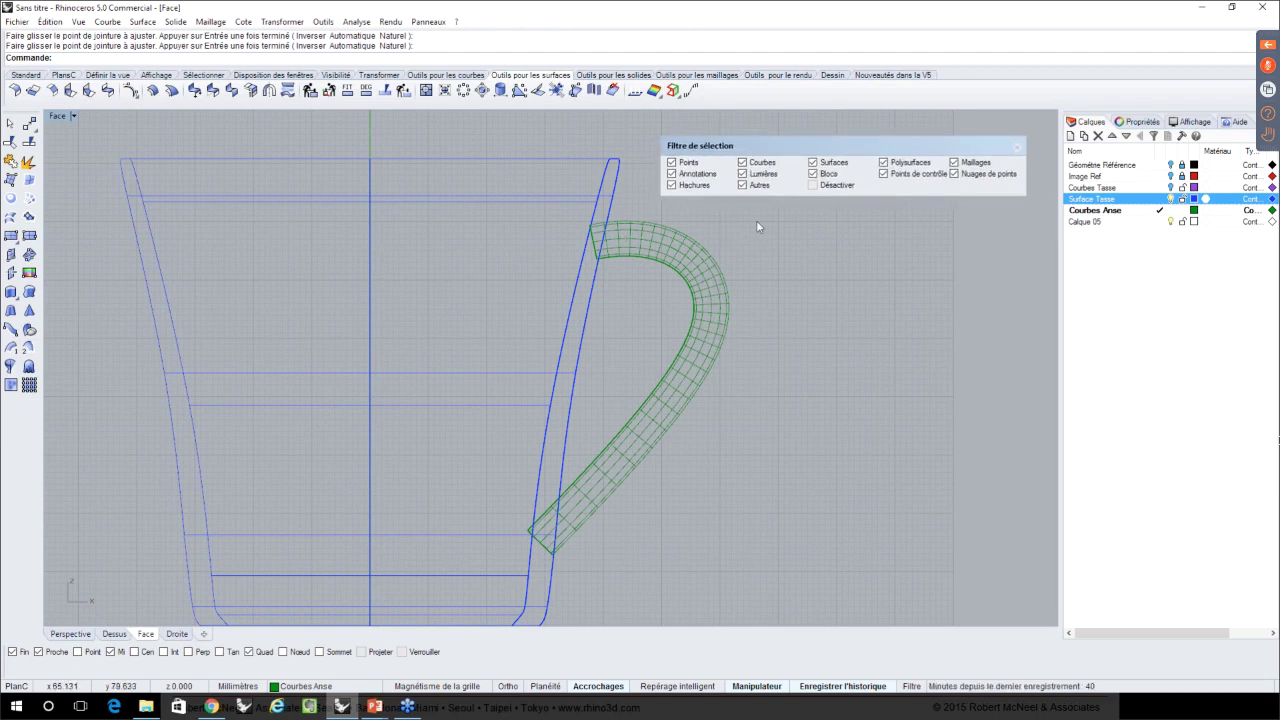
right_click(765, 165)
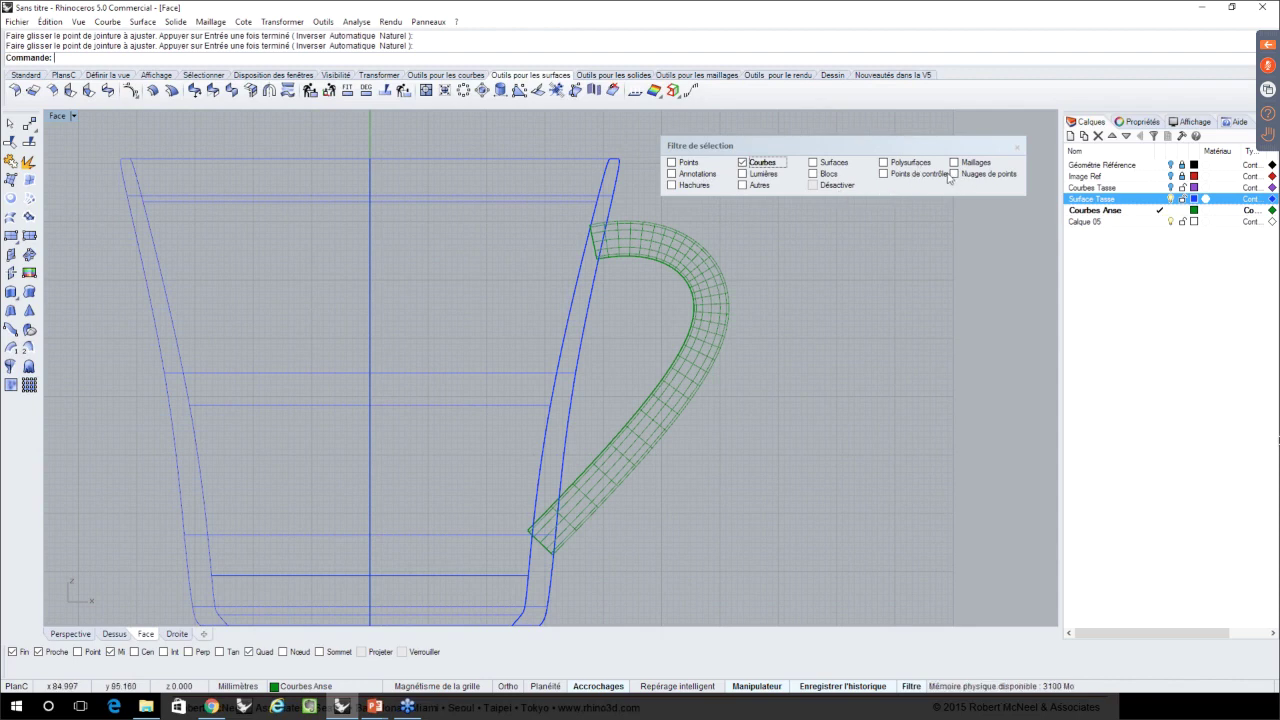
left_click(910, 175)
- Turn on the handle curves' control points and rotate the upper ellipse's points until the section stands vertical inside the cup wall
left_click_drag(626, 145, 538, 340)
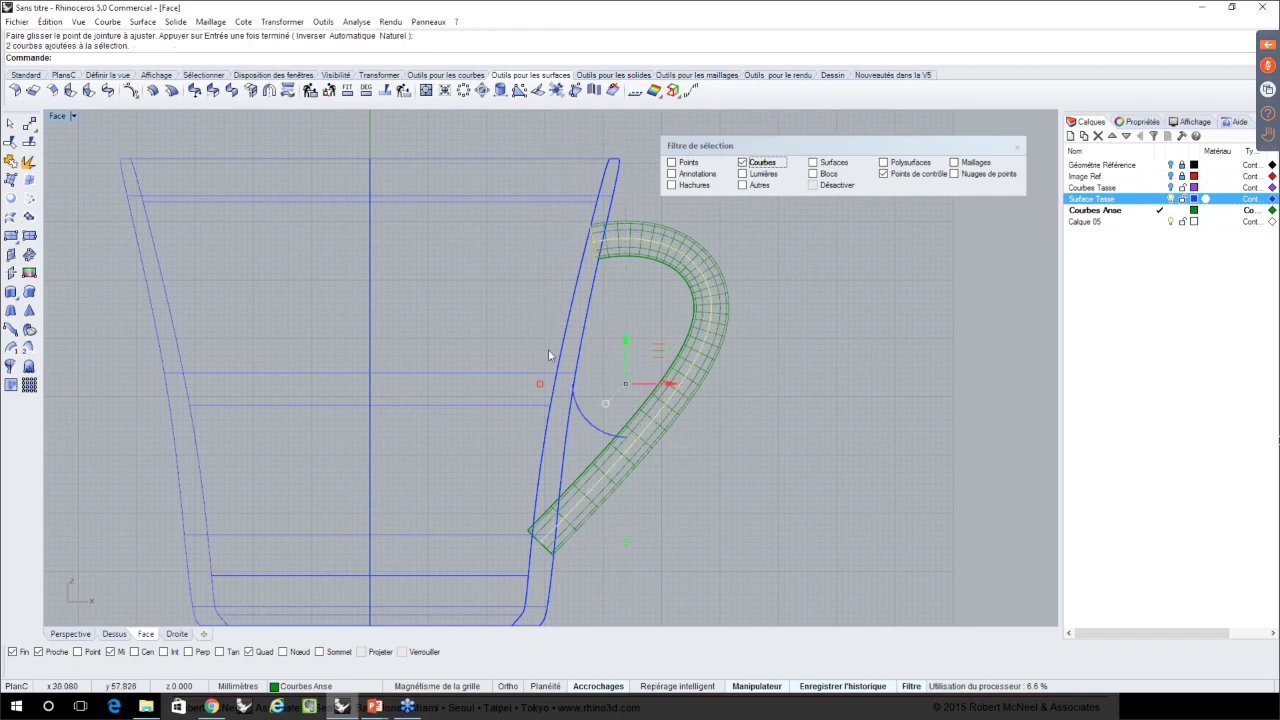
key("F10")
scroll(587, 261, "up", 2)
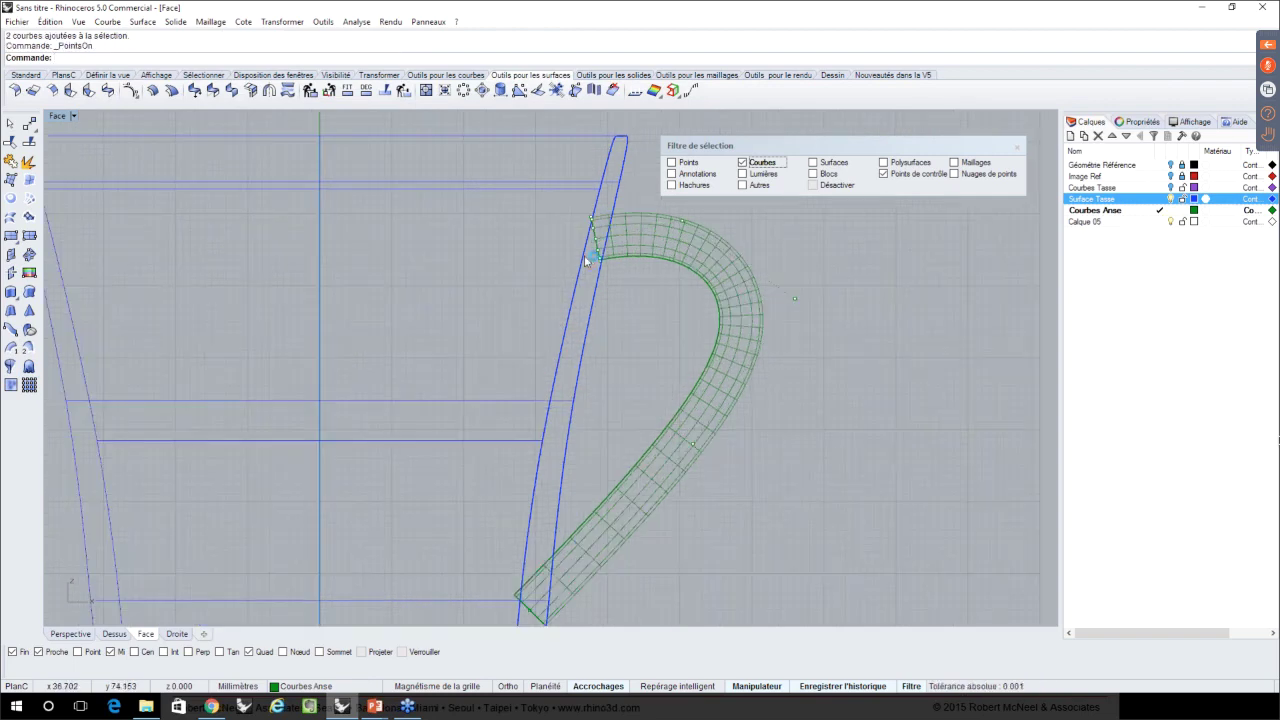
scroll(590, 261, "up", 1)
right_click_drag(593, 260, 546, 327)
left_click_drag(487, 212, 572, 376)
scroll(557, 307, "up", 1)
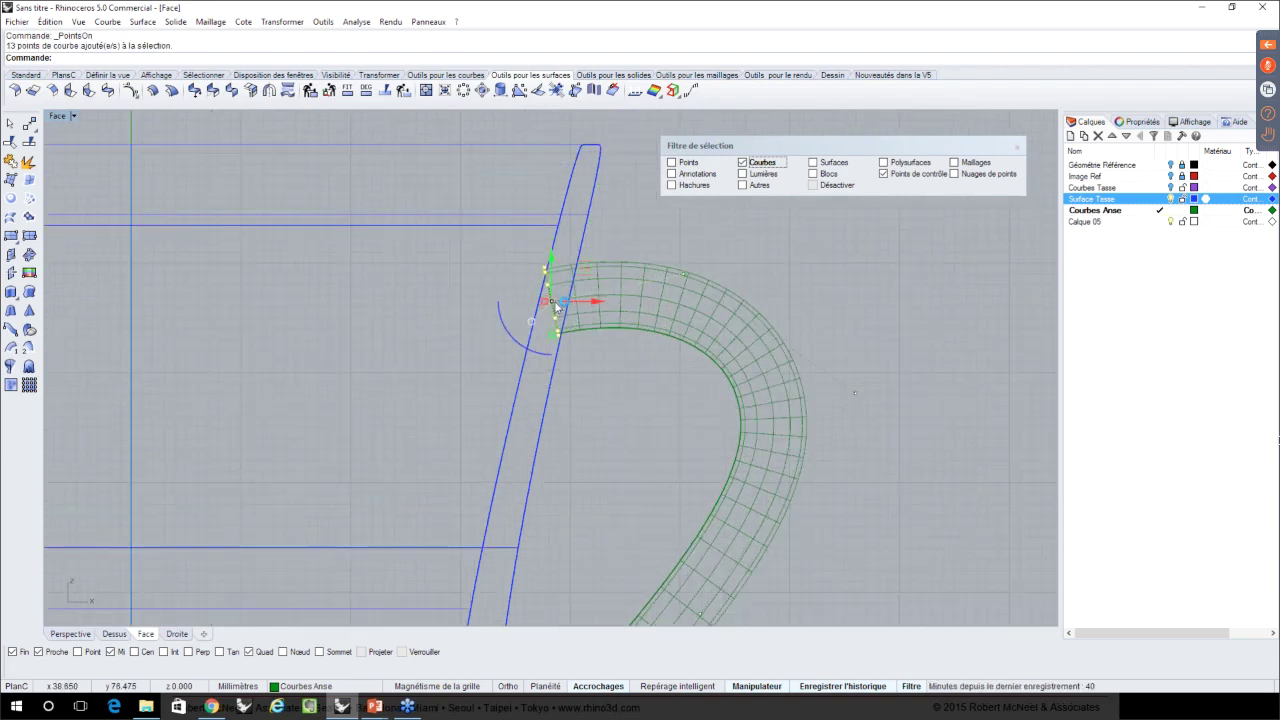
scroll(557, 307, "up", 3)
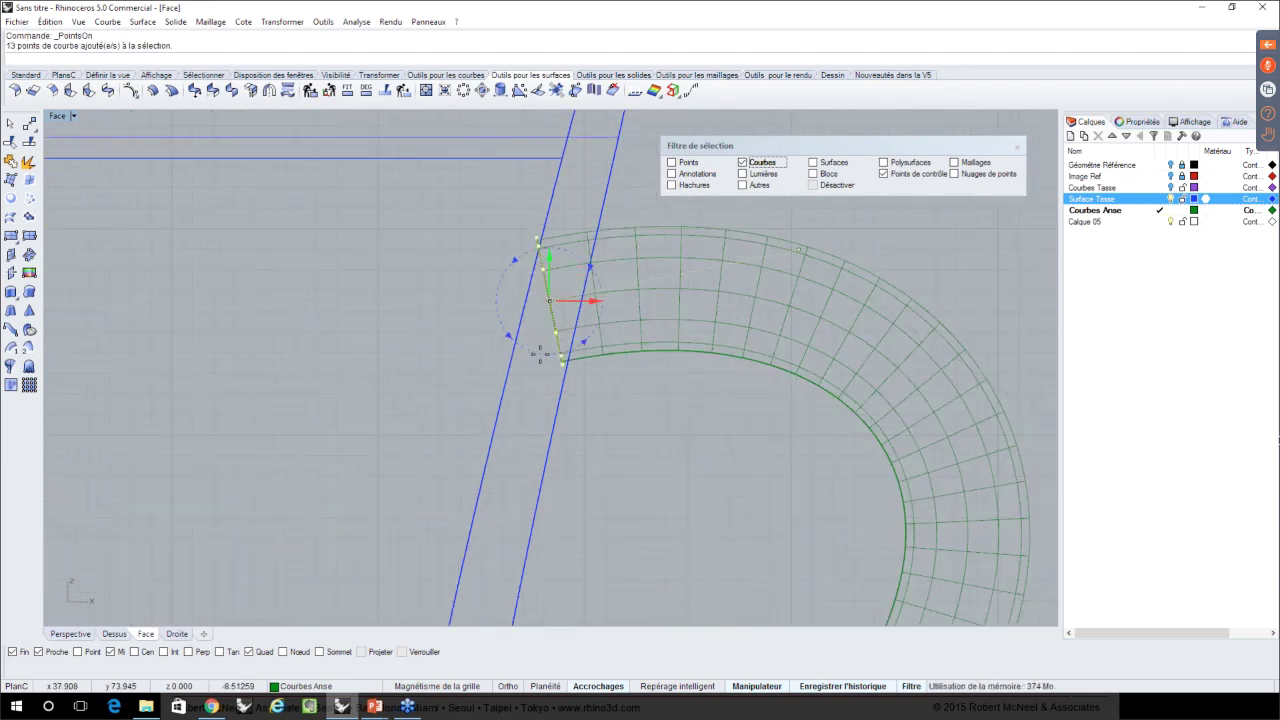
left_click_drag(540, 354, 538, 354)
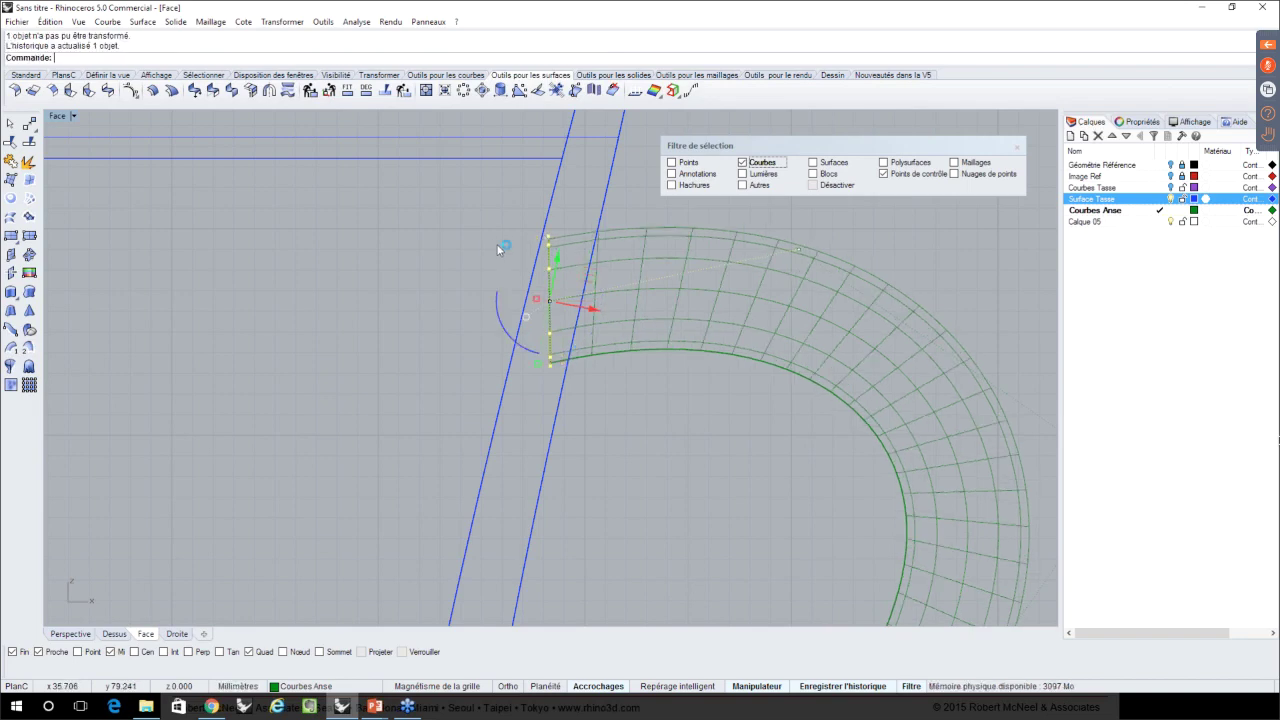
scroll(498, 249, "down", 1)
scroll(498, 249, "down", 2)
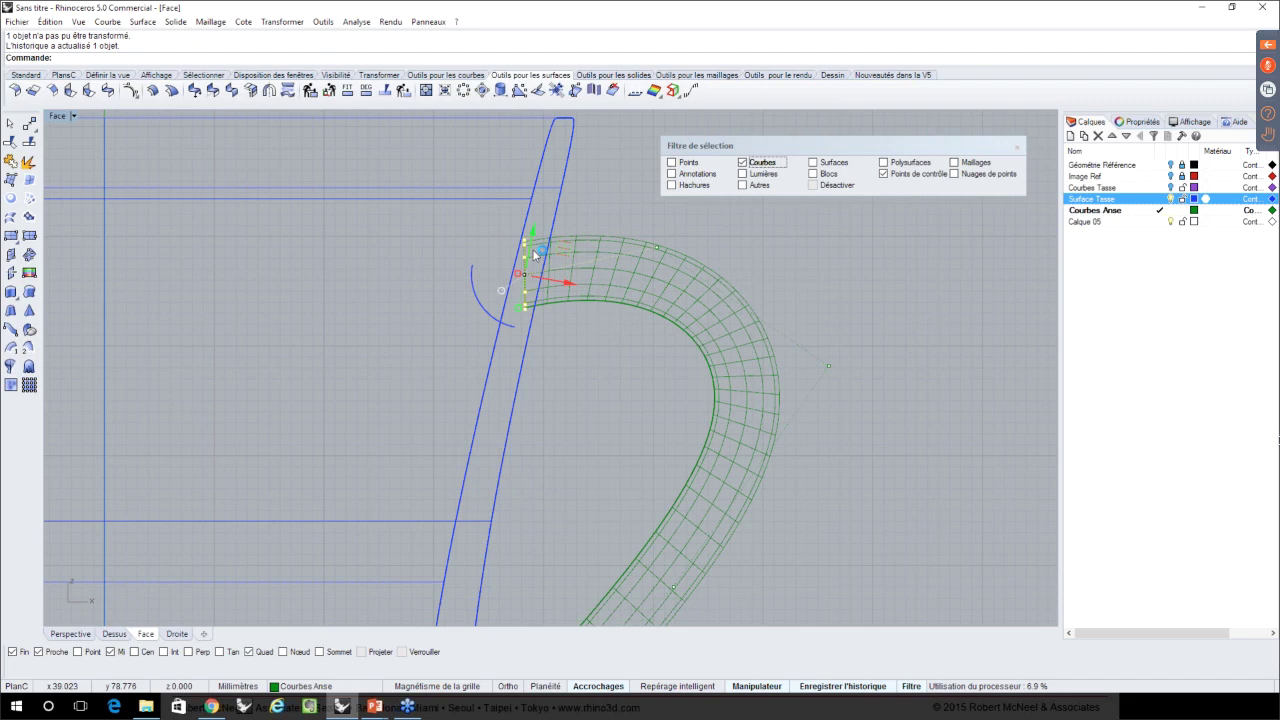
scroll(534, 255, "up", 2)
scroll(509, 302, "up", 2)
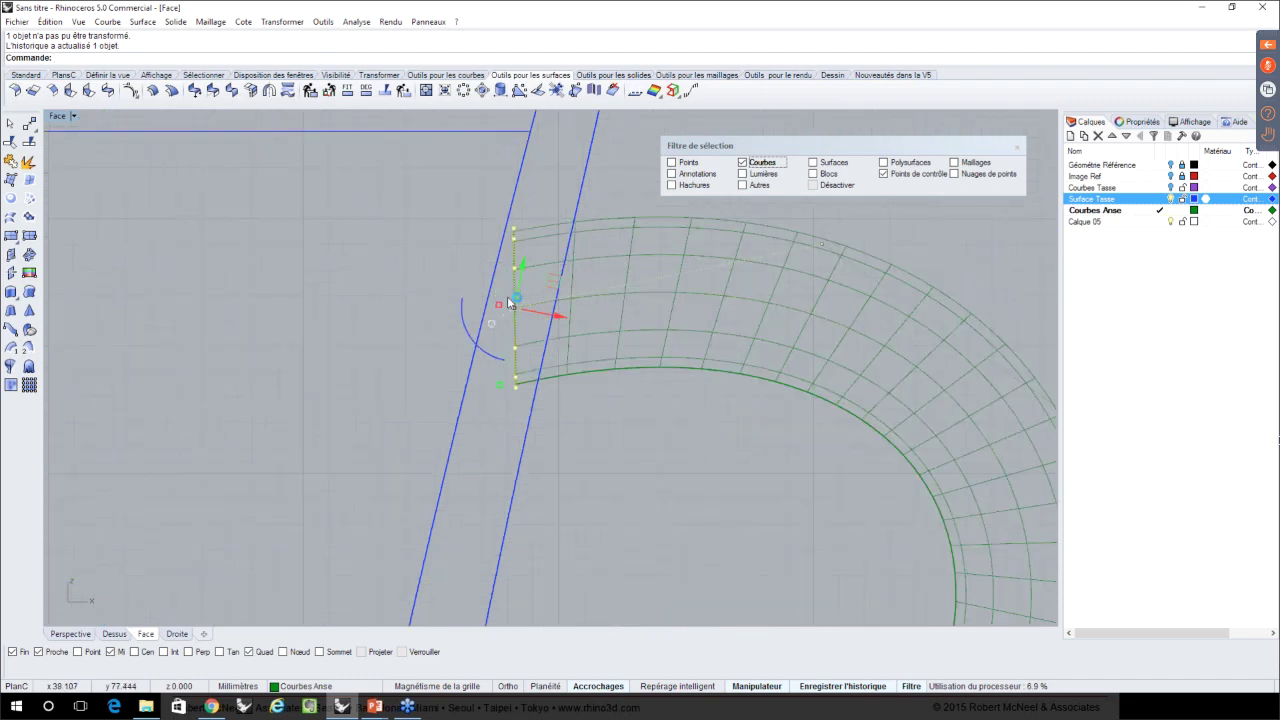
- Move the lower ellipse together with the handle curve's lower end point slightly farther into the cup wall
scroll(512, 290, "down", 3)
scroll(525, 262, "down", 4)
right_click_drag(525, 262, 589, 144)
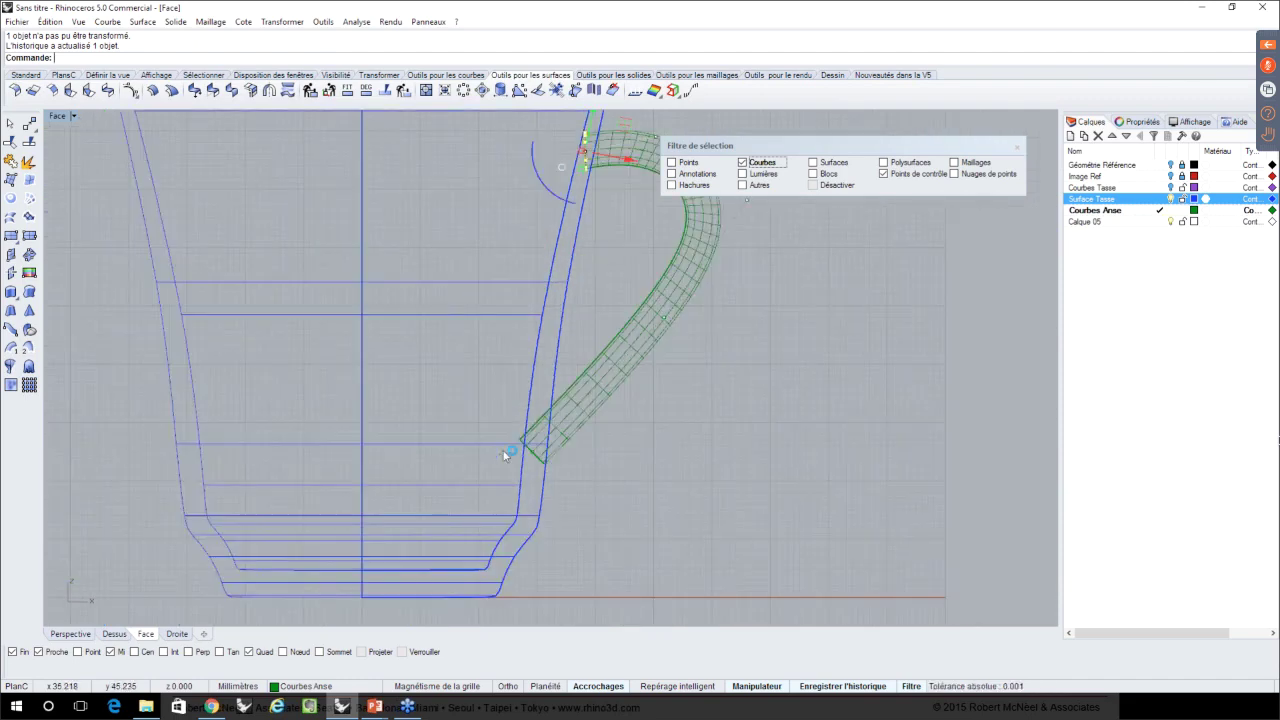
scroll(530, 457, "up", 6)
left_click(528, 453)
left_click(657, 509)
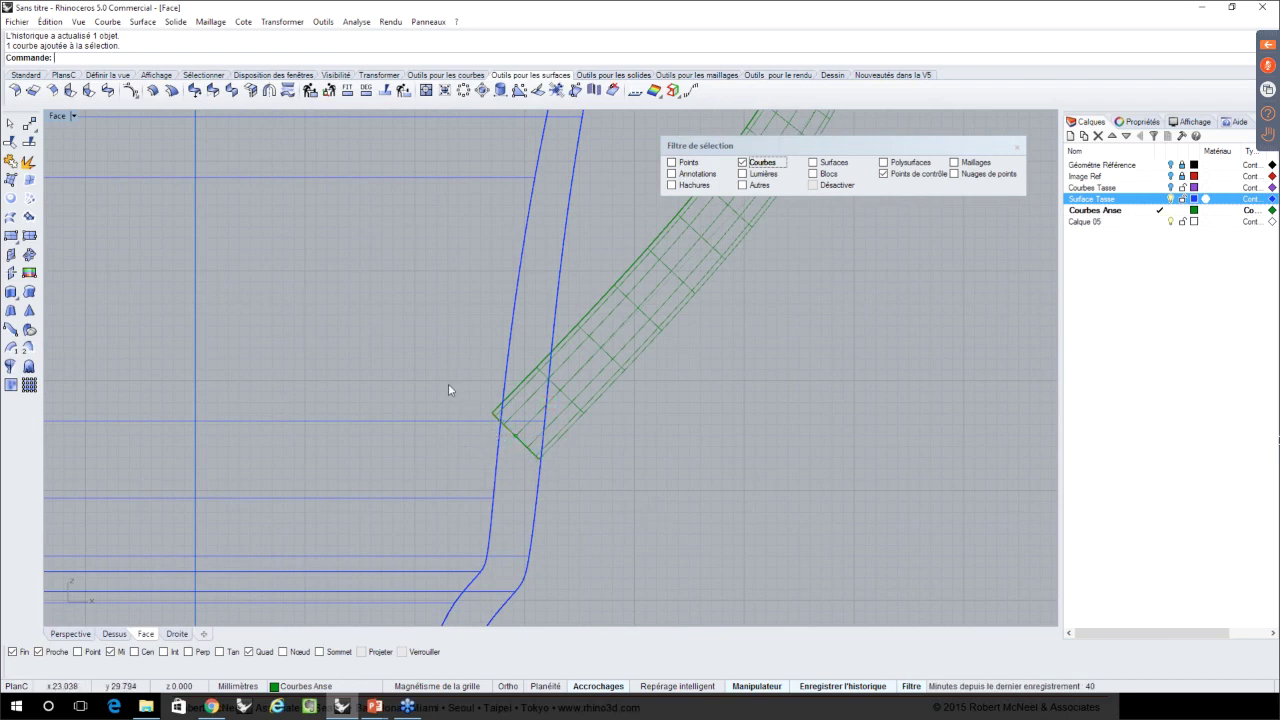
left_click_drag(448, 384, 565, 505)
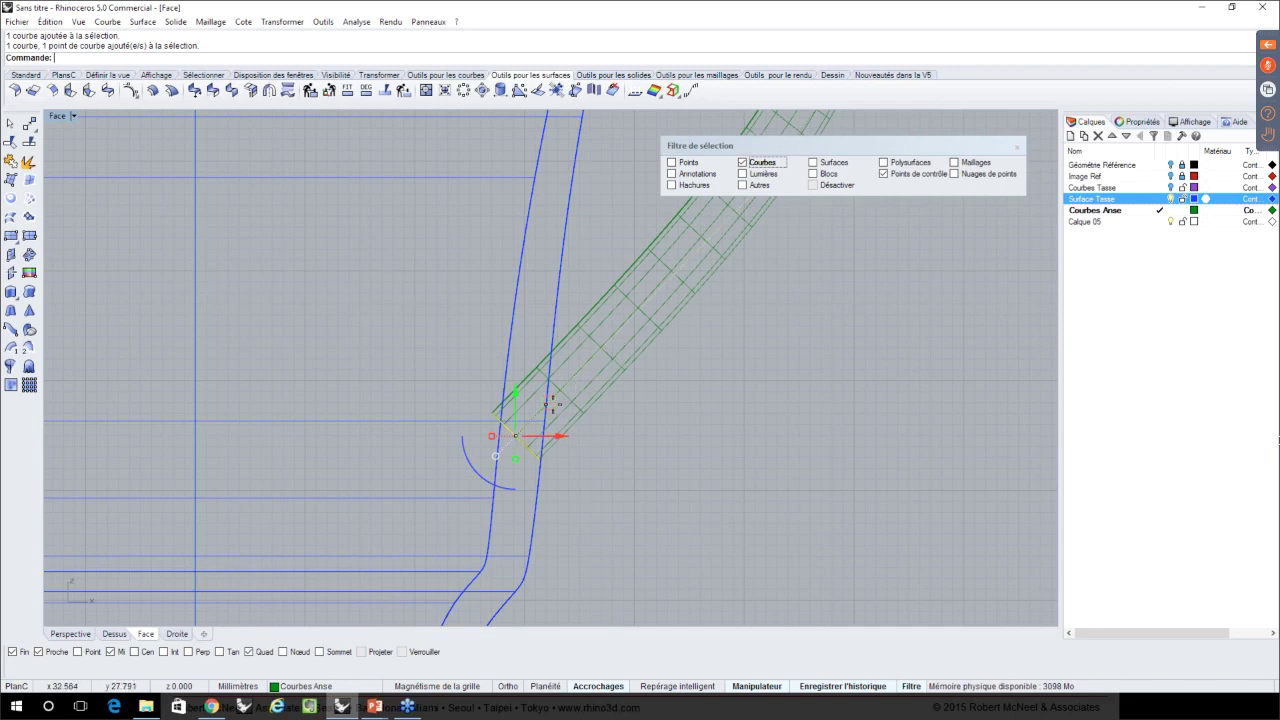
mouse_move(515, 436)
left_mouse_down()
mouse_move(528, 421)
mouse_move(505, 433)
left_mouse_up()
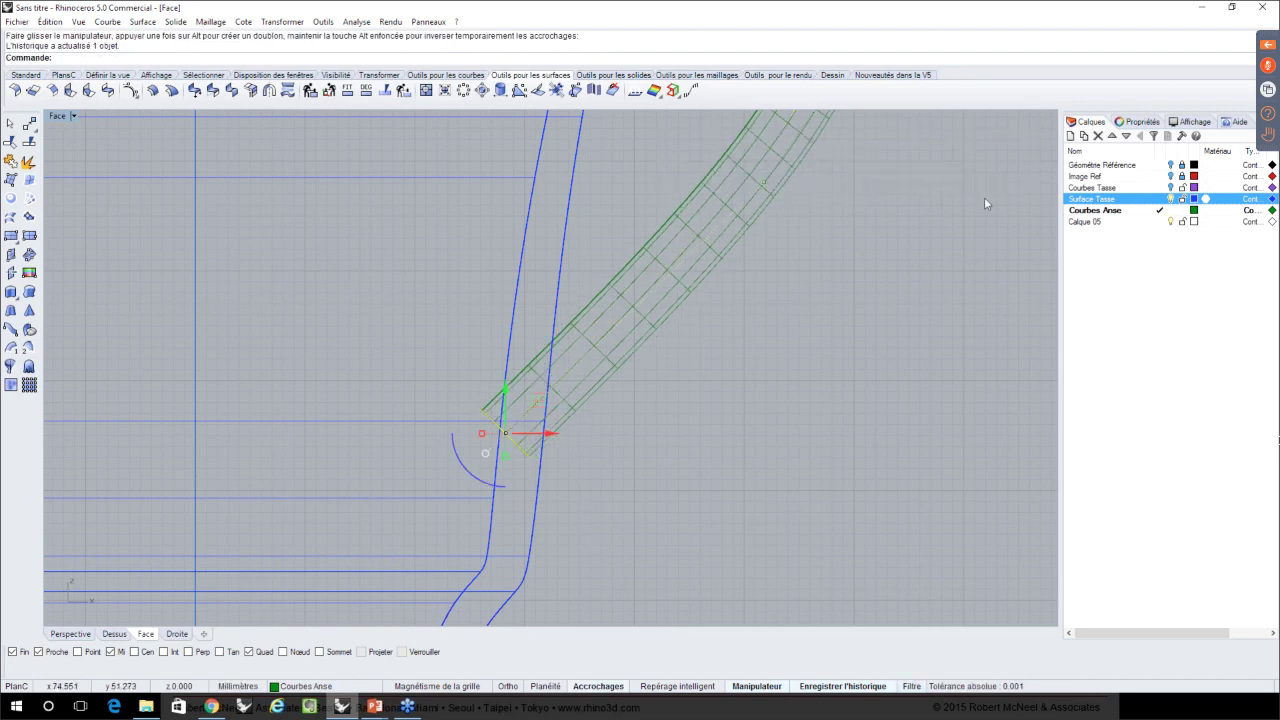
- Inspect the adjusted handle against the cup in the Face and Perspective views, selecting the cup and handle surfaces in turn
scroll(660, 414, "down", 3)
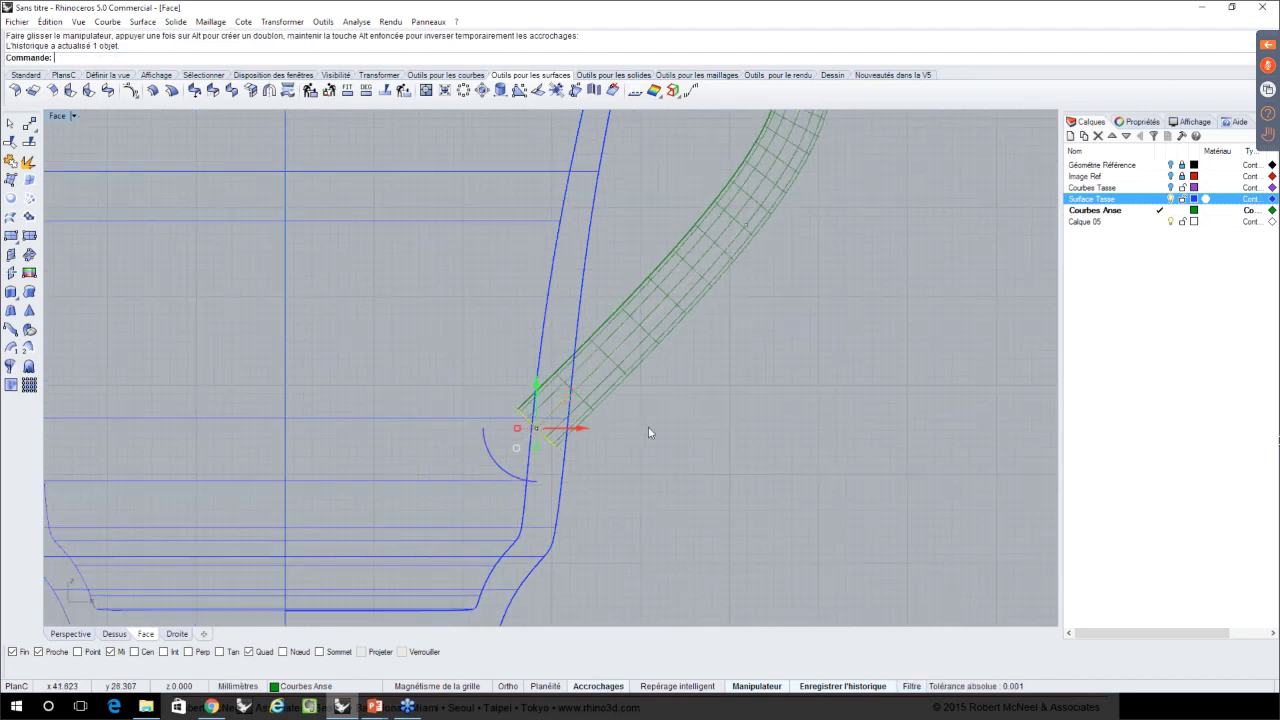
right_click_drag(656, 422, 657, 471)
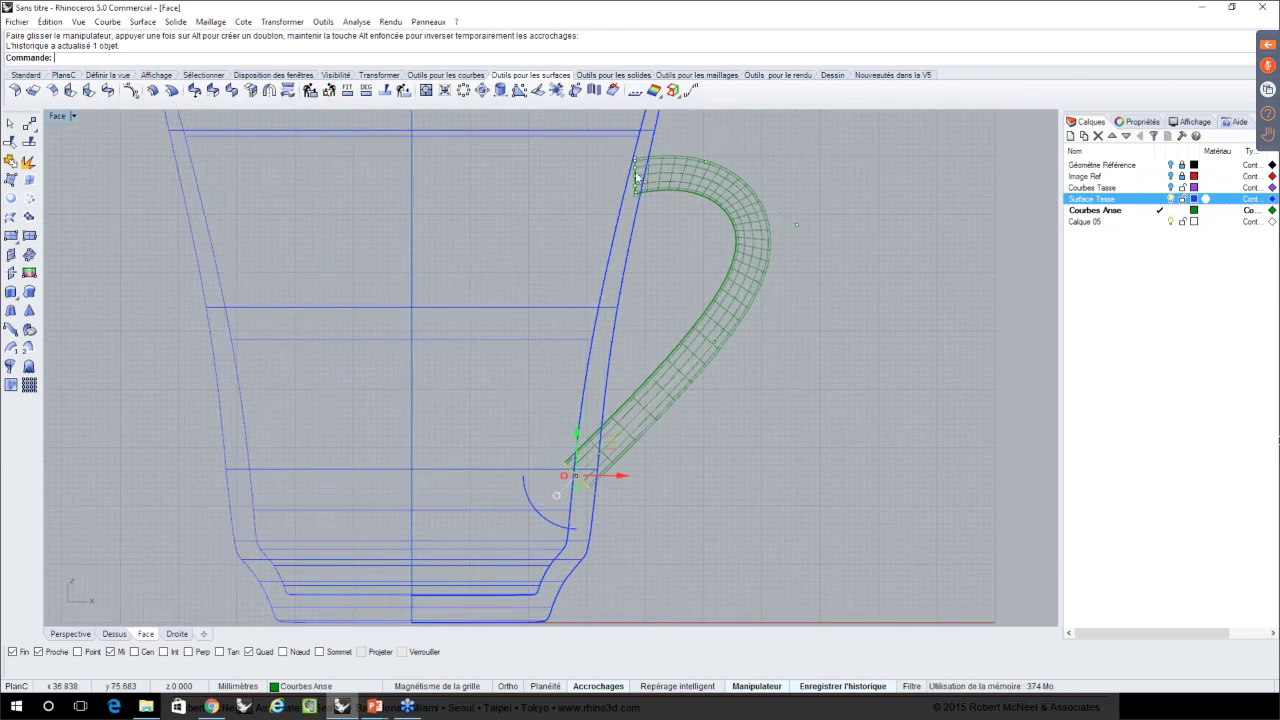
left_click(85, 640)
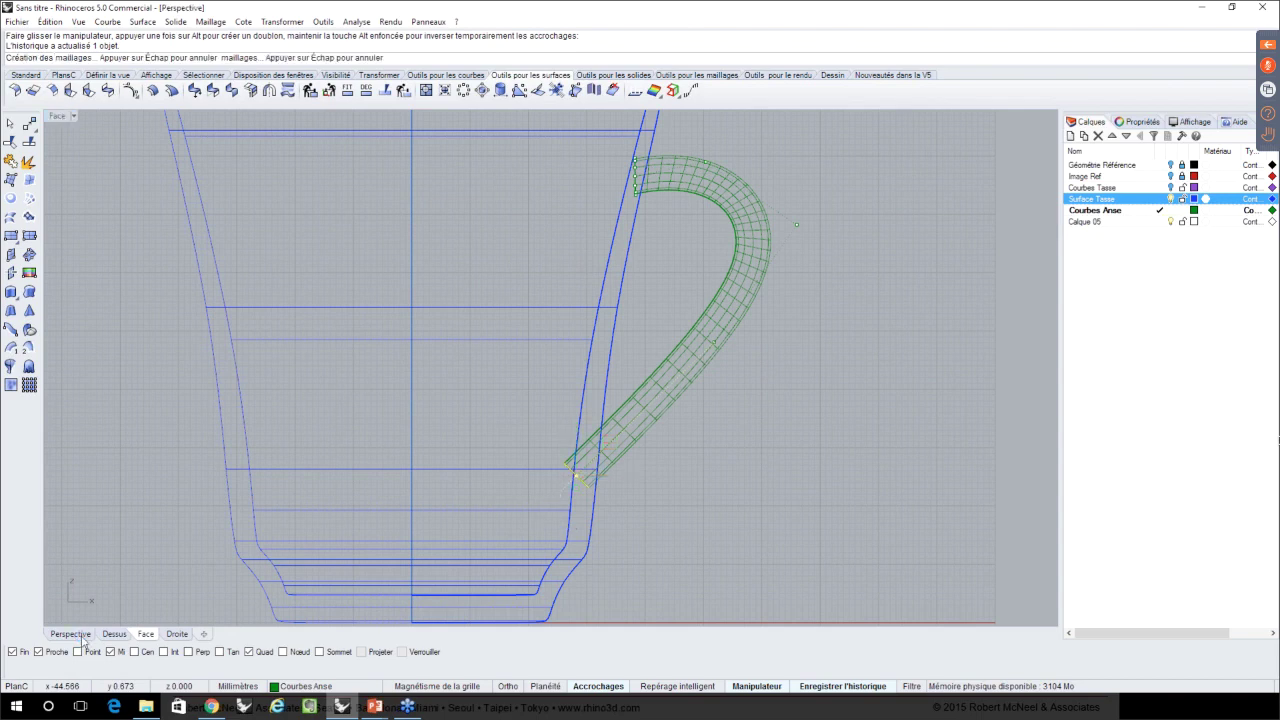
scroll(594, 410, "down", 10)
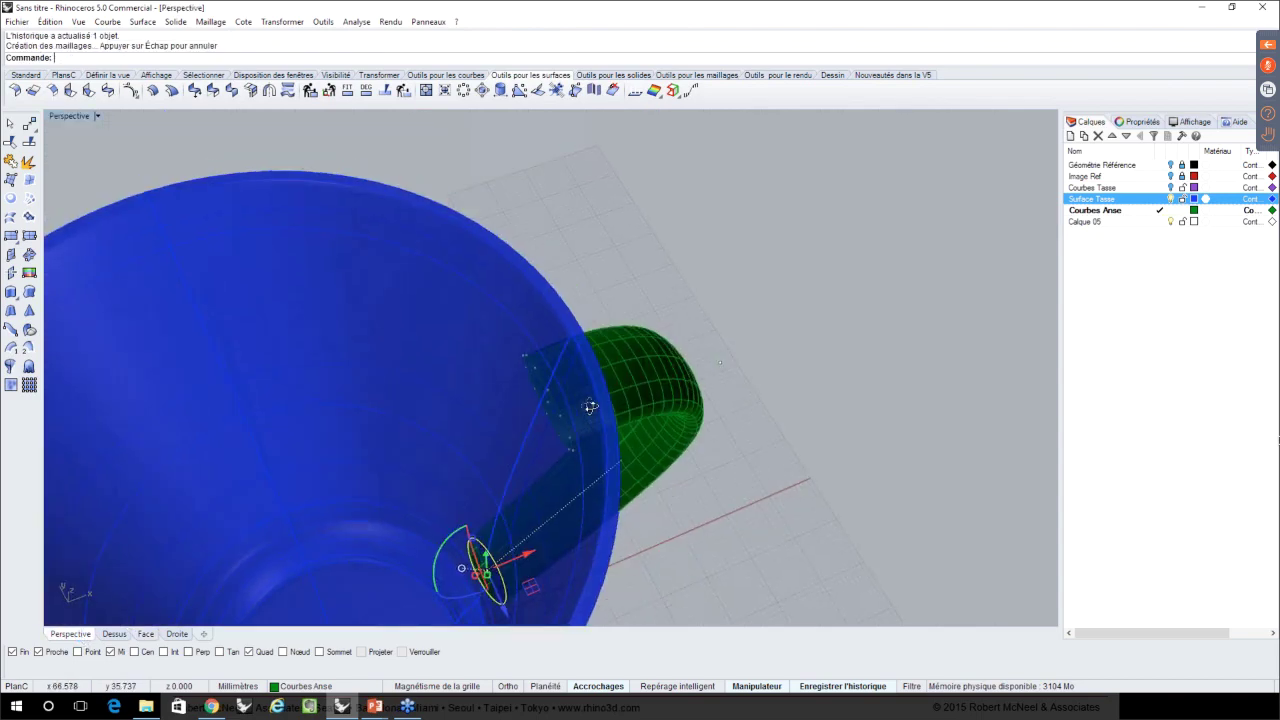
right_click_drag(678, 407, 620, 322)
scroll(720, 408, "down", 3)
left_click(620, 322)
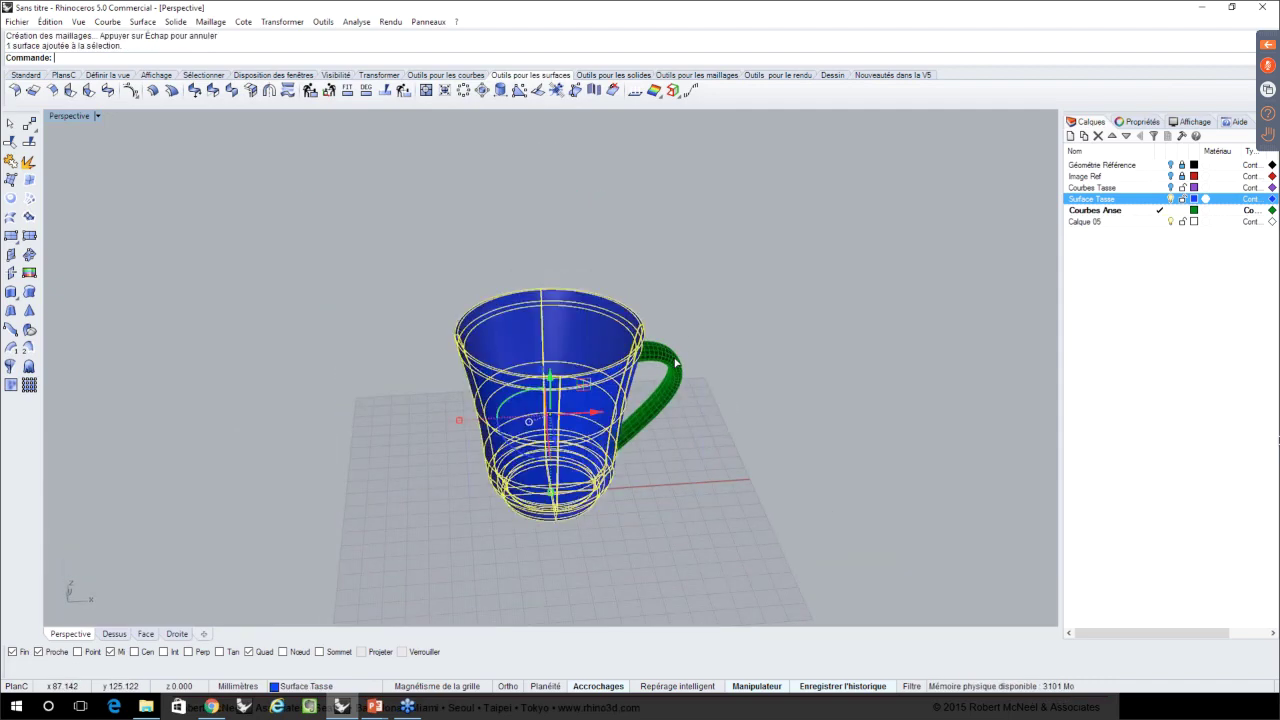
left_click(668, 385)
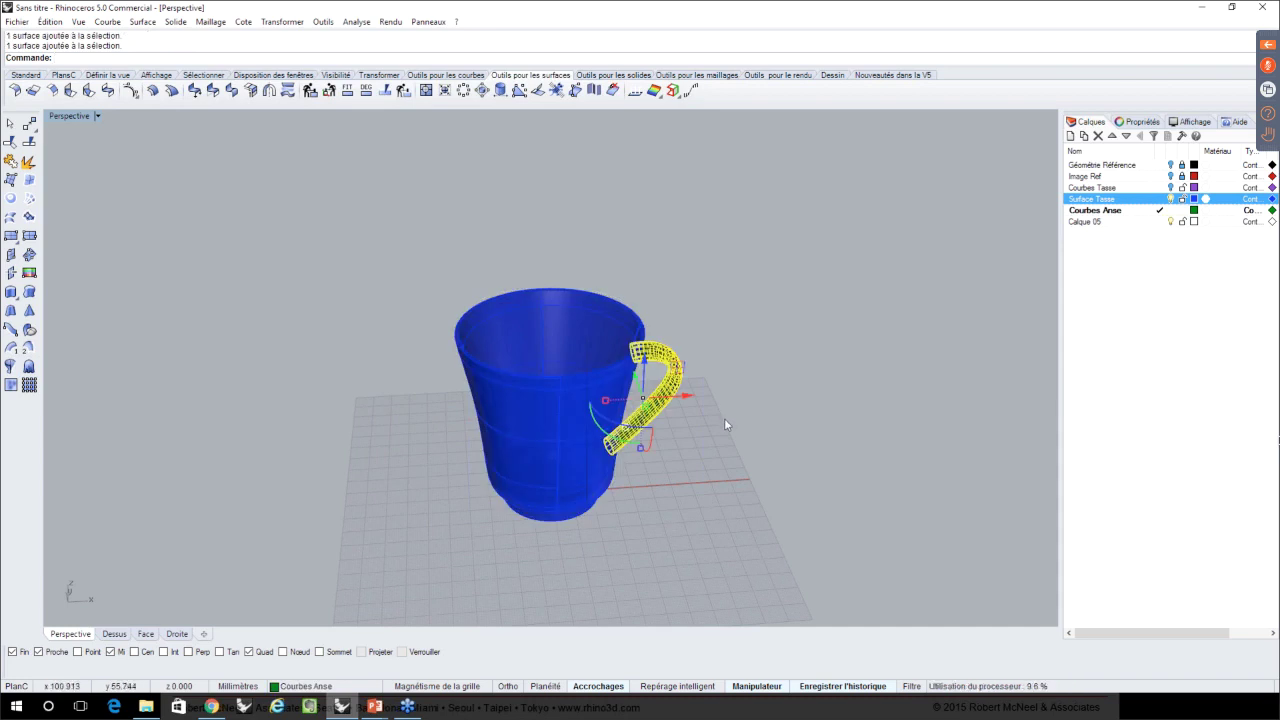
left_click(736, 435)
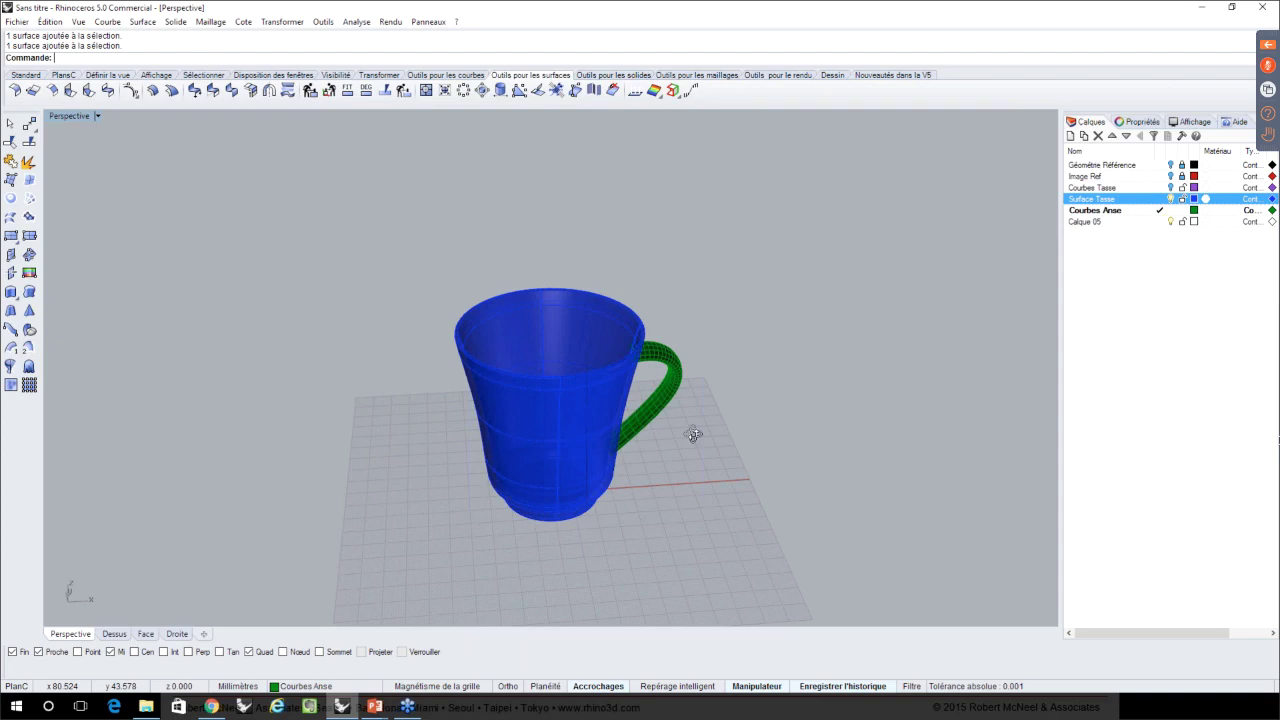
right_click_drag(694, 434, 692, 390)
- Rename the Calque 05 layer as Solides
left_click(1088, 222)
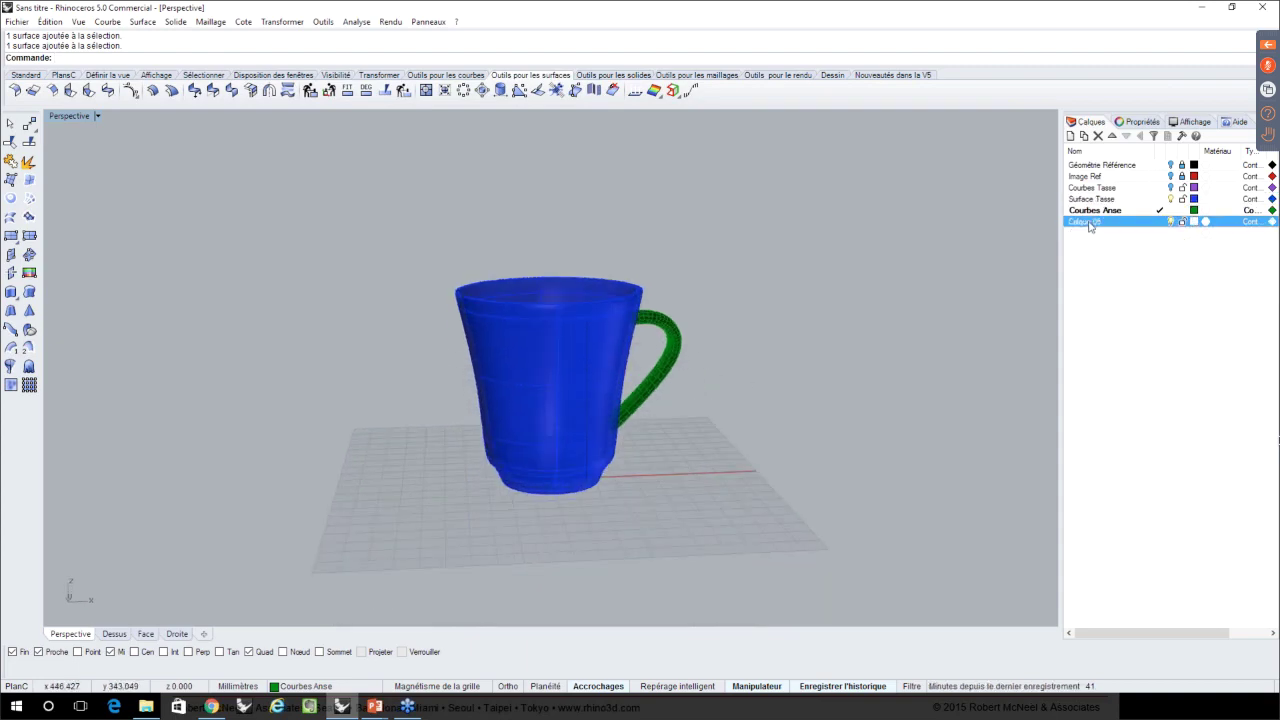
left_click(1089, 222)
type("Solides")
key("Return")
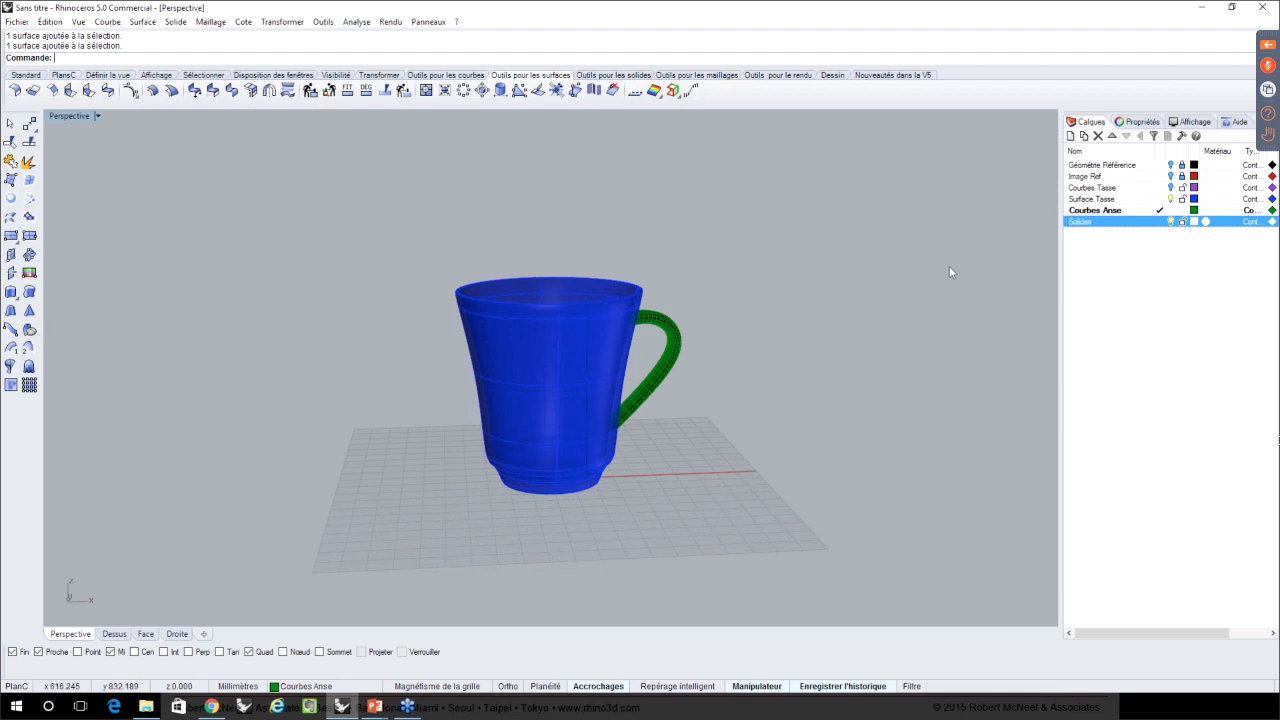
- Copy the cup body and handle surfaces onto the Solides layer
left_click(628, 357)
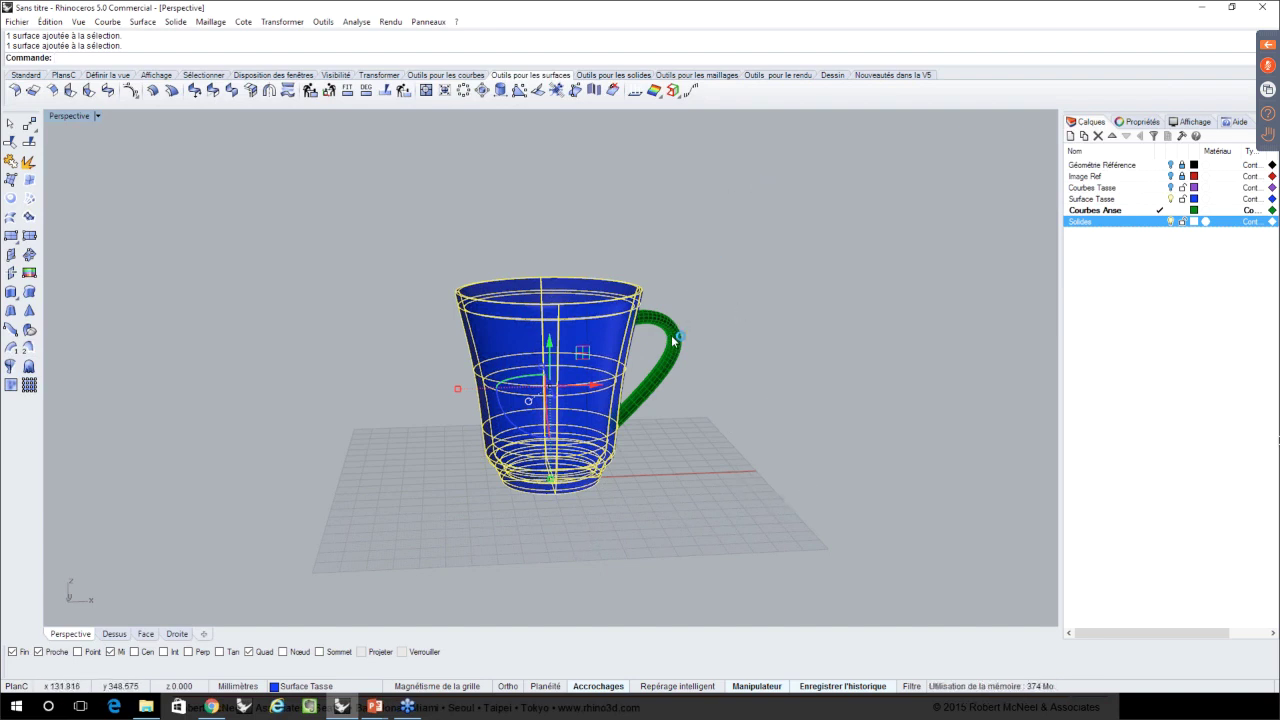
scroll(674, 341, "up", 3)
scroll(674, 341, "up", 1)
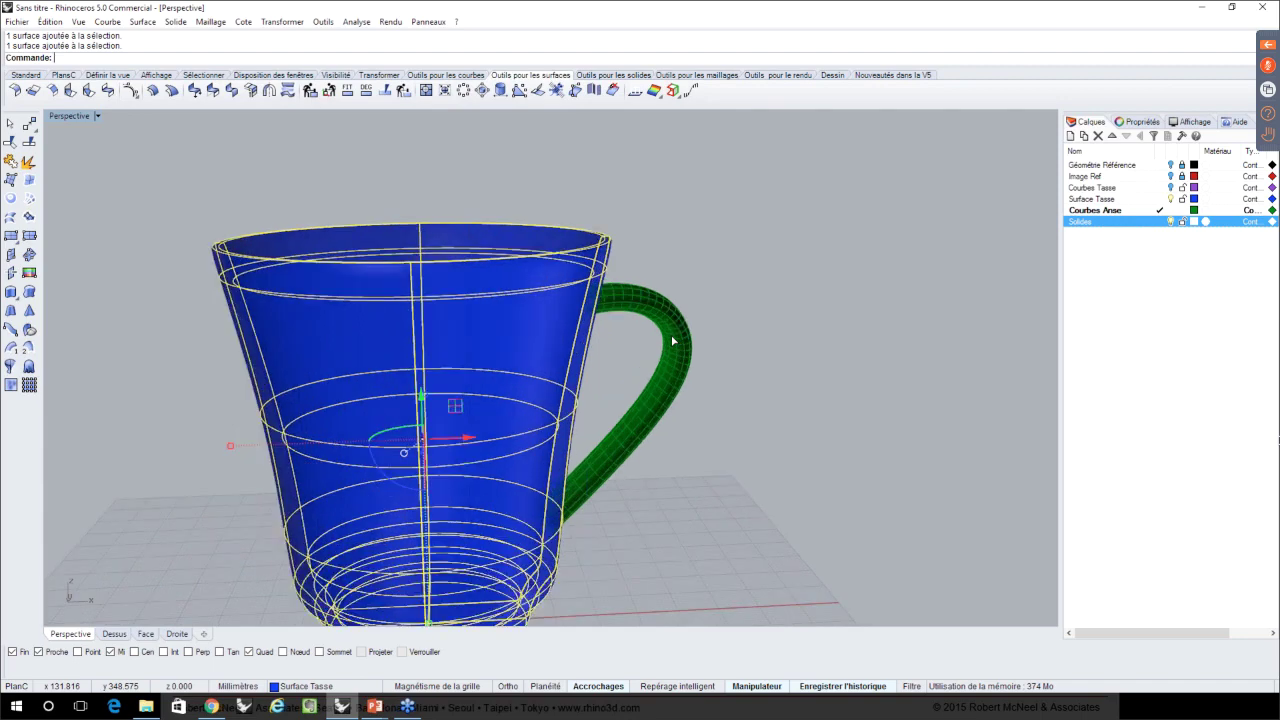
scroll(674, 341, "down", 5)
left_click(674, 341)
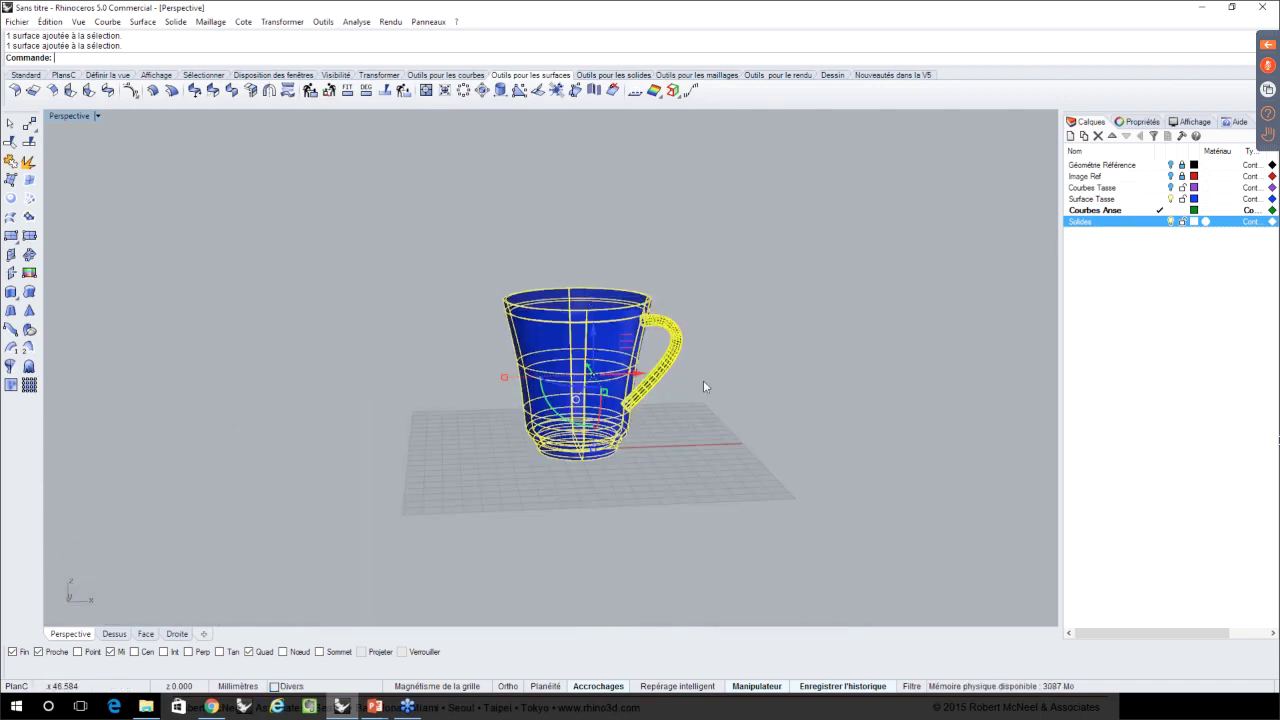
right_click(1097, 222)
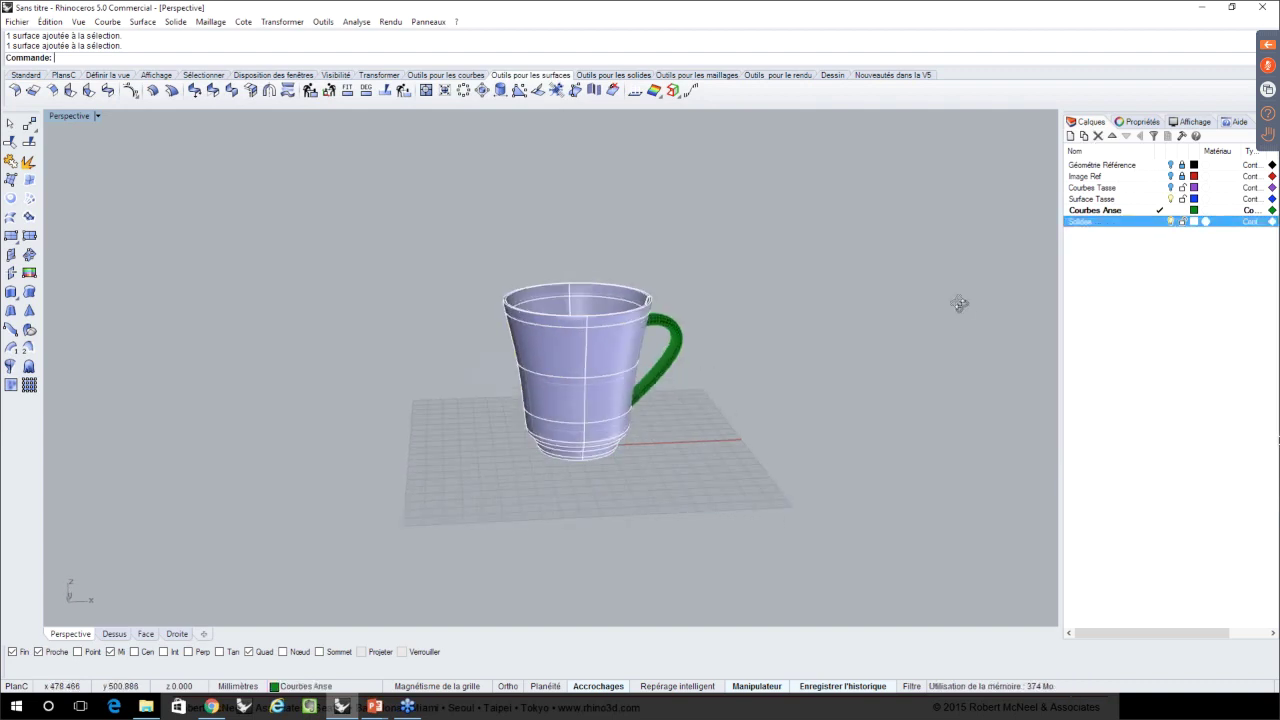
- Make Solides the current layer and hide the Surface Tasse and Courbes Anse layers
left_click(1160, 221)
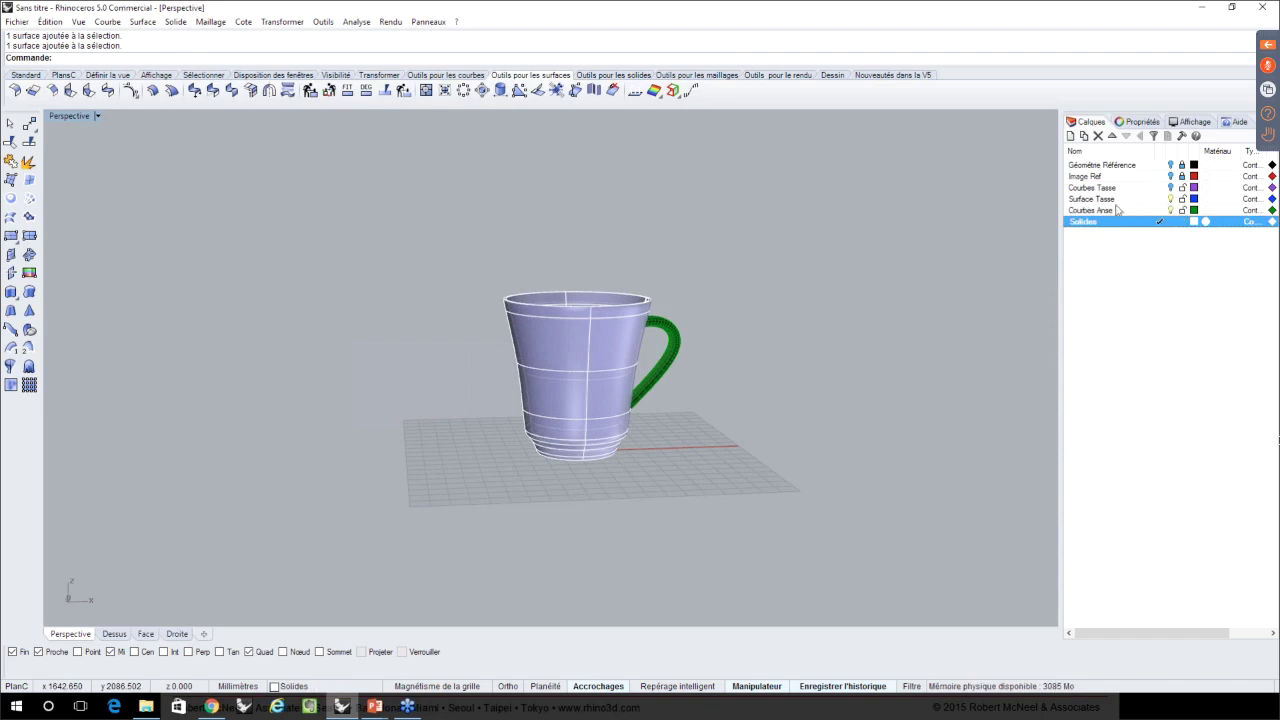
left_click(1171, 199)
left_click(1171, 210)
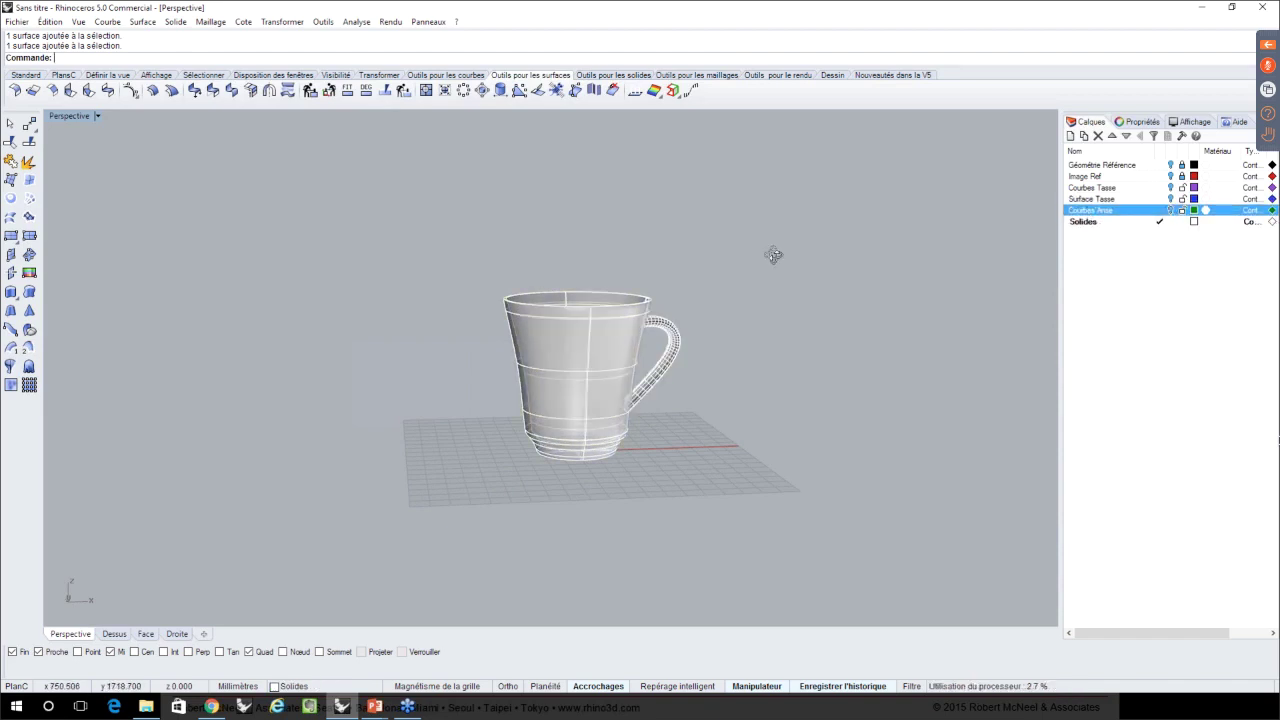
- Examine the copied cup body and handle on the Solides layer from several angles, selecting the cup body to check it
right_click_drag(771, 254, 740, 280)
left_click(614, 323)
left_click(614, 323)
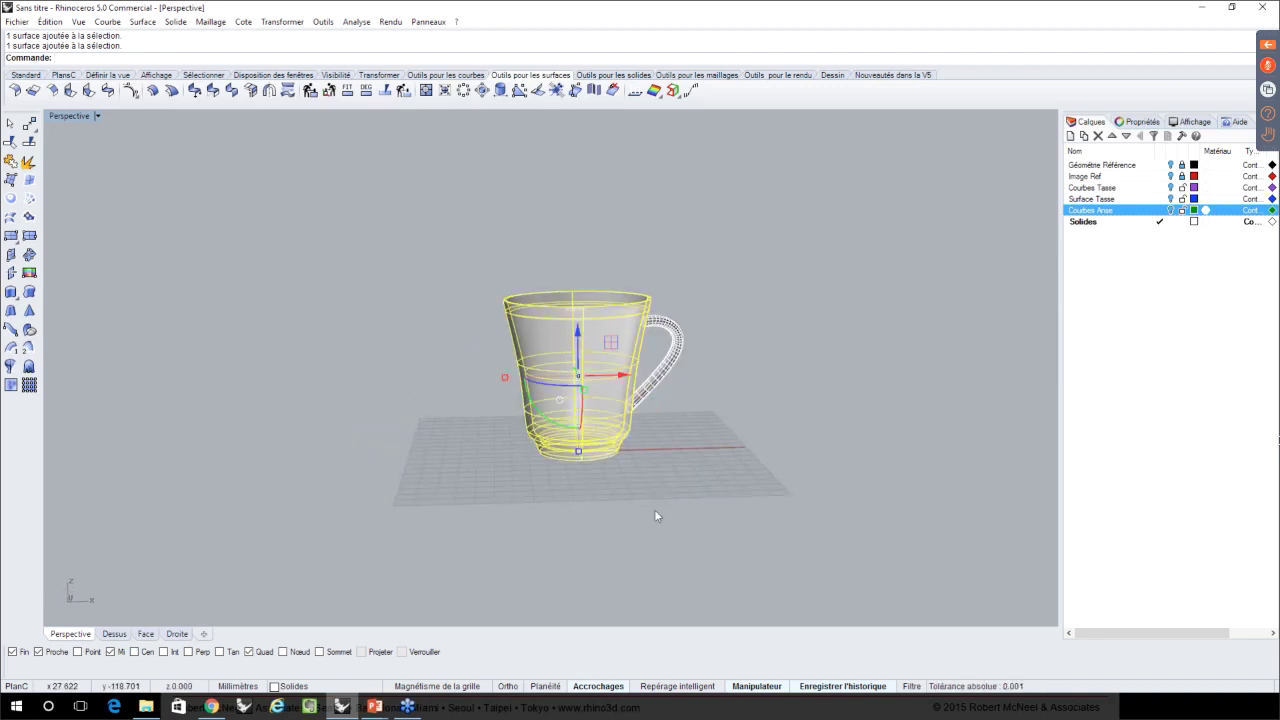
left_click(654, 512)
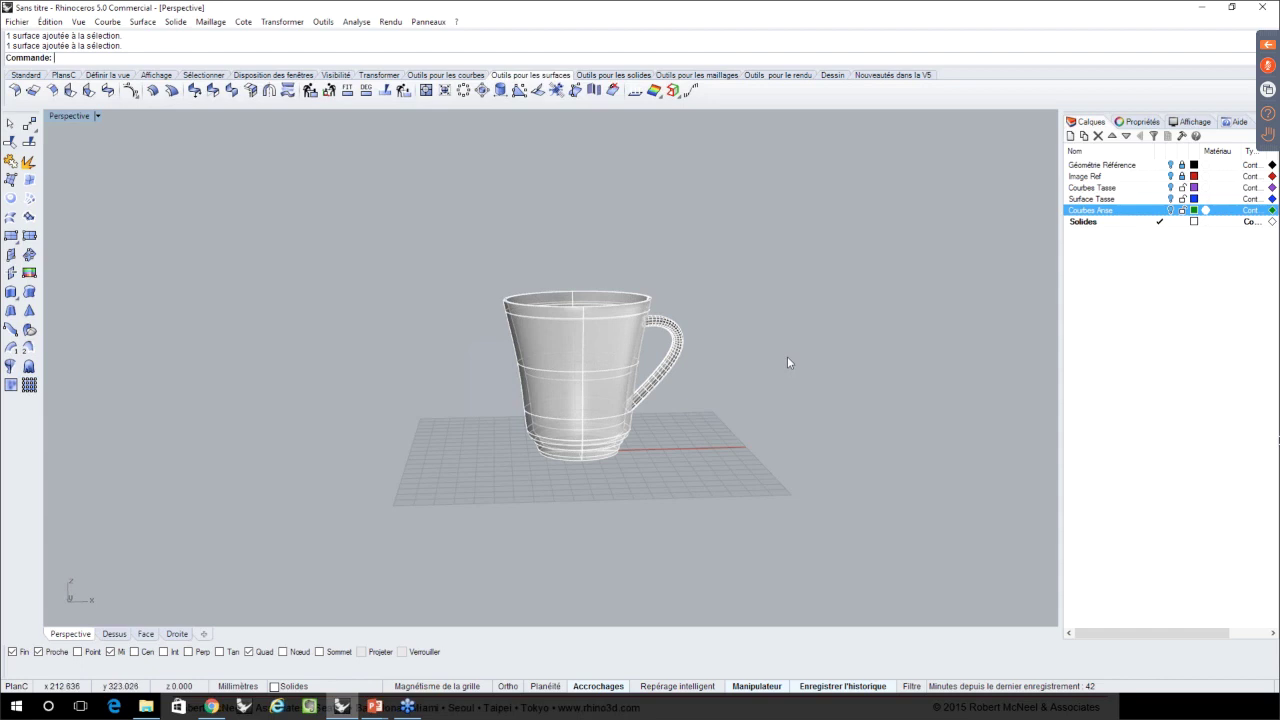
right_click_drag(789, 360, 714, 288)
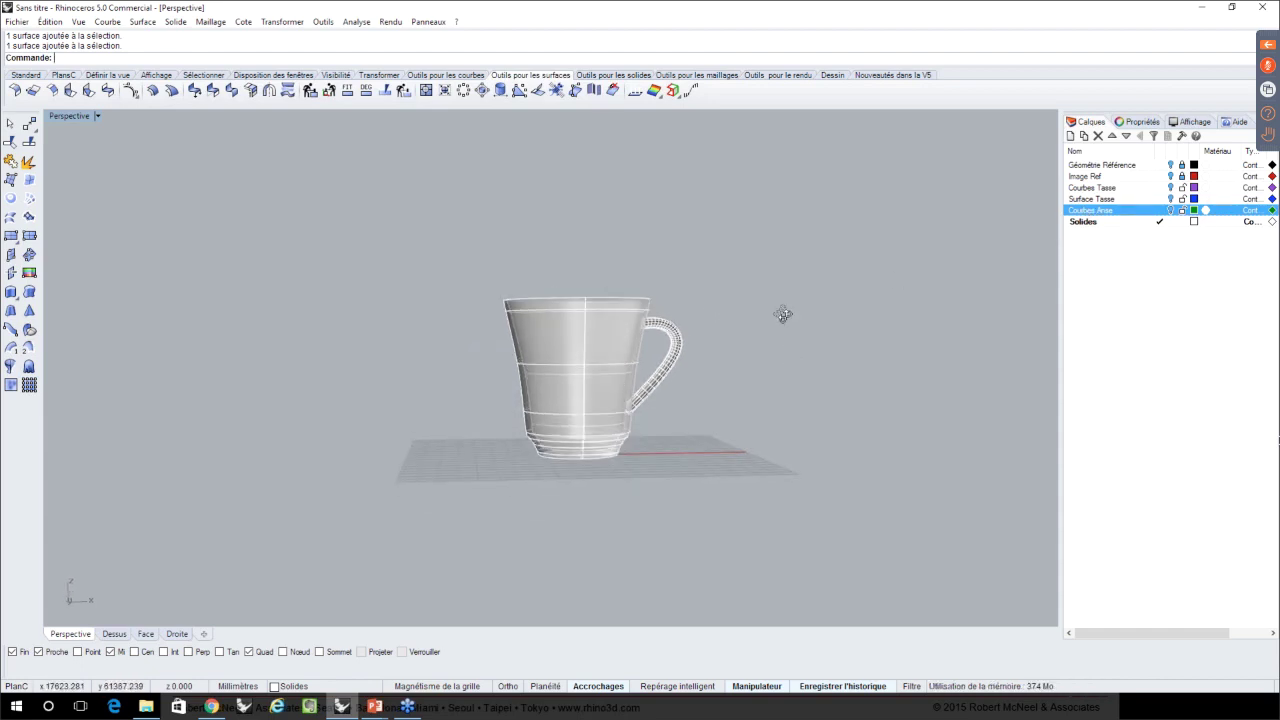
right_click_drag(700, 371, 731, 337)
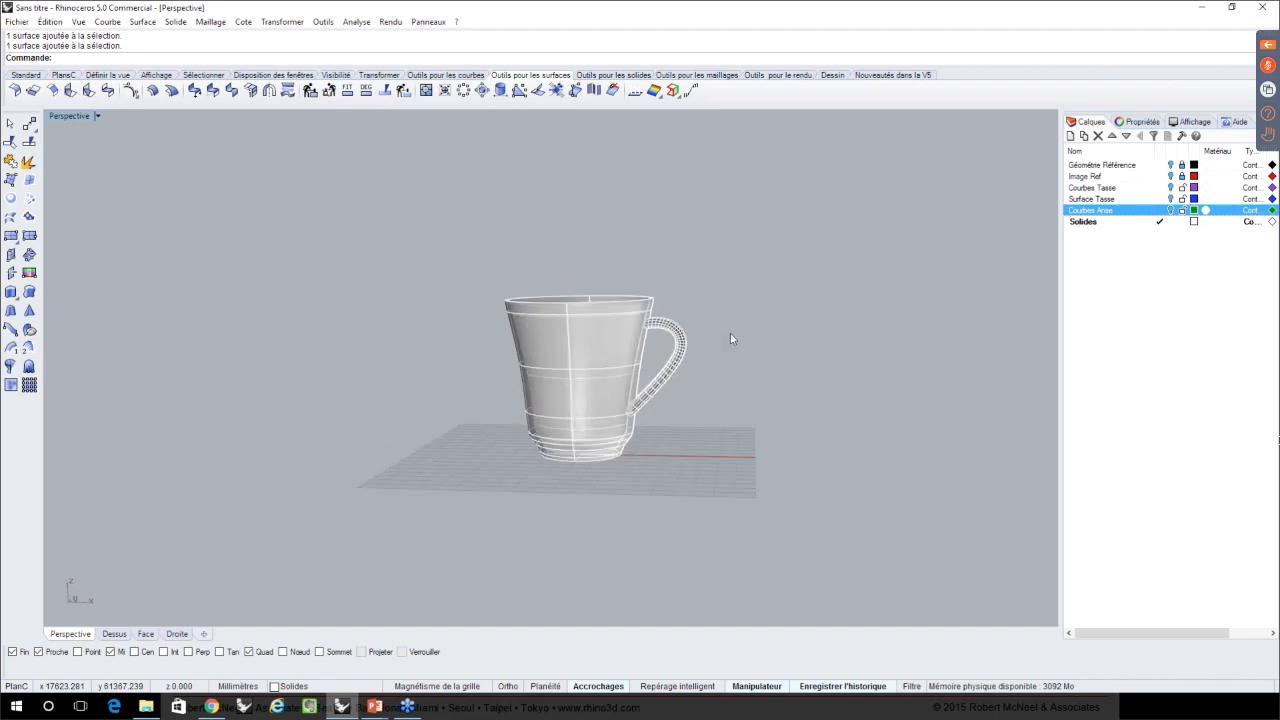
- Switch the Perspective view to the opaque shaded display mode to view the cup and handle
scroll(619, 364, "up", 4)
right_click_drag(619, 364, 561, 492)
scroll(615, 348, "up", 3)
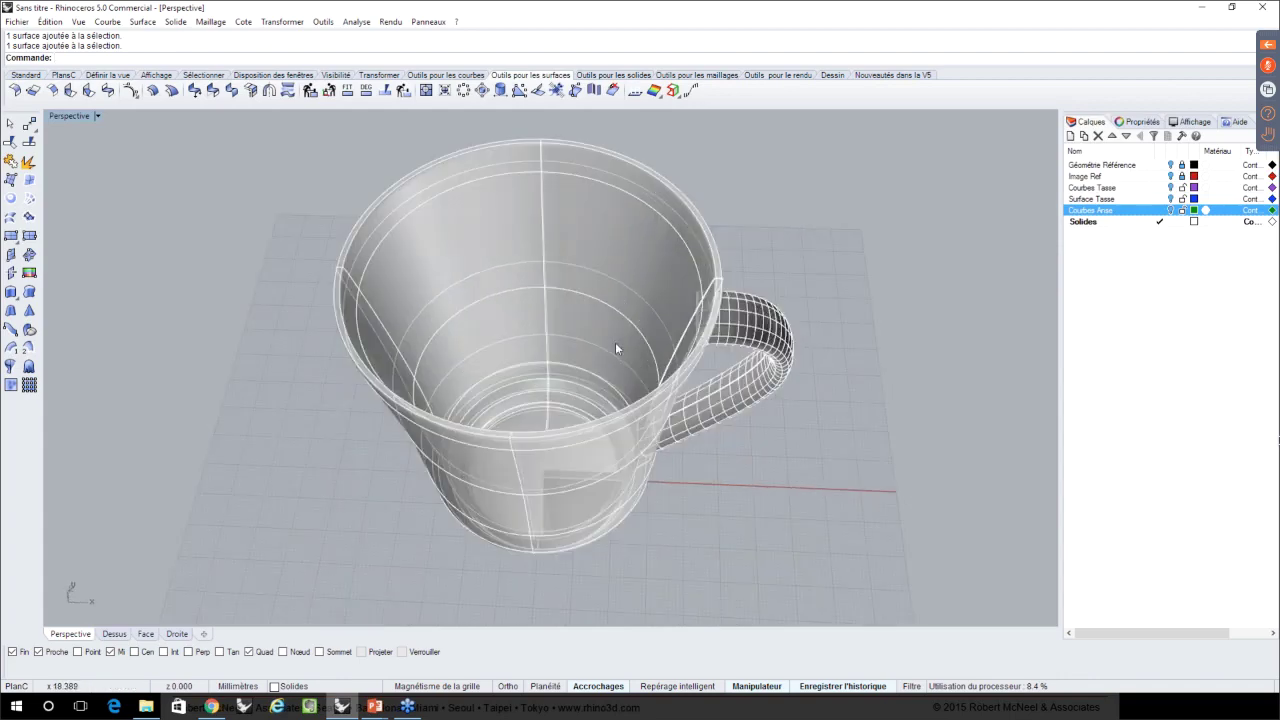
left_click(24, 75)
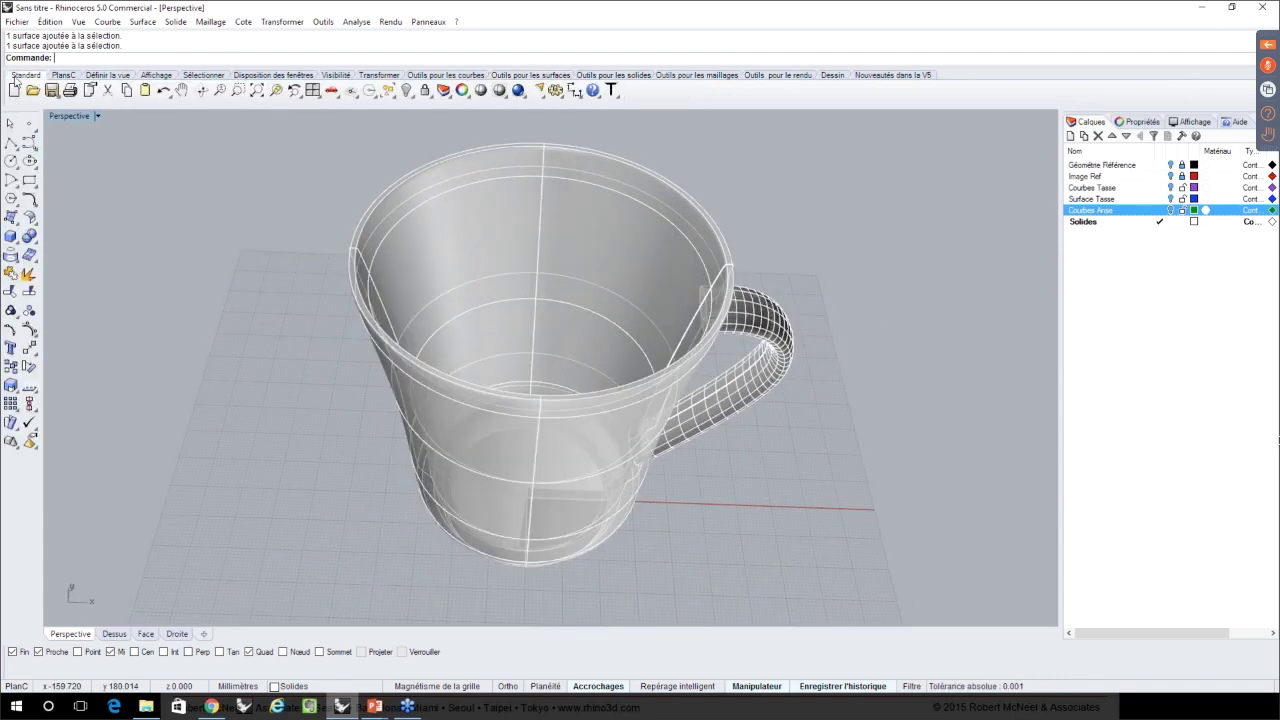
left_click(480, 90)
- Examine the cup's interior and exterior around the handle's lower end, selecting the handle and cup body to check them as separate objects
left_click(613, 75)
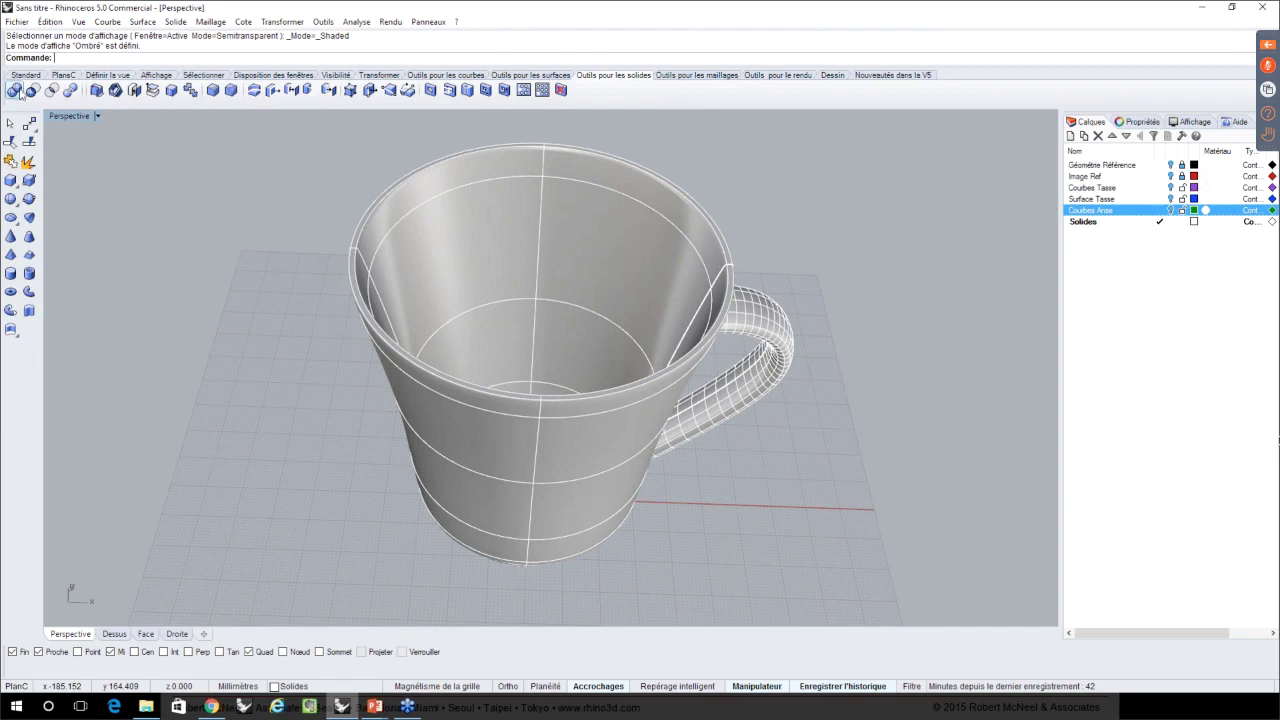
right_click_drag(297, 229, 708, 394)
scroll(708, 394, "down", 3)
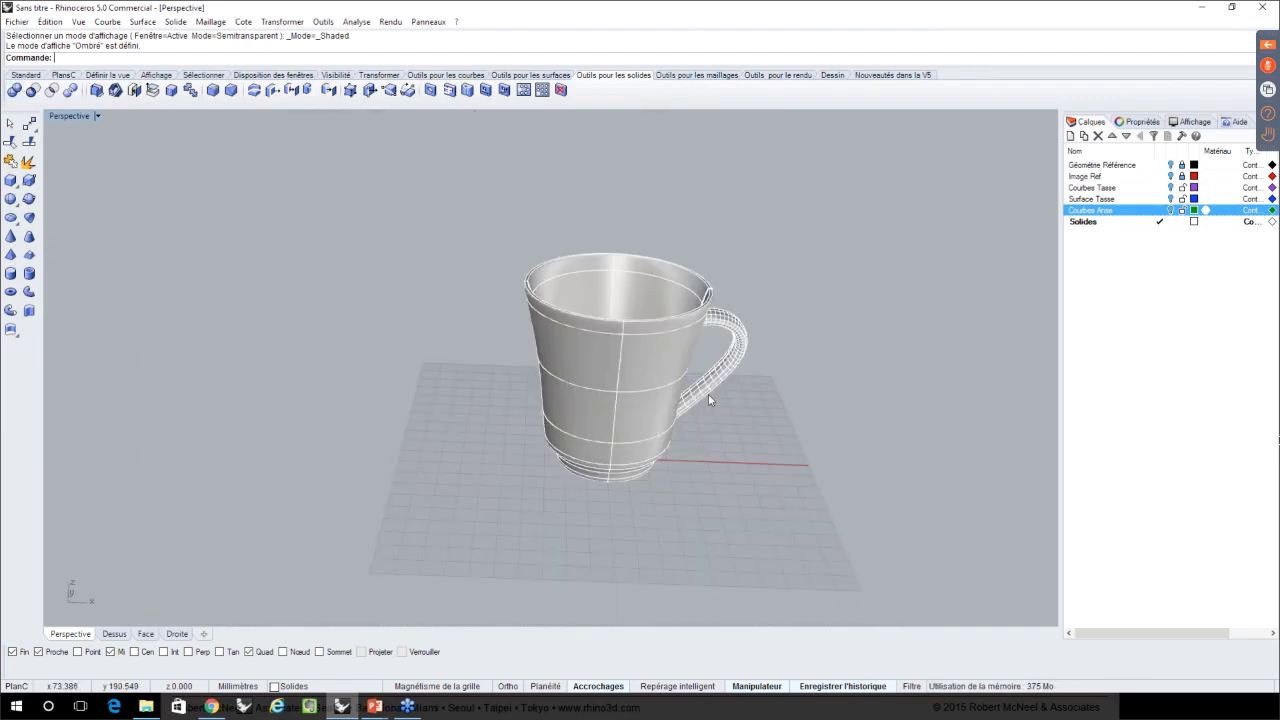
left_click(708, 394)
left_click(630, 432)
left_click(620, 521)
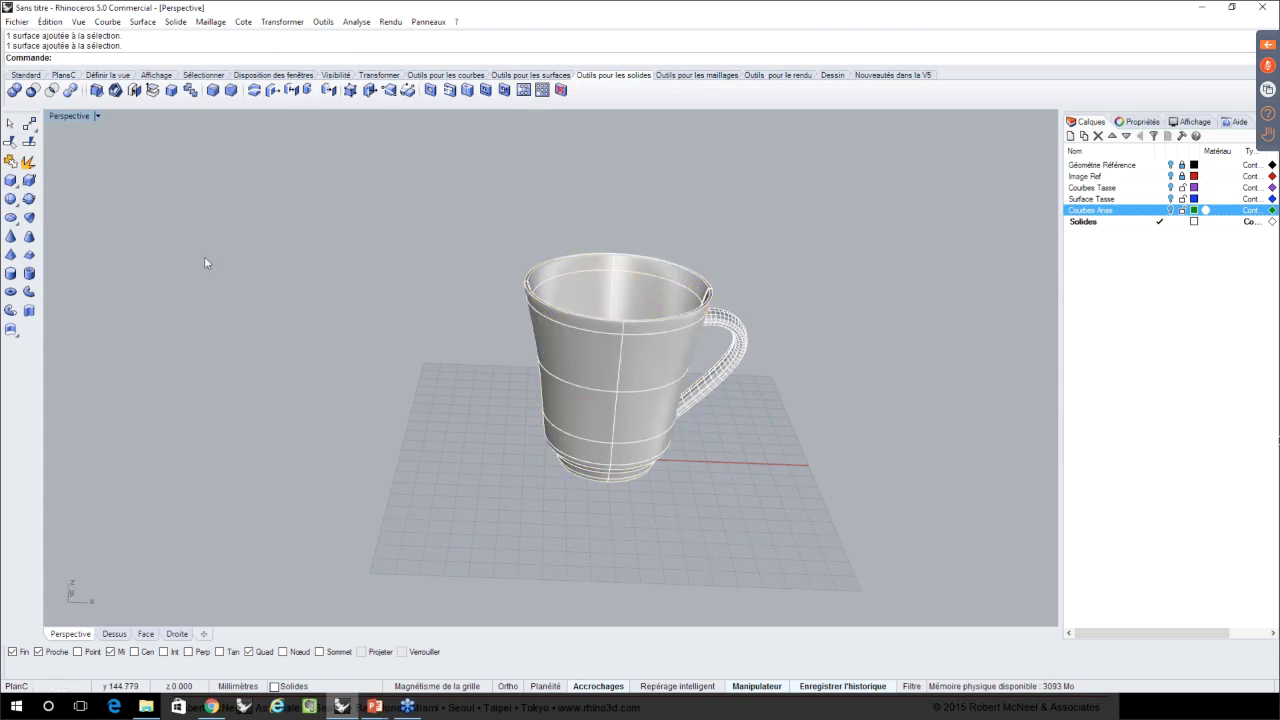
right_click_drag(517, 250, 517, 260)
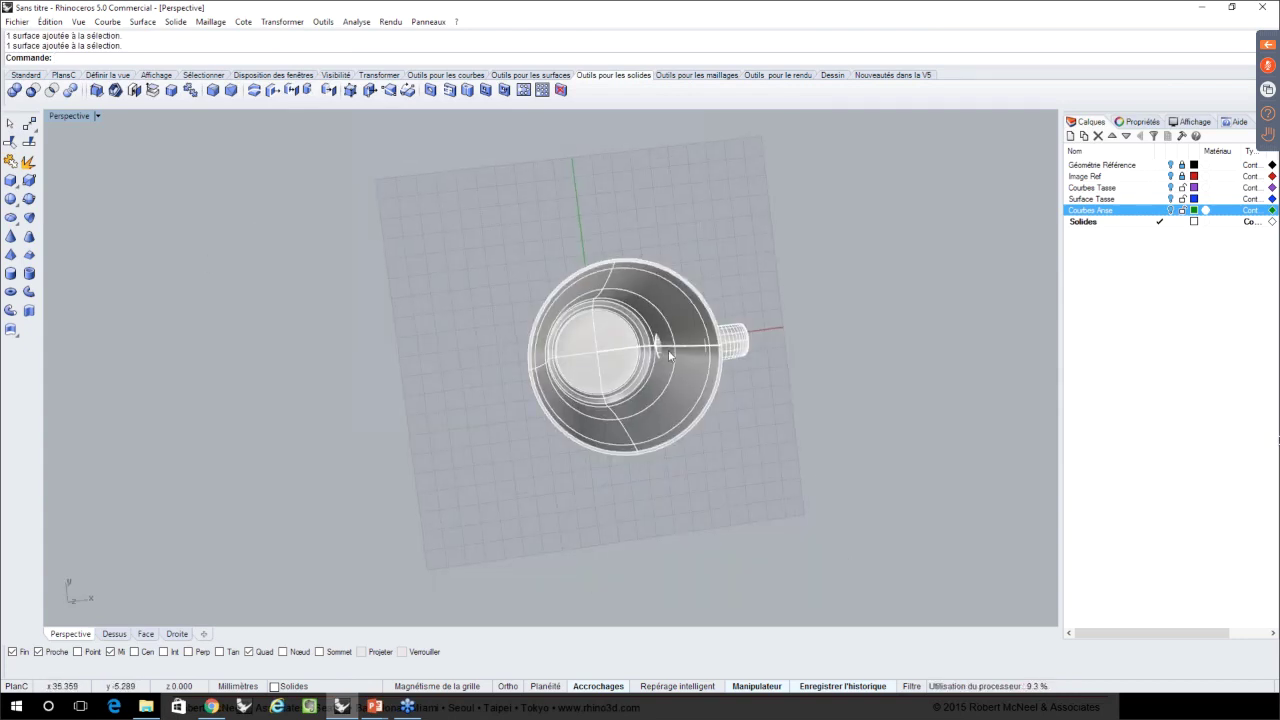
scroll(670, 355, "up", 4)
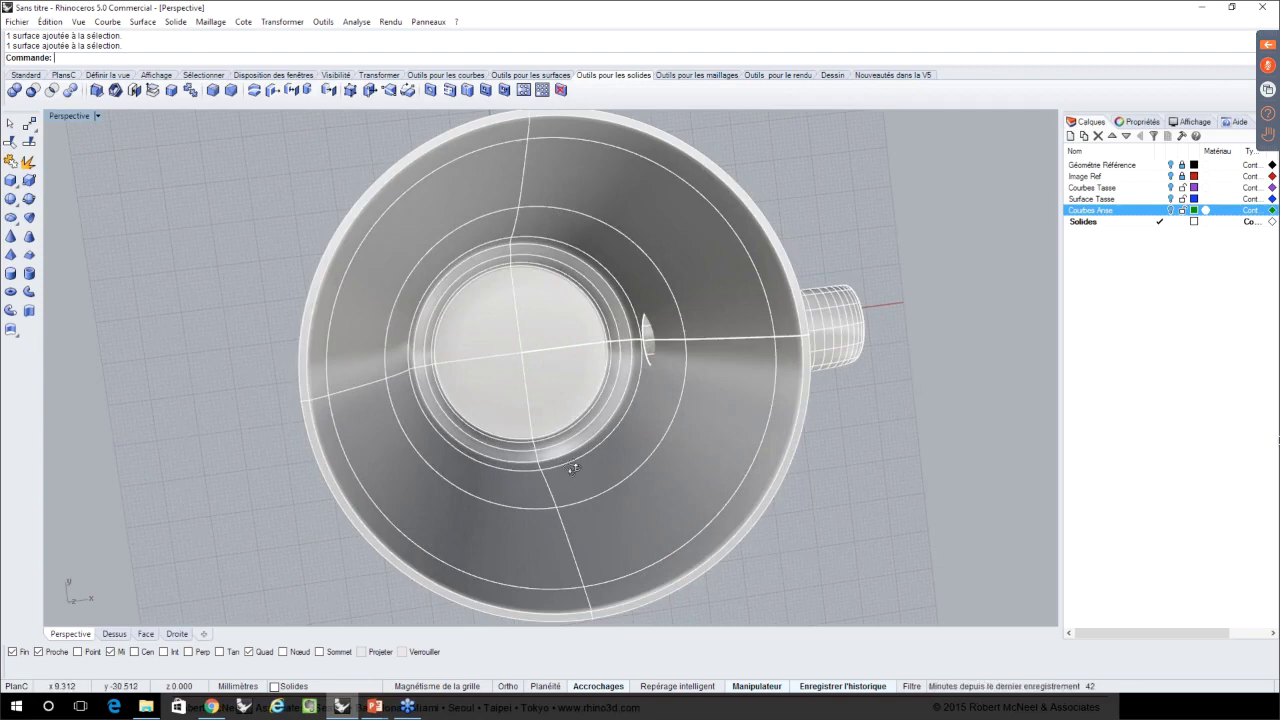
right_click_drag(573, 469, 573, 443)
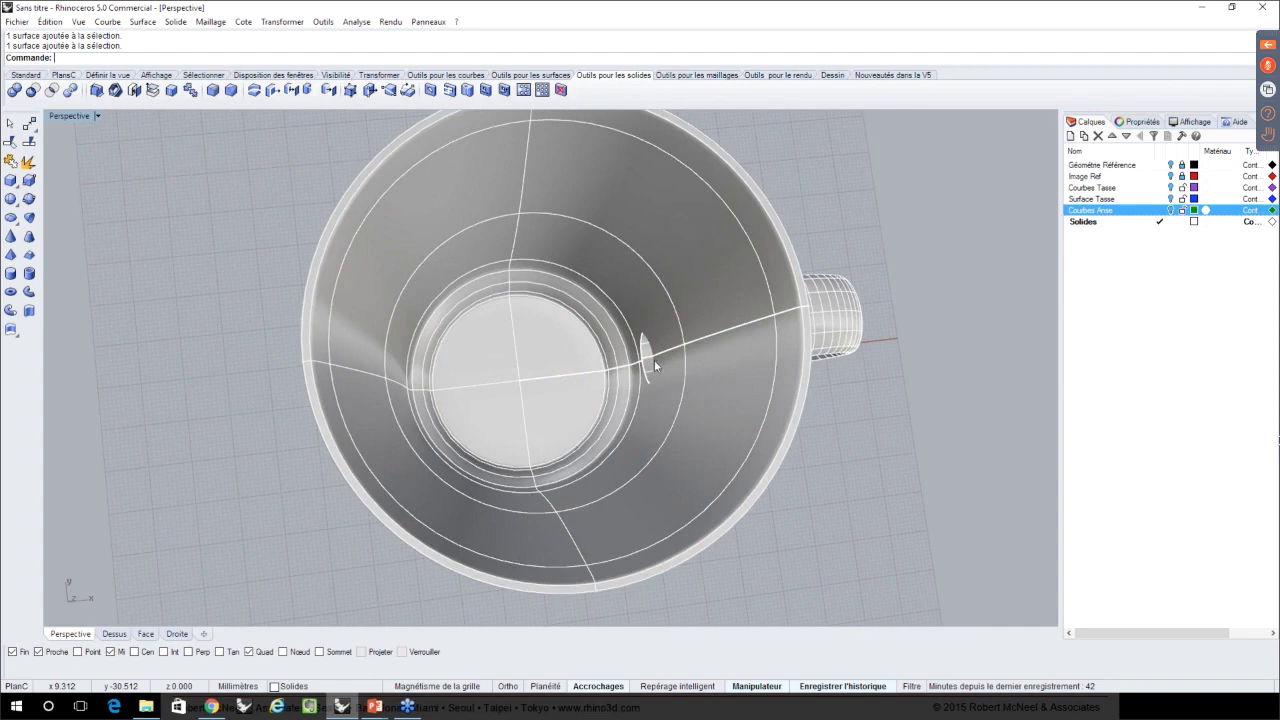
scroll(640, 364, "up", 3)
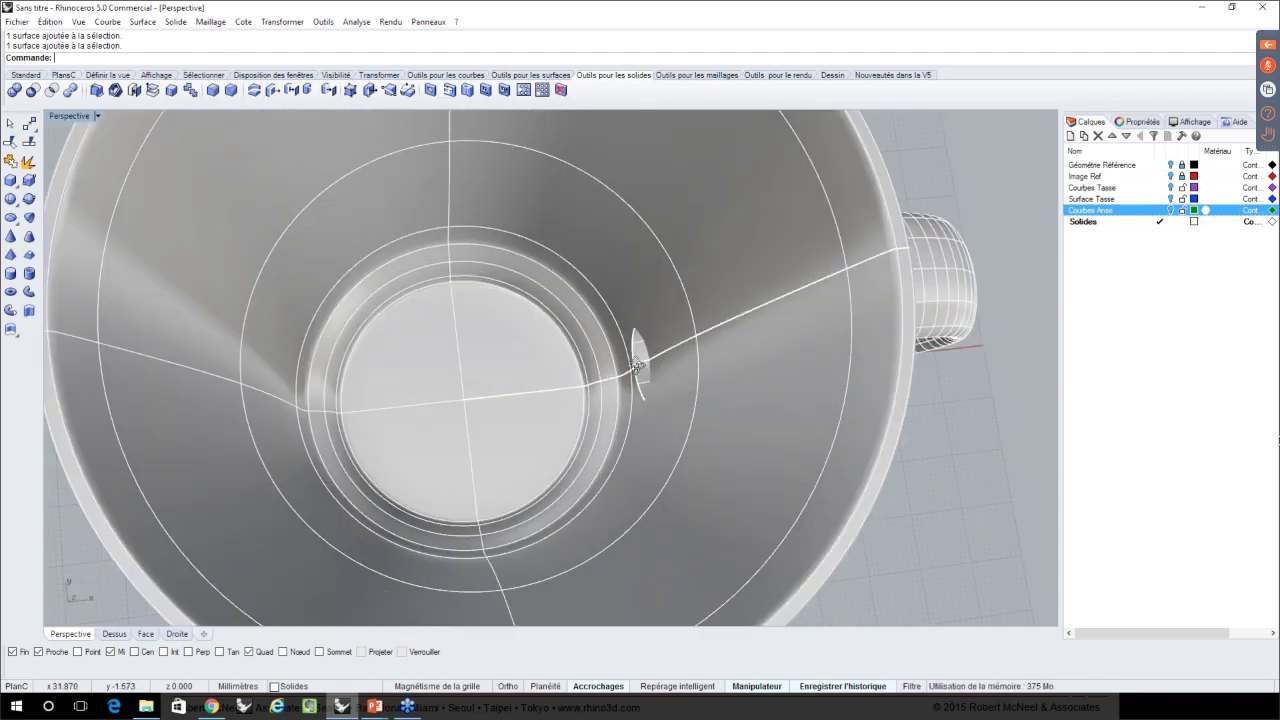
right_click_drag(638, 366, 637, 366)
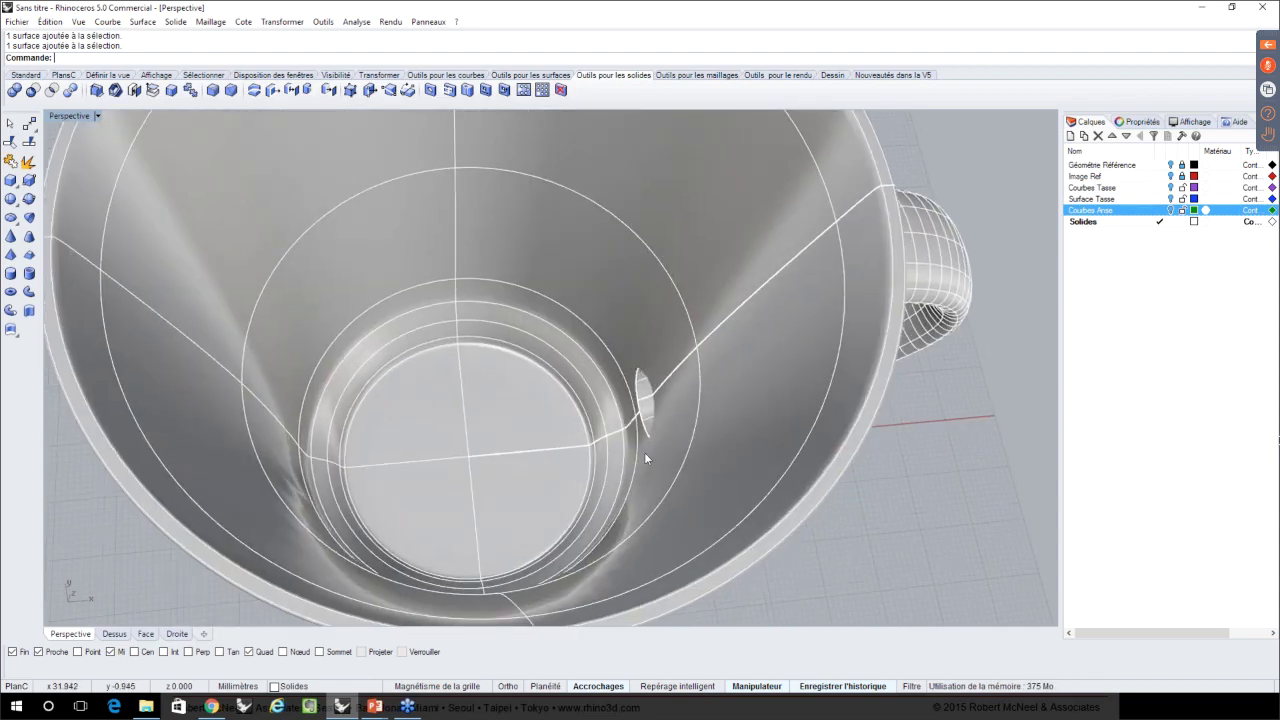
scroll(644, 452, "down", 8)
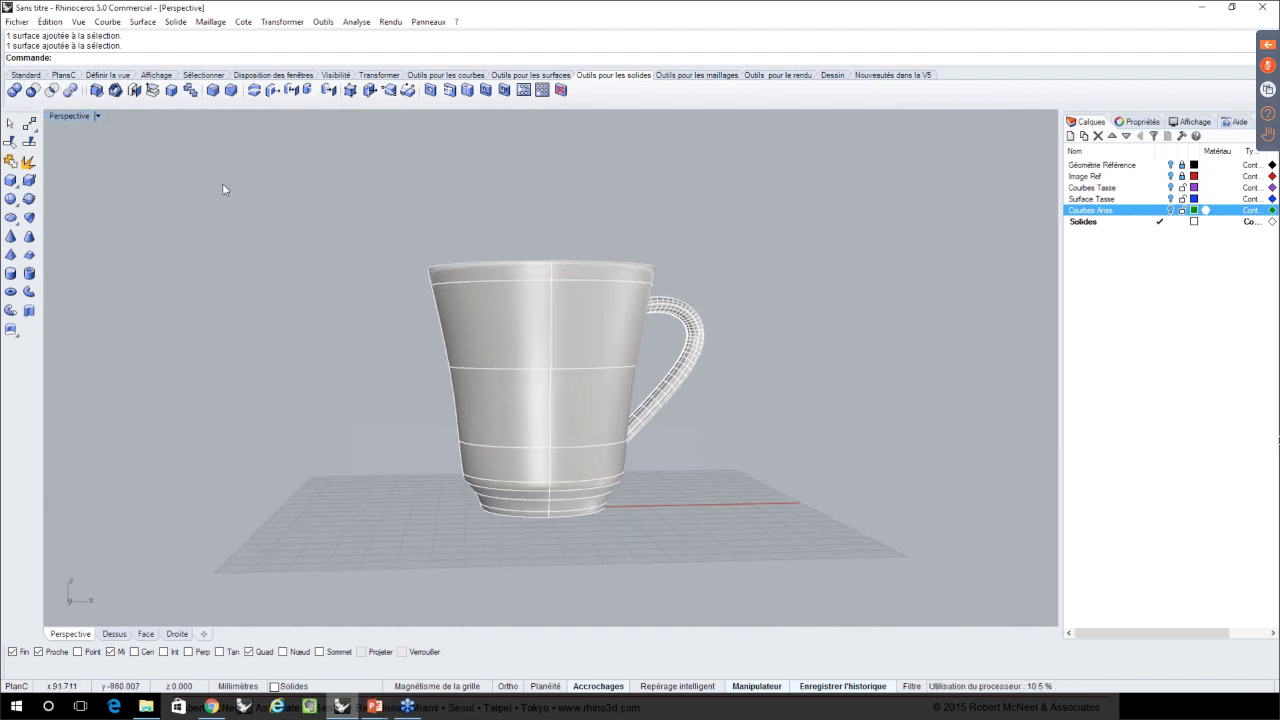
right_click_drag(372, 179, 522, 342)
scroll(576, 374, "up", 3)
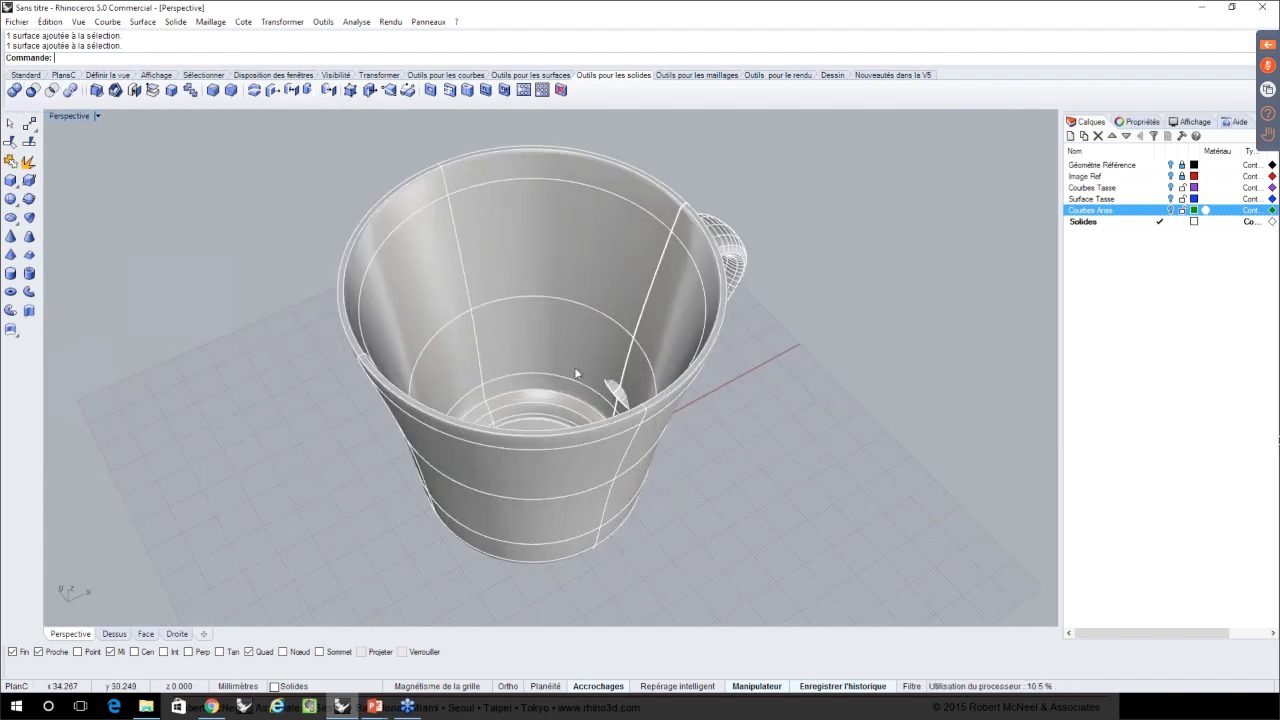
right_click_drag(576, 374, 540, 330)
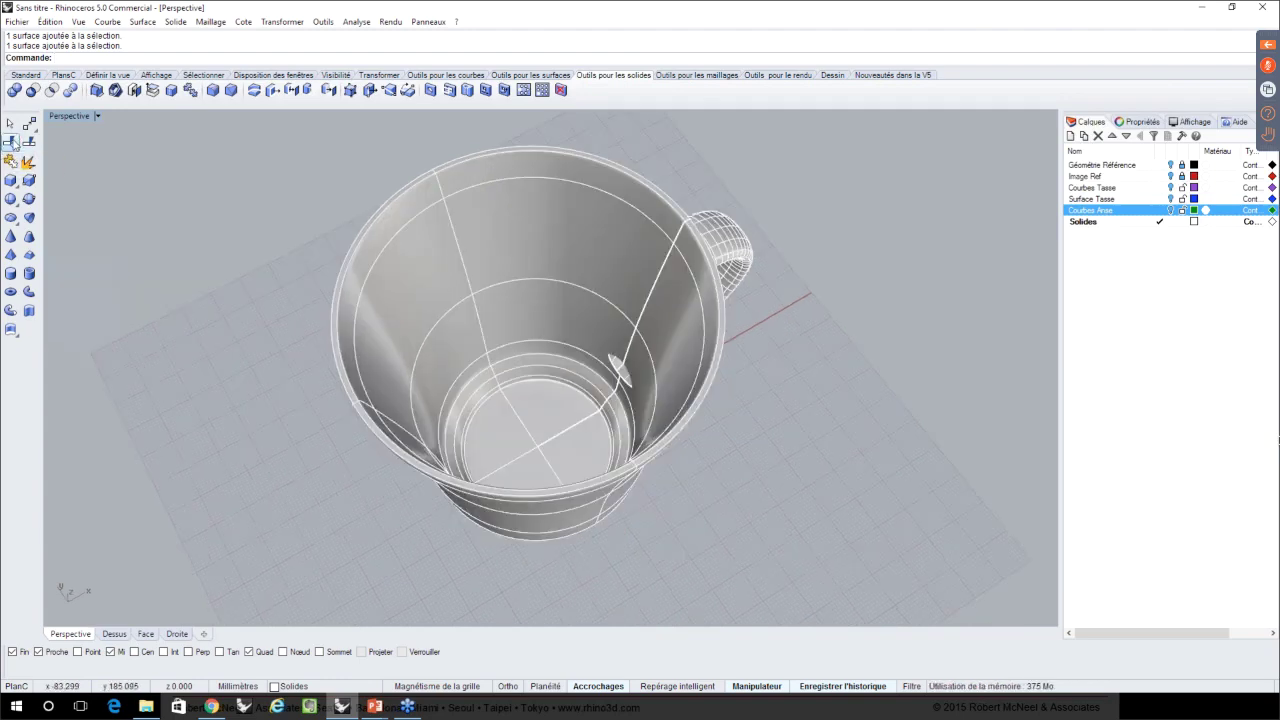
- Trim away the part of the handle's lower end inside the cup wall's thickness, using the cup body as the cutting object
left_click(12, 142)
right_click_drag(514, 338, 514, 343)
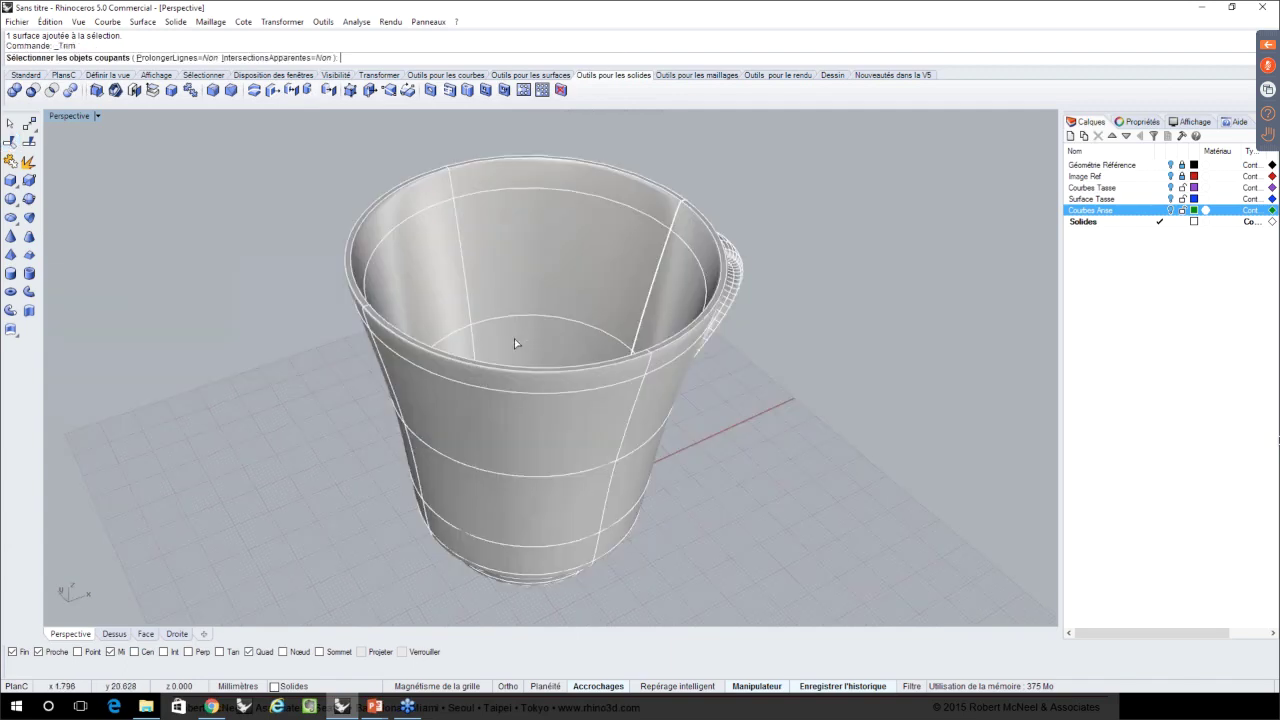
left_click(617, 242)
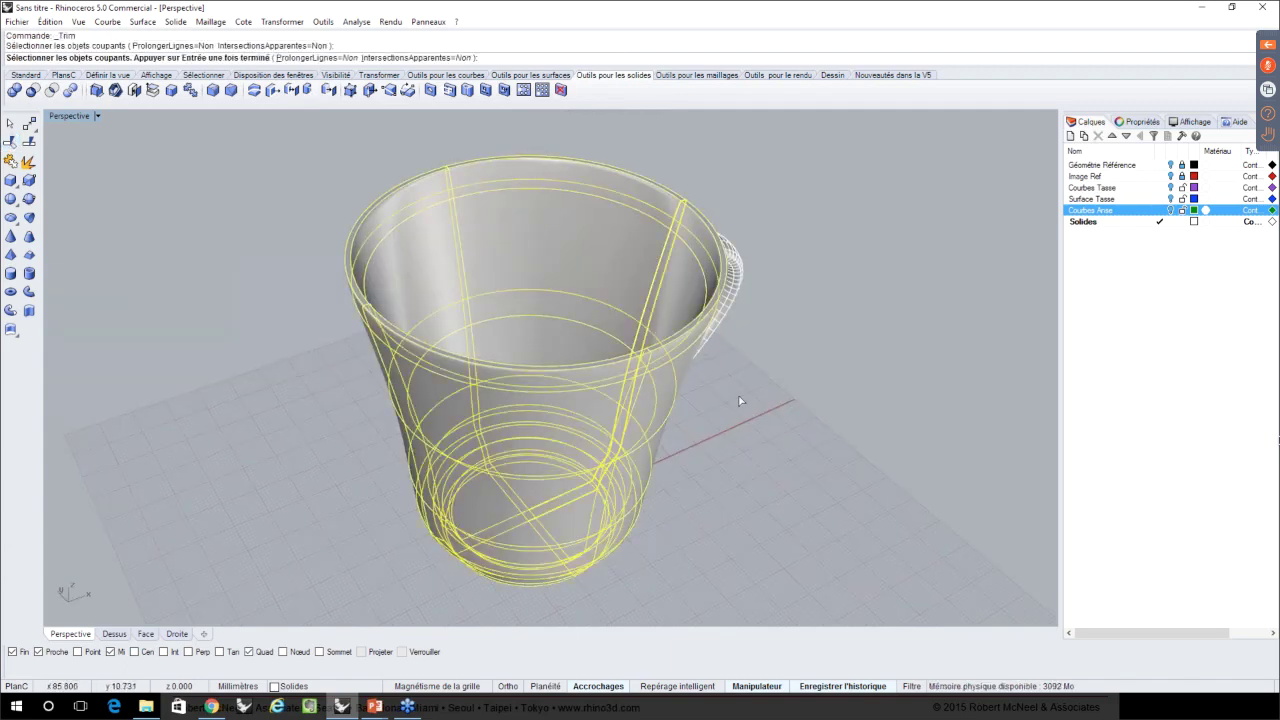
key("Return")
left_click(146, 634)
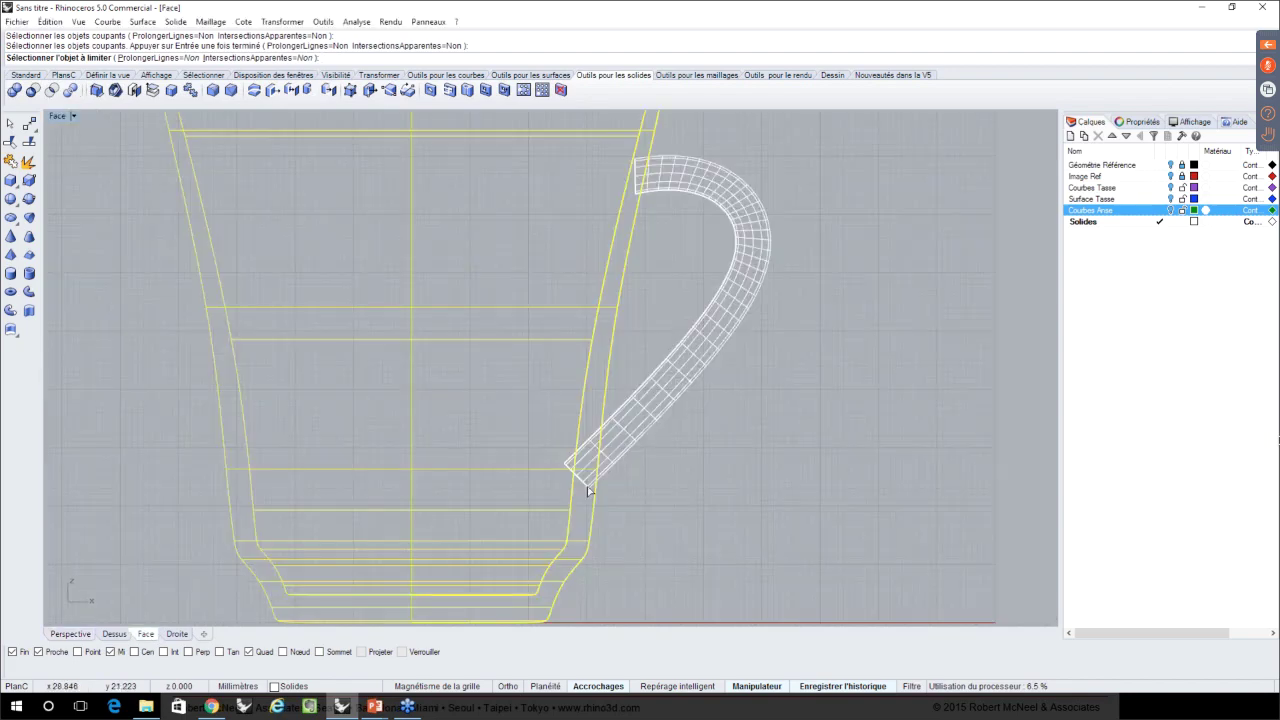
scroll(588, 485, "up", 2)
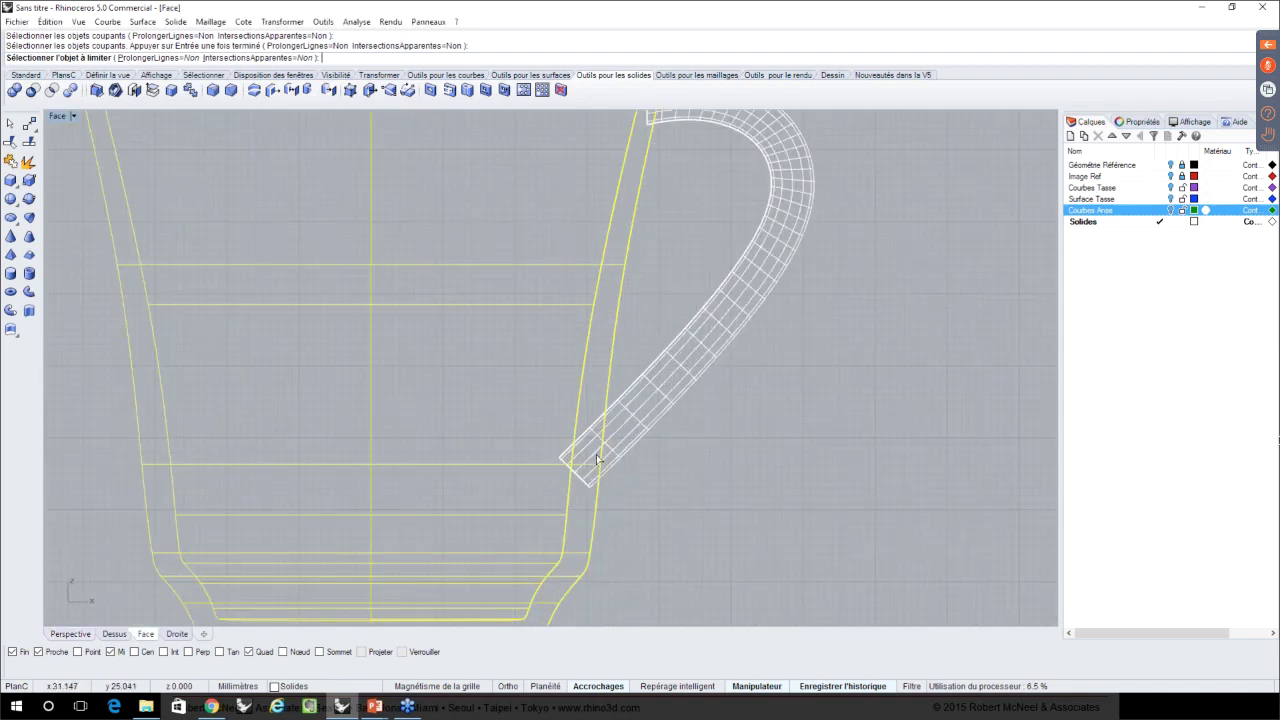
scroll(594, 425, "up", 2)
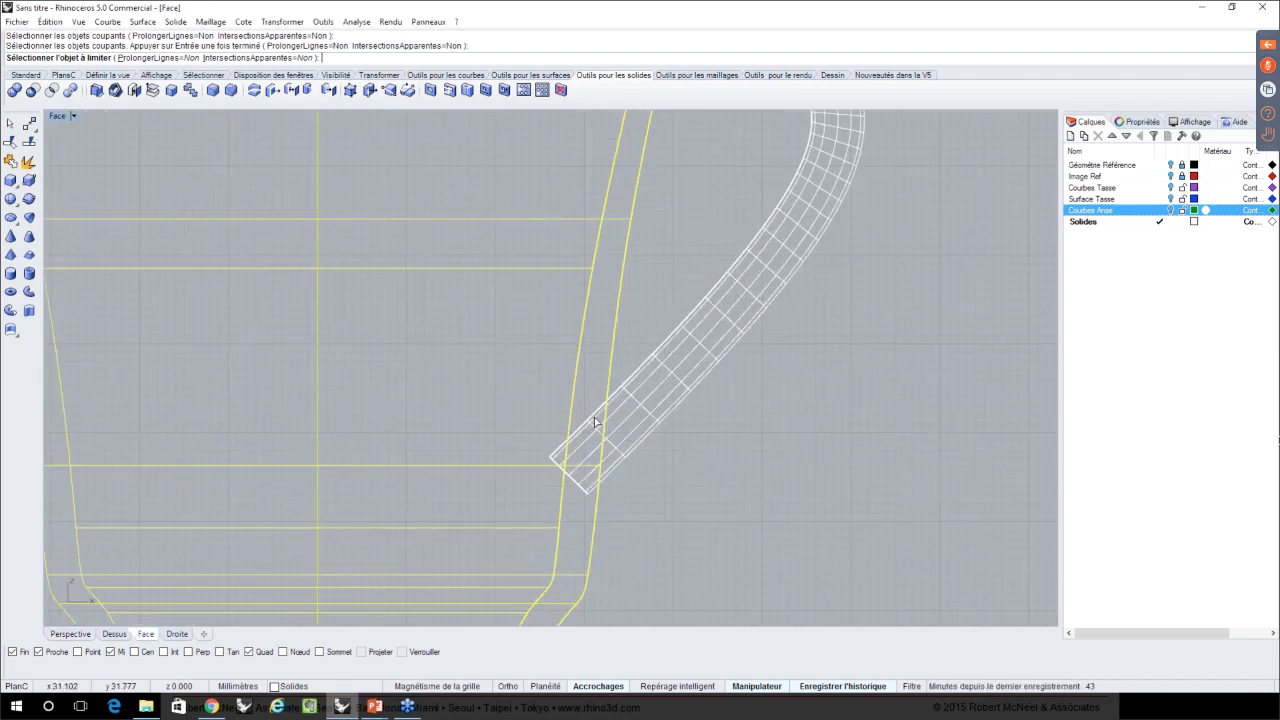
left_click(594, 422)
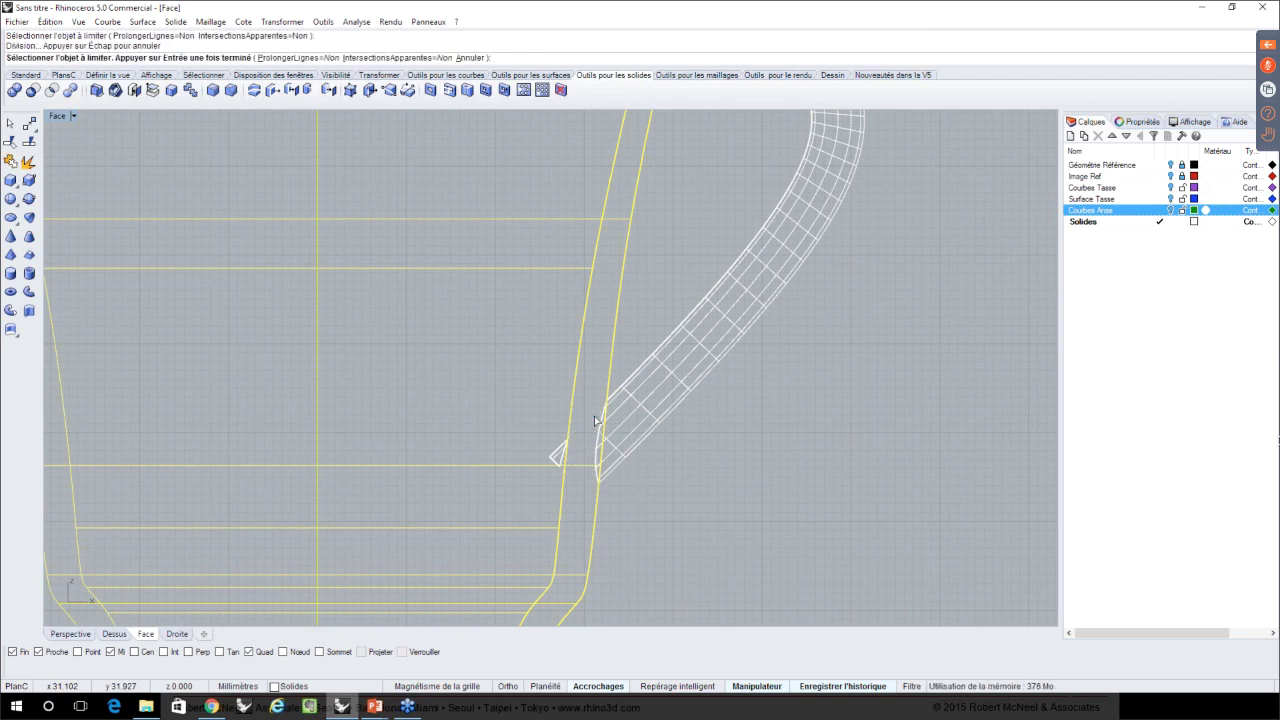
key("Return")
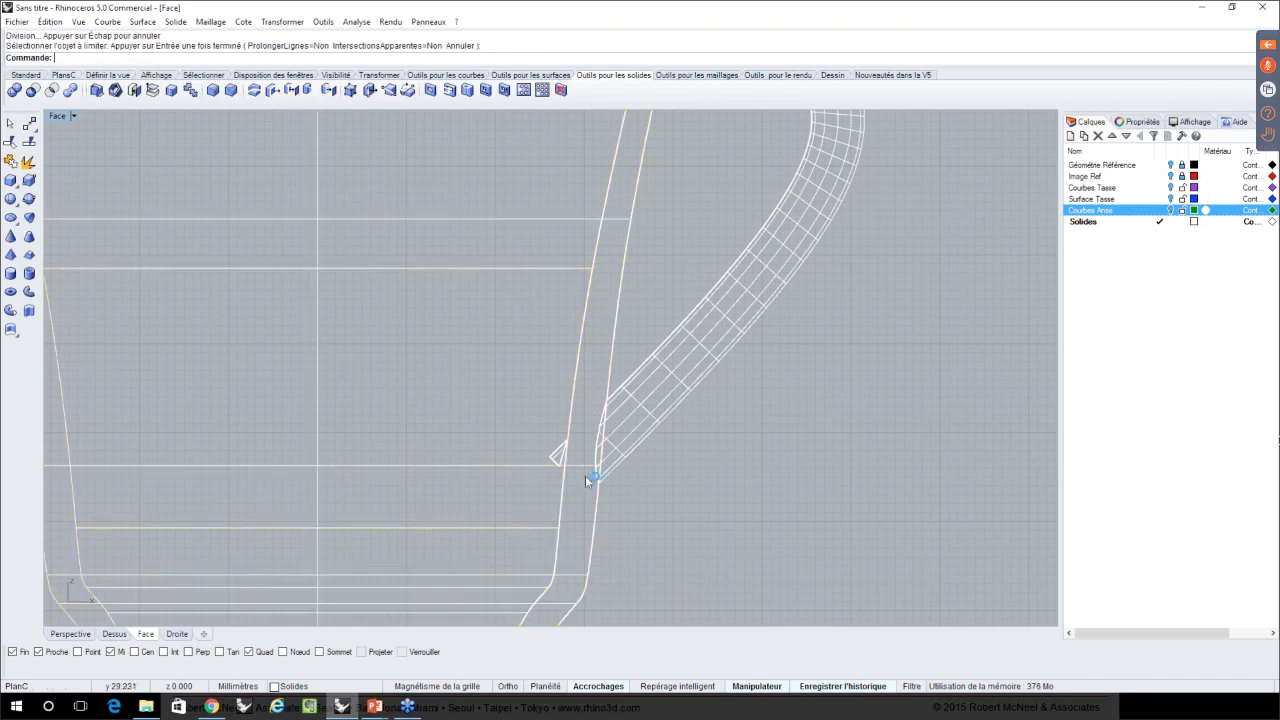
- Delete the small leftover piece of the handle's lower end inside the cup
left_click(565, 462)
left_click(597, 494)
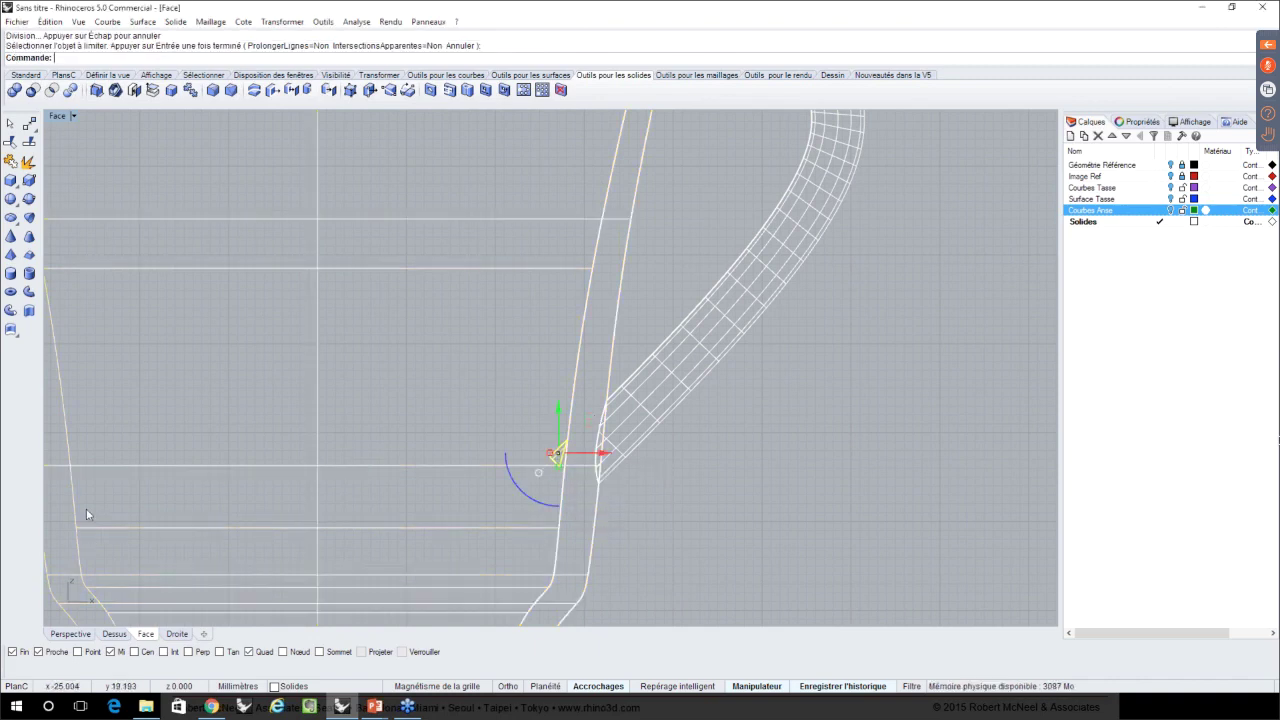
left_click(72, 634)
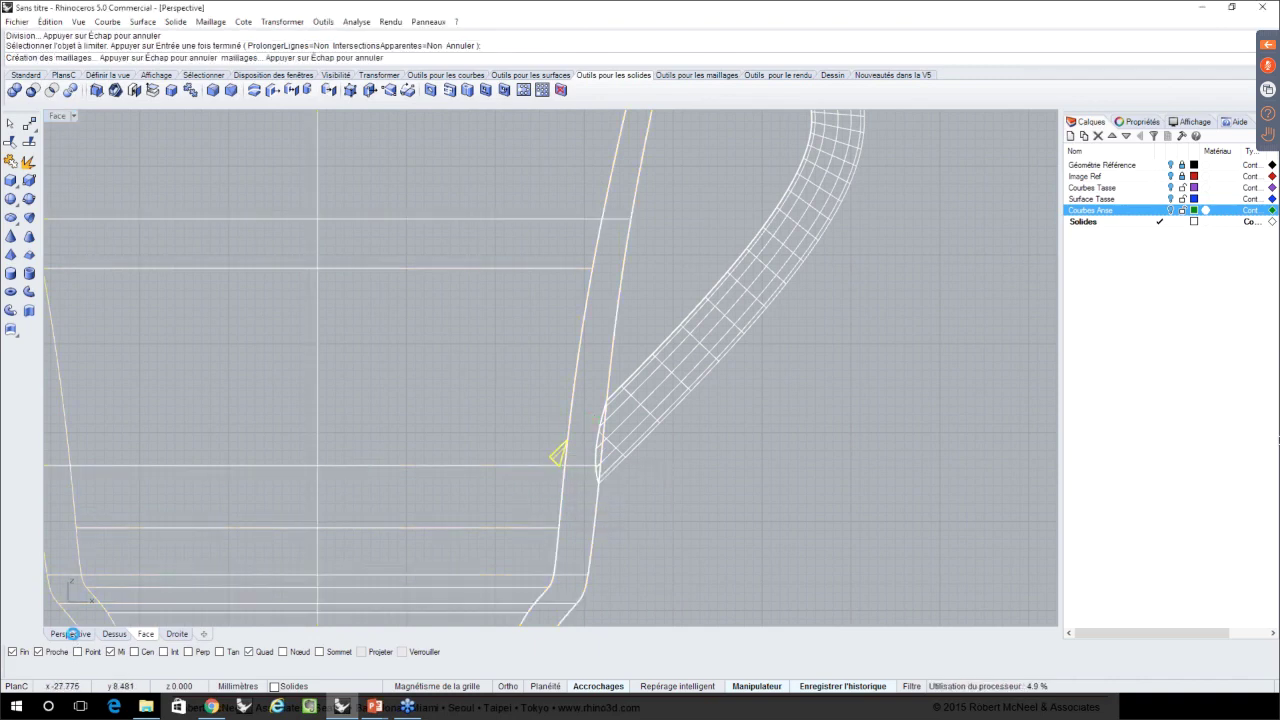
right_click_drag(542, 416, 543, 418)
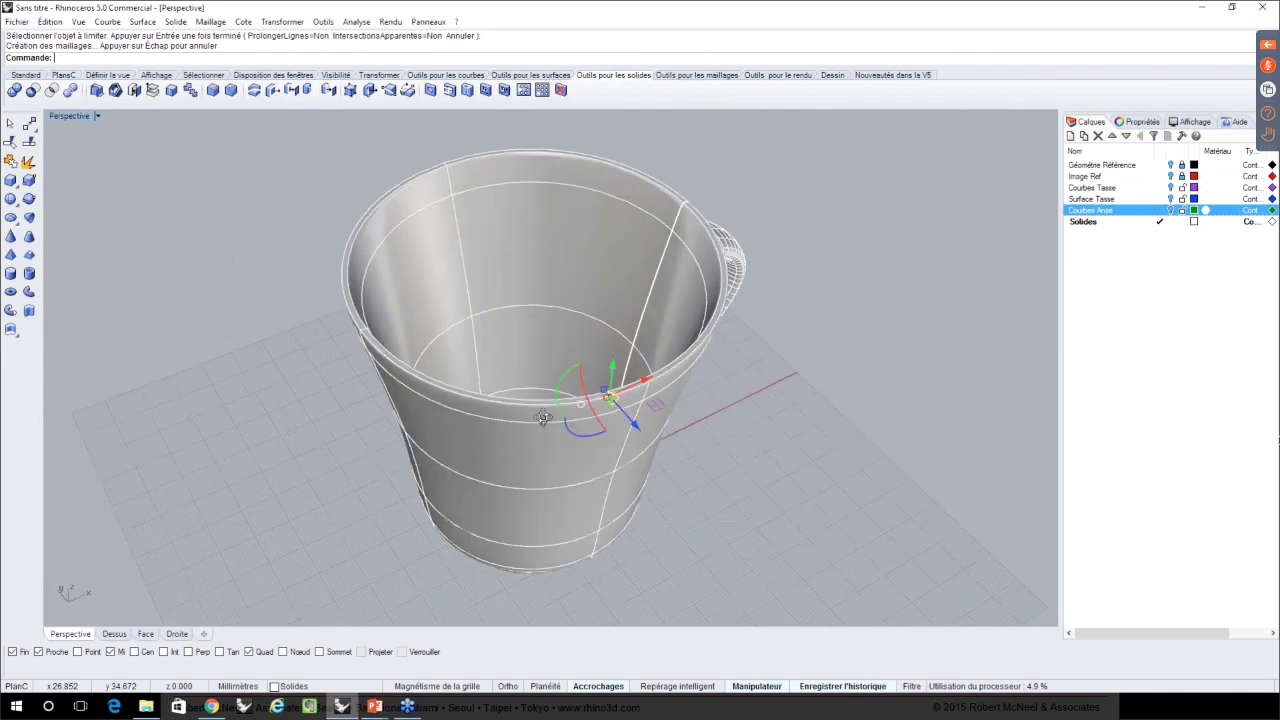
scroll(543, 418, "up", 5)
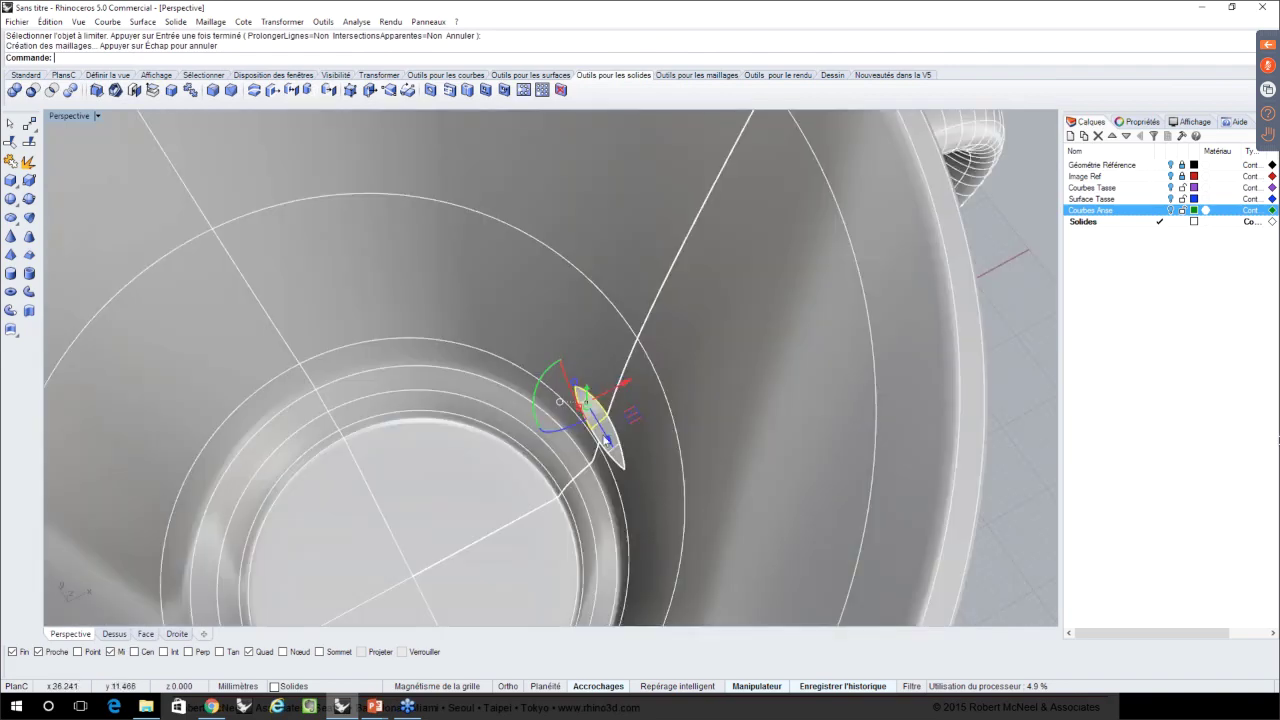
key("Delete")
right_click_drag(647, 453, 651, 394)
scroll(606, 433, "down", 5)
left_click(792, 475)
- Try to merge the handle and cup body with a Boolean union, and undo it
right_click_drag(570, 254, 694, 398)
left_click(690, 355)
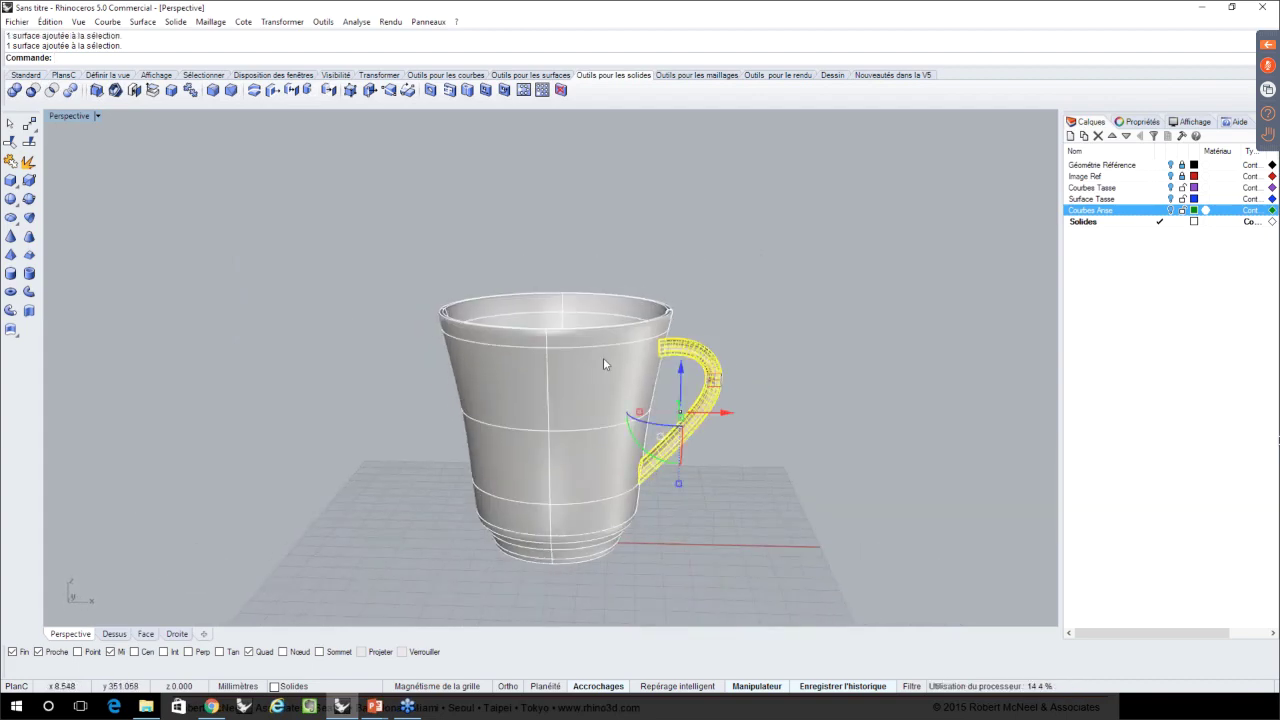
left_click(603, 357, "shift")
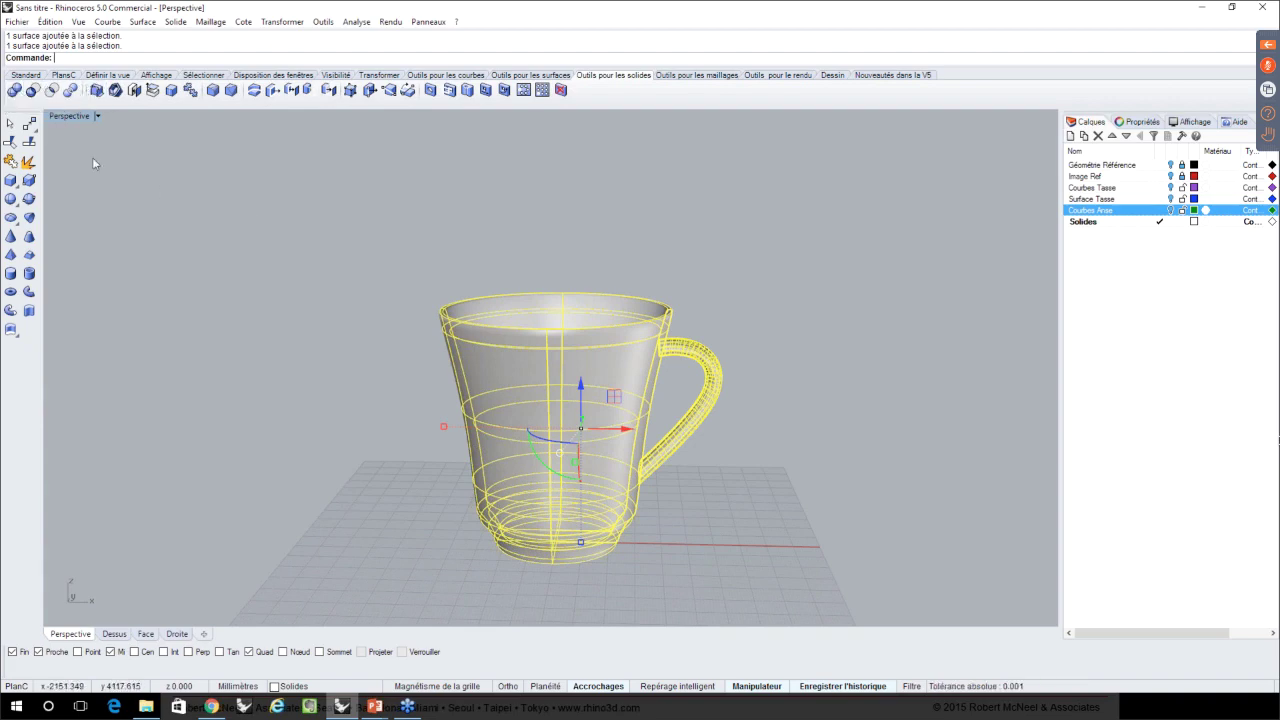
left_click(15, 91)
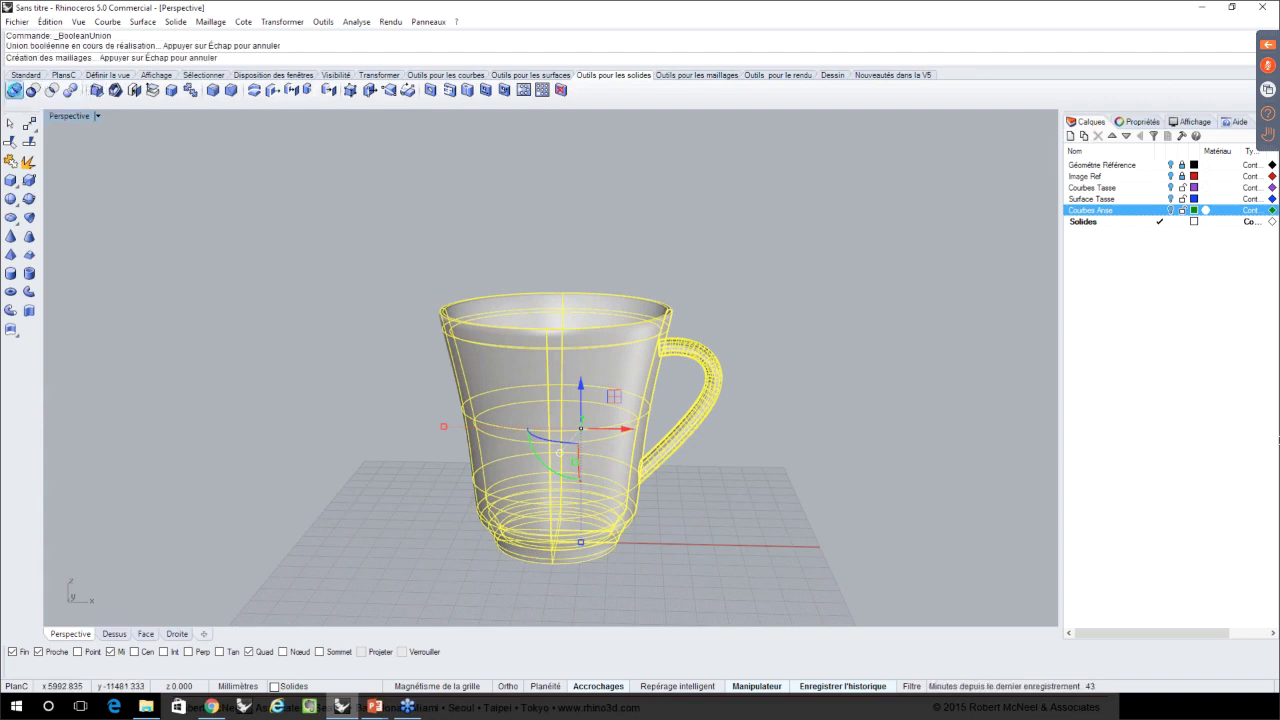
right_click_drag(420, 207, 486, 253)
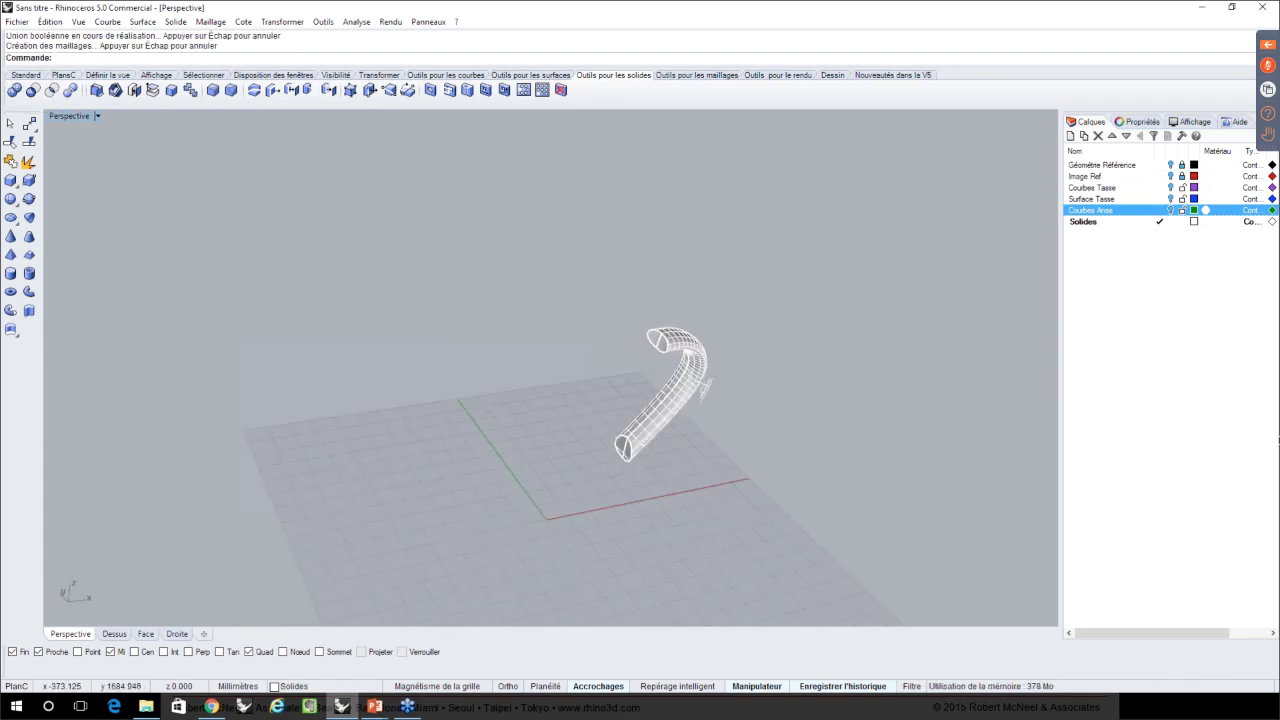
scroll(701, 379, "up", 5)
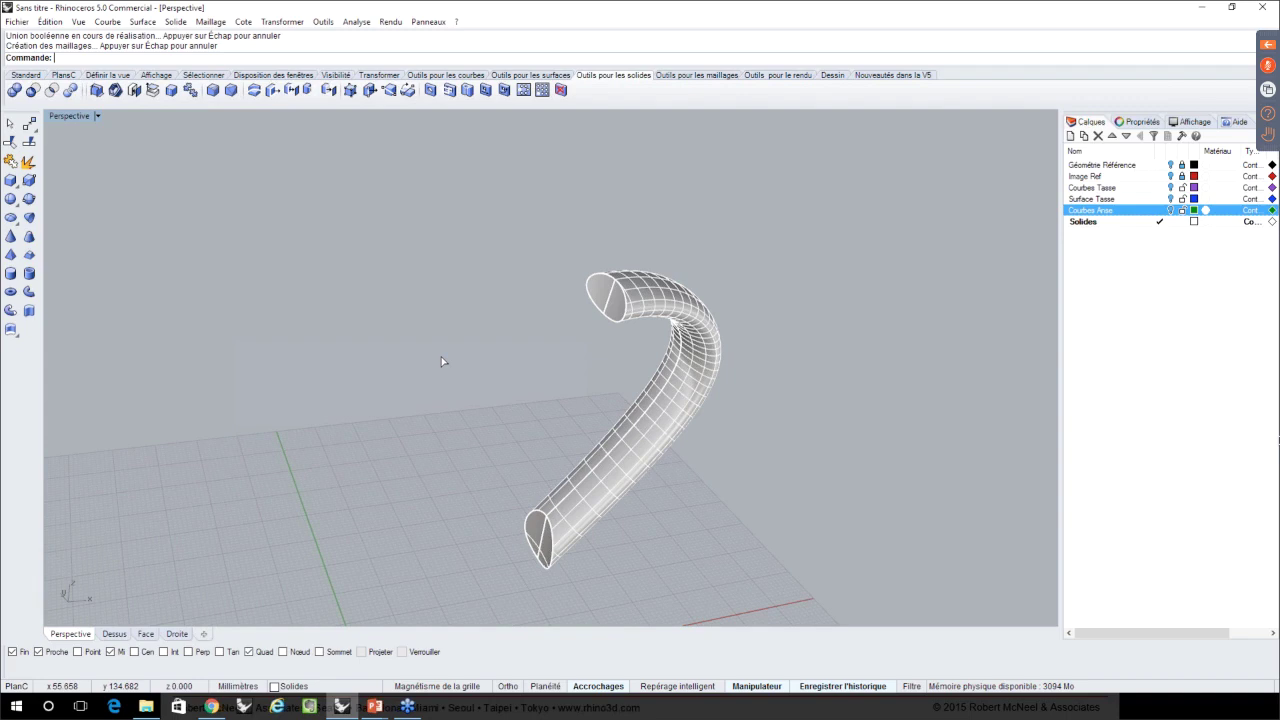
key("ctrl+z")
key("Escape")
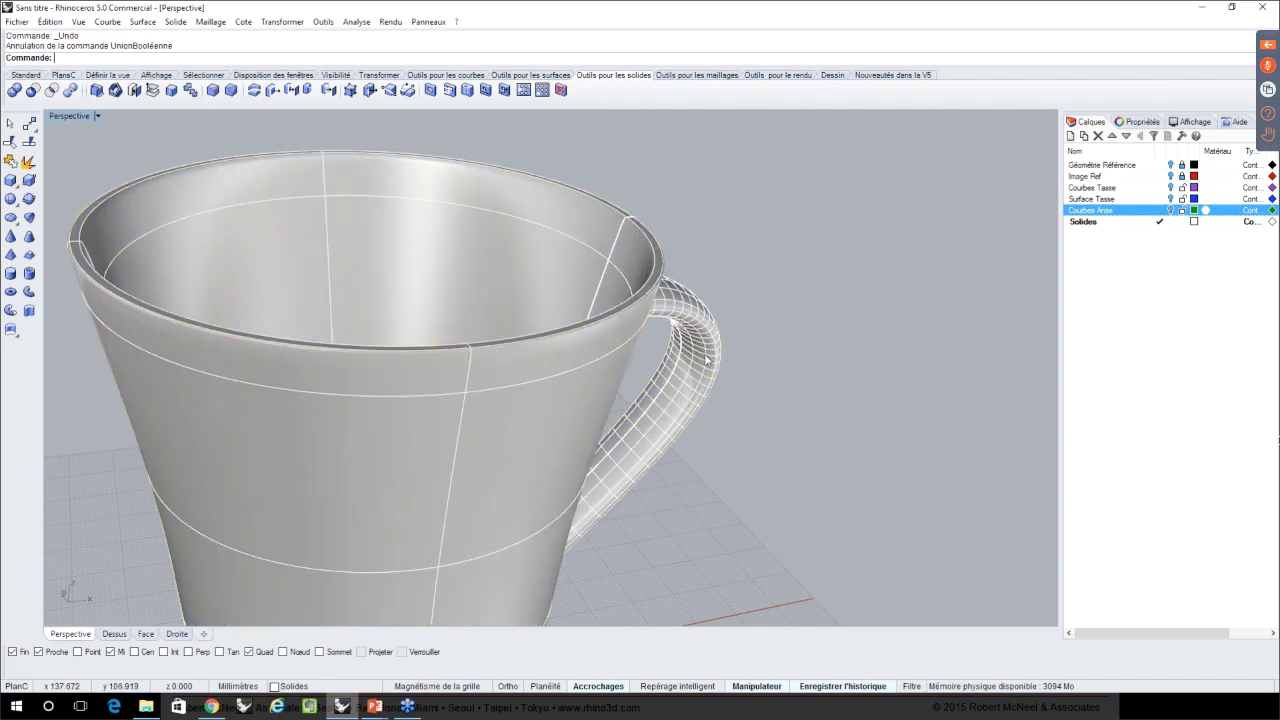
- Examine how the handle's upper and lower ends meet the cup wall, selecting the handle to check it
scroll(706, 360, "down", 5)
right_click_drag(706, 360, 662, 322)
left_click(662, 322)
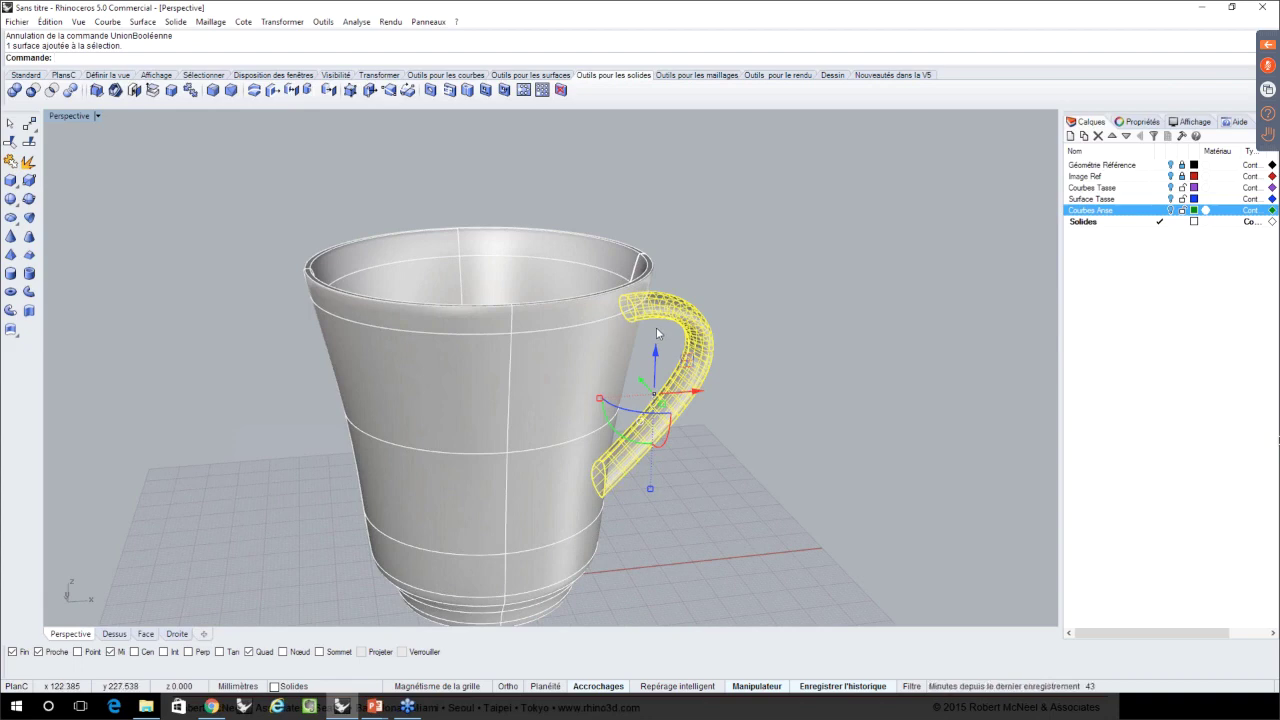
left_click(771, 310)
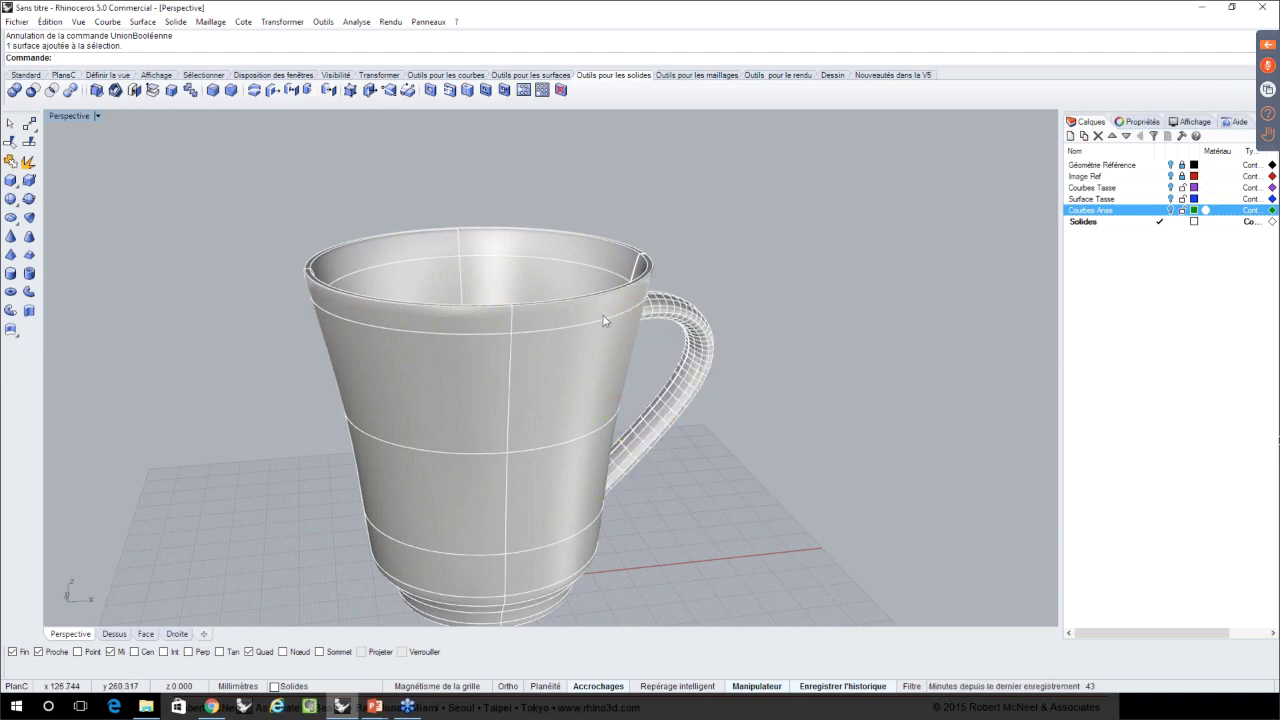
right_click_drag(708, 490, 708, 490)
scroll(581, 500, "up", 8)
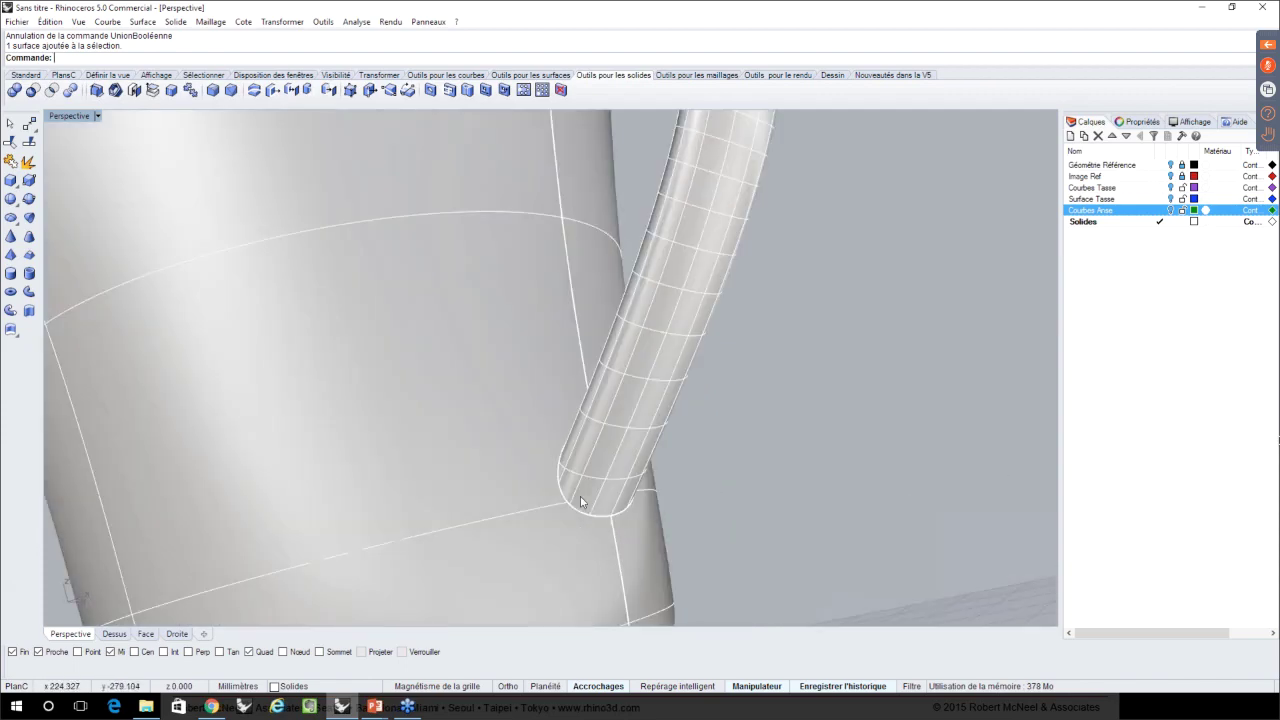
scroll(581, 500, "down", 4)
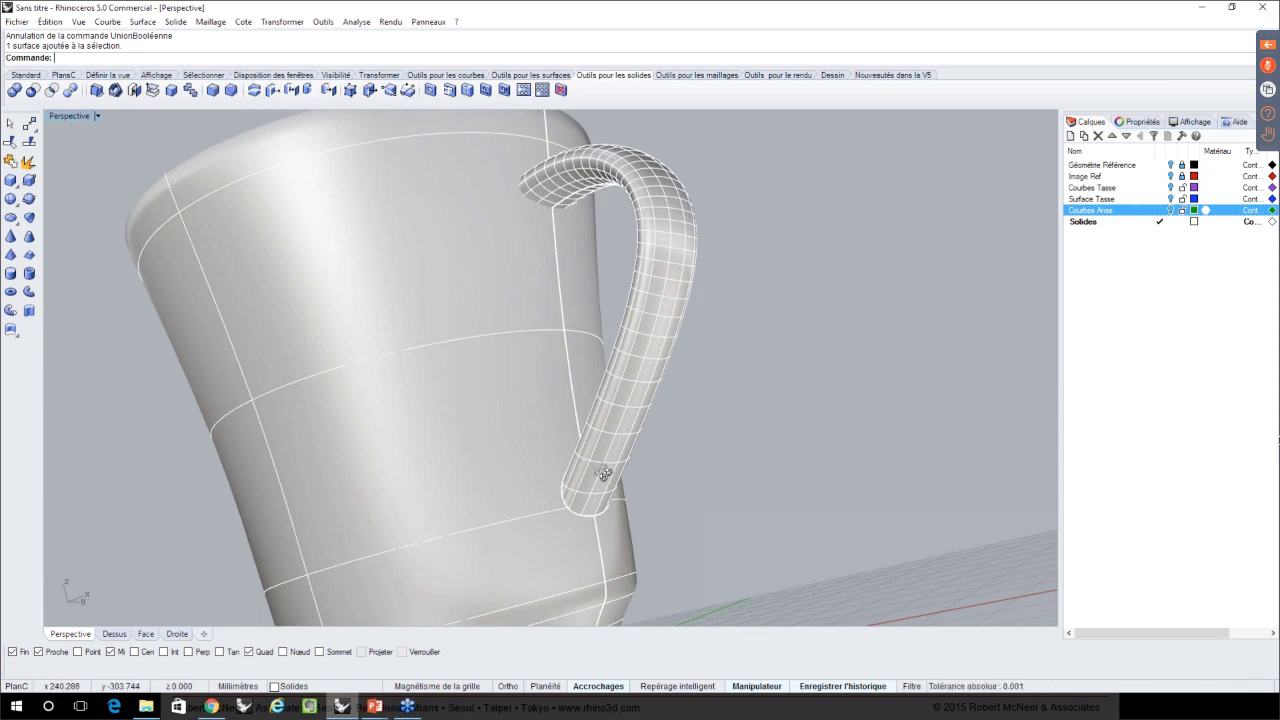
right_click_drag(604, 474, 653, 477)
scroll(653, 476, "down", 2)
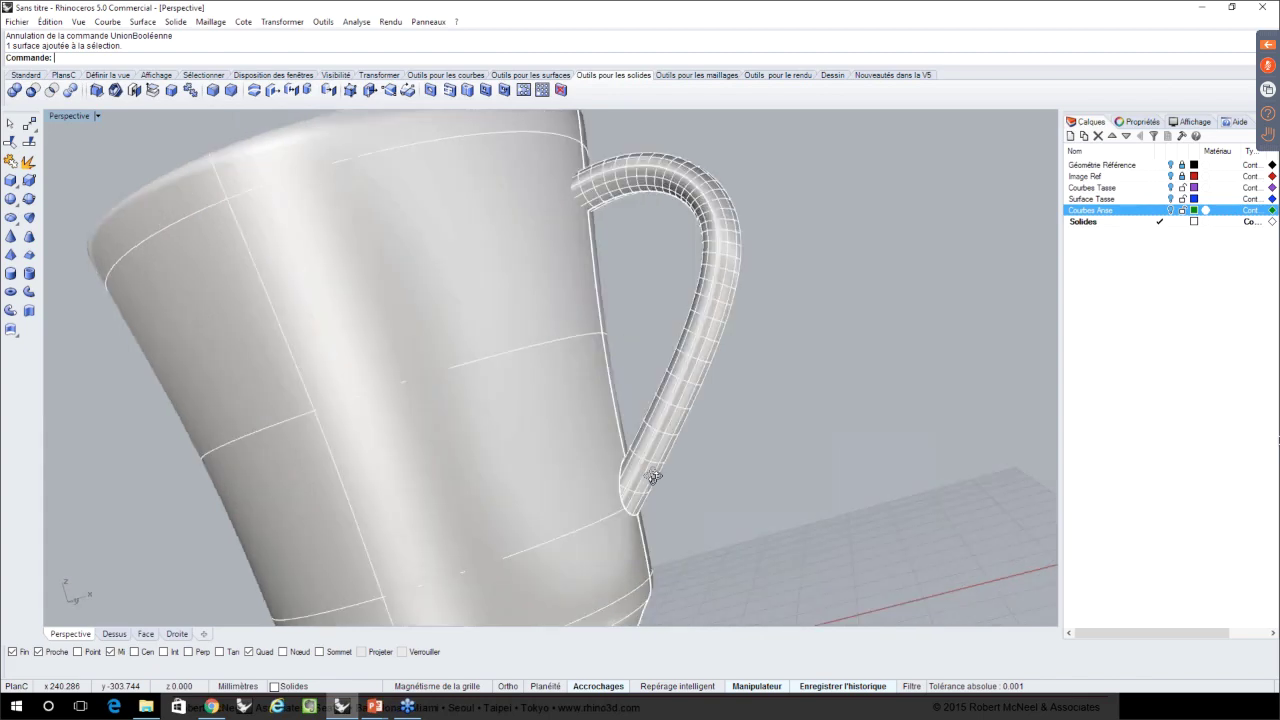
- Pull the handle away from the cup to examine its open ends, and undo the move
scroll(677, 368, "down", 2)
right_click_drag(677, 368, 677, 342)
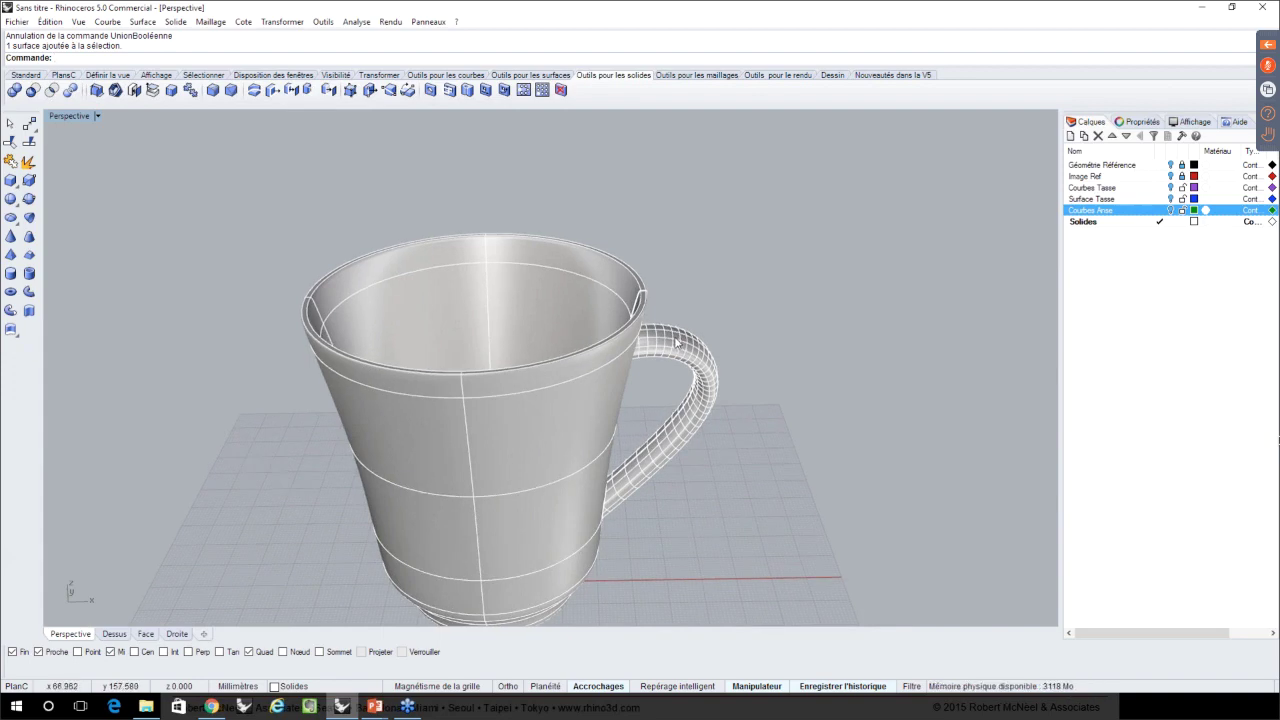
left_click(674, 343)
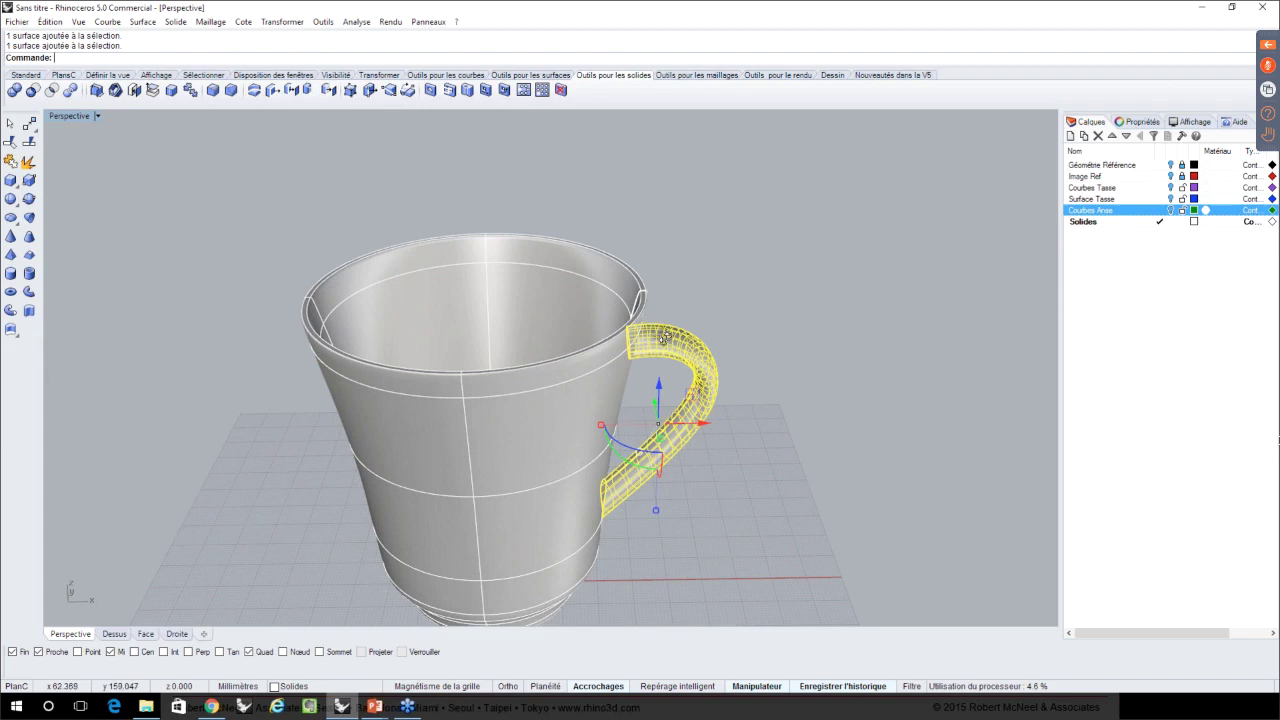
right_click_drag(664, 338, 714, 428)
scroll(644, 366, "up", 3)
scroll(632, 338, "down", 4)
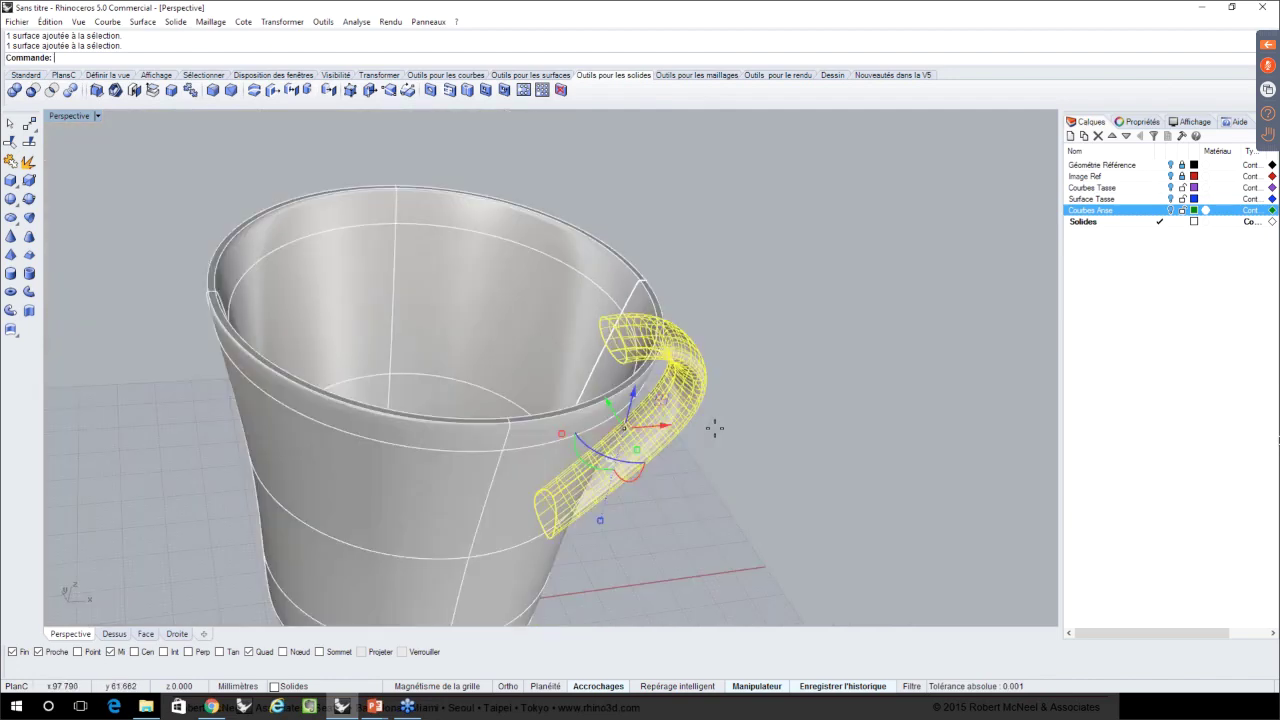
left_click_drag(665, 426, 841, 480)
left_click(841, 480)
right_click_drag(841, 480, 779, 447)
scroll(793, 373, "up", 5)
scroll(778, 442, "up", 3)
scroll(805, 457, "up", 5)
scroll(779, 447, "down", 6)
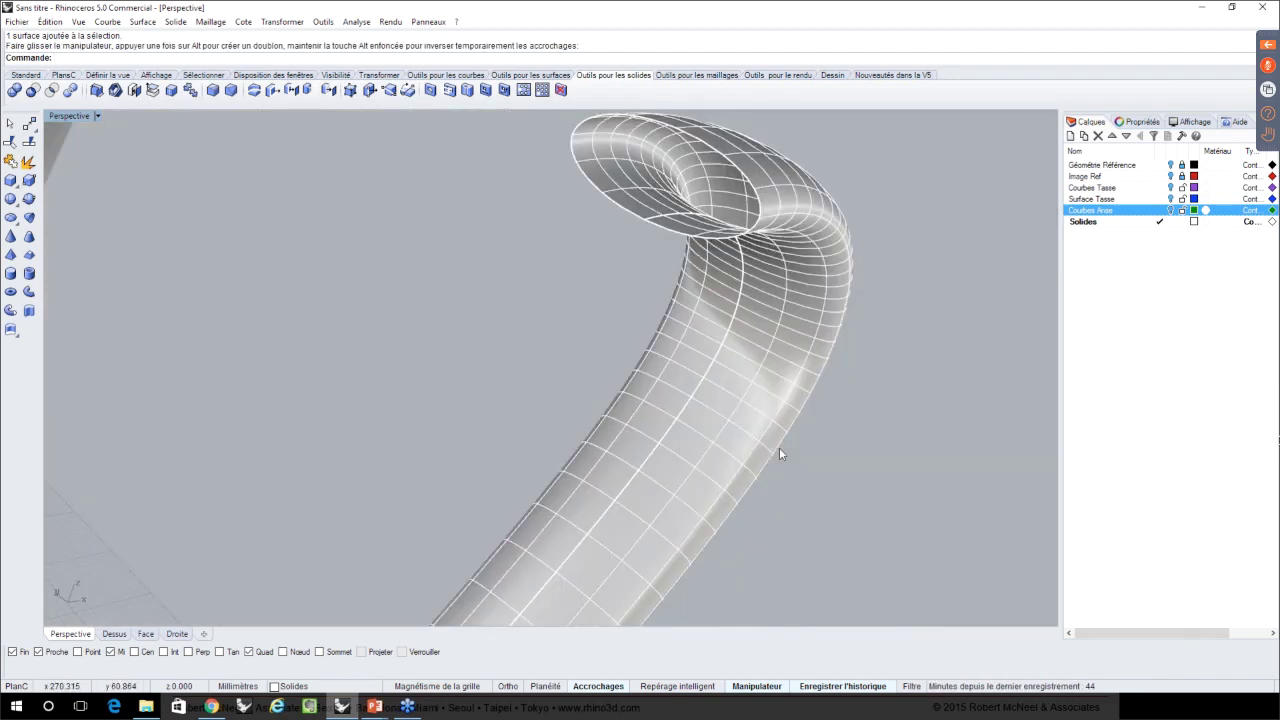
scroll(543, 403, "down", 10)
right_click_drag(543, 403, 505, 370)
key("ctrl+z")
left_click(614, 374)
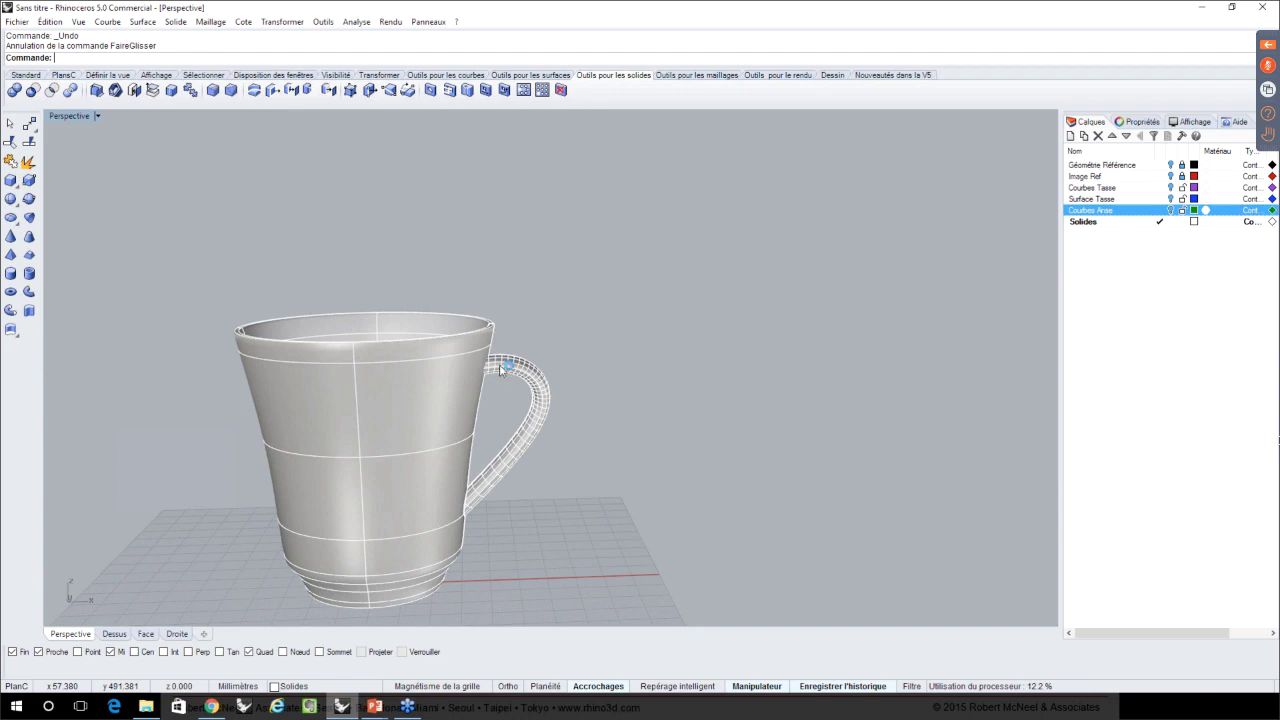
- Cap the planar openings of the handle
left_click(499, 364)
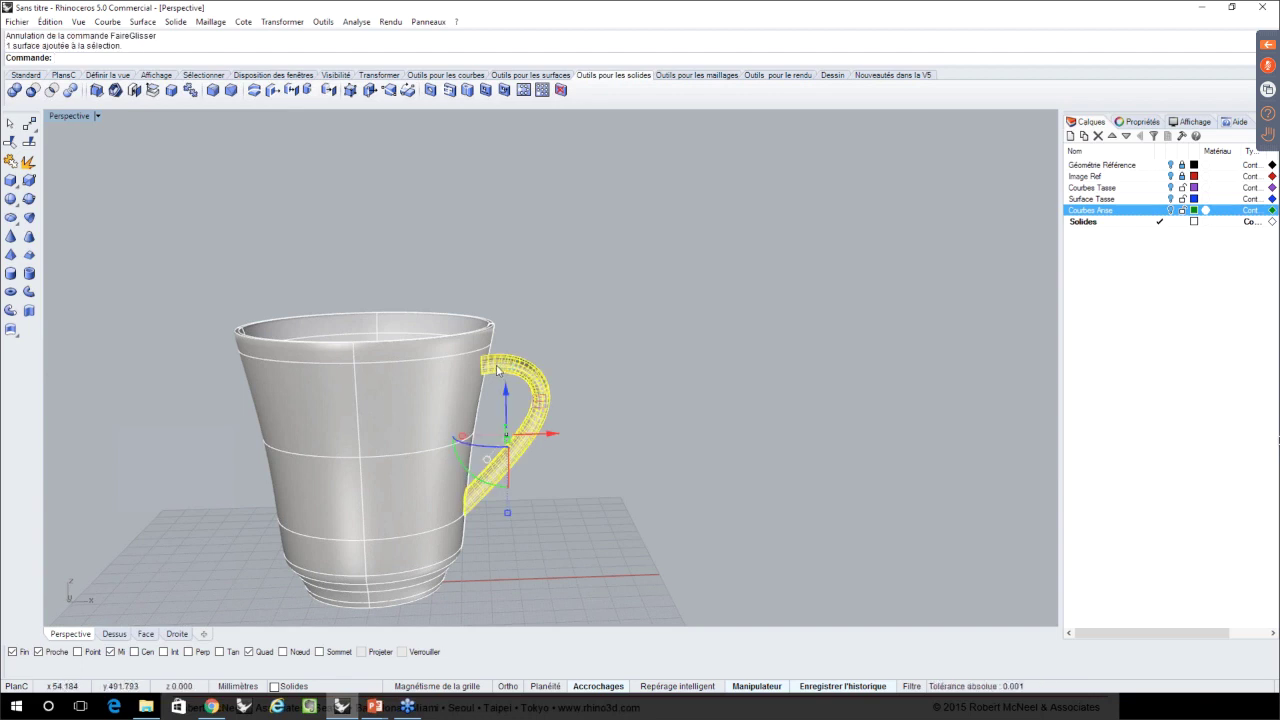
scroll(497, 369, "up", 2)
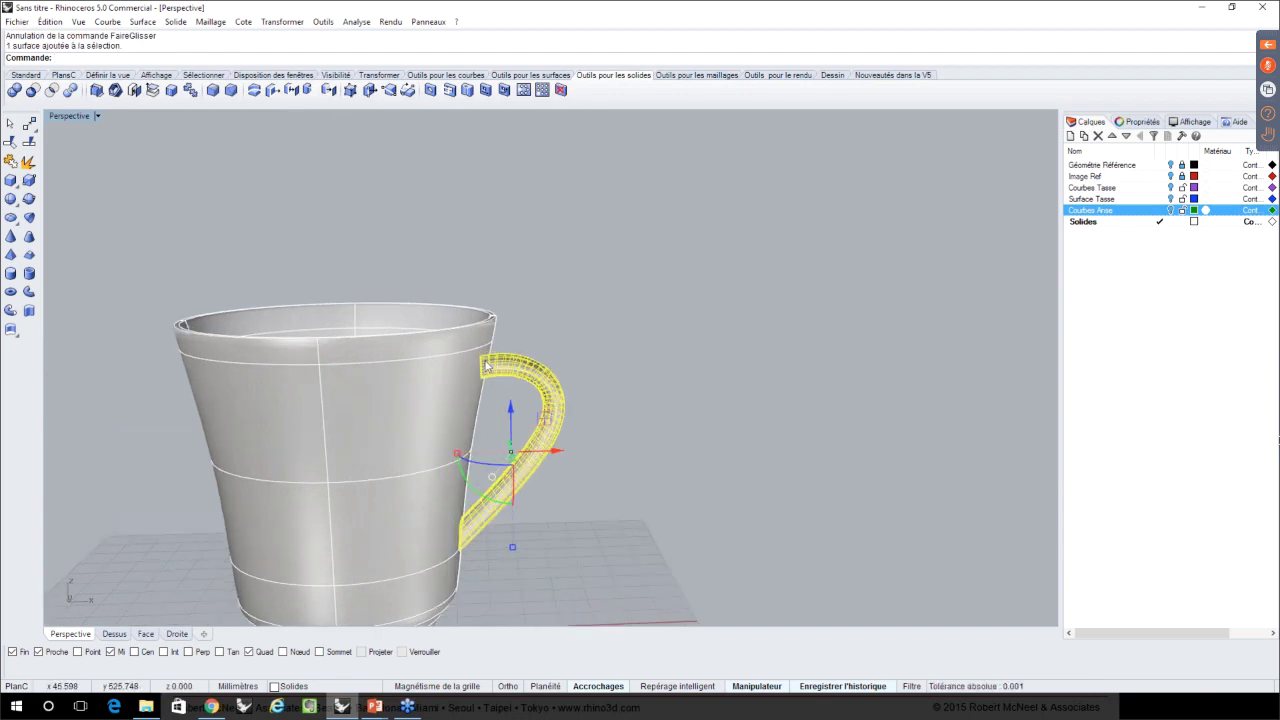
scroll(487, 366, "up", 2)
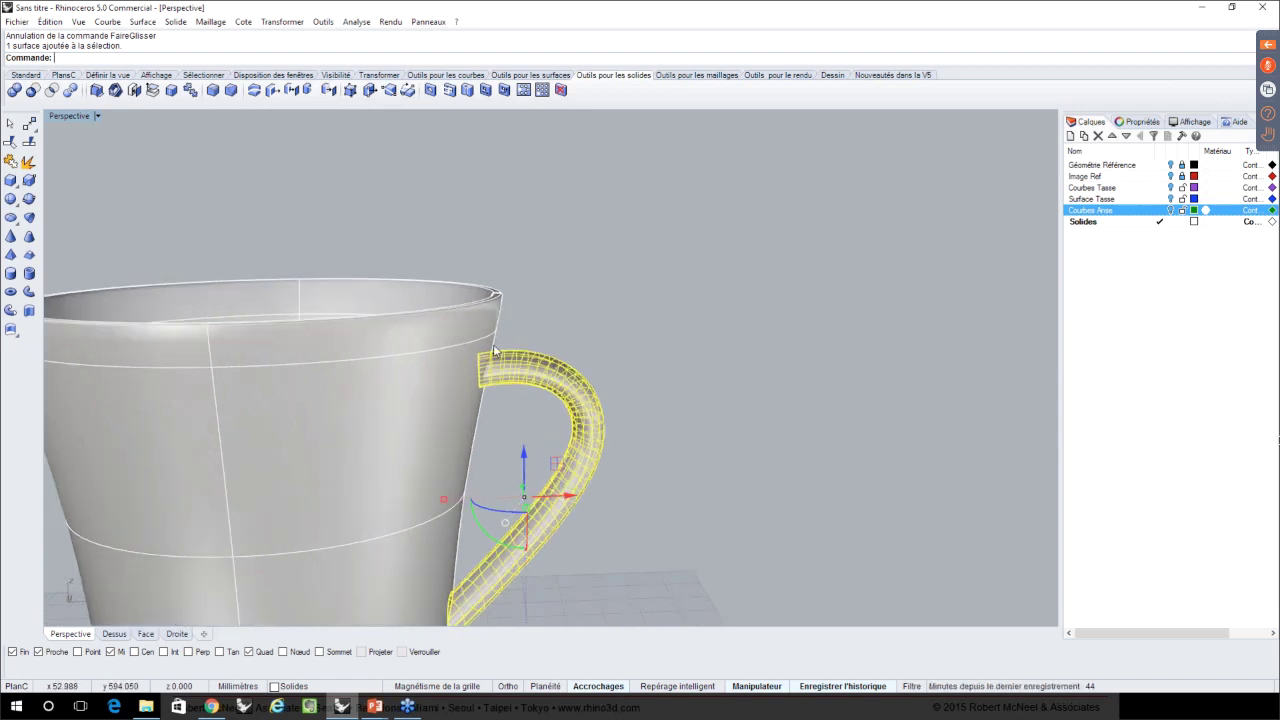
scroll(479, 372, "up", 1)
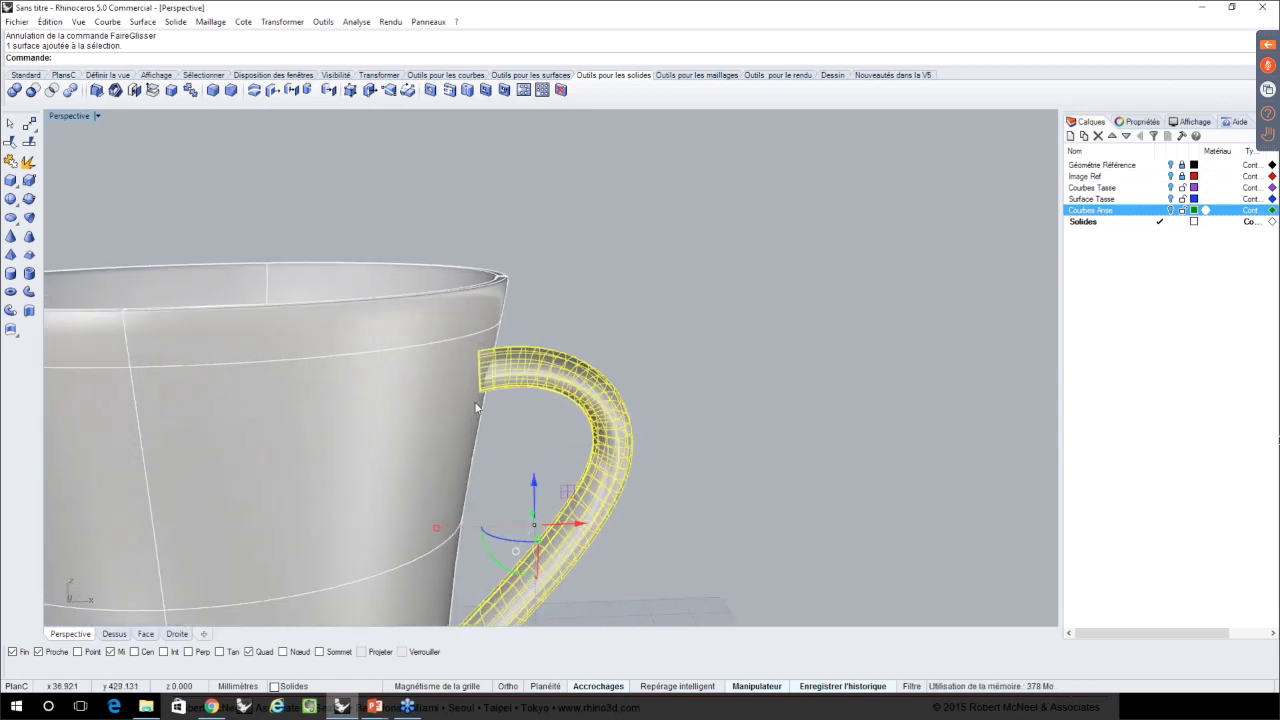
left_click(134, 91)
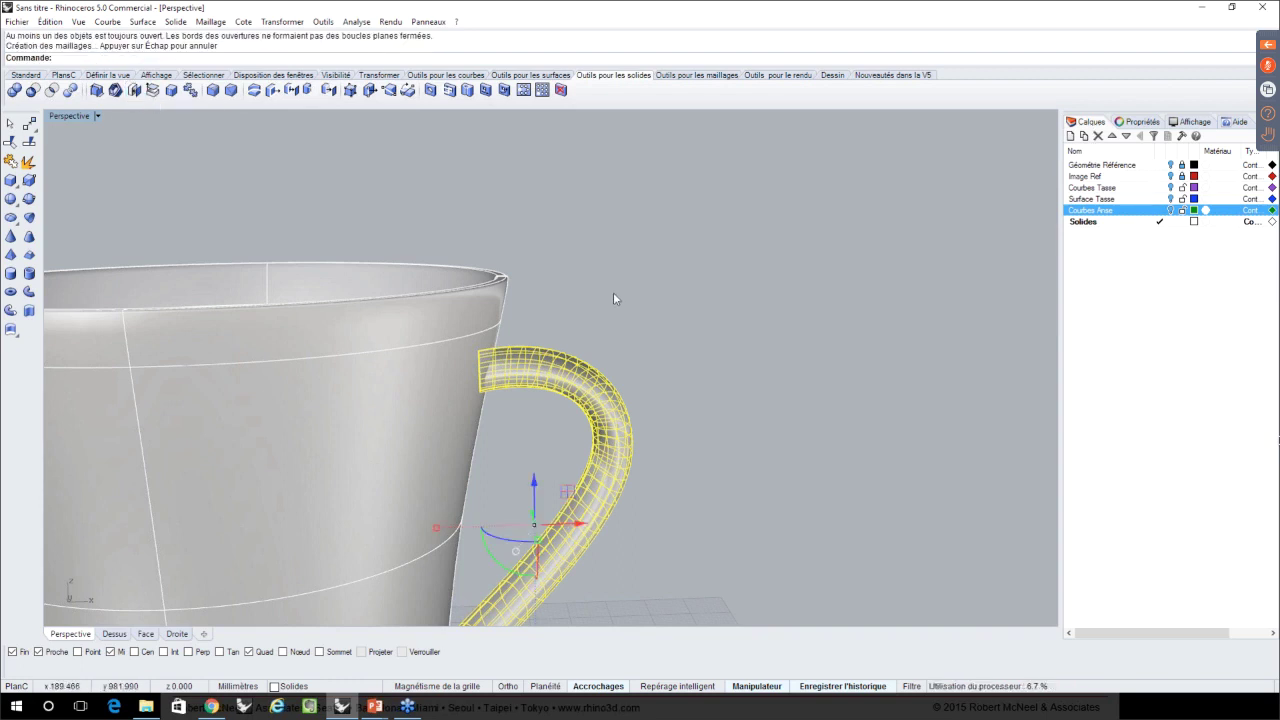
- Move the handle about 35 mm away from the cup to inspect its upper and lower ends, and undo the move
right_click_drag(567, 308, 563, 328)
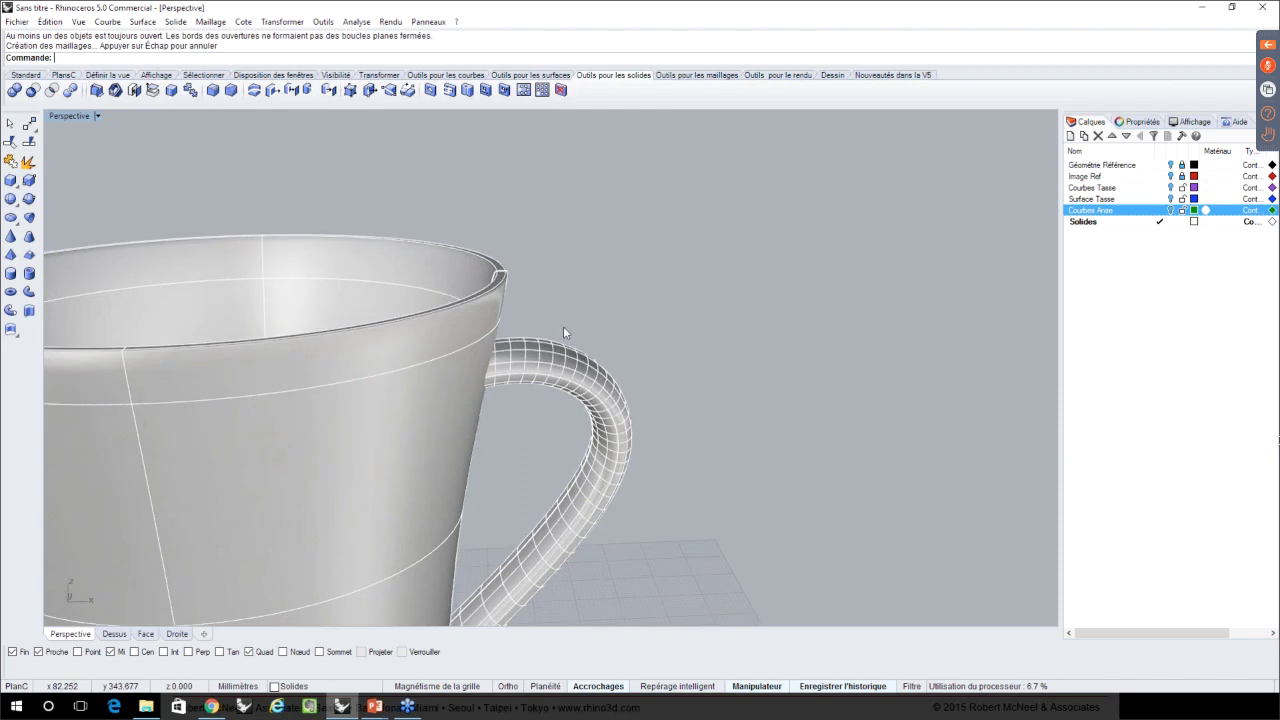
left_click(566, 356)
scroll(569, 213, "down", 6)
scroll(569, 213, "down", 2)
left_click_drag(595, 334, 653, 342)
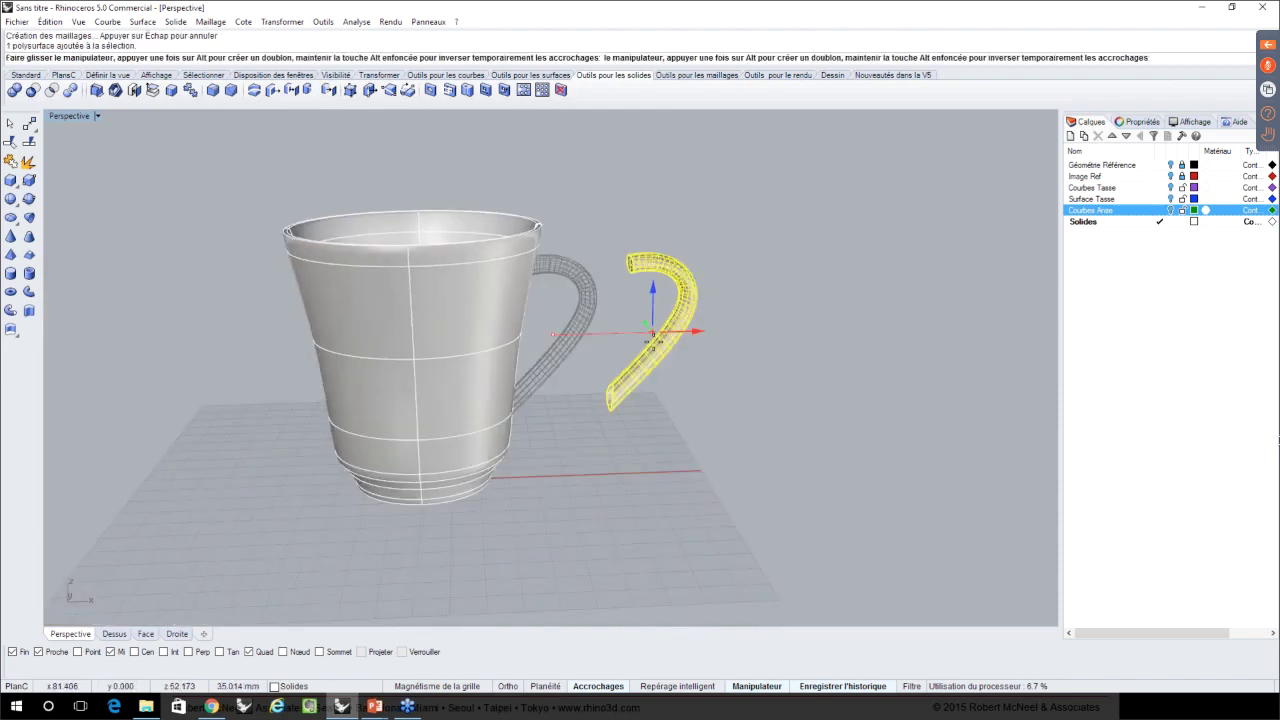
left_click(627, 290)
scroll(627, 290, "up", 9)
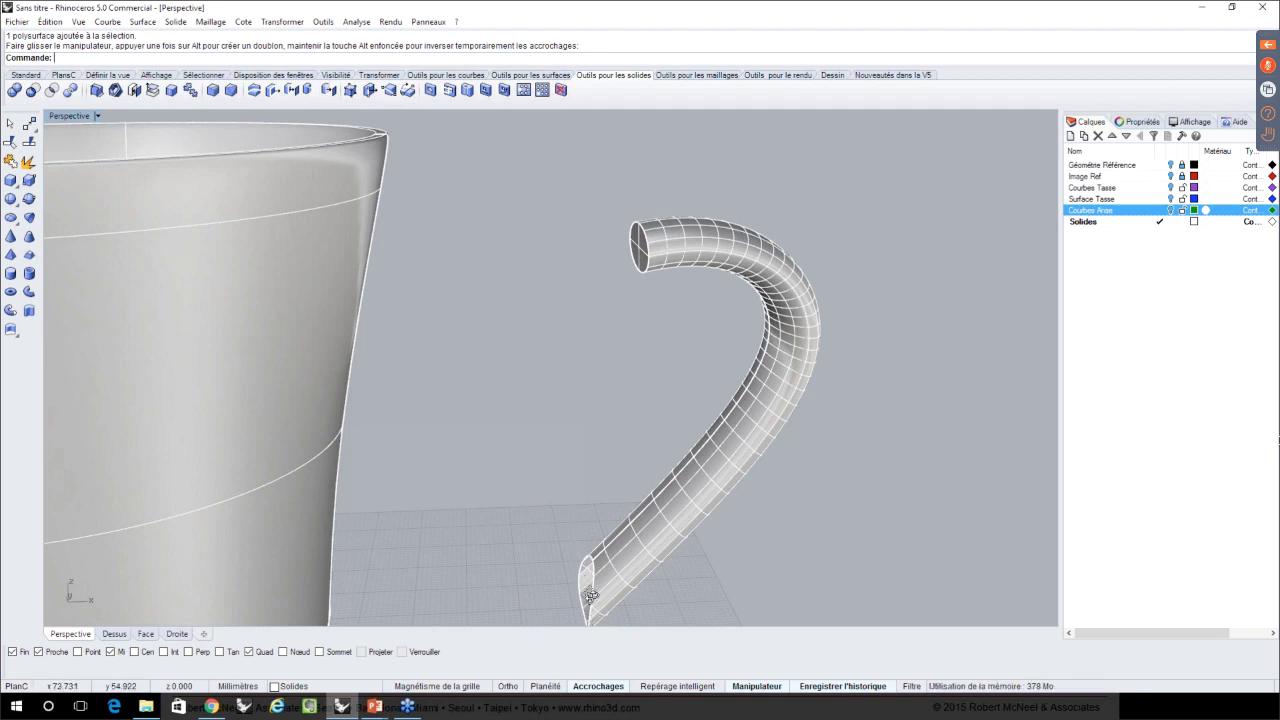
right_click_drag(591, 597, 590, 592)
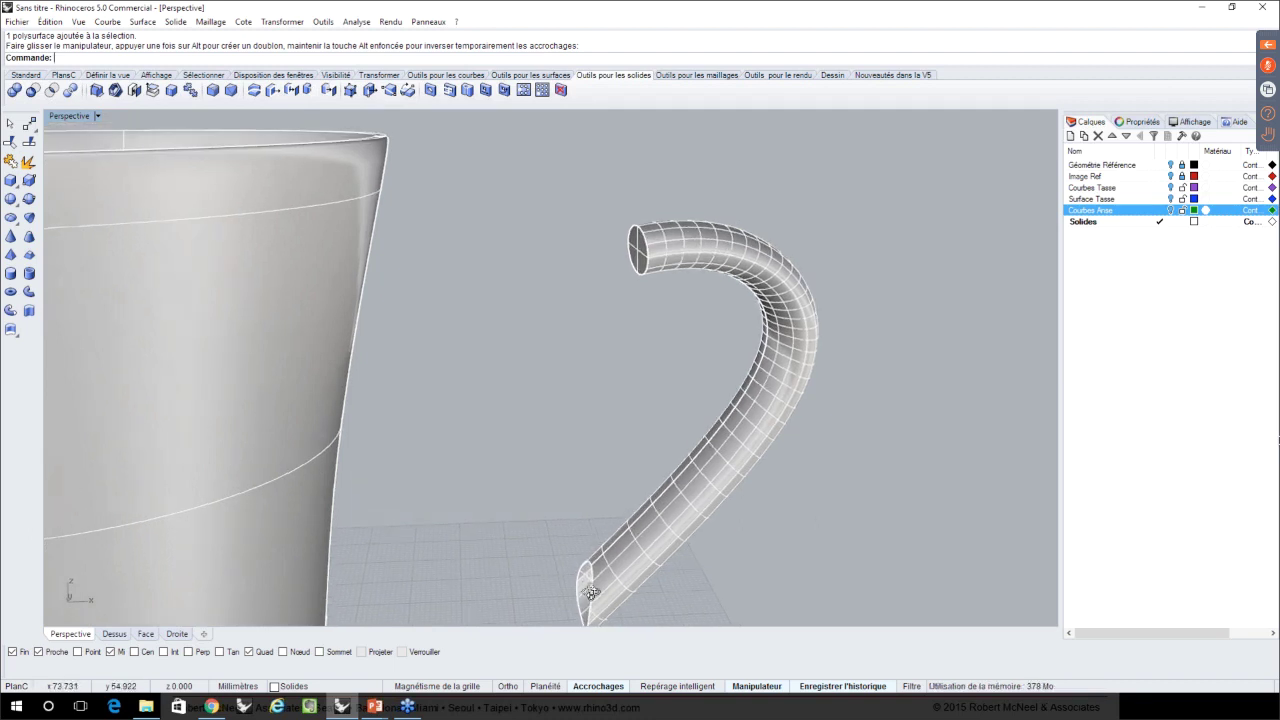
key("ctrl+z")
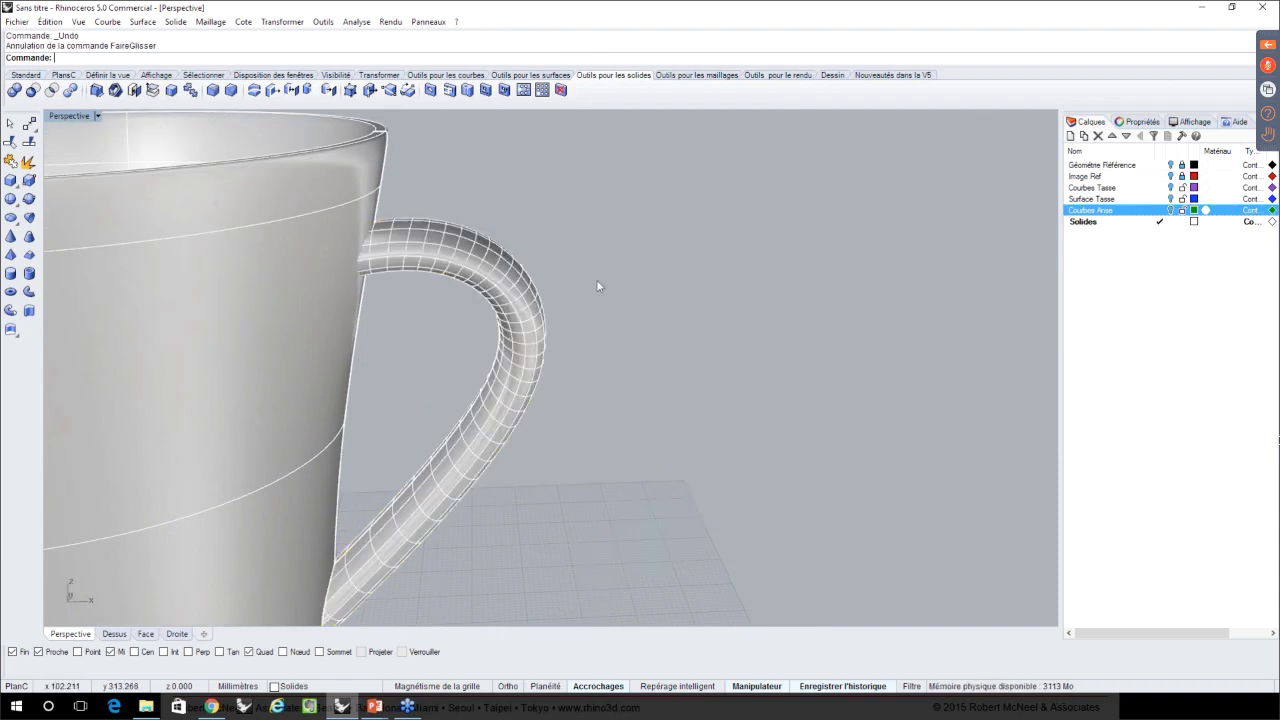
- Merge the handle and the cup body into one object with a Boolean union
scroll(597, 281, "down", 4)
mouse_move(597, 281)
right_mouse_down()
mouse_move(600, 248)
mouse_move(598, 272)
right_mouse_up()
left_click(549, 326)
left_click(391, 284, "shift")
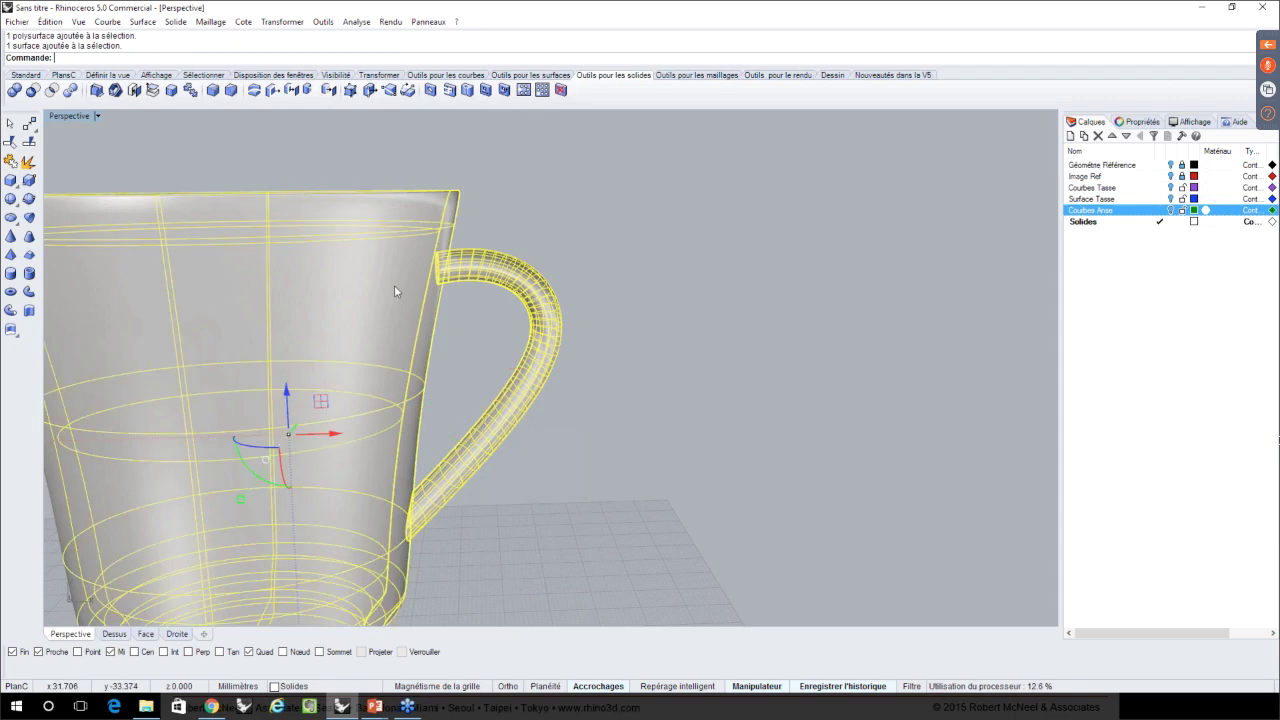
scroll(394, 285, "down", 4)
left_click(14, 90)
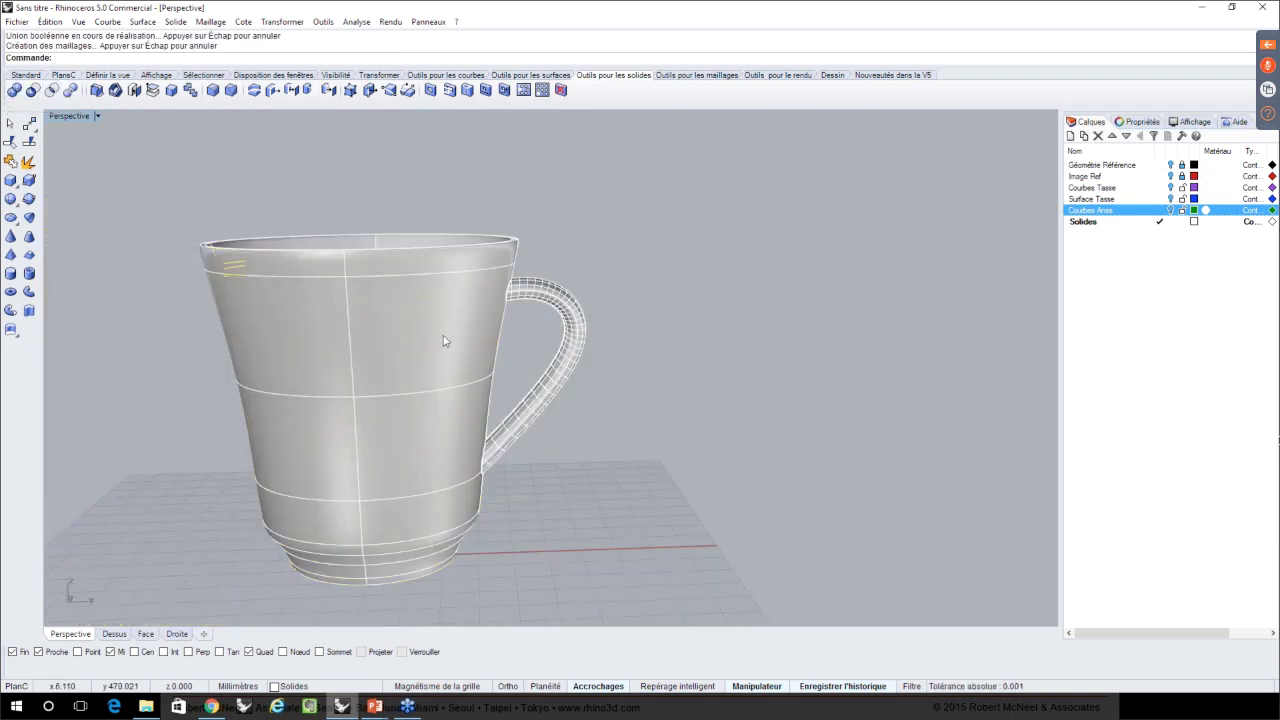
- Examine the joints between handle and cup, selecting the model to check that both parts form one object
right_click_drag(742, 356, 546, 321)
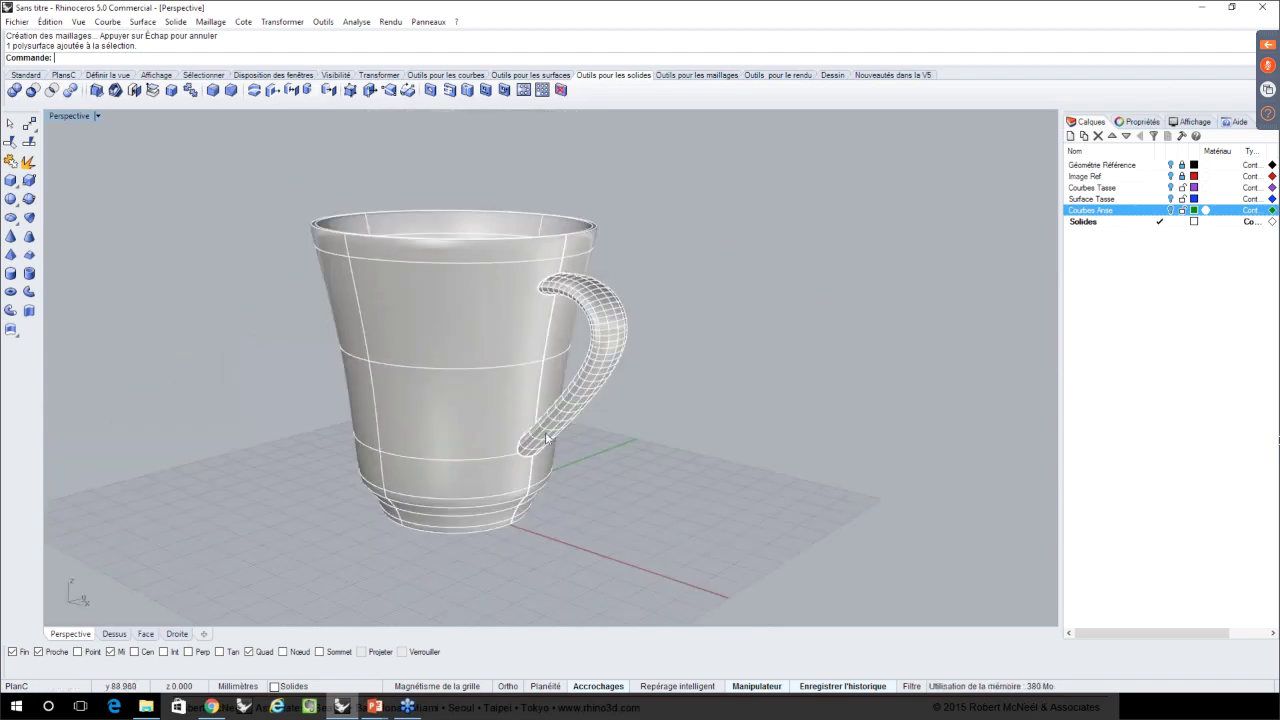
right_click_drag(511, 421, 551, 334)
left_click(458, 357)
scroll(458, 357, "down", 3)
scroll(588, 457, "up", 2)
scroll(588, 457, "up", 2)
left_click(551, 334)
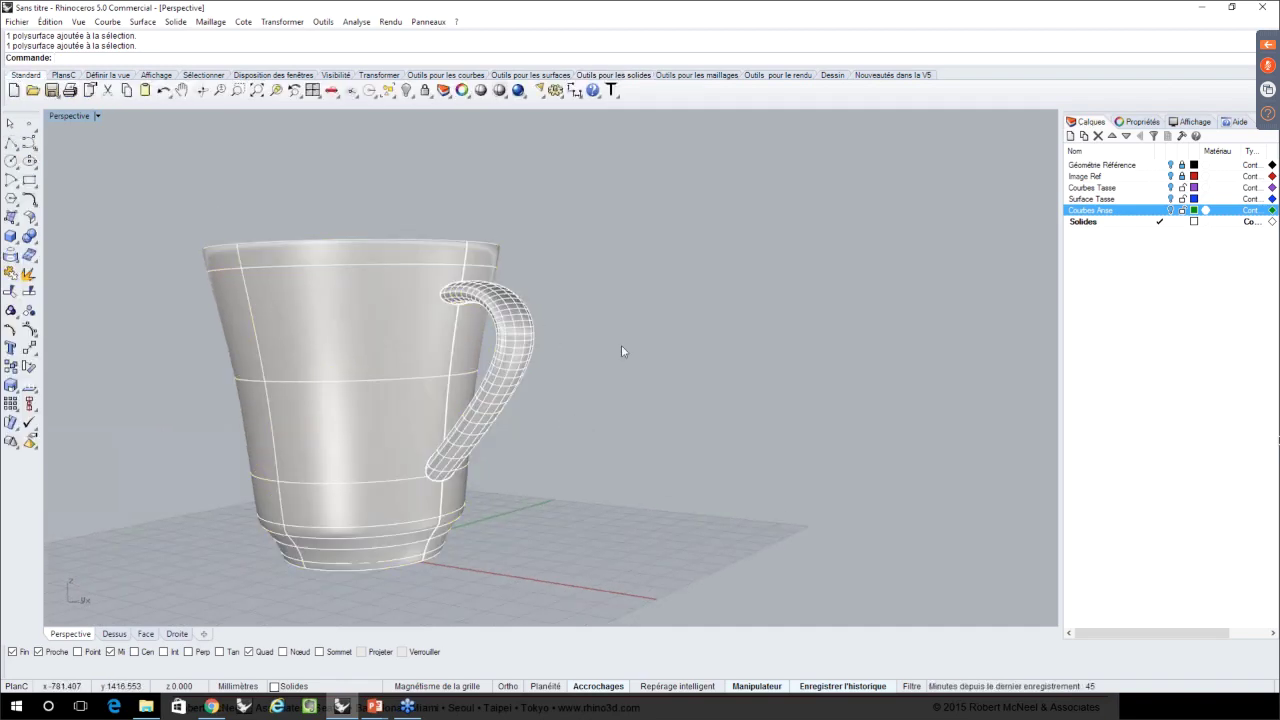
- Select all closed polysurfaces to check whether the cup is a closed solid, and clear the selection
scroll(621, 345, "down", 1)
right_click_drag(634, 350, 650, 374)
left_click(388, 91)
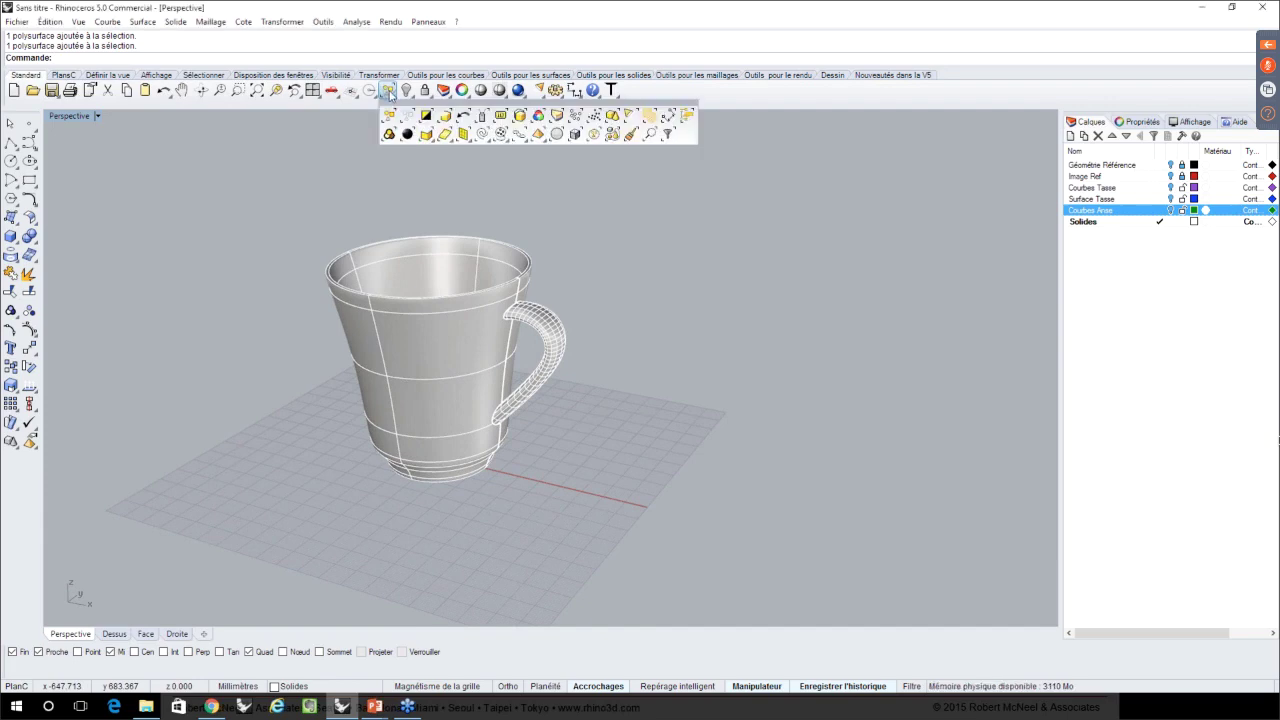
left_click(427, 135)
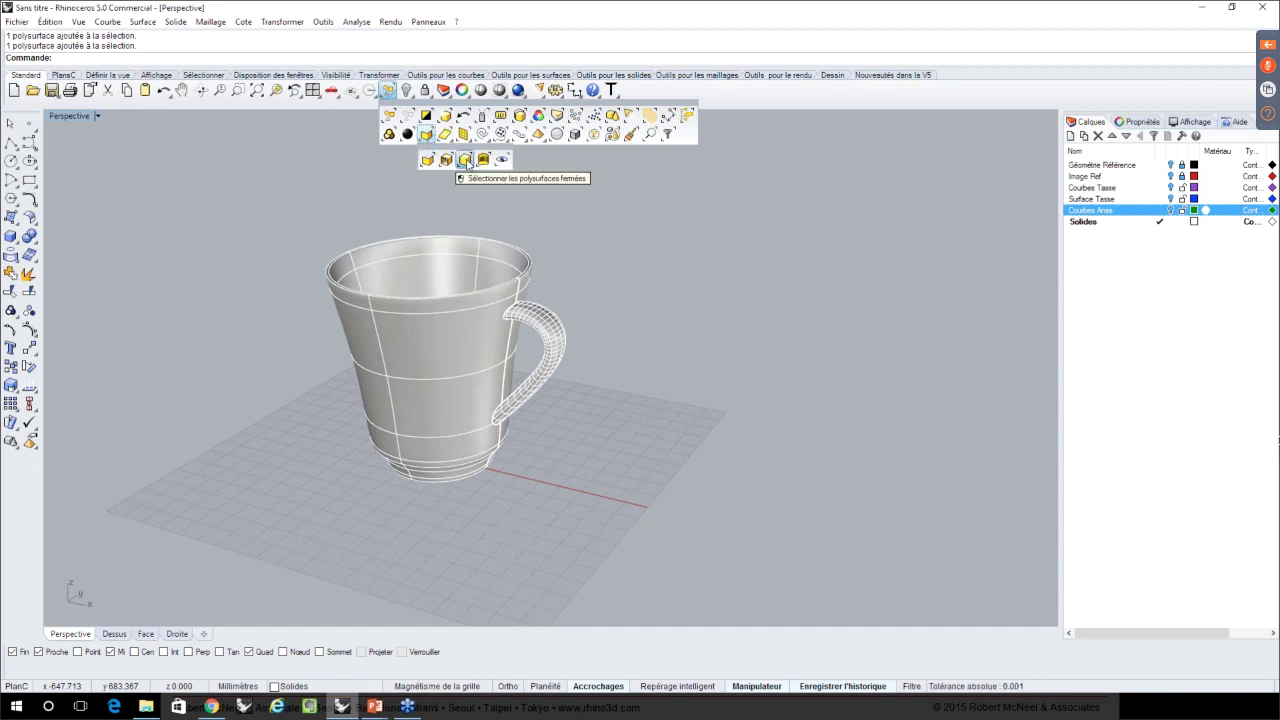
left_click(466, 162)
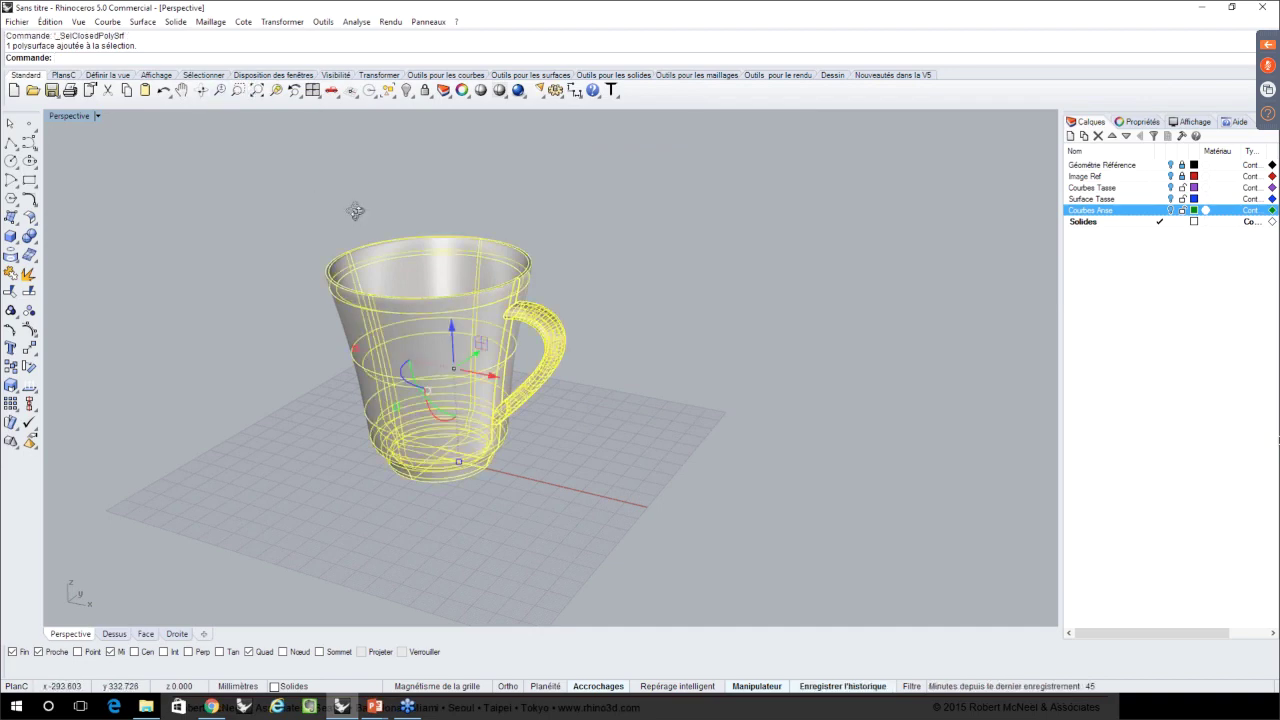
right_click_drag(355, 211, 392, 268)
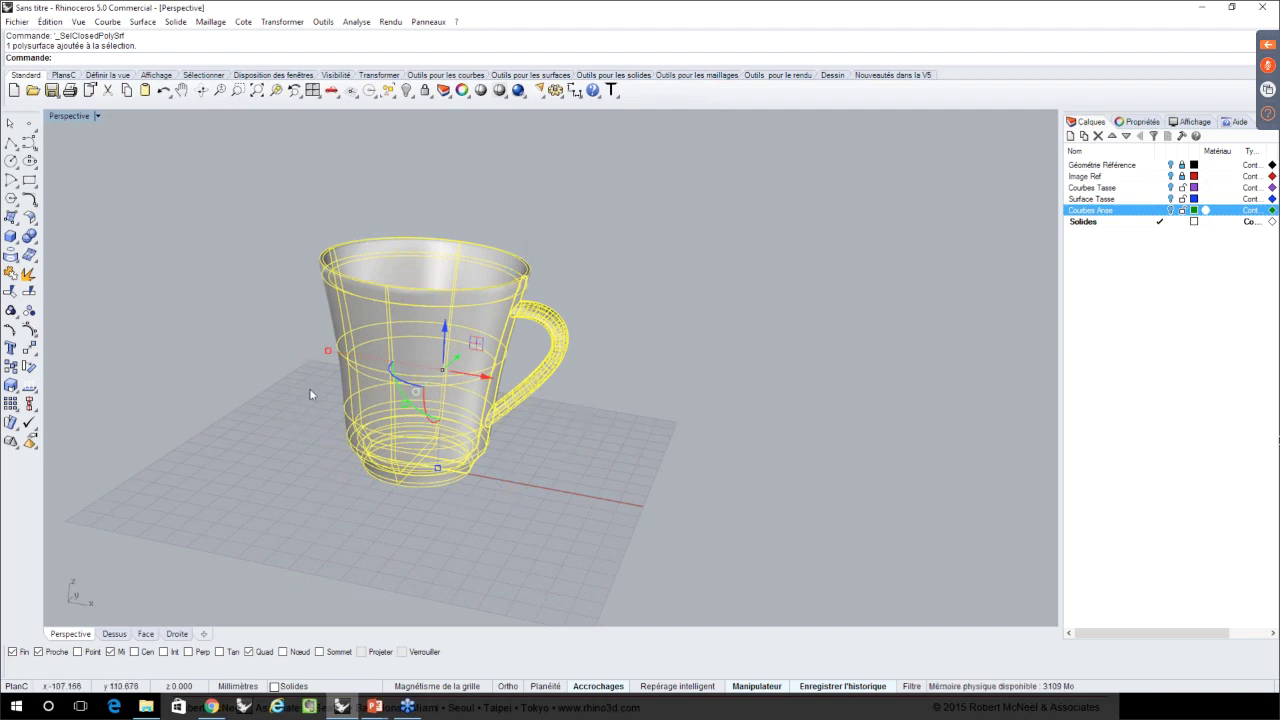
left_click(563, 482)
right_click_drag(641, 259, 610, 170)
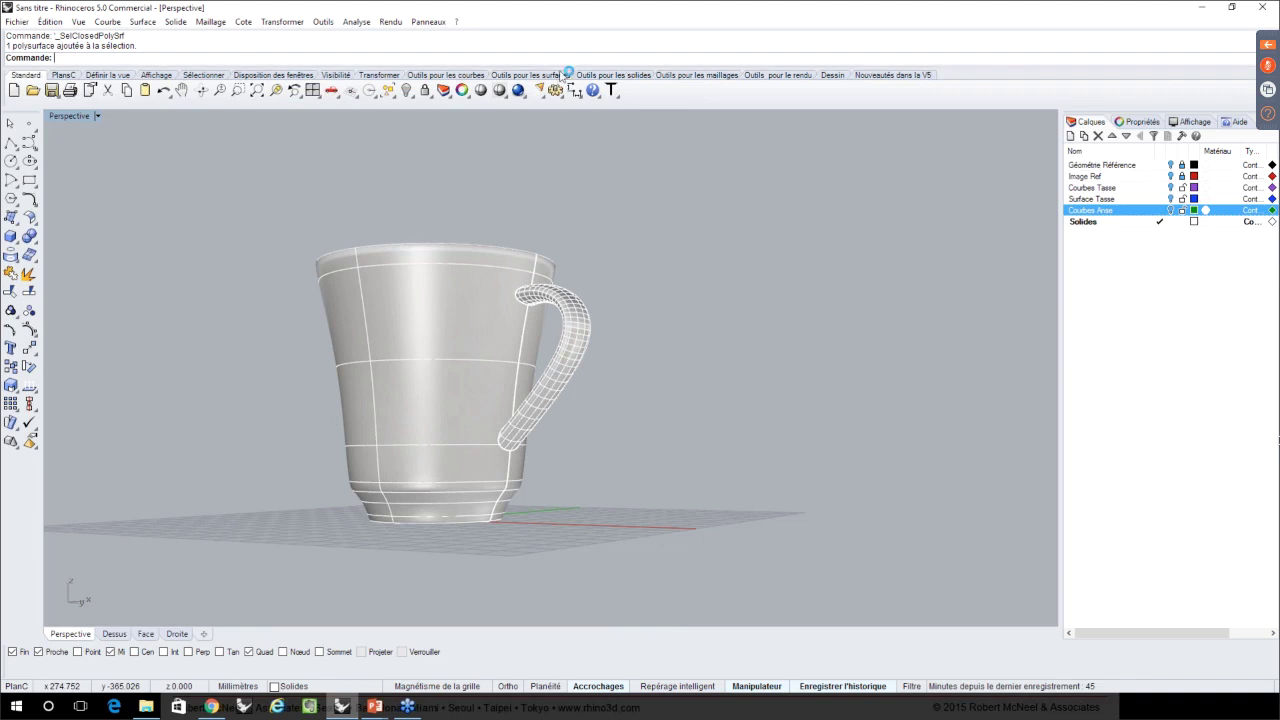
- Start an edge fillet with radius 1 on the edges where the handle's upper and lower ends meet the cup wall
left_click(614, 75)
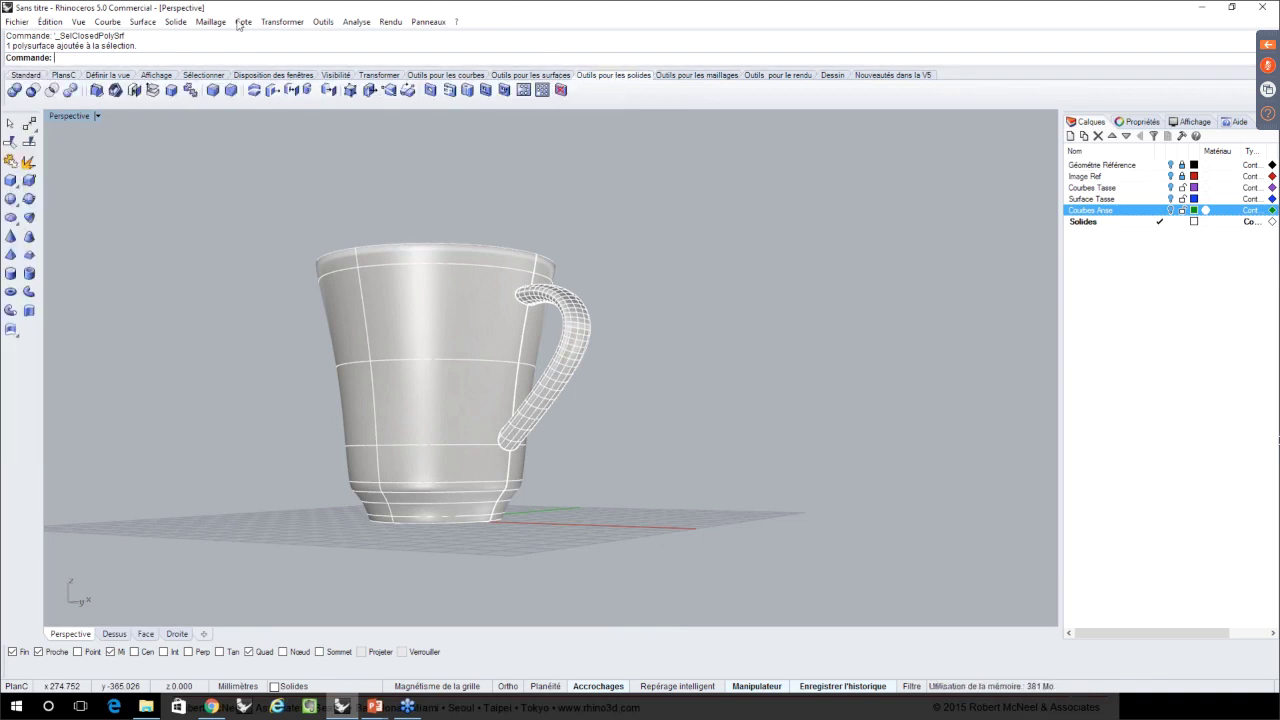
left_click(212, 91)
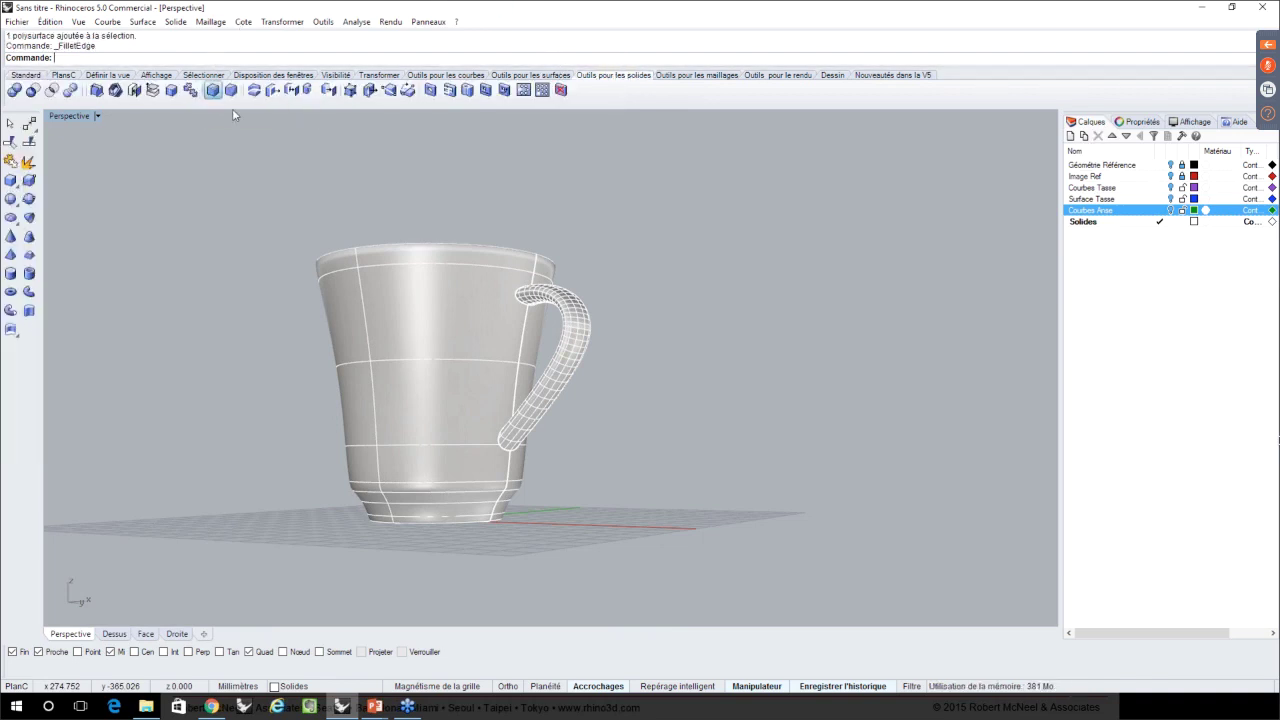
scroll(545, 324, "up", 1)
scroll(545, 324, "up", 3)
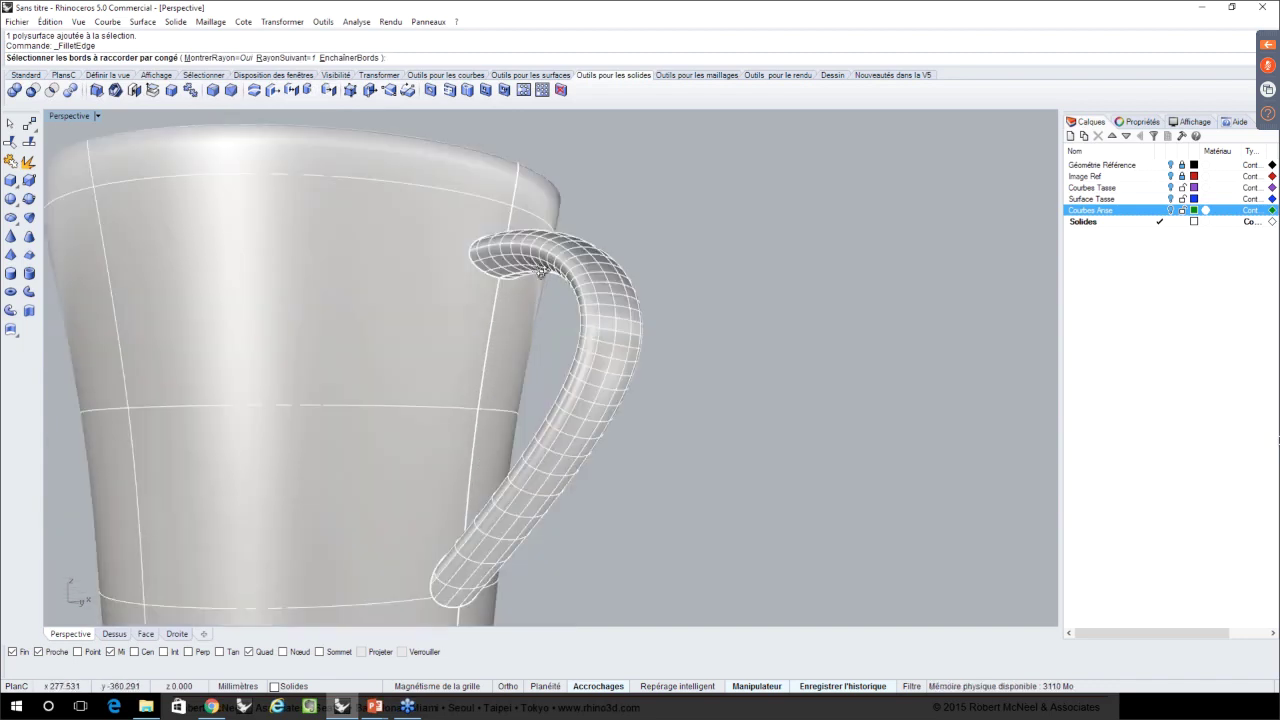
right_click_drag(540, 271, 532, 364)
scroll(475, 343, "down", 3)
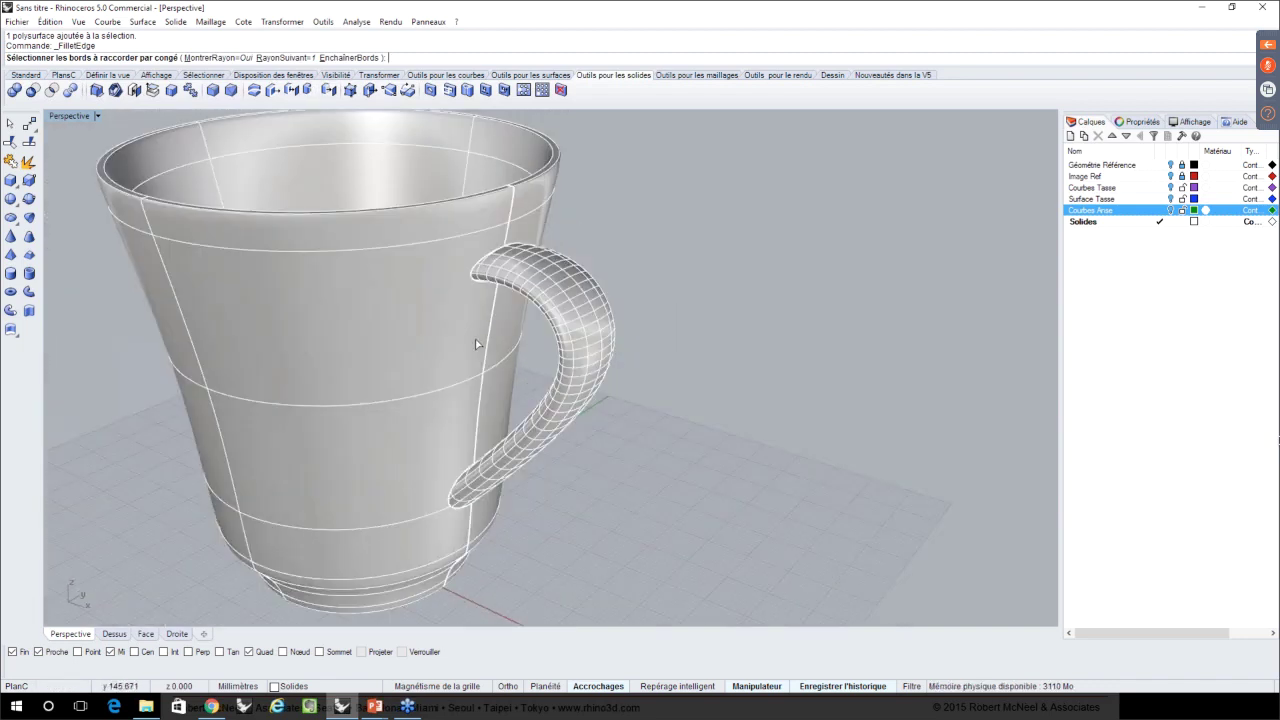
scroll(475, 339, "up", 3)
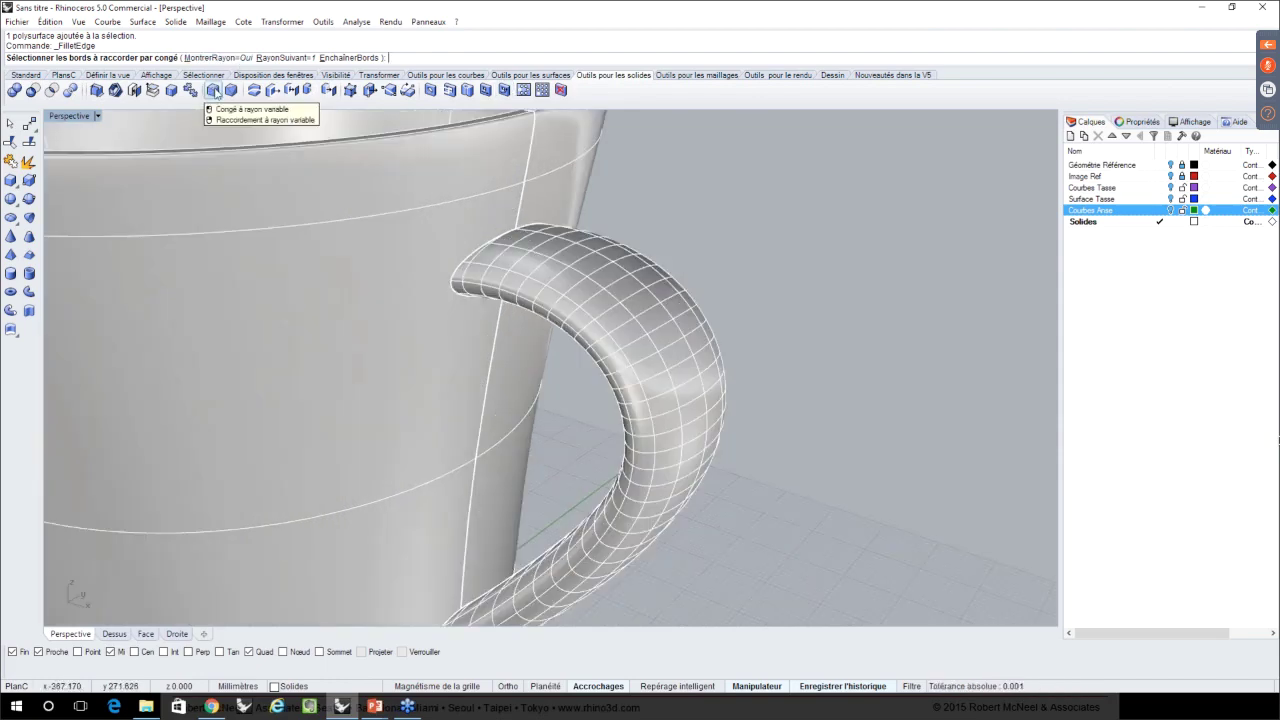
left_click(480, 244)
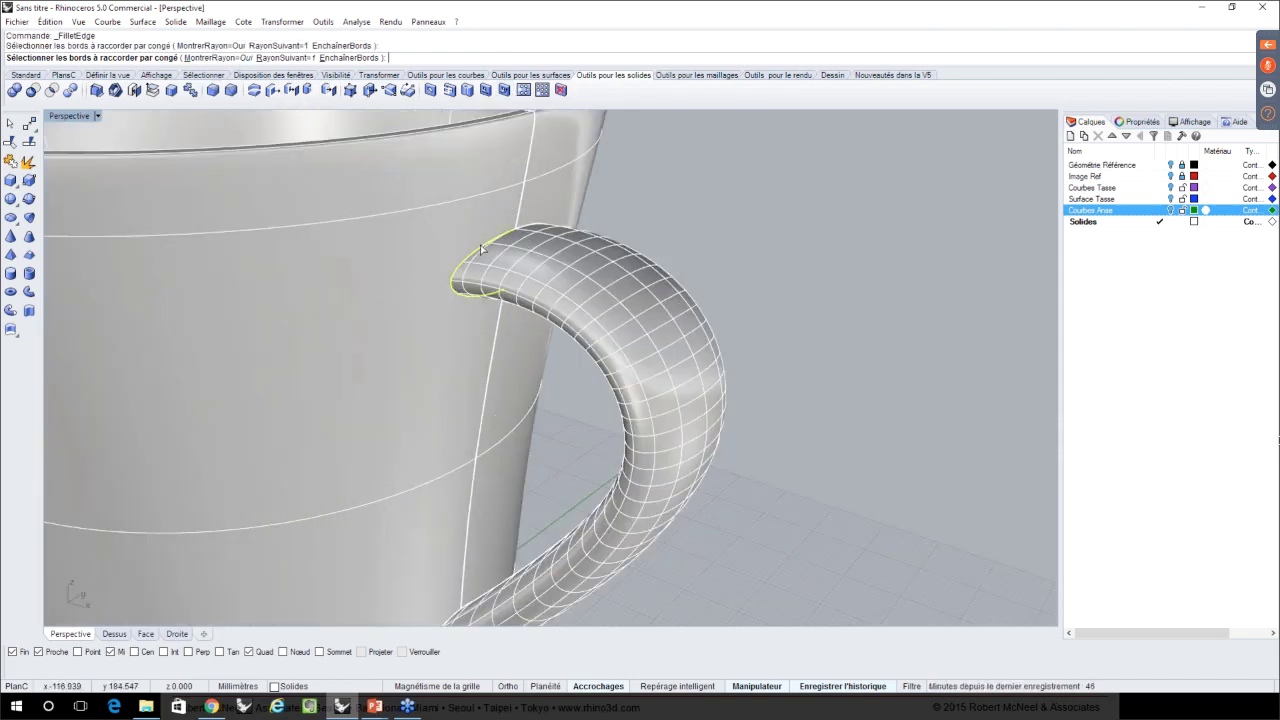
left_click(530, 230)
scroll(526, 231, "down", 2)
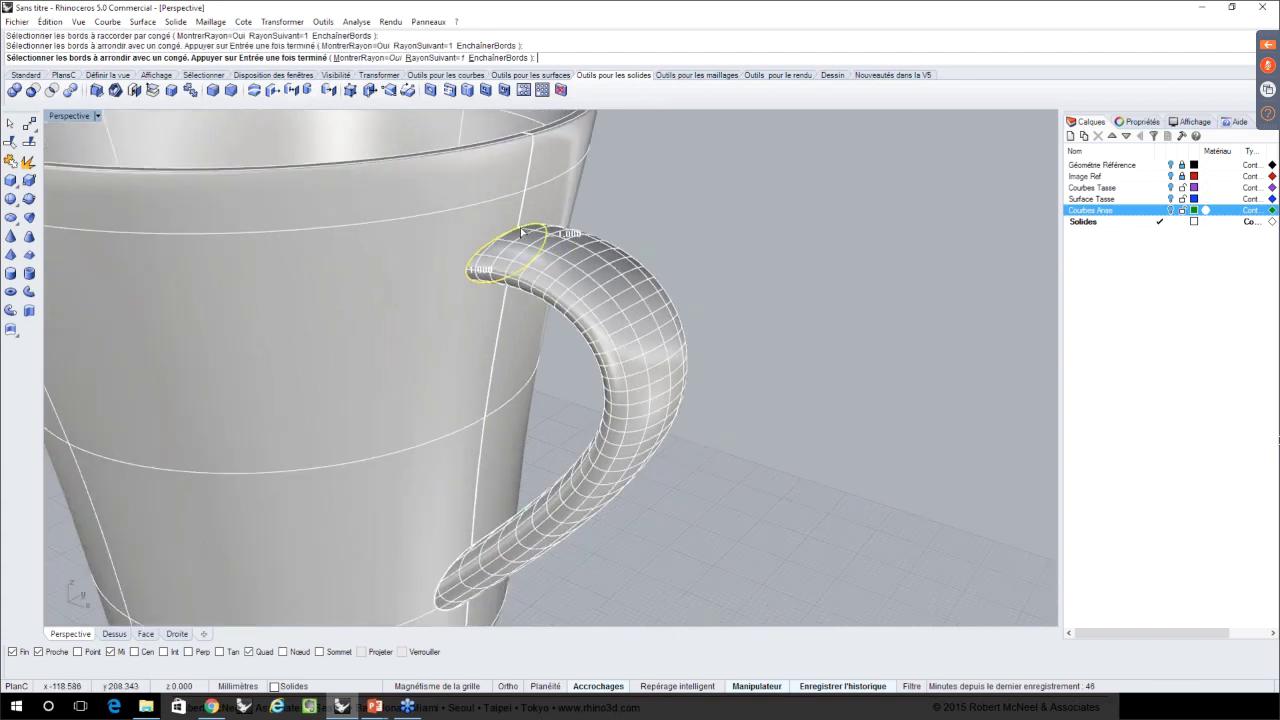
scroll(521, 232, "up", 1)
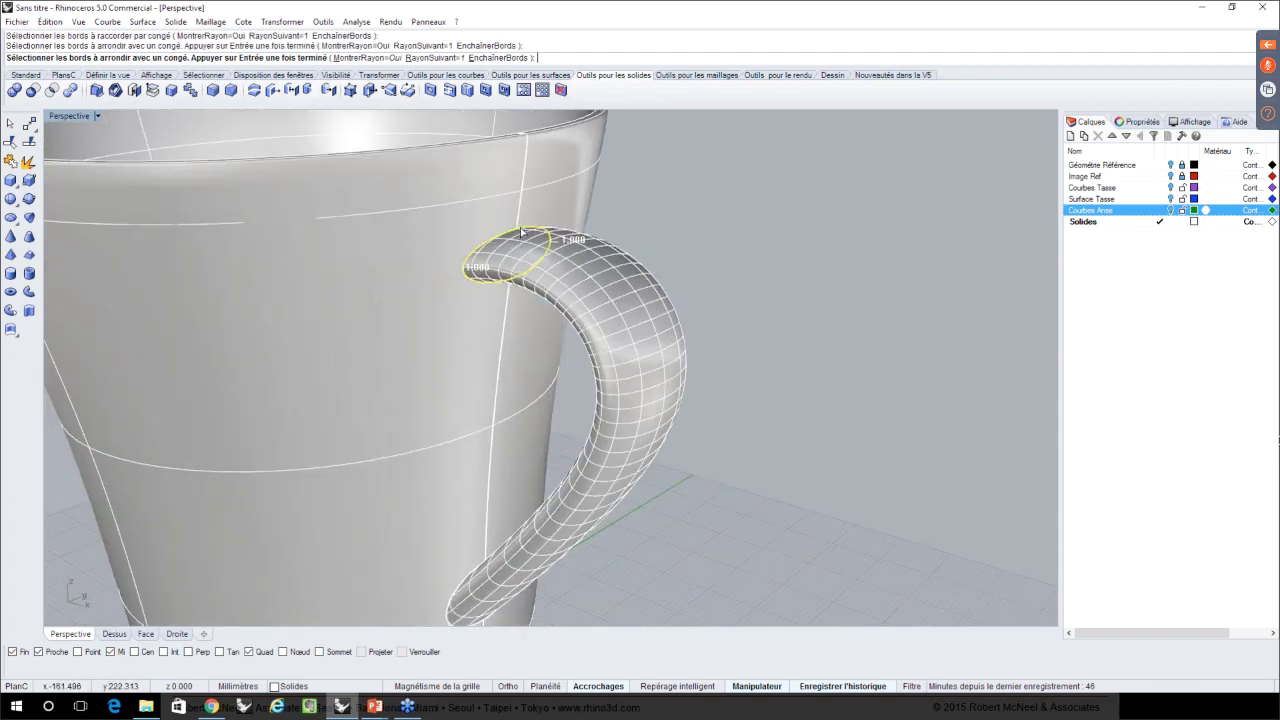
right_click_drag(520, 232, 600, 210)
key("Return")
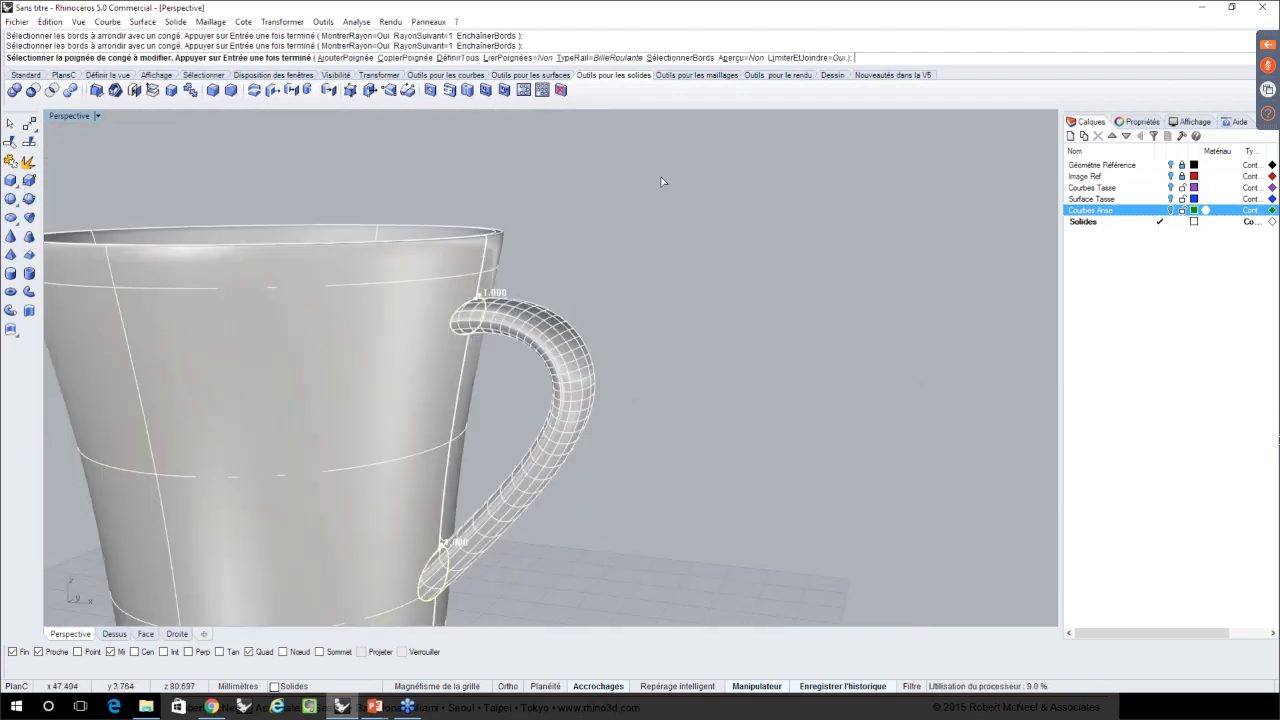
- Turn on the fillet preview and inspect the rounding around the handle's upper joint
key("Return")
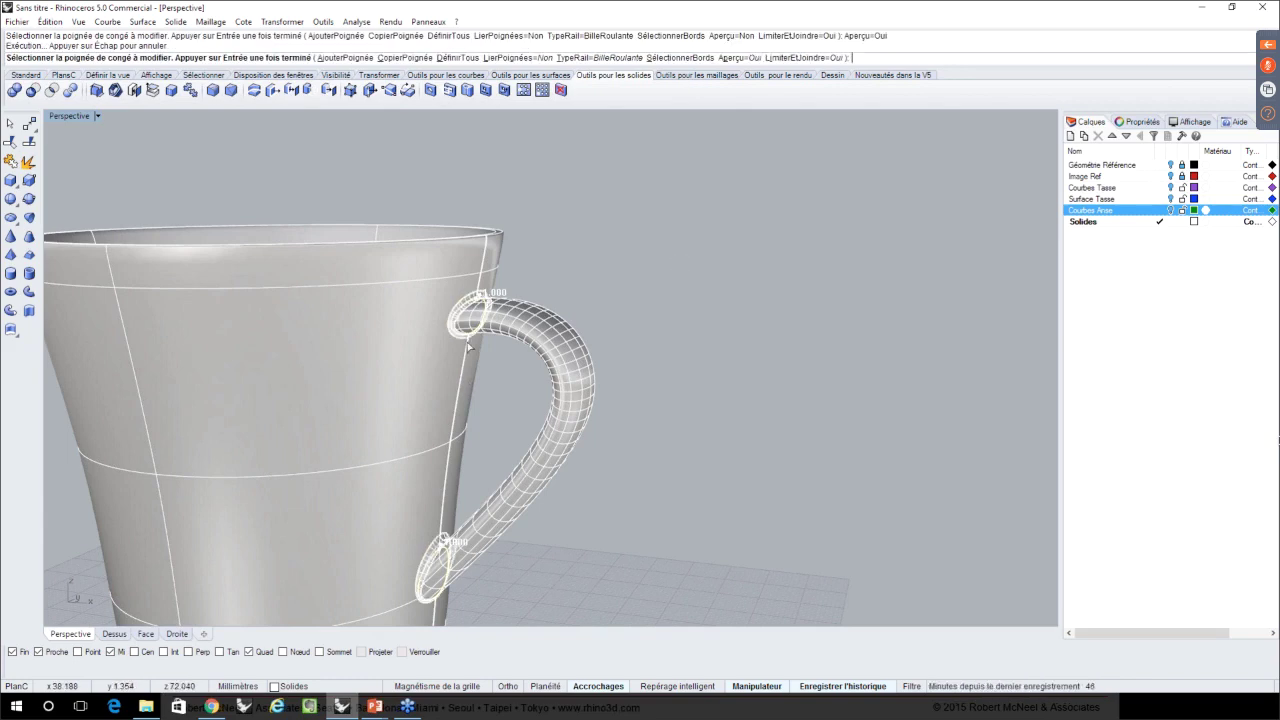
scroll(468, 345, "up", 2)
scroll(468, 345, "up", 2)
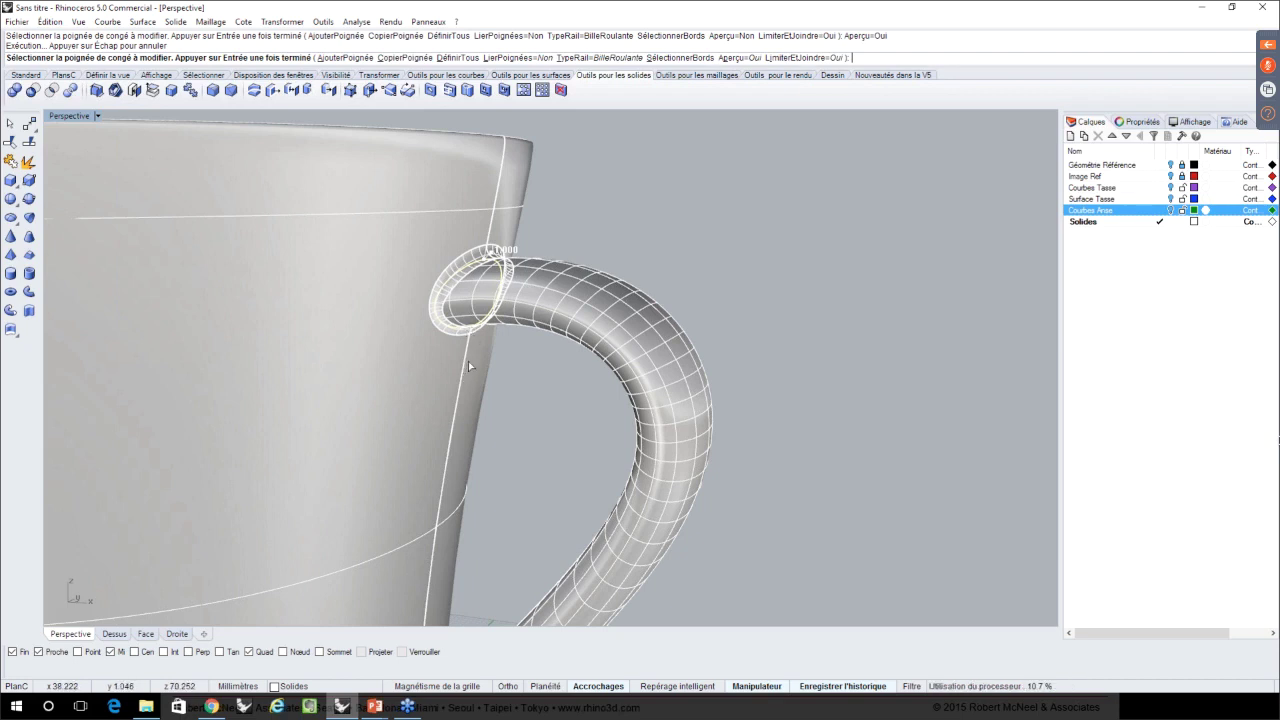
- Try the DistEntreRails rail type for the fillets at the handle joints
left_click(598, 57)
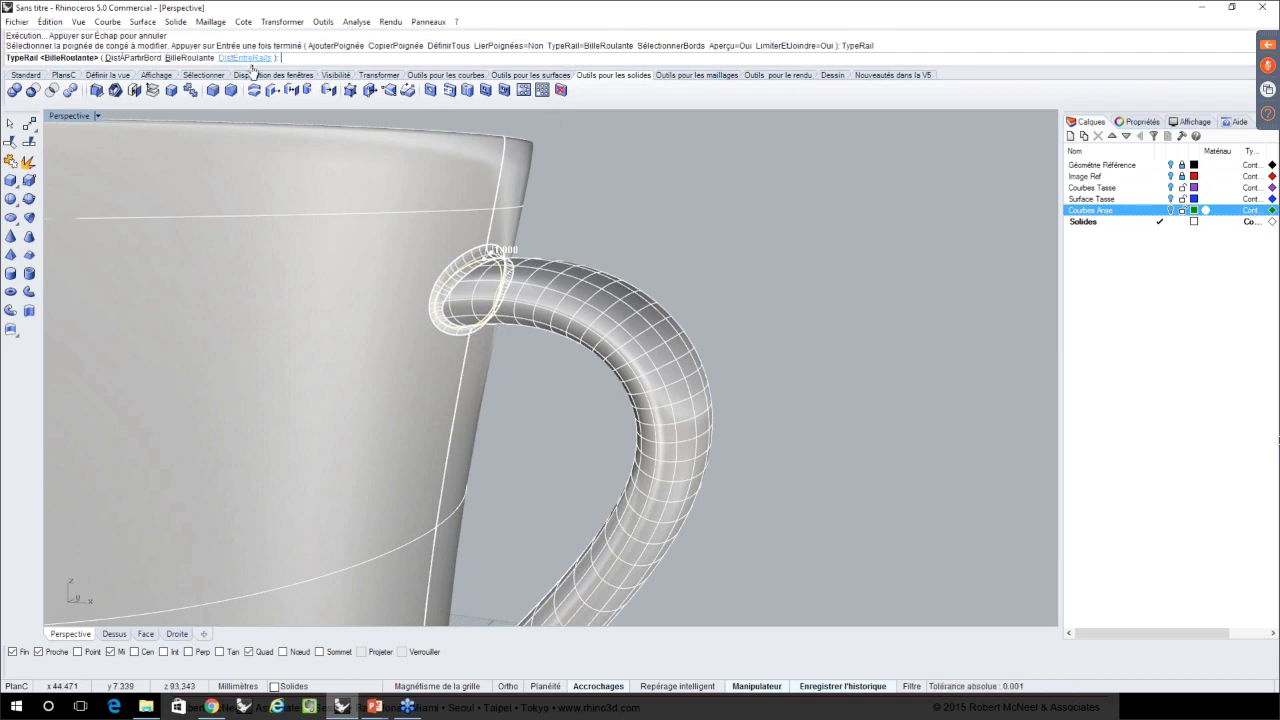
left_click(244, 58)
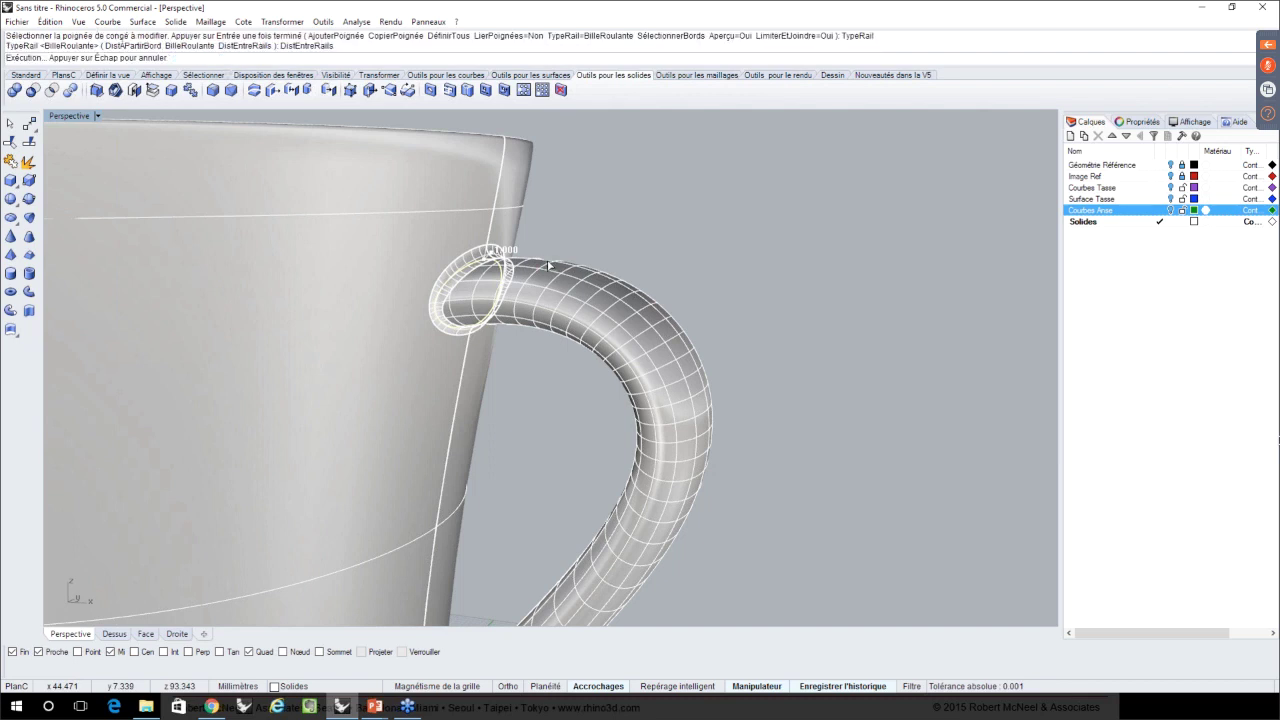
scroll(534, 238, "down", 5)
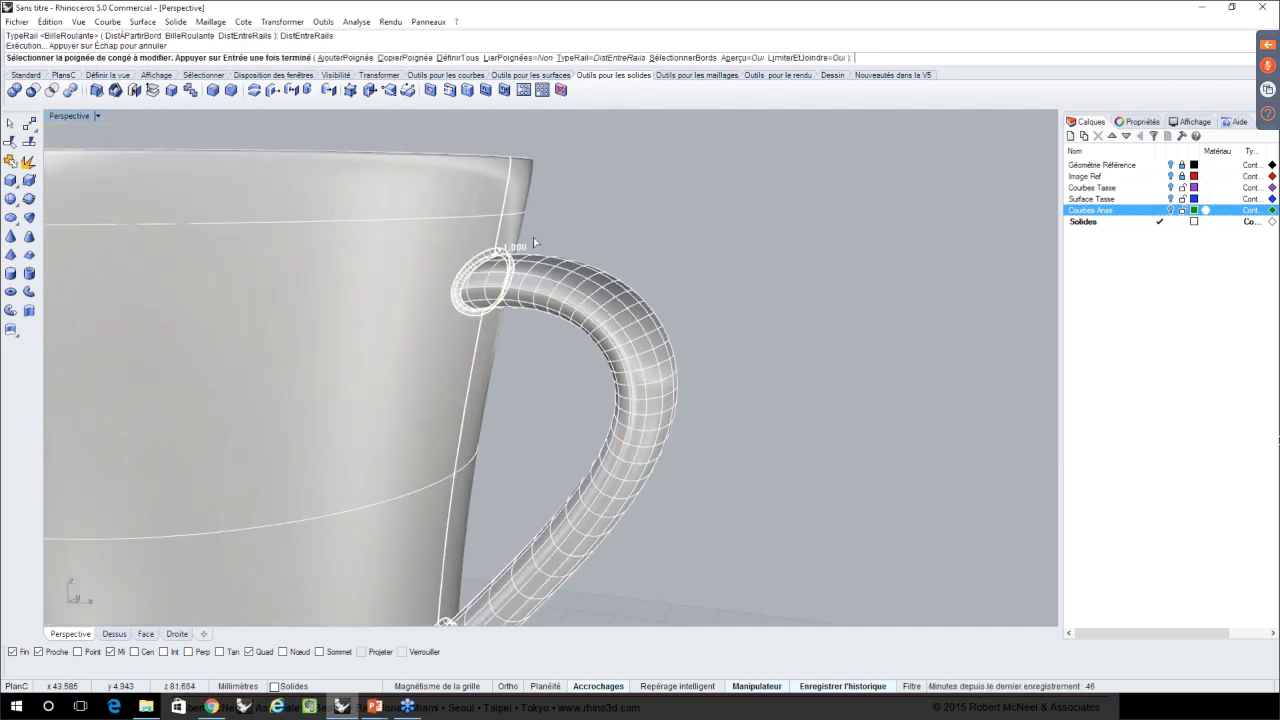
- Set the fillet rail type to BilleRoulante and apply the fillets at both handle joints
left_click(600, 58)
left_click(193, 58)
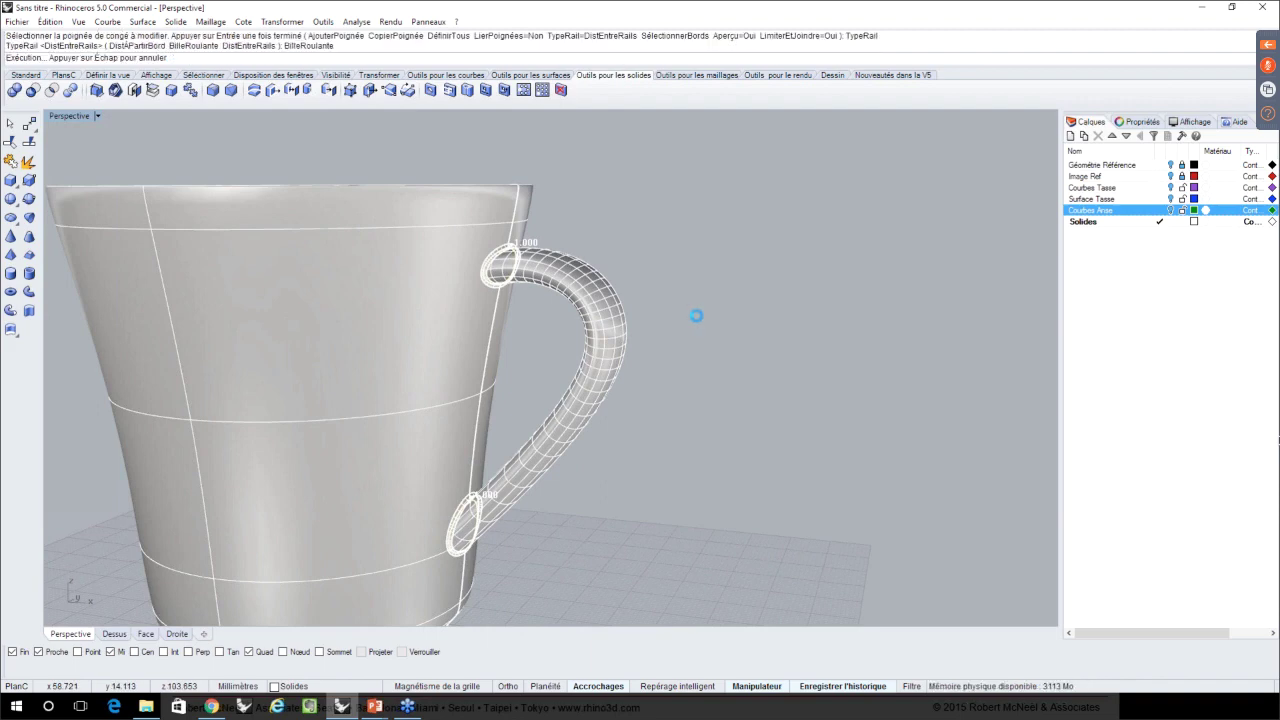
key("Return")
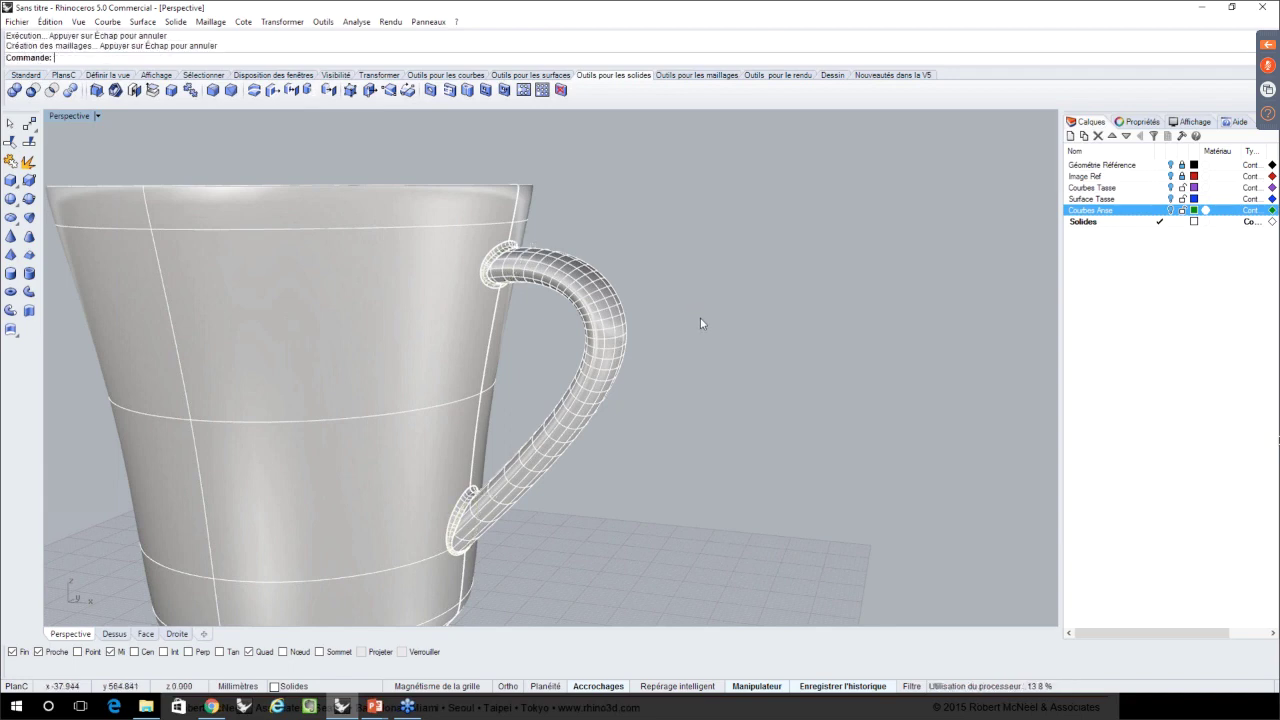
- Select all closed polysurfaces to check that the filleted cup is a closed solid, and clear the selection
scroll(700, 317, "down", 4)
right_click(492, 62)
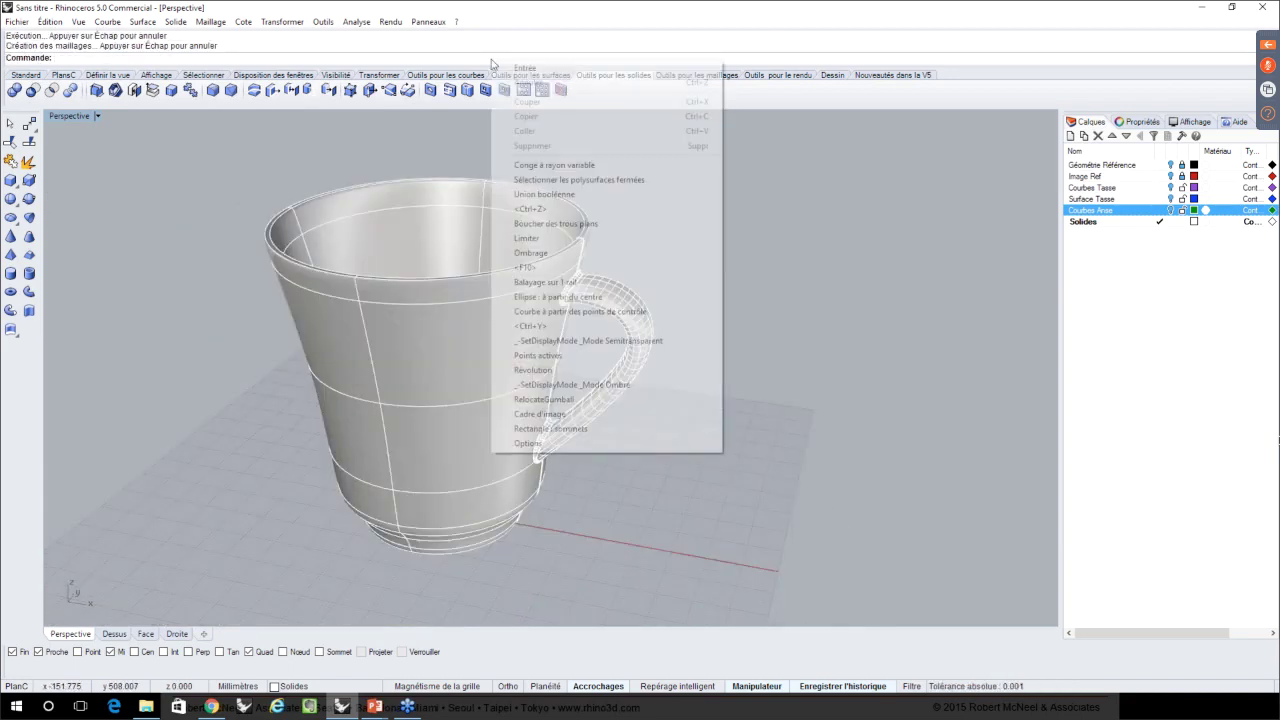
left_click(543, 181)
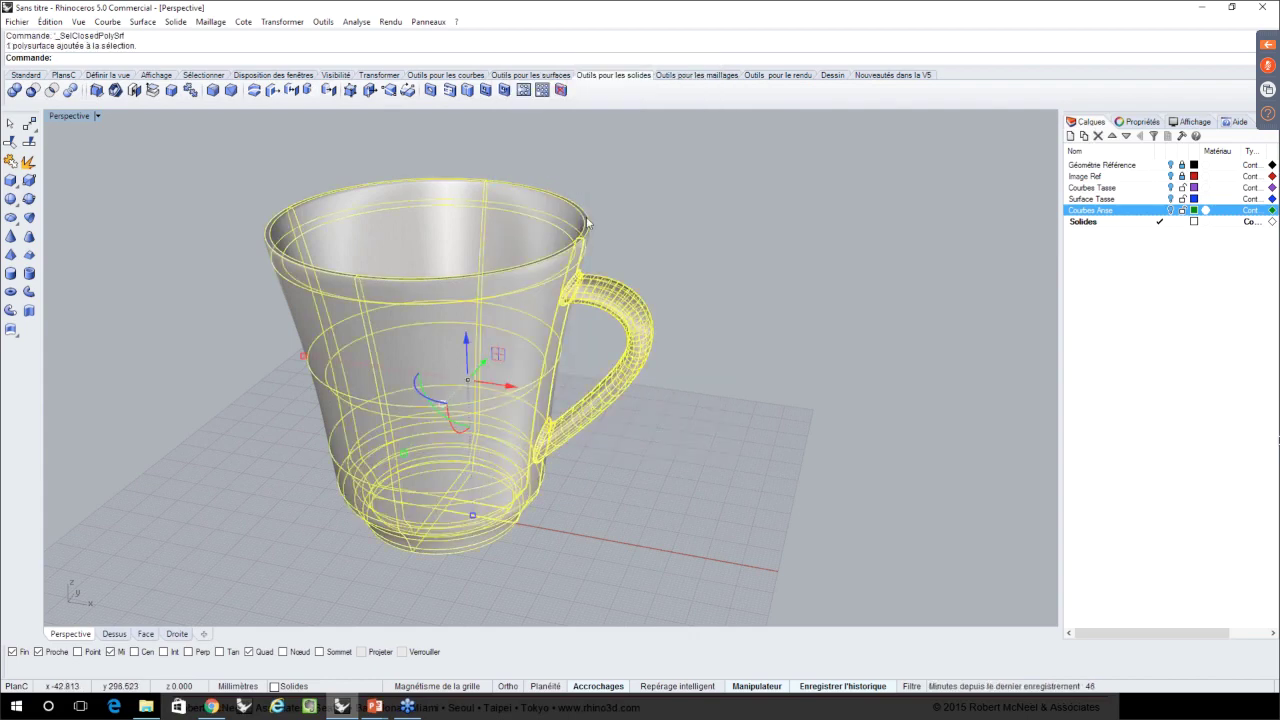
right_click_drag(588, 224, 604, 195)
left_click(634, 234)
right_click_drag(687, 290, 727, 289)
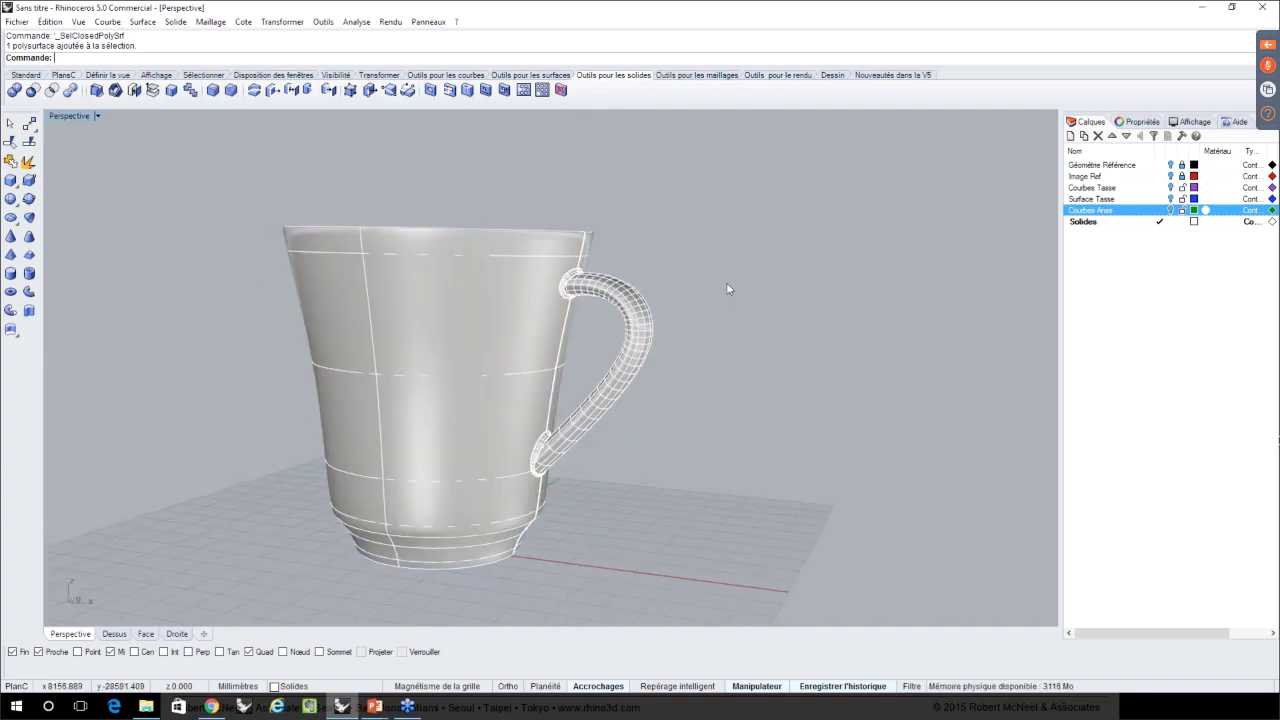
- Shade the perspective view in Rendu mode and inspect the cup and its filleted handle joints
left_click(26, 75)
left_click(462, 90)
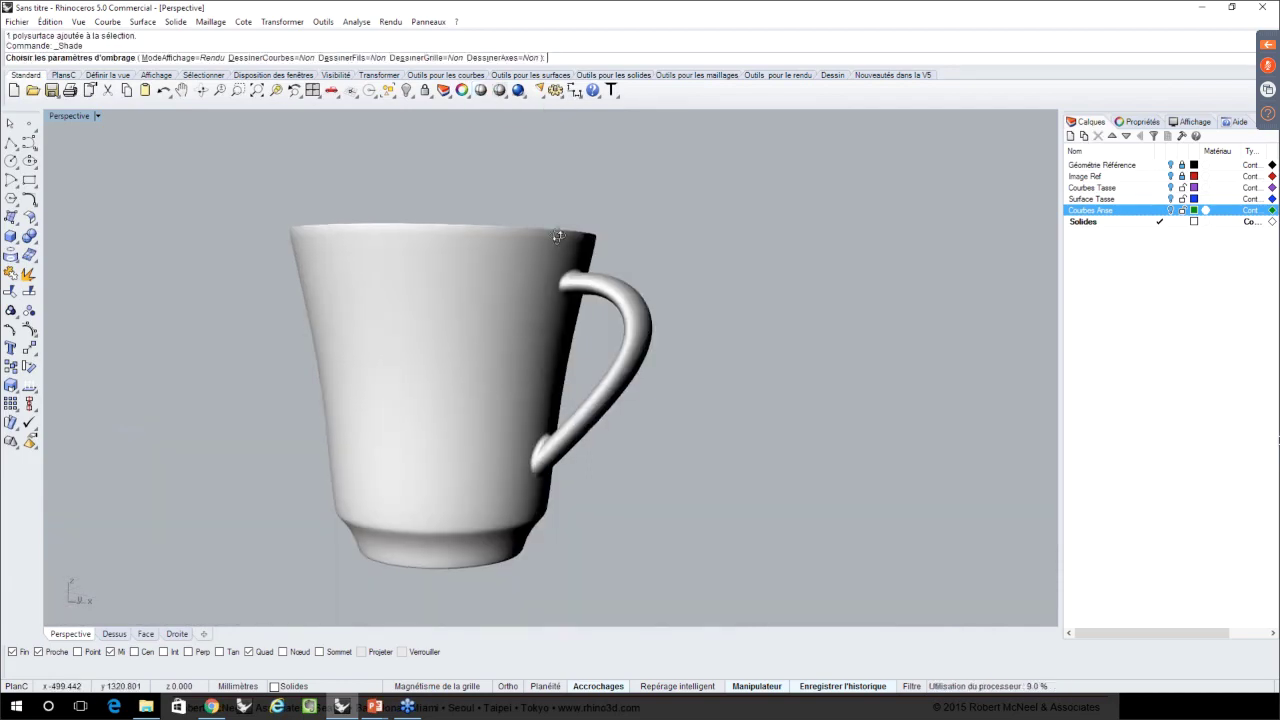
right_click_drag(557, 235, 590, 269)
scroll(590, 269, "up", 7)
right_click_drag(560, 371, 536, 251)
scroll(548, 304, "down", 8)
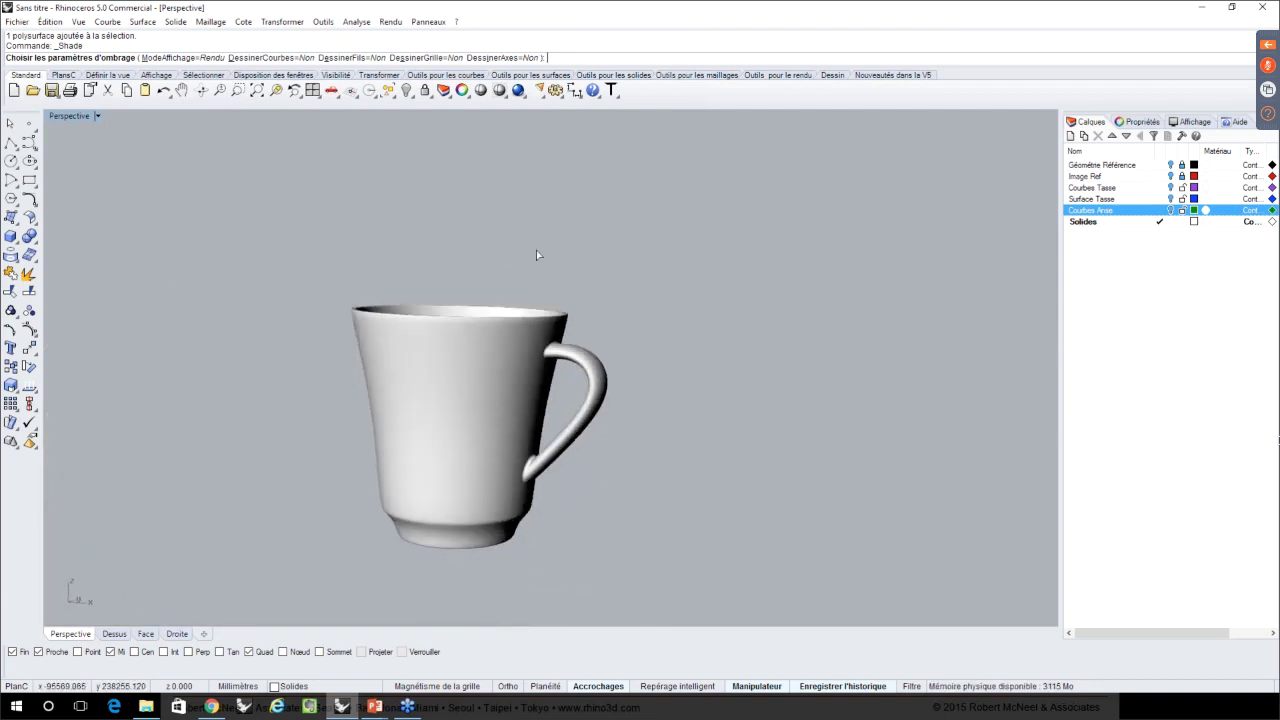
- Set the perspective view to the Ombré display mode and end the shading preview
left_click(499, 91)
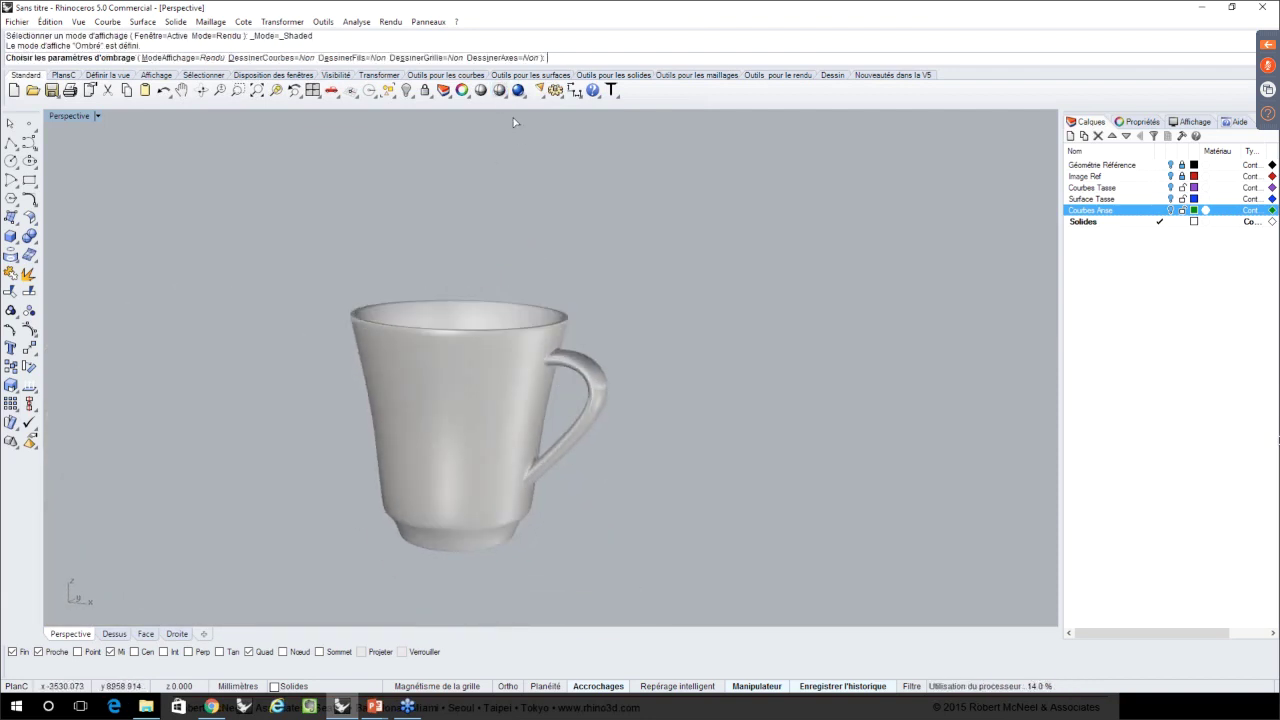
left_click(499, 91)
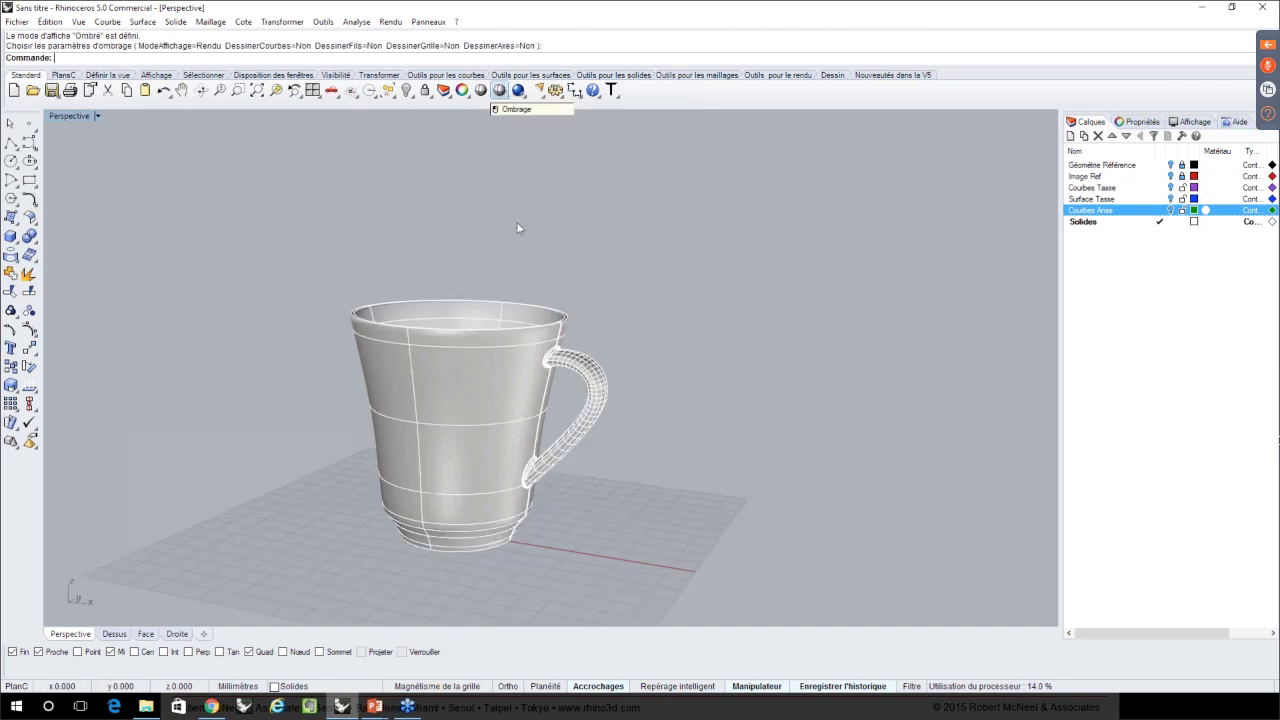
right_click_drag(534, 286, 535, 317)
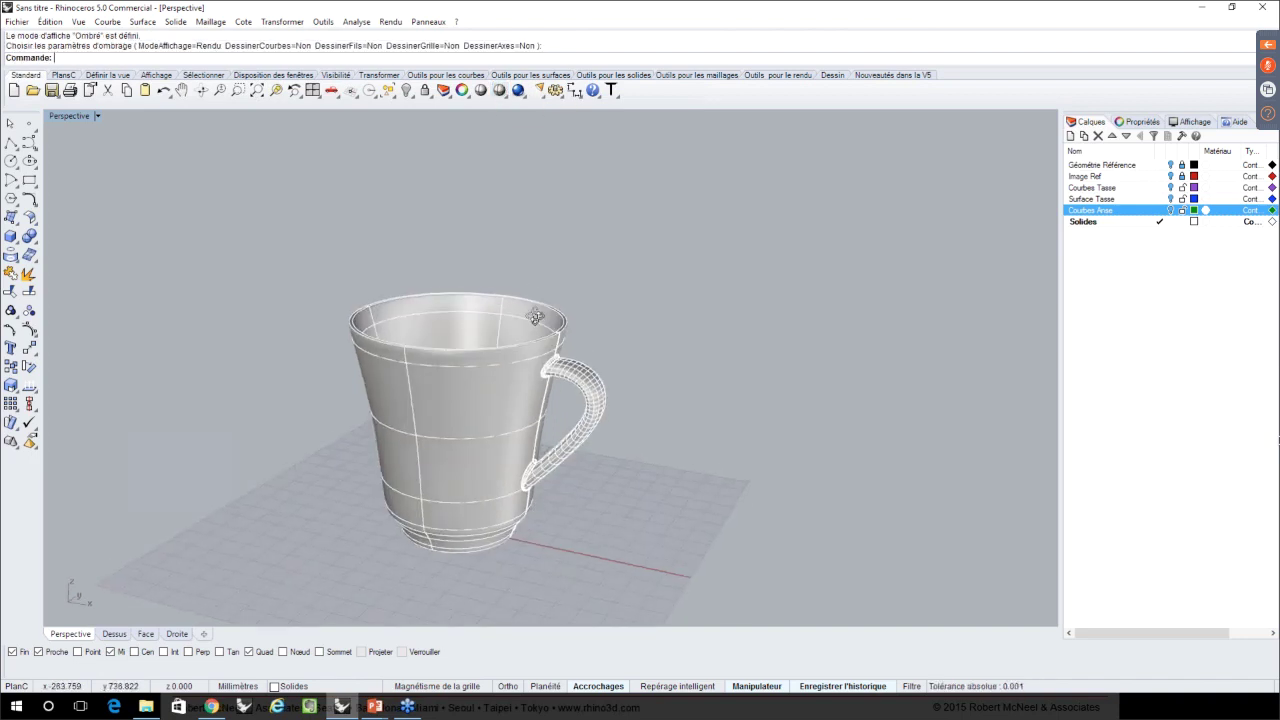
scroll(535, 316, "down", 2)
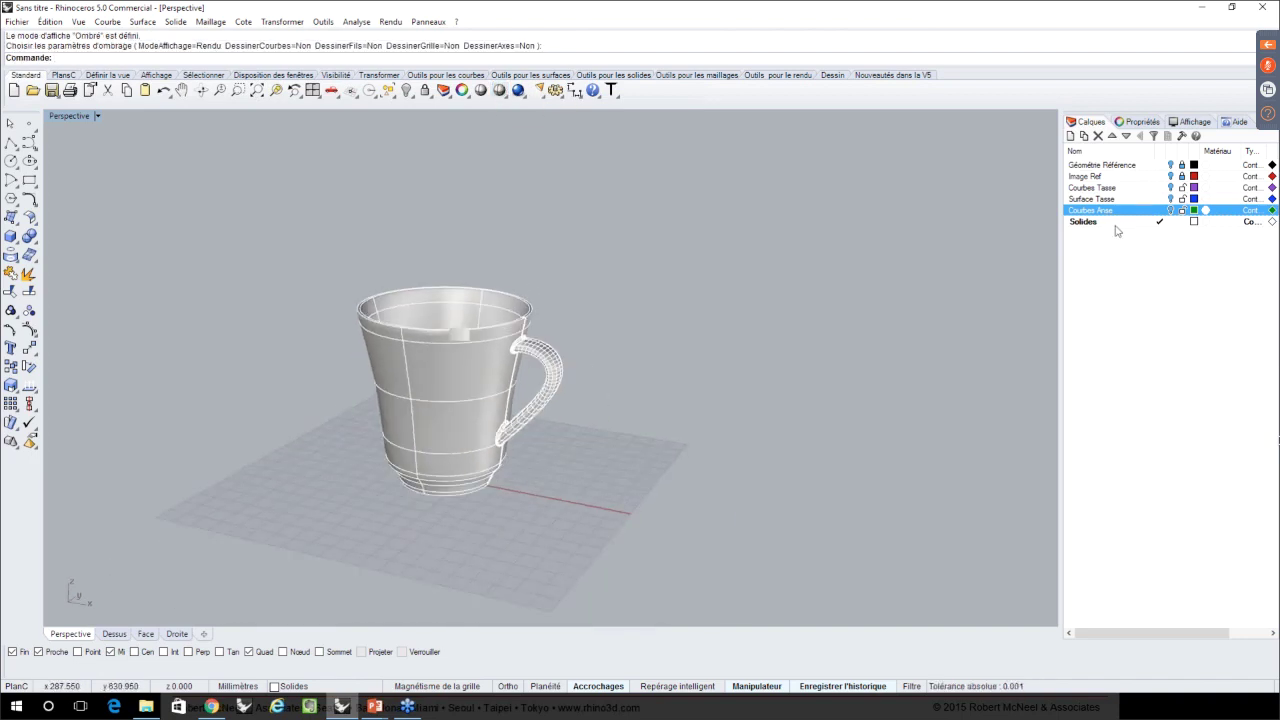
- Create a mesh from the cup polysurface with the polygon density at its minimum, previewing it before accepting
left_click(505, 363)
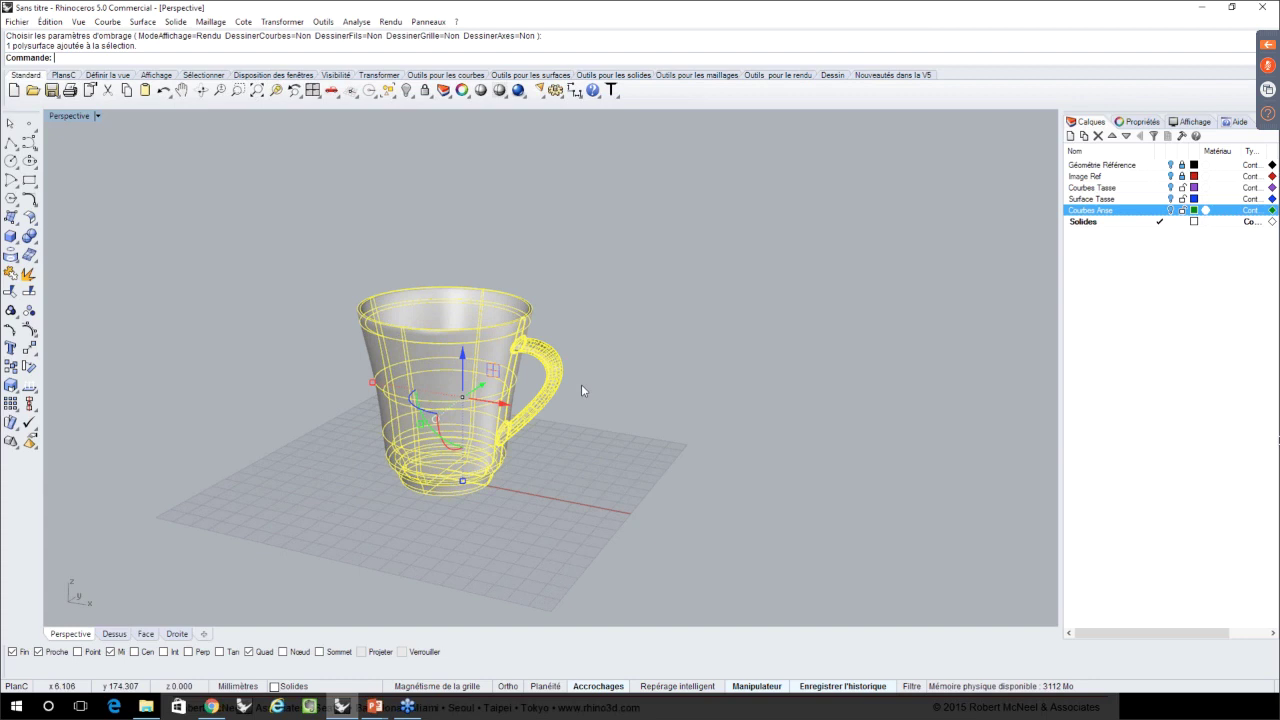
left_click(581, 390)
left_click(511, 360)
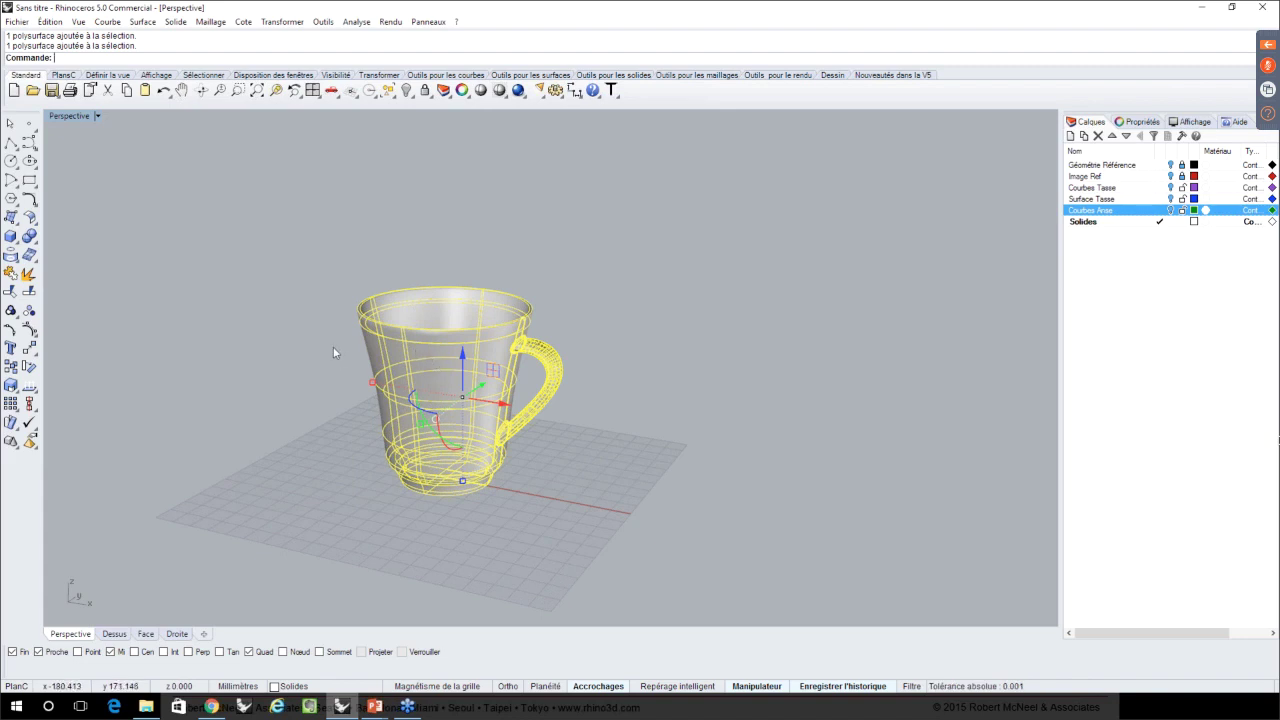
left_click(30, 254)
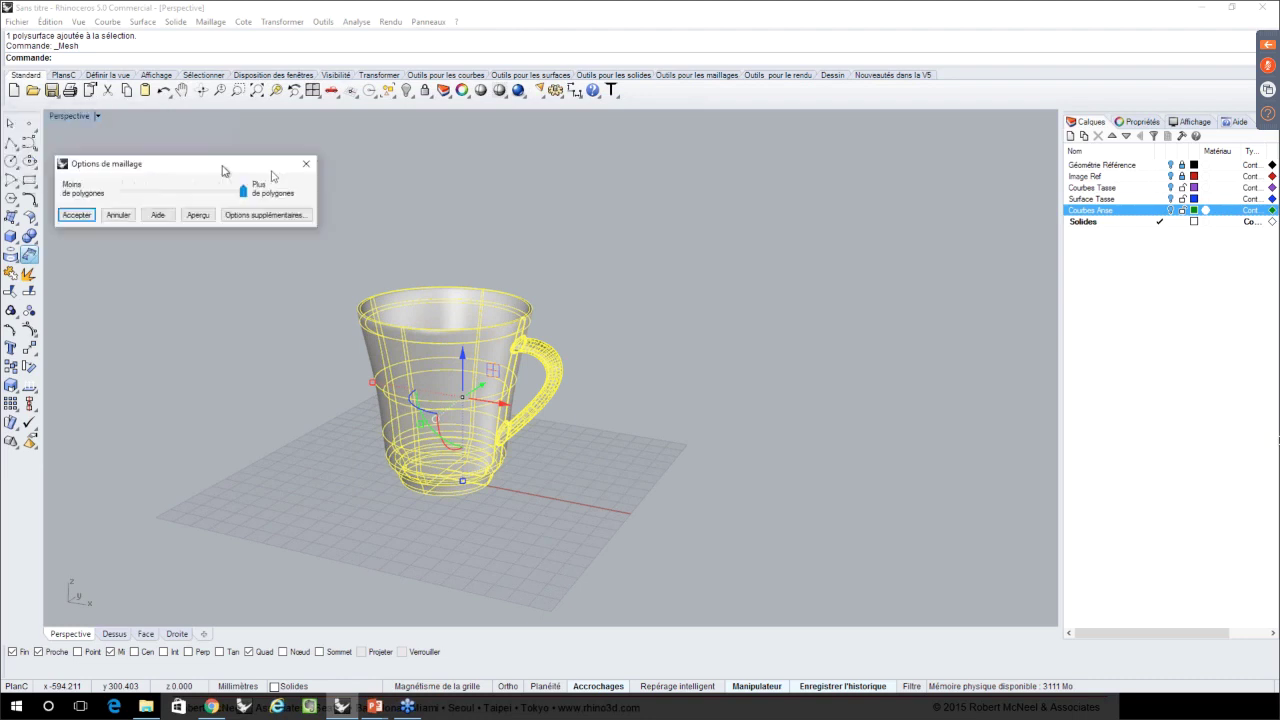
left_click_drag(223, 171, 349, 180)
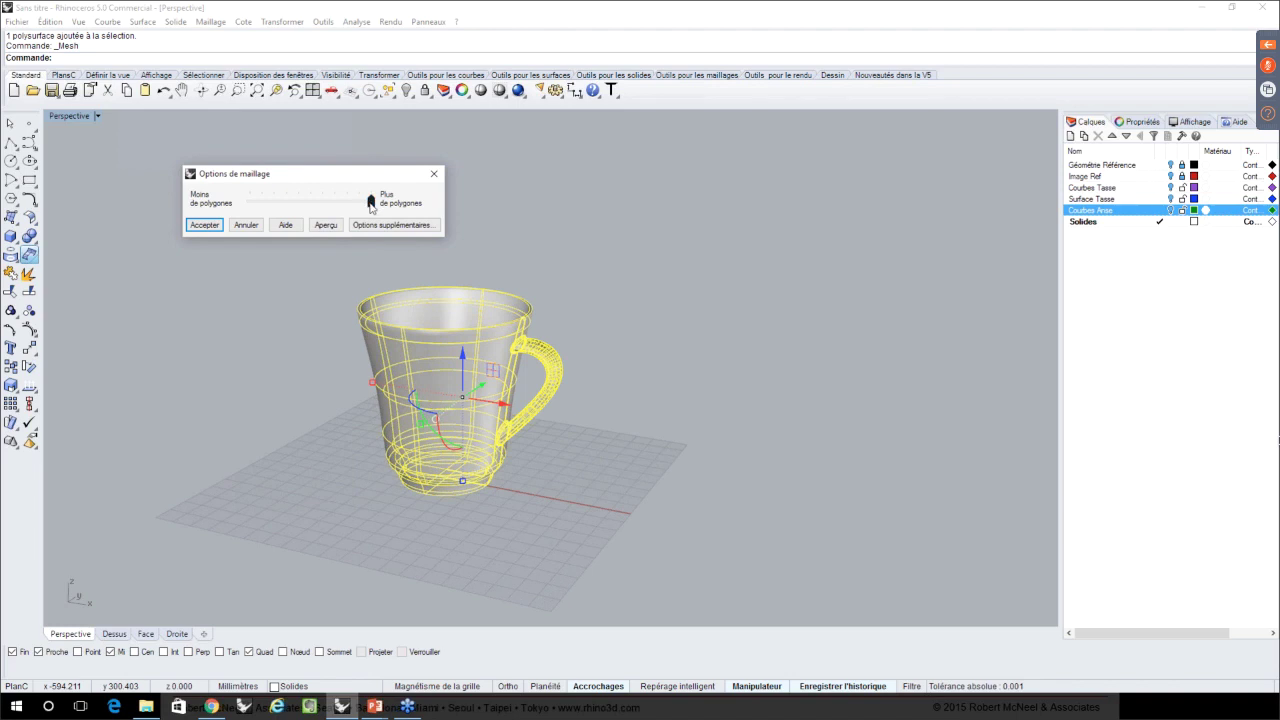
left_click_drag(371, 204, 248, 202)
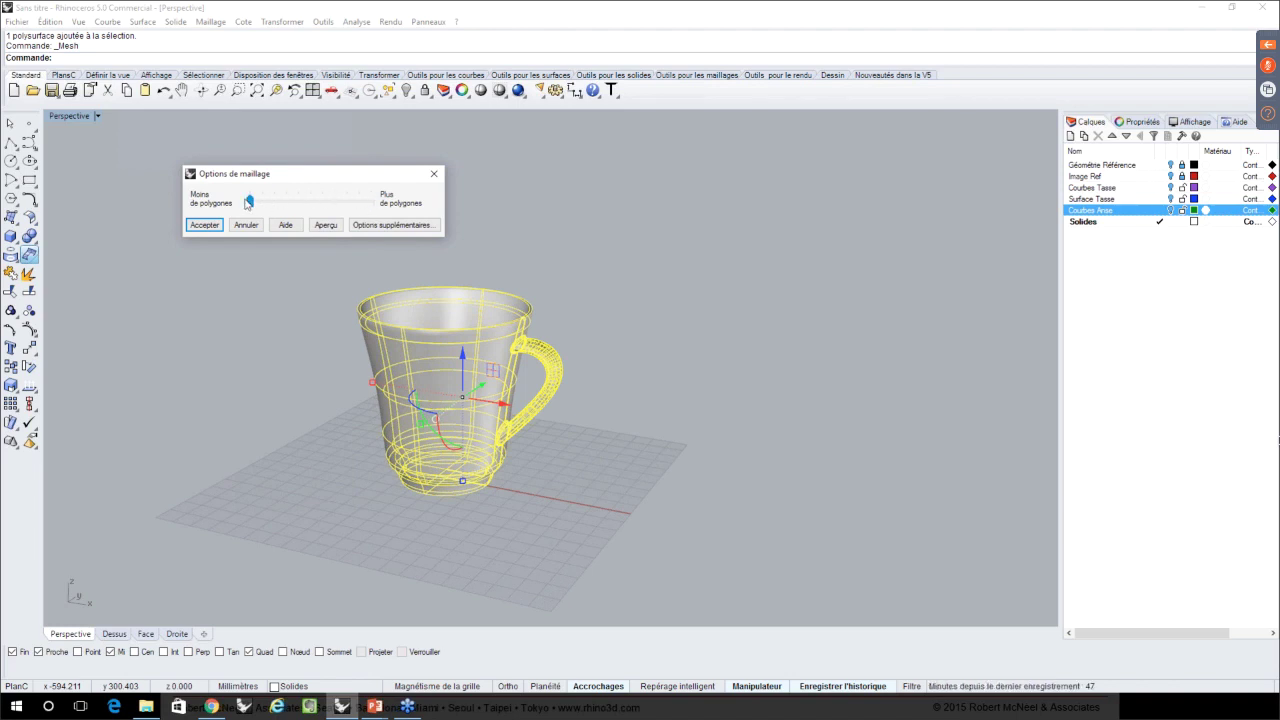
left_click(326, 224)
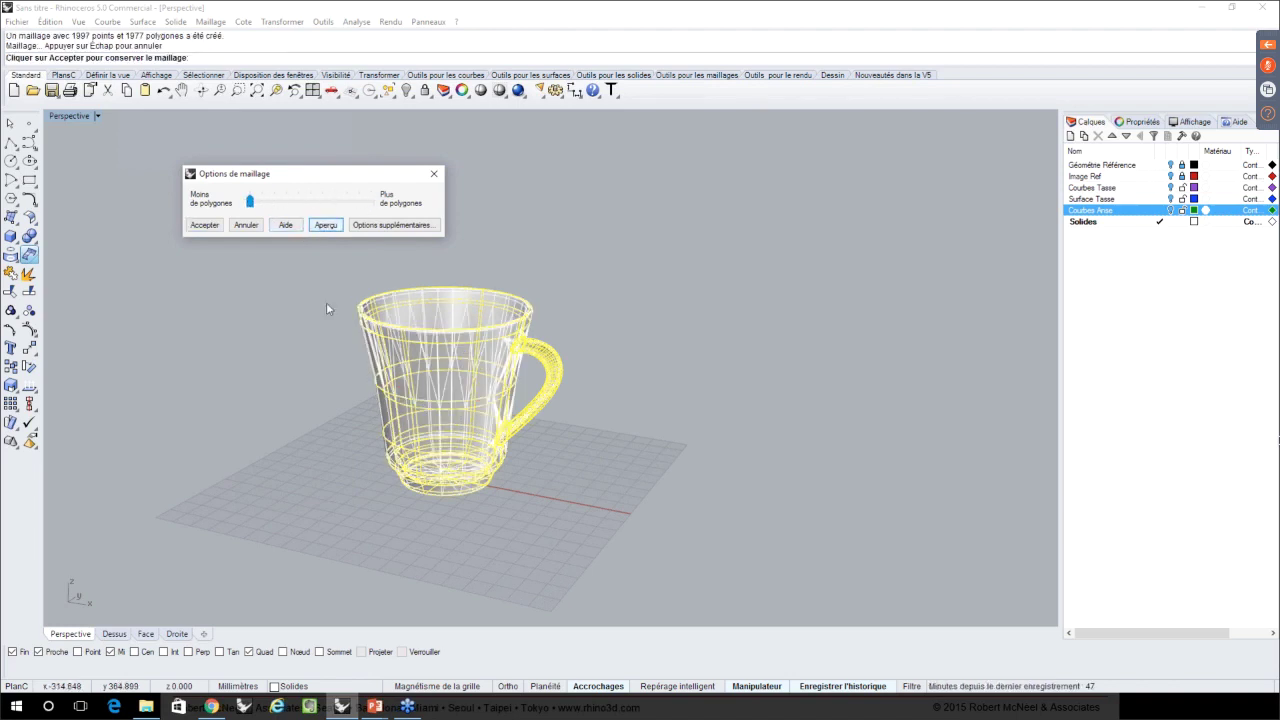
left_click(204, 224)
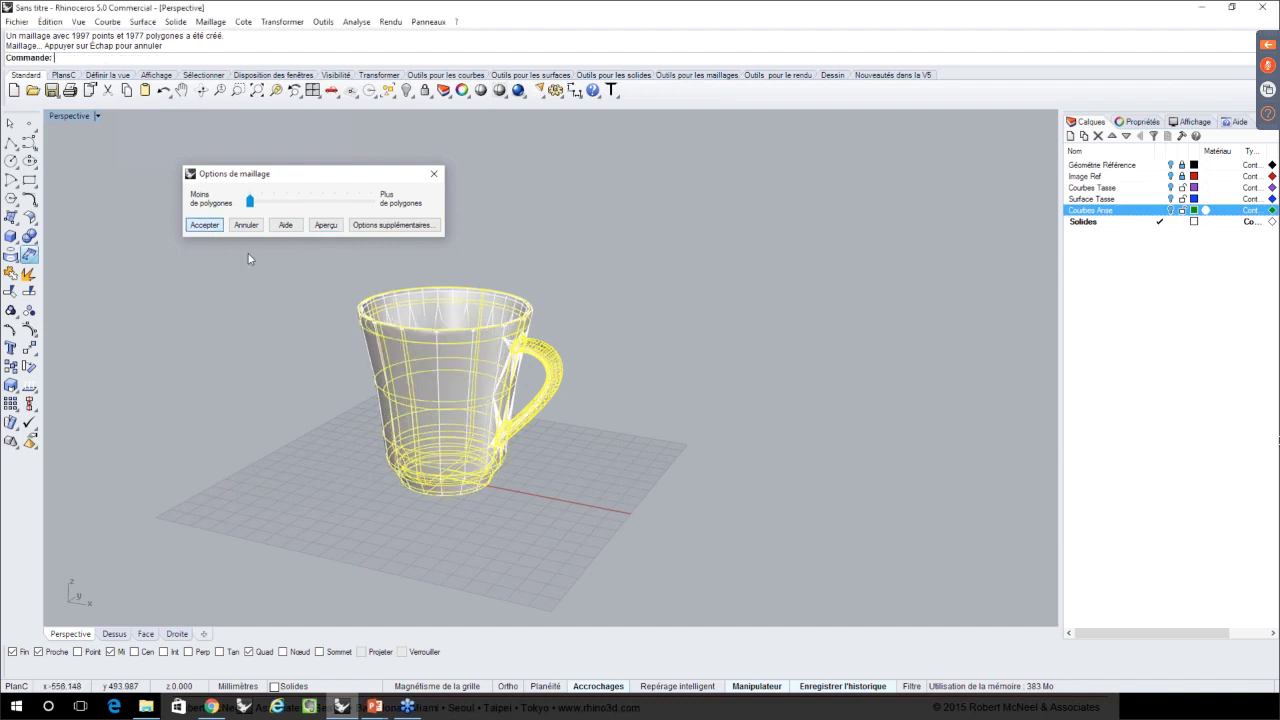
- Move the coarse mesh along the X axis to stand beside the original cup, and deselect it
right_click_drag(329, 388, 318, 465)
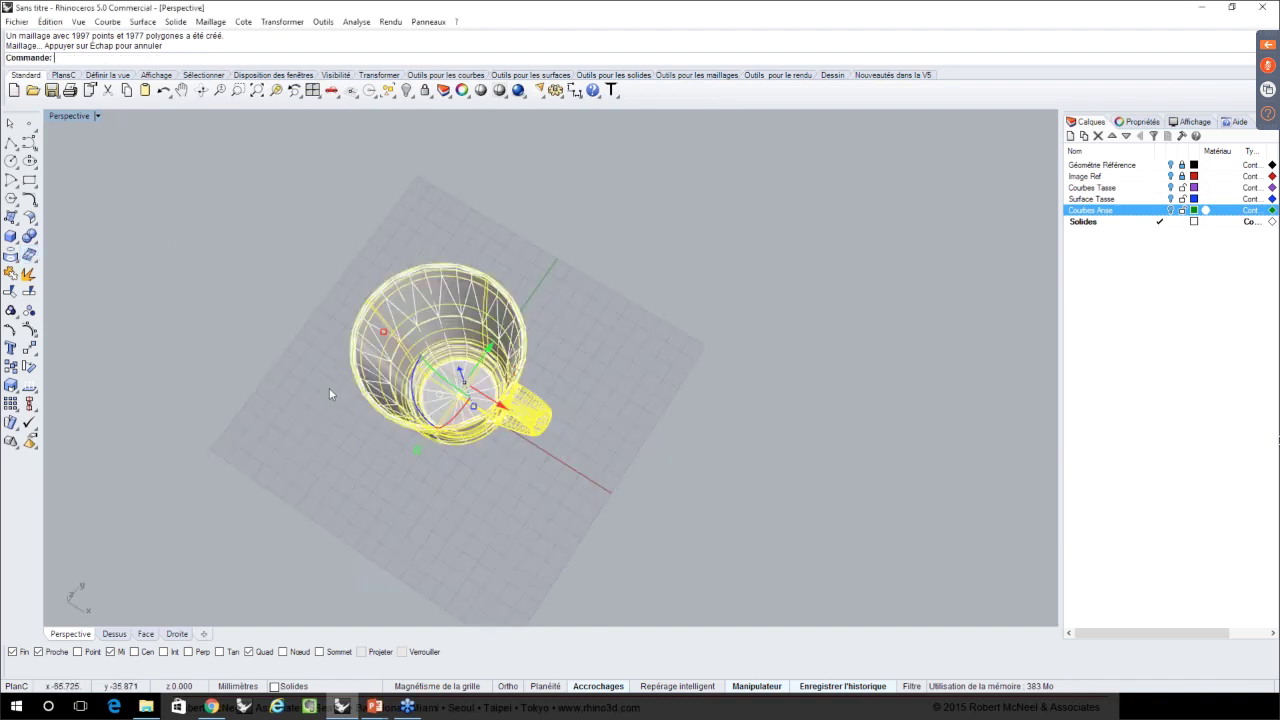
scroll(329, 387, "up", 4)
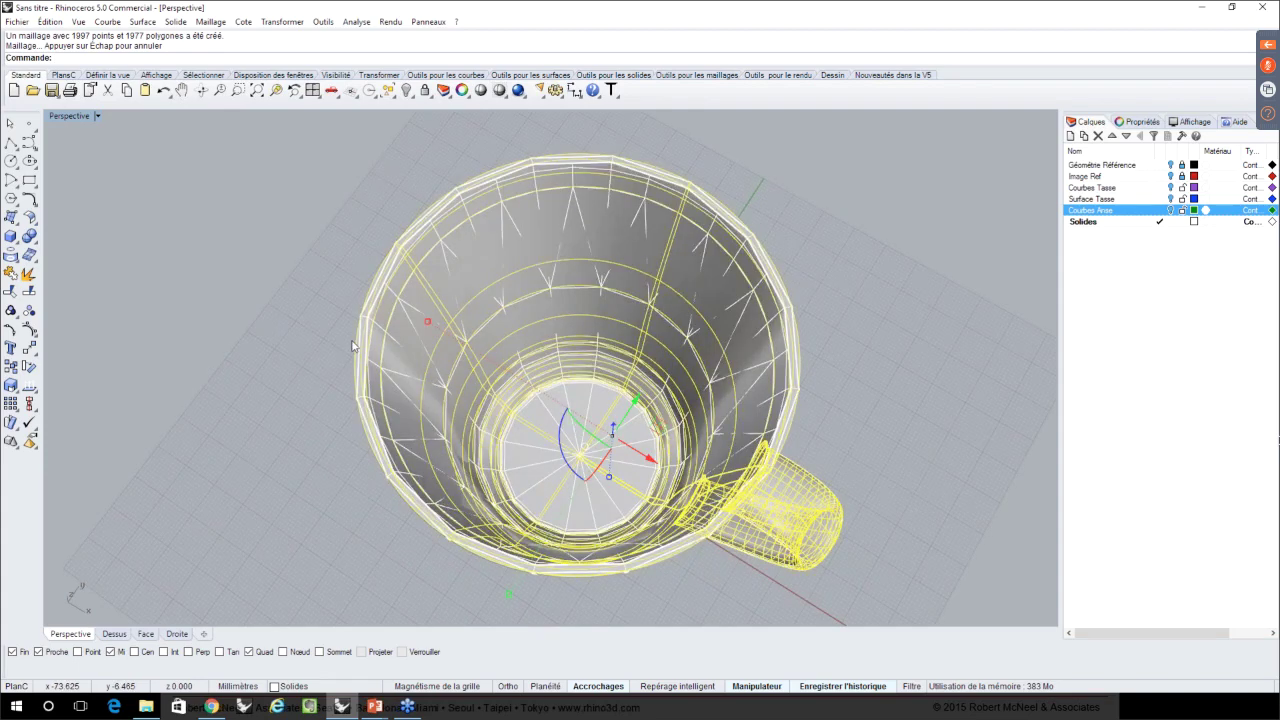
left_click(352, 346)
scroll(335, 290, "up", 2)
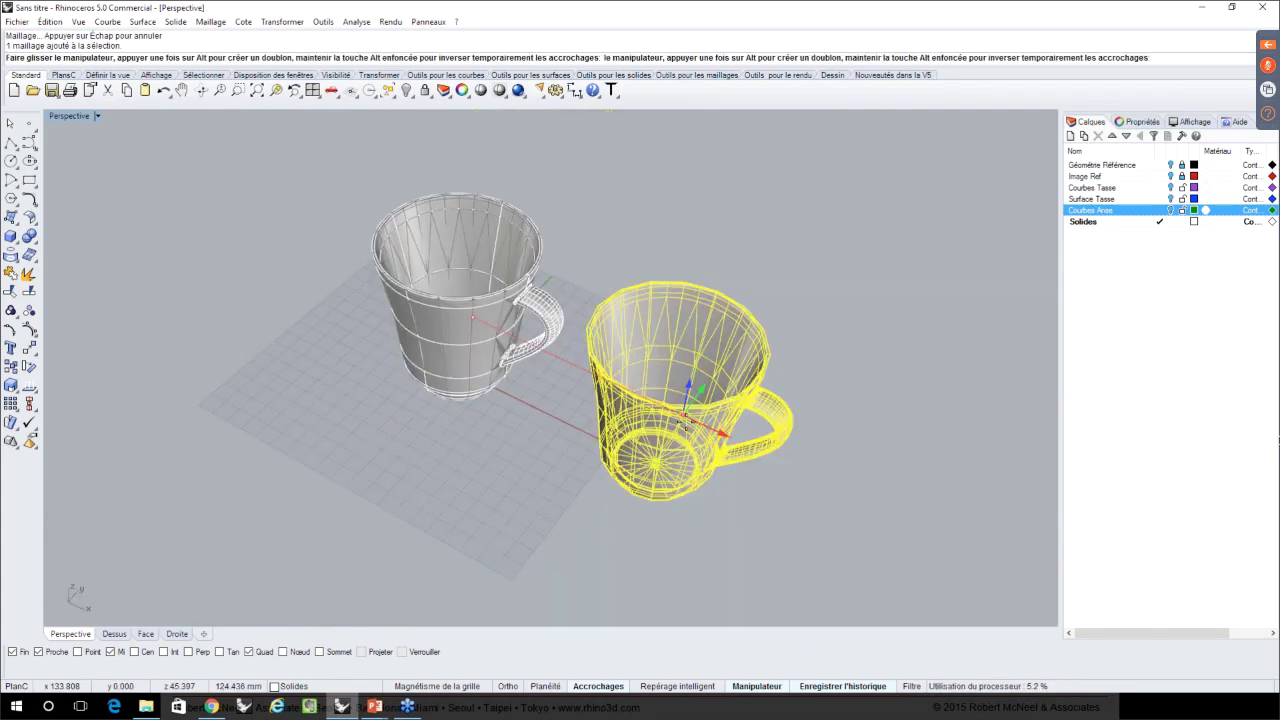
left_click_drag(683, 422, 723, 442)
key("Escape")
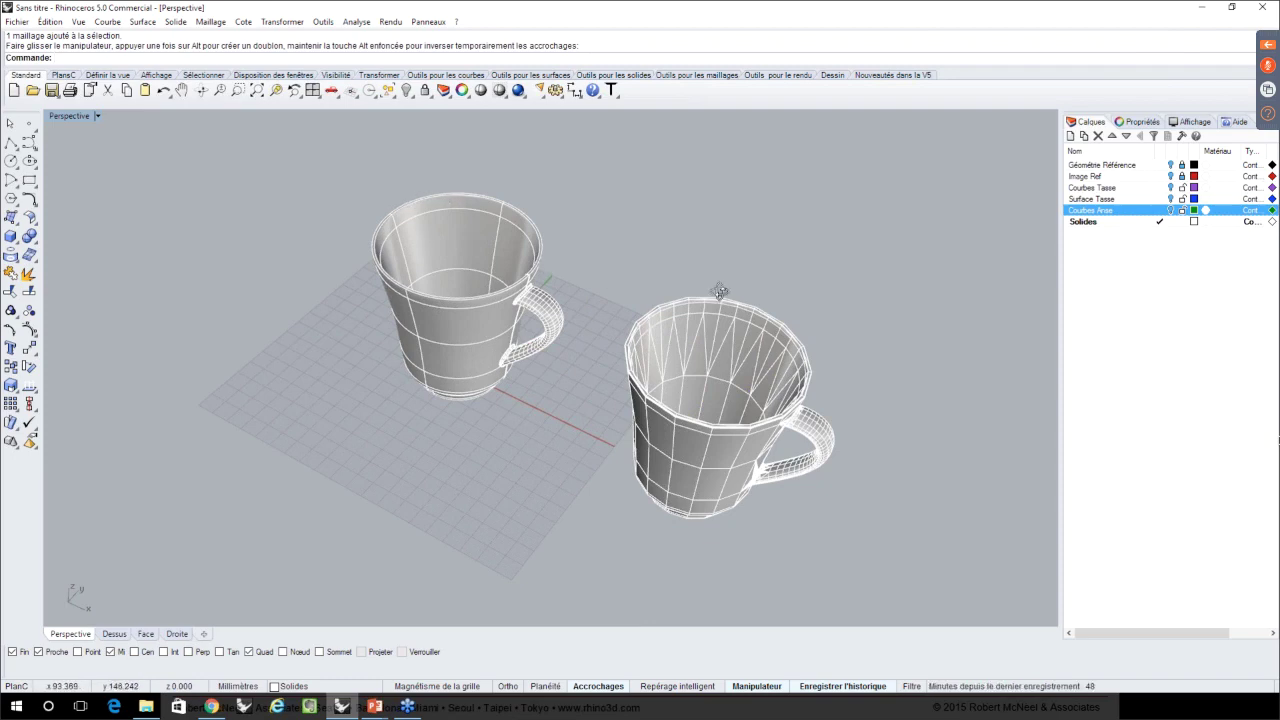
- Compare the coarse mesh's facets with the smooth original cup, and delete the mesh copy
right_click_drag(719, 291, 729, 334)
scroll(729, 334, "up", 5)
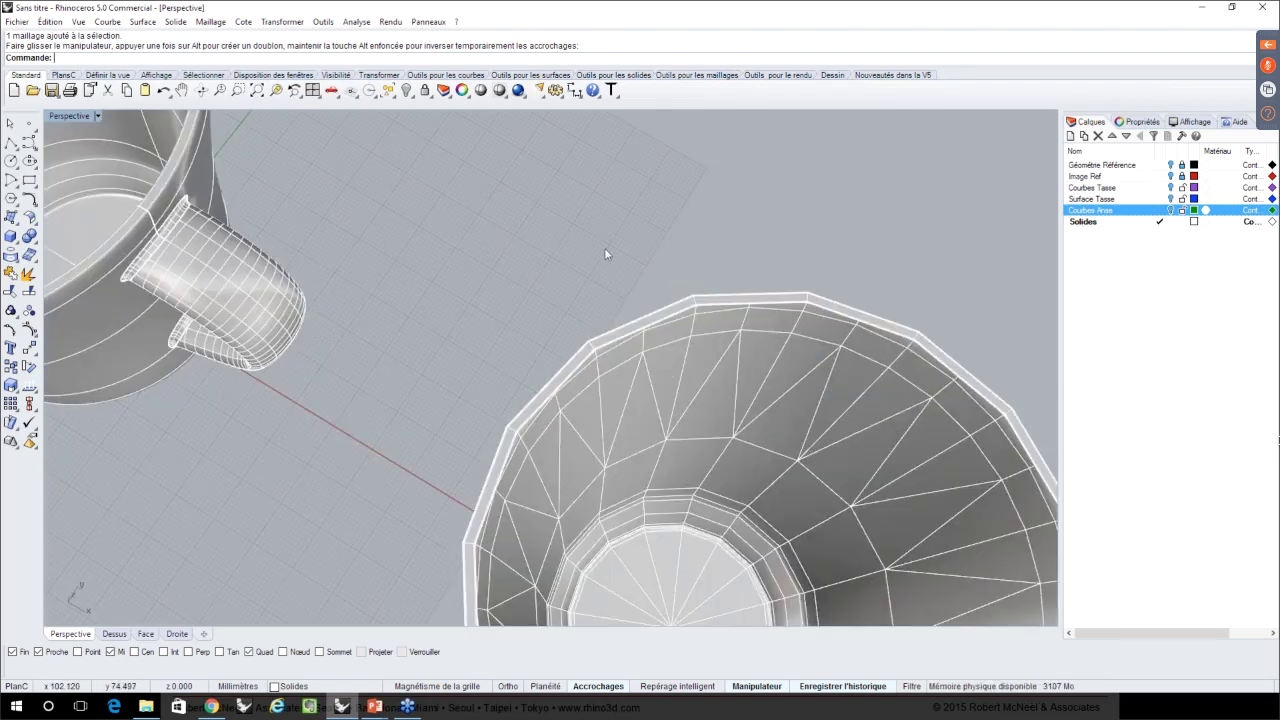
scroll(605, 254, "down", 1)
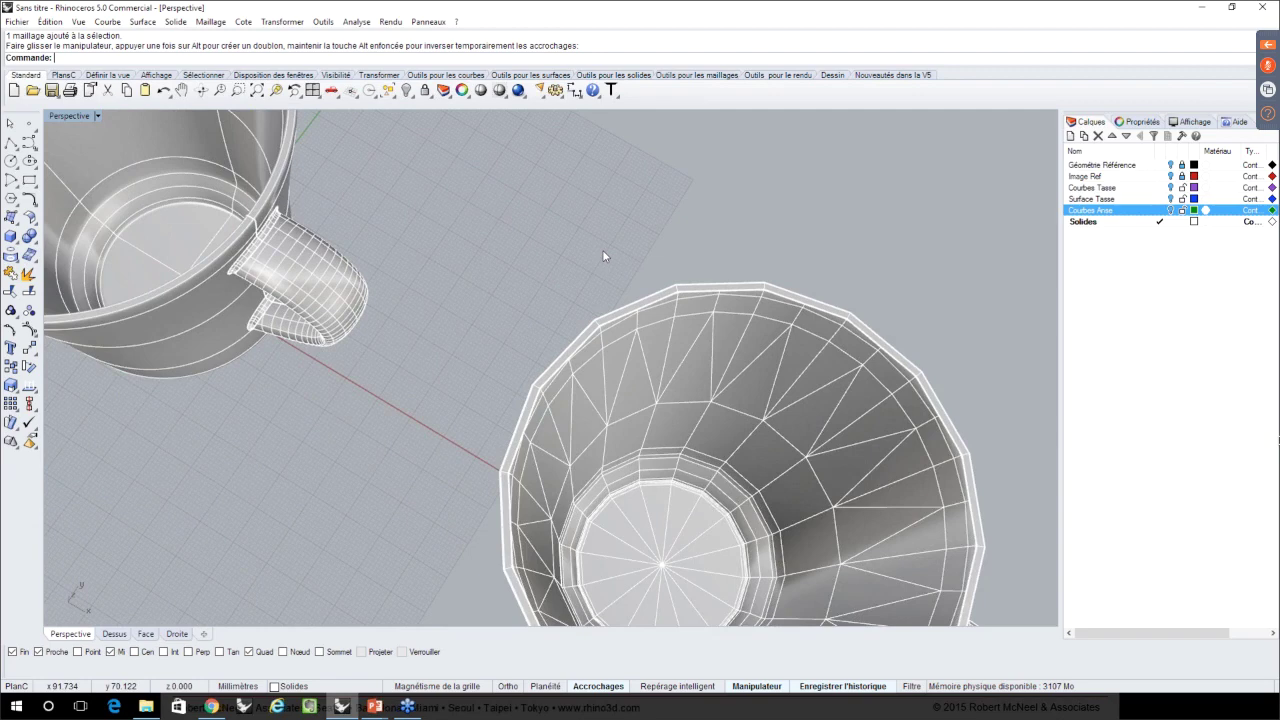
scroll(602, 249, "down", 5)
right_click_drag(623, 246, 424, 288)
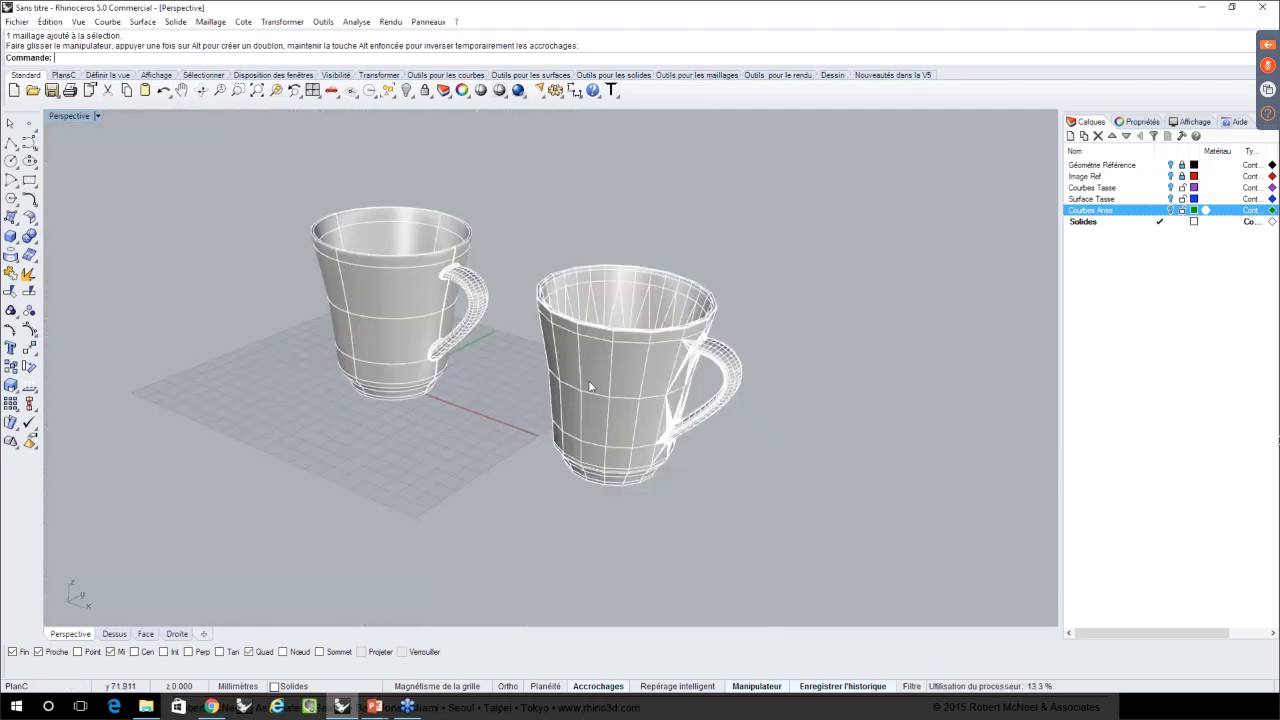
right_click_drag(648, 406, 638, 394)
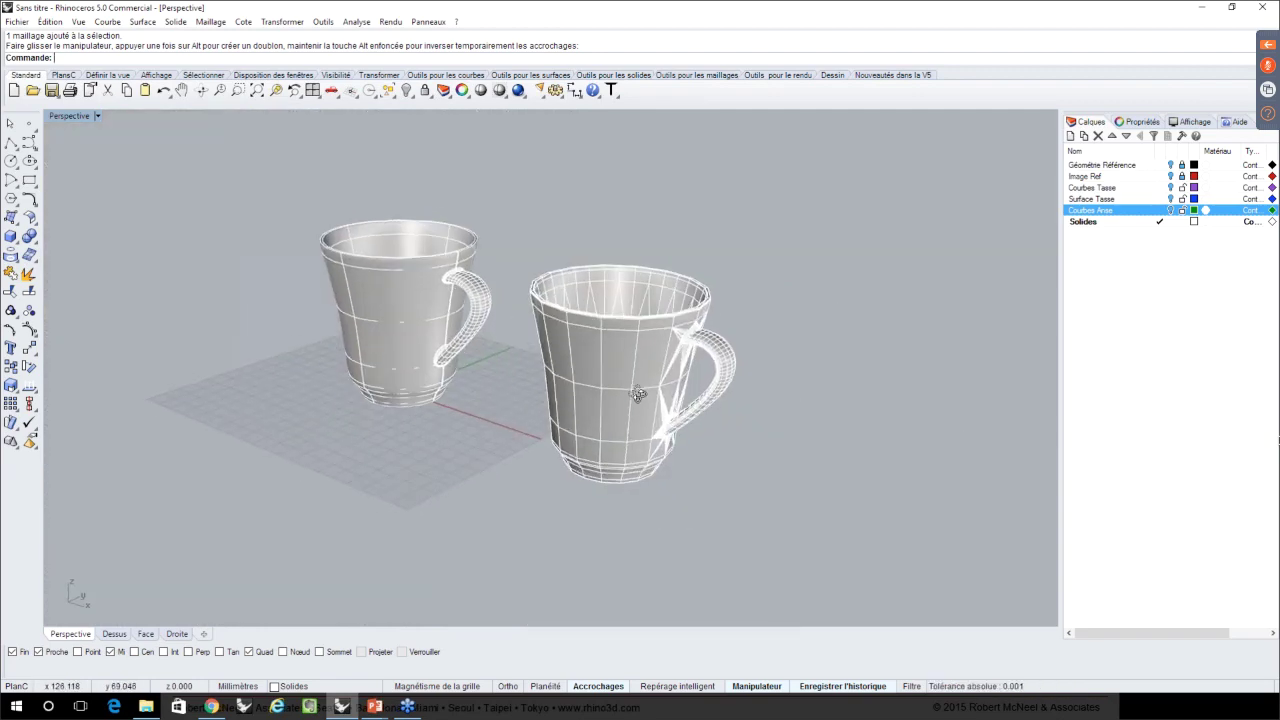
left_click(637, 390)
key("Delete")
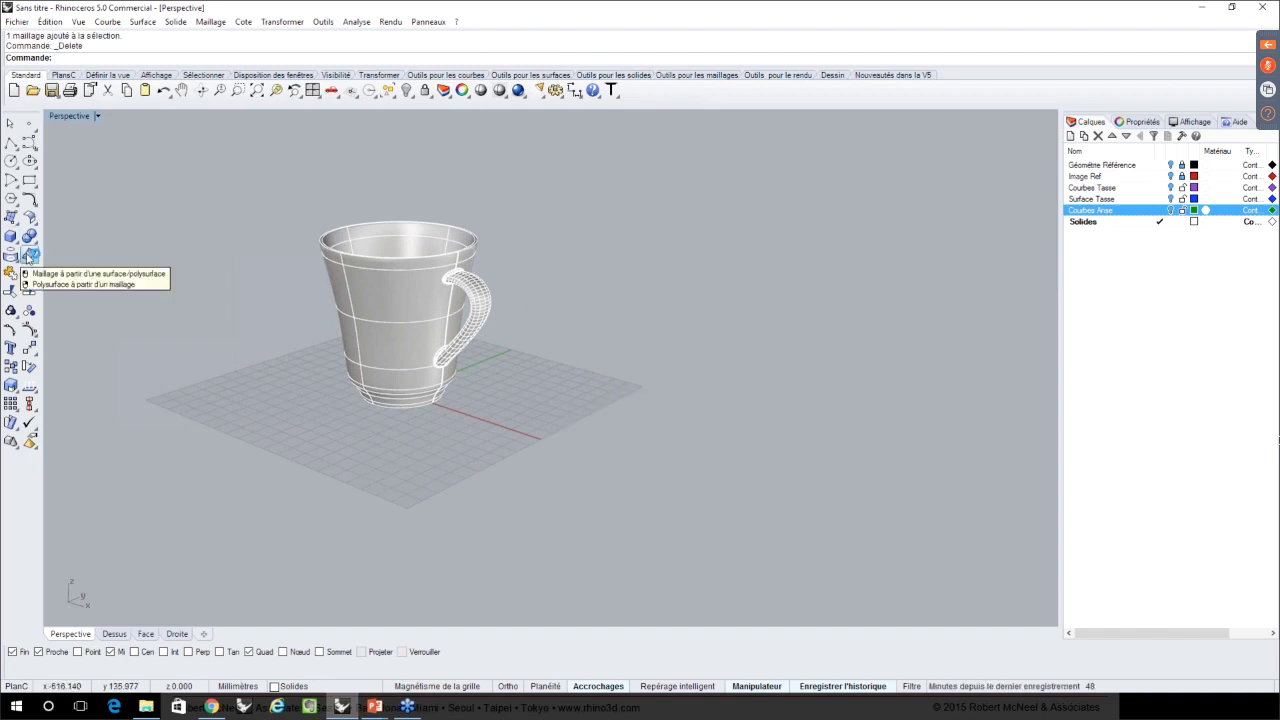
- Create a mesh from the cup polysurface with the polygon density at its maximum, previewing it up close before accepting
left_click(30, 256)
mouse_move(210, 381)
right_mouse_down()
mouse_move(206, 363)
mouse_move(231, 376)
right_mouse_up()
left_click(364, 352)
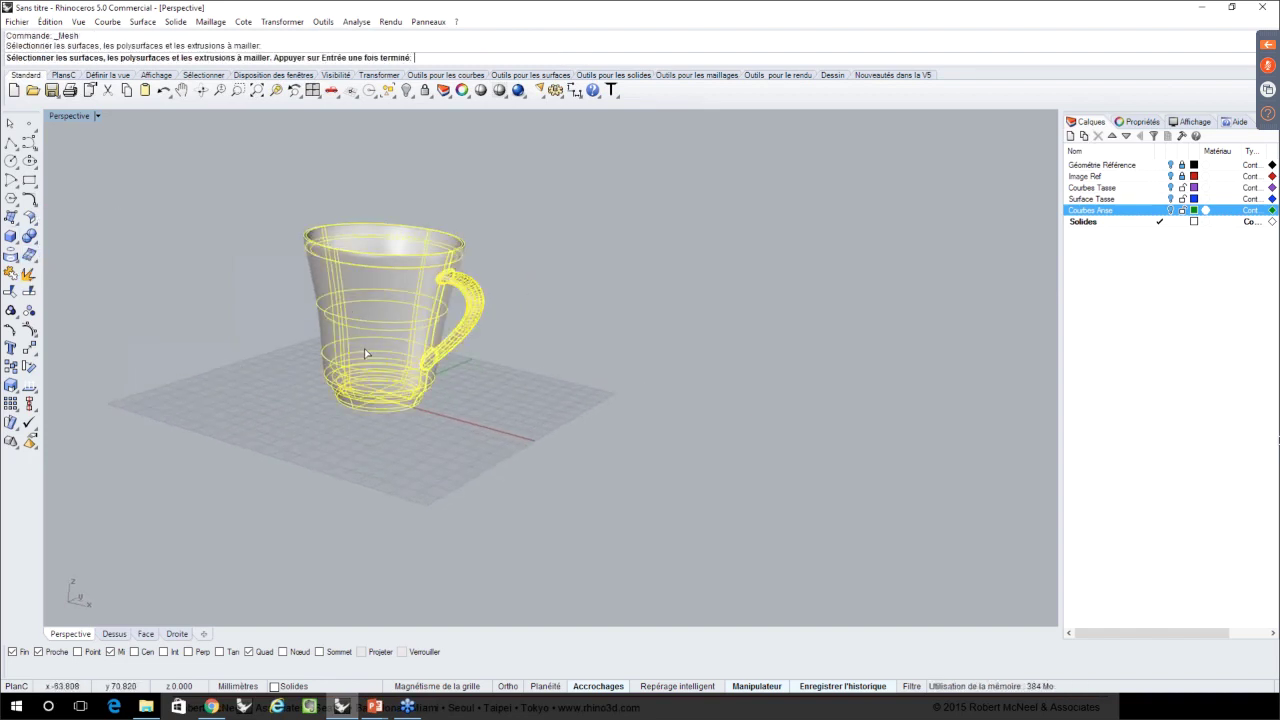
key("Return")
left_click_drag(309, 180, 638, 153)
left_click_drag(540, 177, 660, 178)
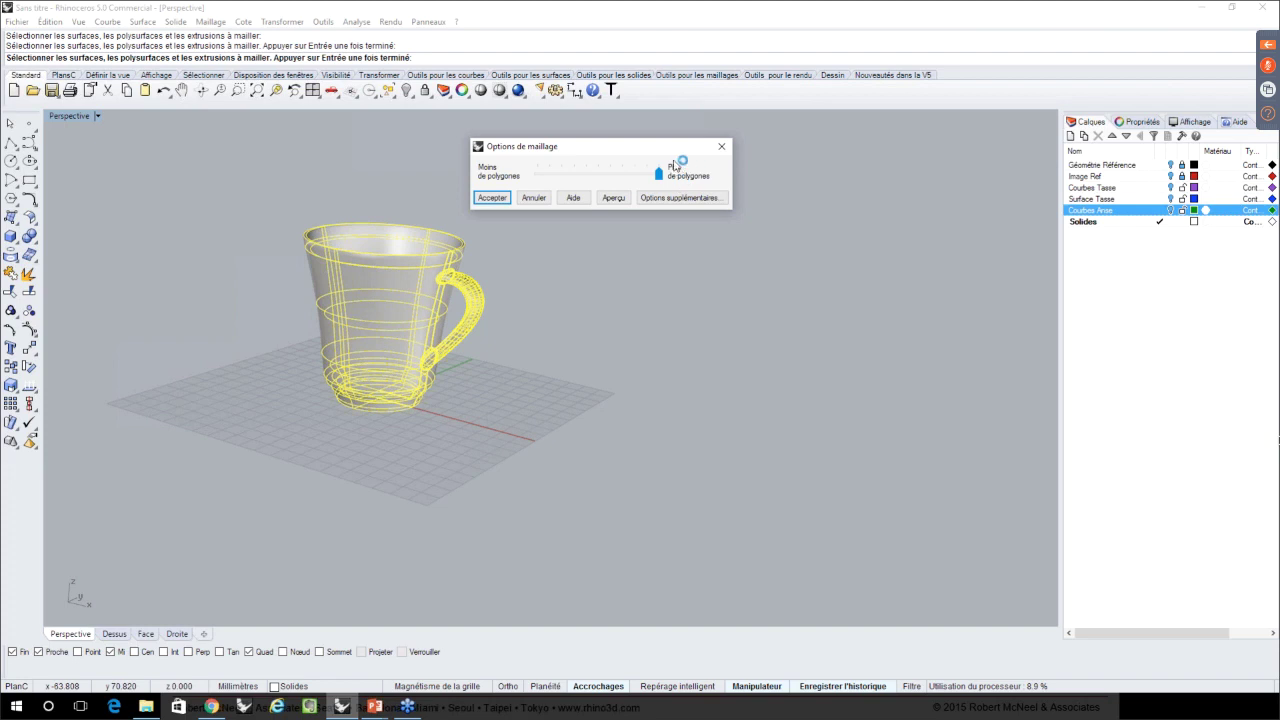
left_click(610, 198)
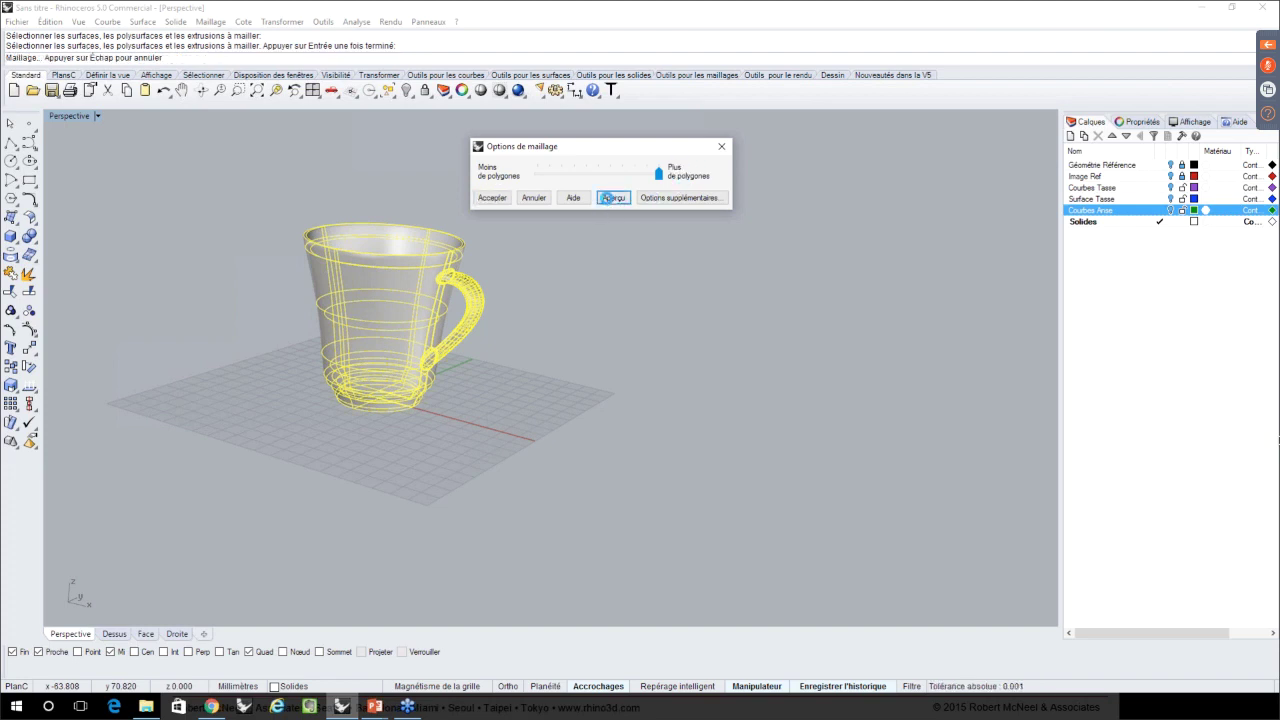
right_click_drag(349, 240, 345, 252)
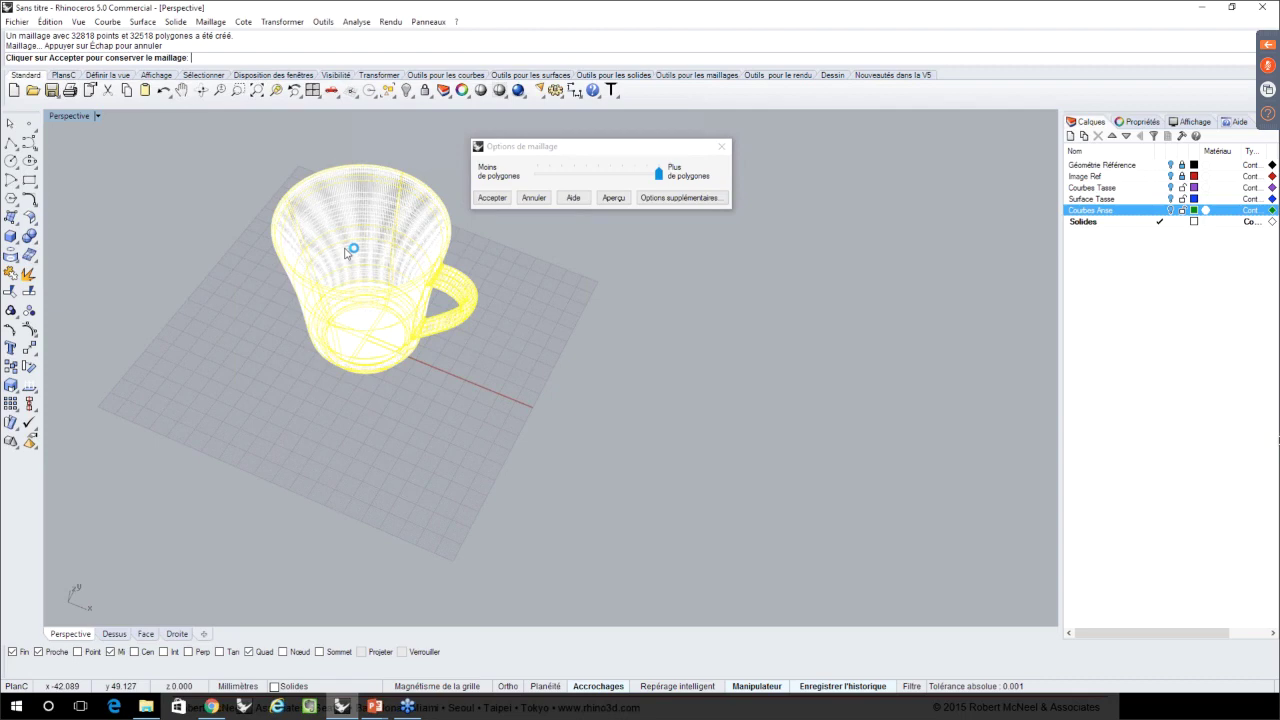
key("ctrl+shift+e")
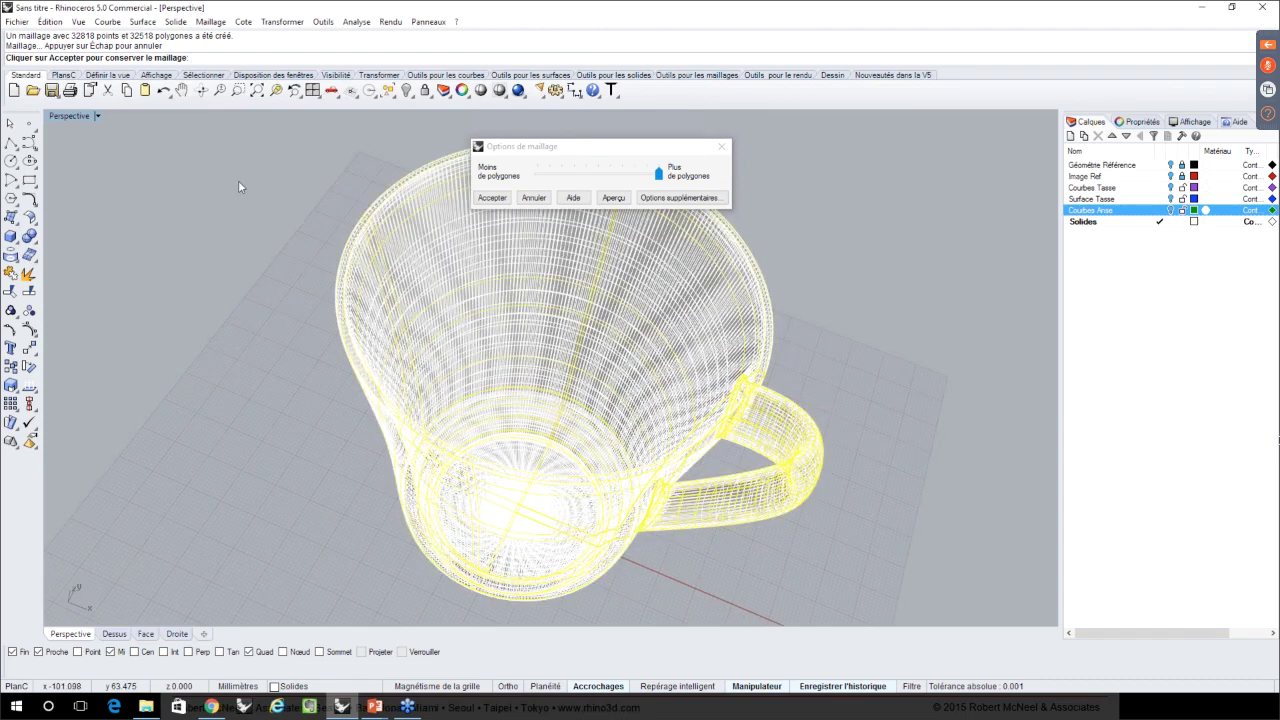
scroll(363, 244, "up", 3)
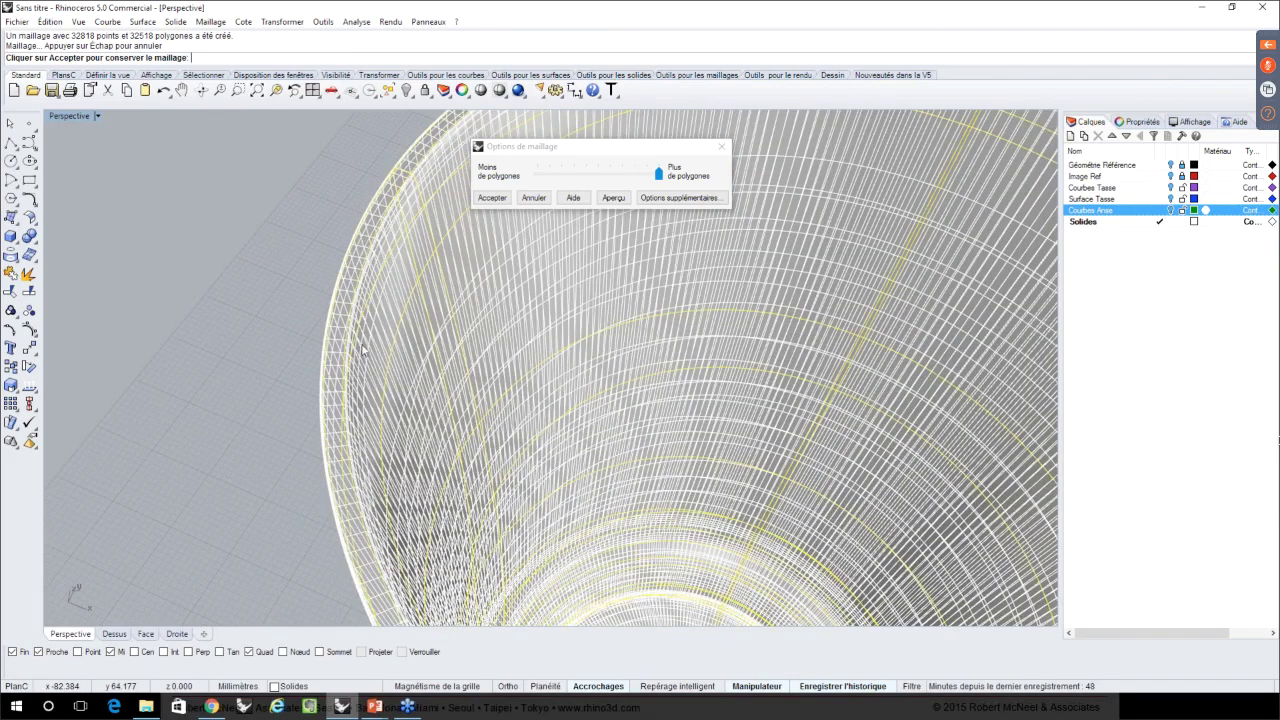
key("Return")
- Move the fine mesh along the X axis to stand beside the original cup, and deselect it
scroll(365, 351, "down", 5)
left_click(330, 325)
left_click(360, 343)
left_click_drag(401, 421, 689, 471)
left_click(731, 382)
scroll(731, 382, "down", 2)
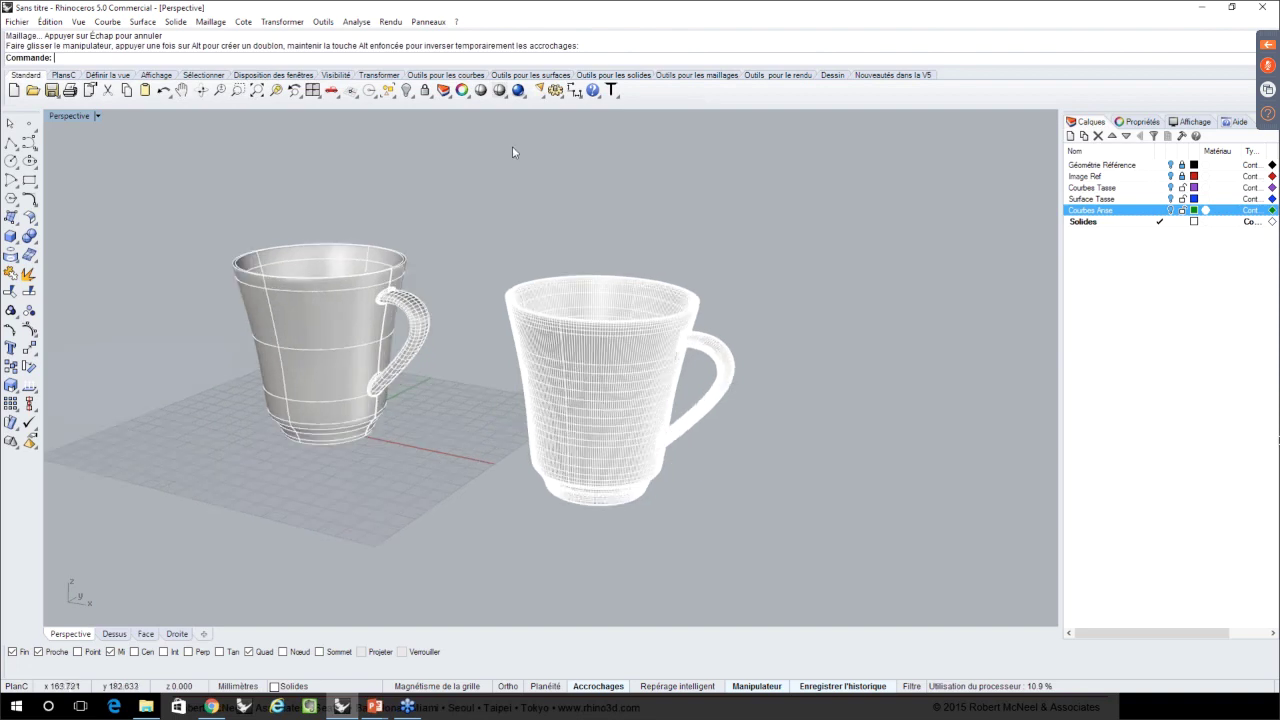
- Check that the fine mesh is watertight by selecting all closed meshes, and clear the selection
left_click(392, 97)
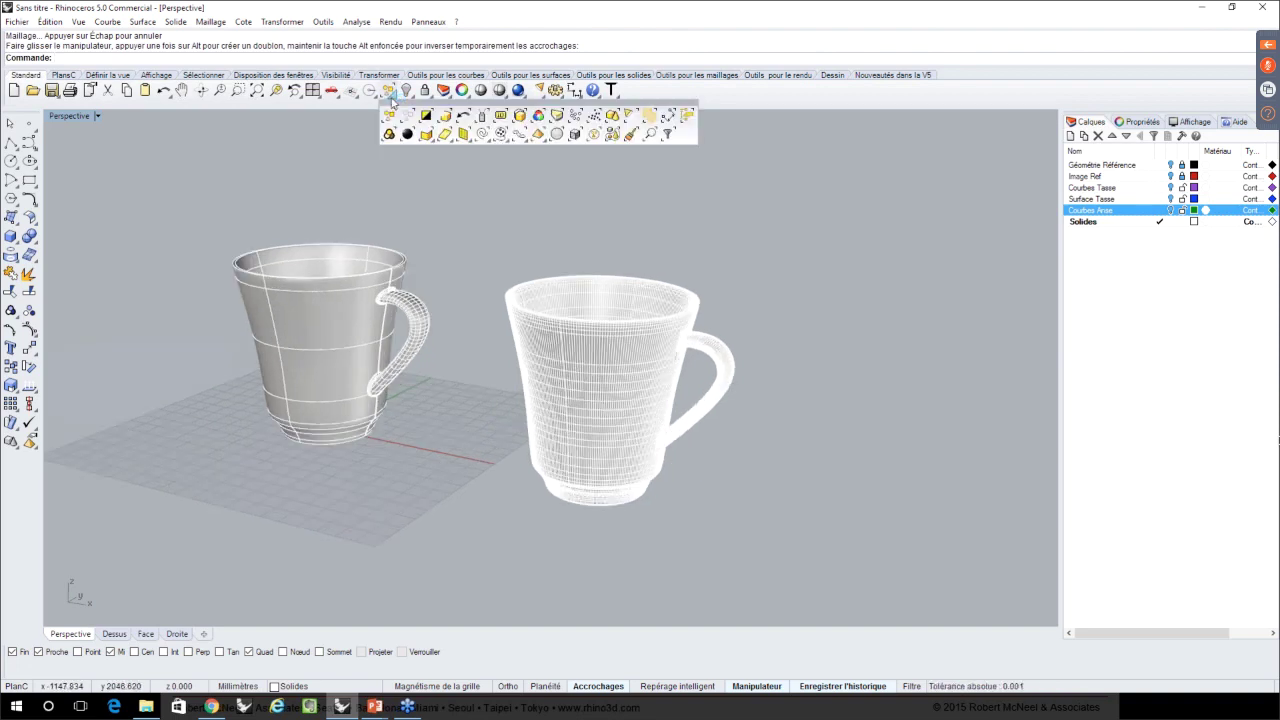
left_click(466, 136)
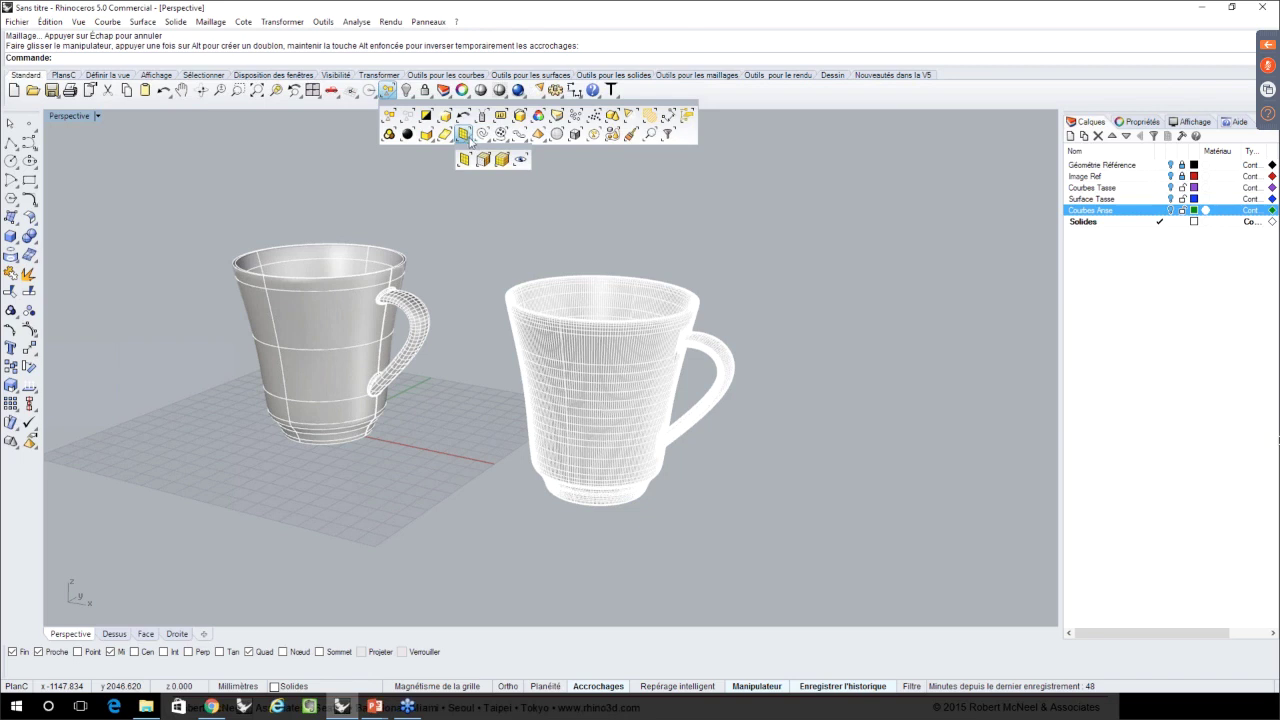
left_click(502, 159)
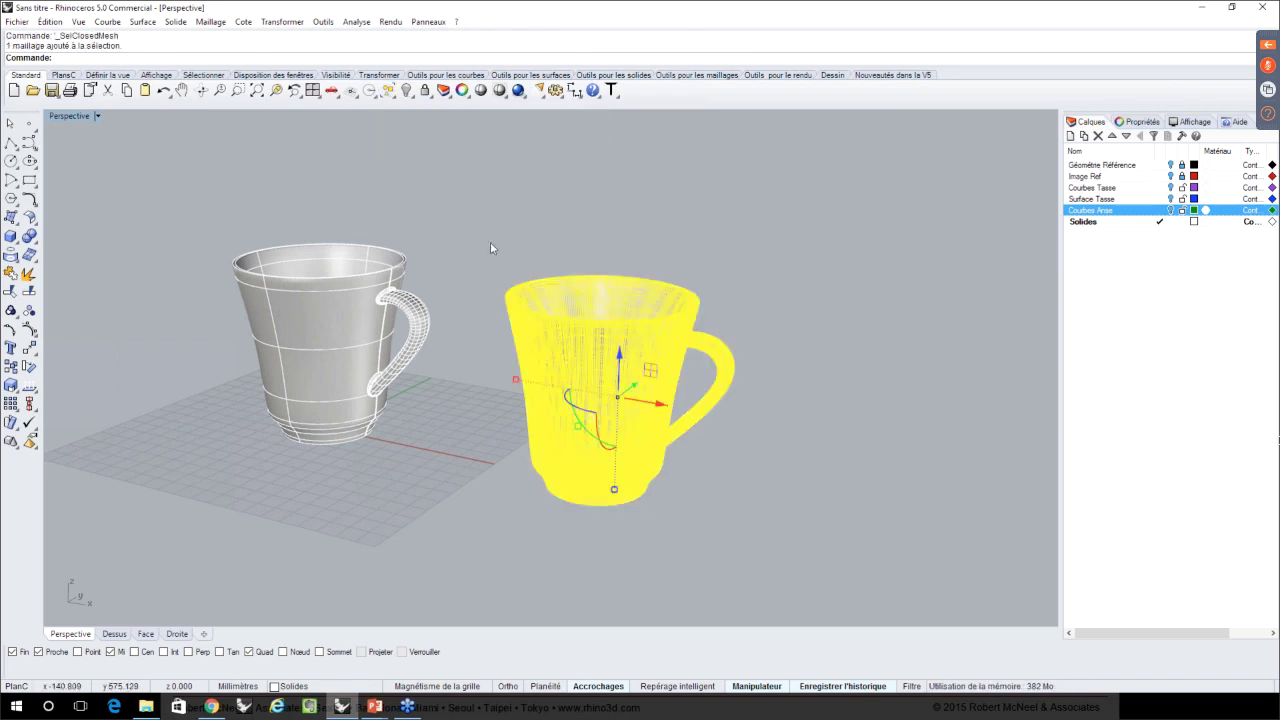
left_click(754, 490)
- Export only the fine cup mesh to the desktop as a binary STL file named "test tasse"
left_click(638, 366)
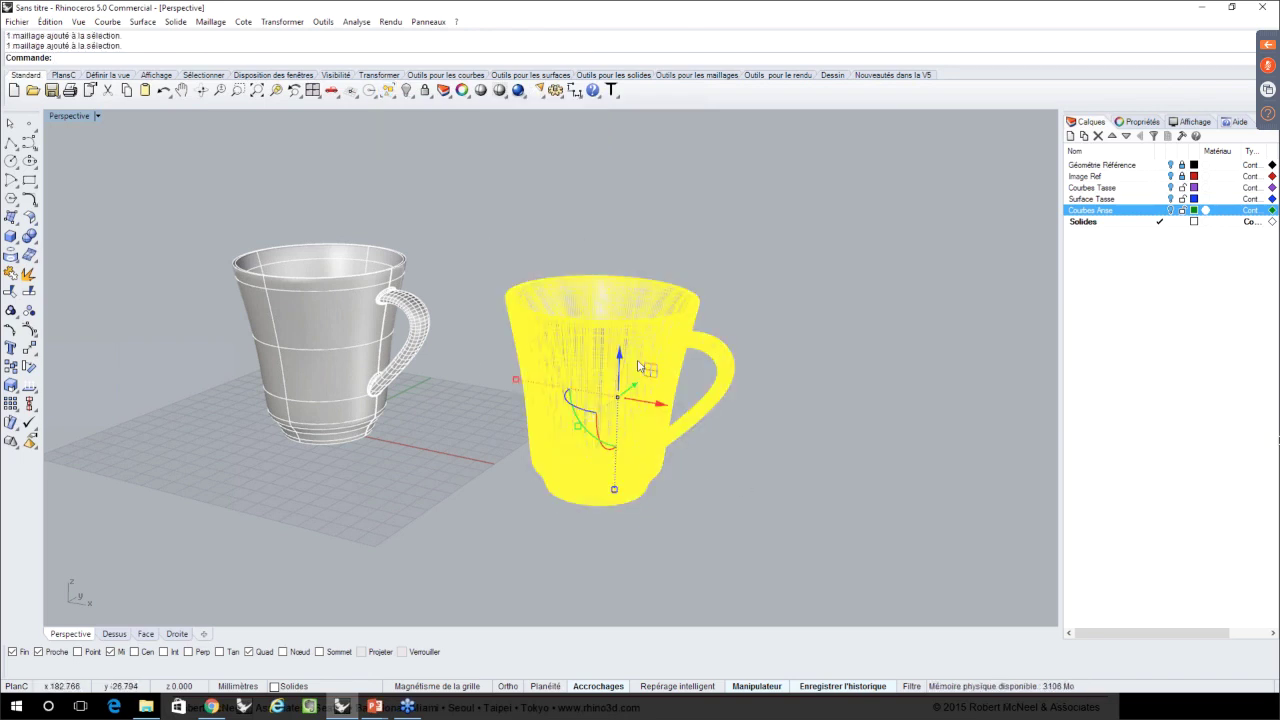
left_click(8, 22)
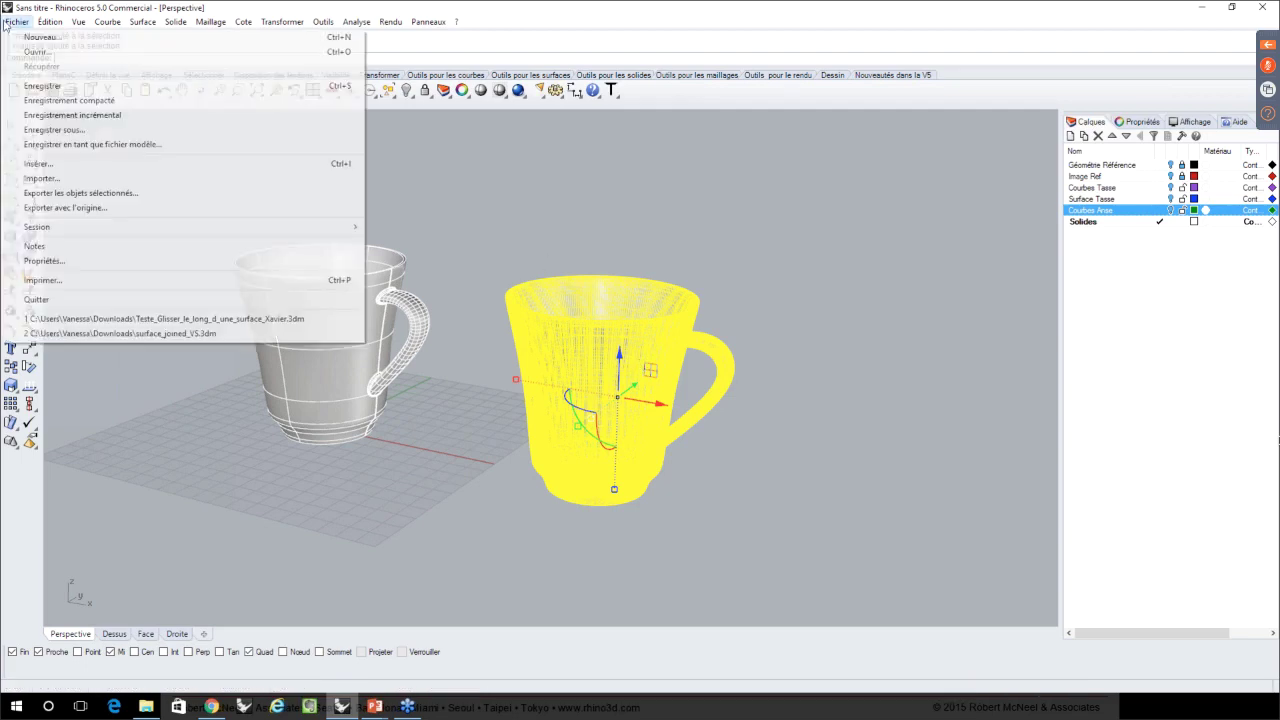
left_click(67, 195)
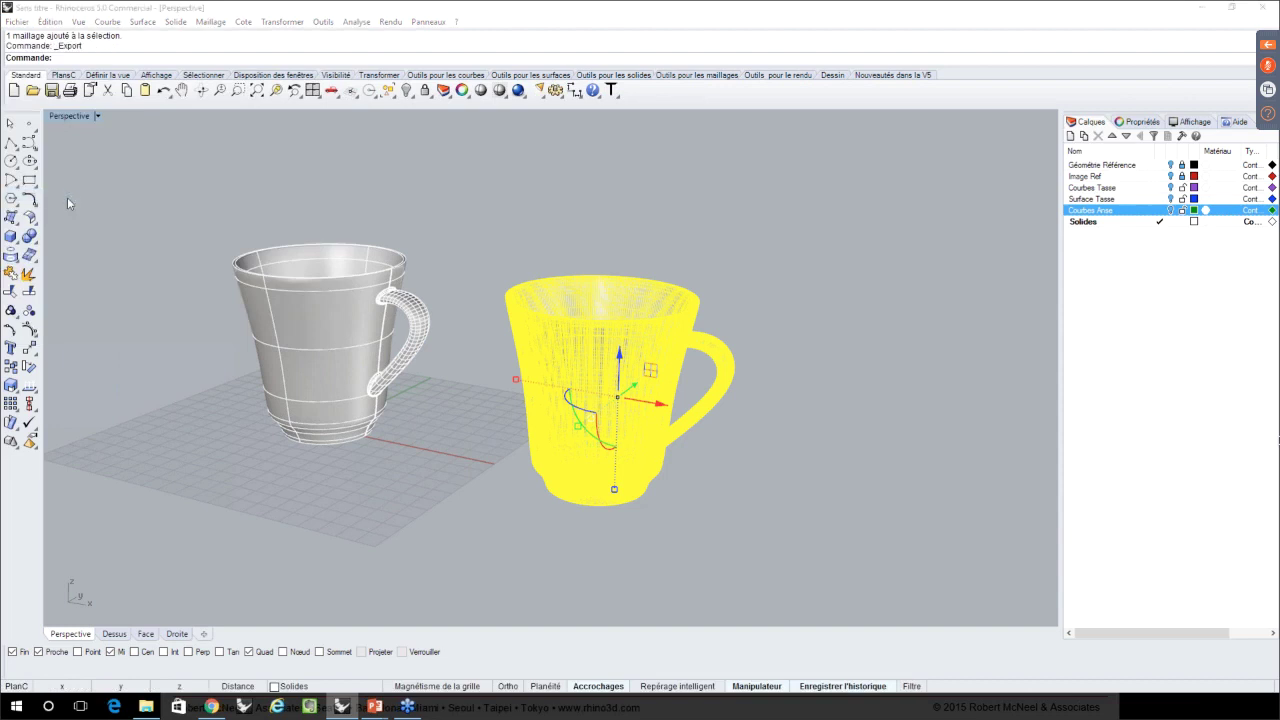
left_click(575, 449)
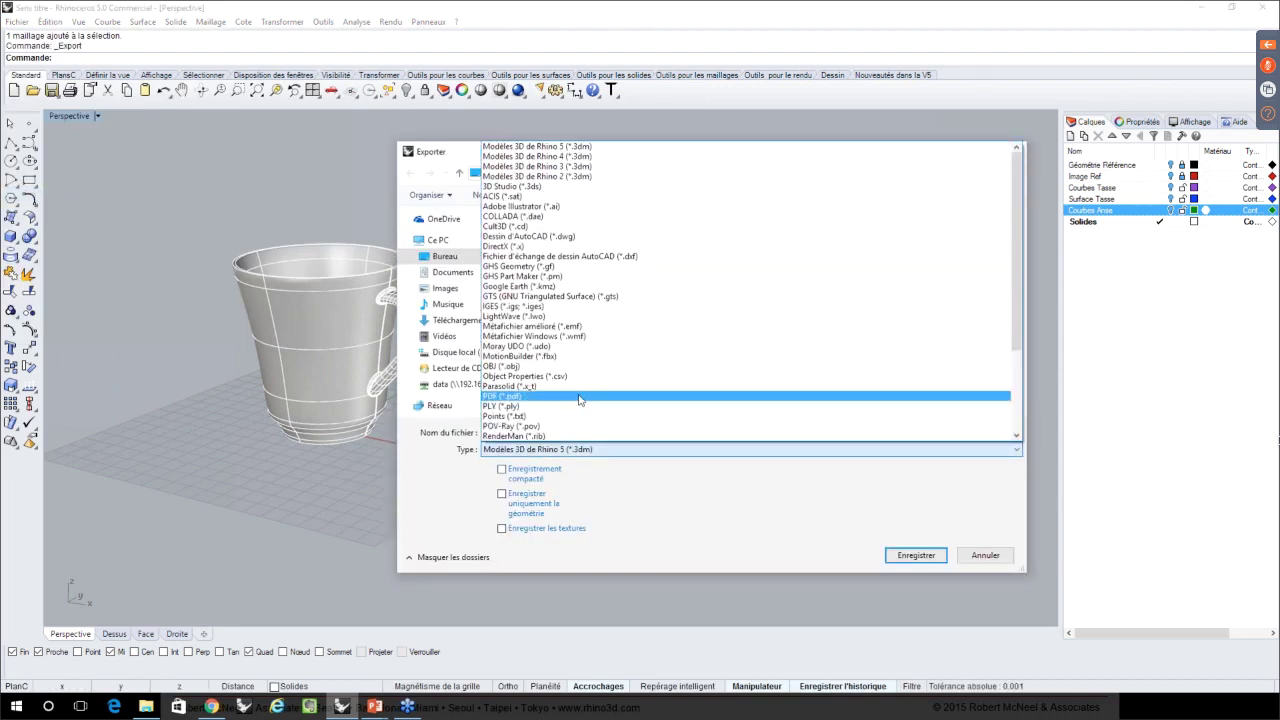
scroll(578, 399, "down", 4)
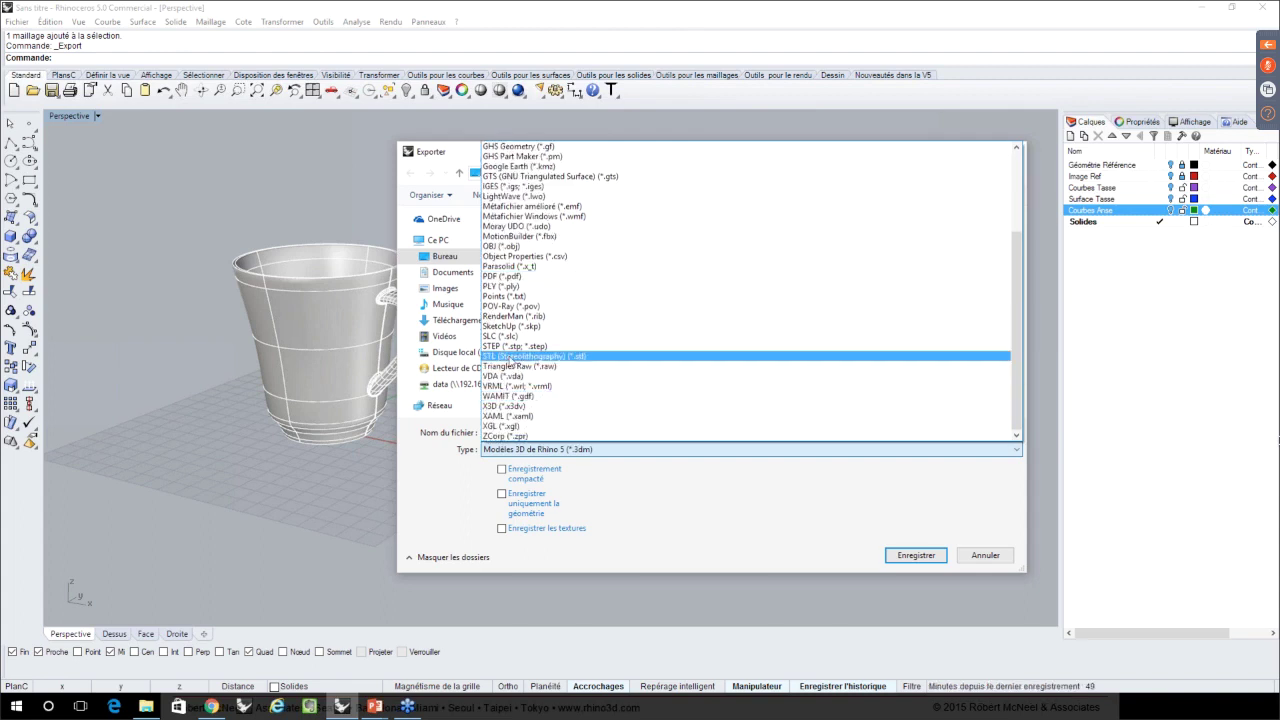
left_click(511, 360)
type("t")
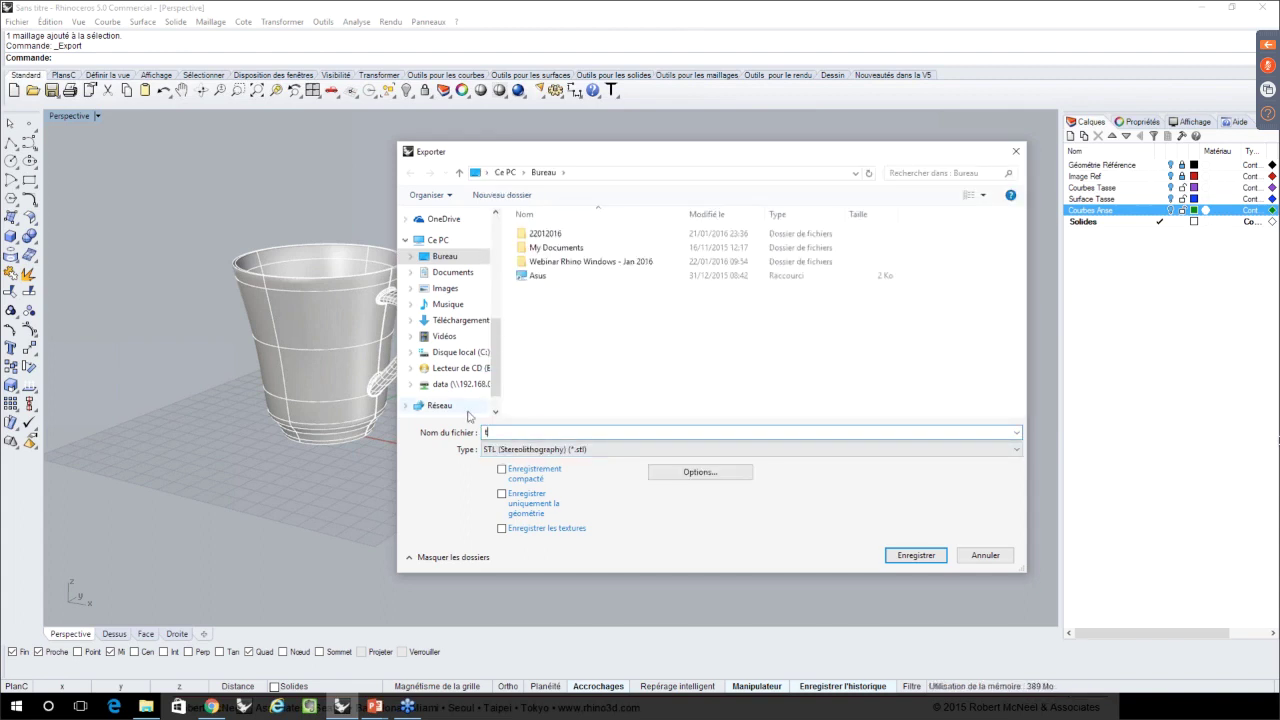
type("est tasse")
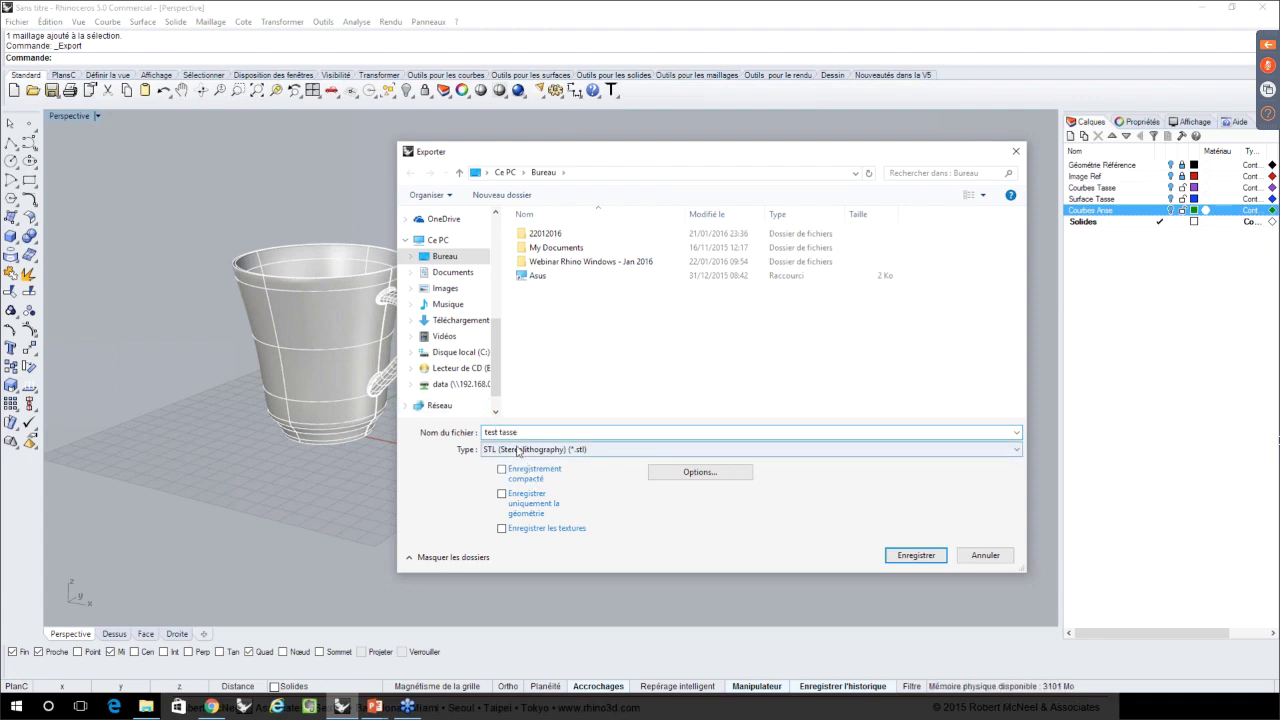
left_click(913, 558)
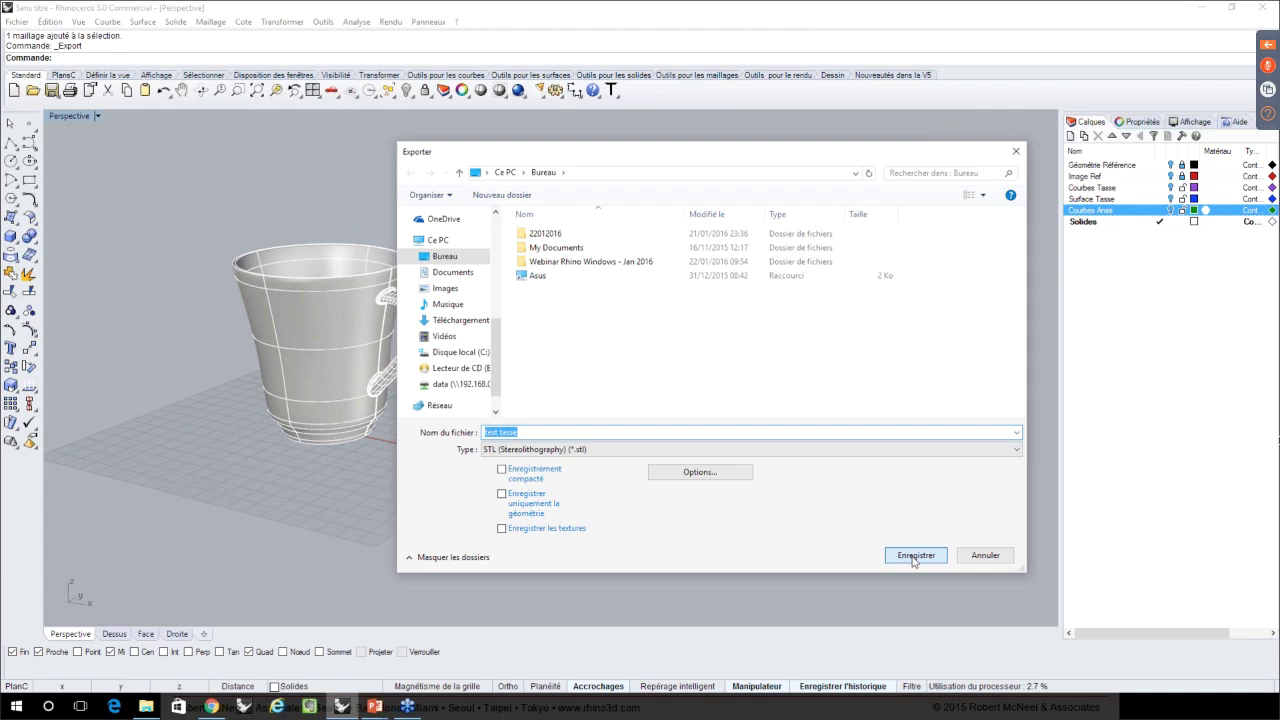
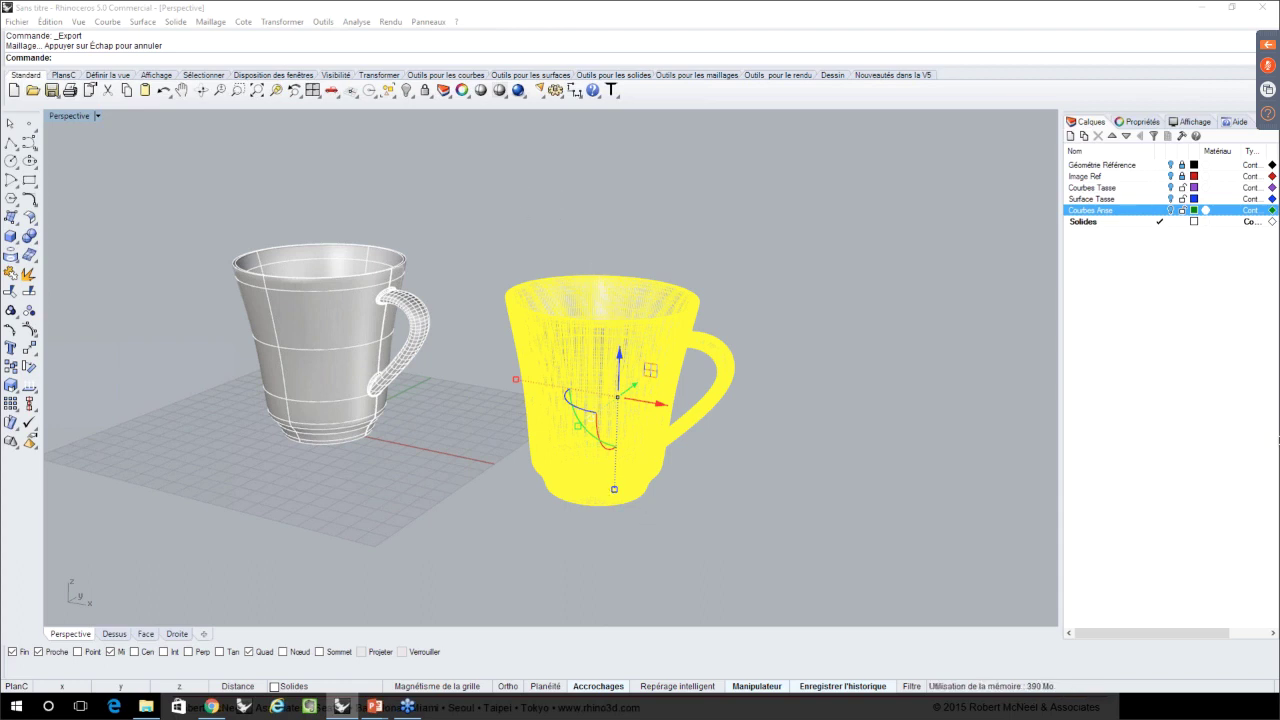
left_click_drag(166, 185, 682, 176)
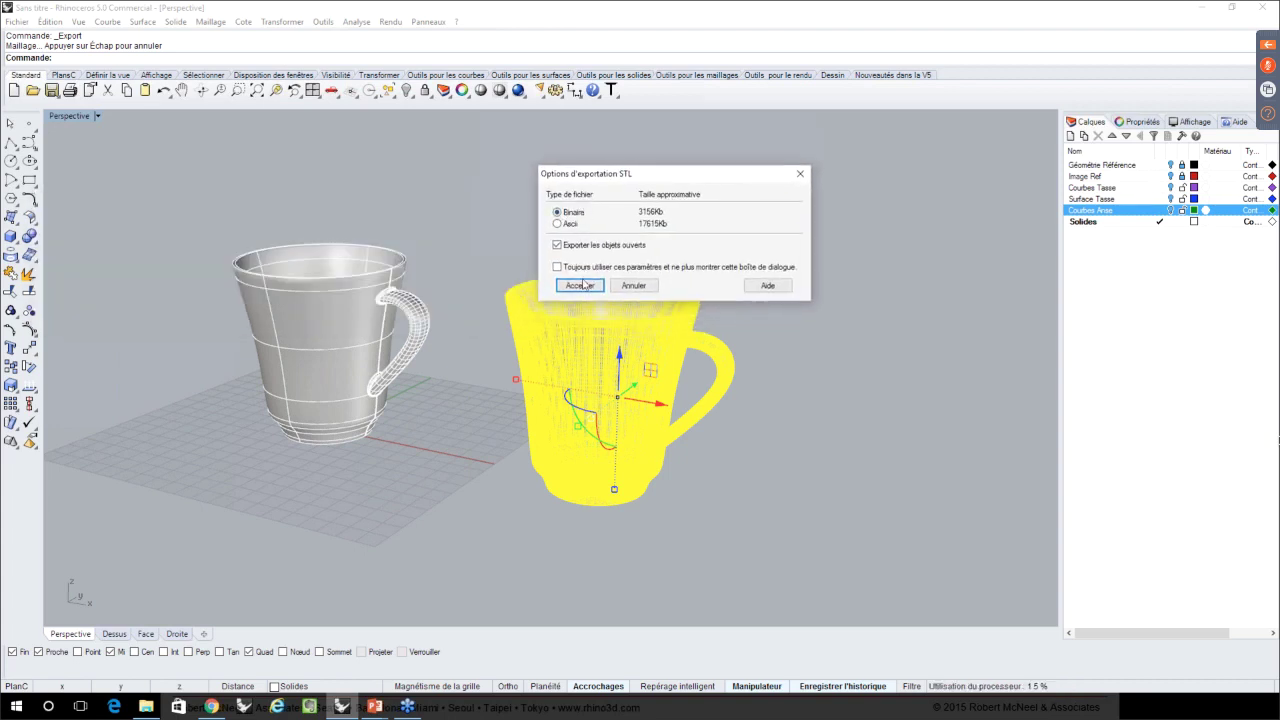
left_click(581, 287)
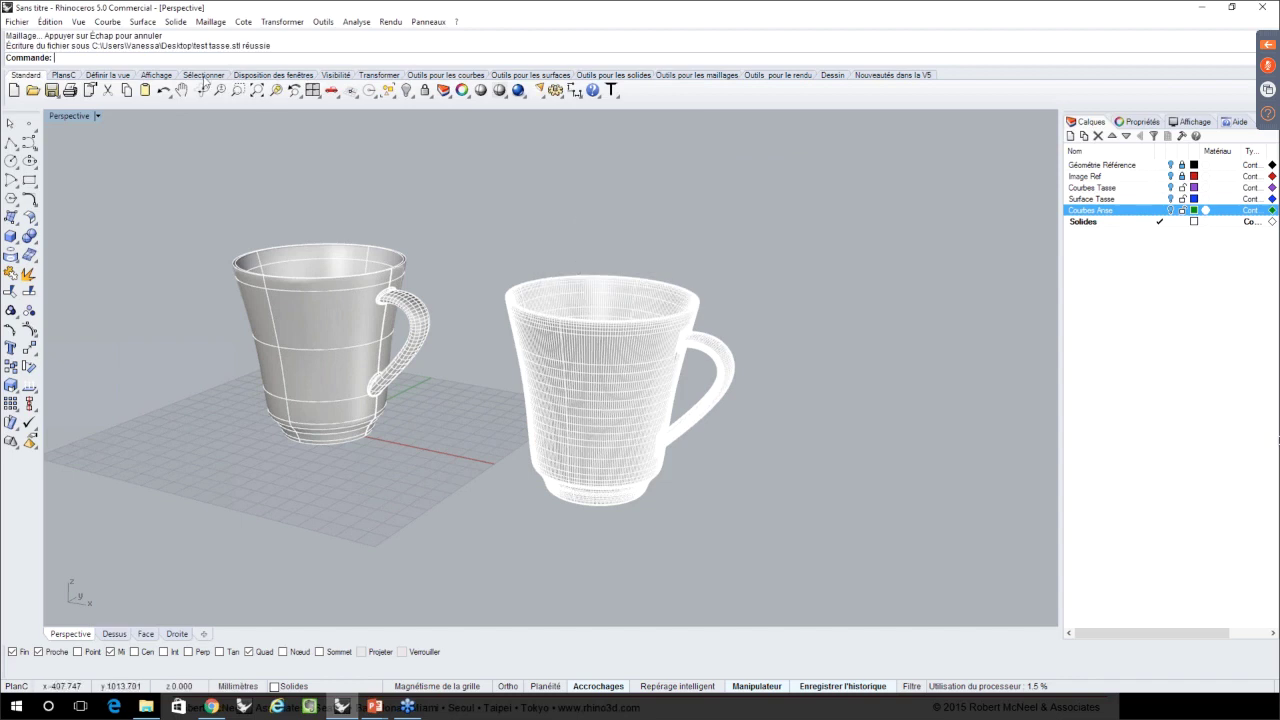
left_click_drag(168, 47, 272, 48)
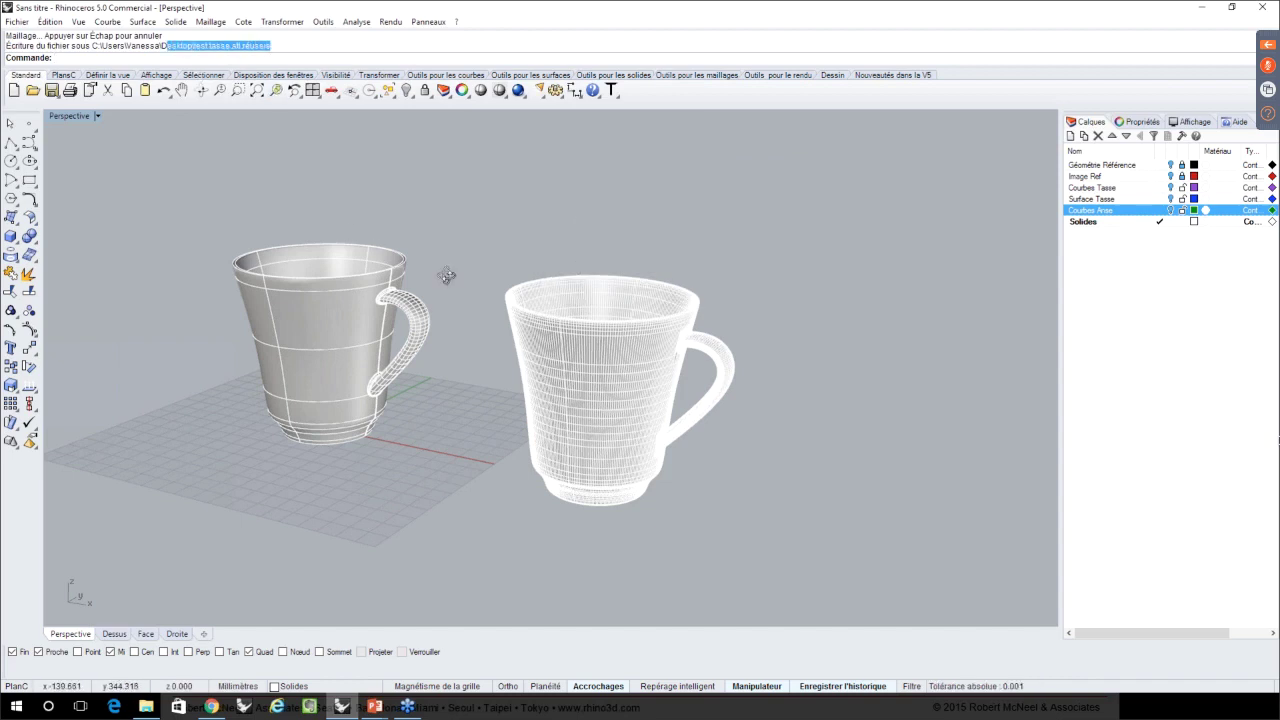
- Hide the fine mesh copy so that only the original cup solid is shown
mouse_move(447, 276)
right_mouse_down()
mouse_move(452, 301)
mouse_move(451, 289)
right_mouse_up()
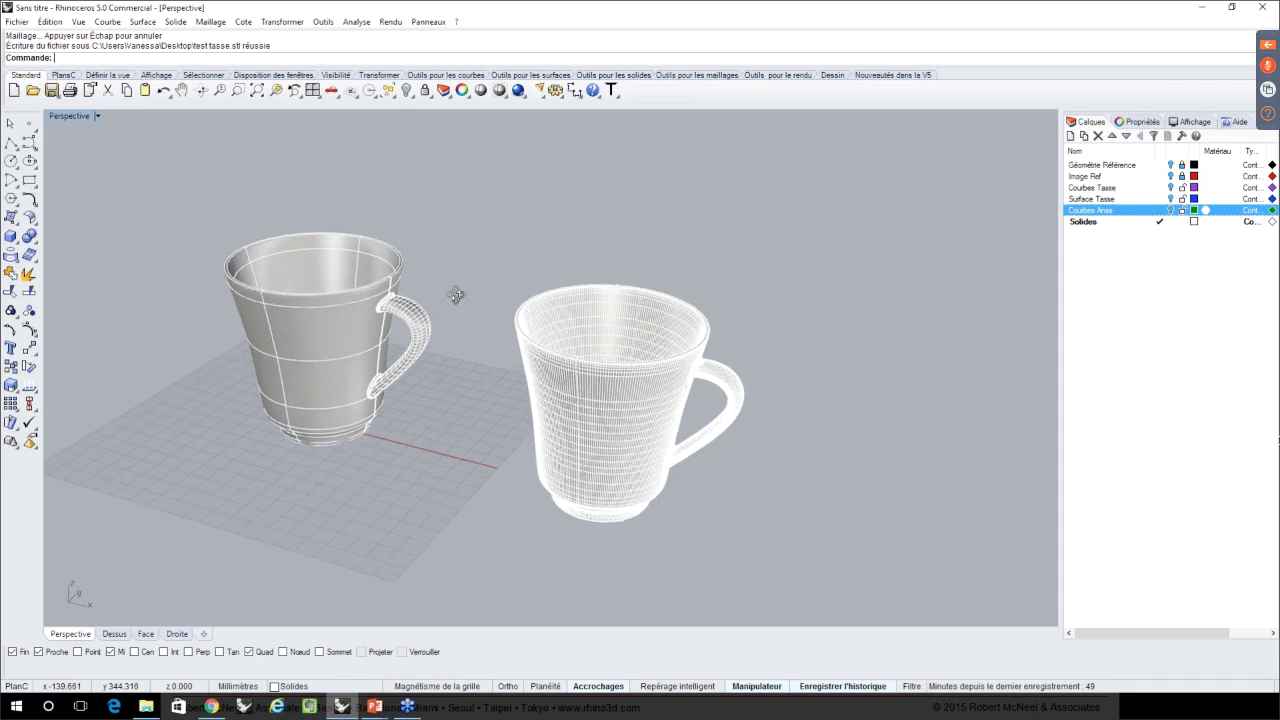
left_click(690, 400)
right_click_drag(811, 363, 744, 360)
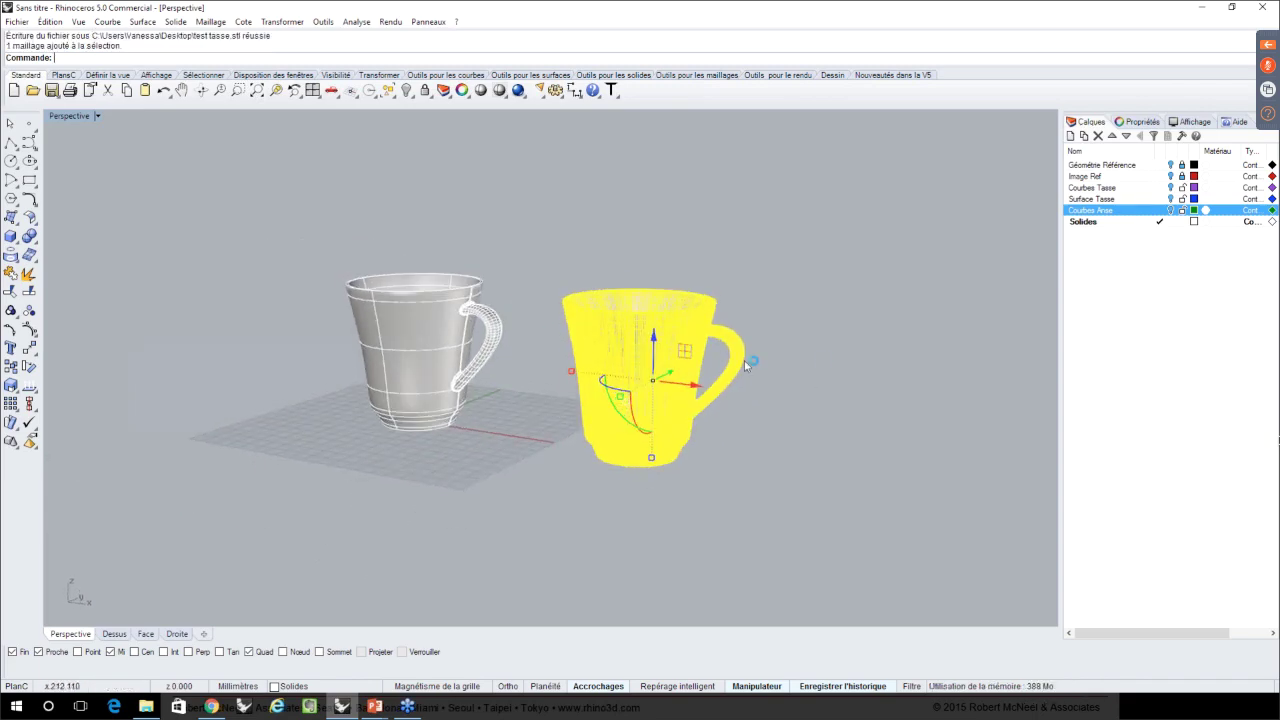
left_click(407, 90)
right_click_drag(466, 183, 510, 258)
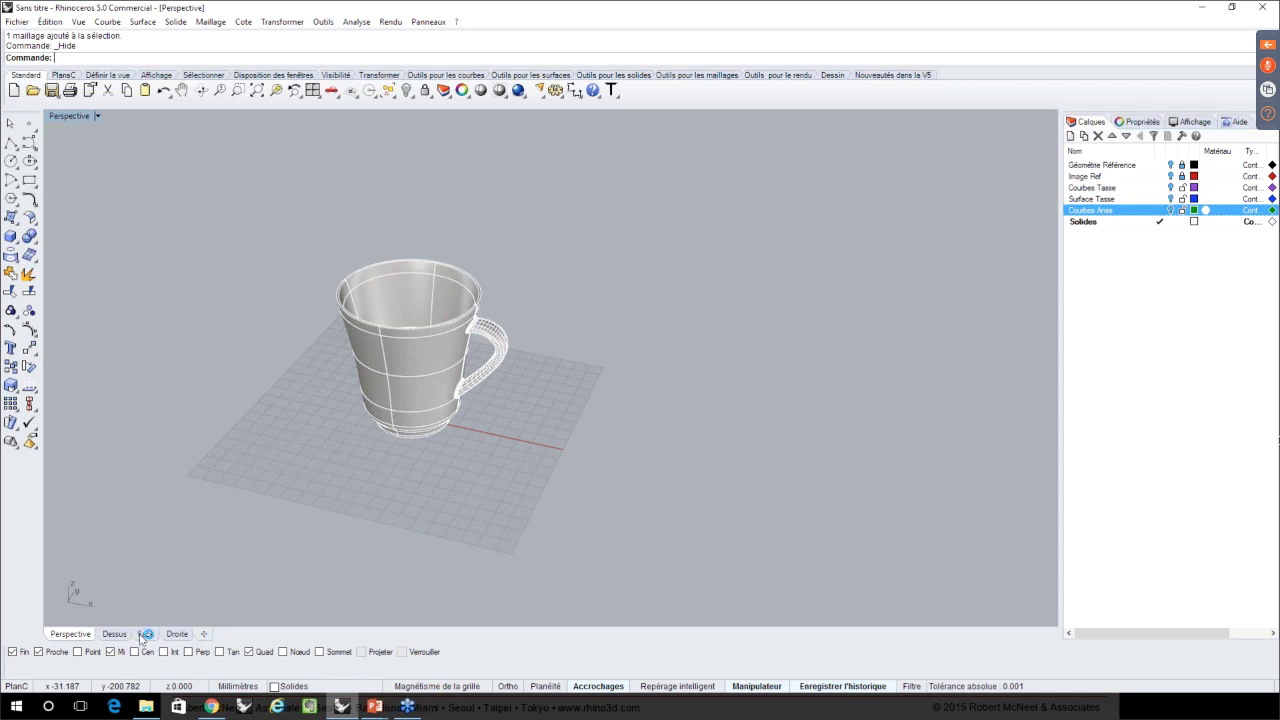
- Create an A3 landscape page layout named "4 Vues" for the PDF995 printer, with one initial detail view
left_click(204, 634)
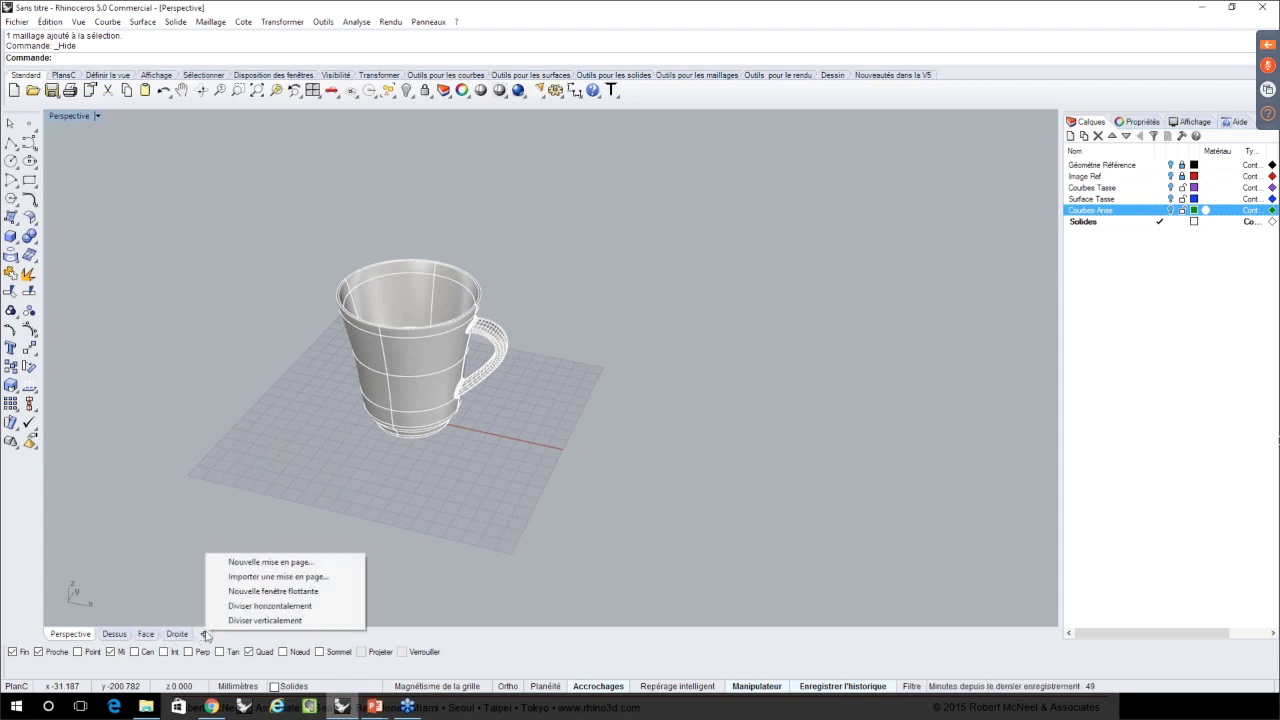
left_click(258, 562)
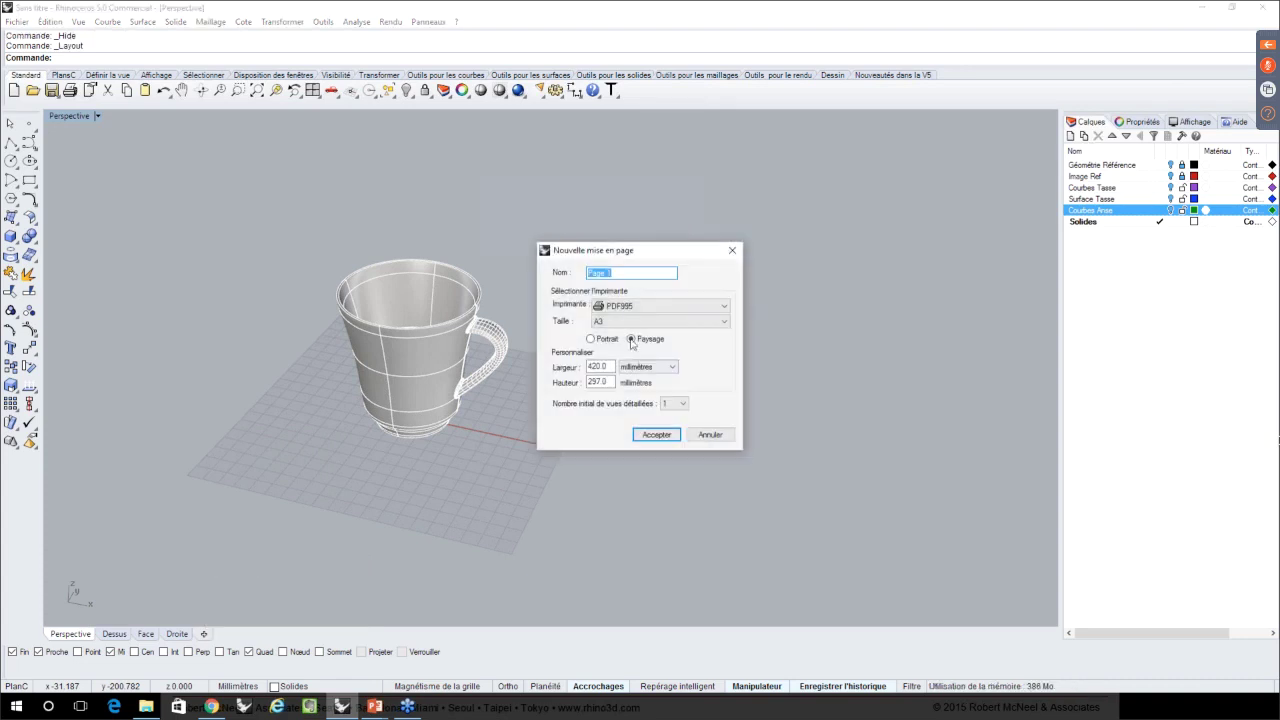
left_click_drag(638, 251, 640, 246)
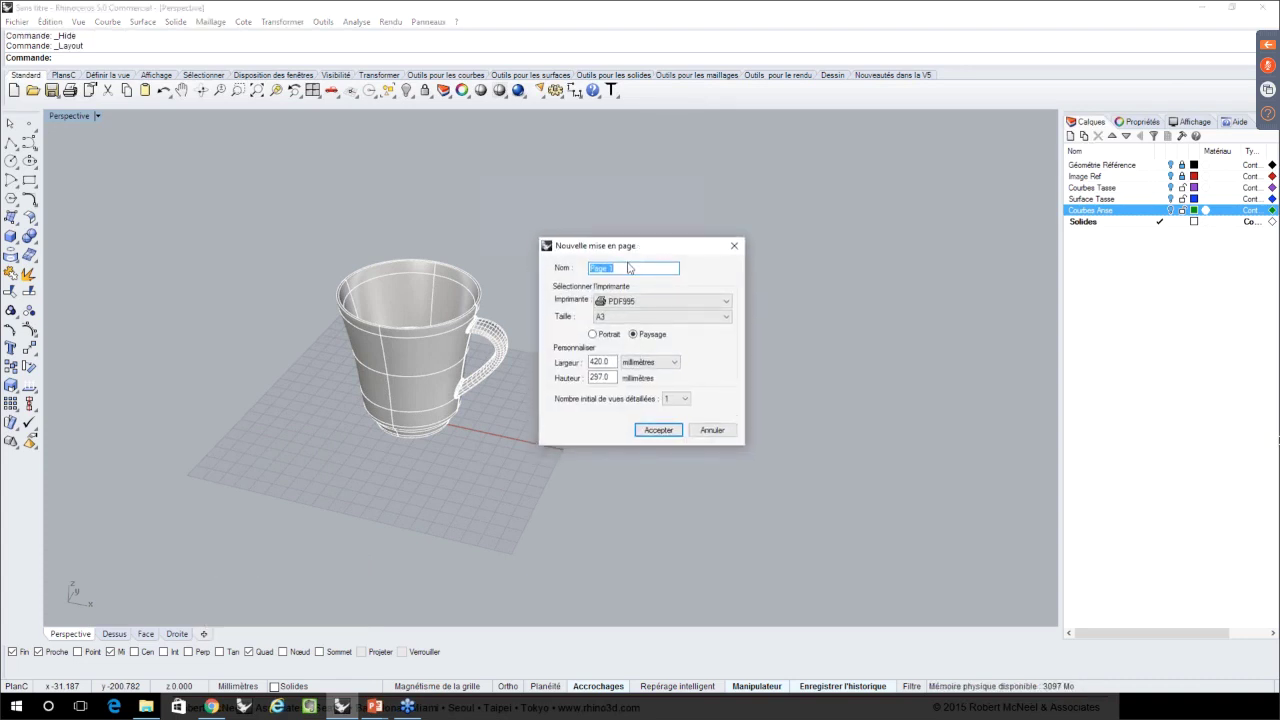
type("4 Vues")
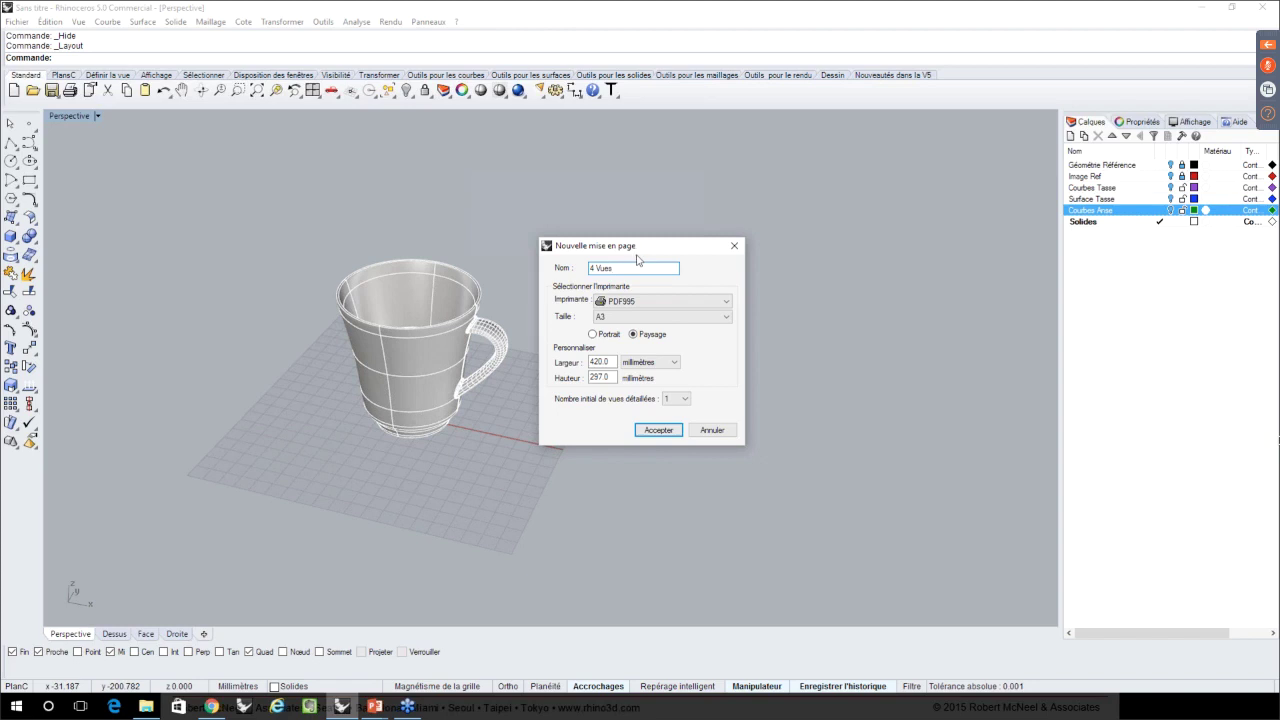
left_click_drag(633, 250, 643, 238)
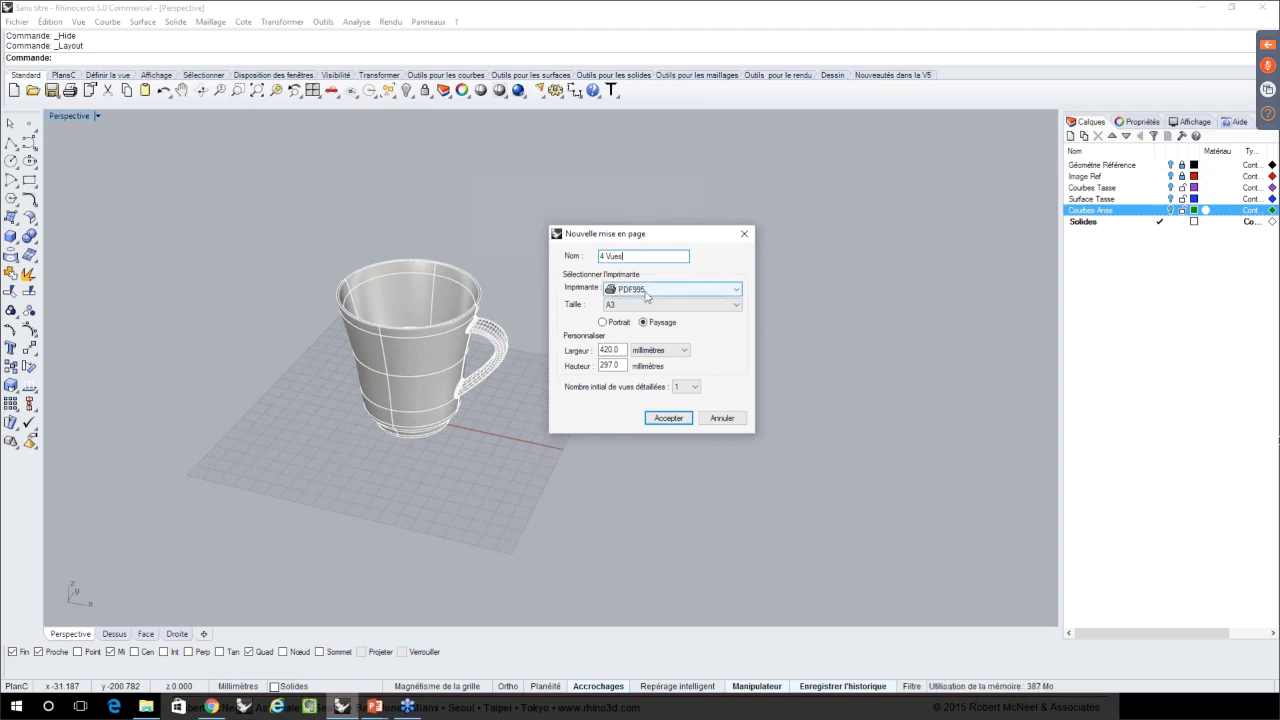
left_click(609, 306)
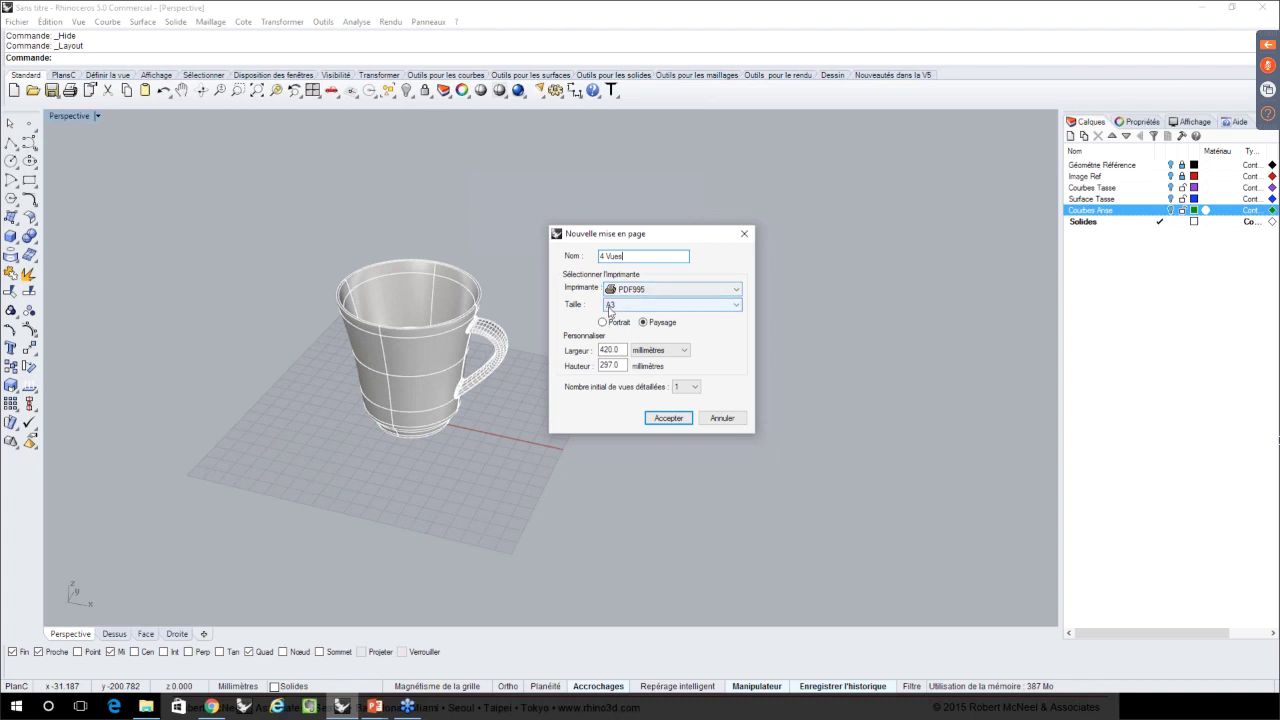
left_click(670, 418)
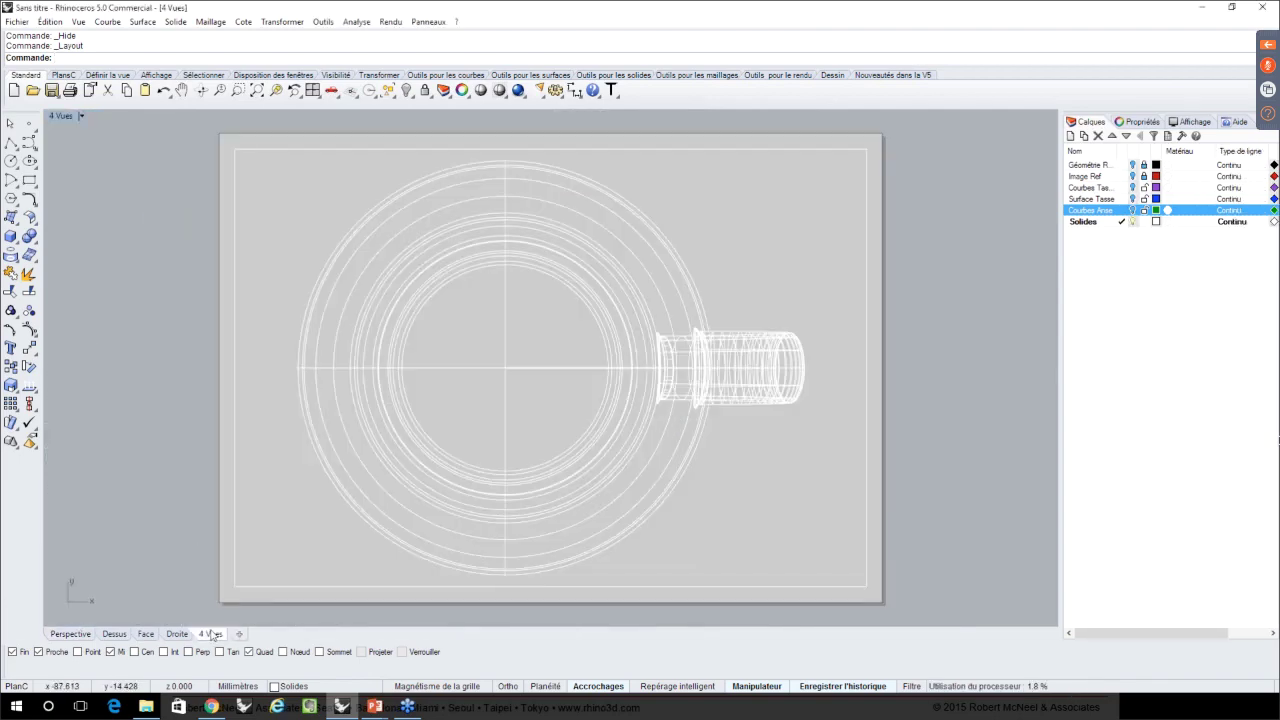
- Return to the Perspective view of the cup and bring up the drafting (Dessin) tool set
left_click(86, 634)
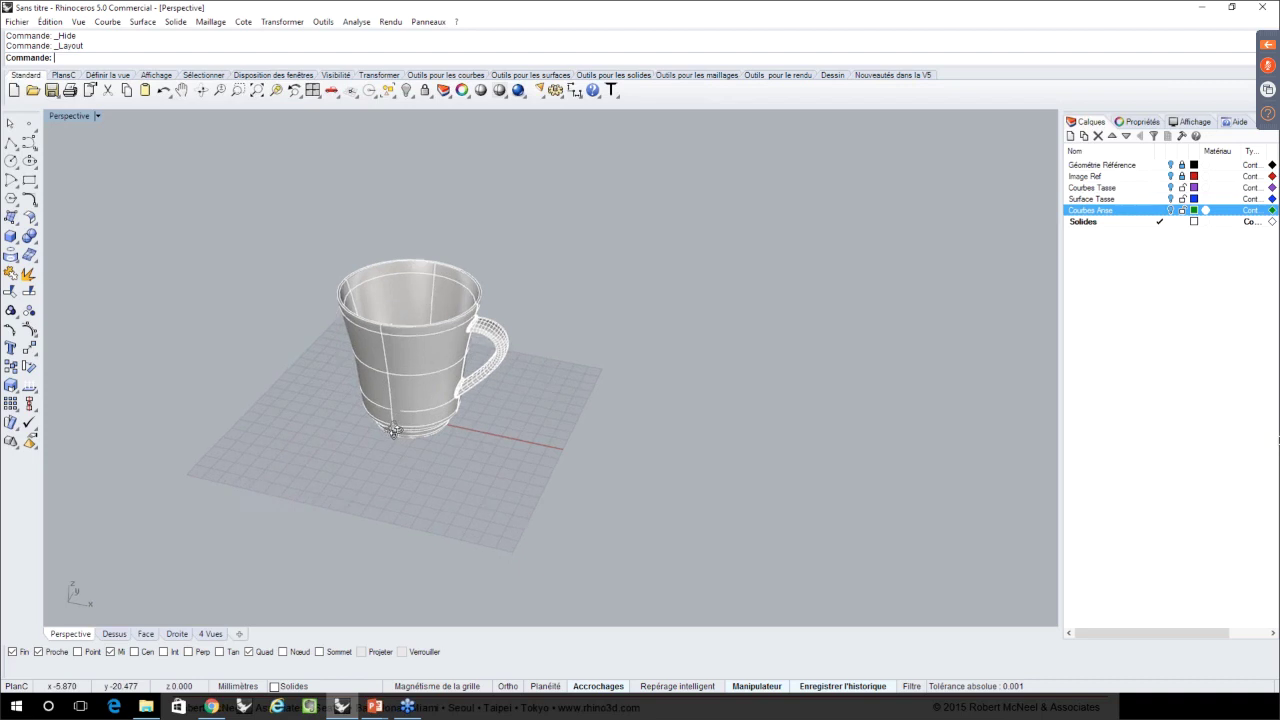
right_click_drag(393, 430, 400, 398)
left_click(832, 75)
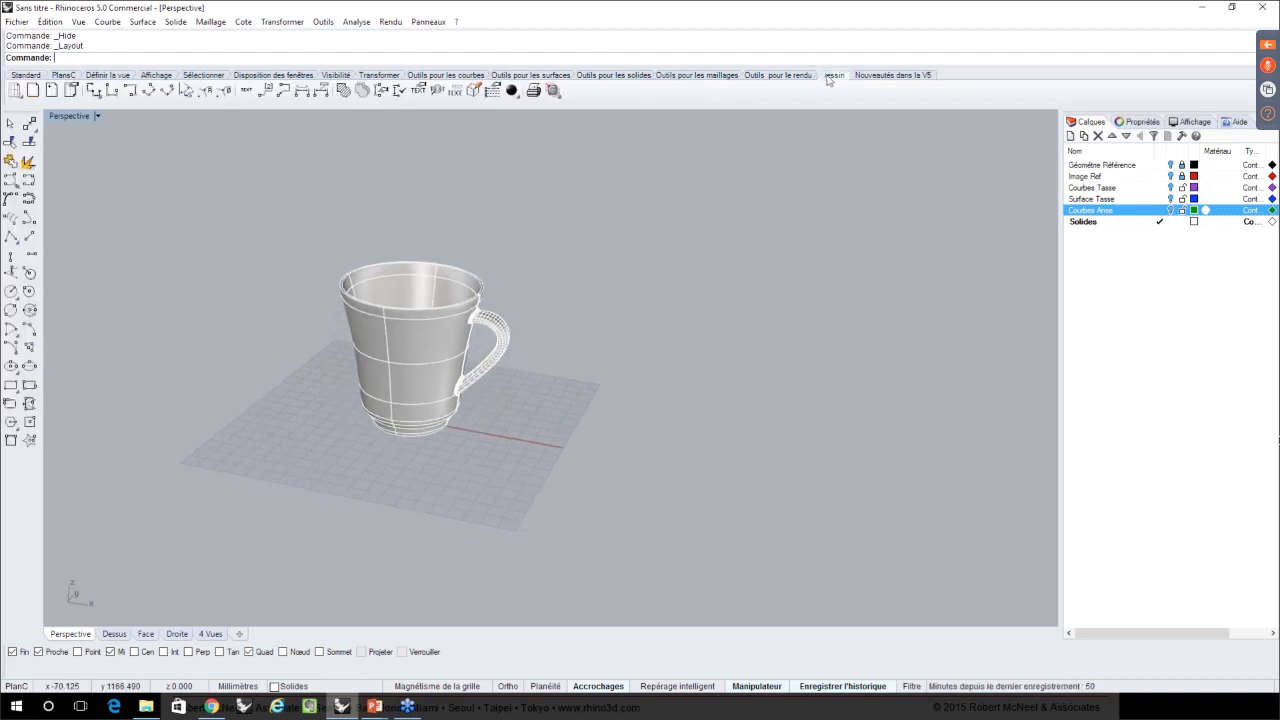
scroll(726, 357, "down", 2)
right_click_drag(726, 357, 741, 395)
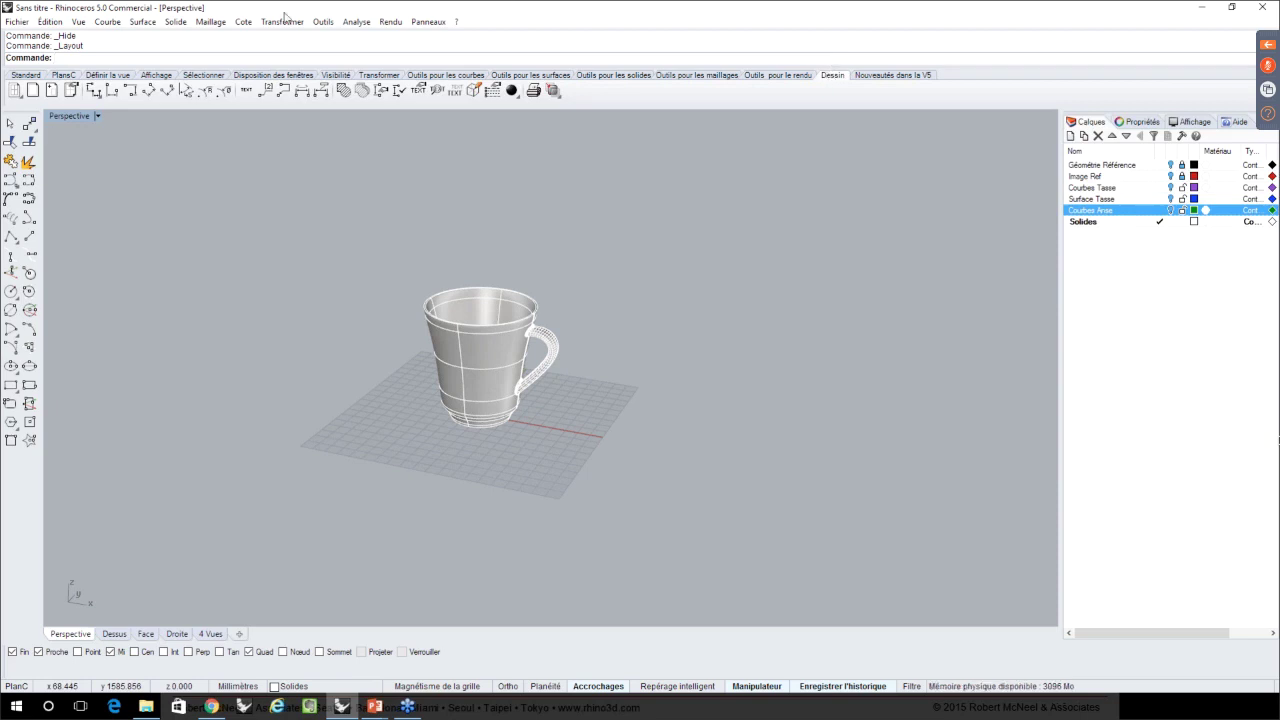
- Generate a 2D drawing of the cup solid in the 4 Vues (Europe) arrangement, with tangent edges shown
left_click(497, 308)
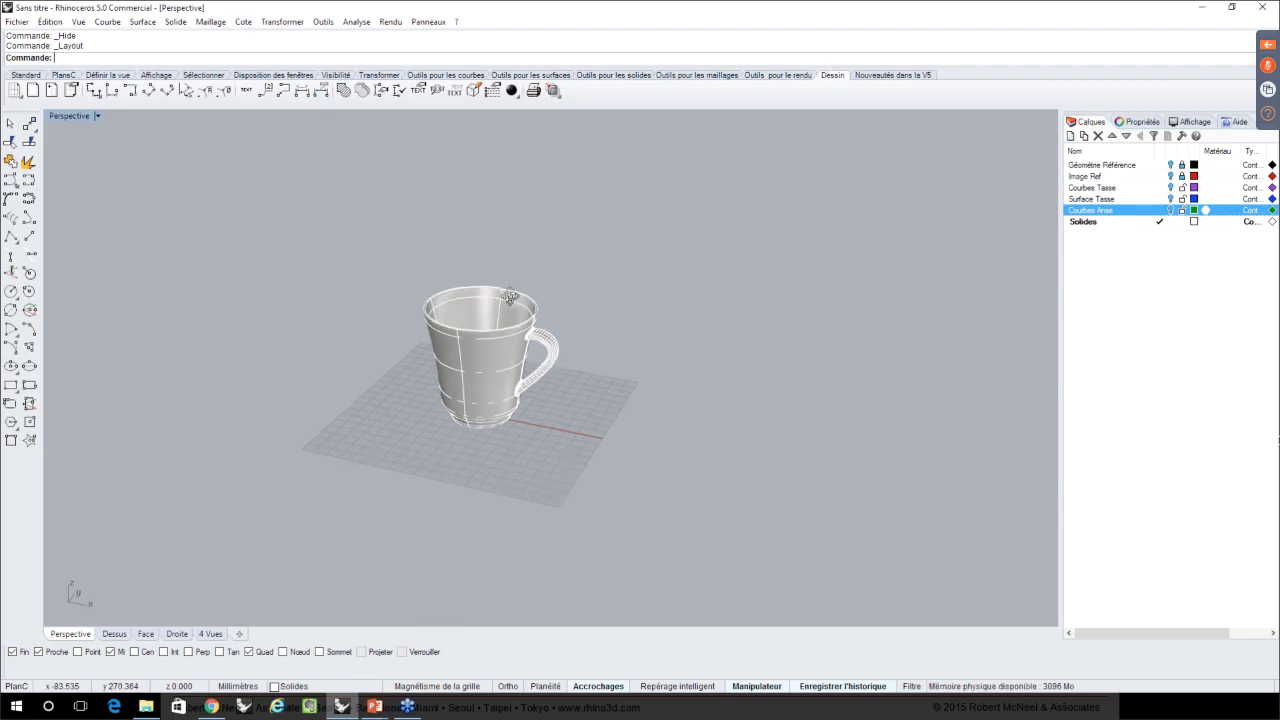
left_click(477, 91)
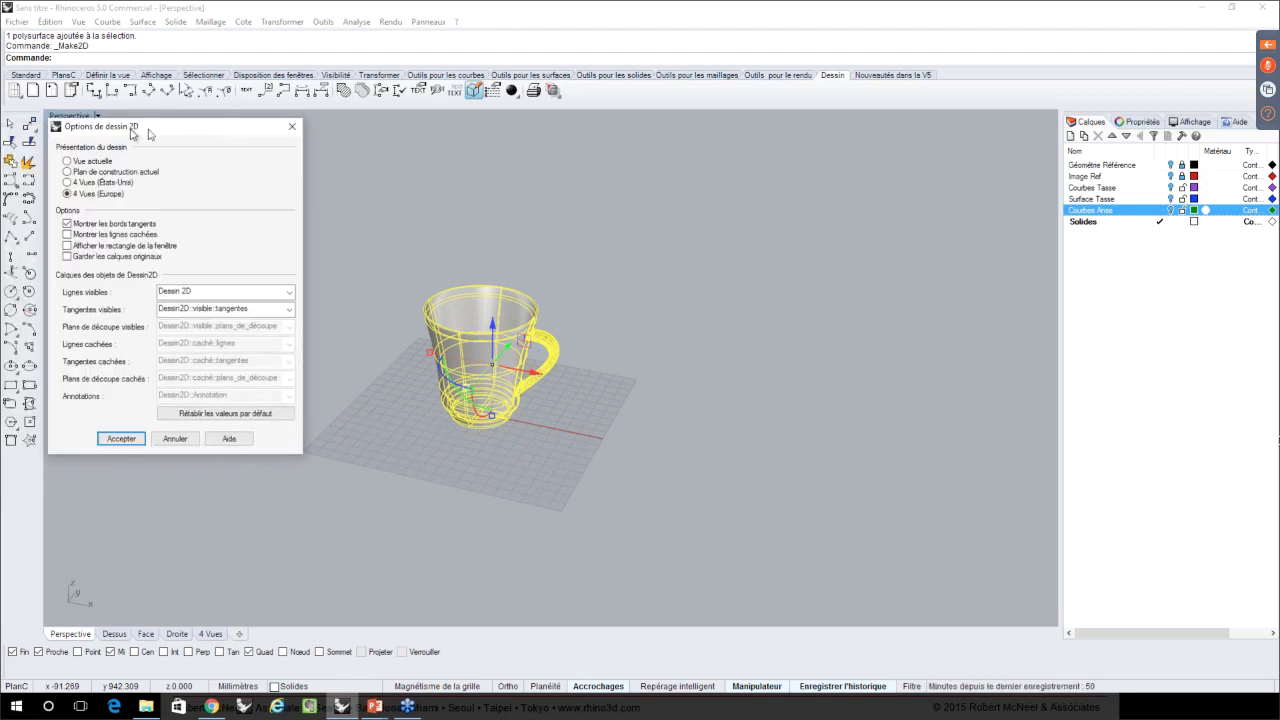
left_click_drag(128, 137, 791, 153)
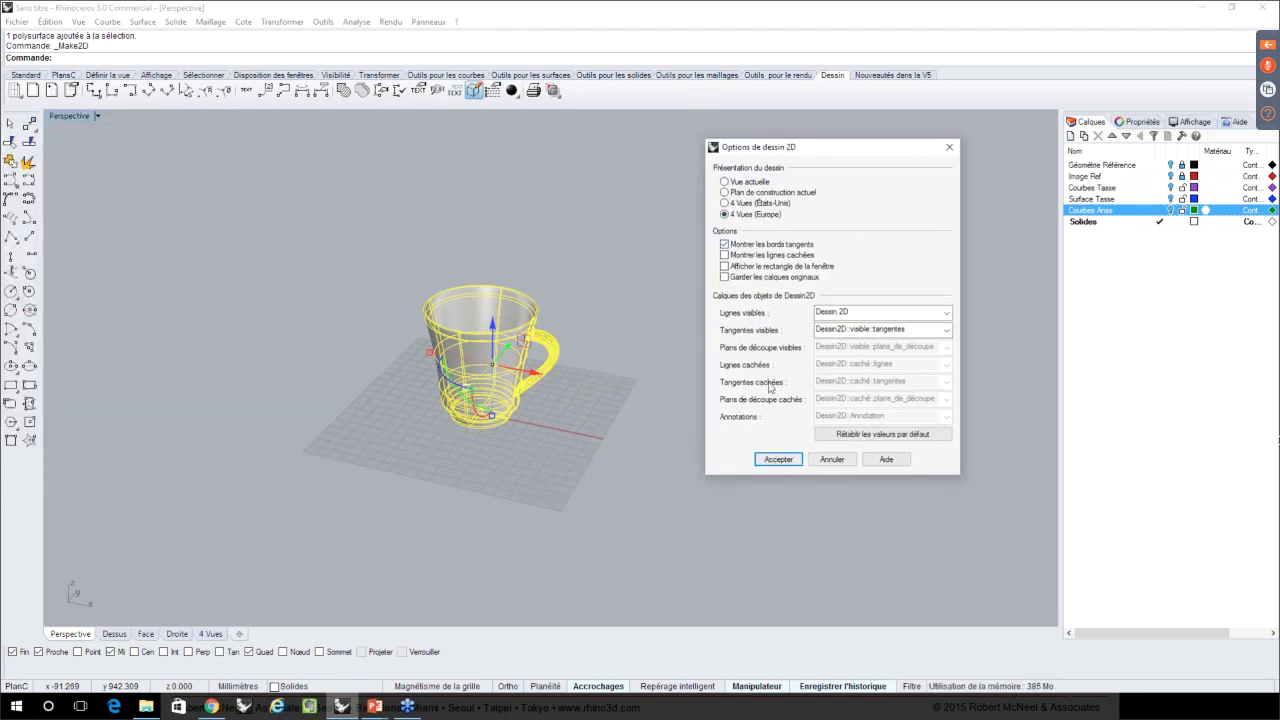
left_click(773, 461)
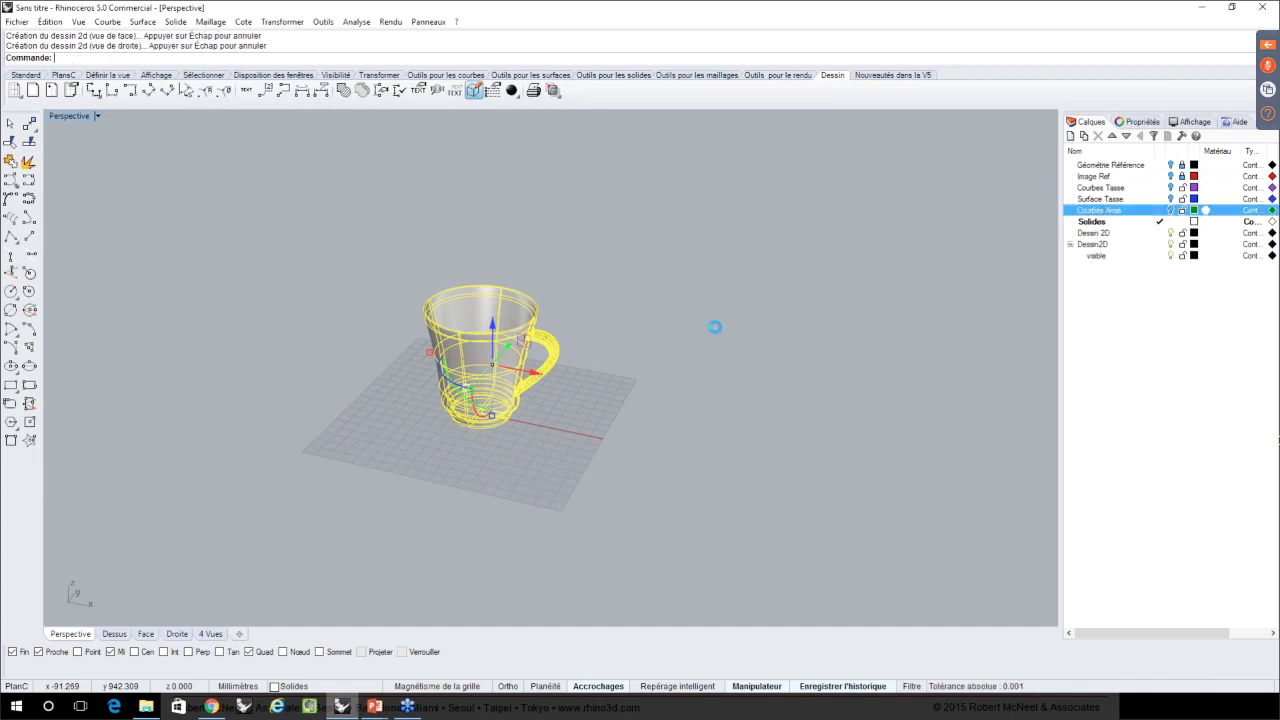
- Move all the generated 2D cup drawings well away from the cup model in the Perspective view
right_click_drag(533, 343, 545, 383)
scroll(544, 382, "down", 4)
left_click_drag(672, 317, 766, 200)
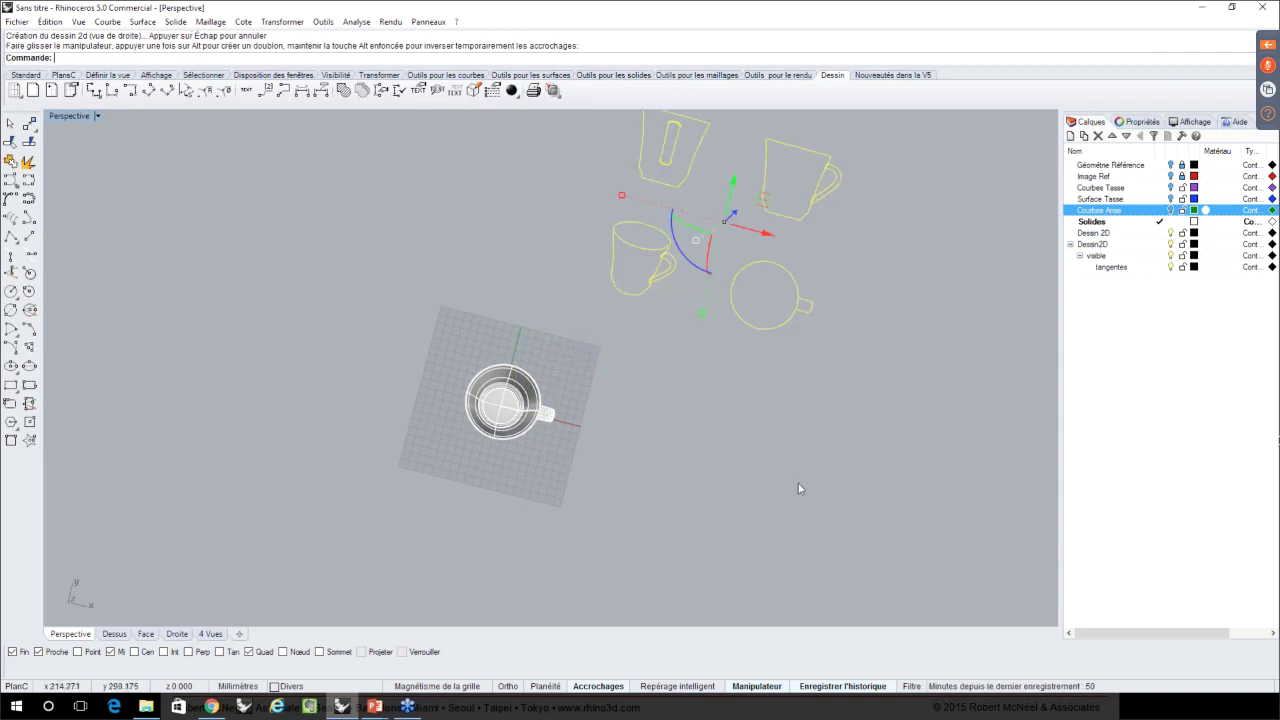
left_click(798, 483)
scroll(570, 382, "down", 4)
right_click_drag(570, 382, 571, 327)
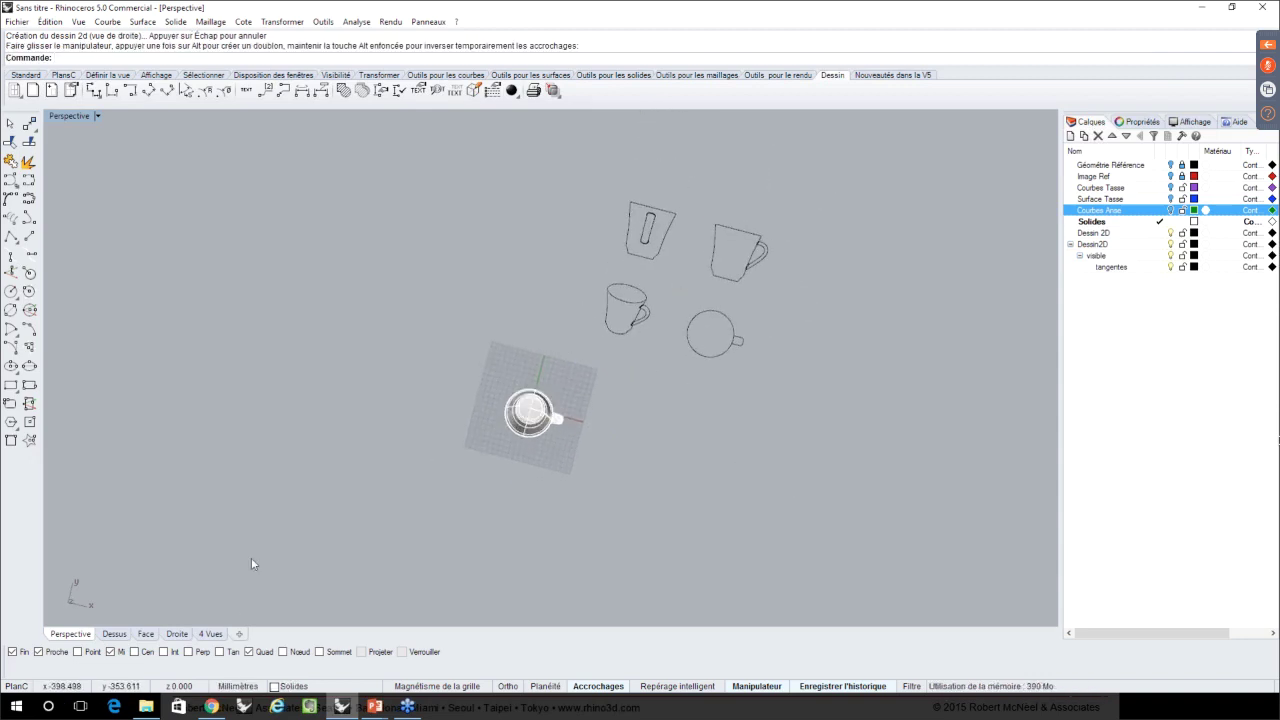
scroll(262, 425, "down", 4)
mouse_move(465, 252)
left_mouse_down()
mouse_move(629, 414)
mouse_move(631, 400)
left_mouse_up()
left_click_drag(538, 330, 756, 461)
- Activate the detail on the "4 Vues" layout and frame only the four 2D cup drawings in it
left_click(213, 634)
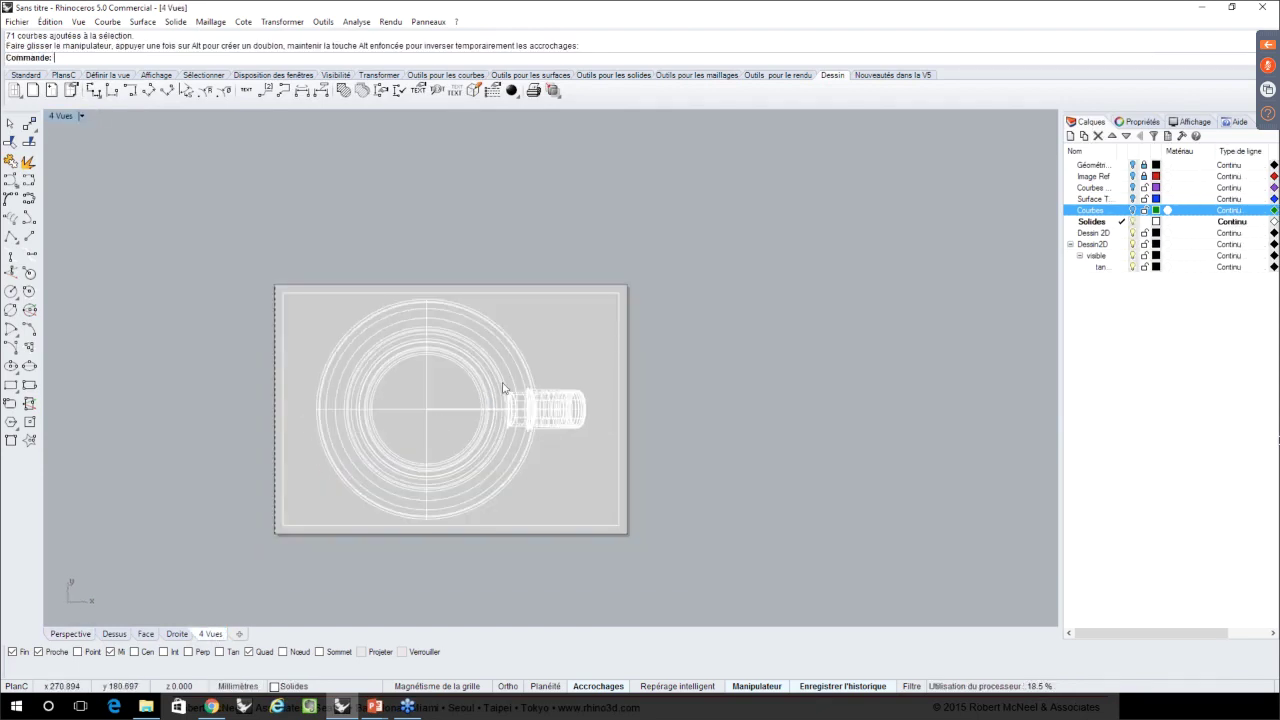
double_click(424, 436)
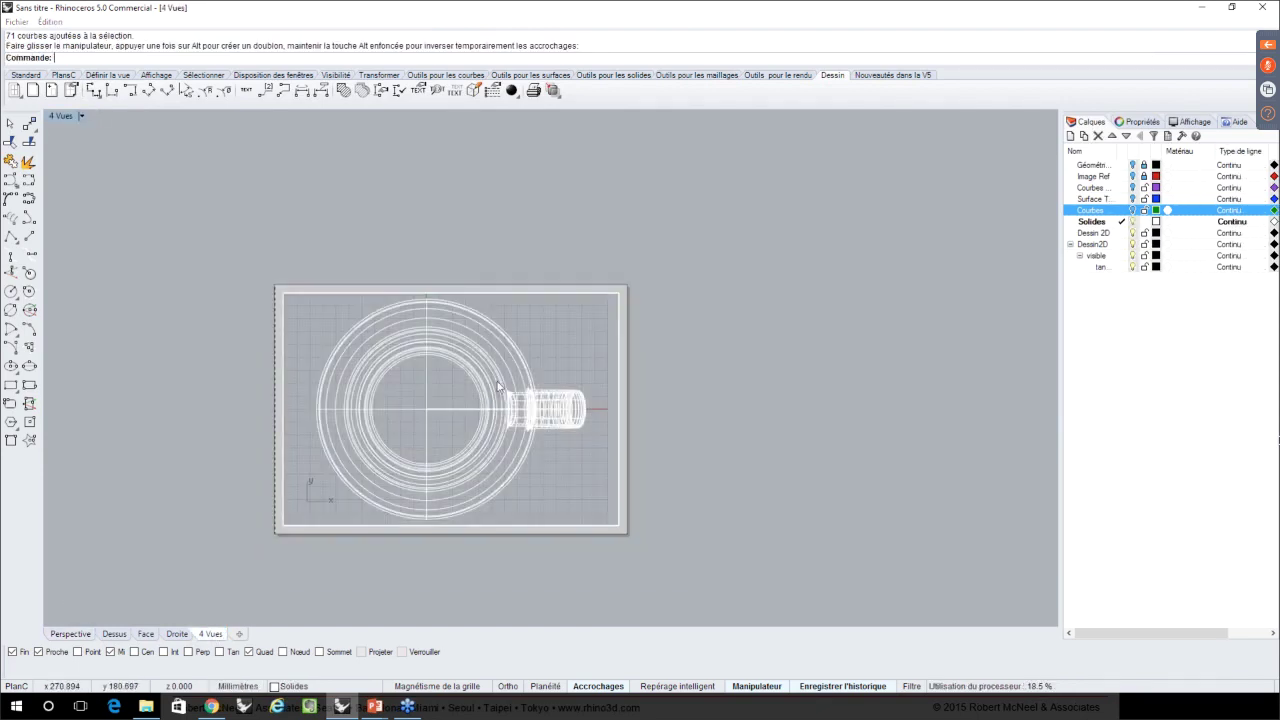
scroll(457, 406, "down", 10)
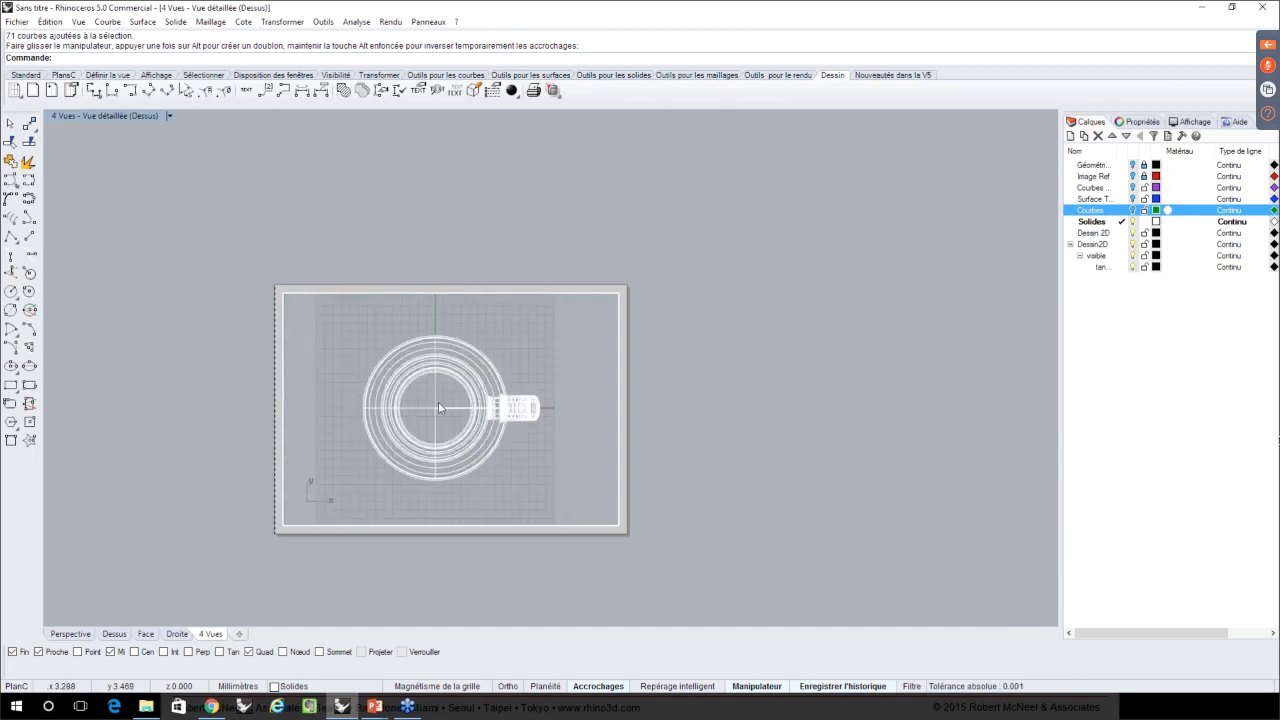
scroll(448, 408, "down", 7)
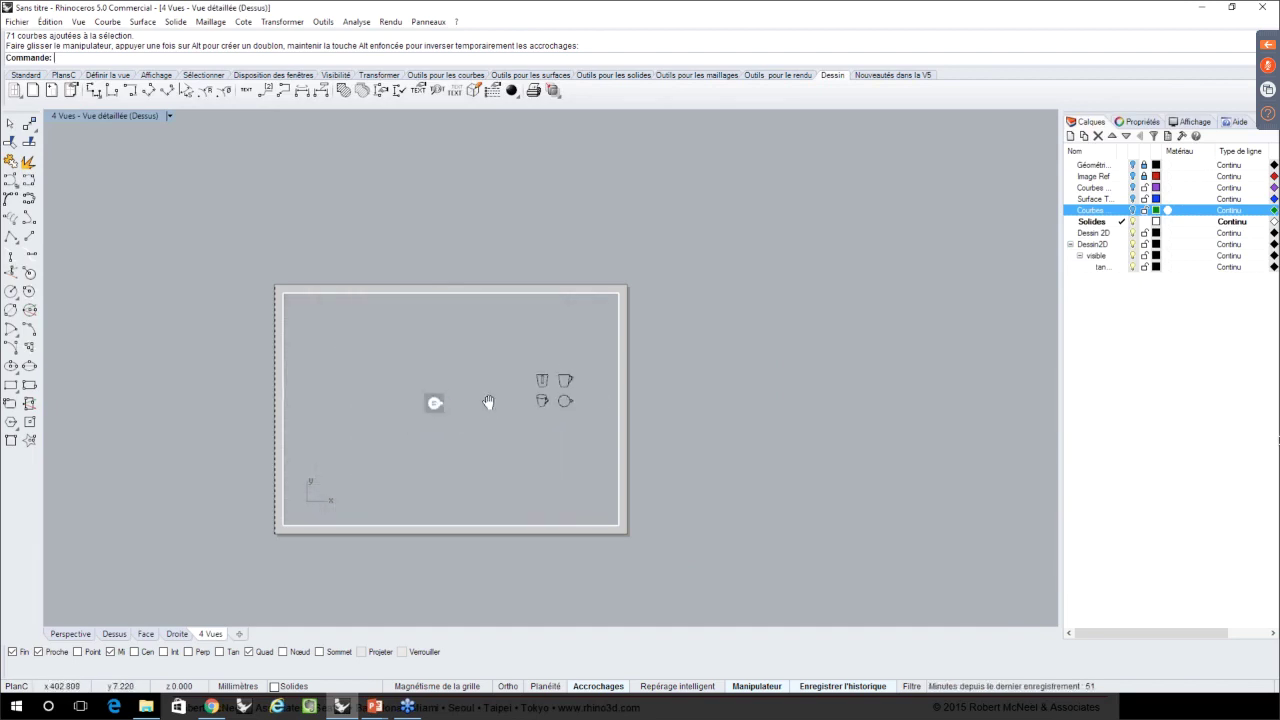
right_click_drag(489, 403, 384, 394)
scroll(433, 366, "up", 4)
scroll(445, 418, "up", 5)
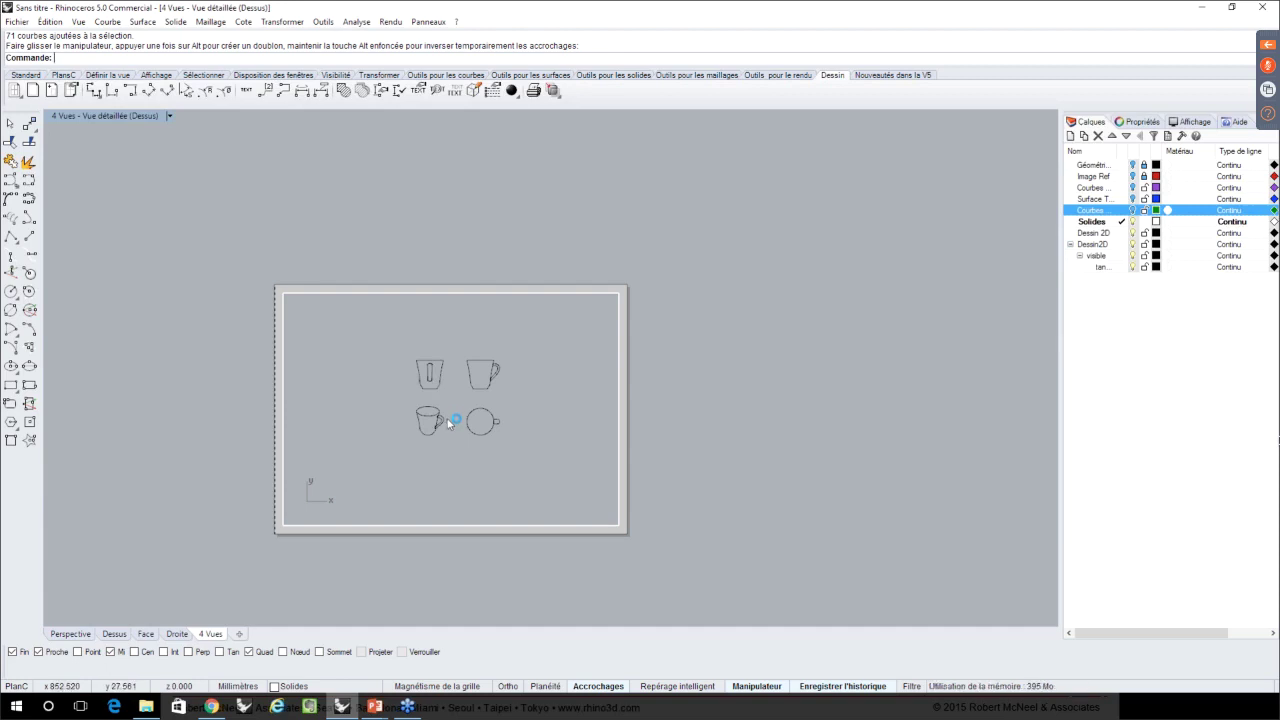
double_click(694, 387)
- Set the detail view's scale to 1 mm on the page for 1 mm in the model, with all four drawings inside the frame
scroll(569, 424, "up", 3)
scroll(567, 427, "up", 2)
right_click_drag(562, 420, 713, 378)
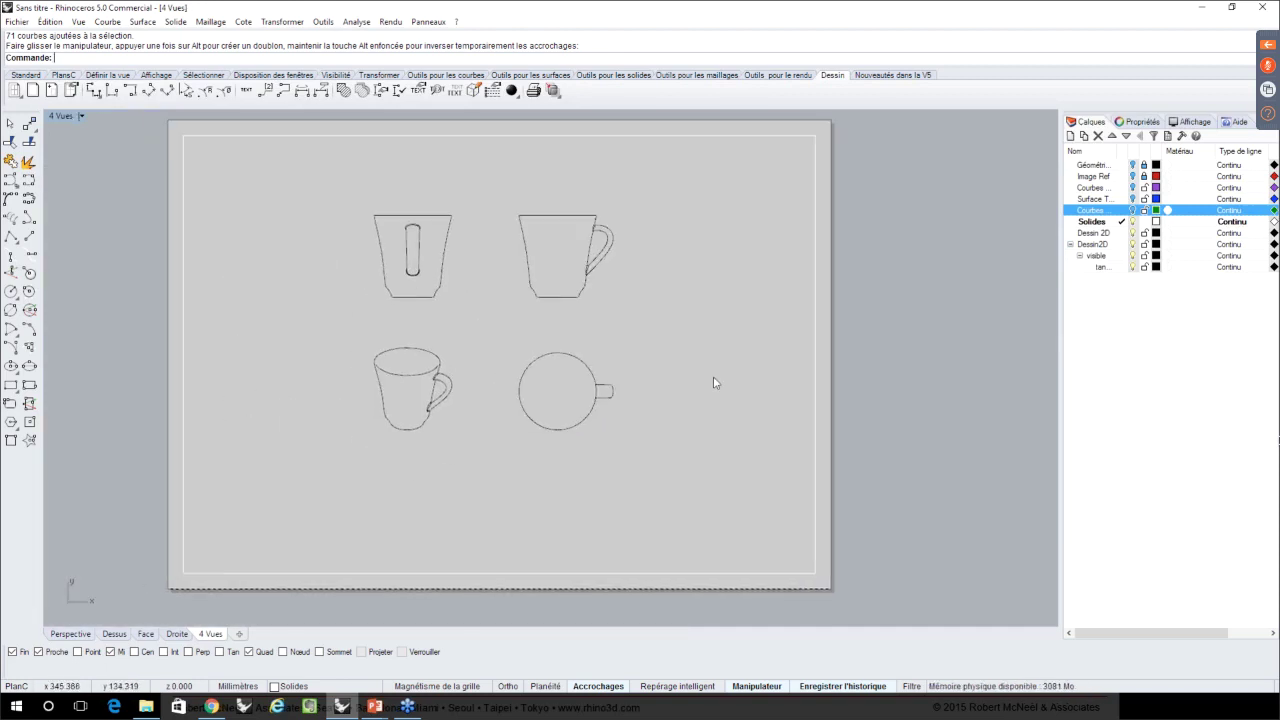
double_click(712, 376)
scroll(618, 303, "down", 4)
right_click_drag(618, 303, 525, 296)
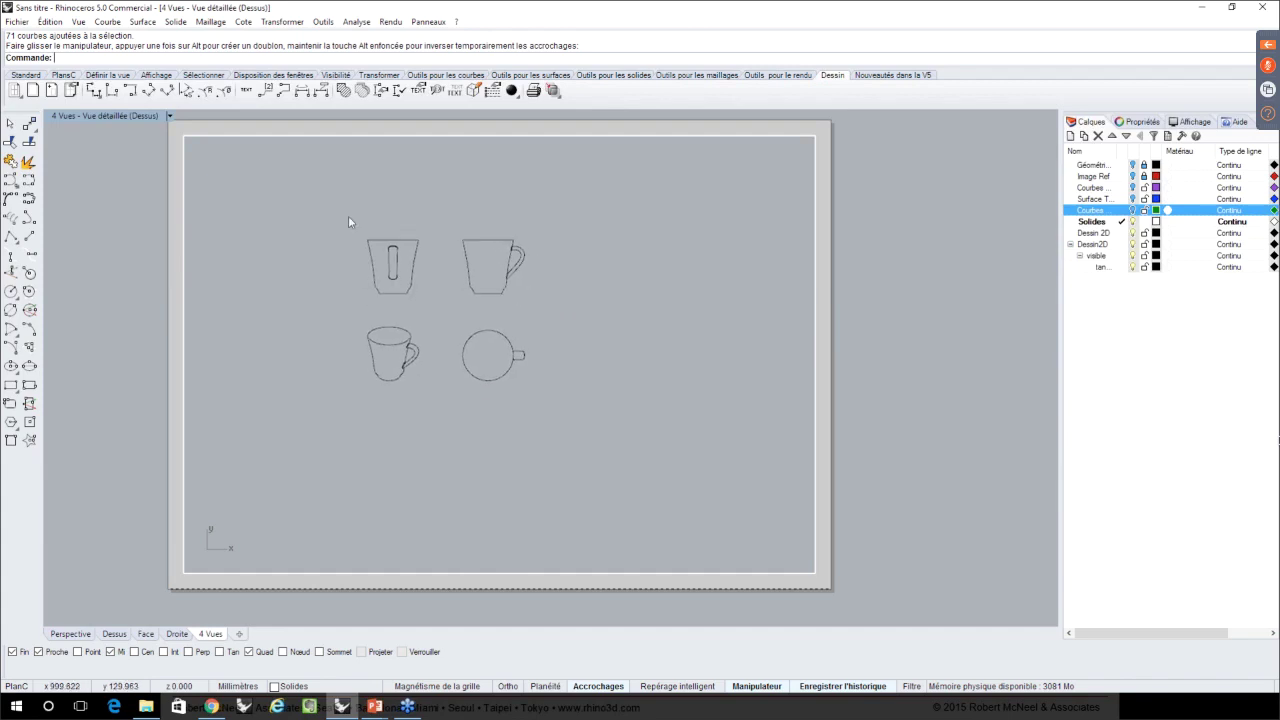
left_click(169, 117)
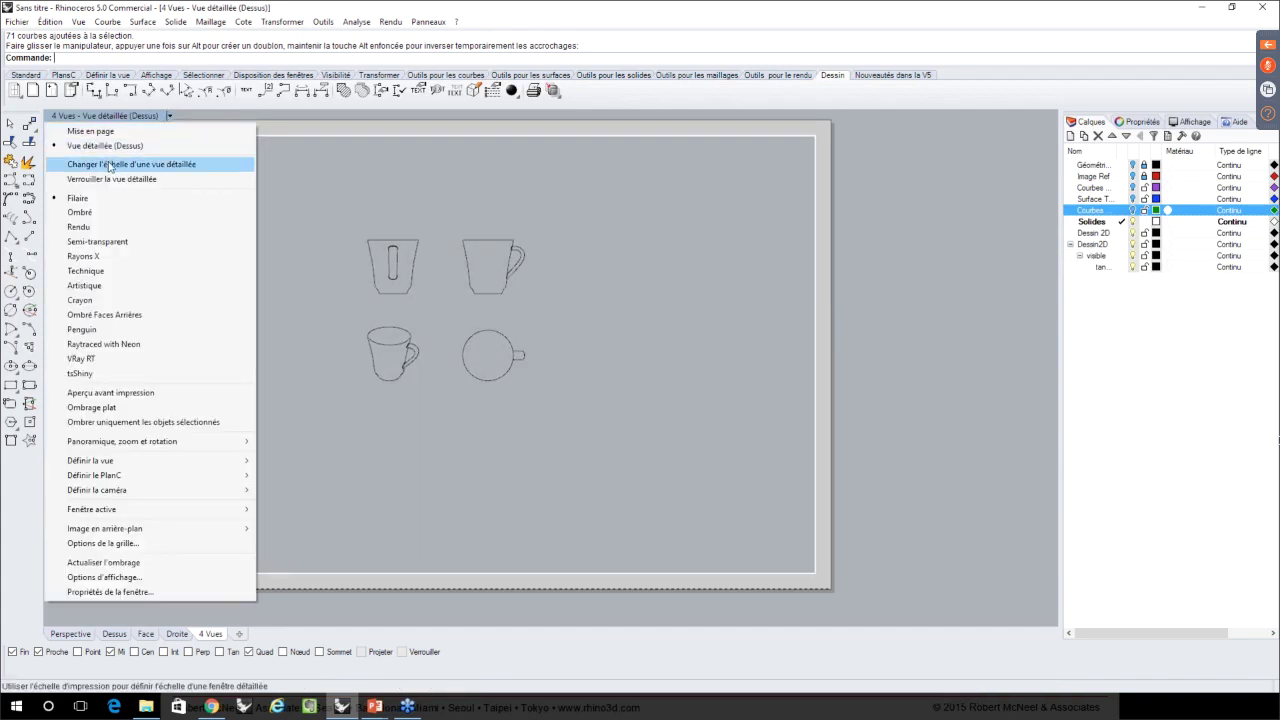
left_click(108, 165)
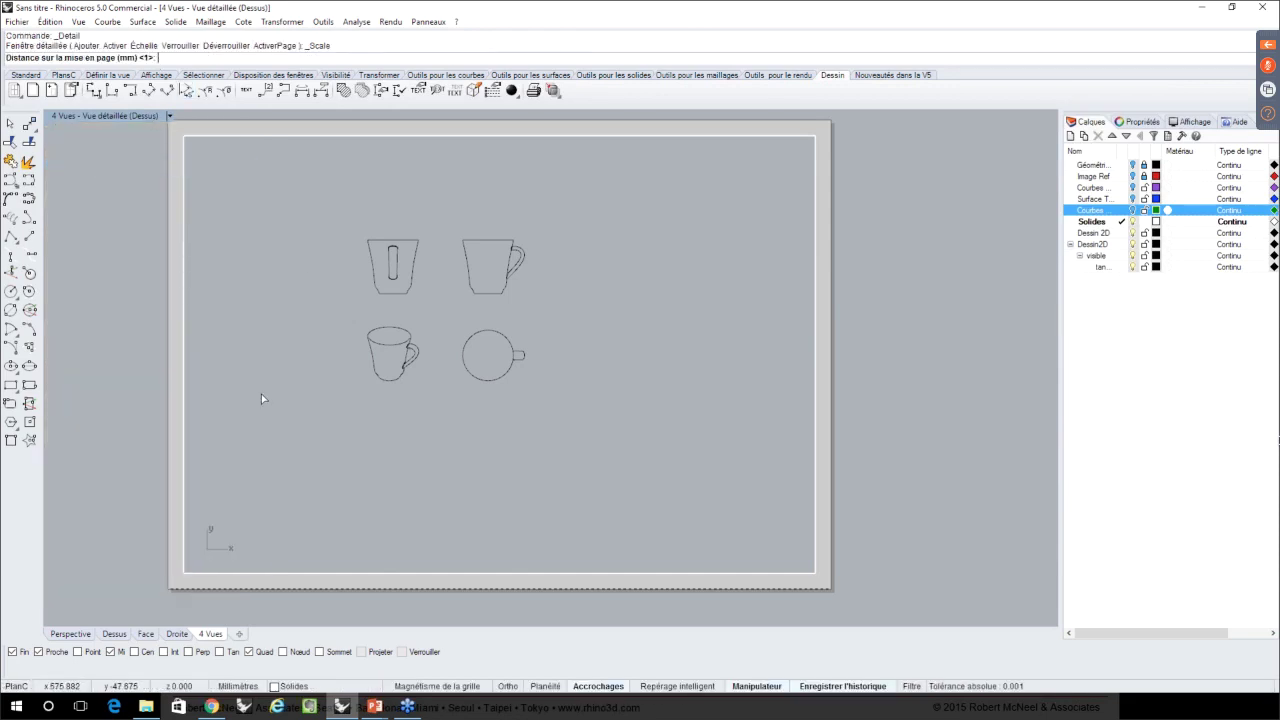
type("1")
key("Return")
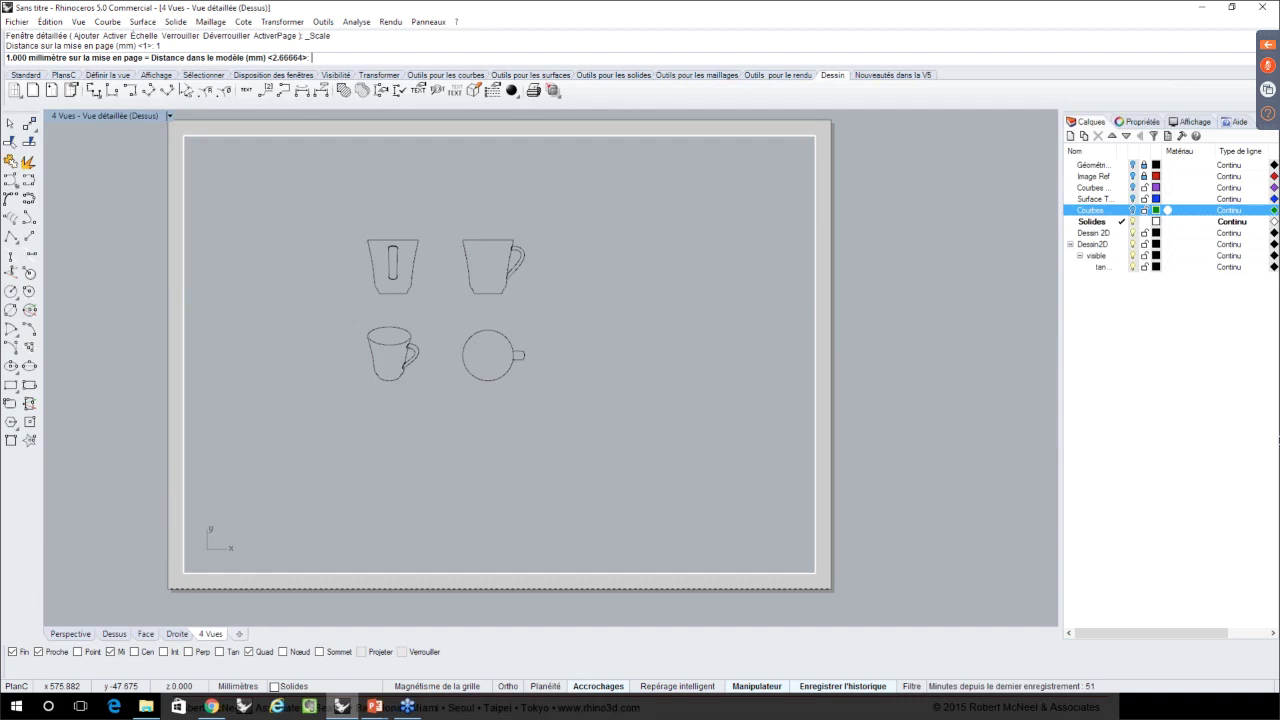
type("1")
key("Return")
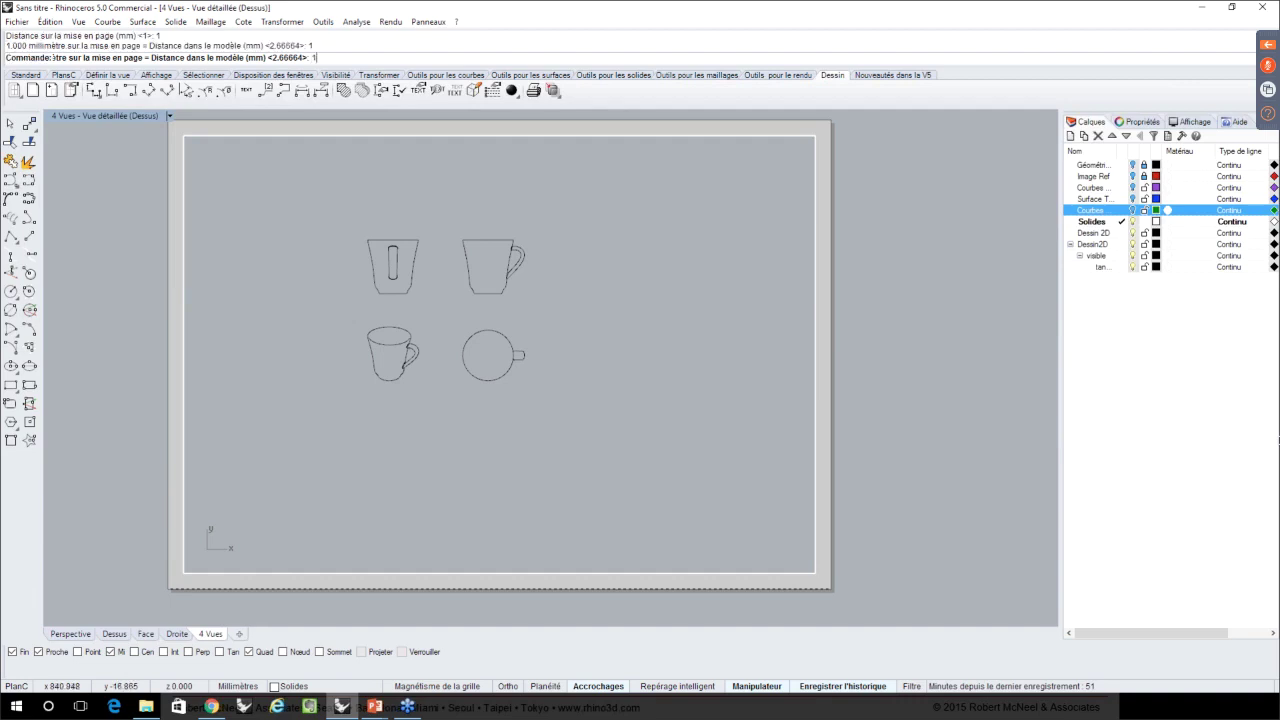
right_click_drag(313, 277, 390, 388)
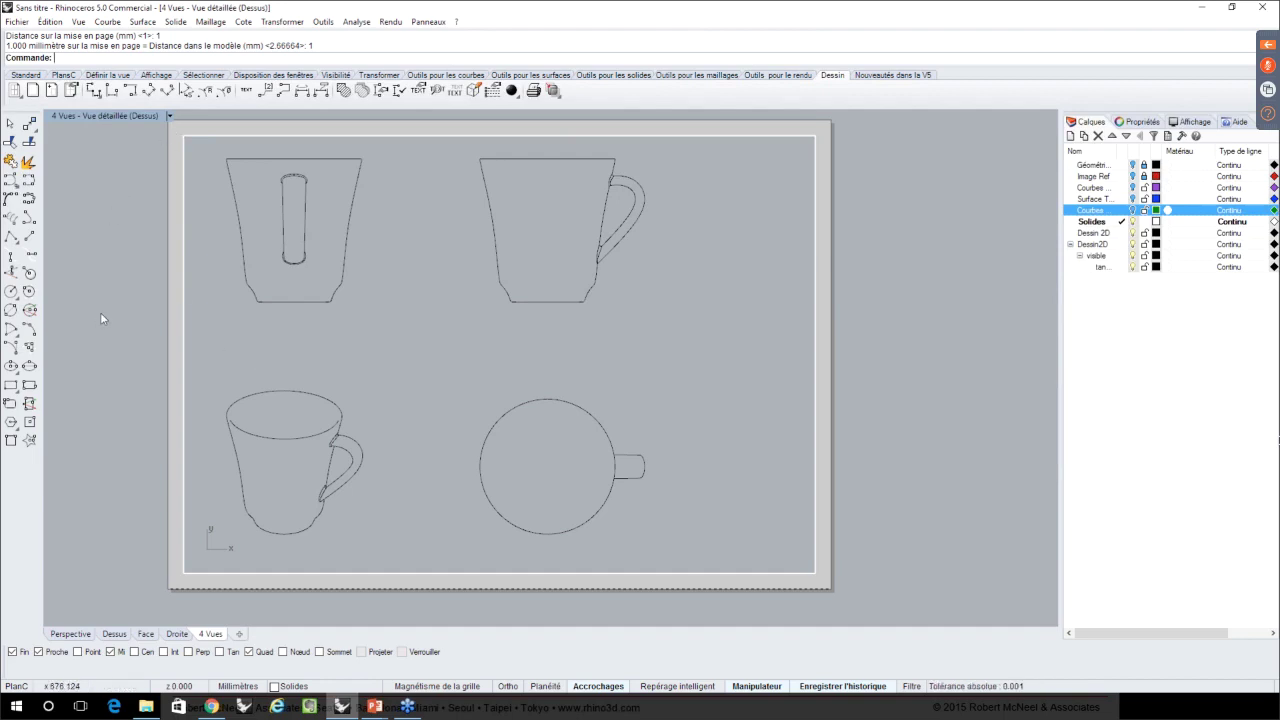
- Move the lower two cup drawings up by about 22 mm and lock the detail view
left_click_drag(182, 314, 677, 543)
left_click_drag(436, 463, 427, 428, "alt")
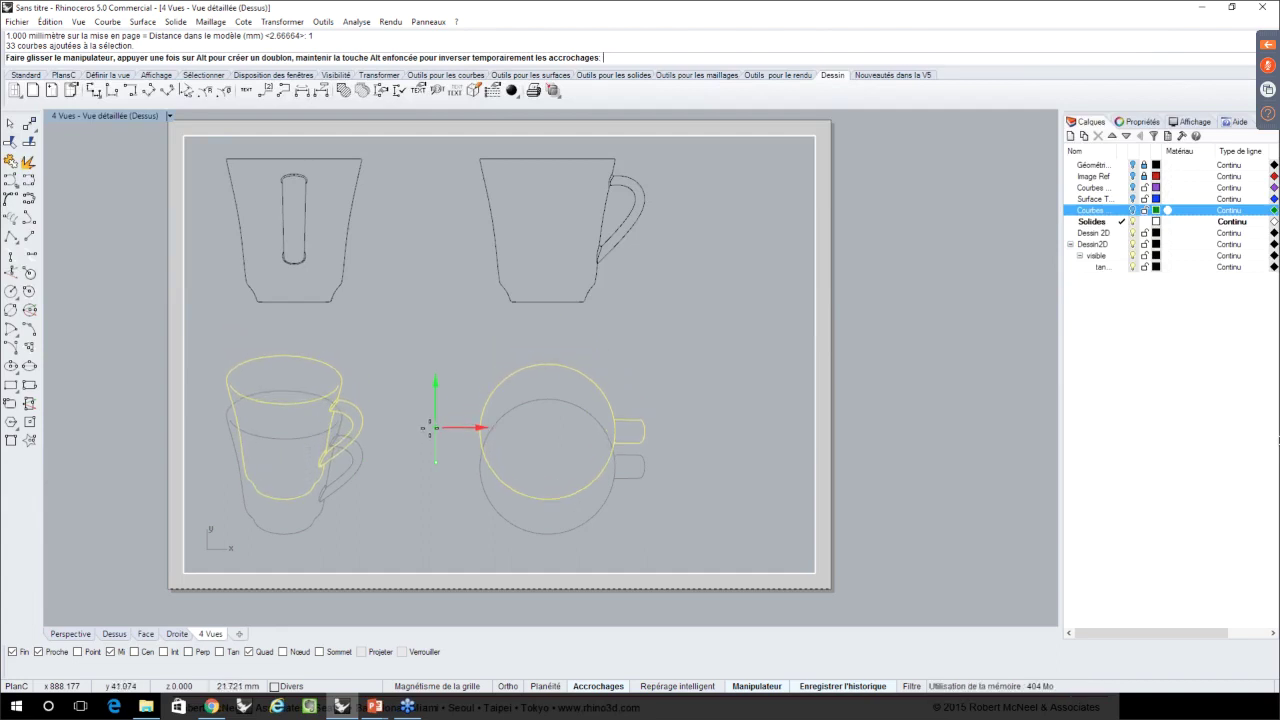
left_click(169, 116)
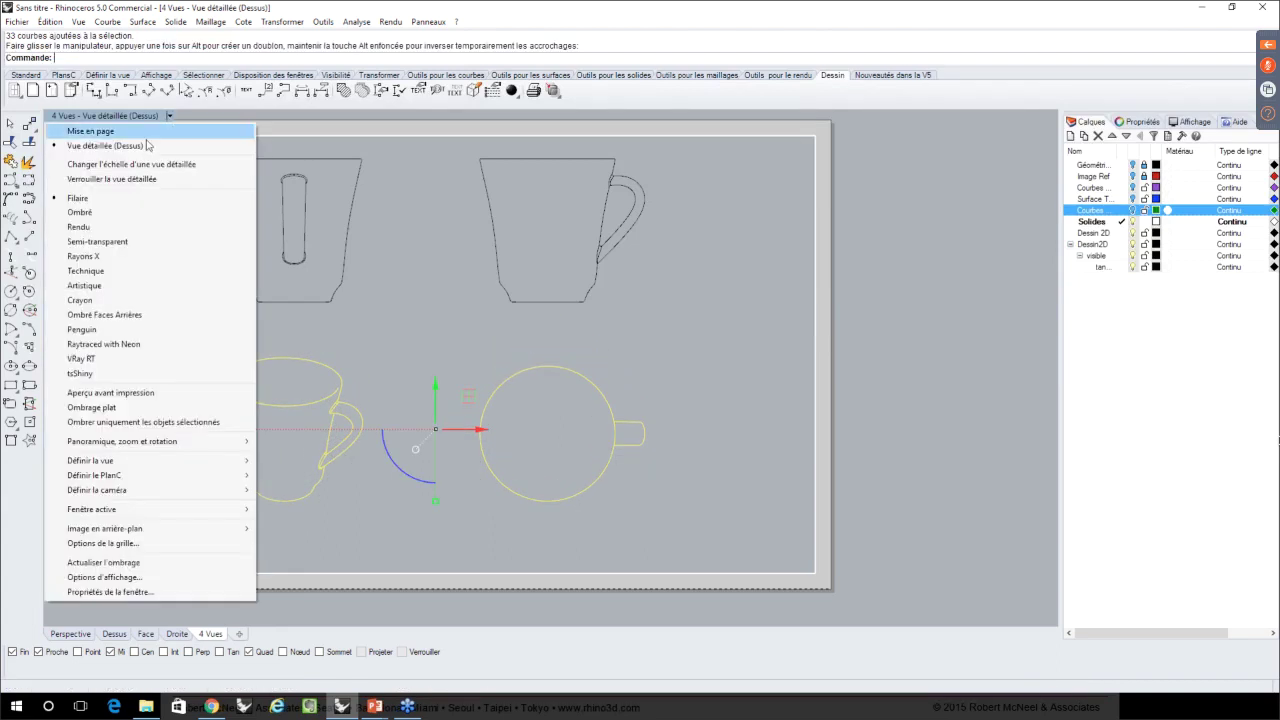
left_click(122, 179)
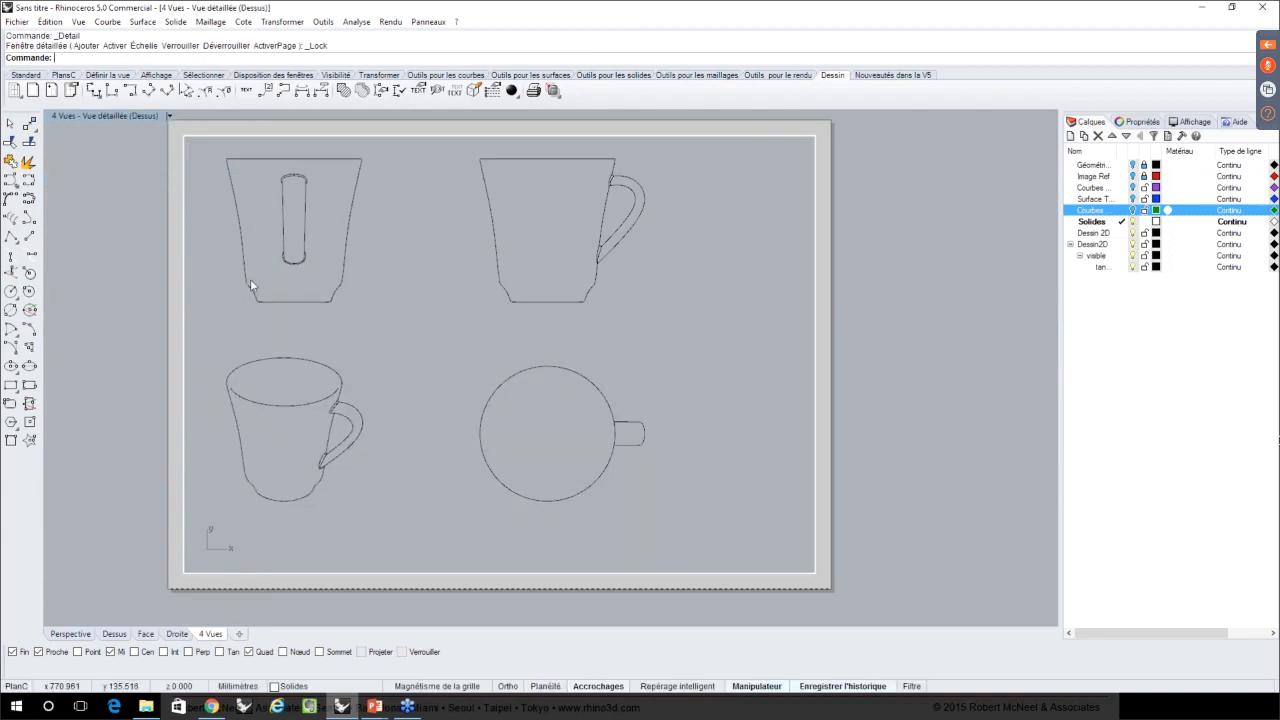
- Create a layer named "Cotes", make it current and set its colour to dark grey (Gris foncé)
scroll(251, 279, "down", 3)
right_click_drag(251, 279, 320, 319)
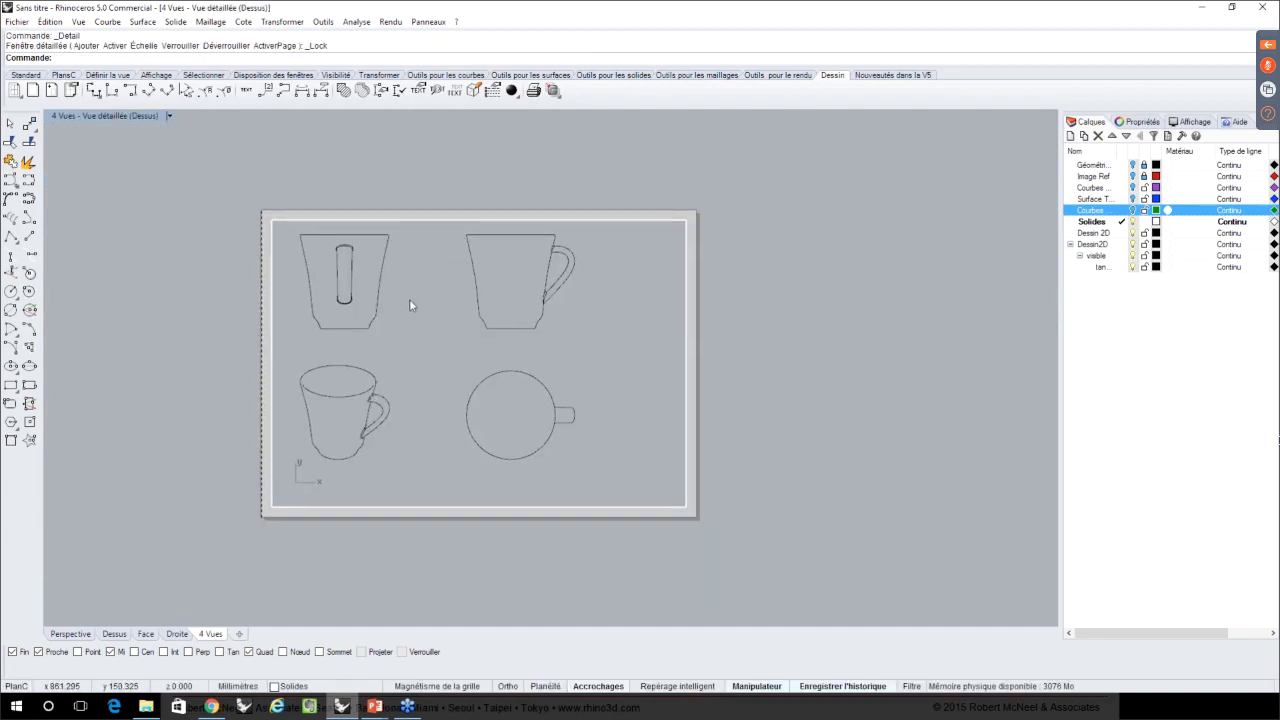
scroll(409, 299, "up", 1)
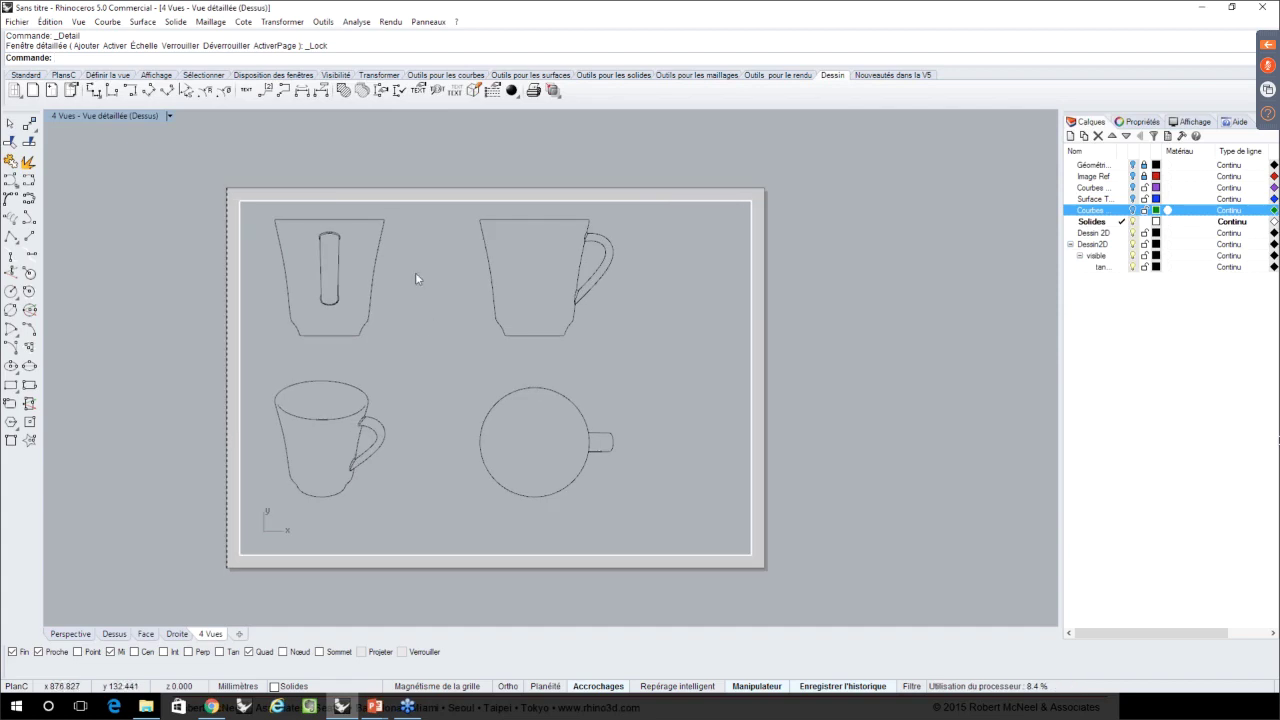
left_click(1071, 135)
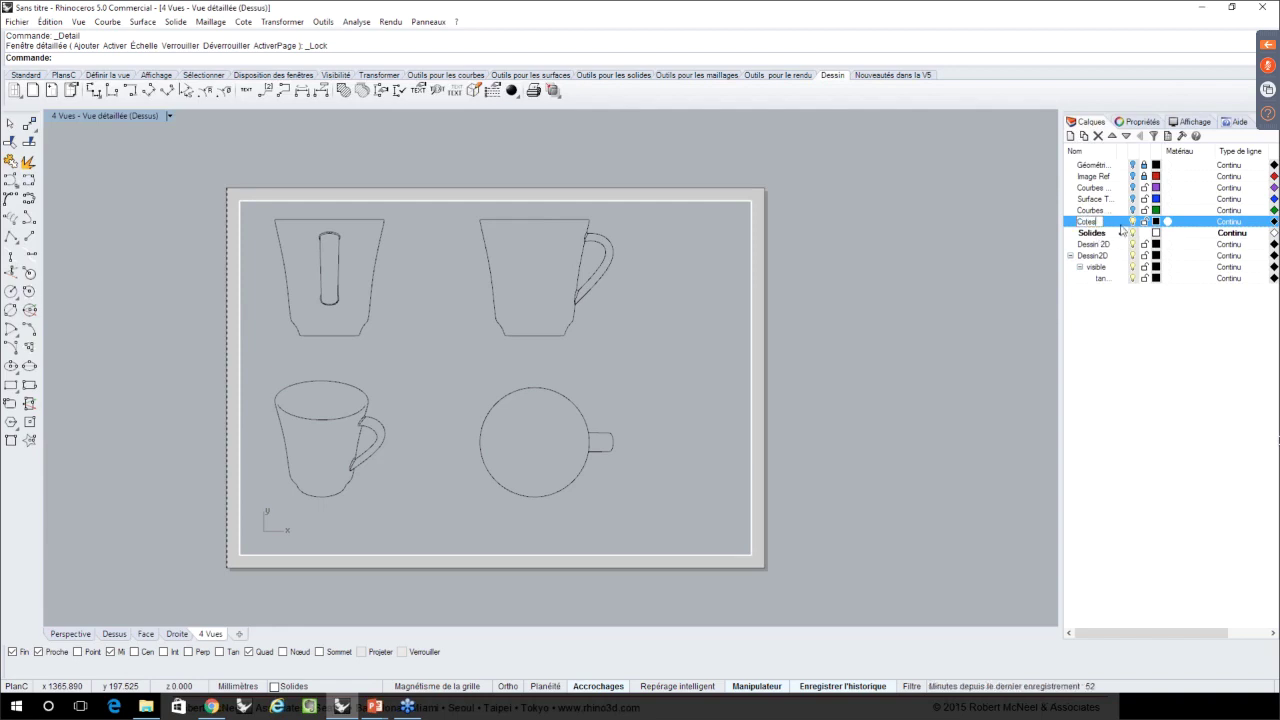
left_click(1122, 222)
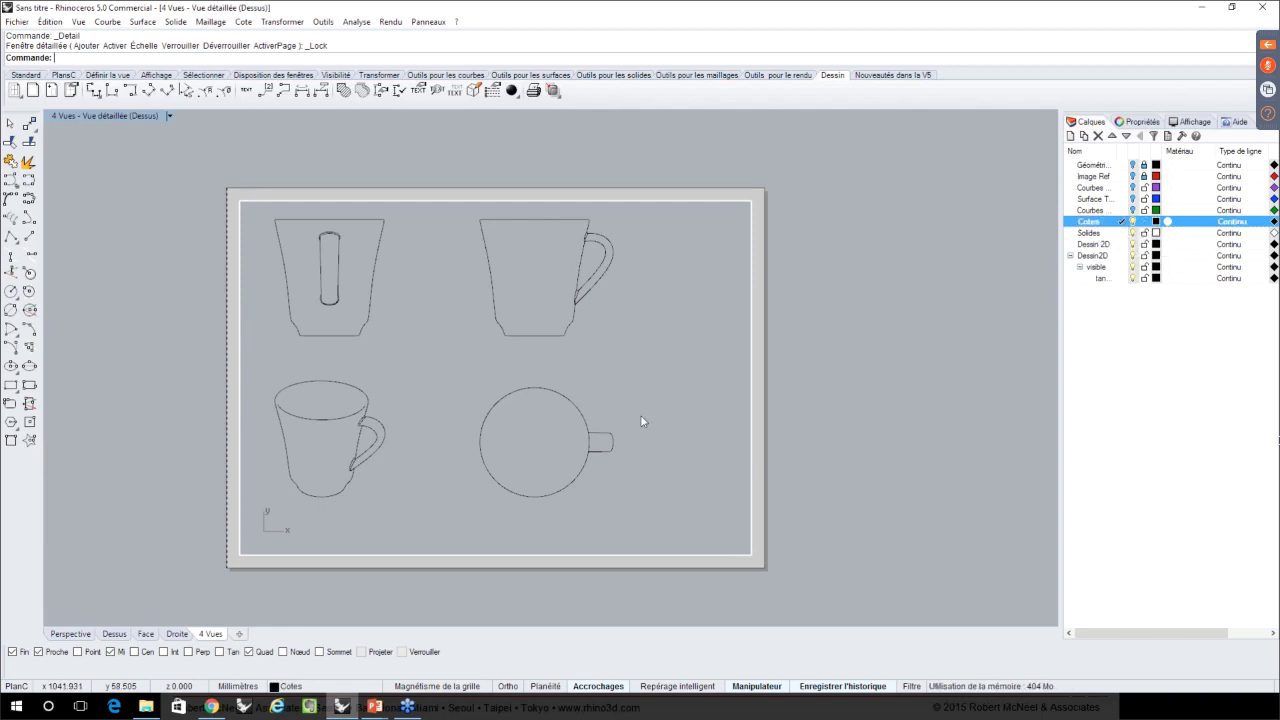
left_click(1155, 221)
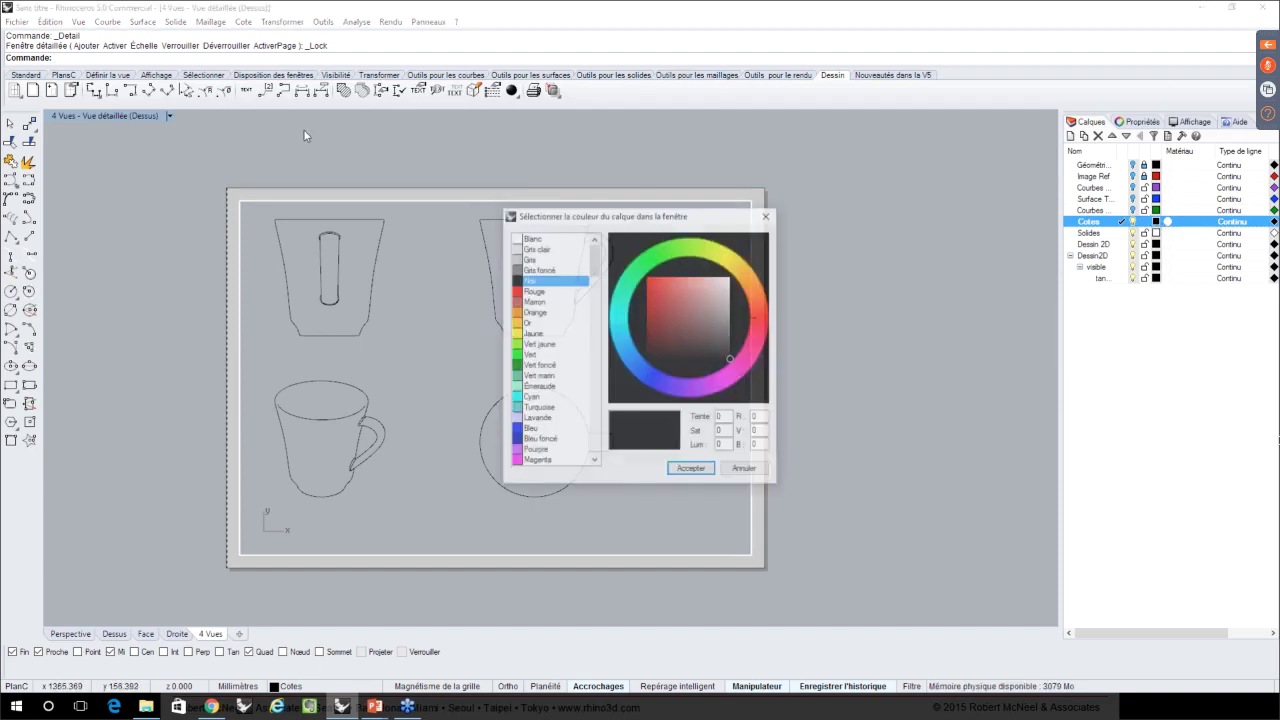
left_click(530, 271)
left_click(691, 470)
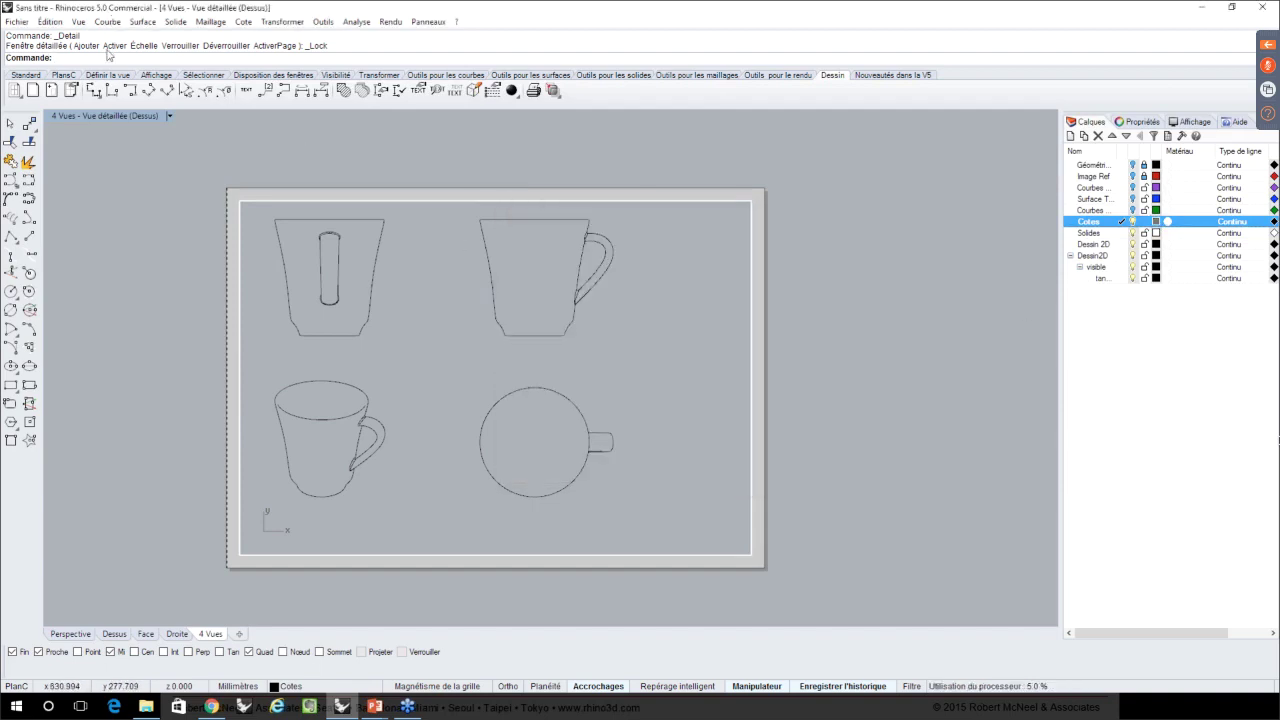
- Dimension the rim width of the upper-left cup drawing, placing the dimension below its base
left_click(97, 91)
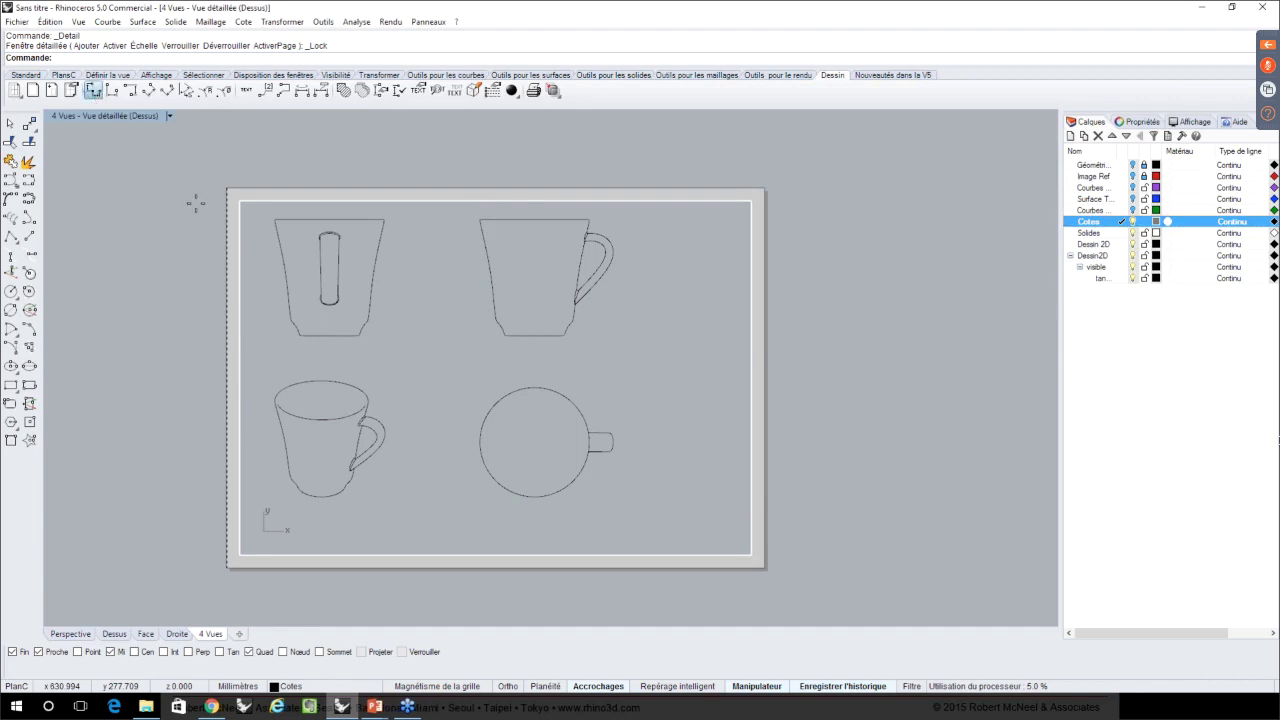
left_click(276, 218)
left_click(384, 219)
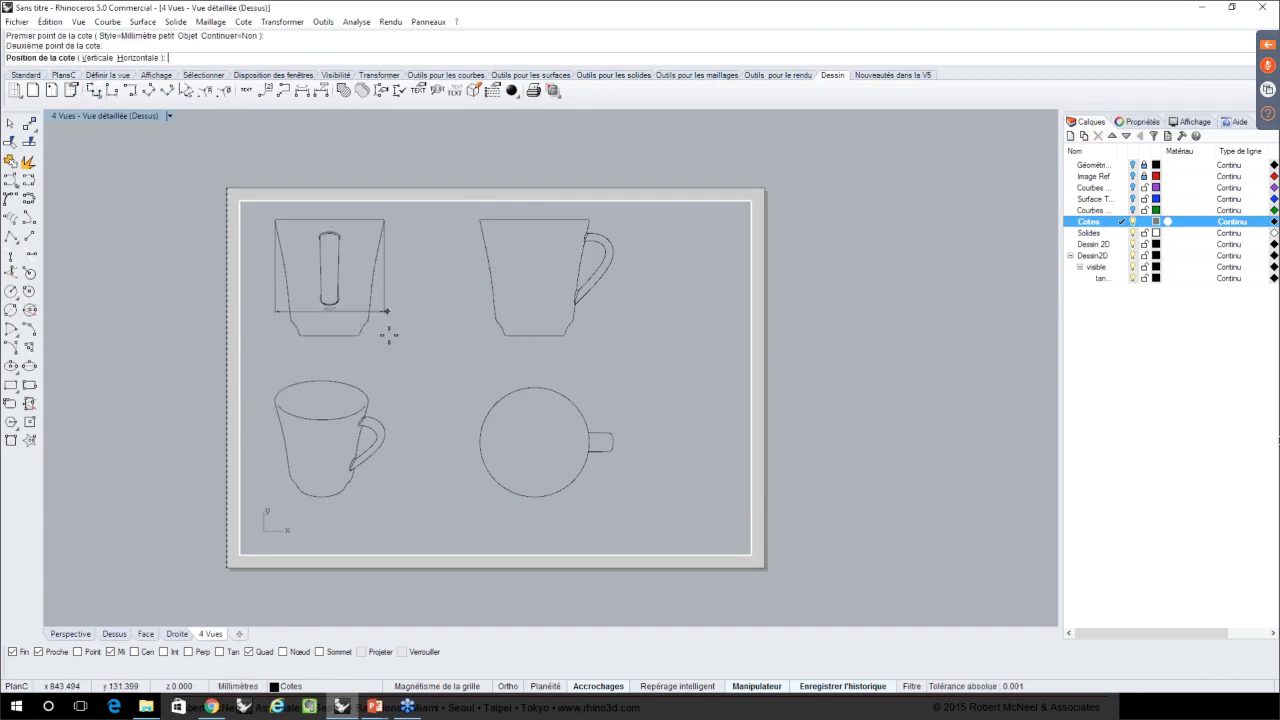
left_click(390, 362)
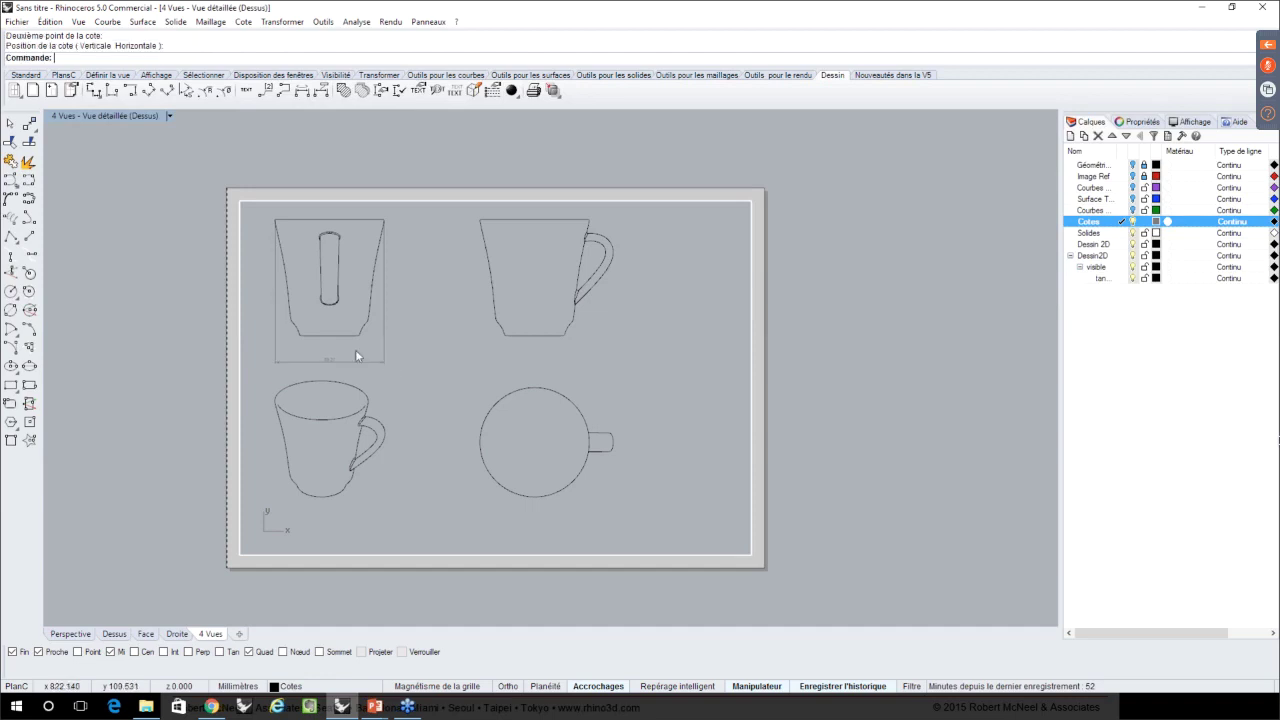
- Dimension the base width of the upper-left cup drawing, placing it between the base and the rim dimension
right_click(355, 349)
scroll(298, 338, "up", 3)
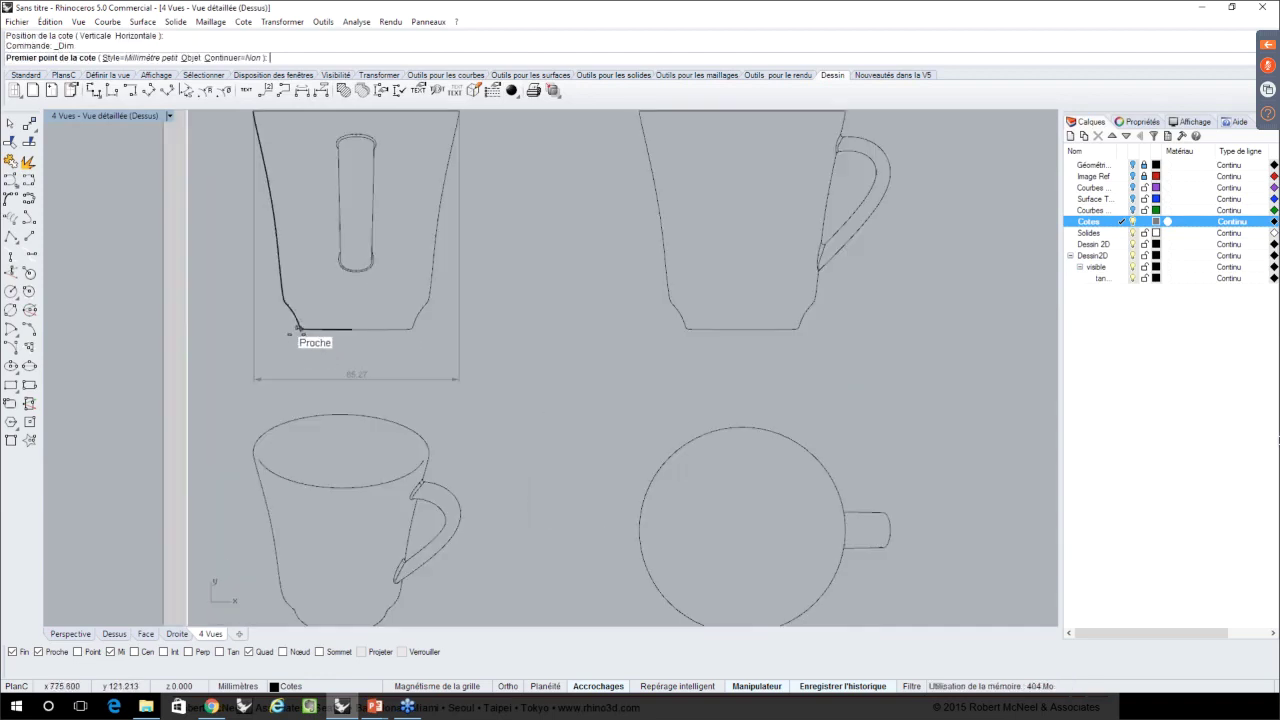
left_click(300, 328)
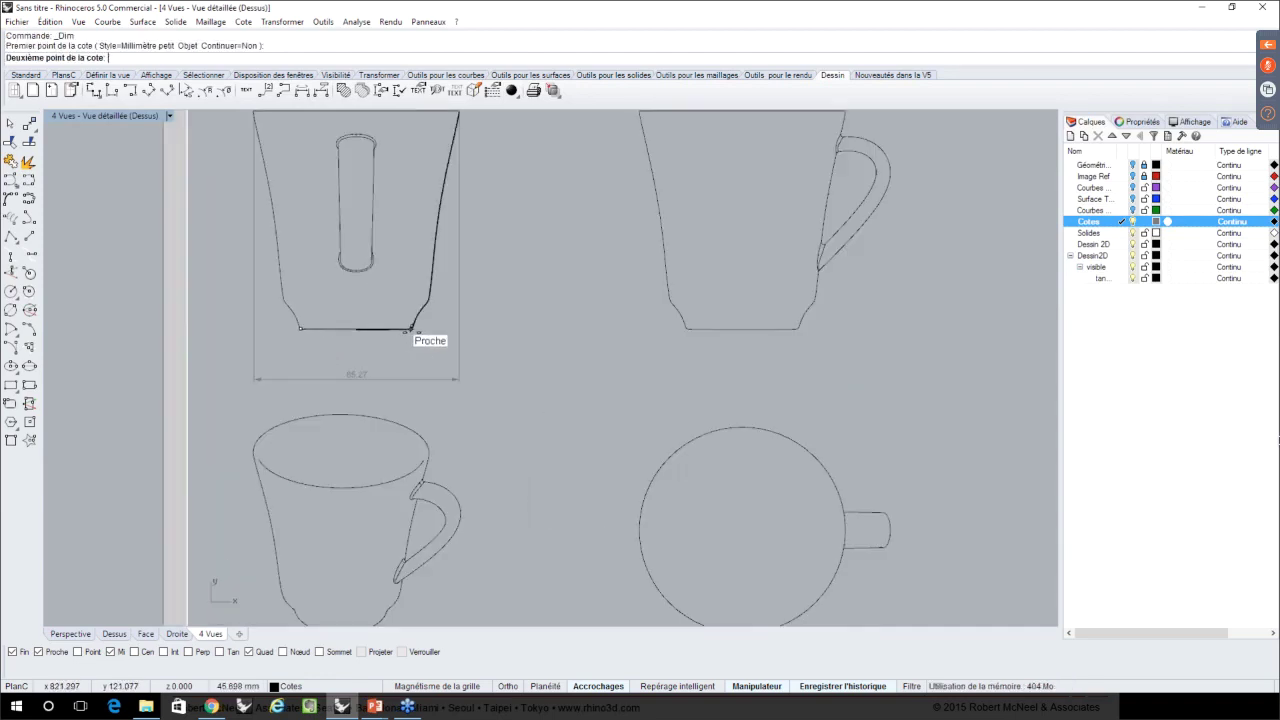
left_click(410, 329)
left_click(410, 351)
- Dimension the full height of the upper-right cup drawing, placing the dimension to the right of its handle
right_click(408, 353)
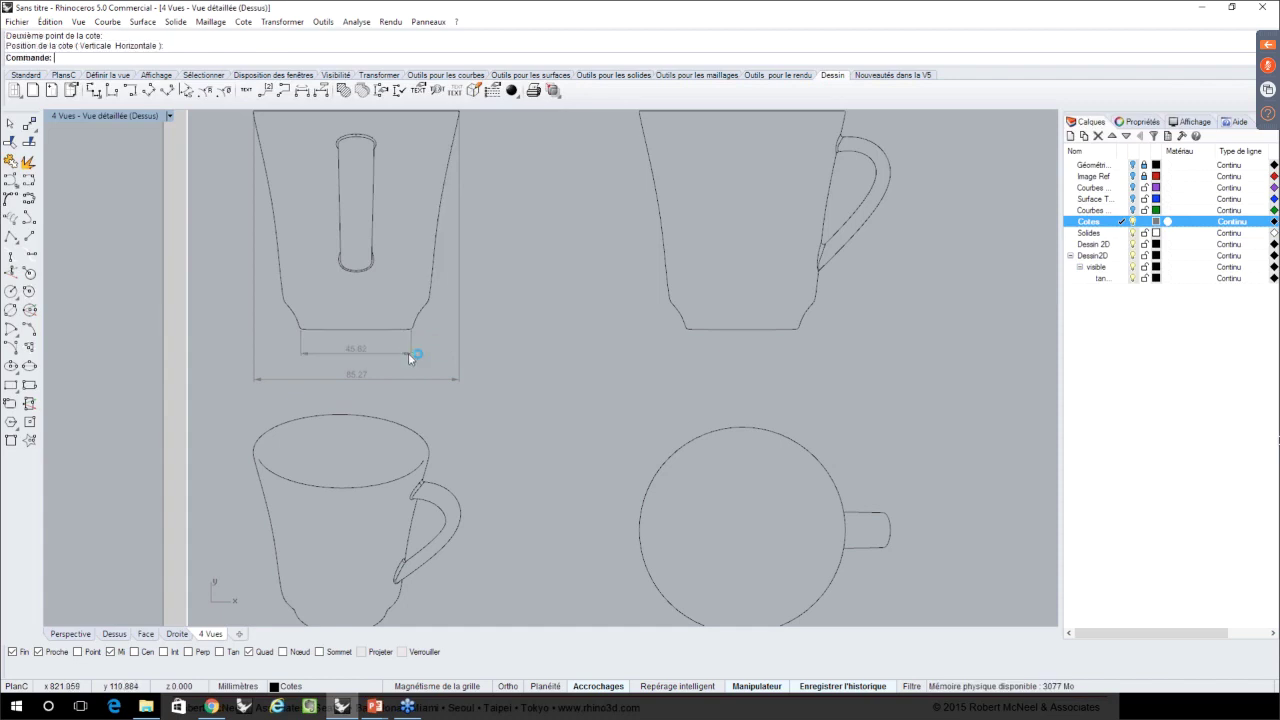
scroll(580, 351, "down", 5)
left_click(514, 350)
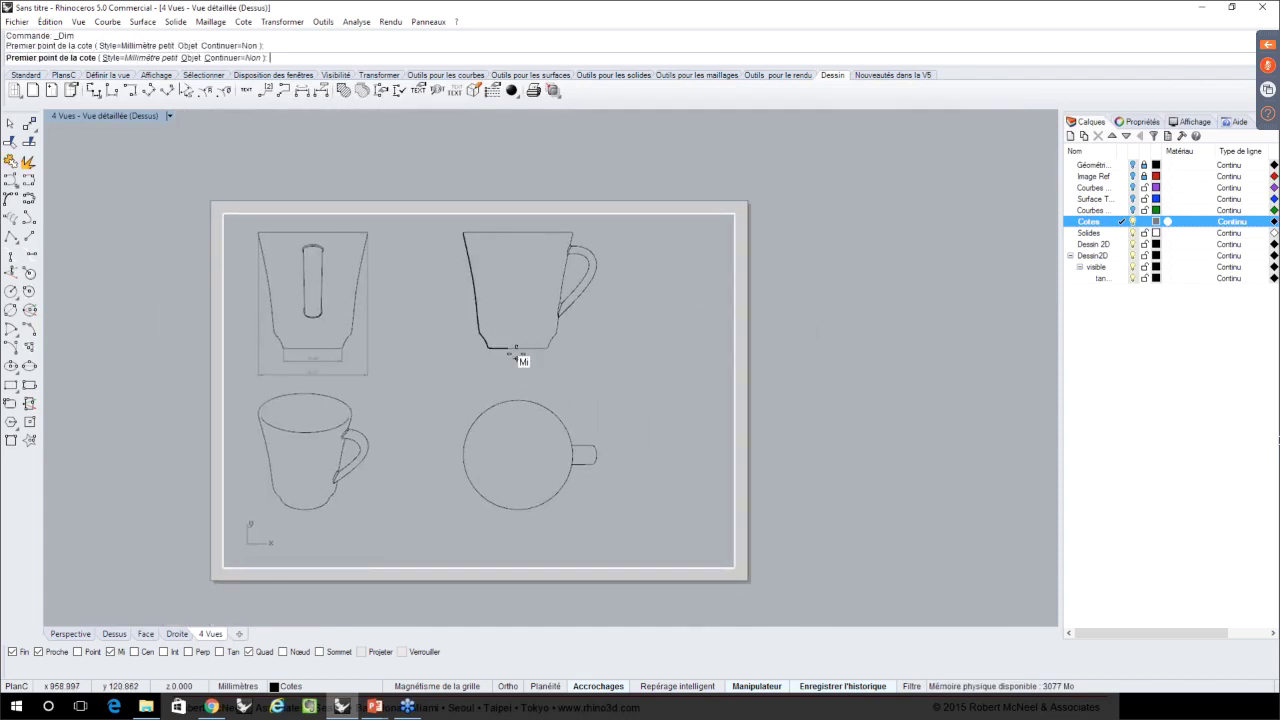
left_click(519, 232)
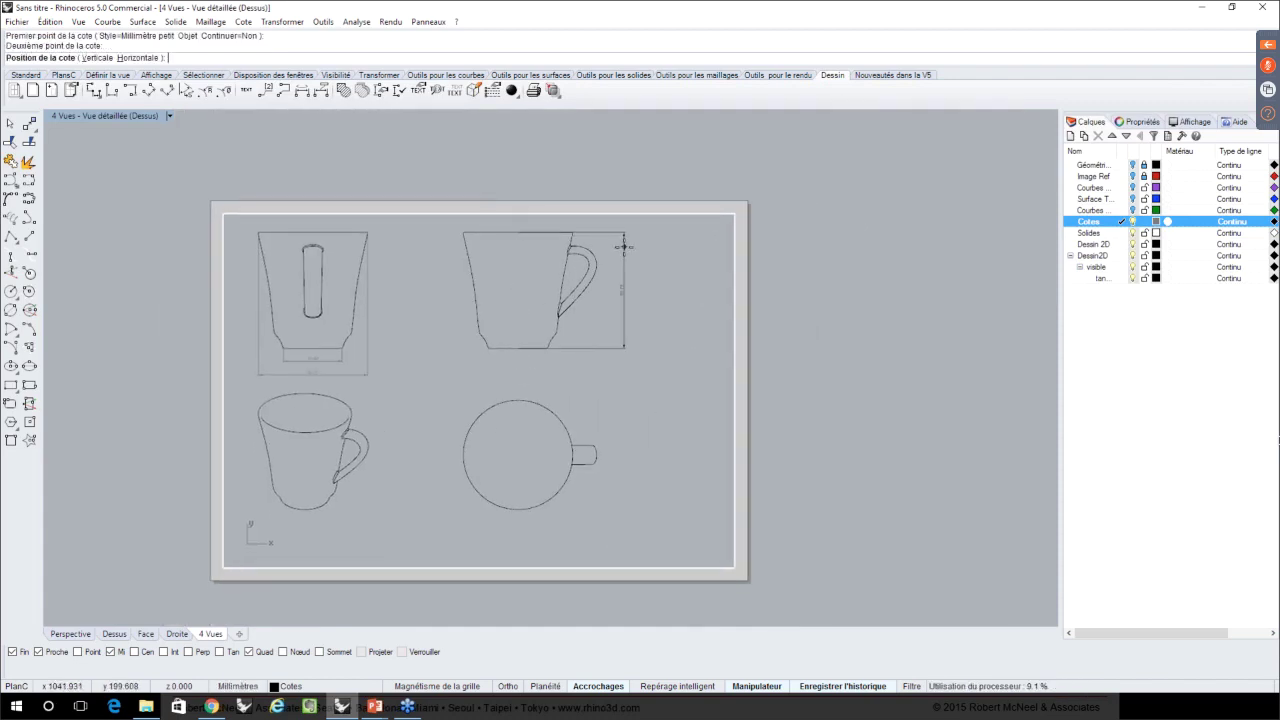
left_click(623, 249)
- Dimension the handle's width in the top-view cup drawing, placing the dimension just beyond the handle's outer end
right_click(574, 316)
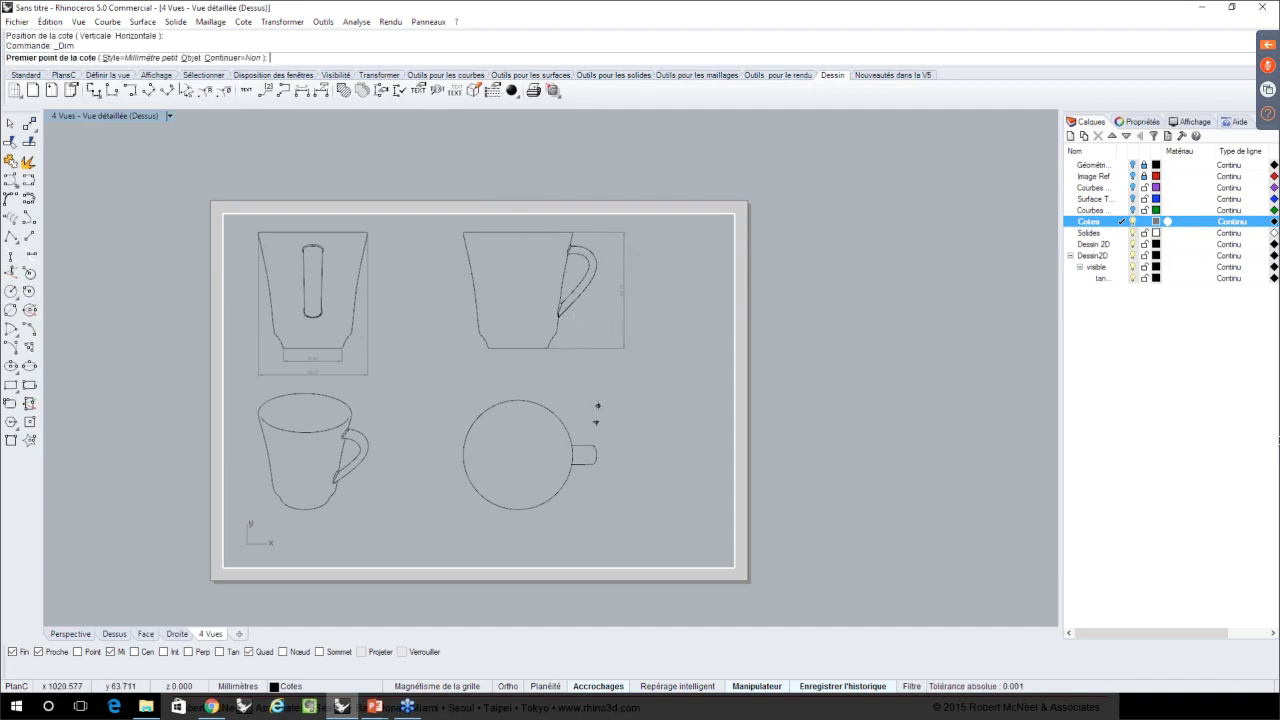
left_click(574, 446)
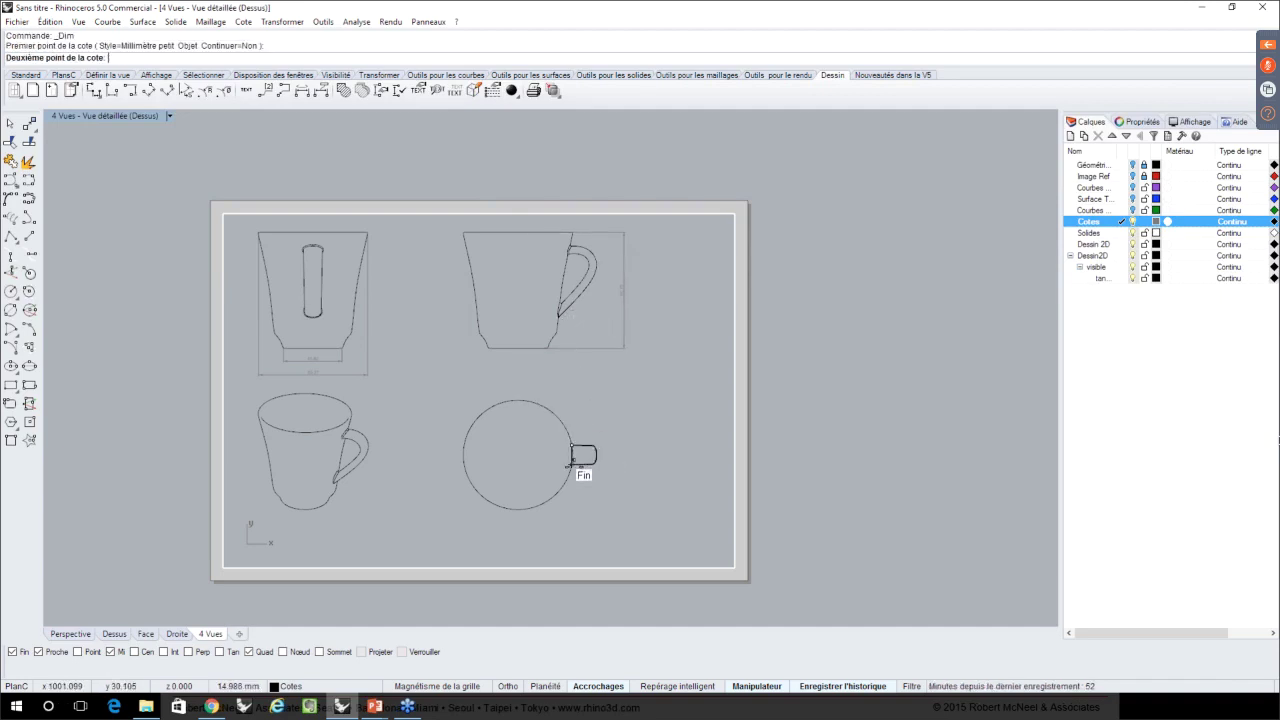
left_click(572, 463)
left_click(610, 466)
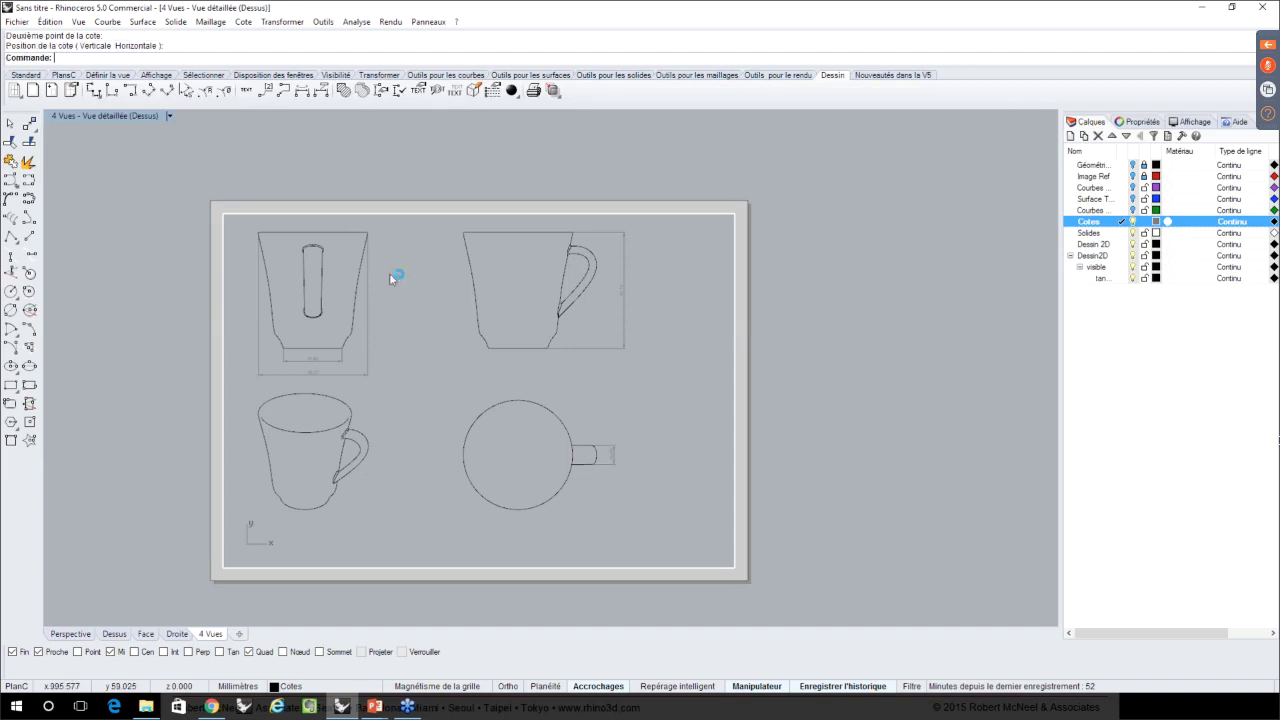
- Add a radius dimension to the cup circle in the top-view drawing, placing it outside the upper-right arc, and leave the detail view
left_click(205, 91)
left_click(558, 418)
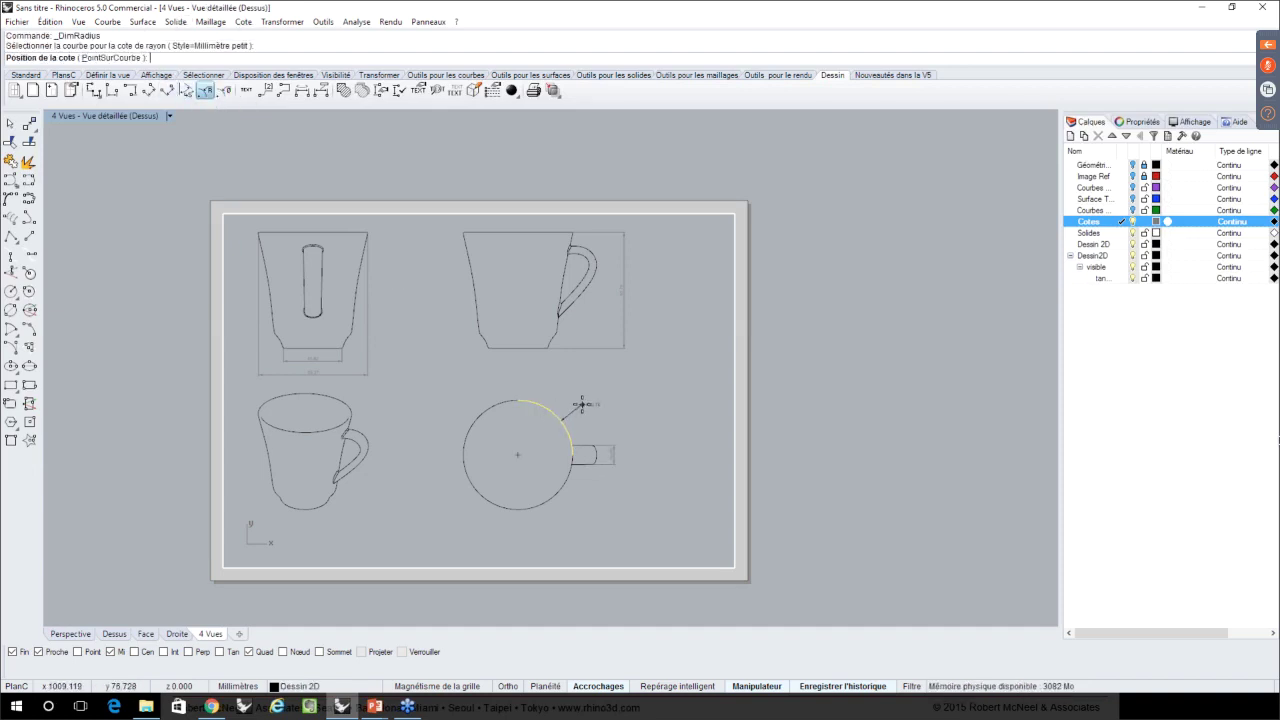
left_click(587, 400)
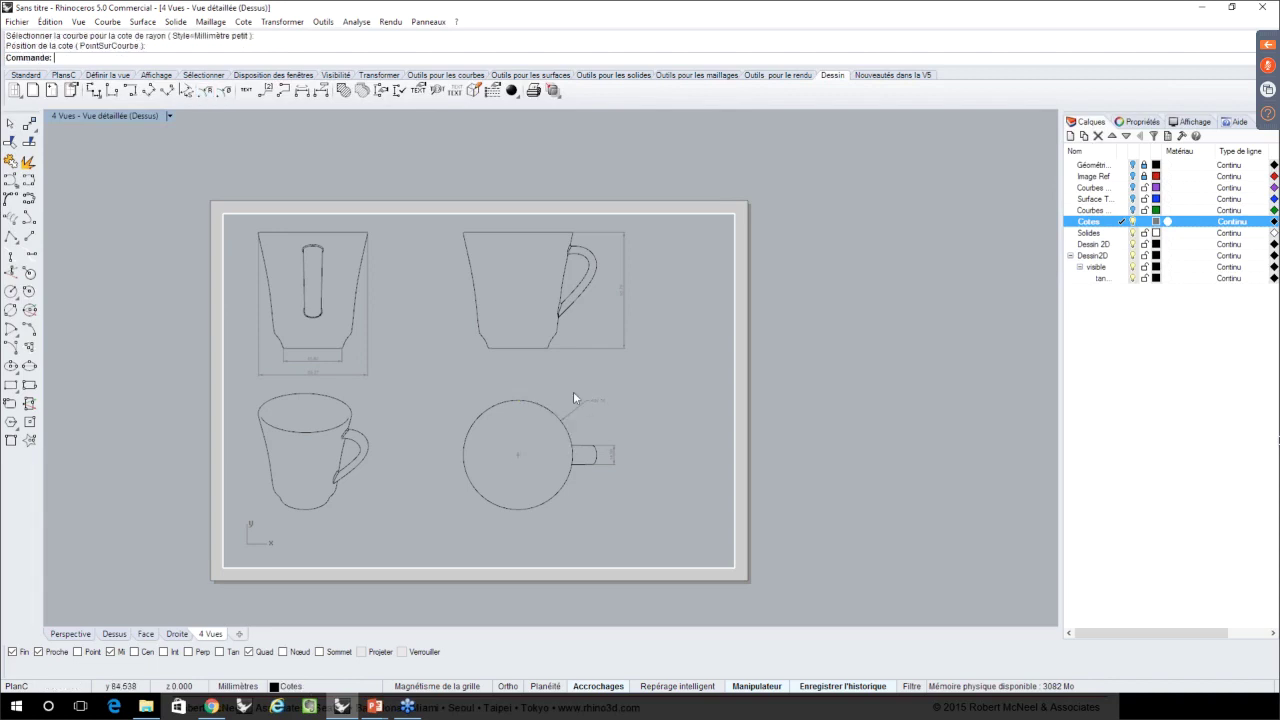
double_click(854, 370)
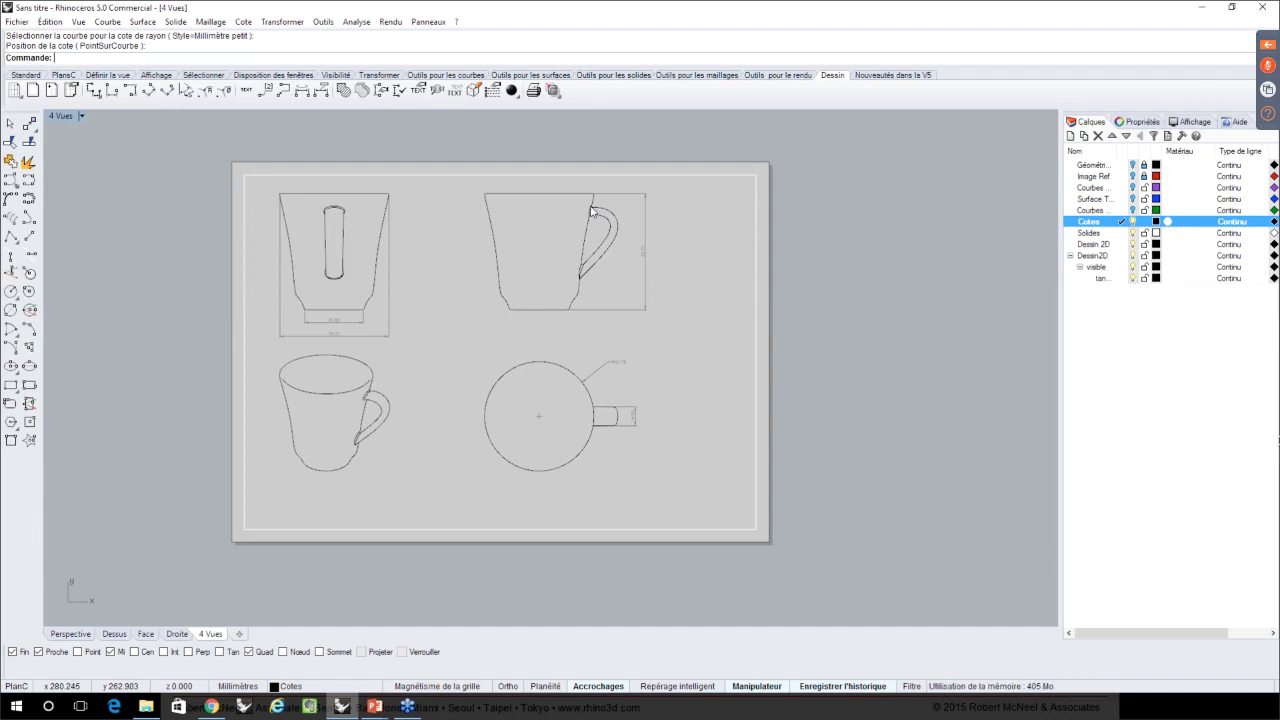
- Create a layer named "Cartouche" and make it current
left_click(1070, 135)
type("Cartouche")
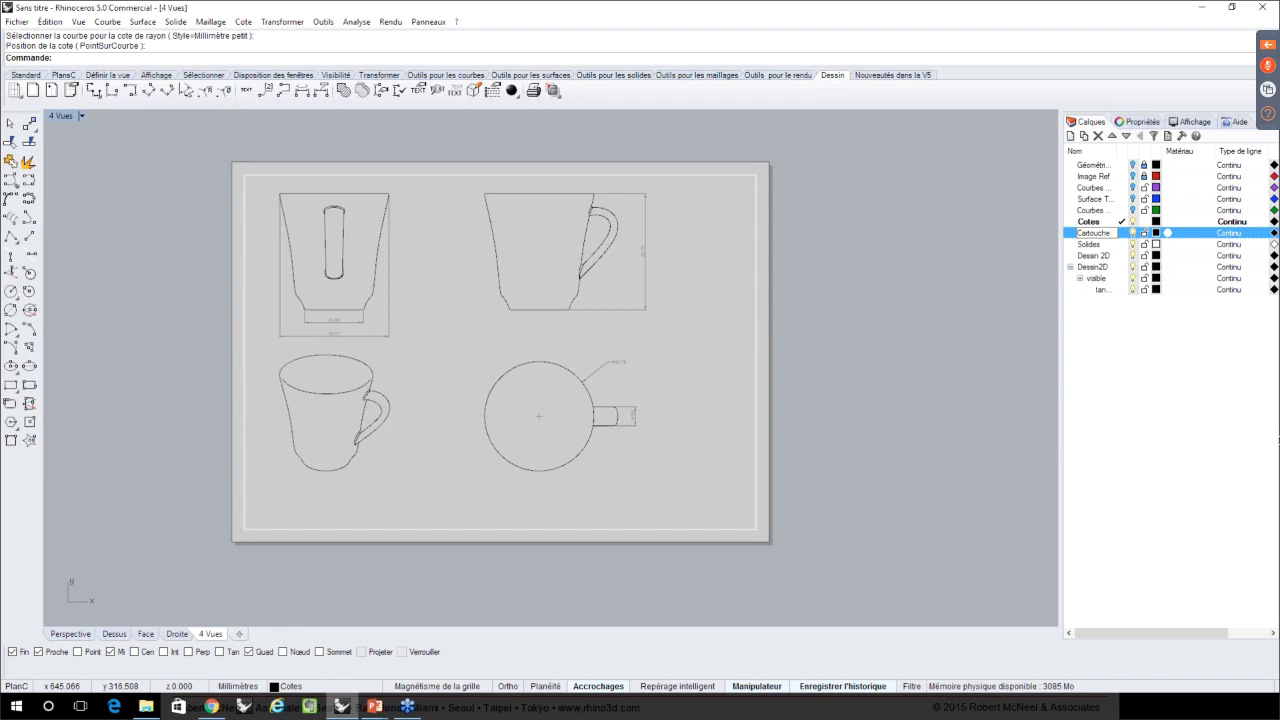
left_click(1123, 233)
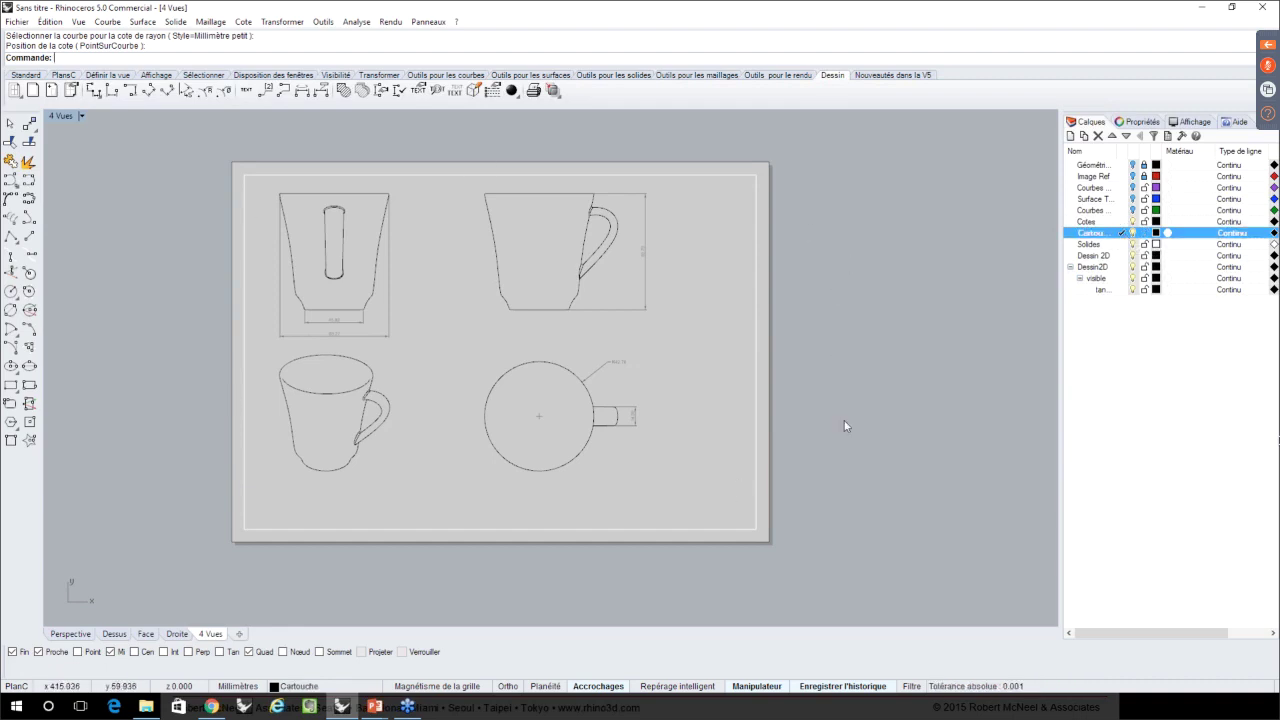
- Start inserting a file and choose Cartouche A3.3dm from the Webinar Rhino Windows - Jan 2016 folder
right_click_drag(884, 253, 874, 263)
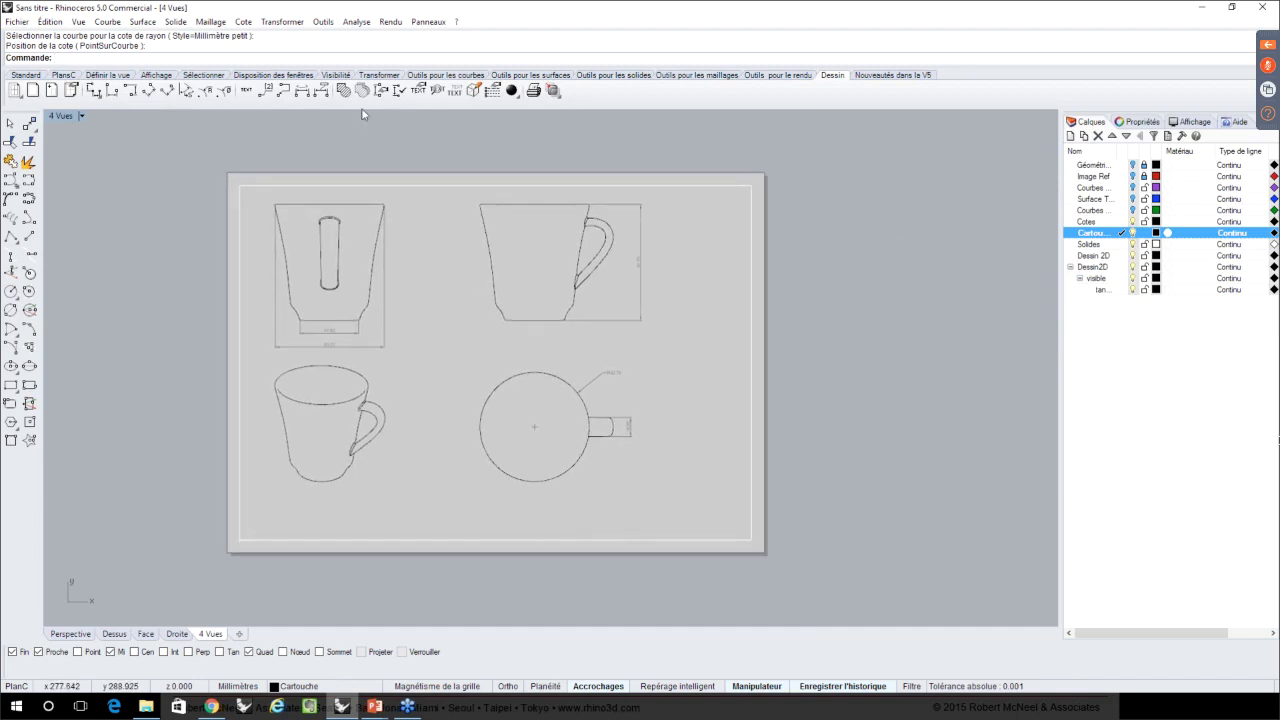
left_click(15, 22)
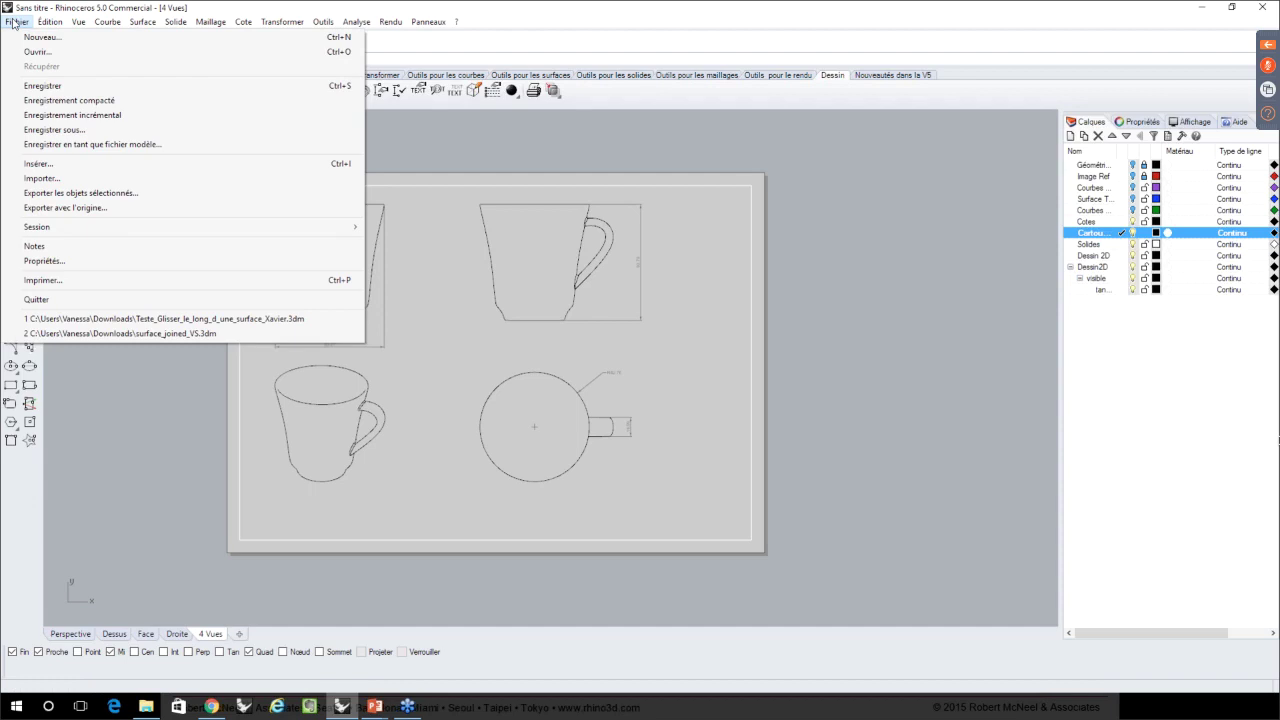
left_click(31, 164)
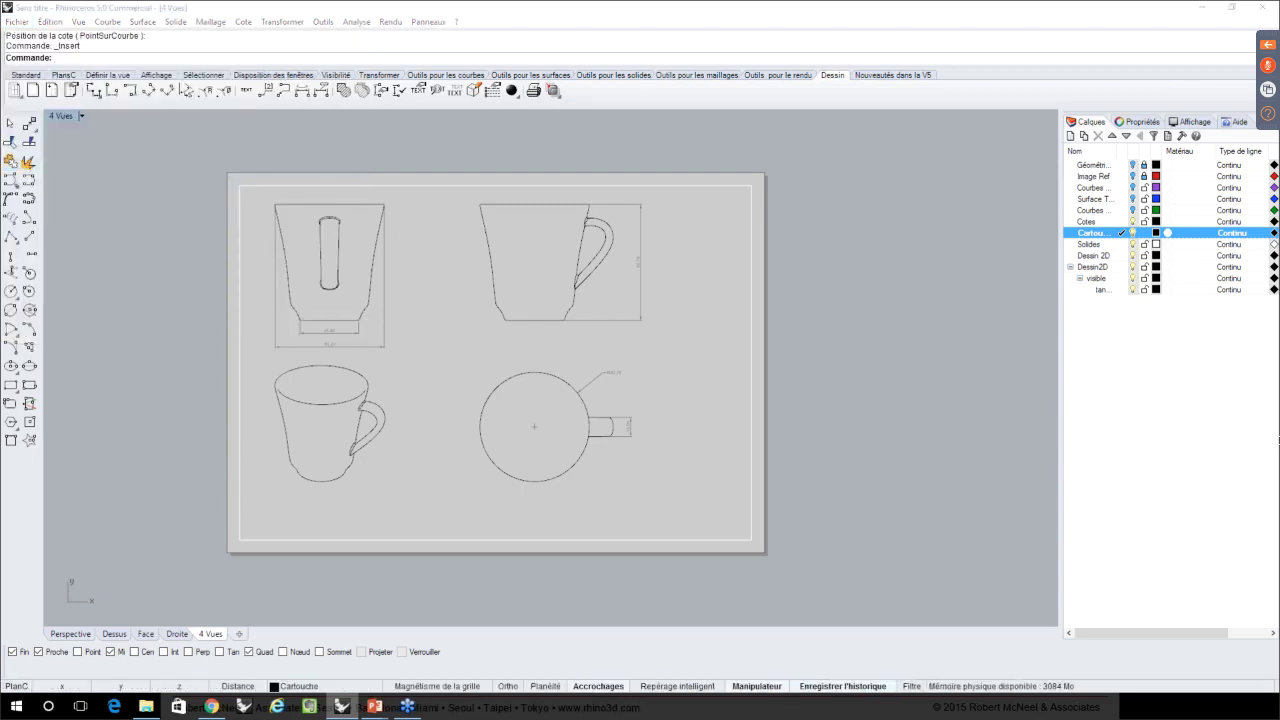
left_click_drag(30, 20, 833, 116)
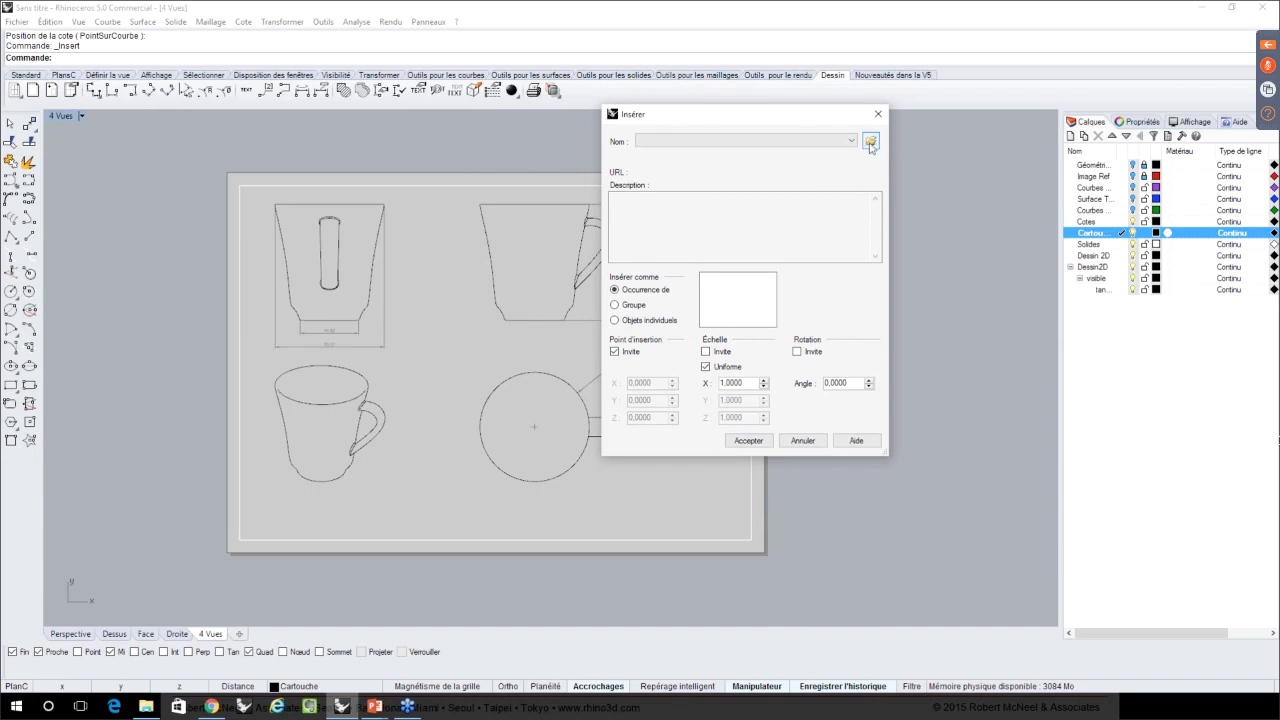
left_click(870, 143)
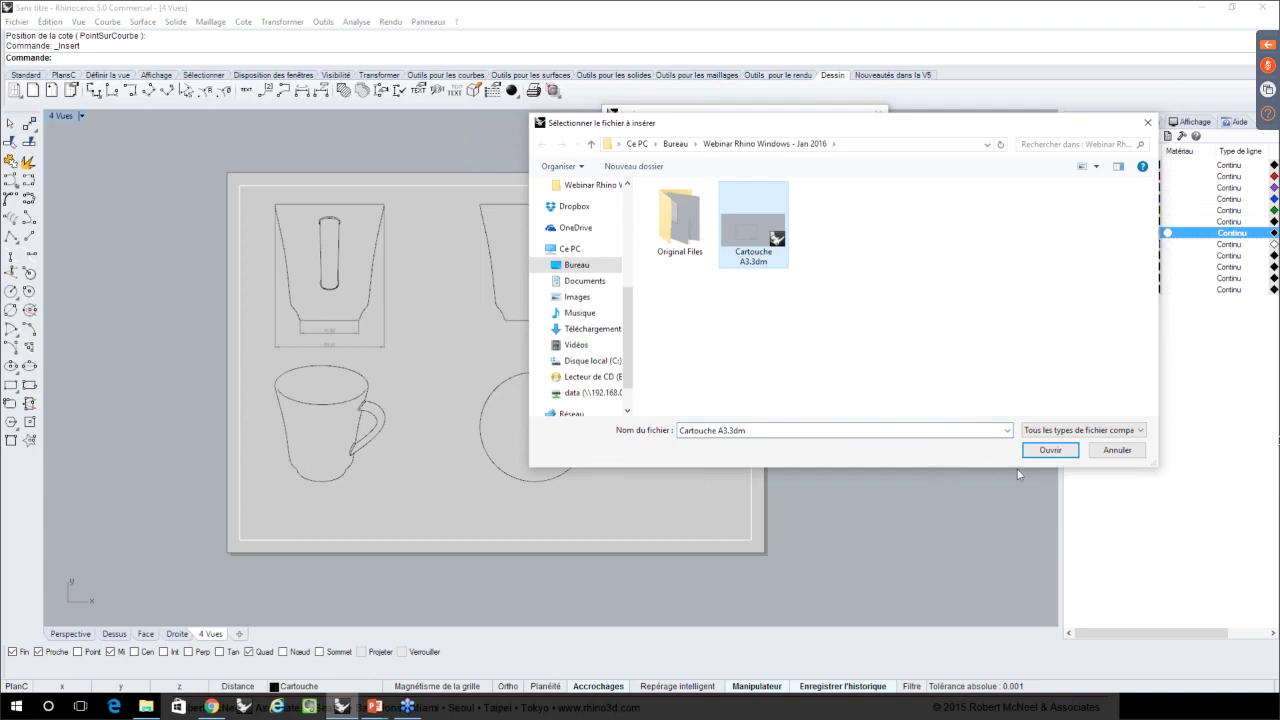
left_click(1050, 450)
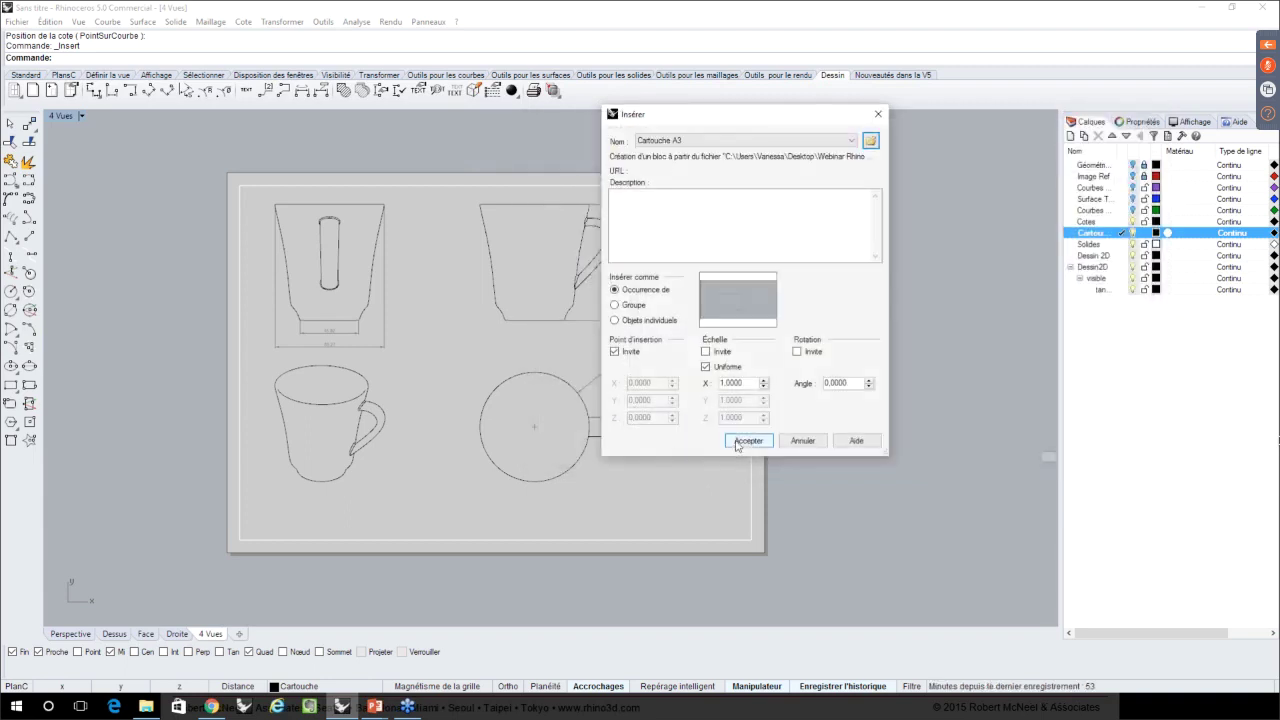
- Insert the title block as an embedded (Incorporer) block instance at scale 1, placing it on the page's lower-left corner
left_click(749, 441)
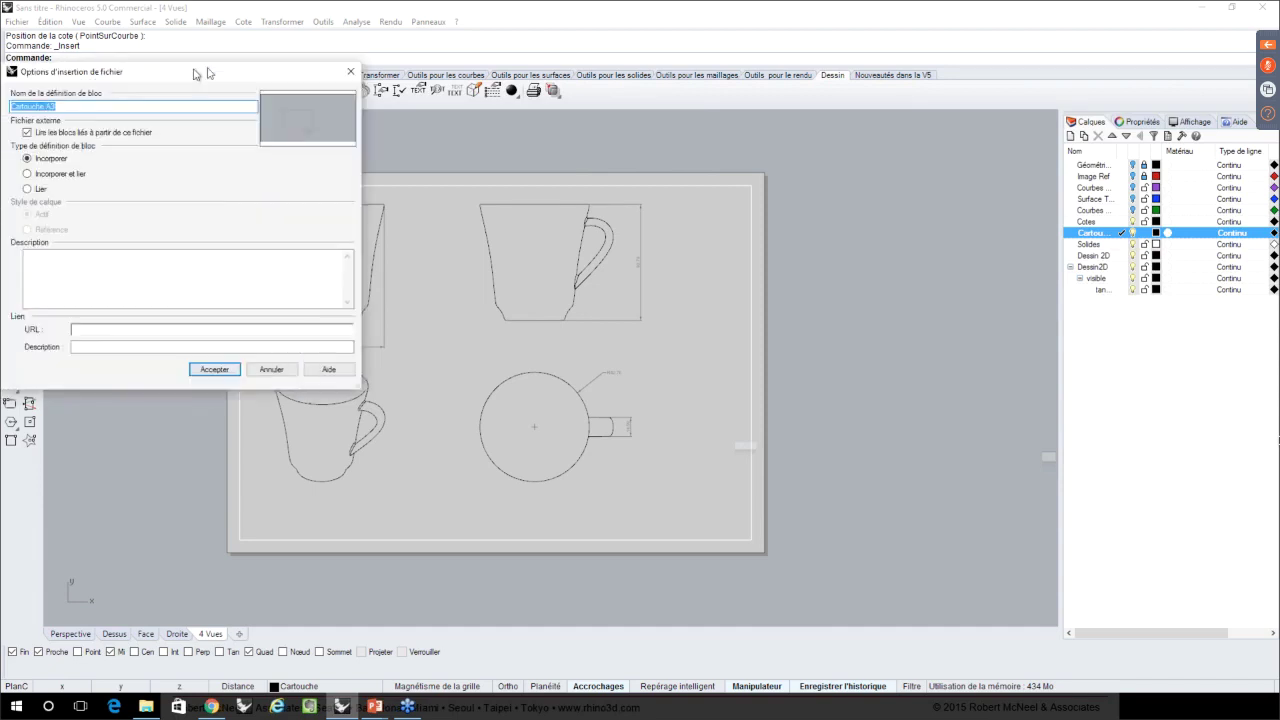
left_click_drag(231, 82, 486, 87)
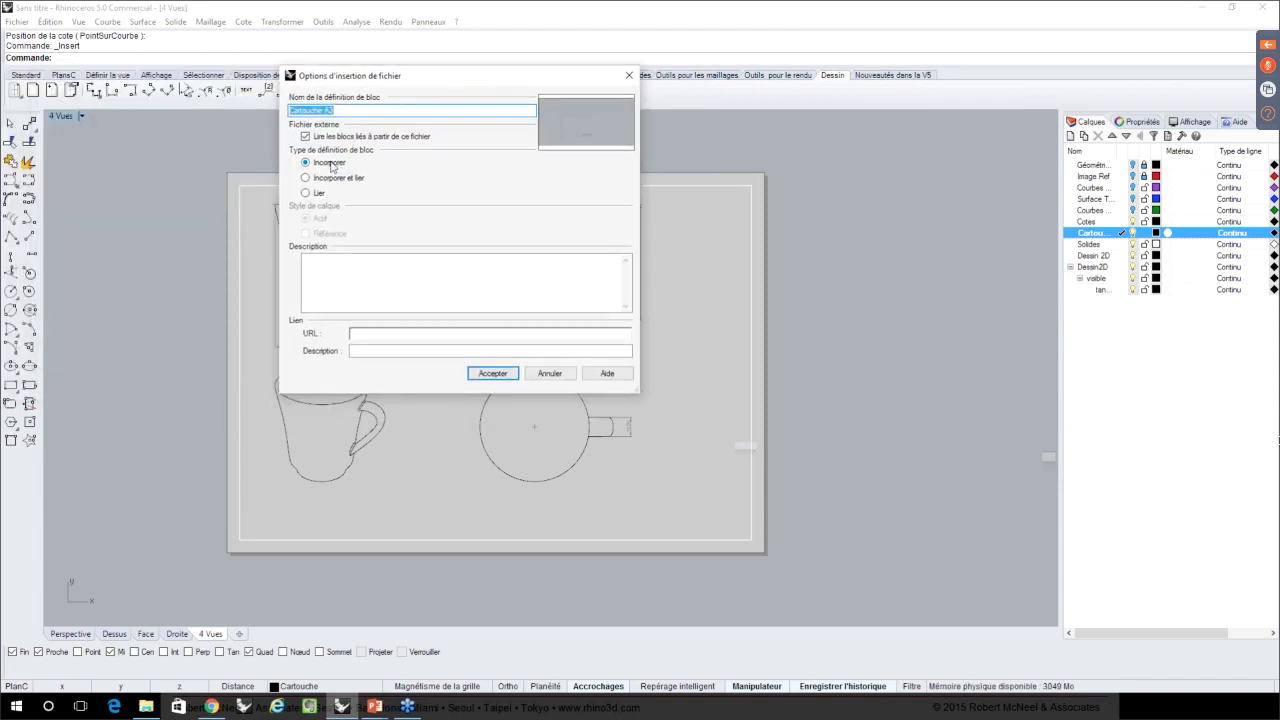
left_click(492, 373)
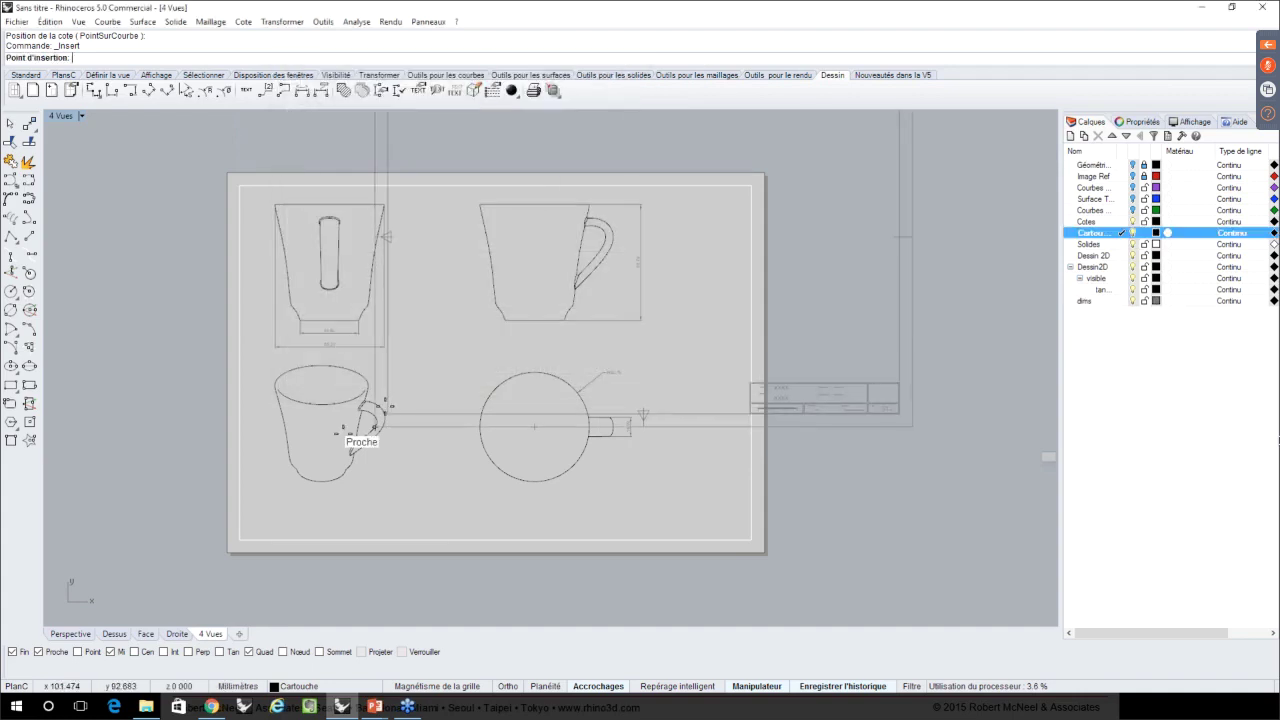
left_click(226, 552)
key("Escape")
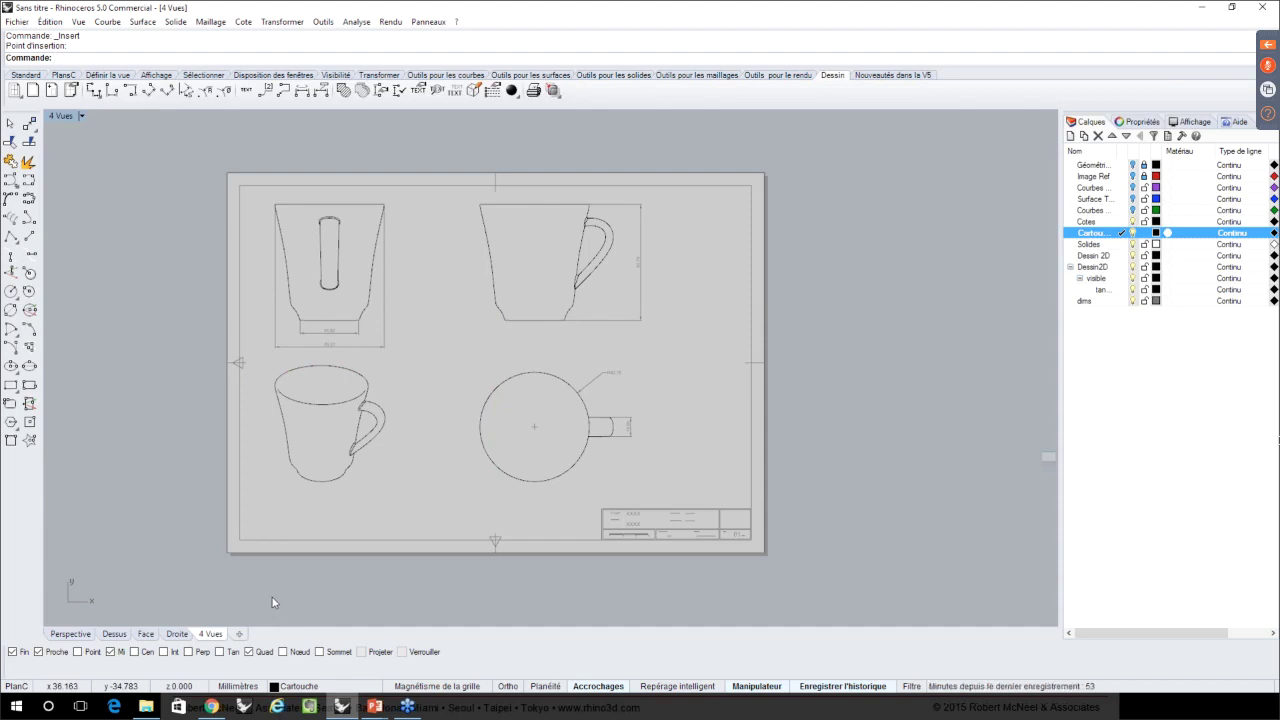
- Open the inserted "Cartouche A3" title block for in-place editing, keeping the block editing dialog clear of its text fields
right_click_drag(543, 546, 543, 536)
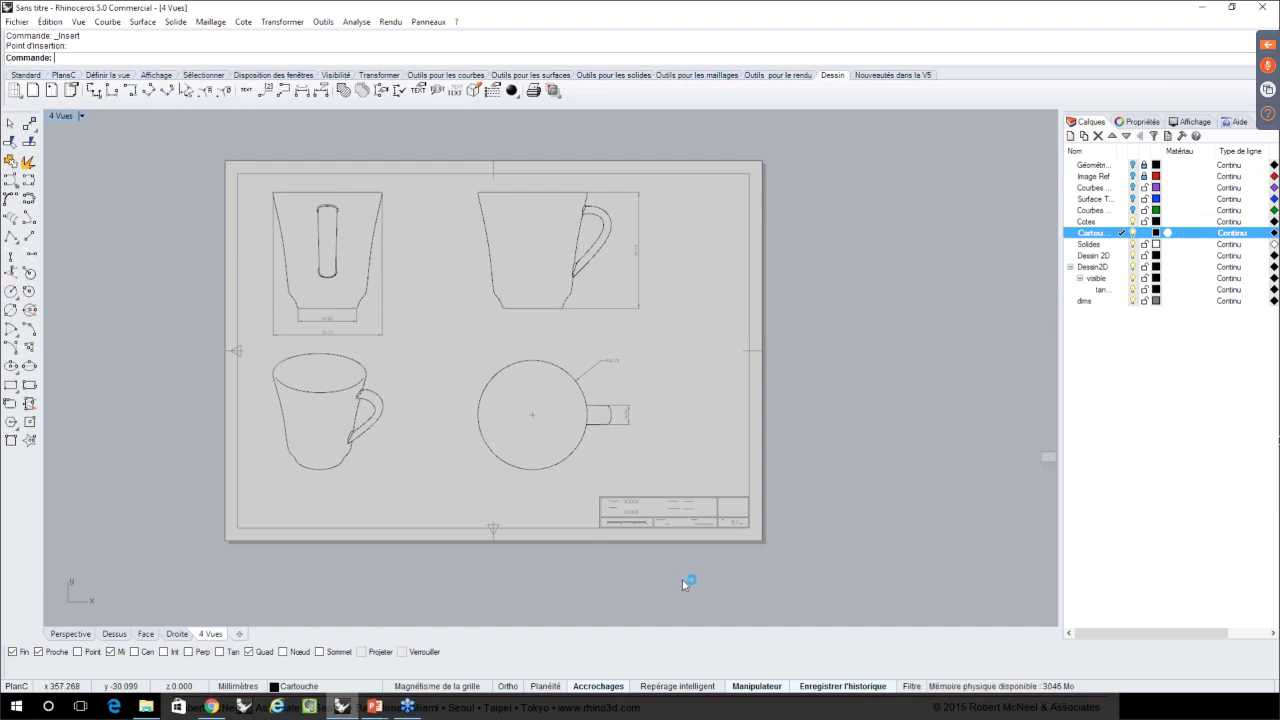
scroll(681, 550, "up", 2)
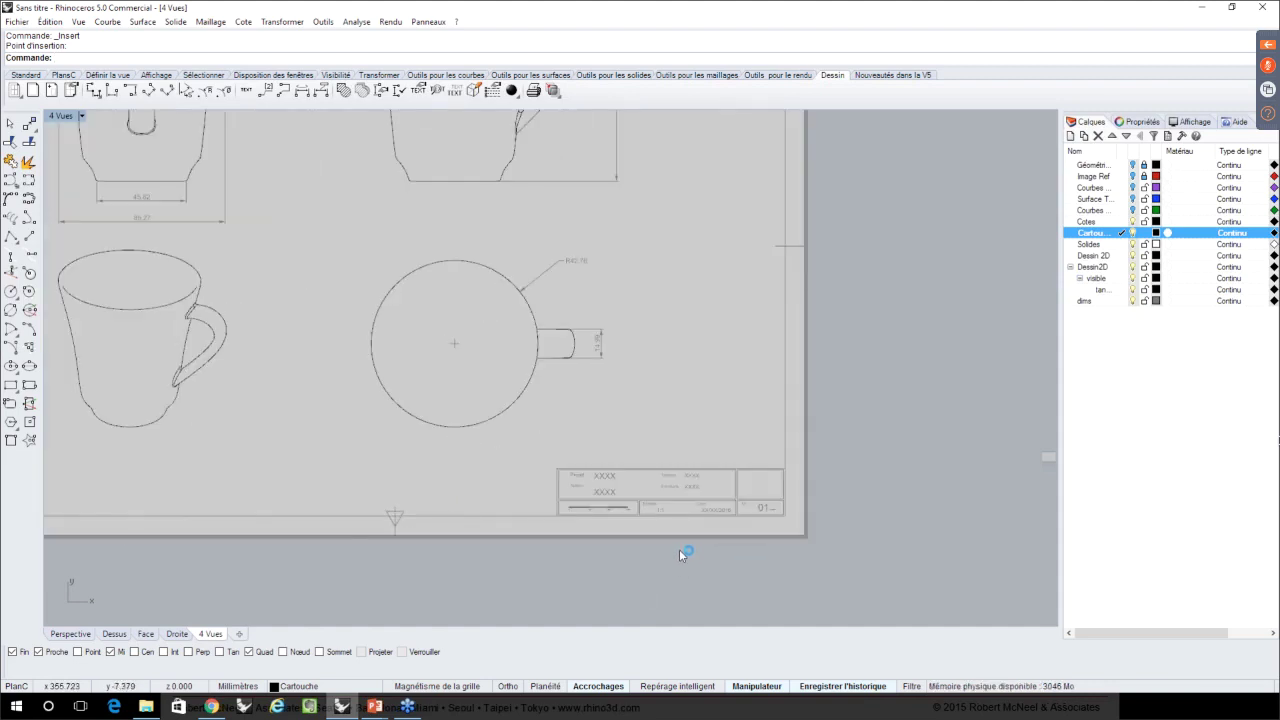
scroll(678, 546, "up", 2)
scroll(677, 545, "down", 2)
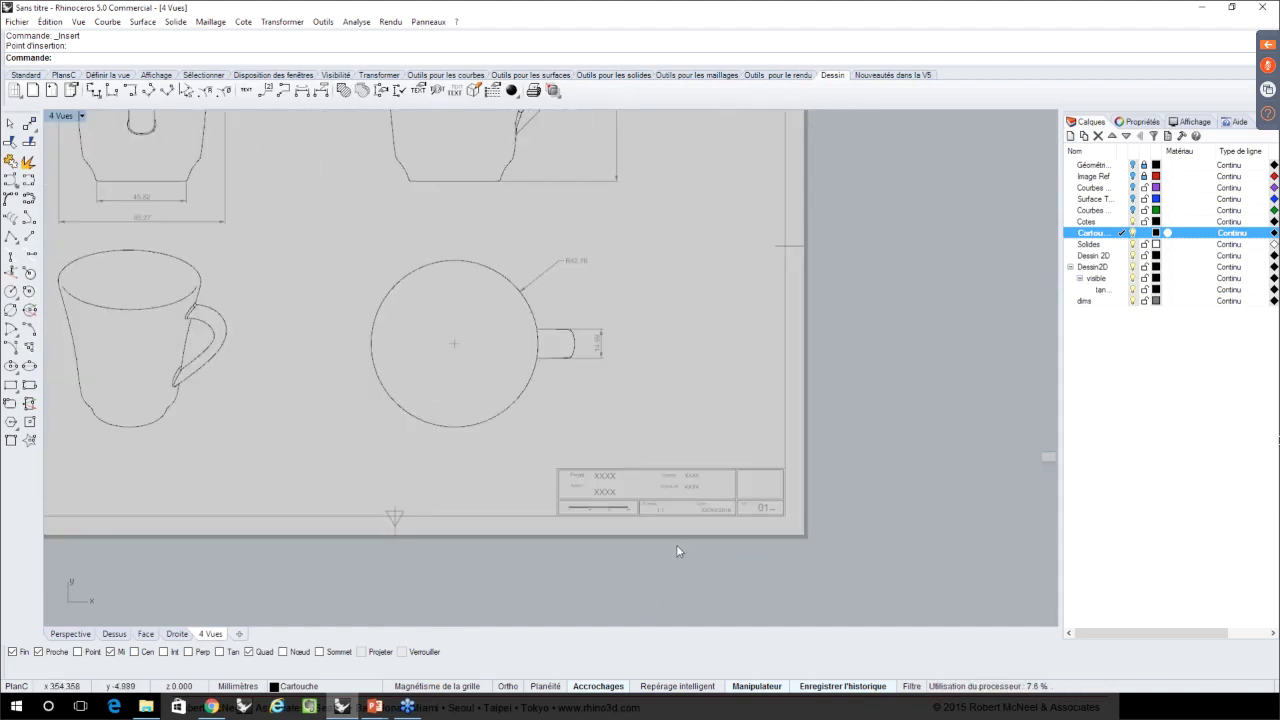
scroll(676, 550, "down", 1)
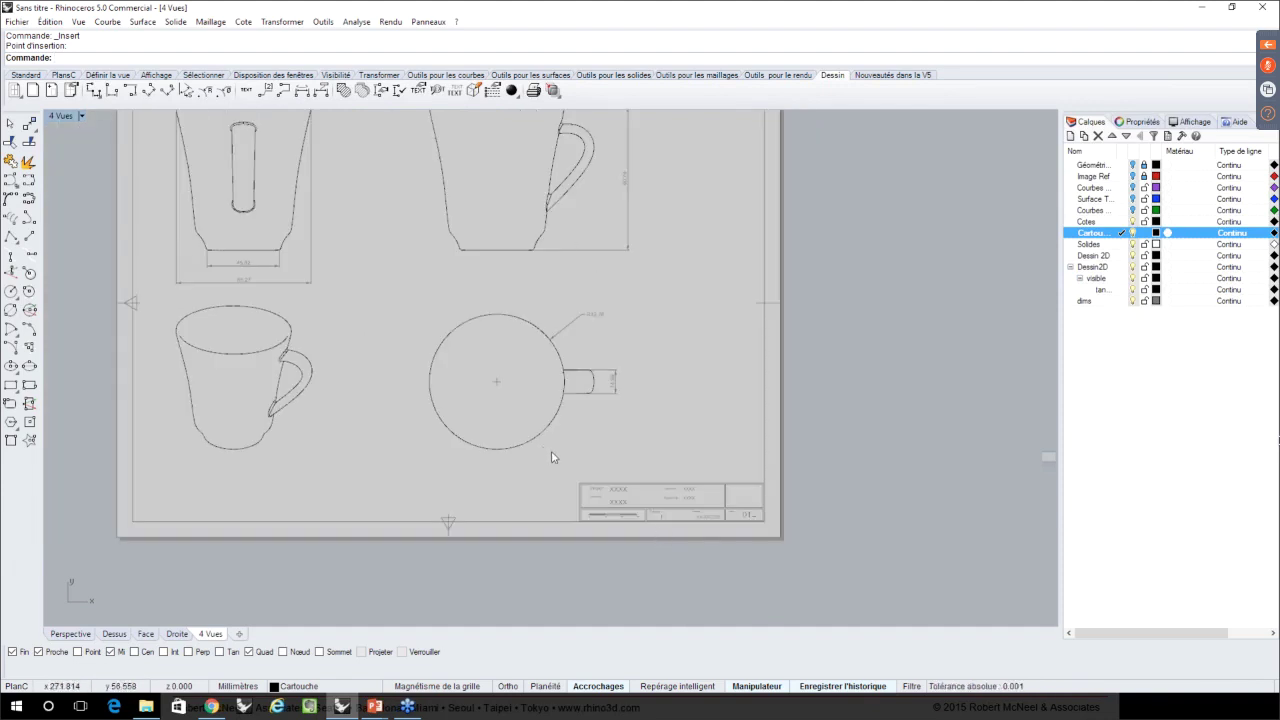
scroll(624, 488, "up", 3)
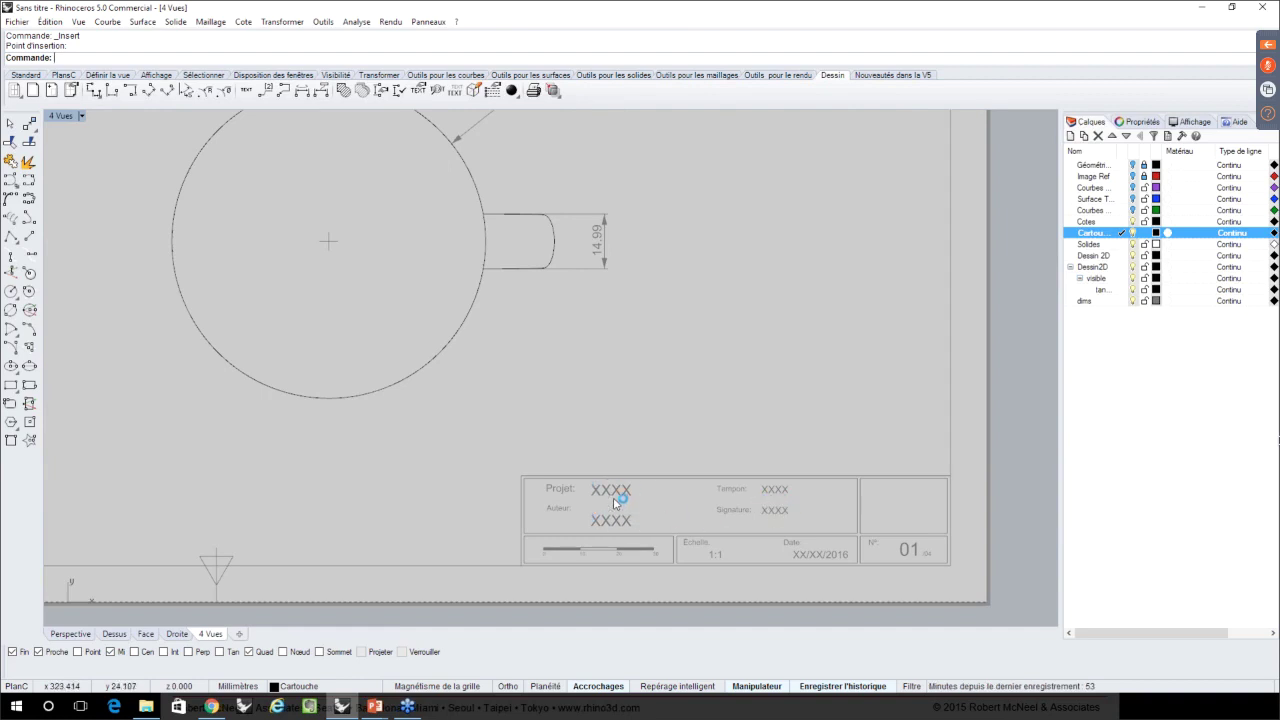
double_click(609, 490)
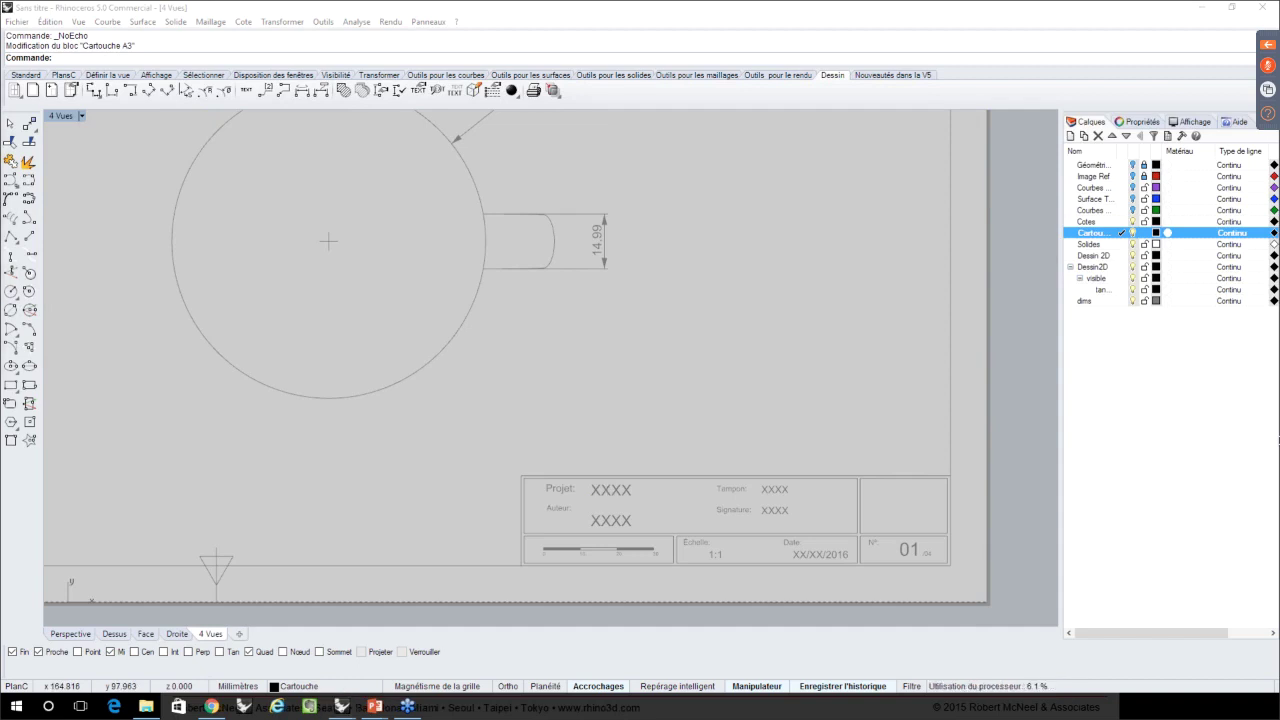
left_click_drag(167, 96, 911, 145)
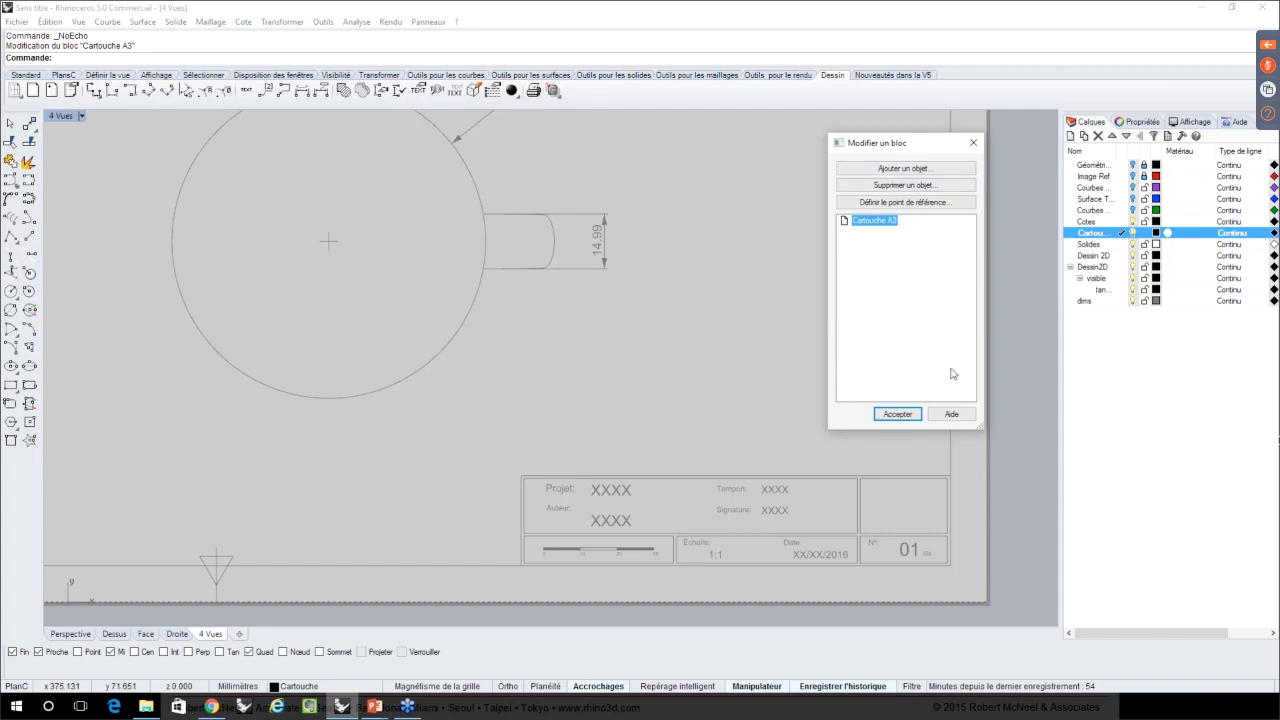
left_click_drag(889, 147, 891, 137)
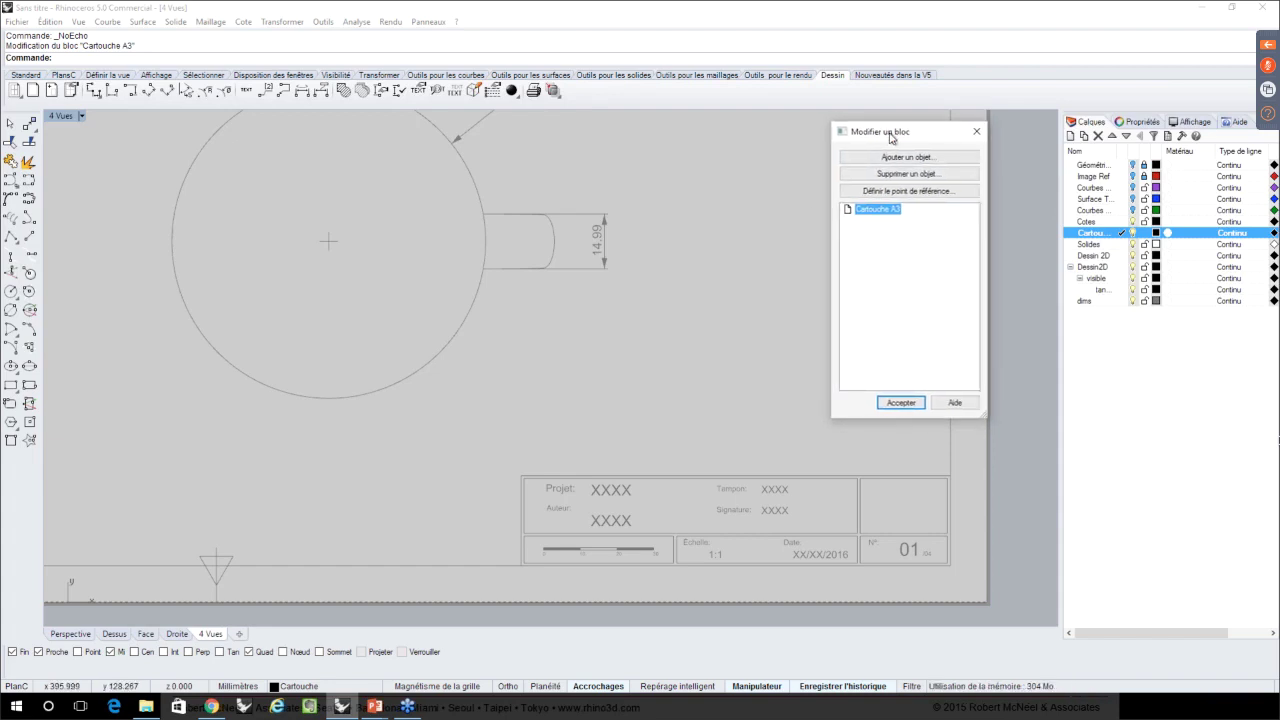
- Replace the placeholder text of the title block's Projet field with "Tasse_P1"
double_click(598, 492)
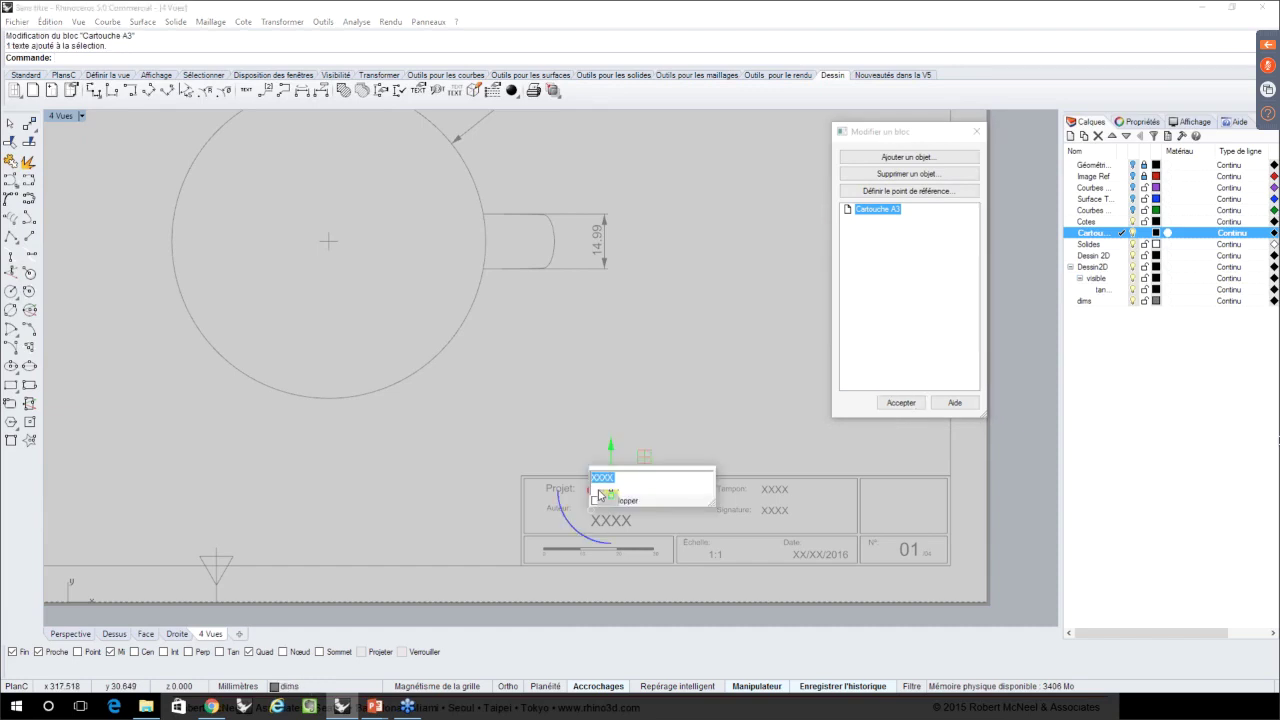
type("Ta")
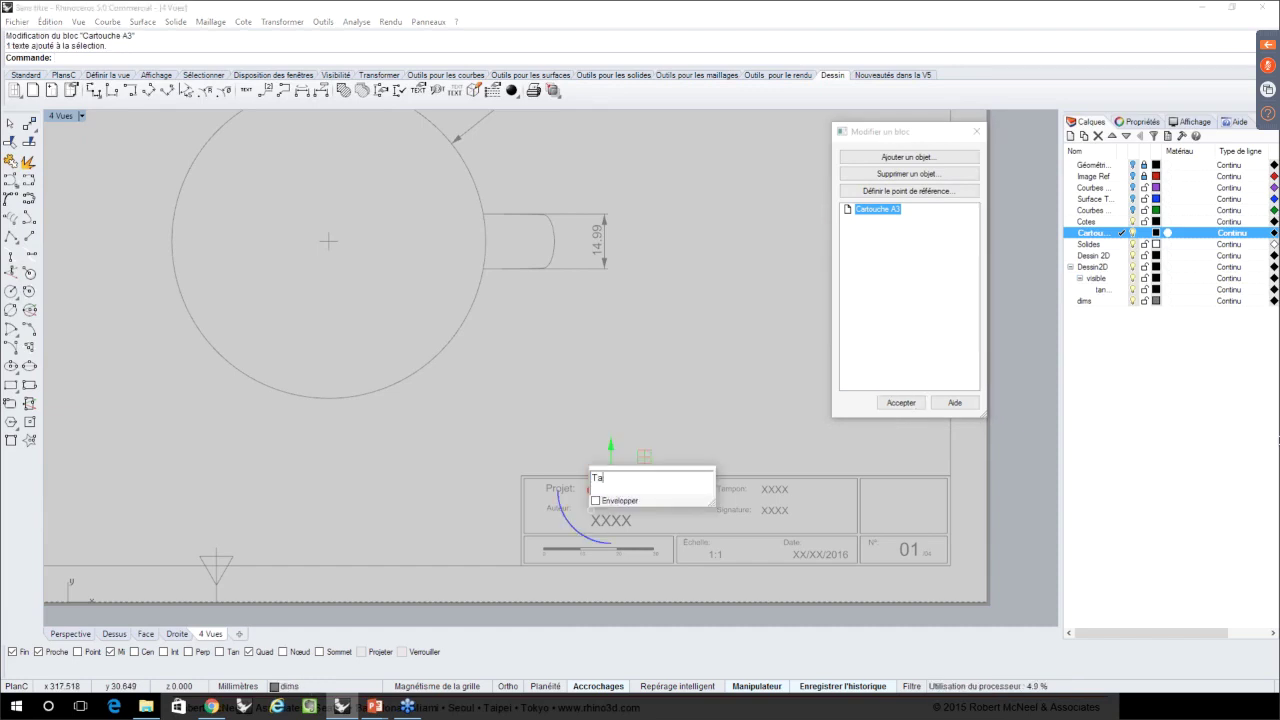
type("sse_P1")
left_click(608, 391)
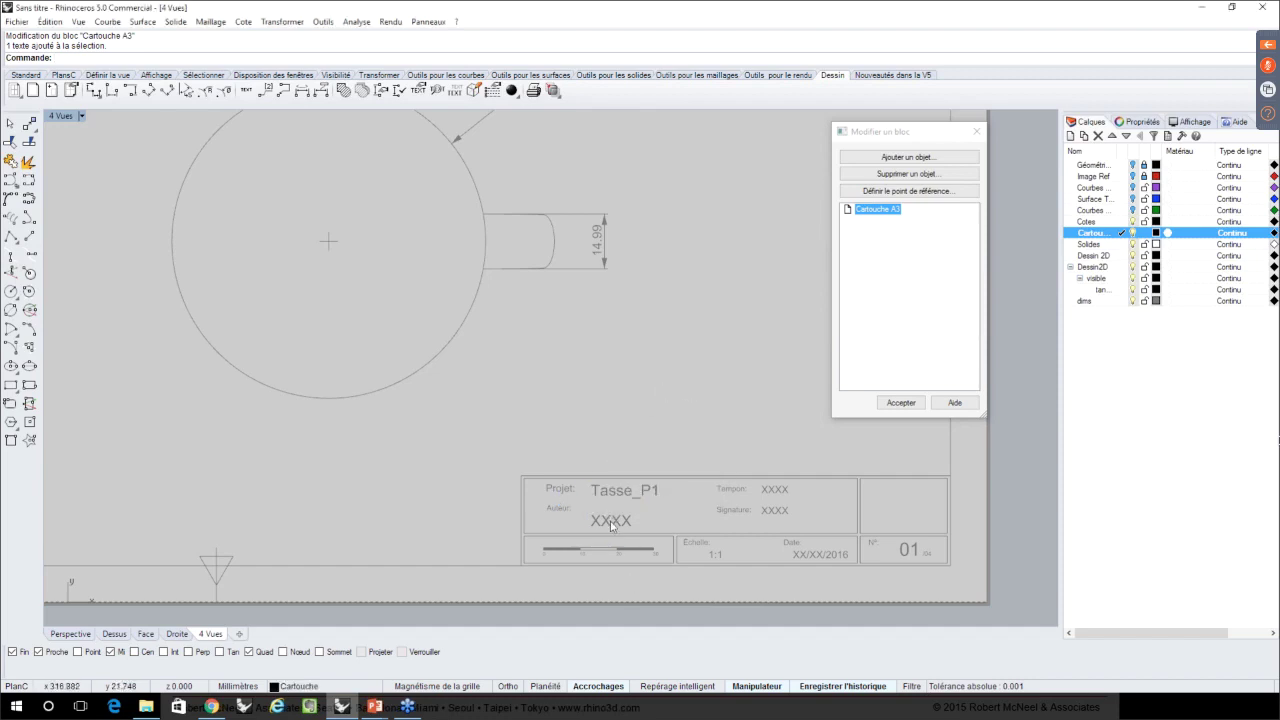
- Replace the placeholder text of the title block's Auteur field with the author's full name
left_click(611, 524)
double_click(611, 524)
type("Vane")
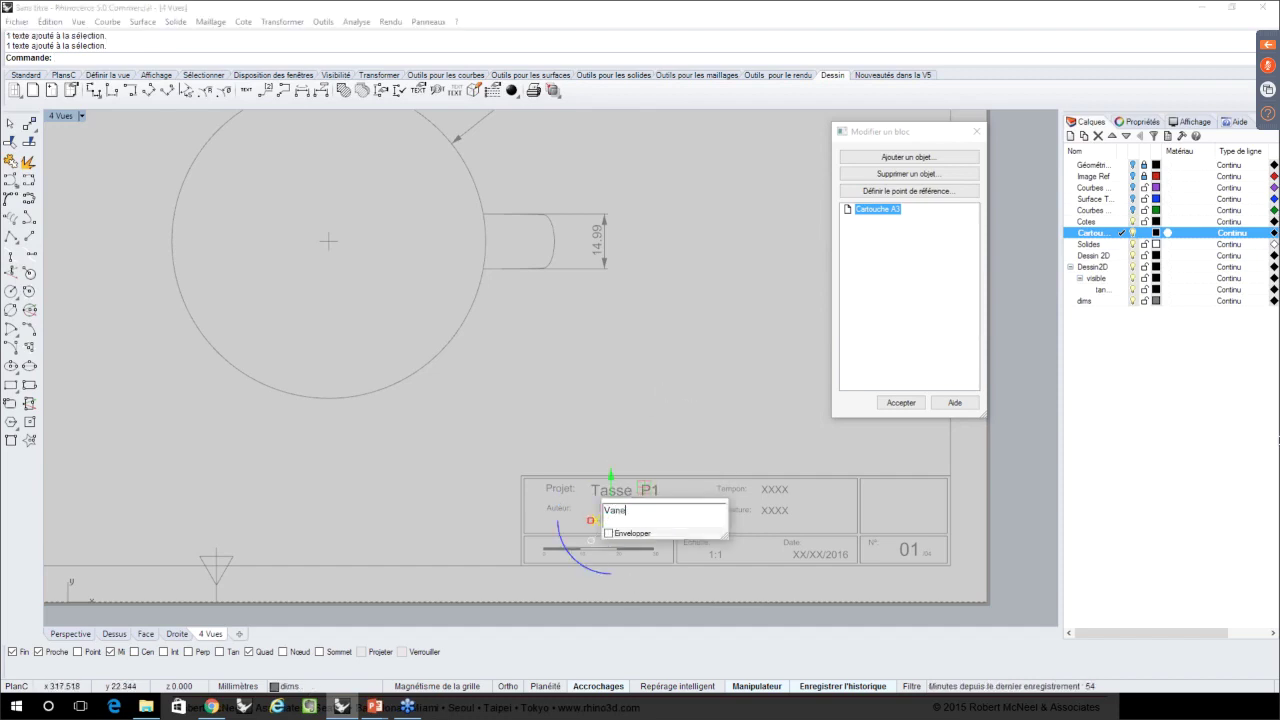
type("ssa STEEG")
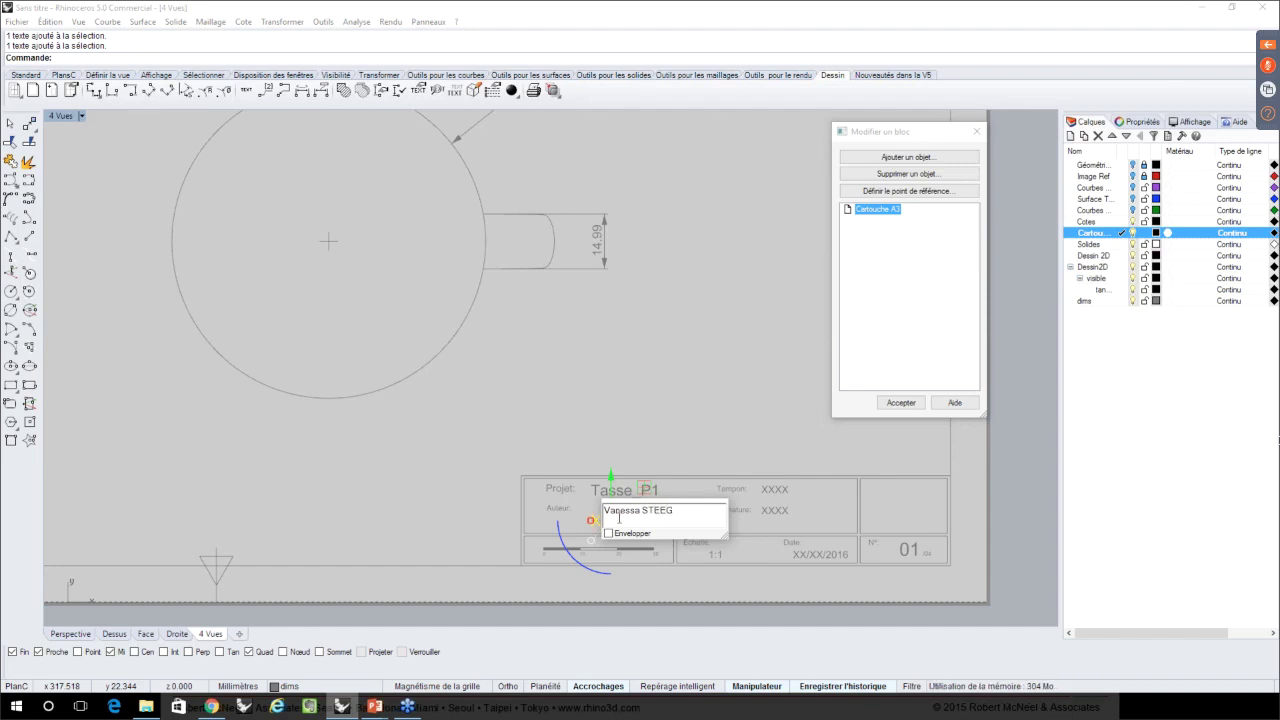
left_click(651, 391)
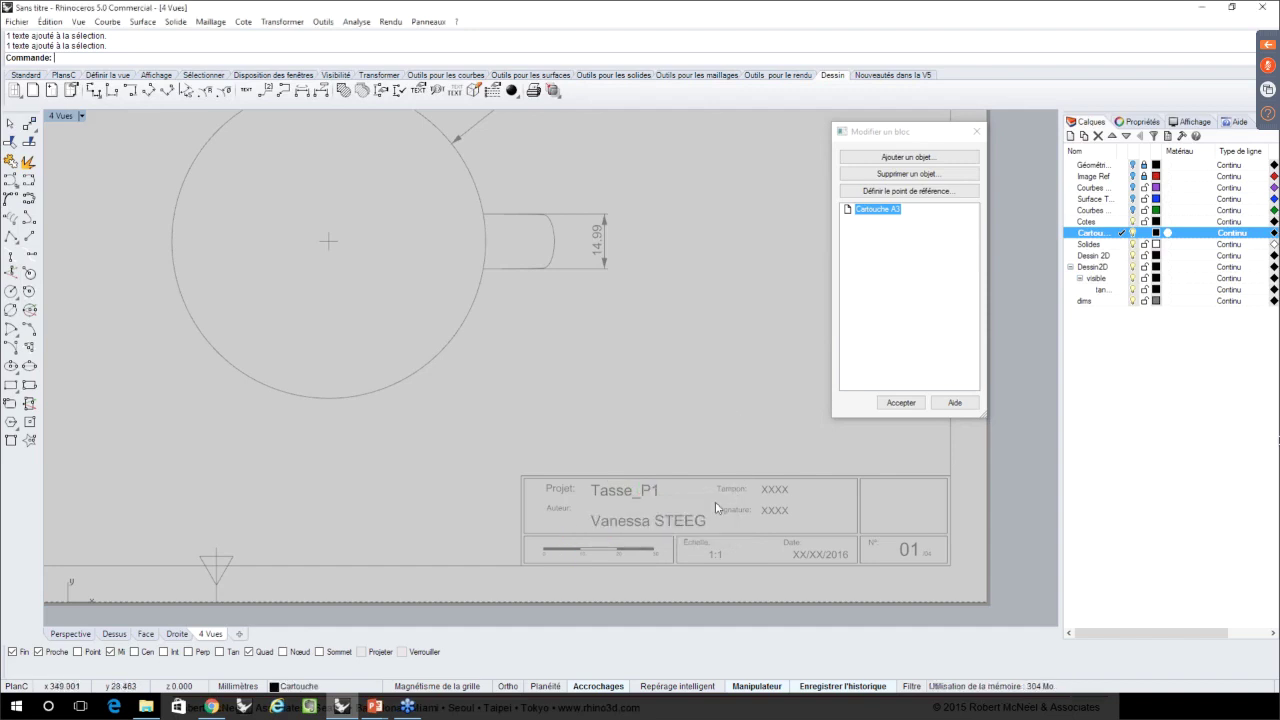
- Set the text height of the author's name in the title block to 2.5 mm
left_click(665, 521)
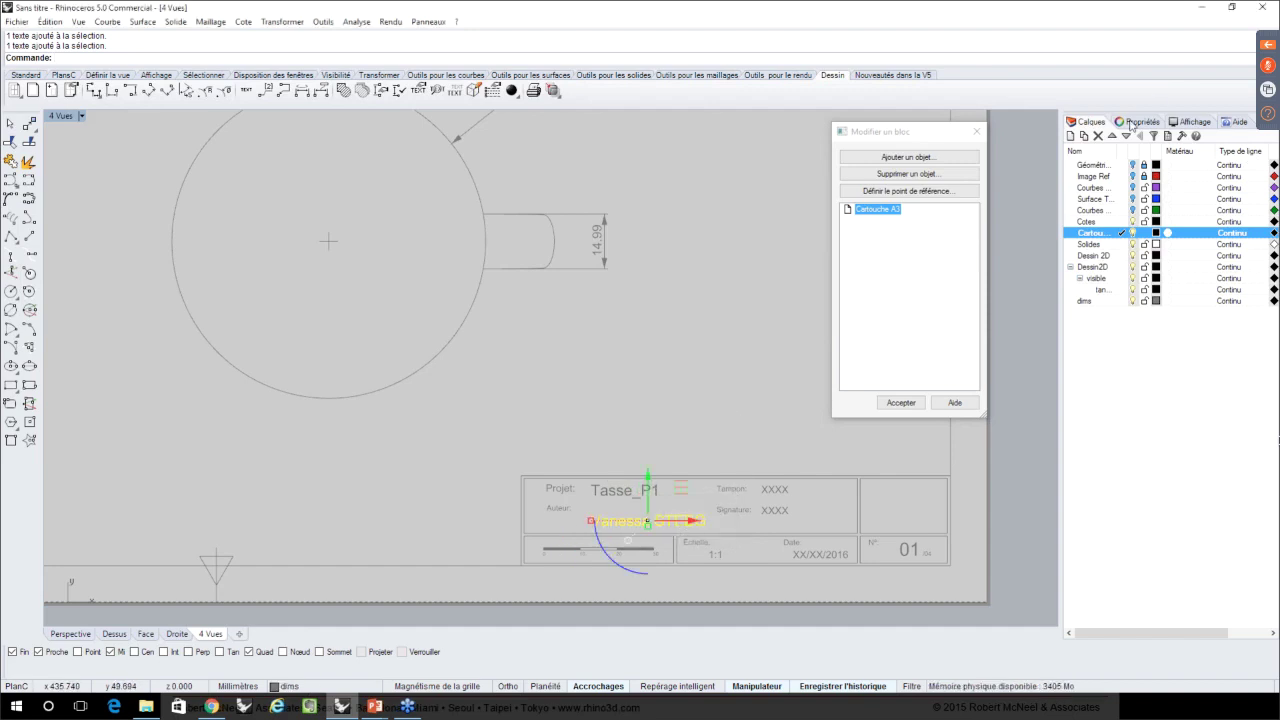
left_click(1131, 123)
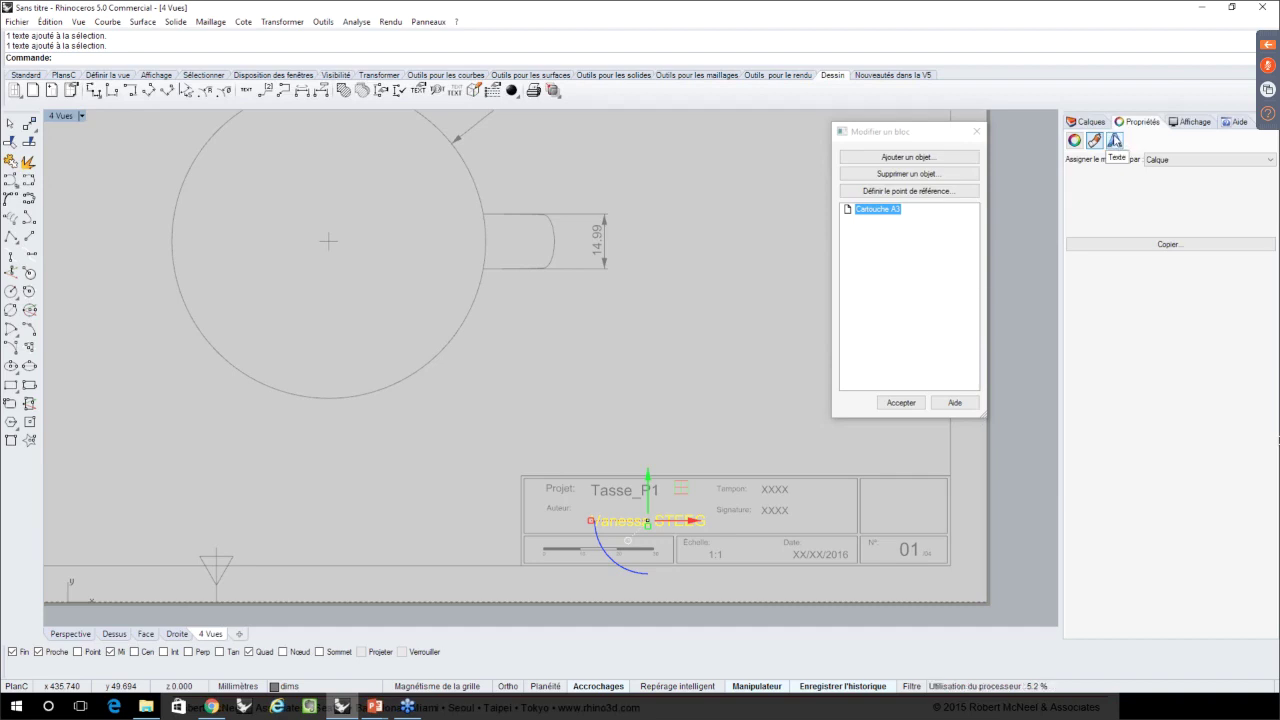
left_click(1115, 141)
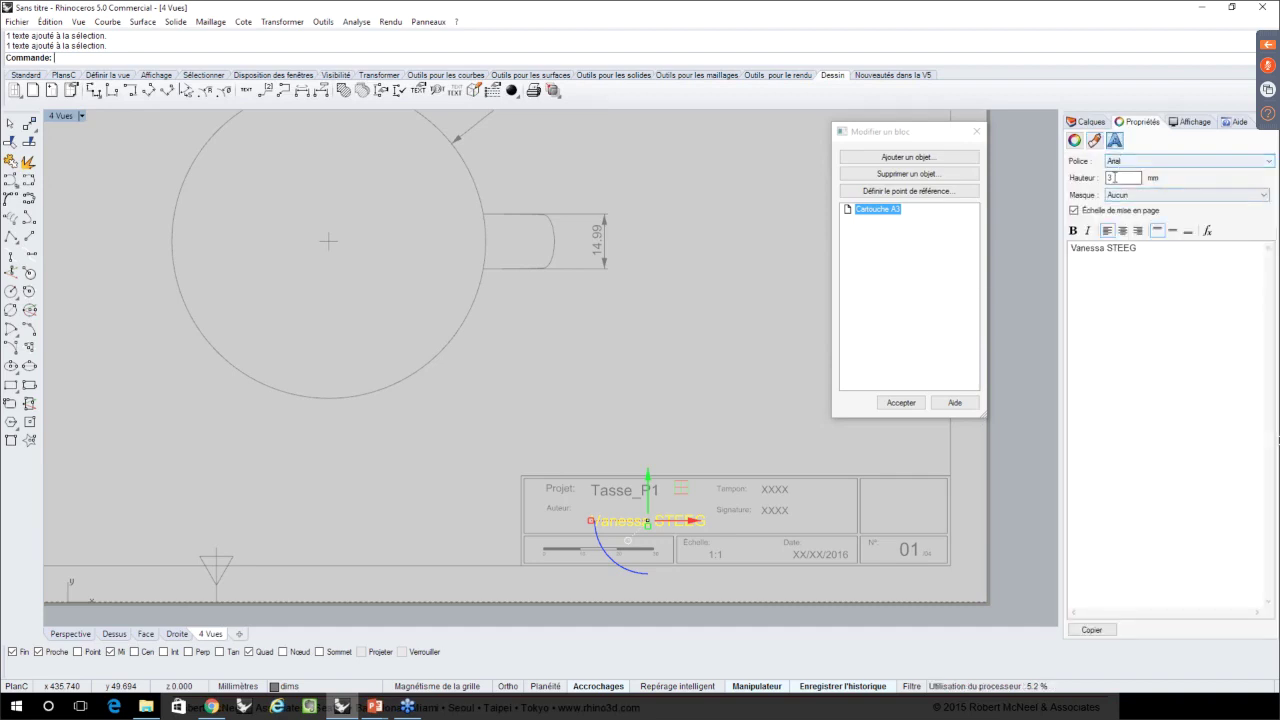
double_click(1114, 177)
type("2.5")
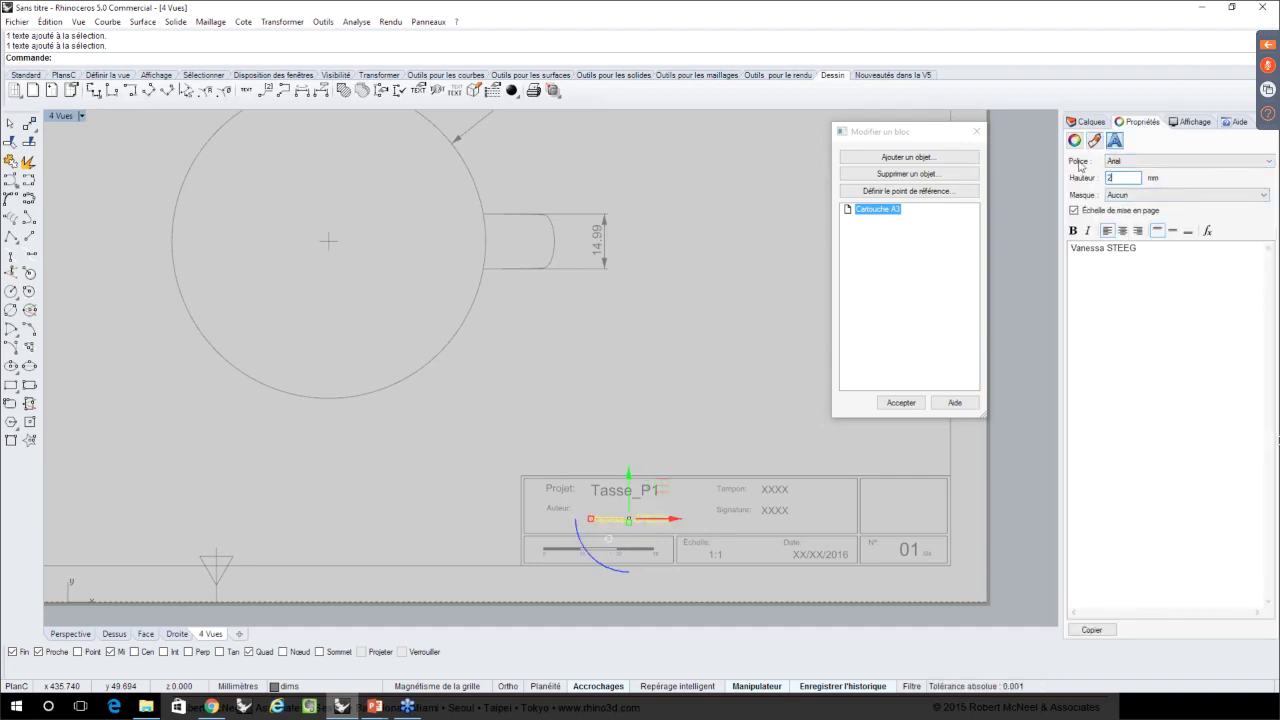
left_click(1151, 347)
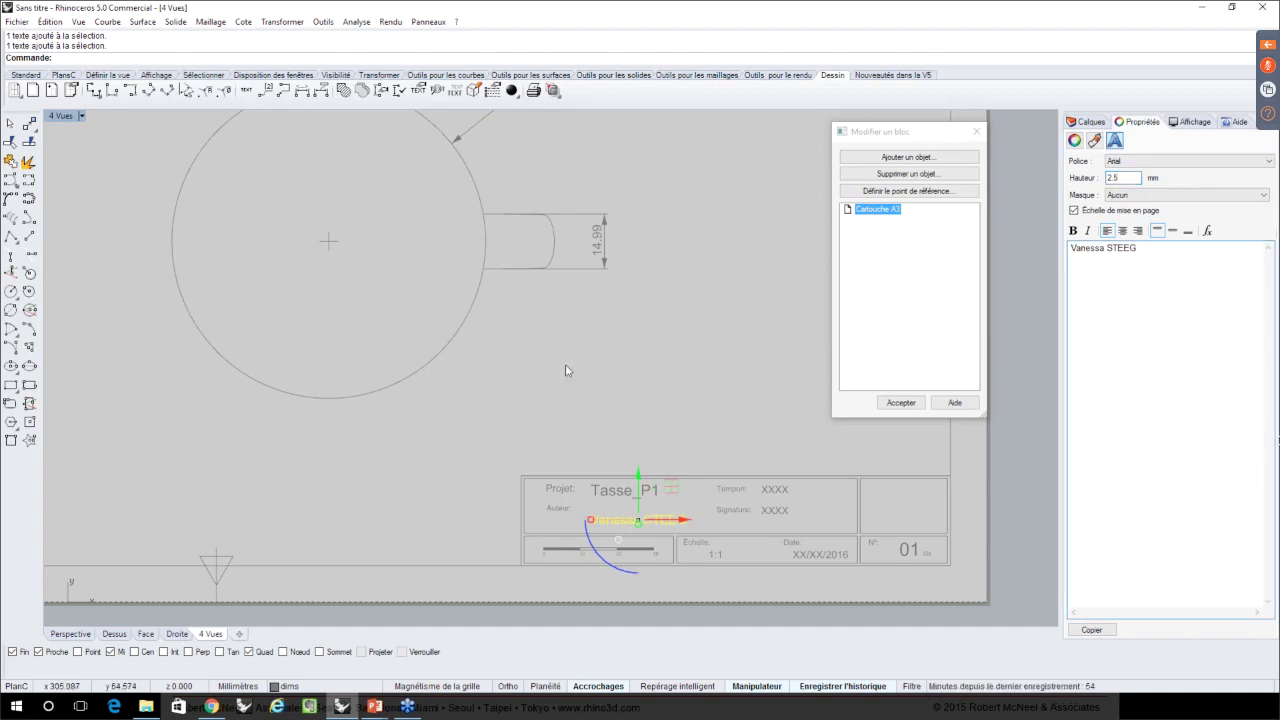
left_click(660, 449)
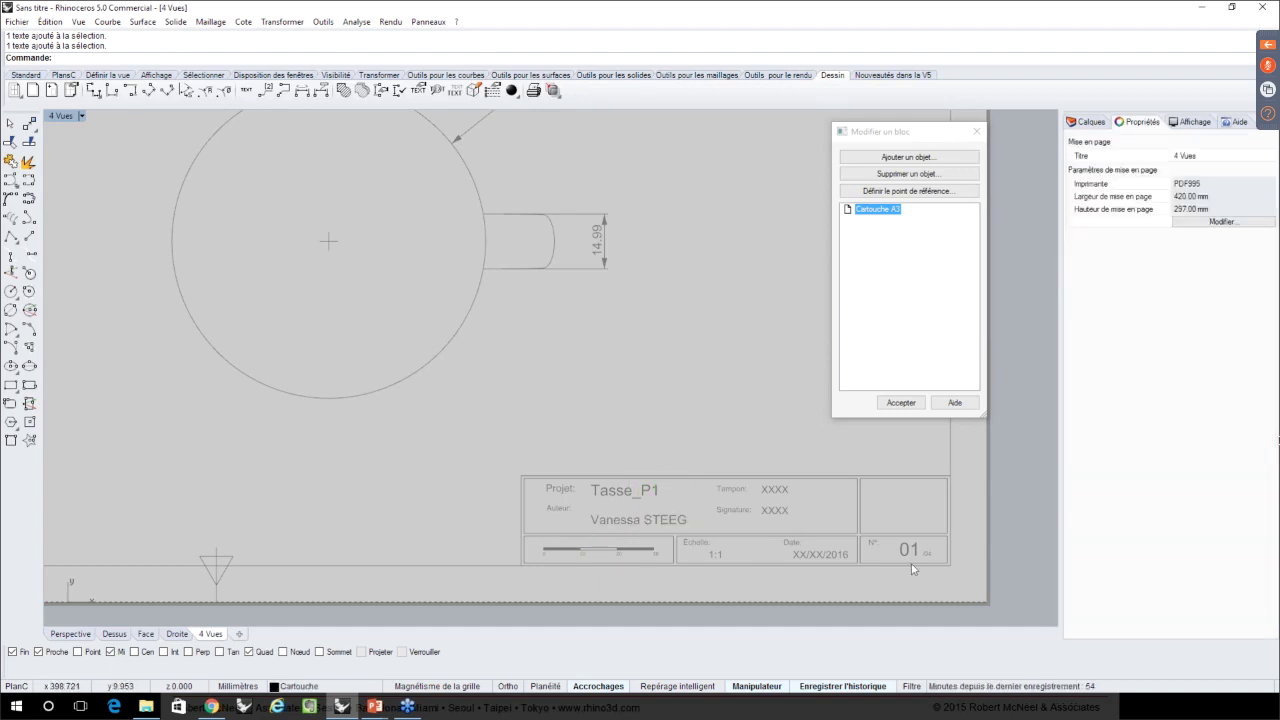
- Set the title block's Date field to 22/01/2016 and accept the block edits
double_click(821, 554)
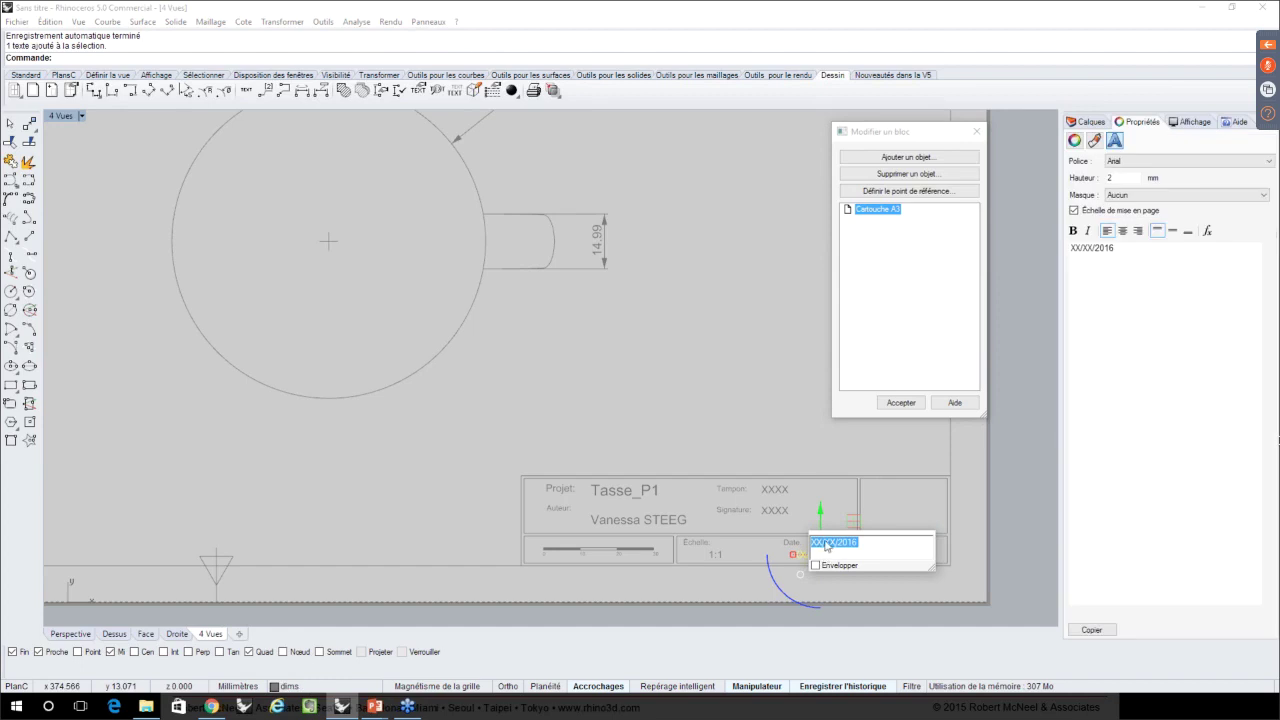
left_click(824, 542)
key("BackSpace")
key("BackSpace")
type("22")
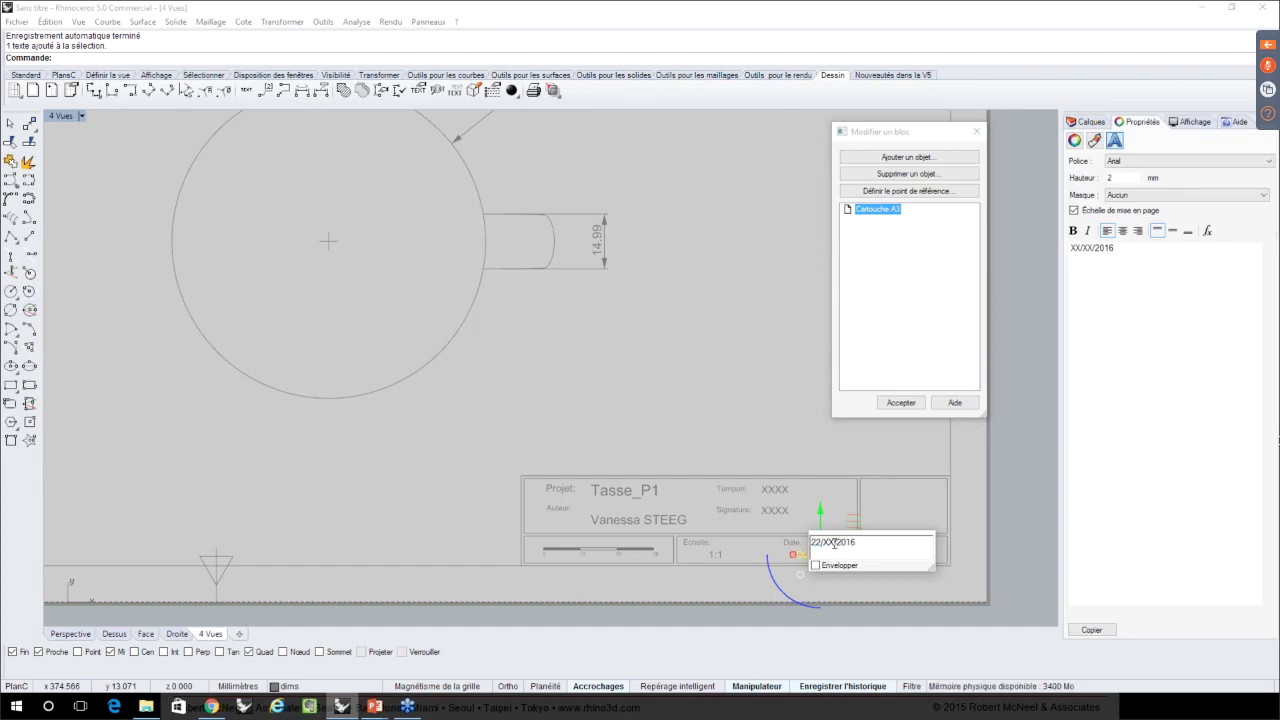
left_click(834, 542)
key("BackSpace")
key("BackSpace")
type("01")
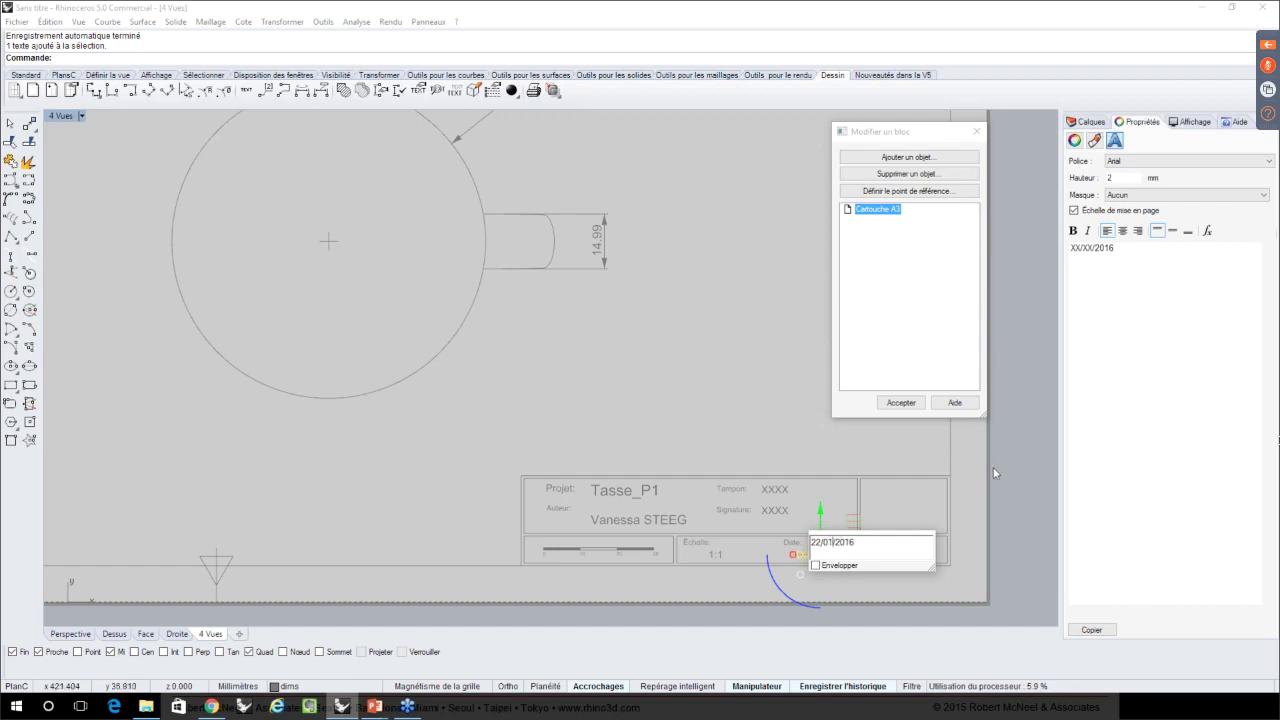
left_click(995, 473)
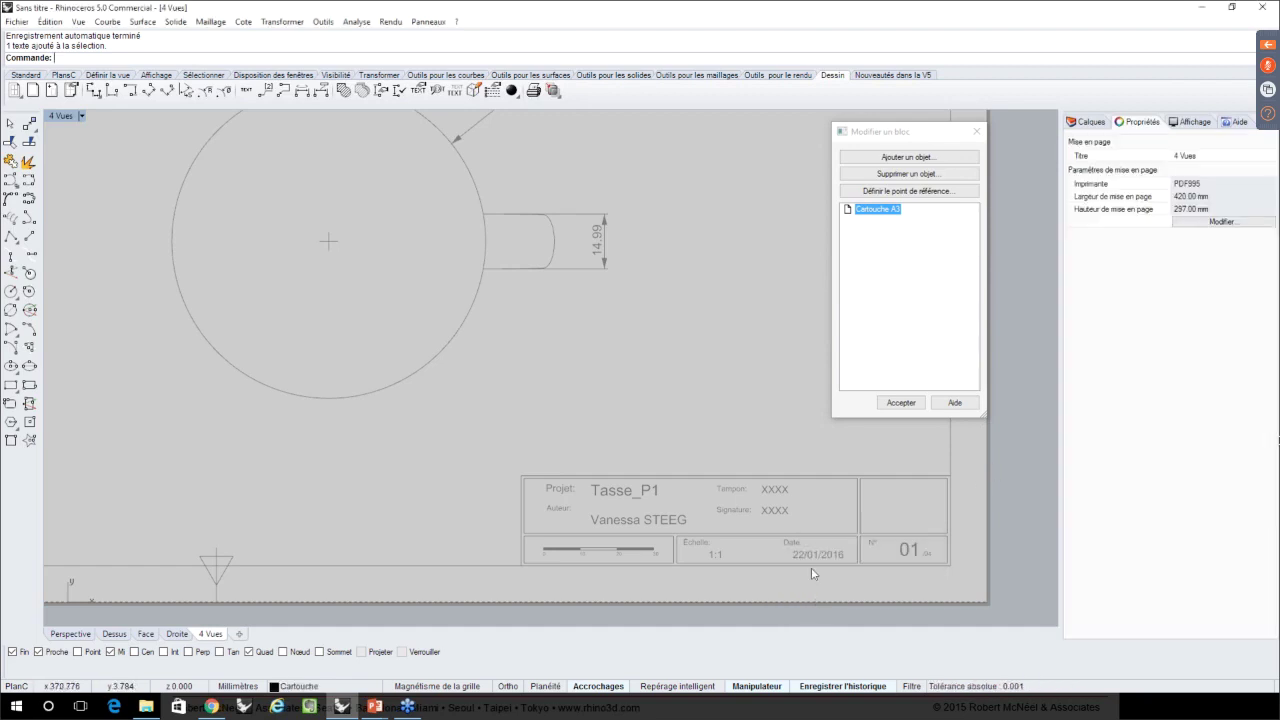
left_click(900, 403)
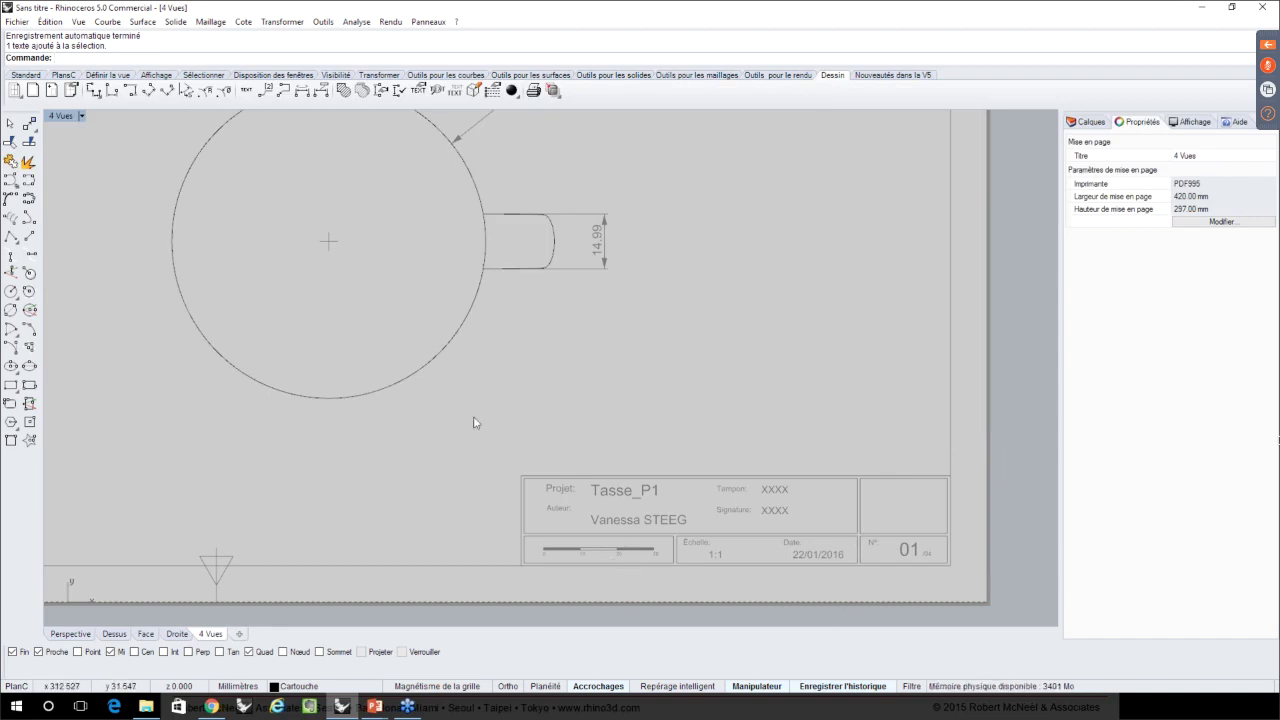
- Insert the rhino image as a picture frame filling the title block's empty cell above the N° field
left_click(524, 76)
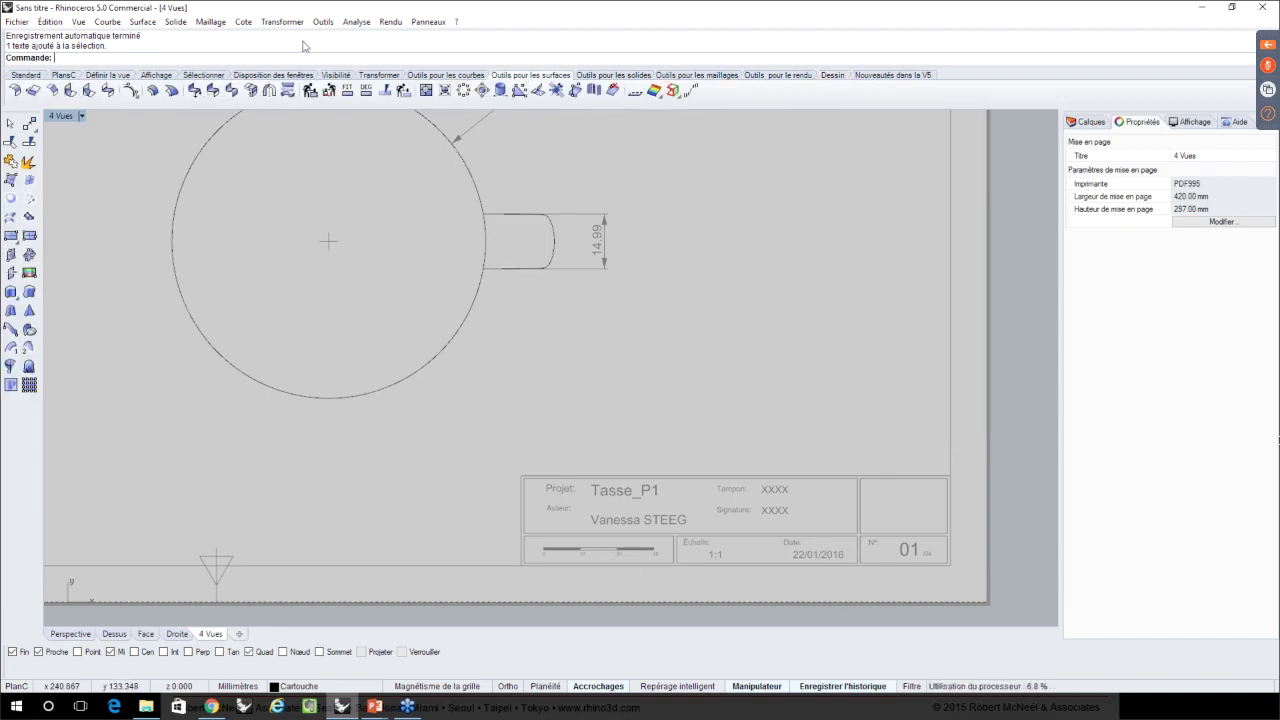
left_click(30, 272)
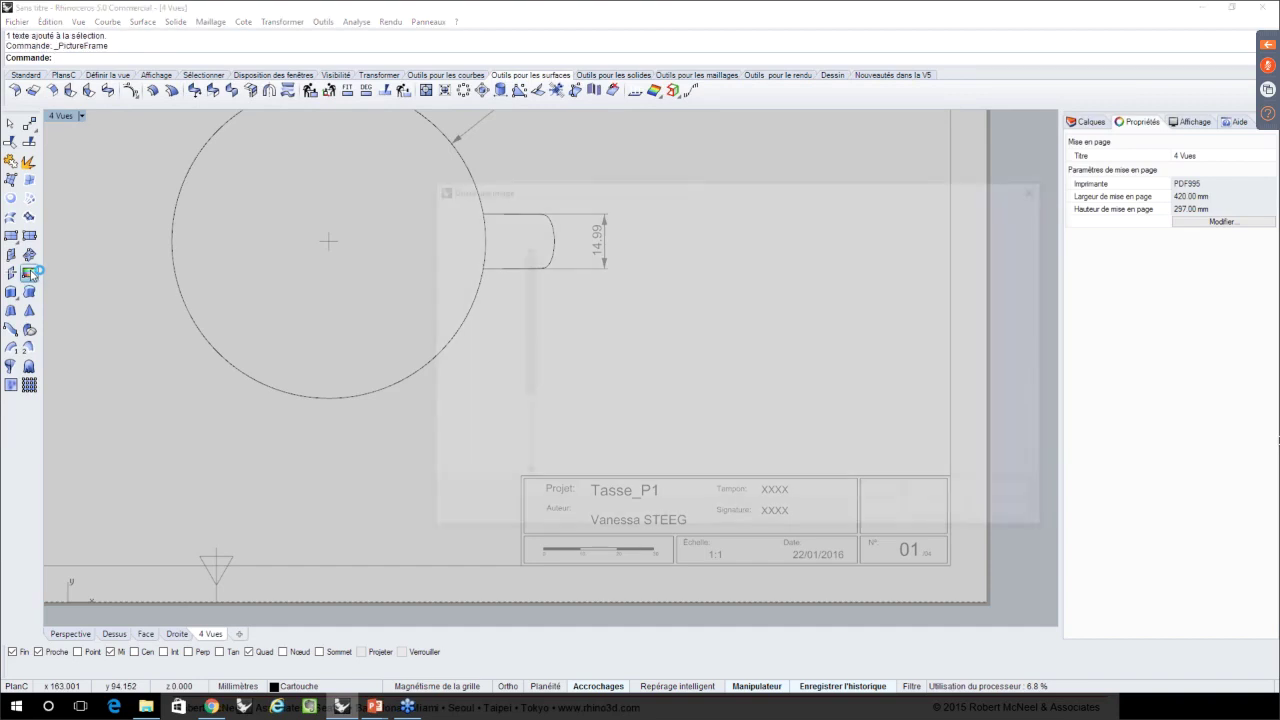
double_click(648, 290)
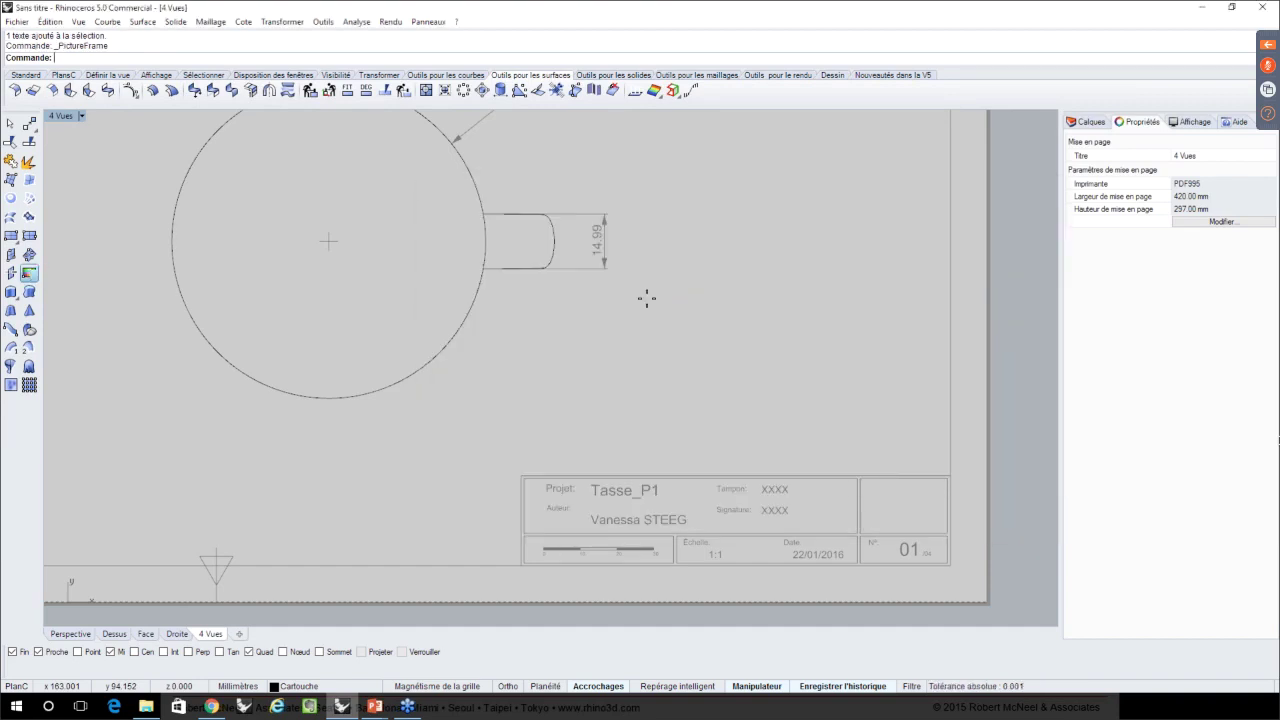
left_click(861, 531)
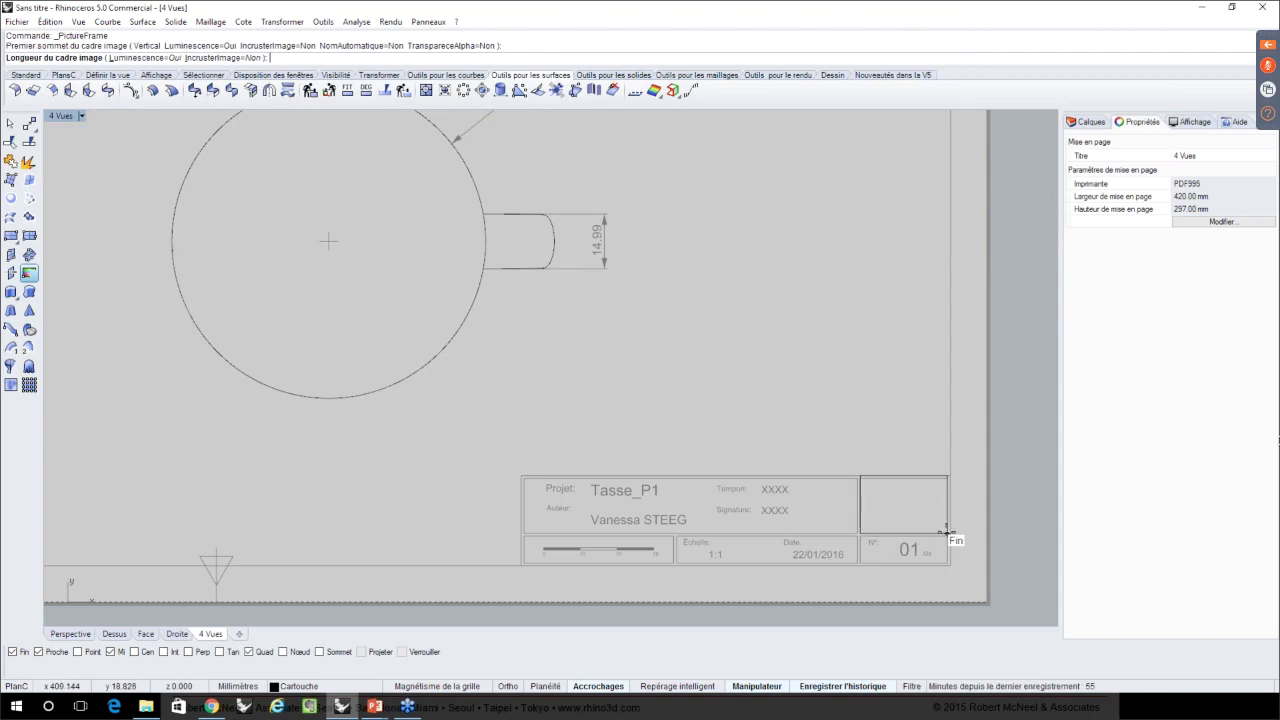
left_click(948, 533)
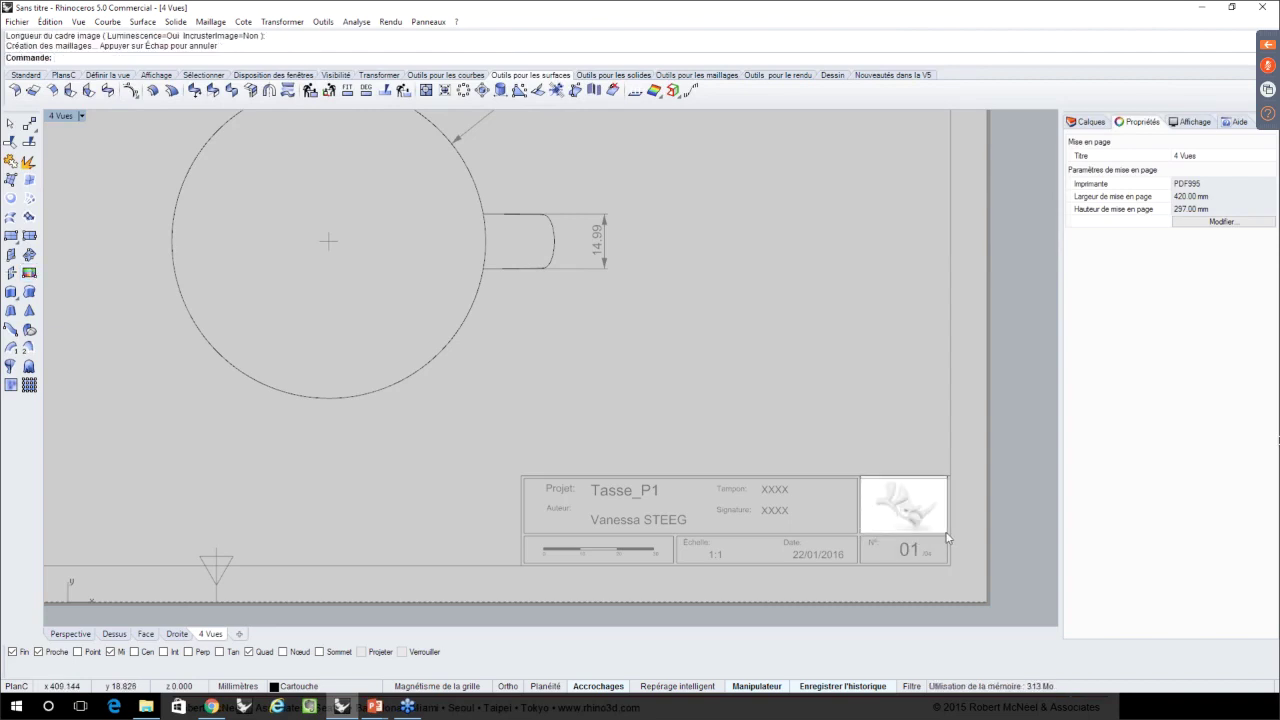
- Duplicate the "4 Vues" layout as a copy placed at the end and display the new page
scroll(760, 443, "down", 5)
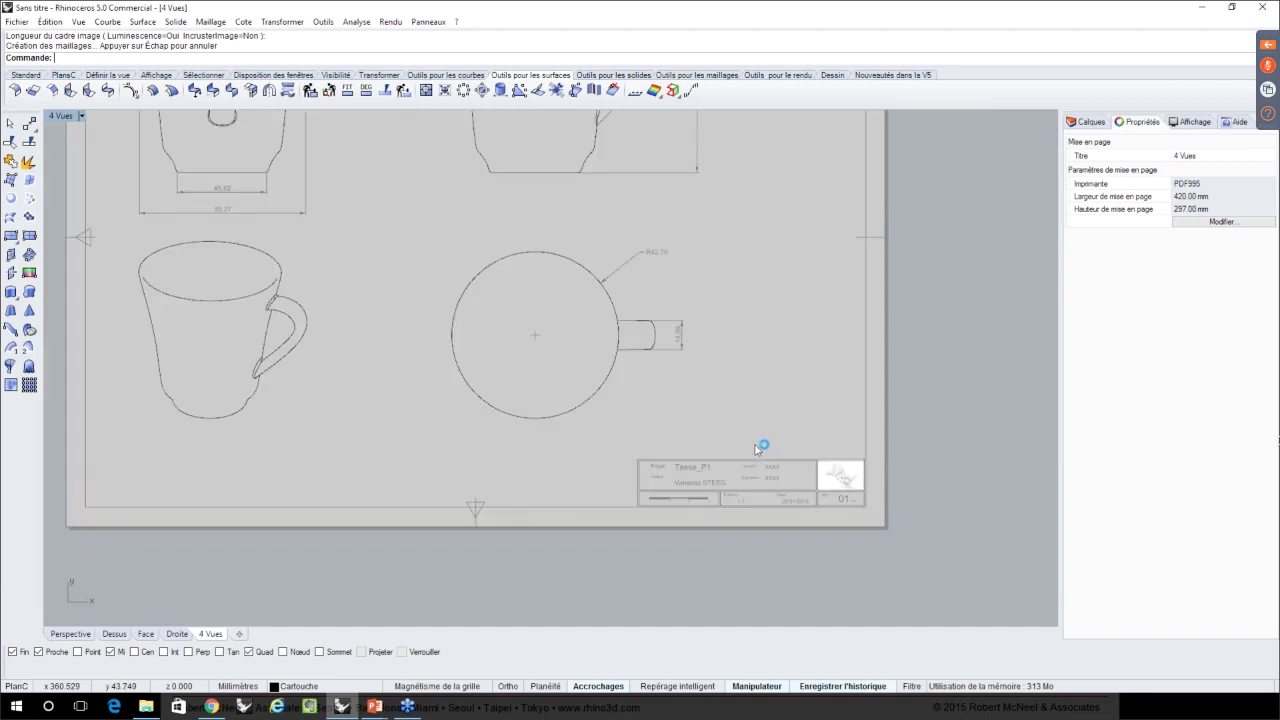
right_click_drag(726, 470, 721, 453)
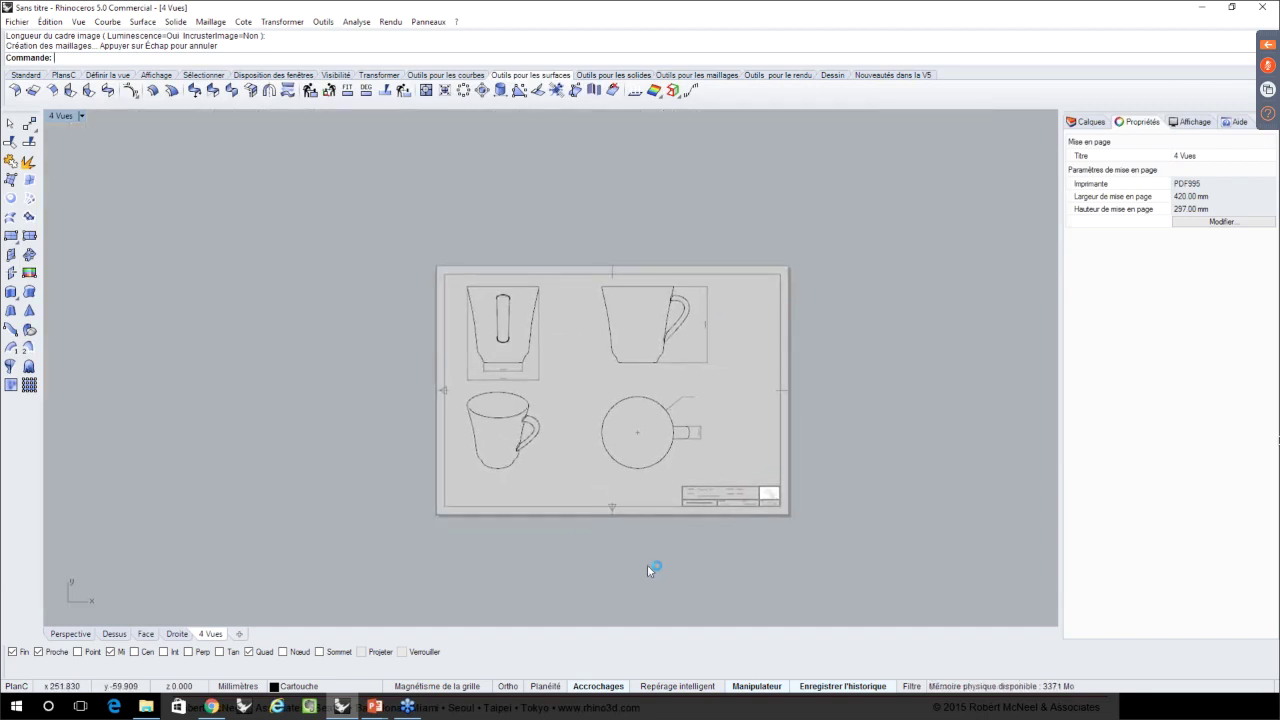
scroll(650, 560, "up", 1)
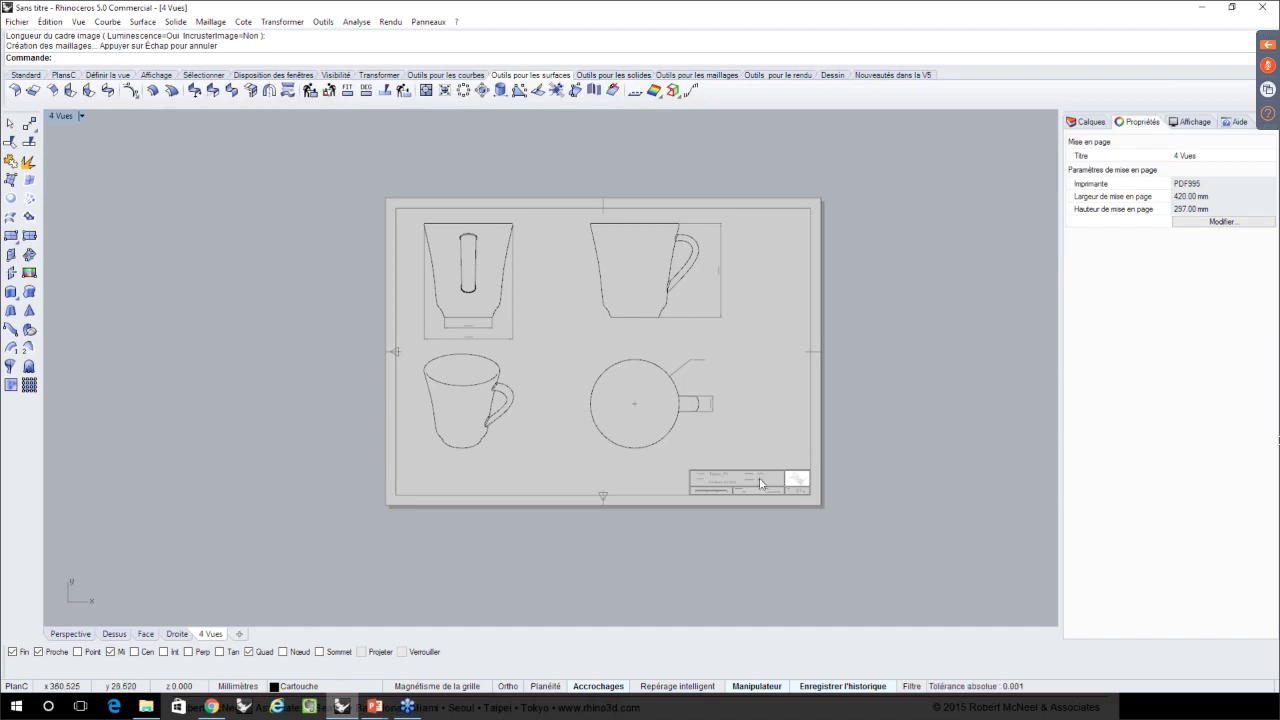
right_click(213, 635)
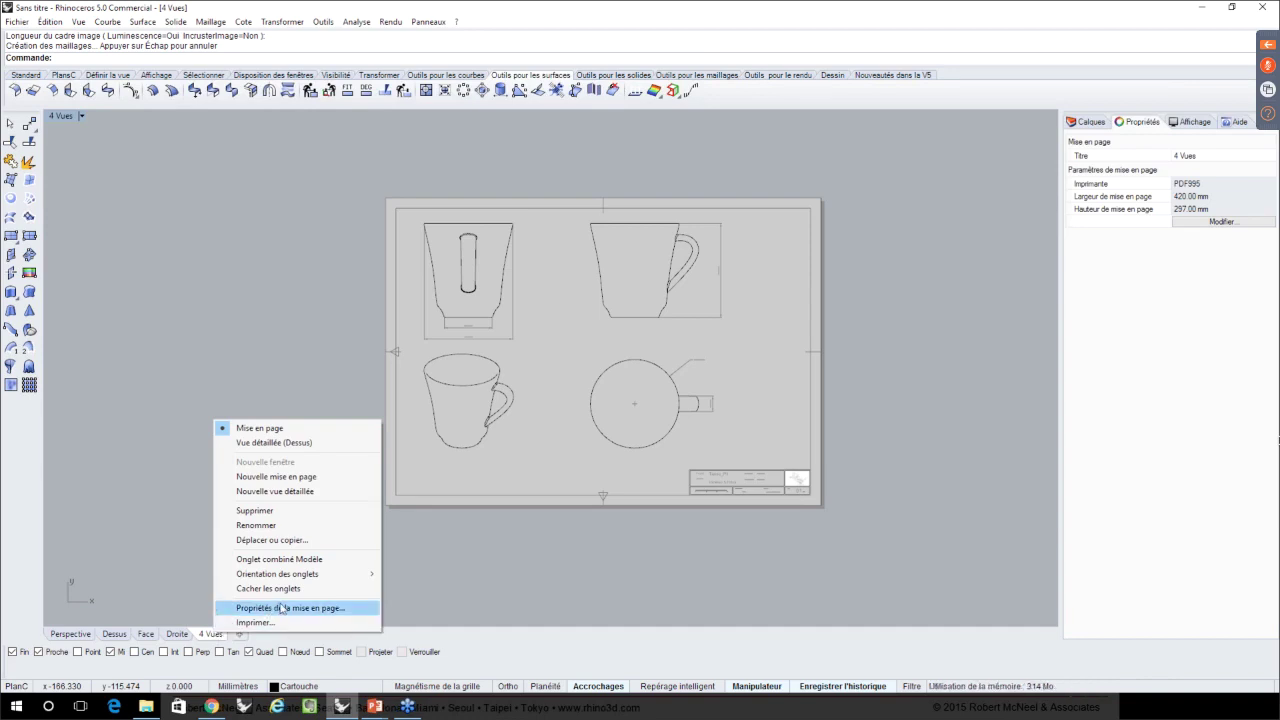
left_click(293, 541)
left_click(266, 519)
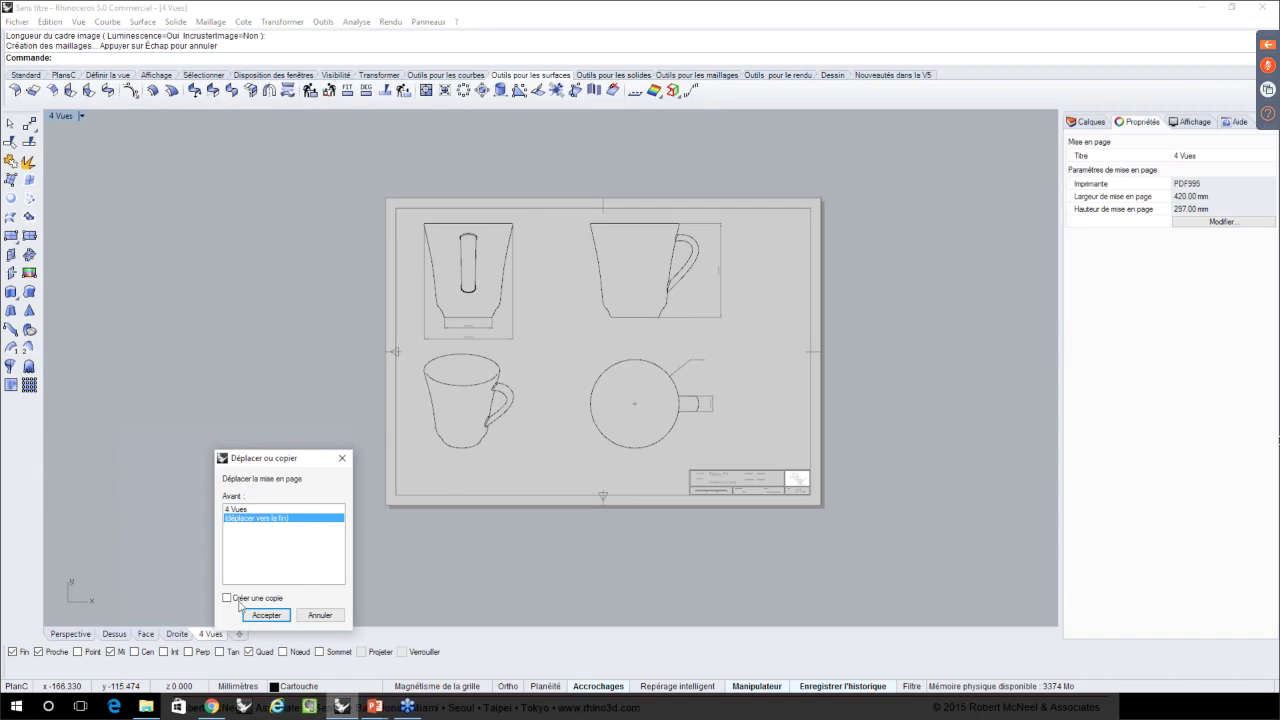
left_click(265, 615)
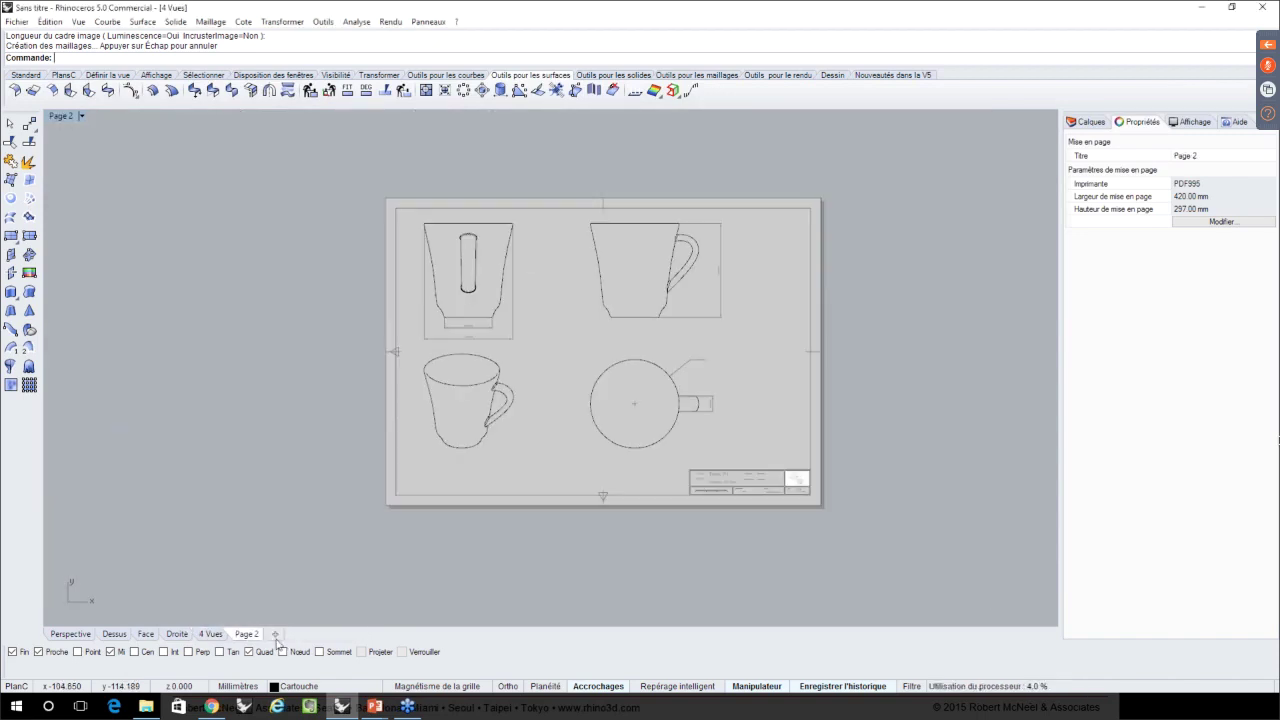
left_click(212, 634)
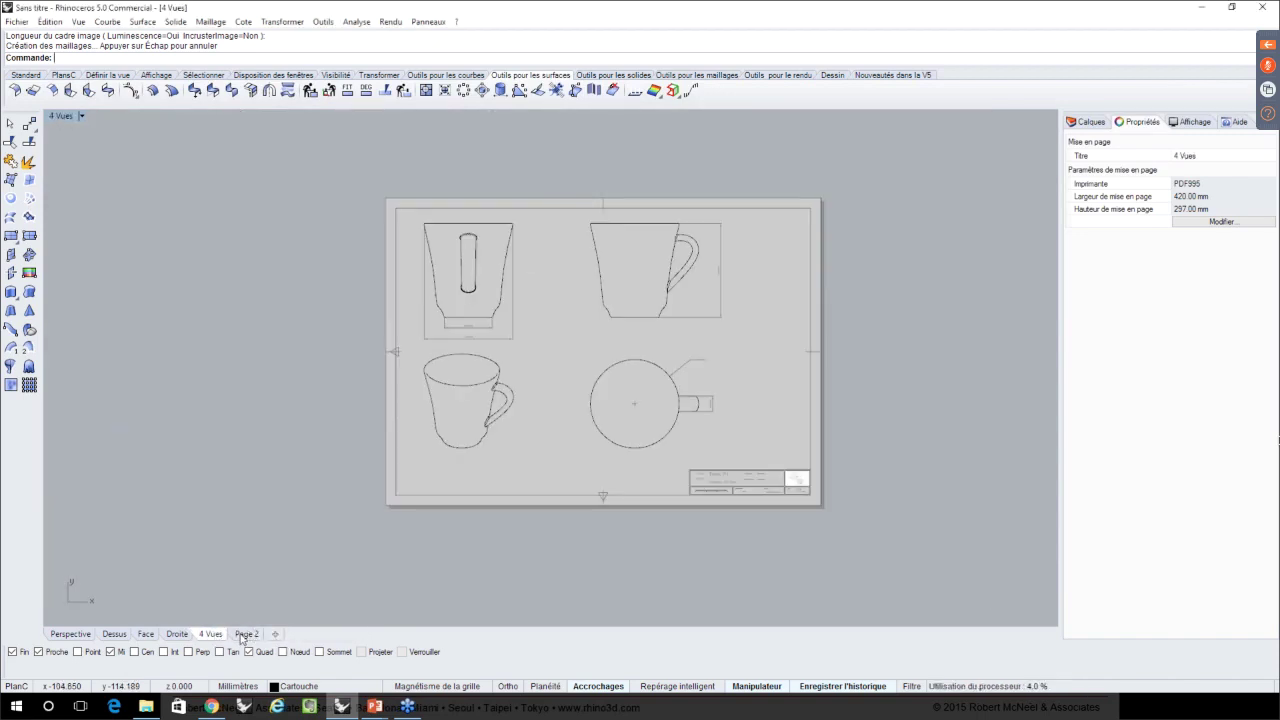
left_click(250, 634)
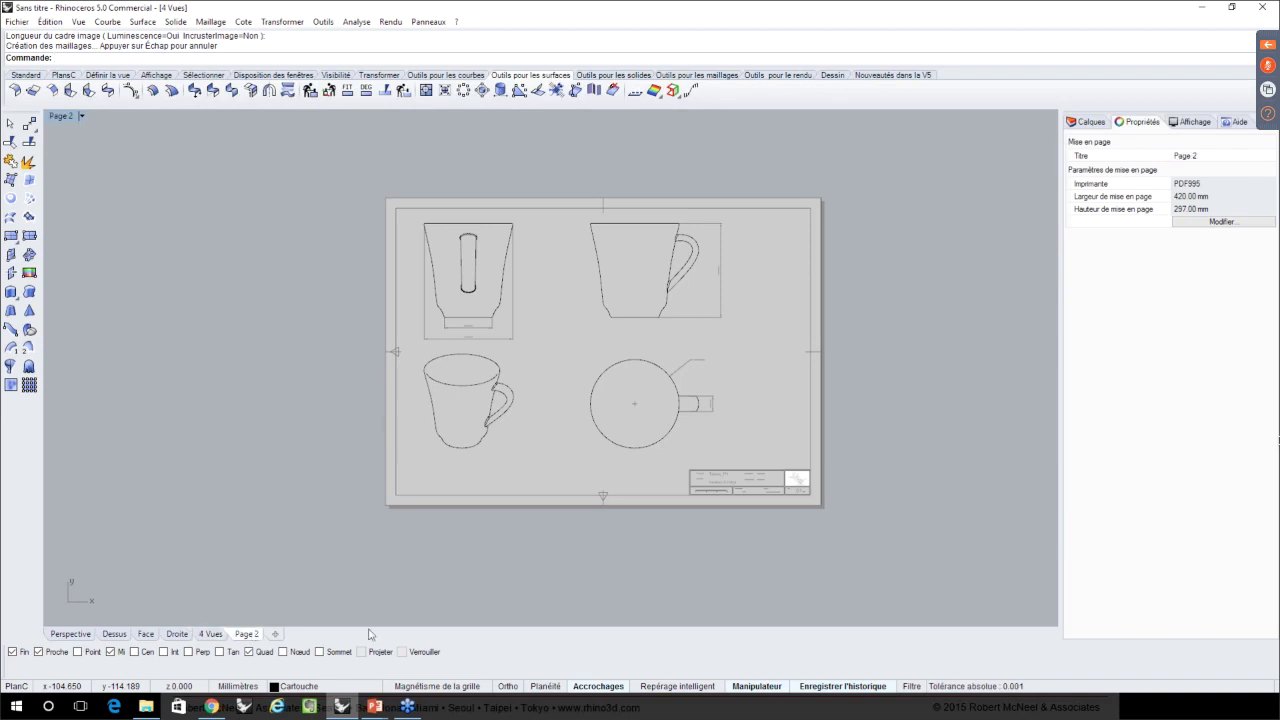
- Activate and unlock the detail view on Page 2, and set it to the Perspective view
double_click(563, 420)
scroll(620, 321, "down", 2)
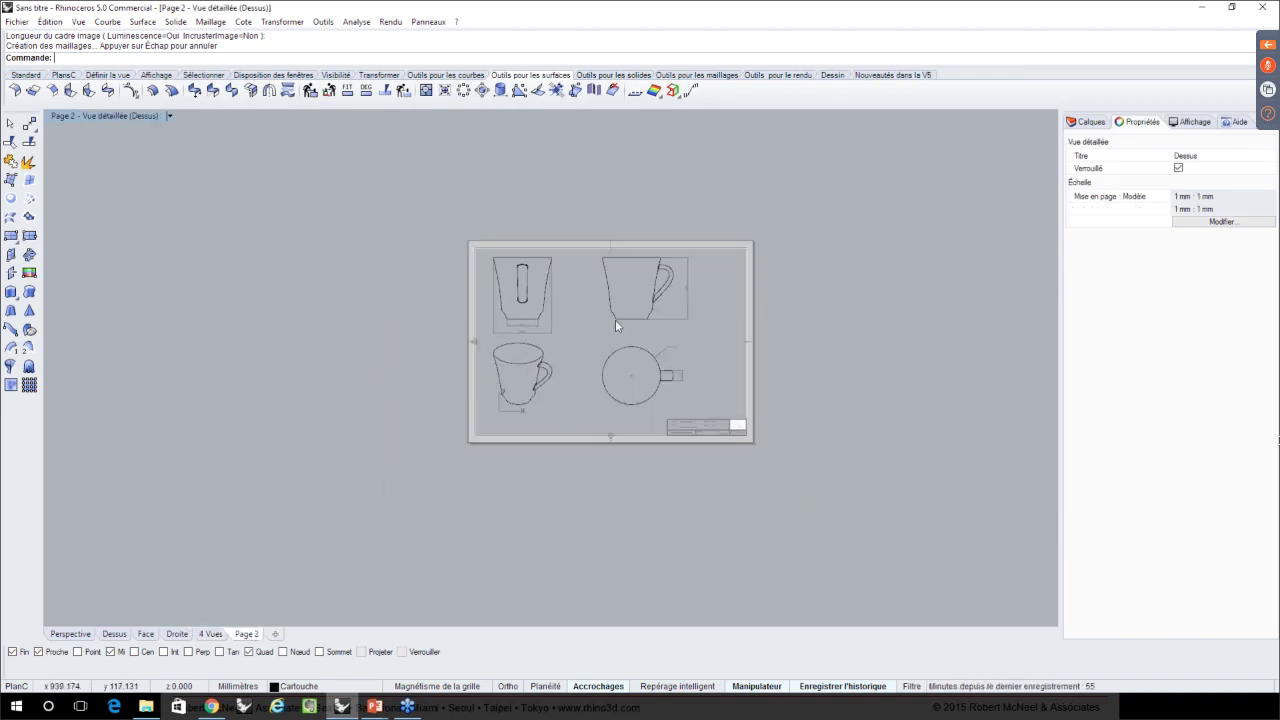
right_click_drag(615, 319, 397, 283)
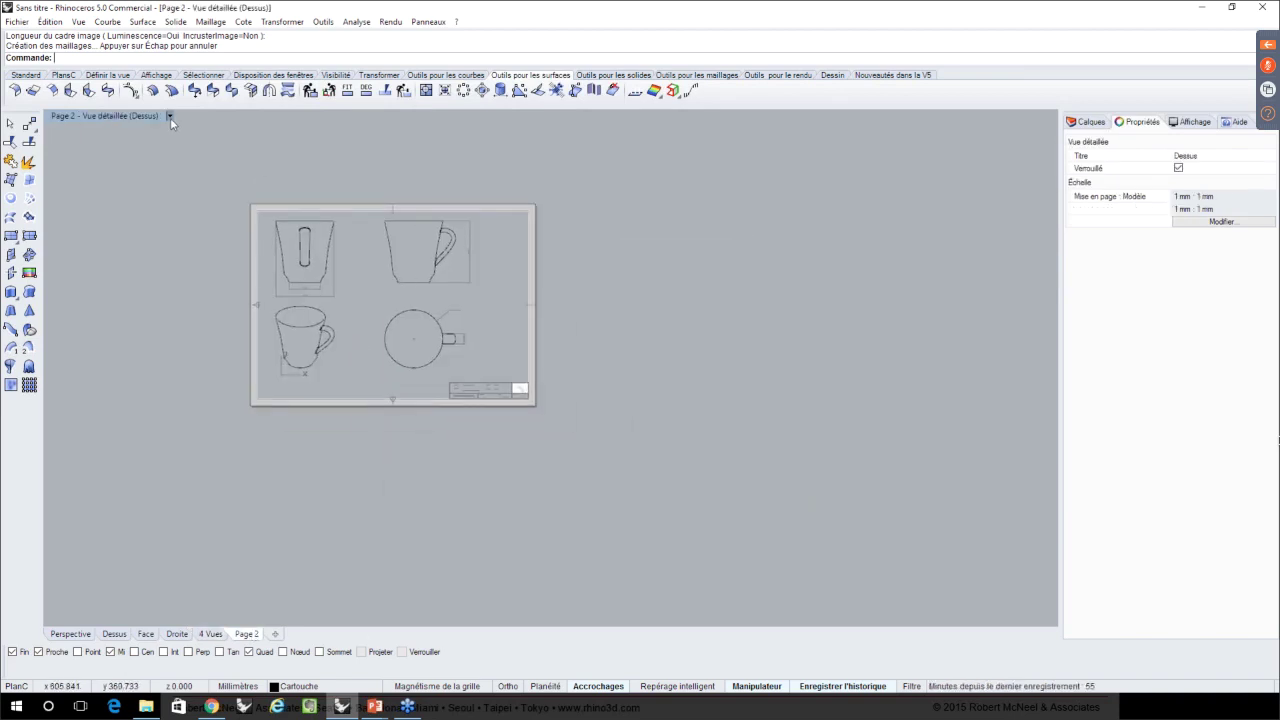
left_click(170, 116)
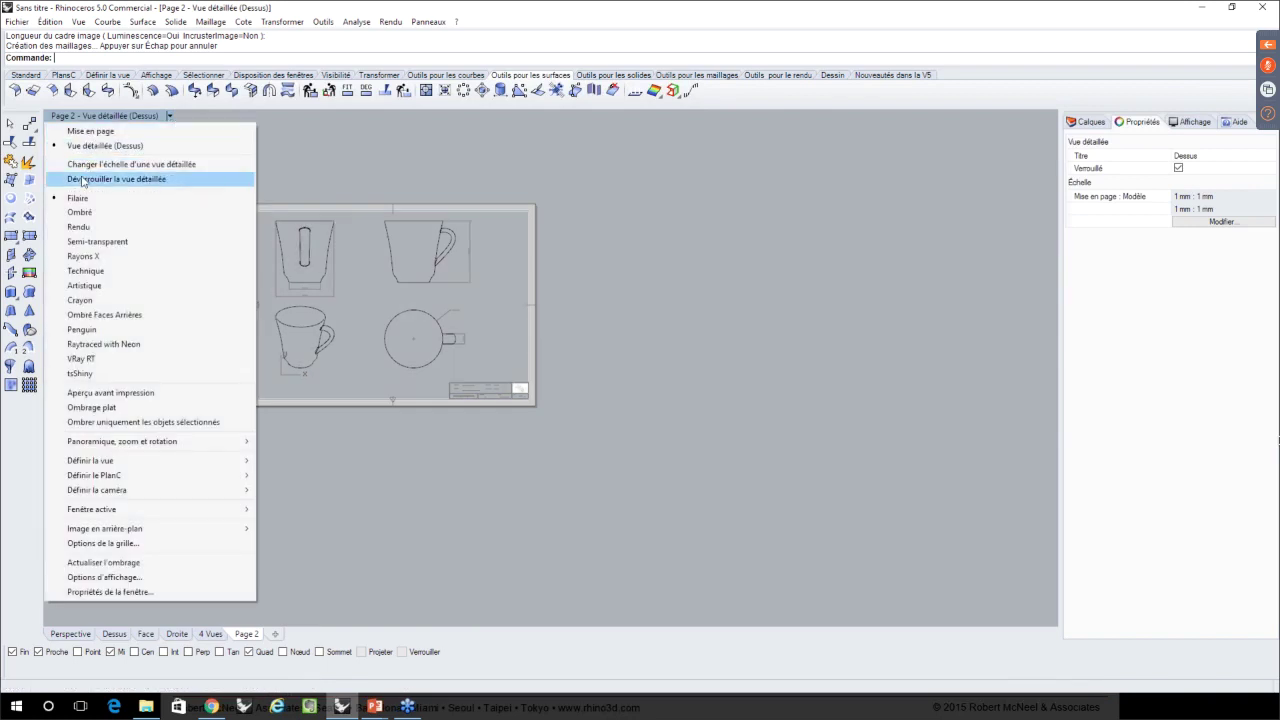
left_click(81, 179)
scroll(375, 295, "down", 3)
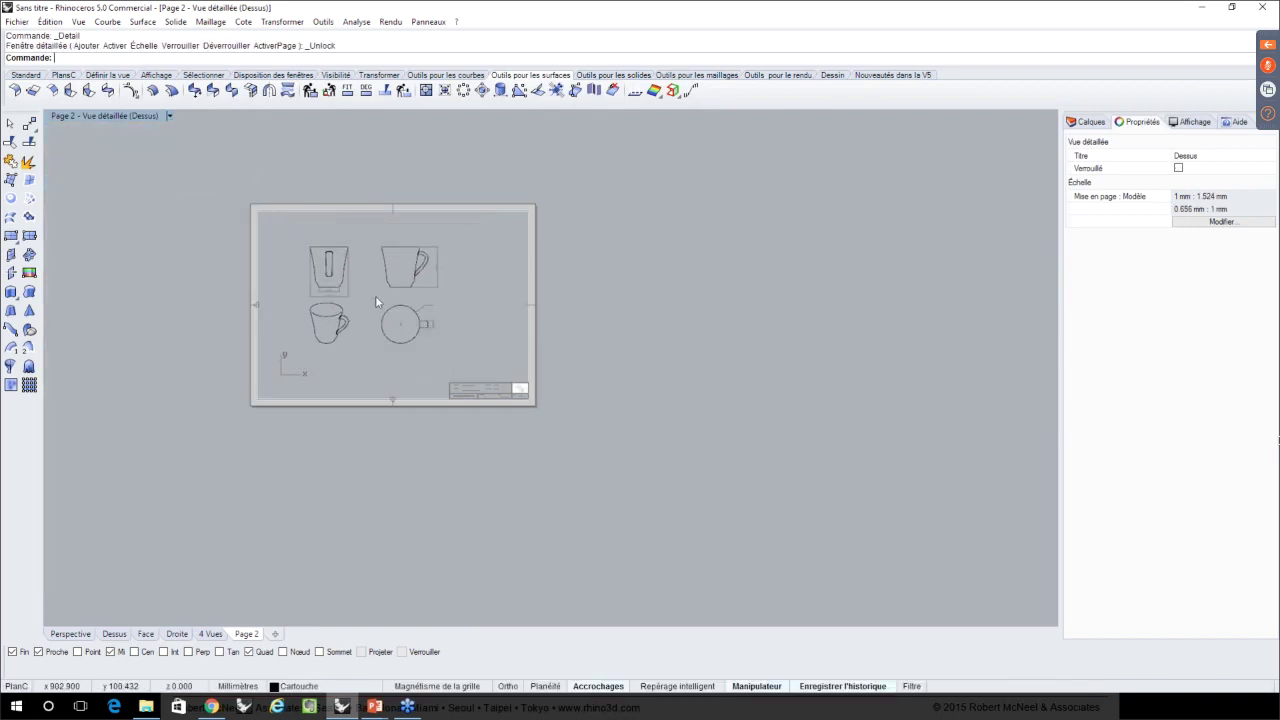
left_click(170, 116)
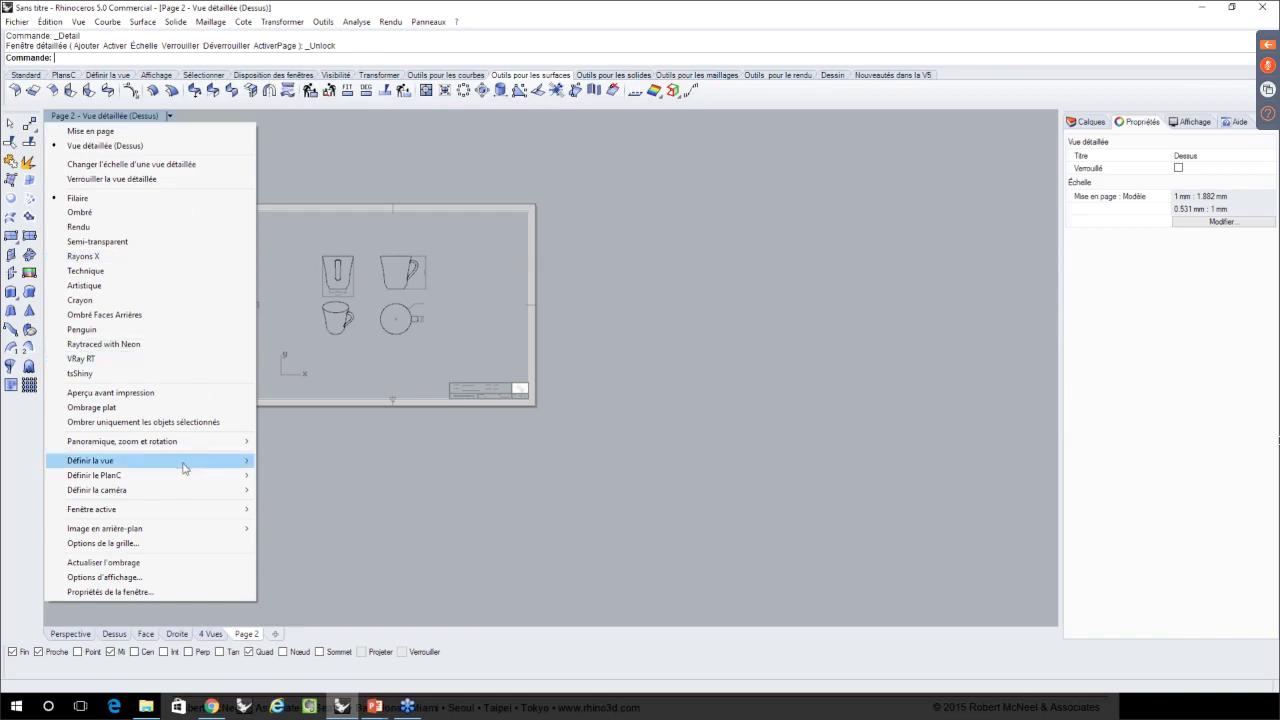
mouse_move(183, 467)
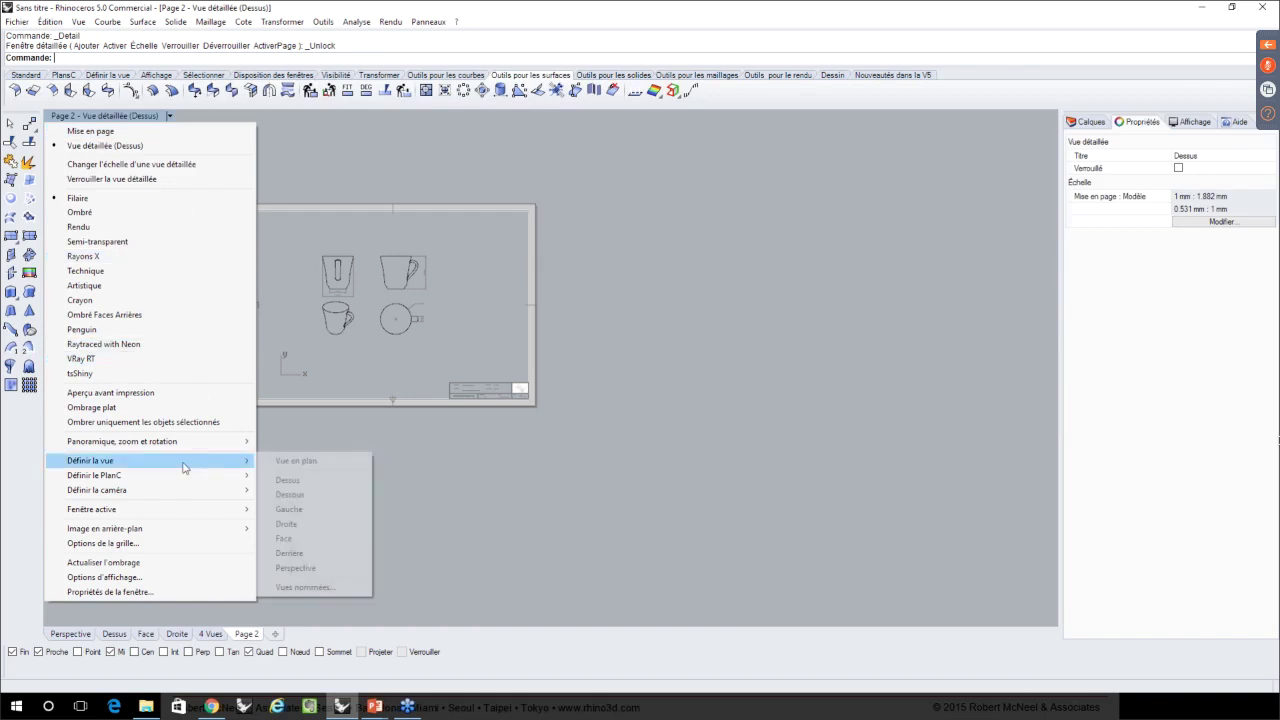
left_click(308, 570)
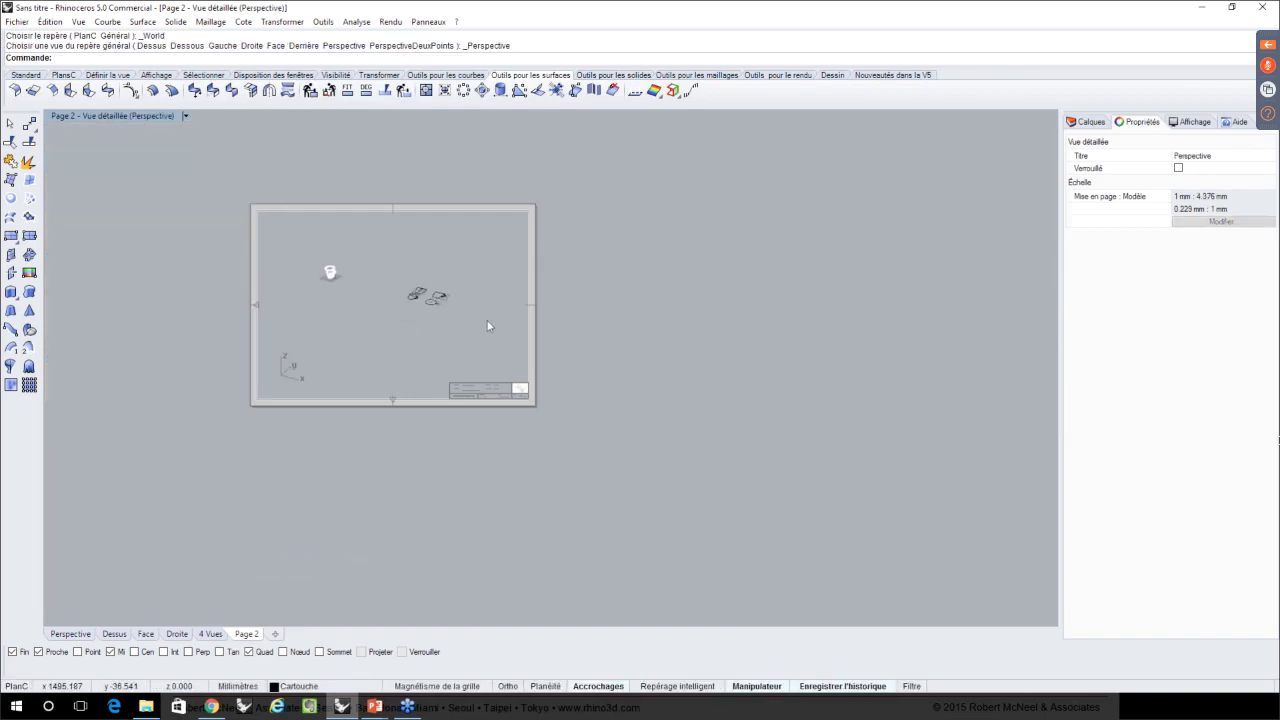
- Select the solid cup in the Perspective detail and zoom the detail to the selection
scroll(414, 298, "down", 4)
left_click_drag(316, 249, 375, 302)
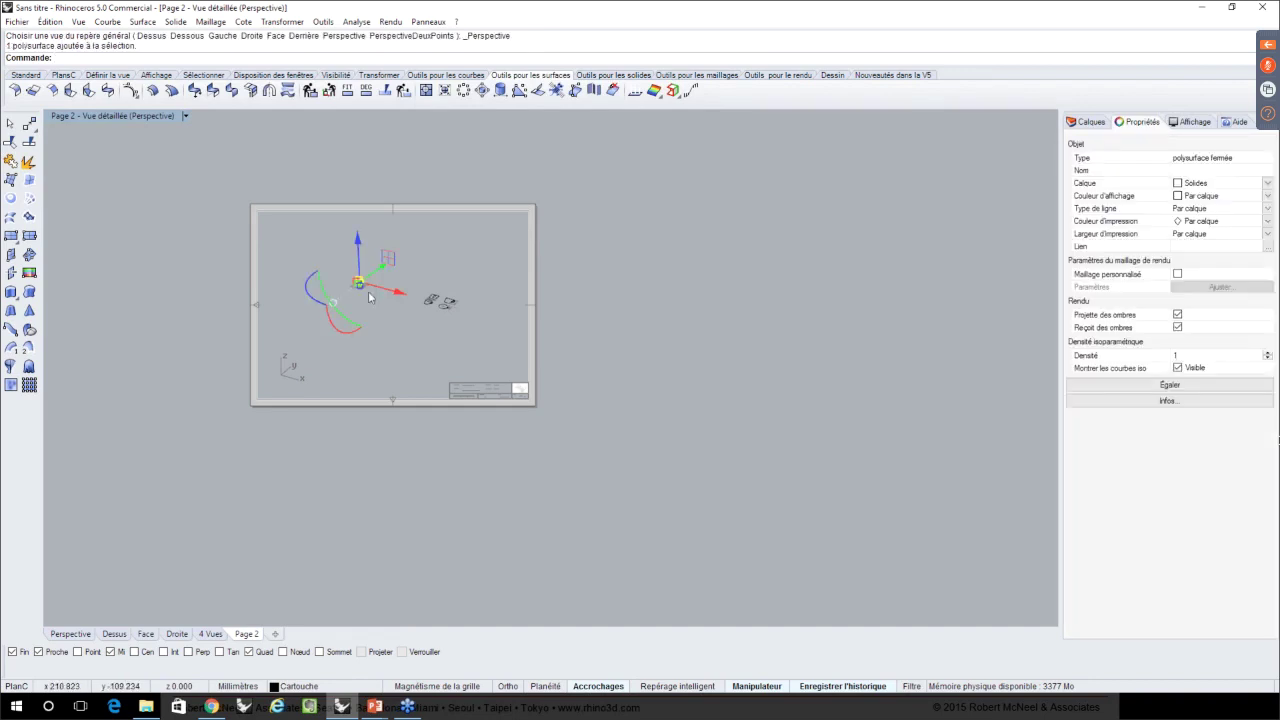
left_click(27, 75)
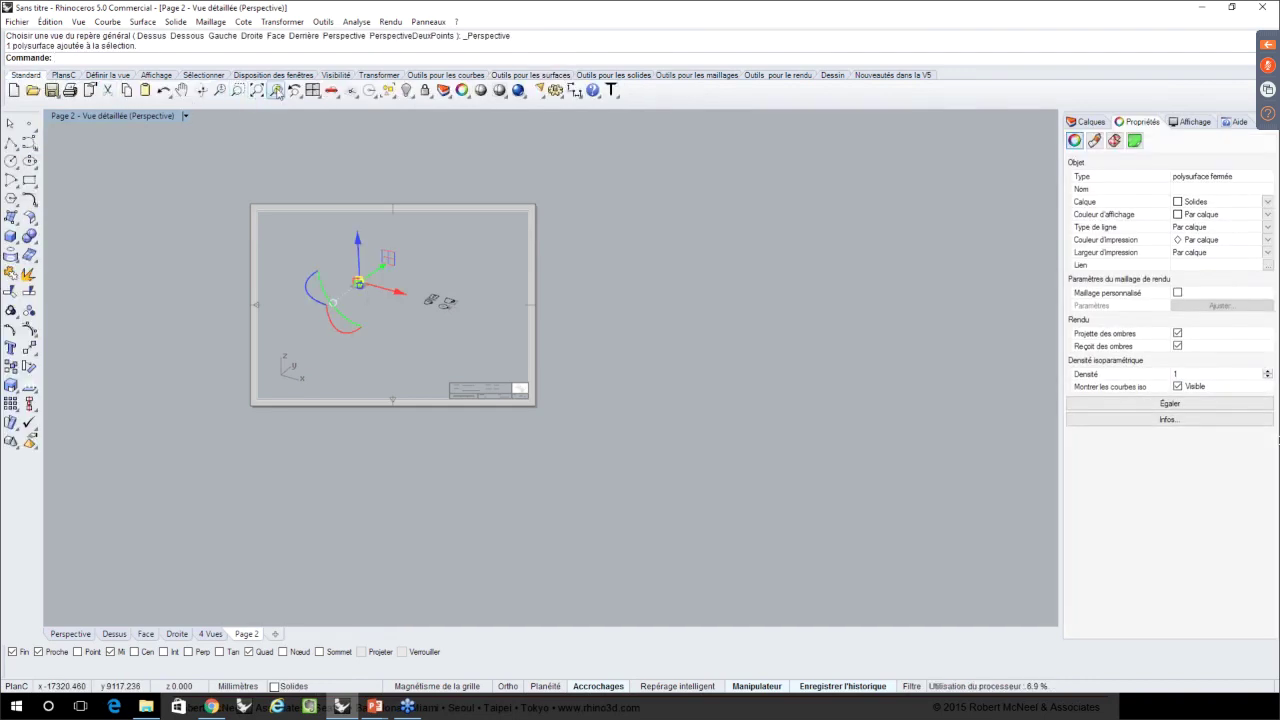
left_click(276, 90)
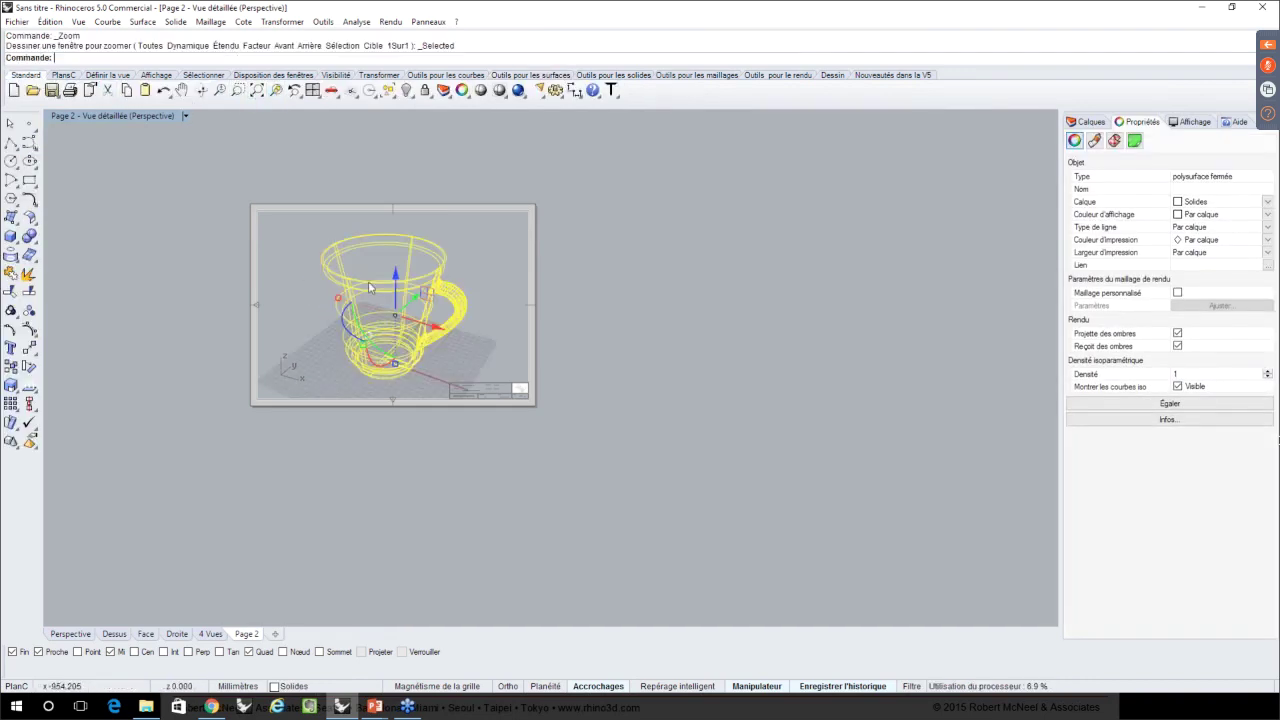
- Set the Perspective detail on Page 2 to the Artistique display mode, leave the detail, and compare the page with the 4 Vues layout
left_click(186, 115)
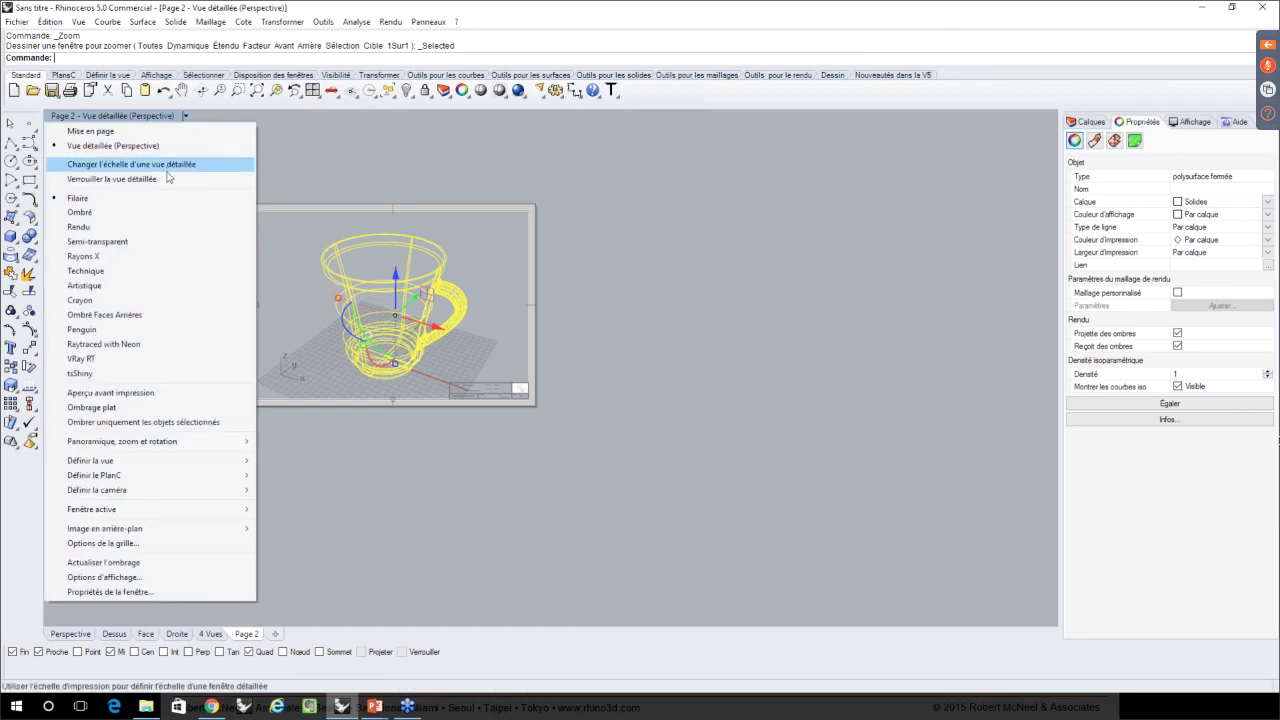
left_click(155, 289)
double_click(299, 443)
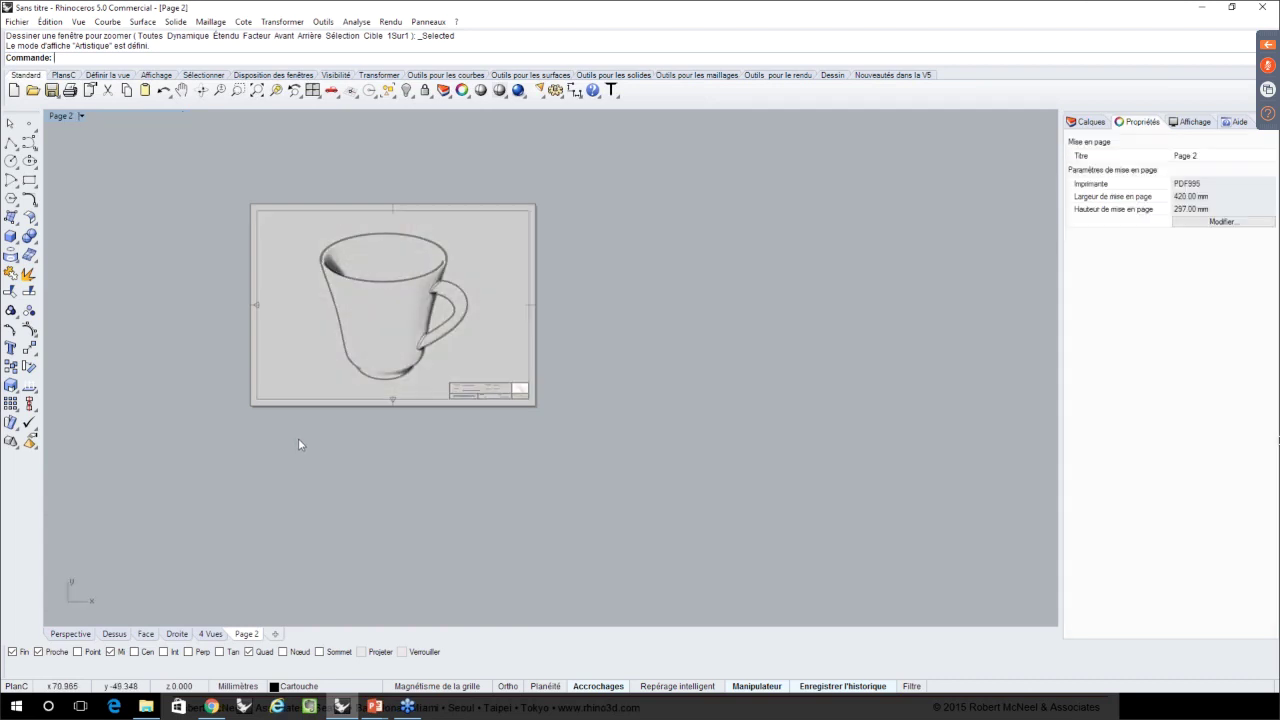
scroll(297, 320, "up", 4)
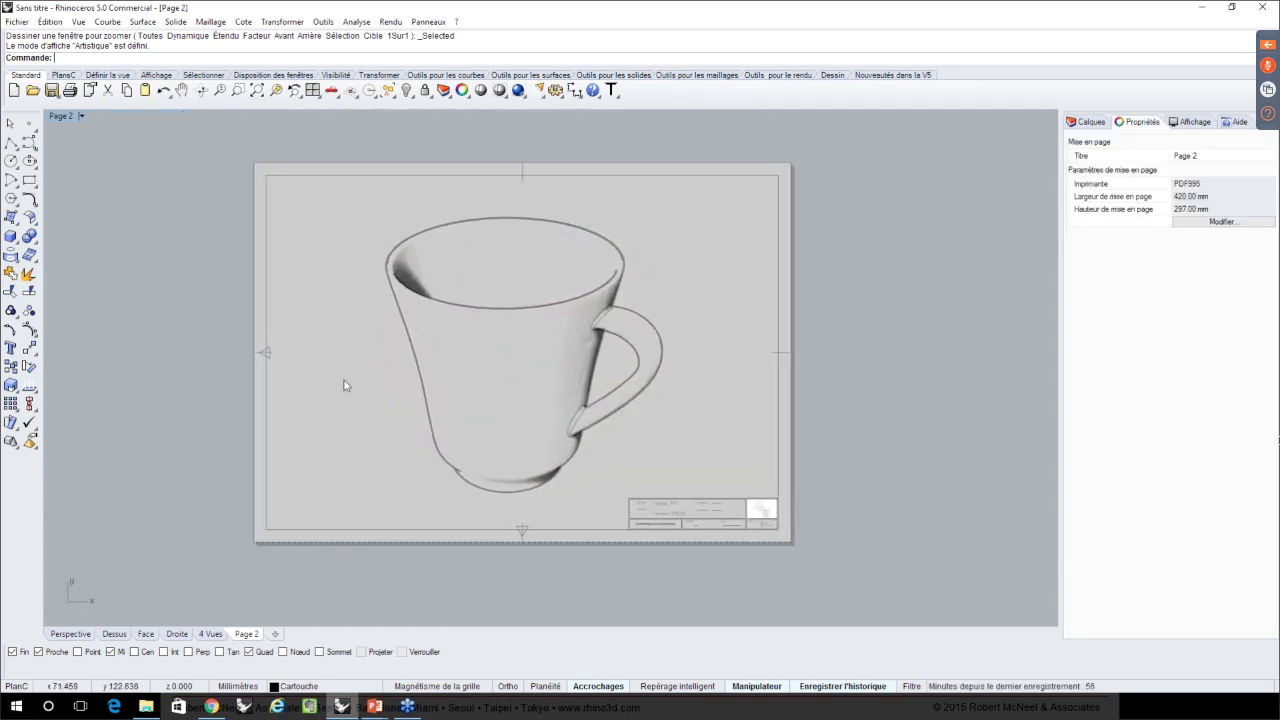
left_click(210, 633)
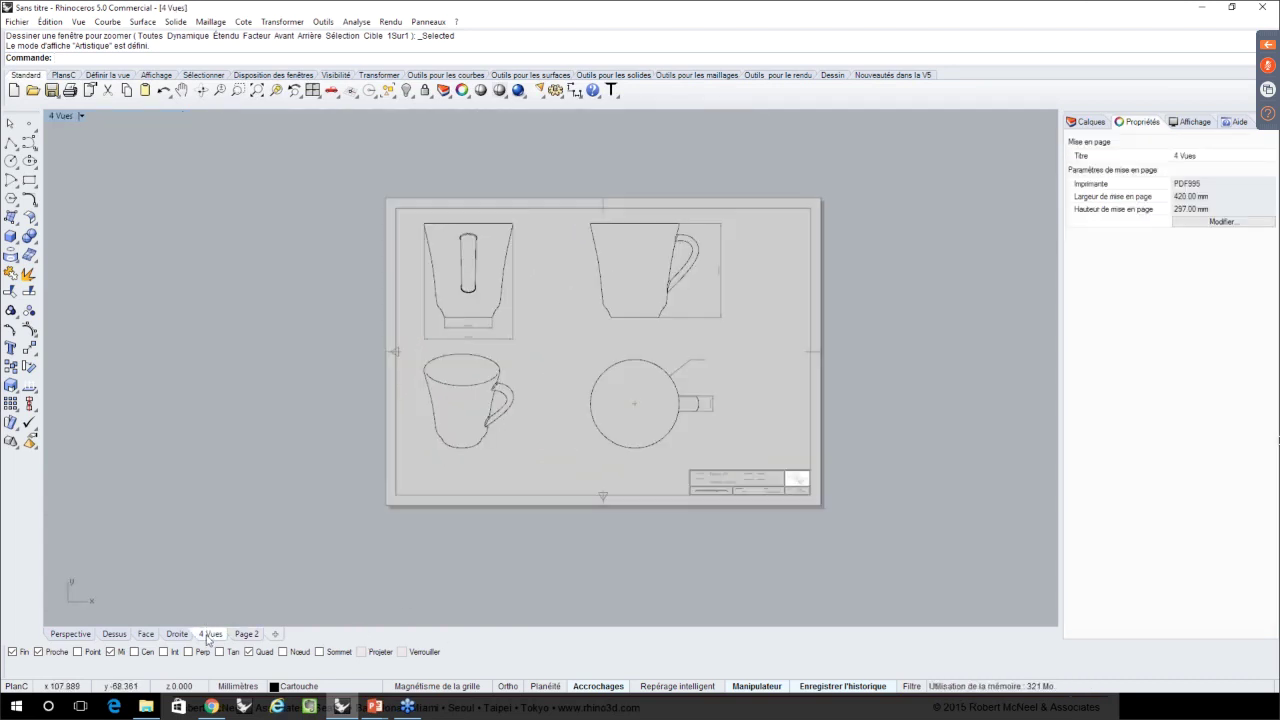
left_click(246, 634)
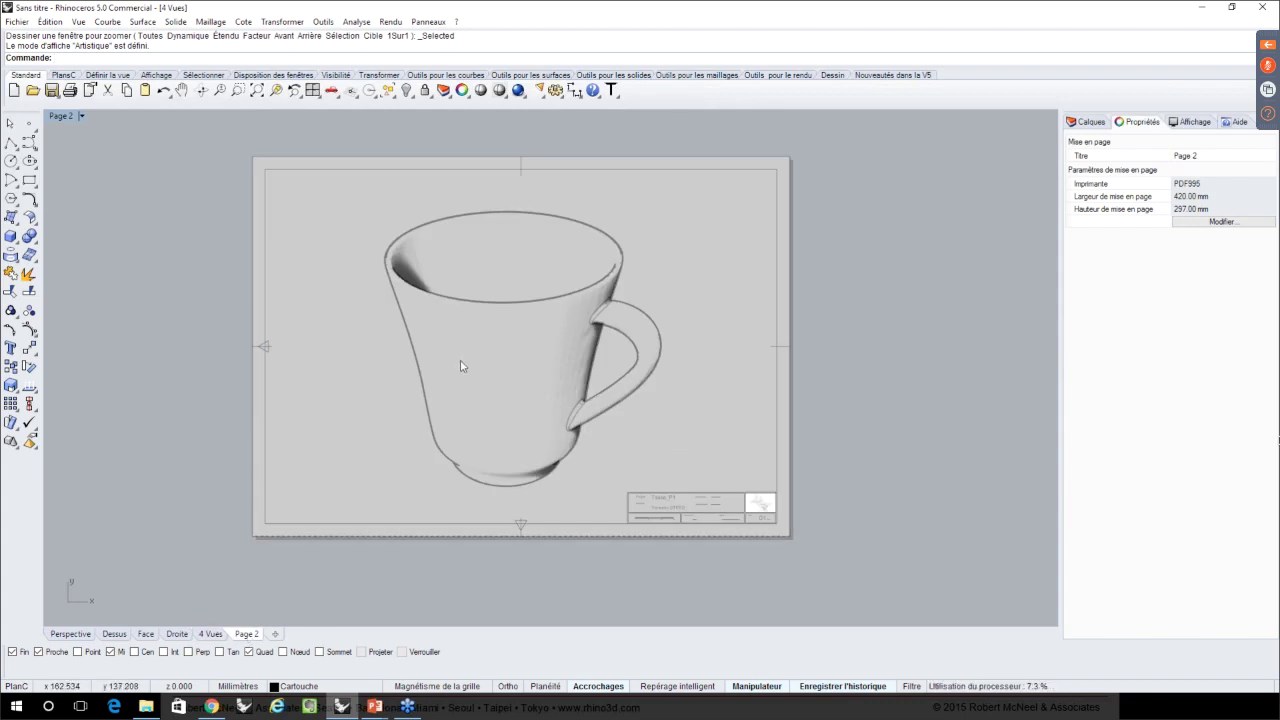
- Print all layouts to a PDF file named Tasse_P1 on the desktop and maximize the resulting document for viewing
left_click(16, 21)
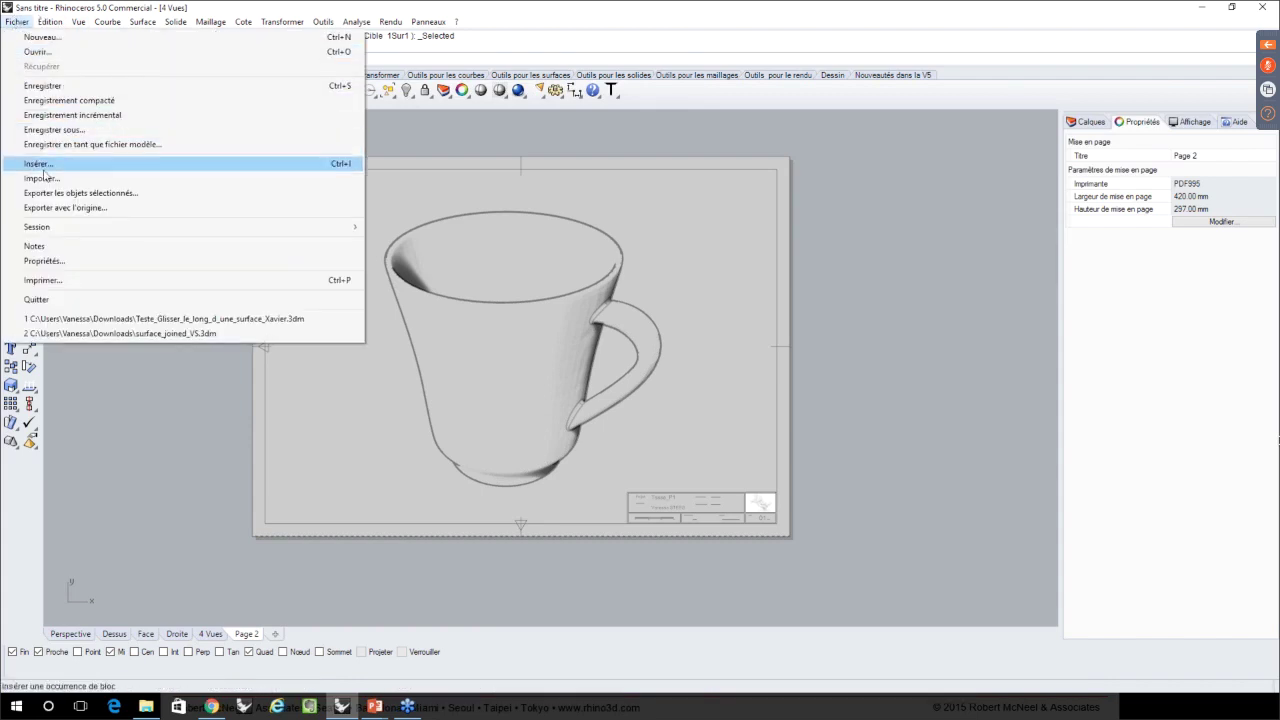
left_click(86, 281)
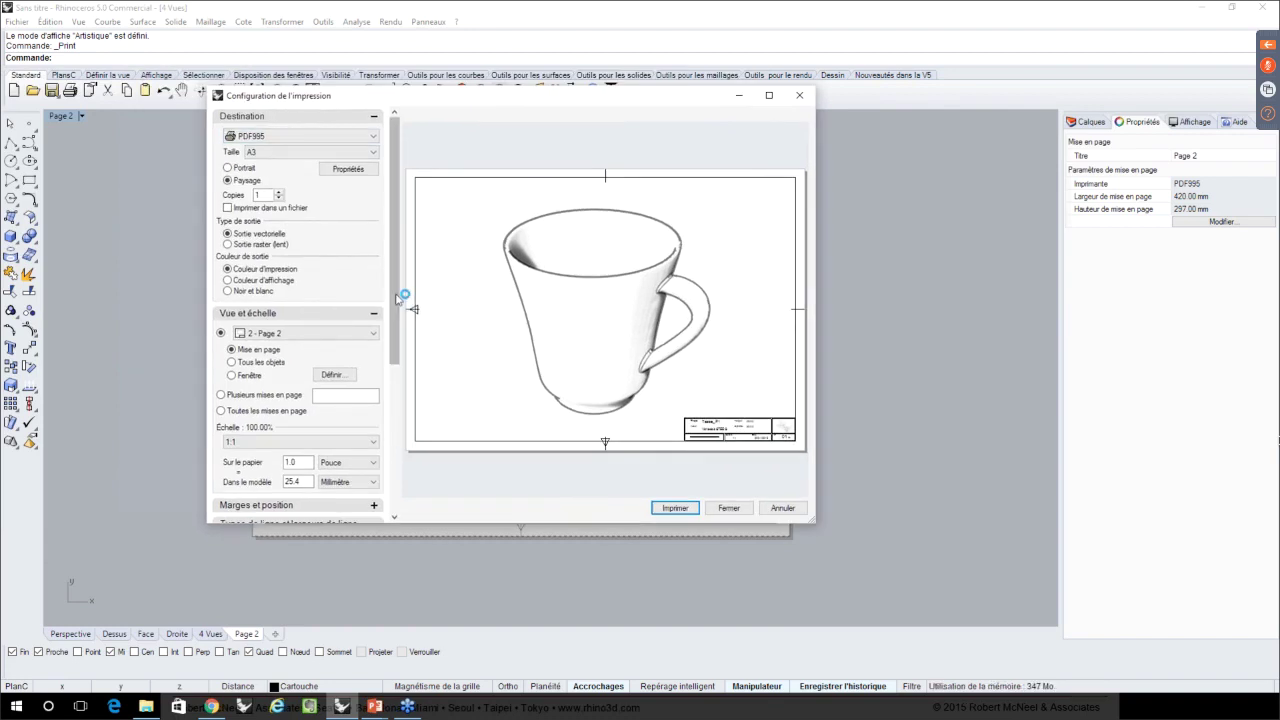
left_click_drag(402, 298, 398, 356)
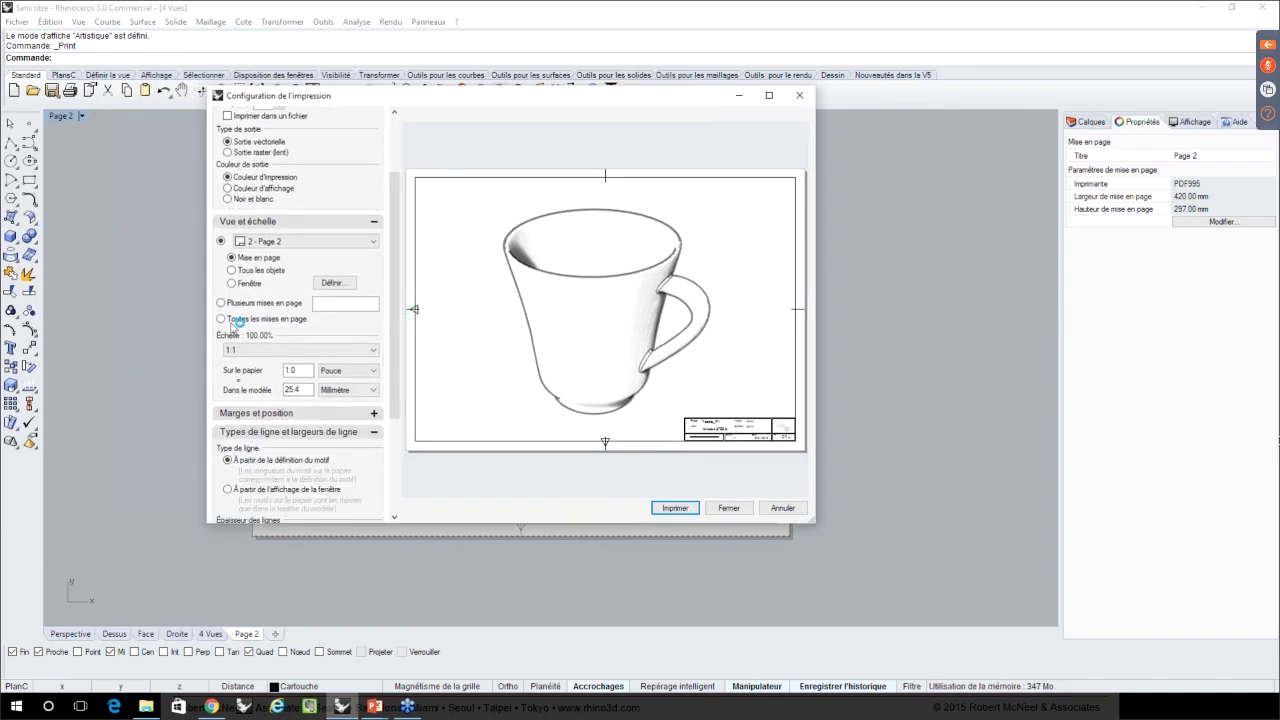
left_click(221, 318)
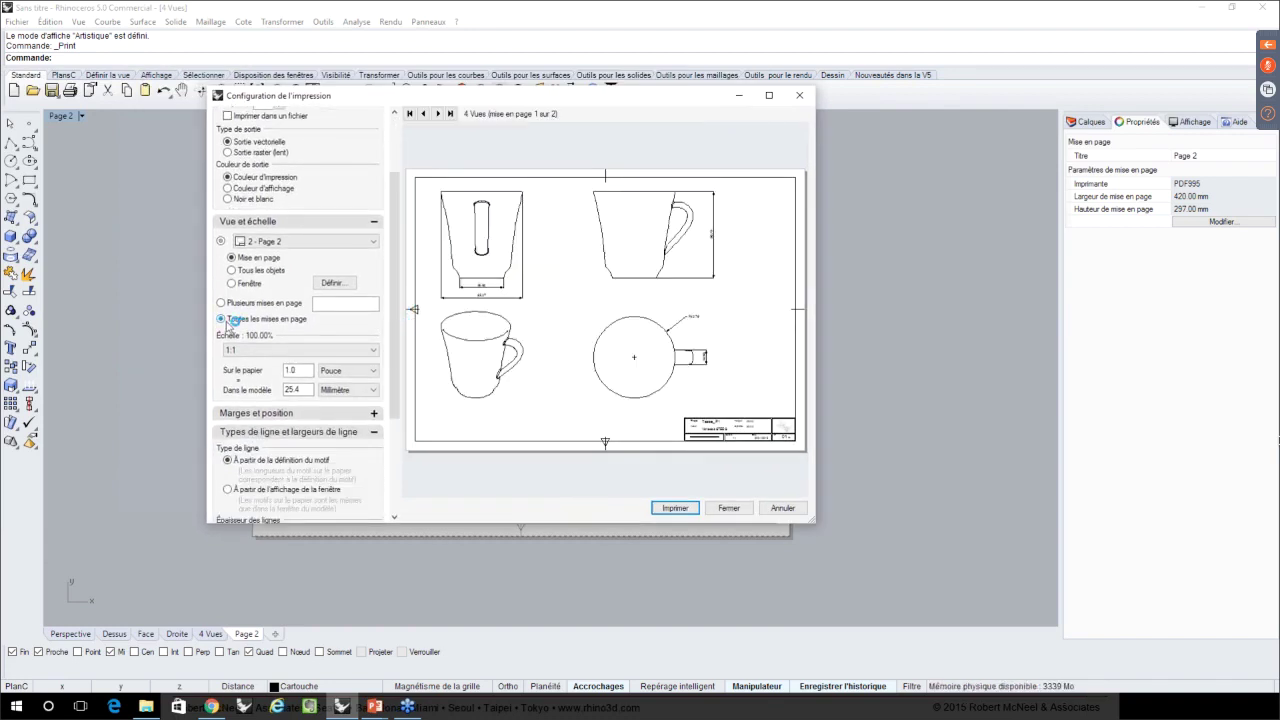
left_click(684, 511)
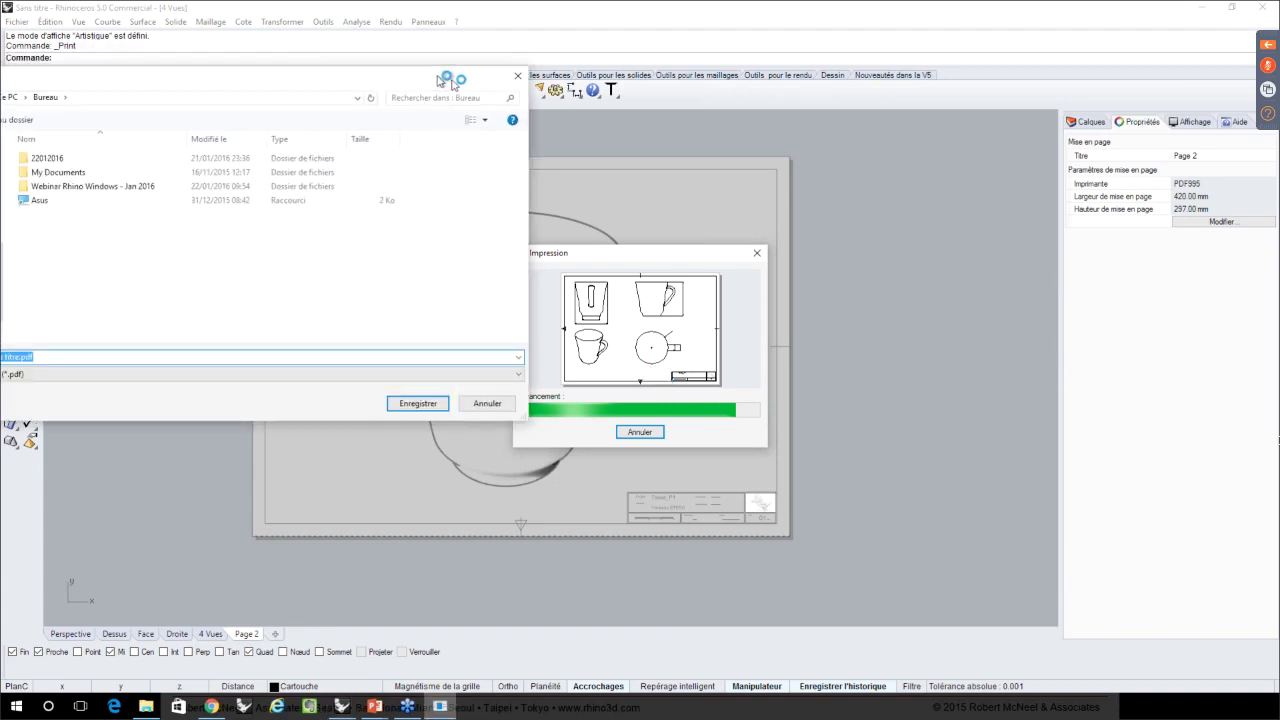
type("Tasse_P1")
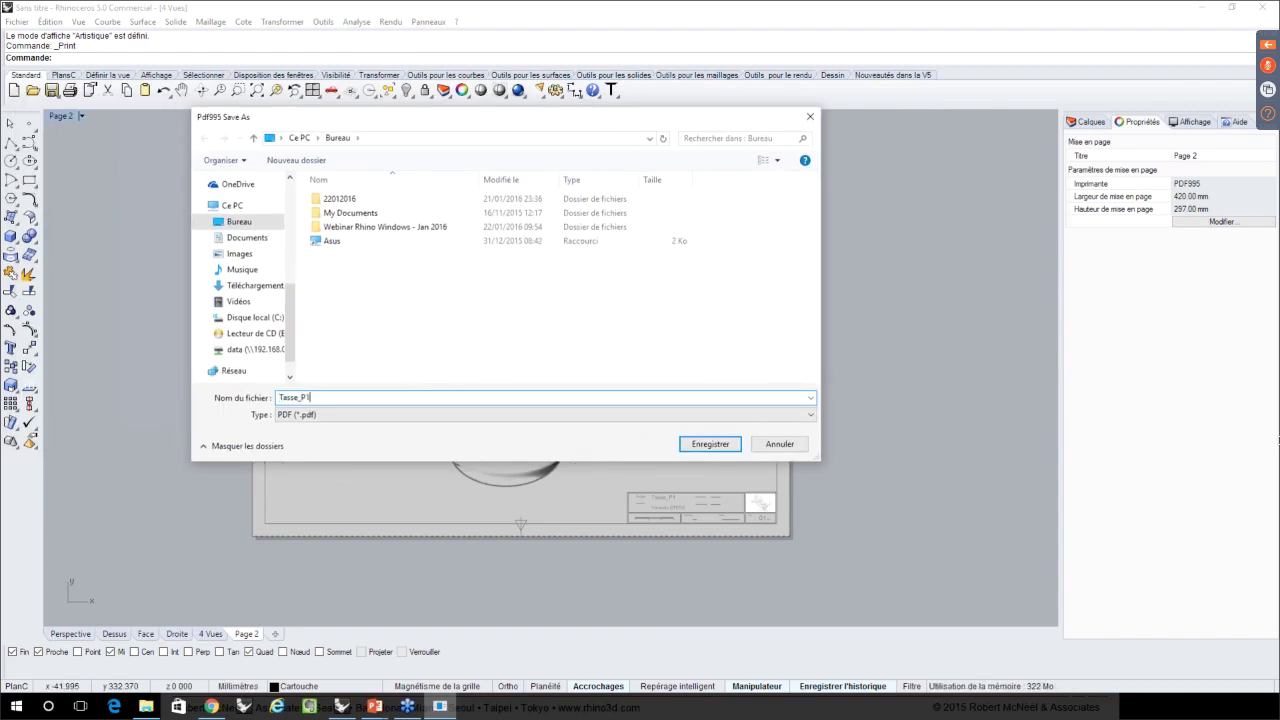
left_click(709, 447)
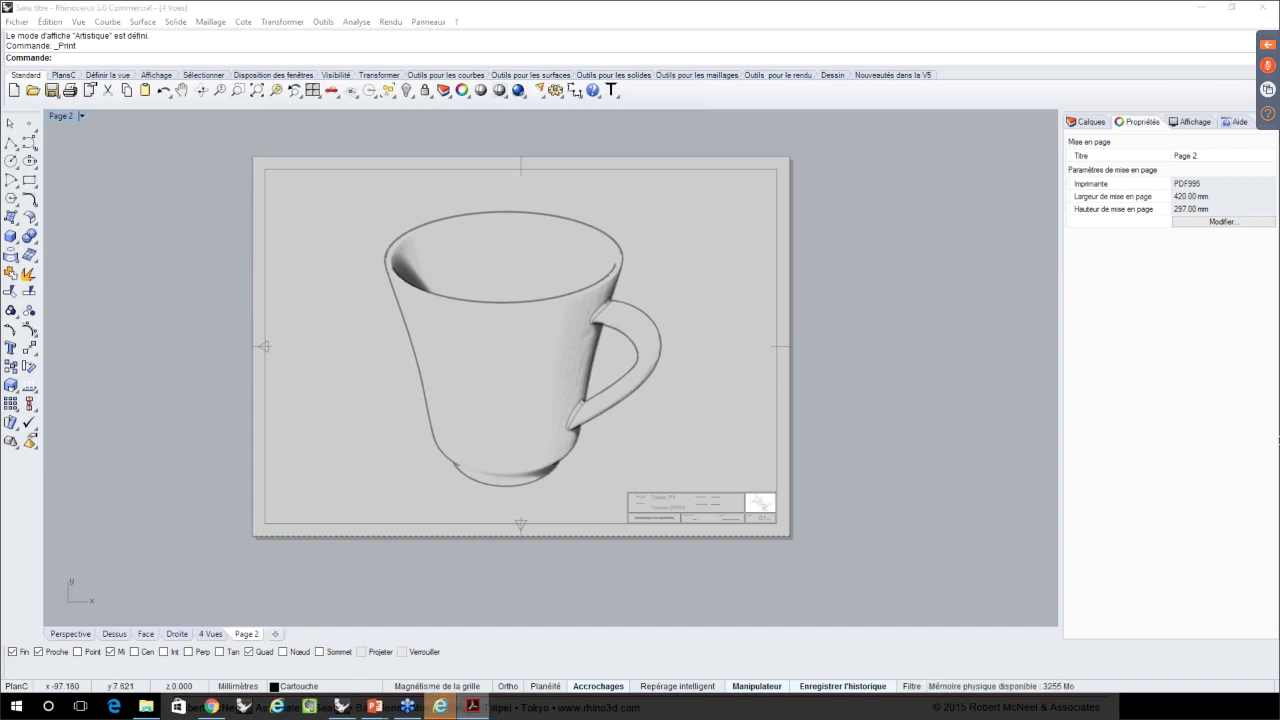
mouse_move(68, 22)
left_mouse_down()
mouse_move(500, 86)
mouse_move(660, 58)
left_mouse_up()
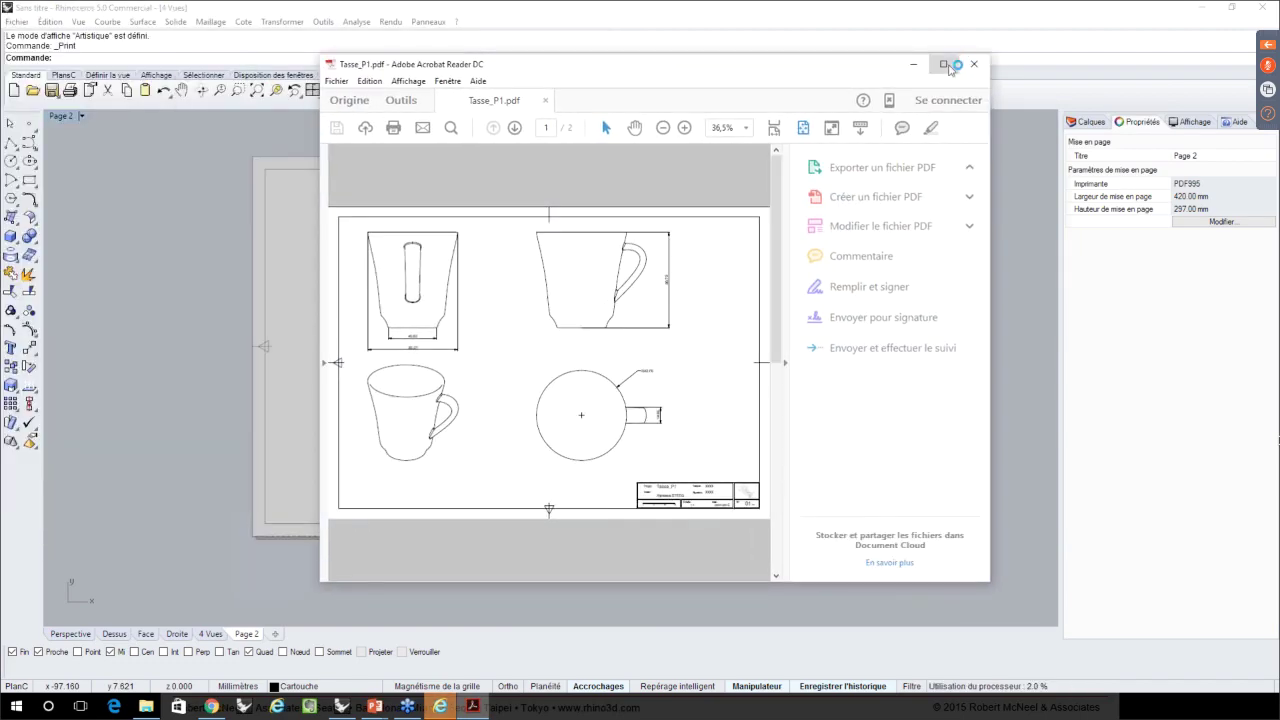
left_click(947, 65)
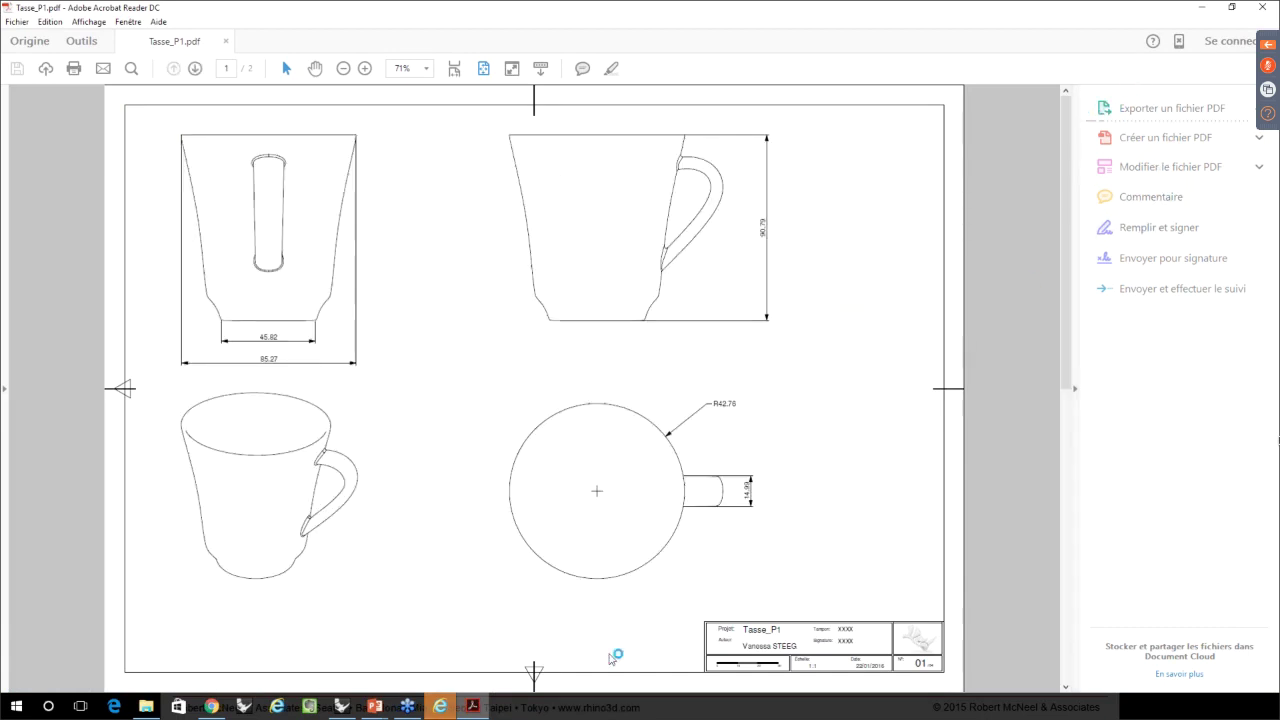
- Switch back to Rhinoceros and examine the finished cup up close in the Perspective model view
left_click(342, 708)
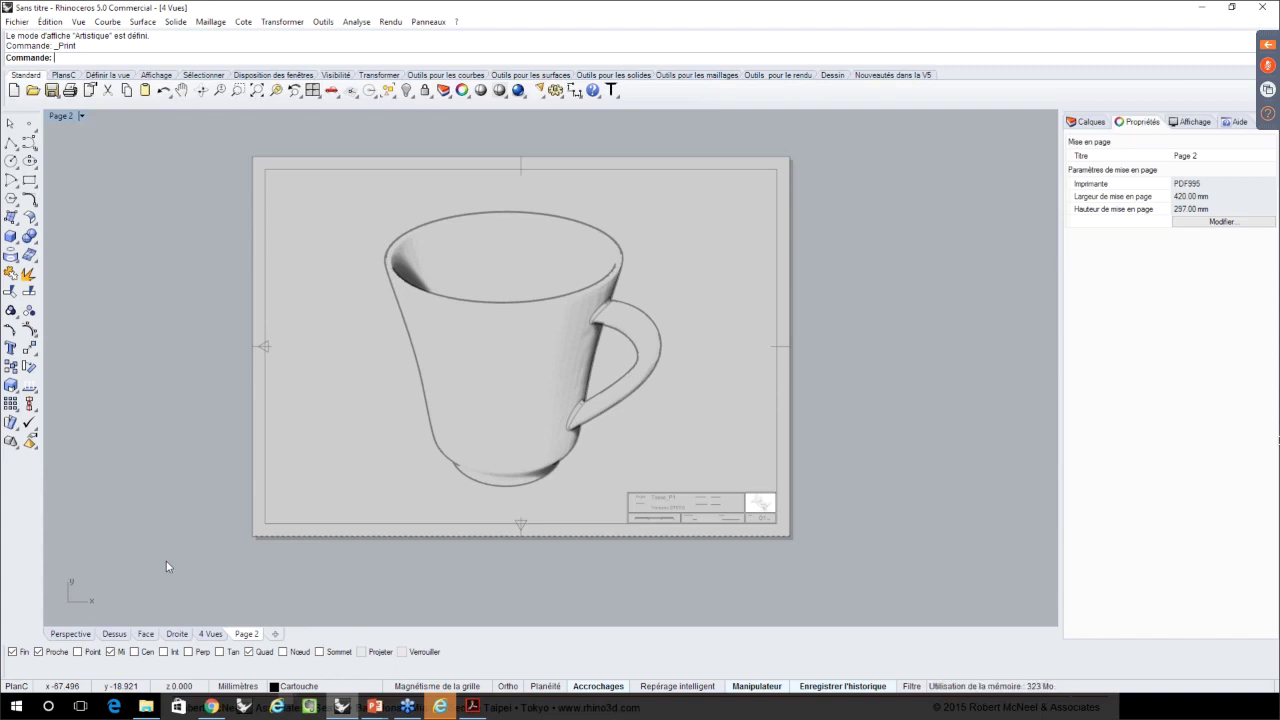
left_click(70, 634)
right_click_drag(483, 423, 404, 345)
scroll(404, 345, "up", 3)
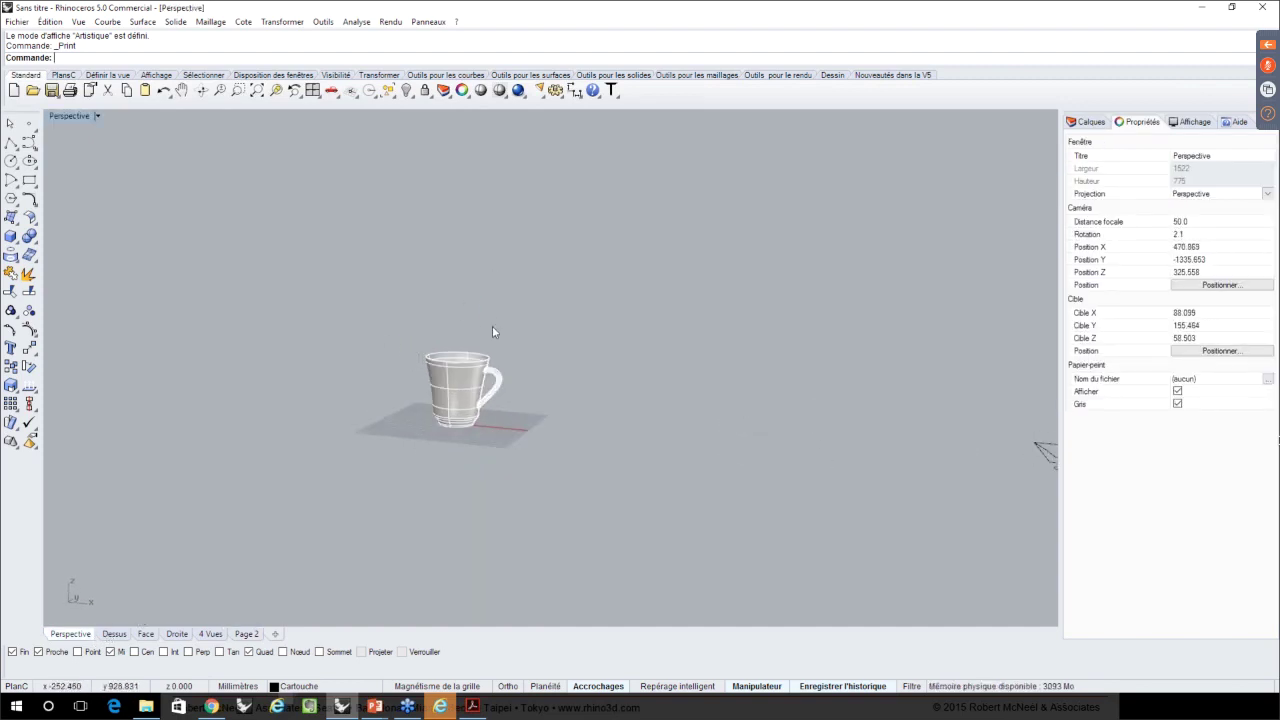
scroll(440, 377, "up", 2)
scroll(440, 376, "up", 3)
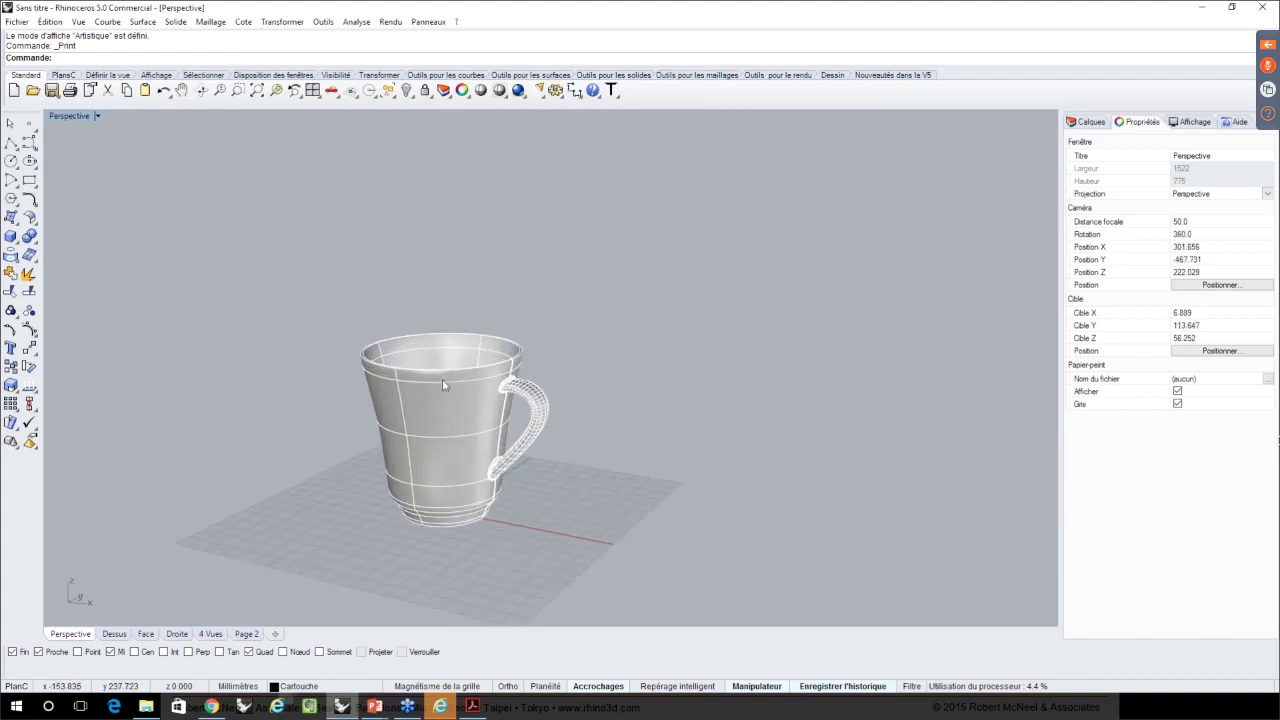
scroll(444, 381, "up", 1)
right_click_drag(444, 381, 509, 350, "shift")
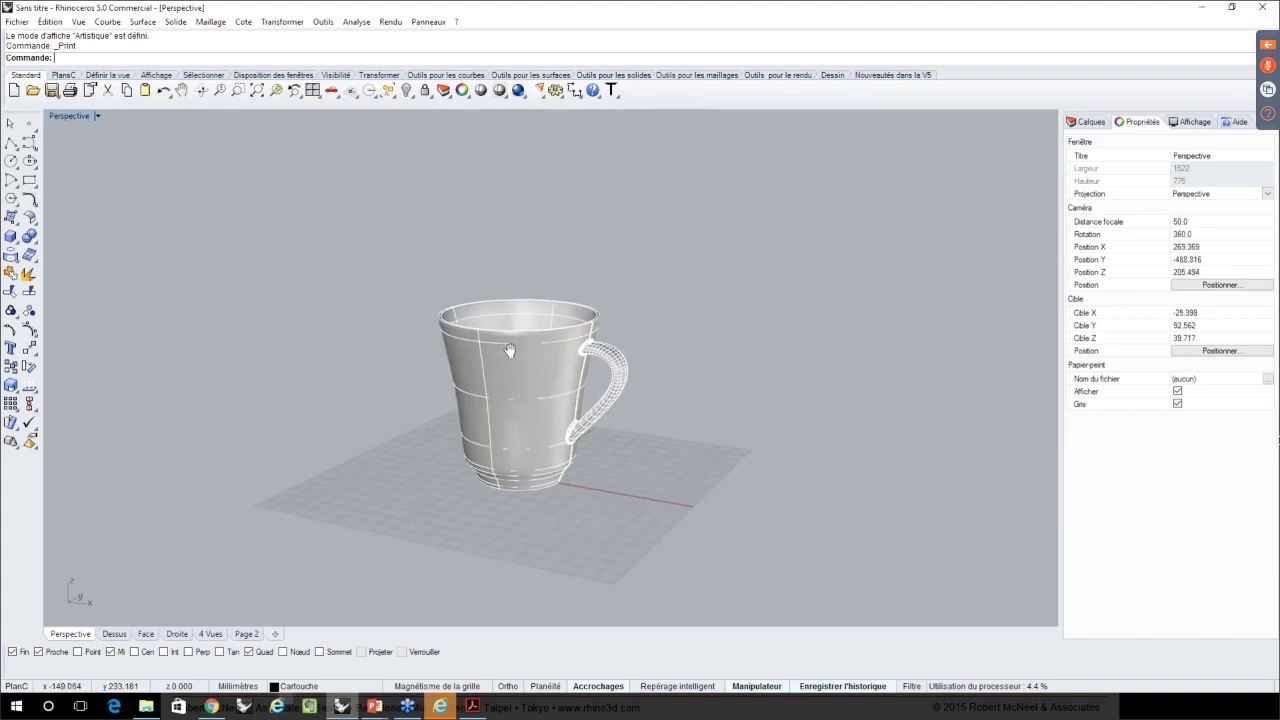
scroll(506, 352, "up", 3)
scroll(536, 320, "up", 2)
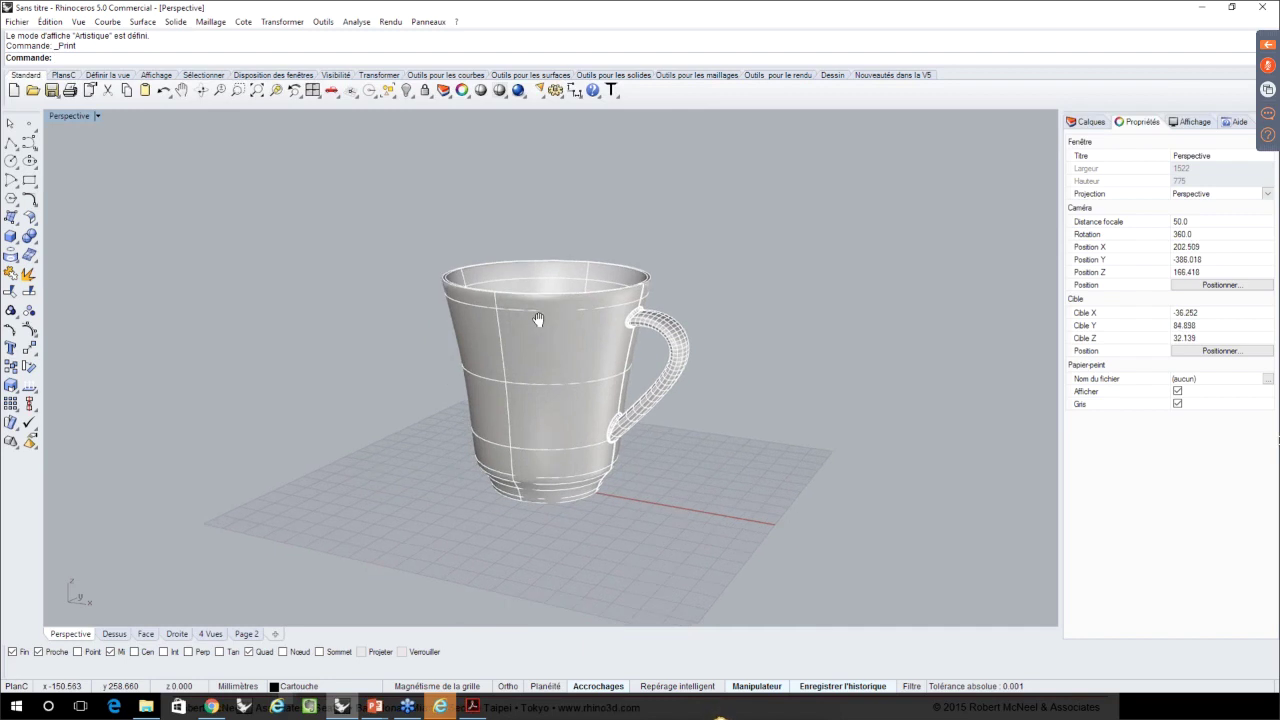
scroll(538, 319, "up", 4)
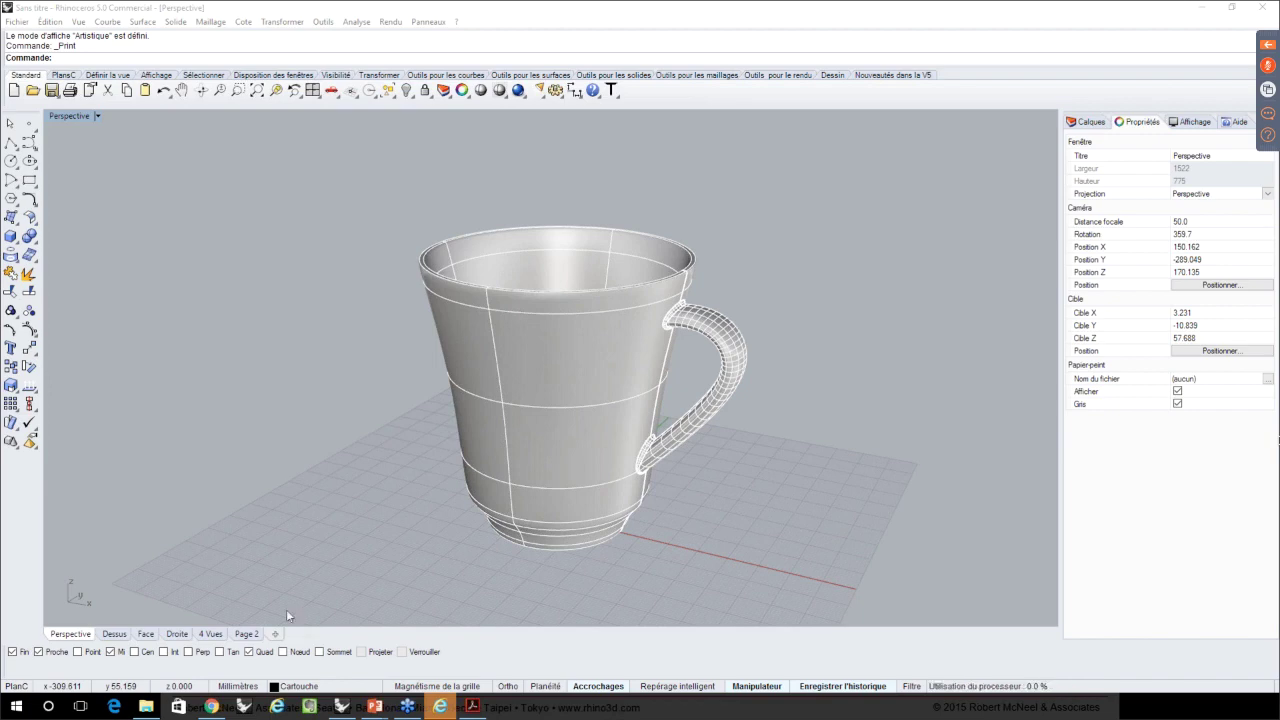
- Switch to the running PowerPoint slide show and advance to the "Questions?" slide
mouse_move(375, 708)
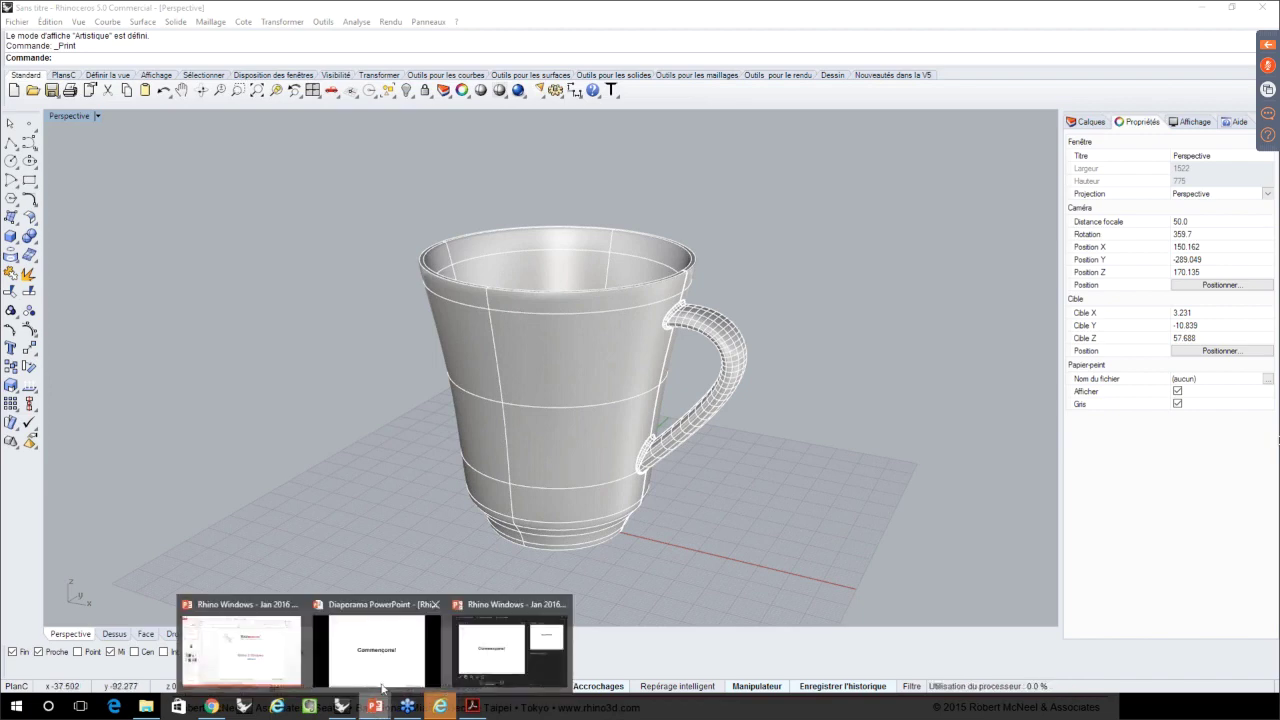
left_click(384, 666)
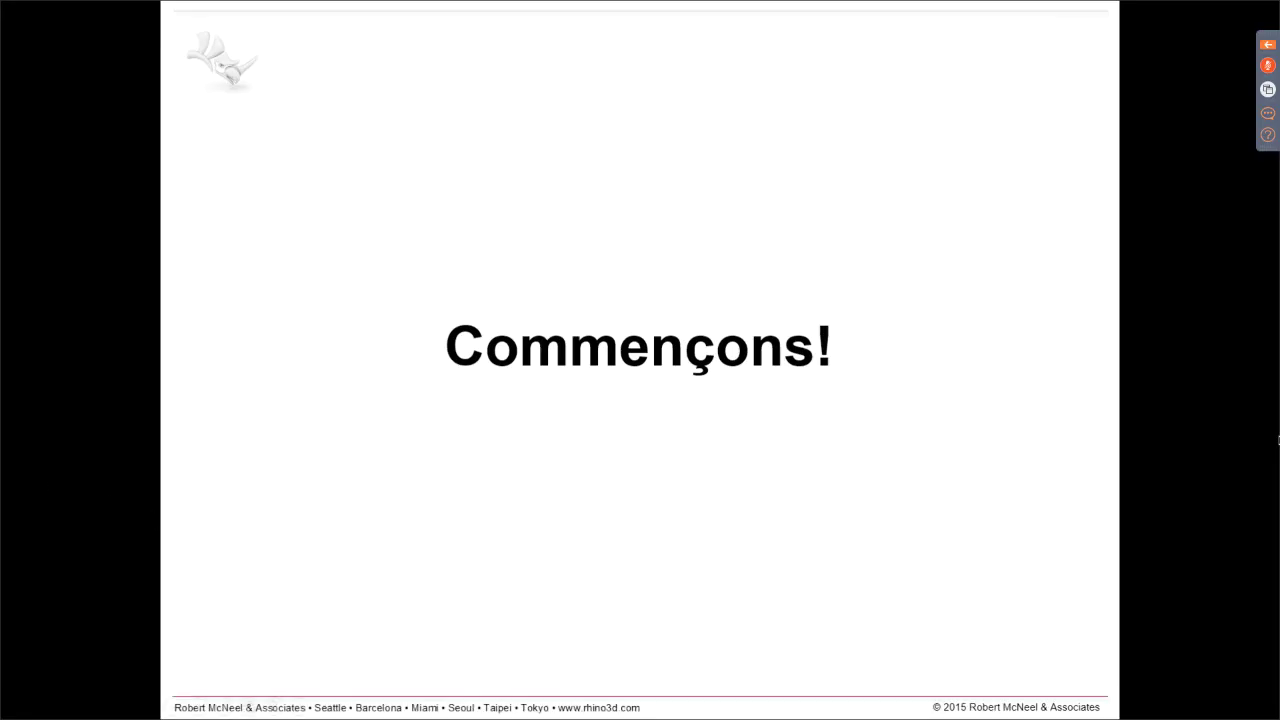
key("Right")
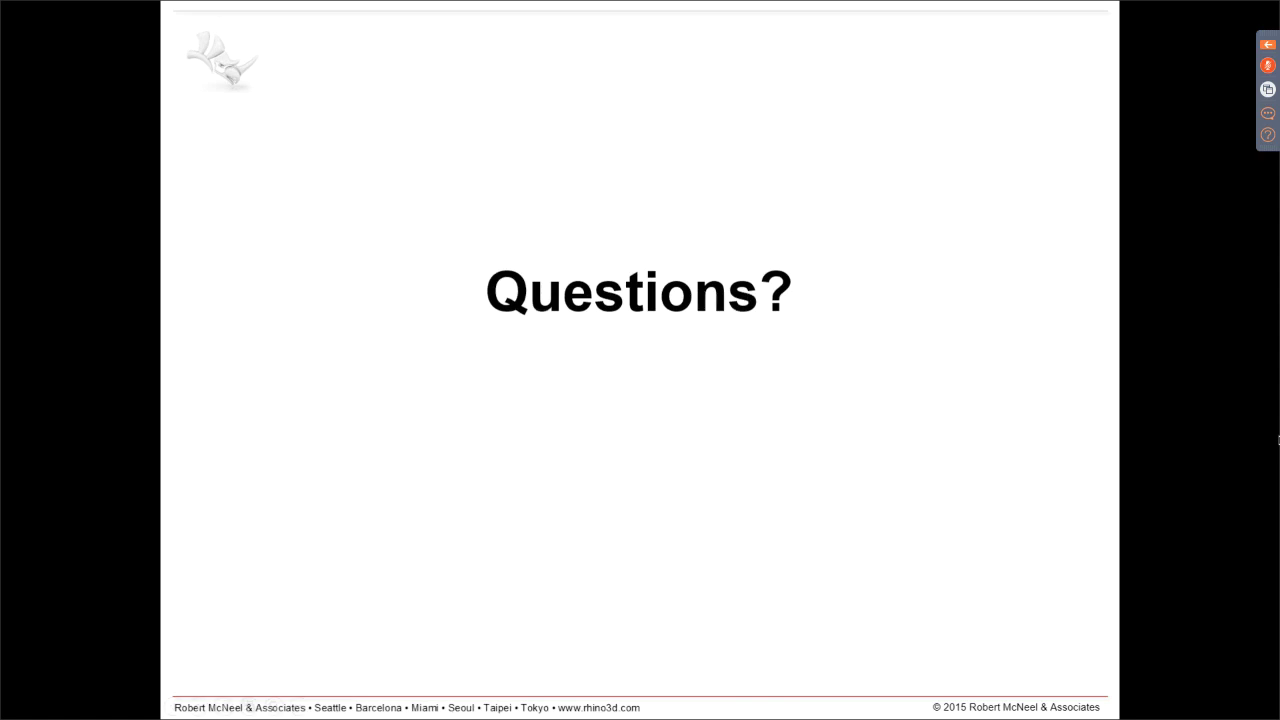